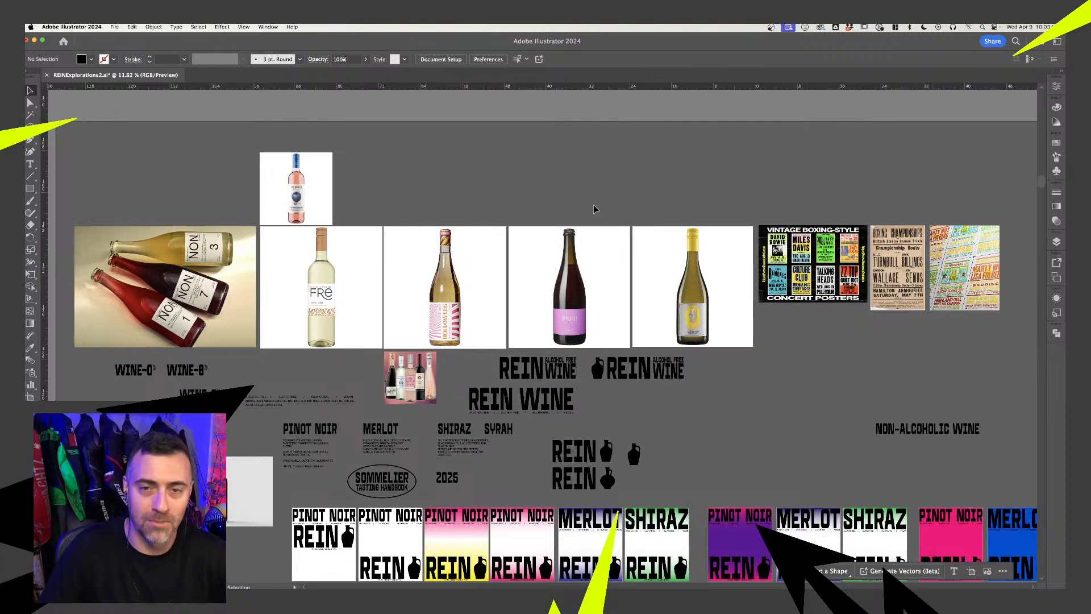
Examine the NON bottle reference photo on the mood board, focusing on its minimal label typography and layout
scroll(611, 339, down, 3)
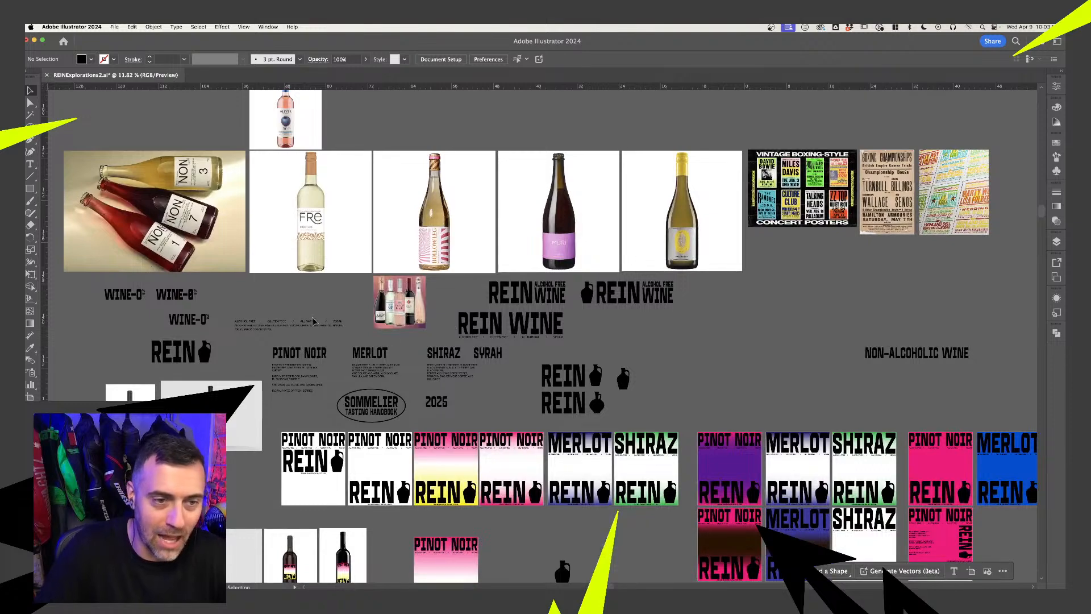
scroll(291, 295, up, 2)
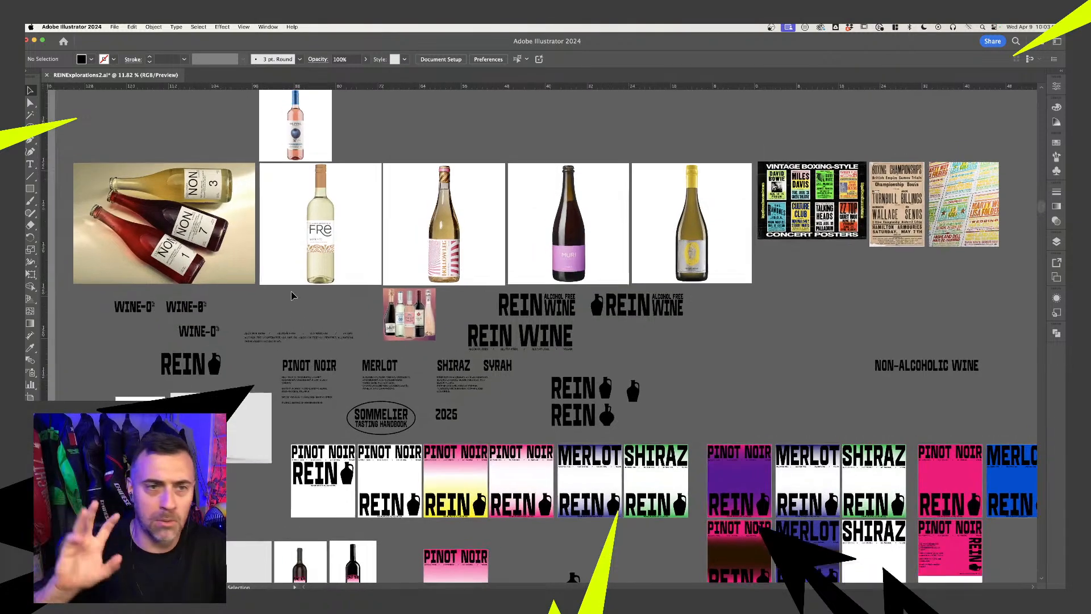
scroll(291, 295, up, 5)
scroll(291, 295, left, 3)
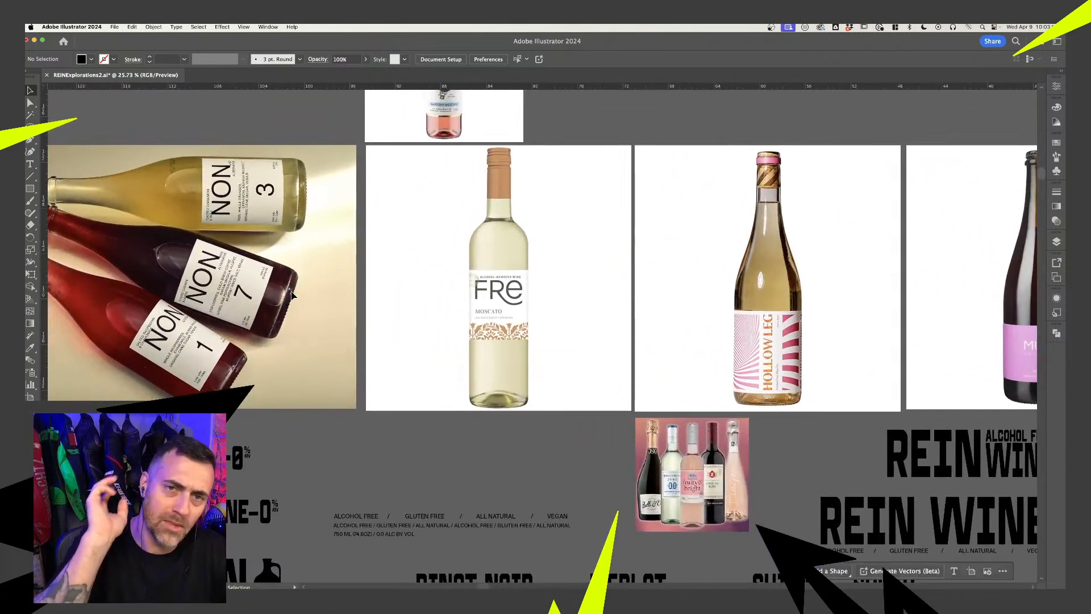
scroll(291, 295, up, 3)
scroll(291, 296, left, 1)
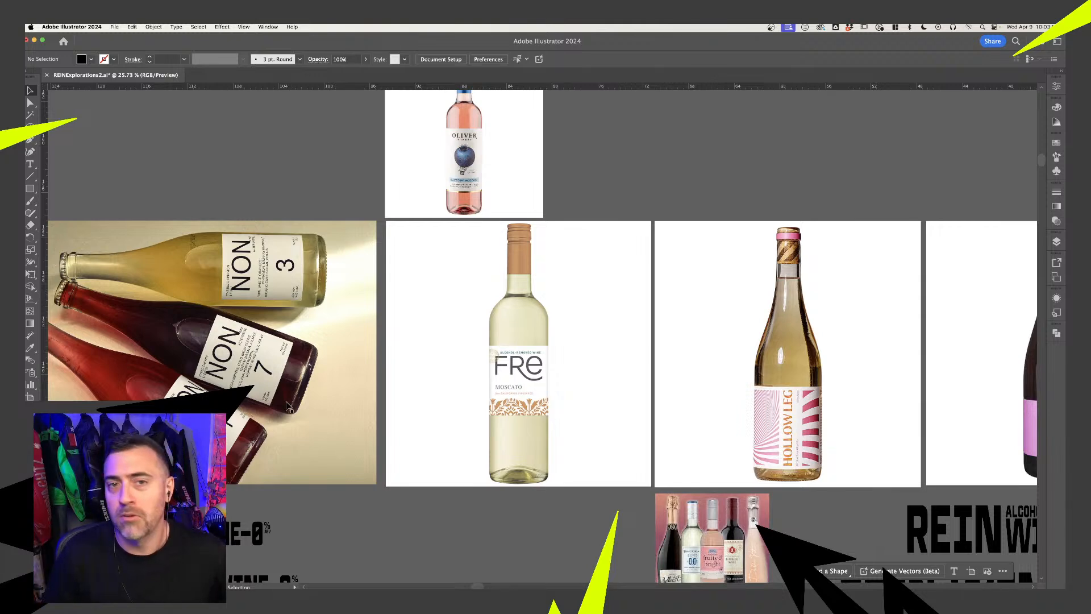
scroll(328, 463, right, 2)
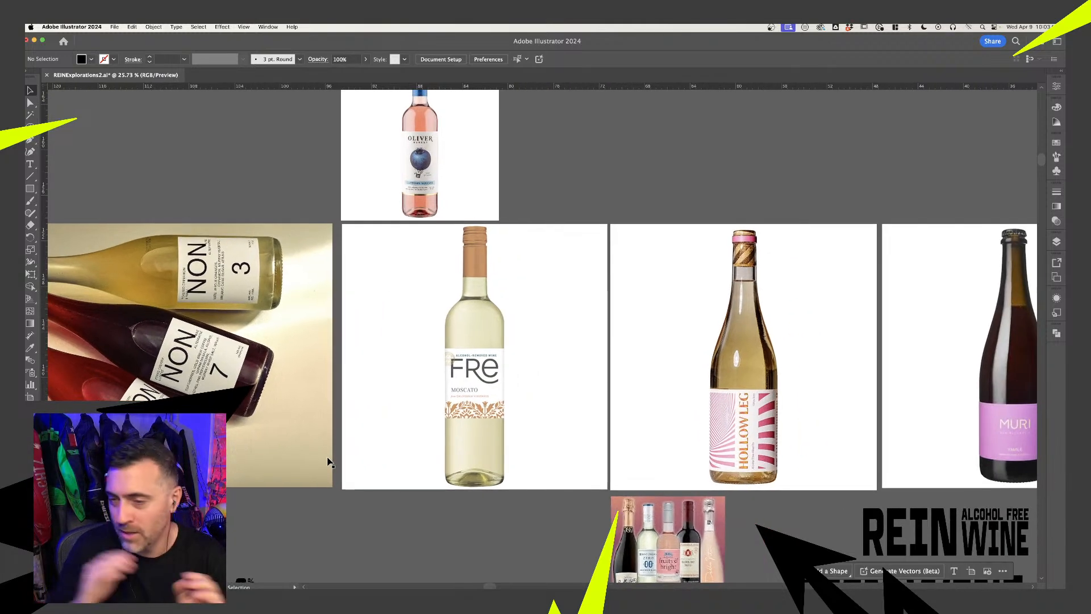
scroll(176, 345, up, 5)
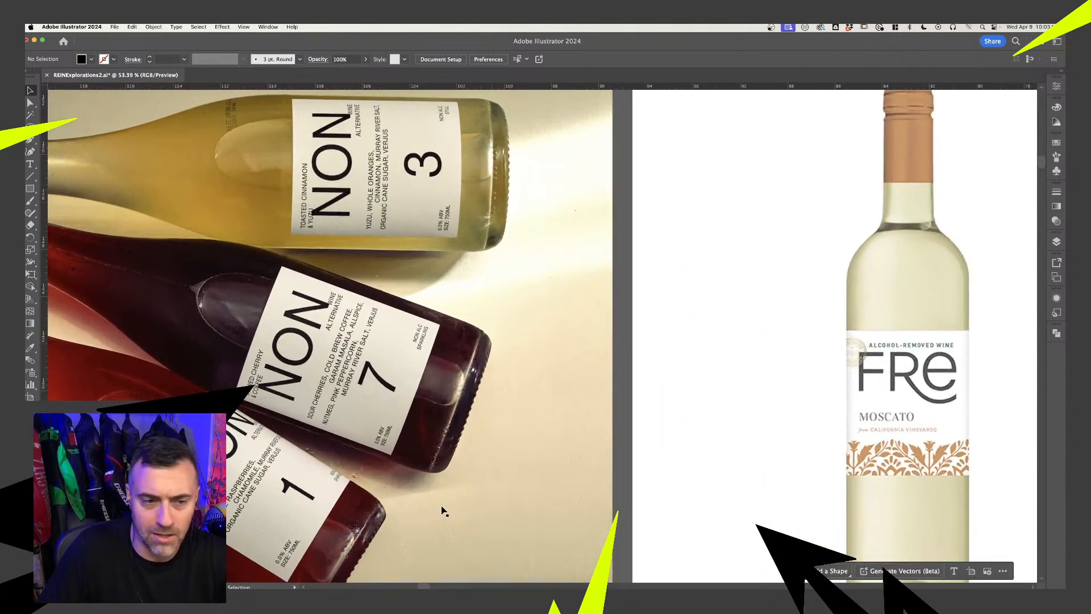
scroll(398, 461, down, 5)
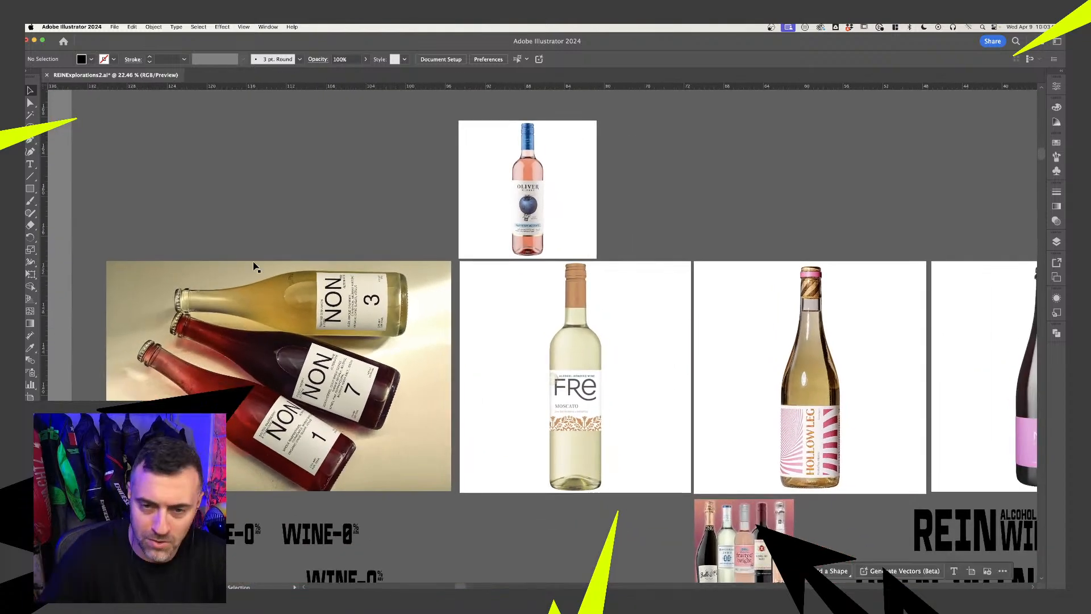
Compare the label designs on the Fre, Hollow Leg, Muri and Chardonnay reference bottles
scroll(337, 368, right, 3)
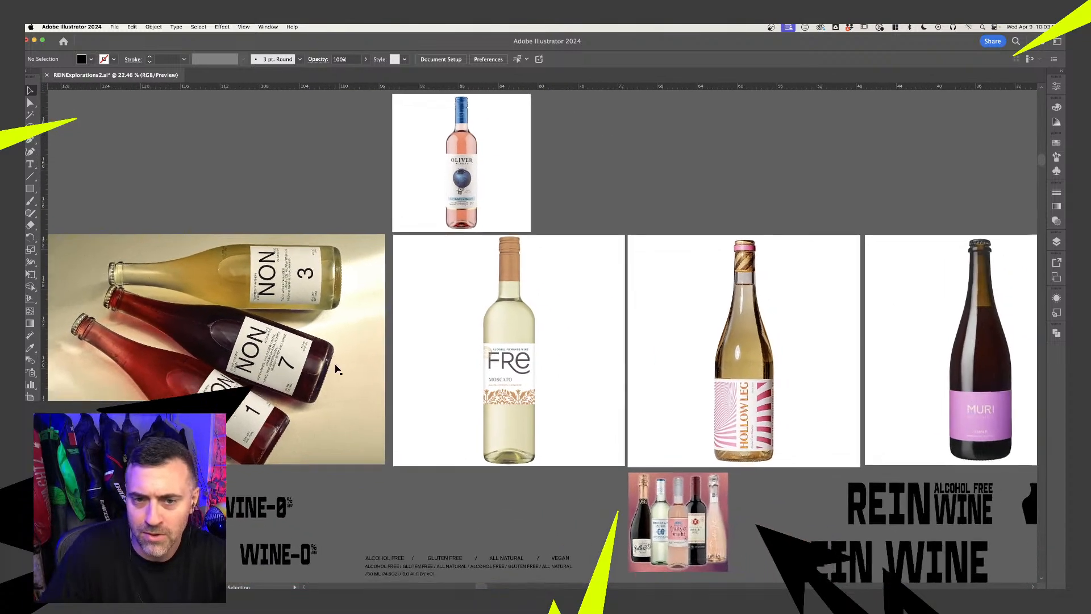
scroll(301, 275, up, 5)
scroll(302, 275, down, 1)
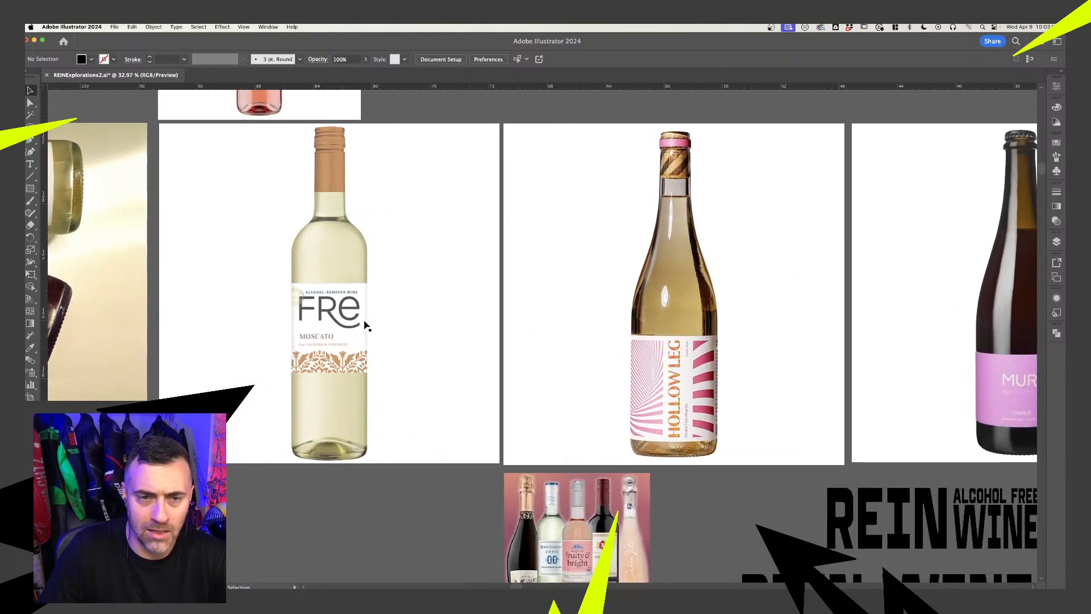
scroll(374, 336, down, 3)
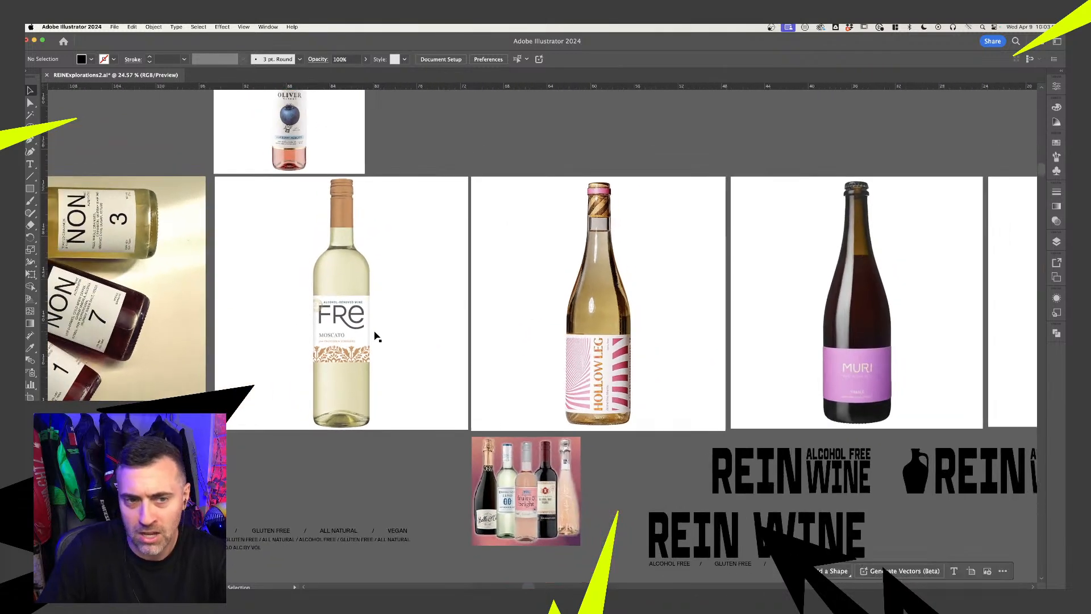
scroll(377, 335, right, 5)
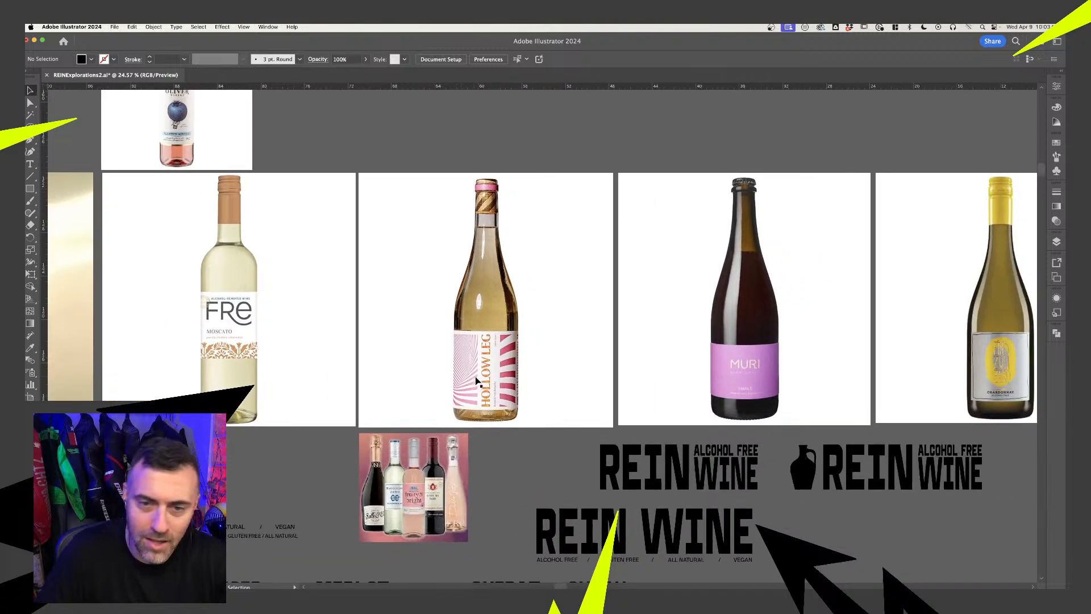
scroll(469, 394, right, 4)
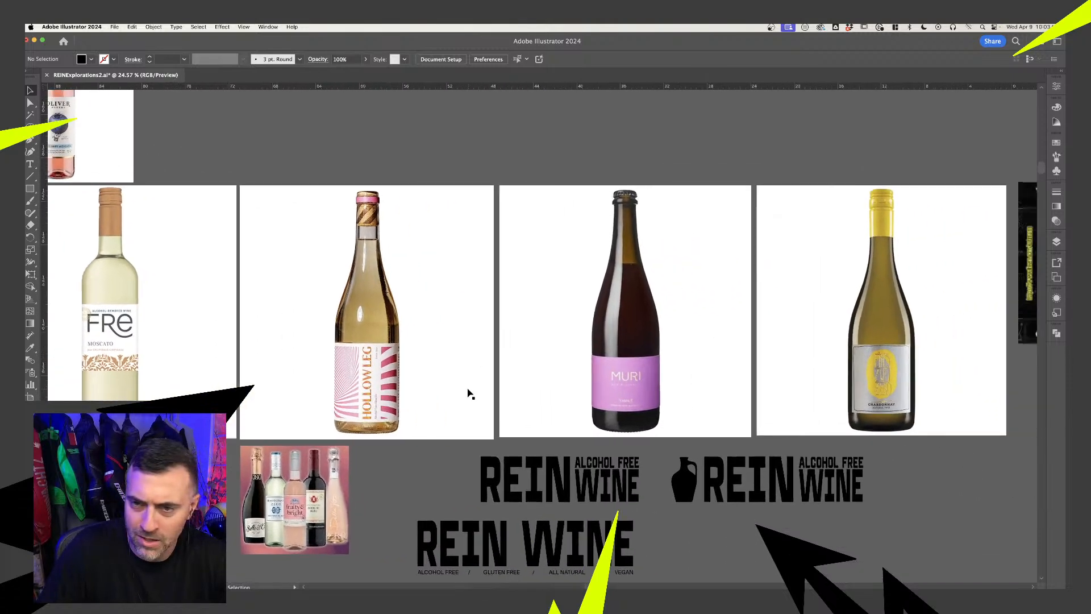
scroll(622, 385, down, 3)
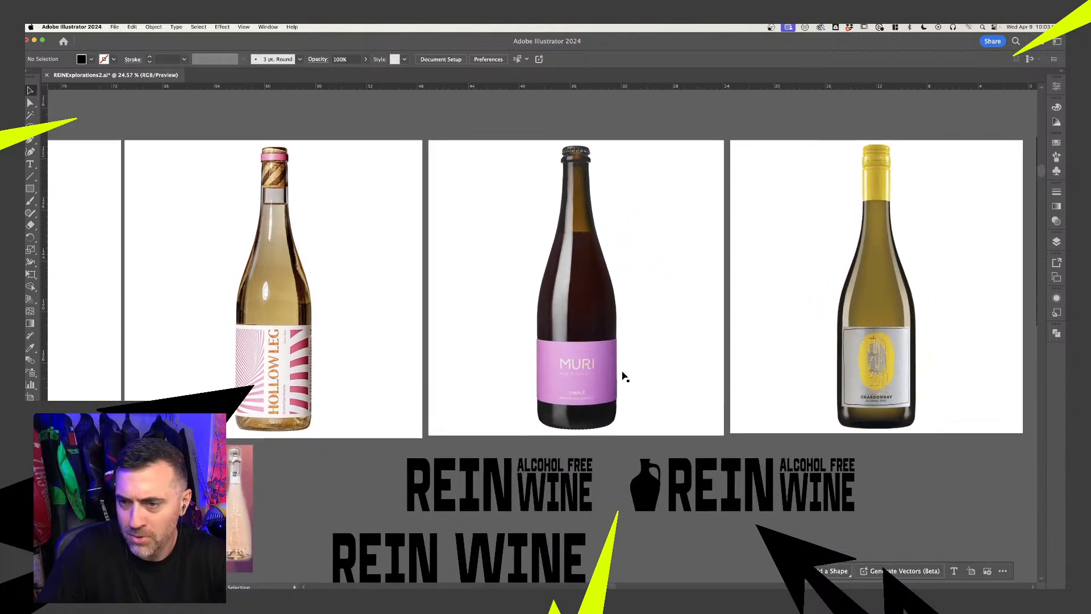
scroll(735, 394, right, 3)
scroll(841, 376, up, 5)
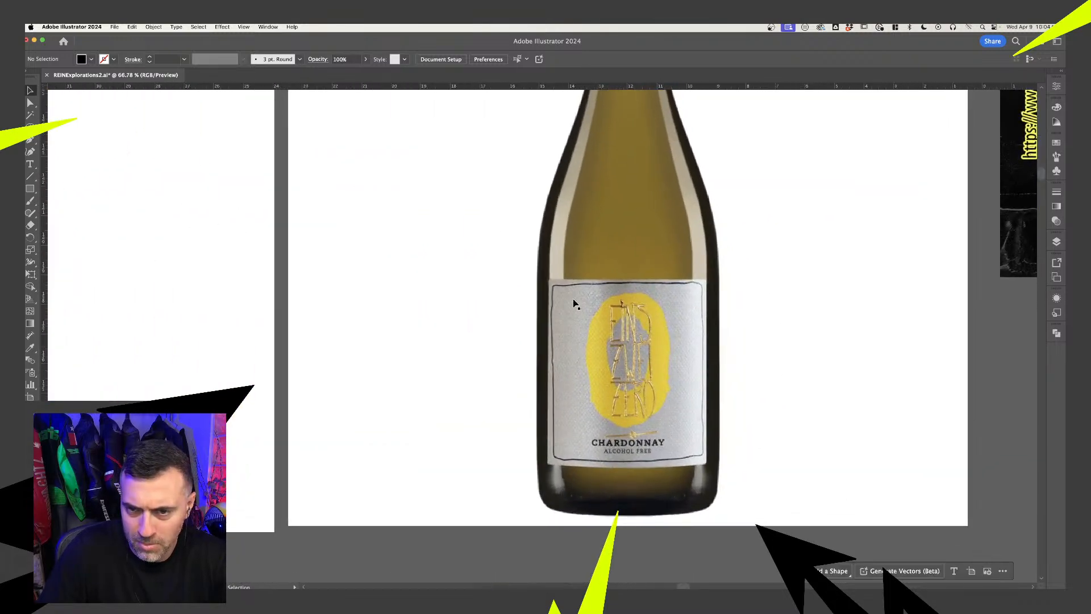
scroll(720, 375, down, 4)
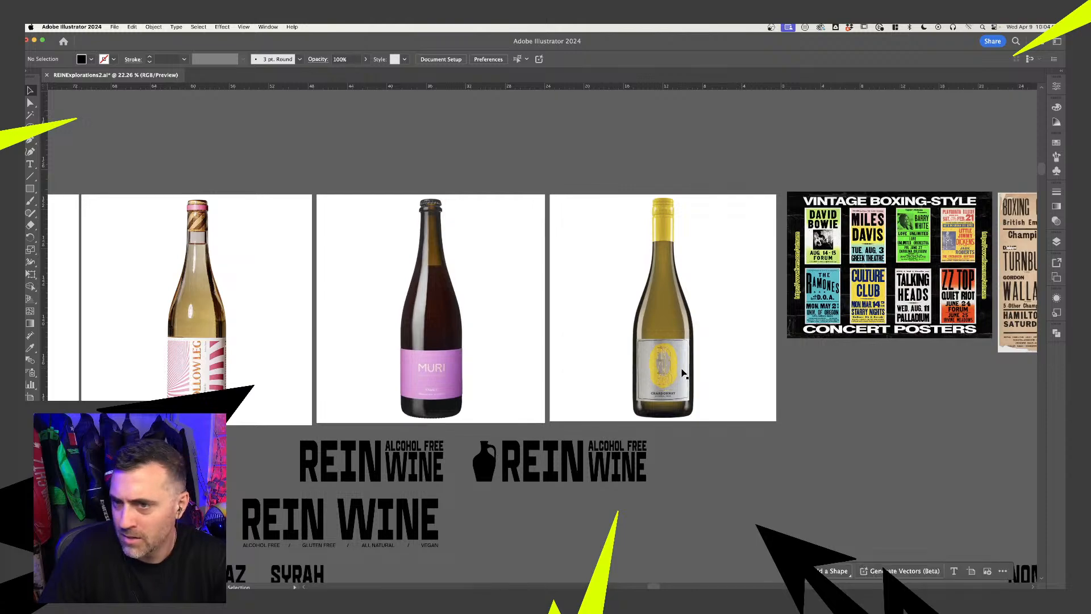
scroll(526, 512, right, 3)
scroll(526, 512, left, 5)
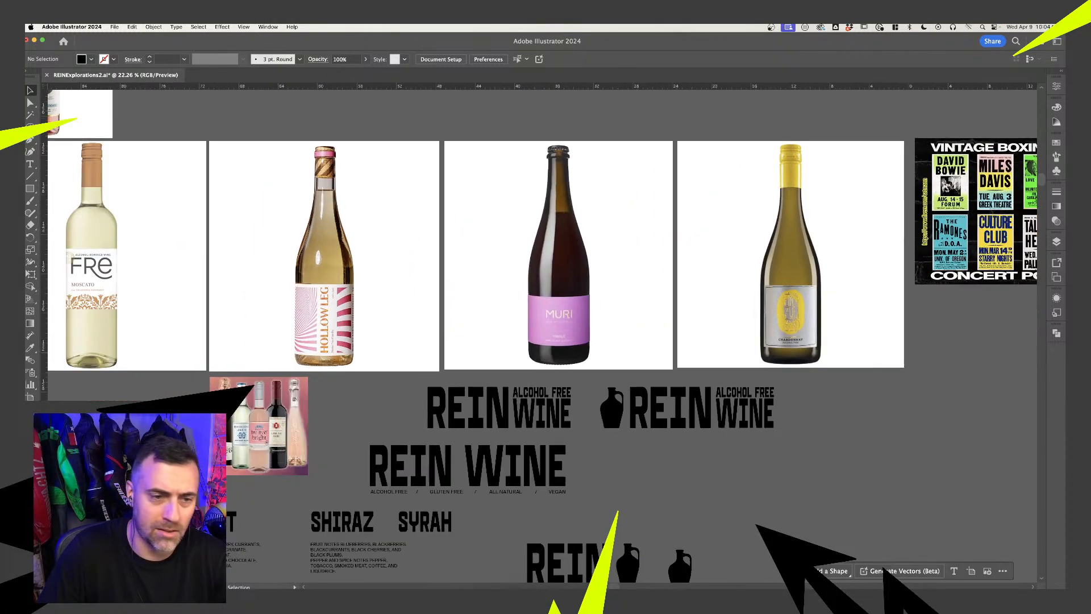
Examine the five-bottle collage under the bottle row and the vintage boxing-style poster references beside it
scroll(255, 450, up, 5)
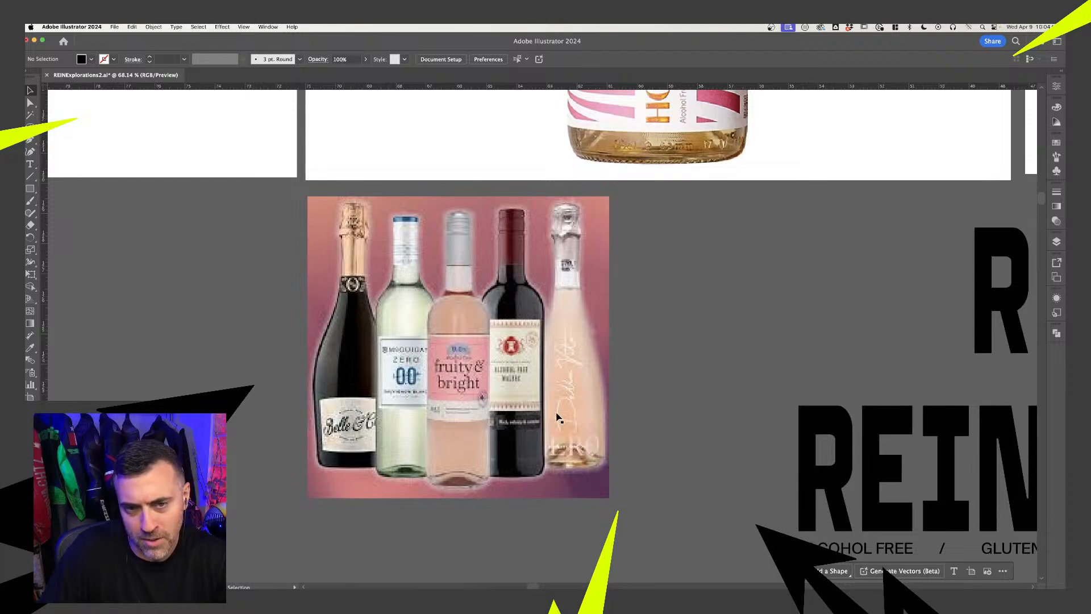
scroll(557, 417, down, 4)
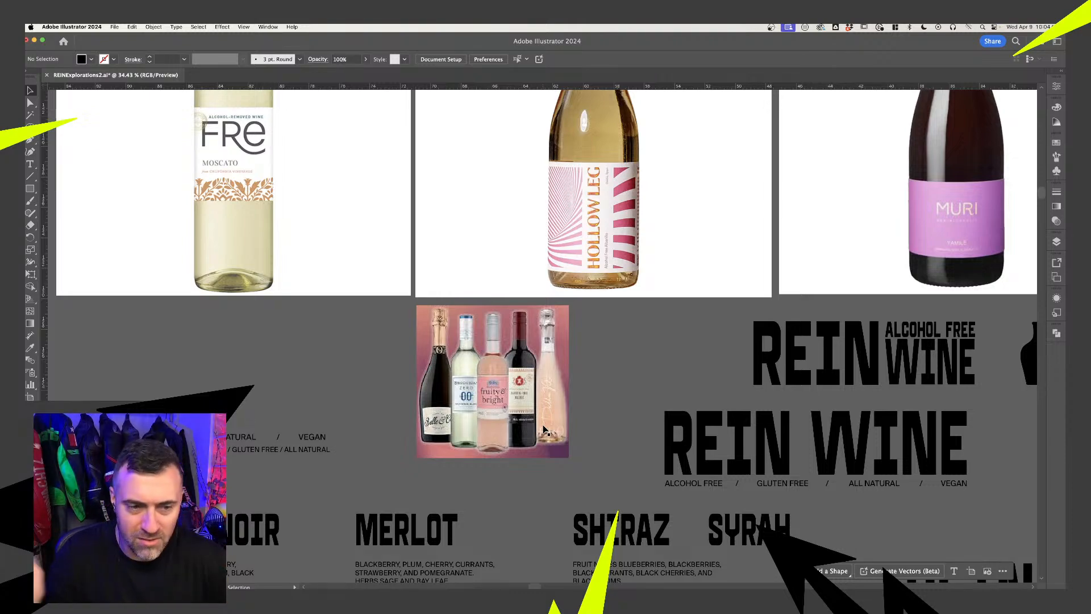
scroll(782, 414, right, 3)
scroll(784, 415, down, 6)
drag(891, 418, 407, 486)
scroll(593, 362, up, 3)
scroll(593, 361, up, 4)
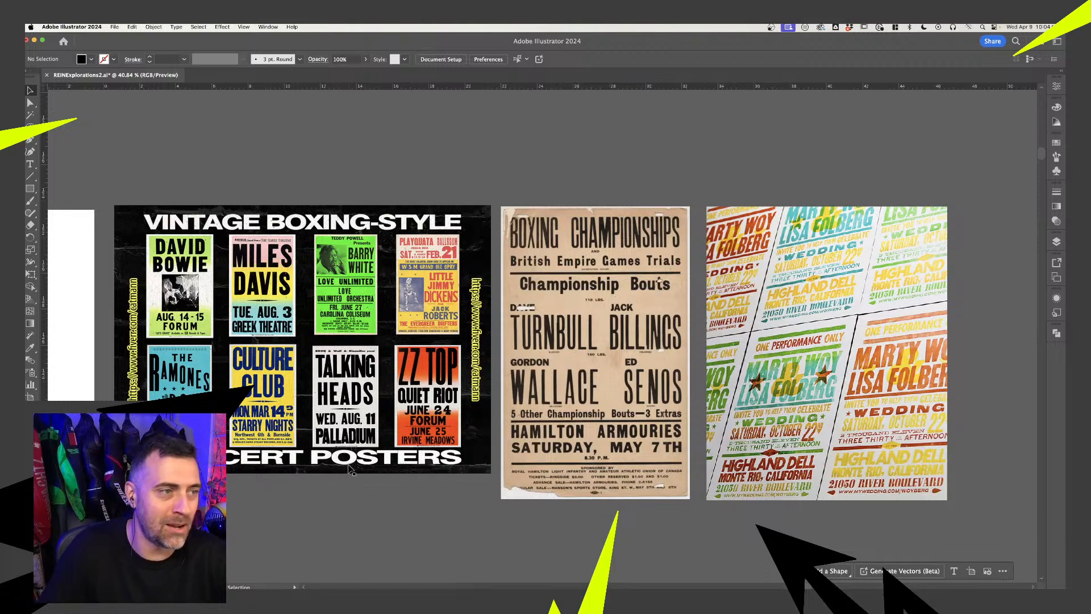
scroll(349, 469, down, 10)
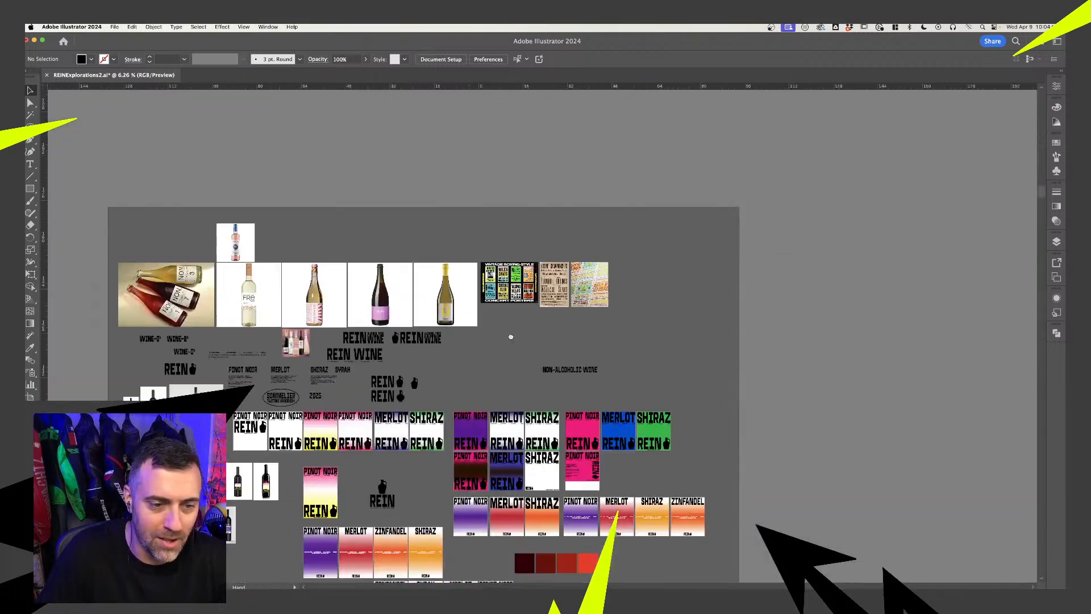
Review the REIN and REIN WINE wordmark explorations with their jug icons and alcohol-free taglines
scroll(511, 337, up, 6)
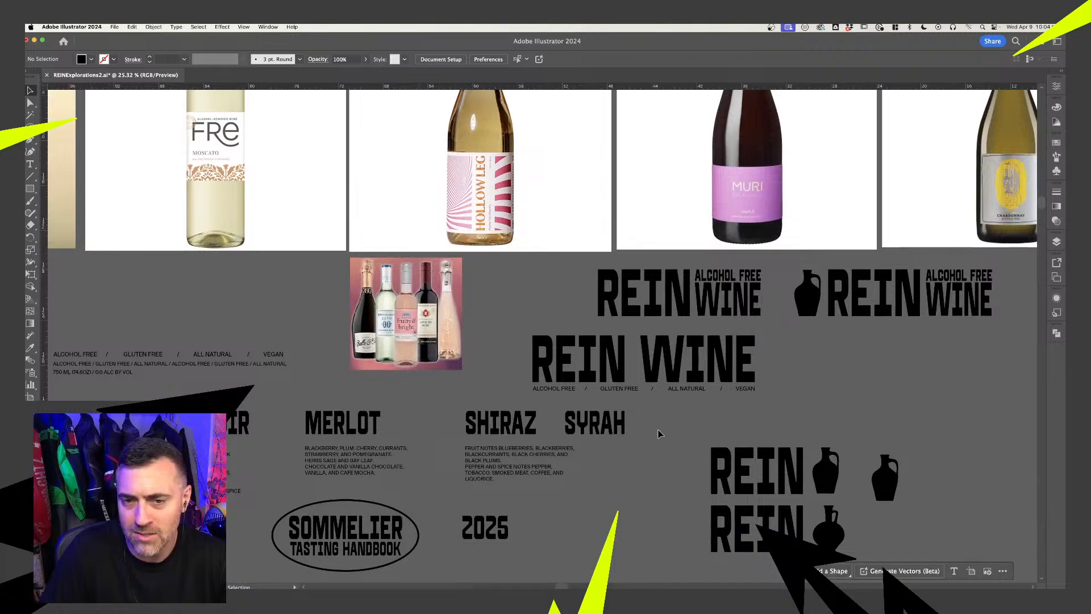
scroll(659, 434, up, 3)
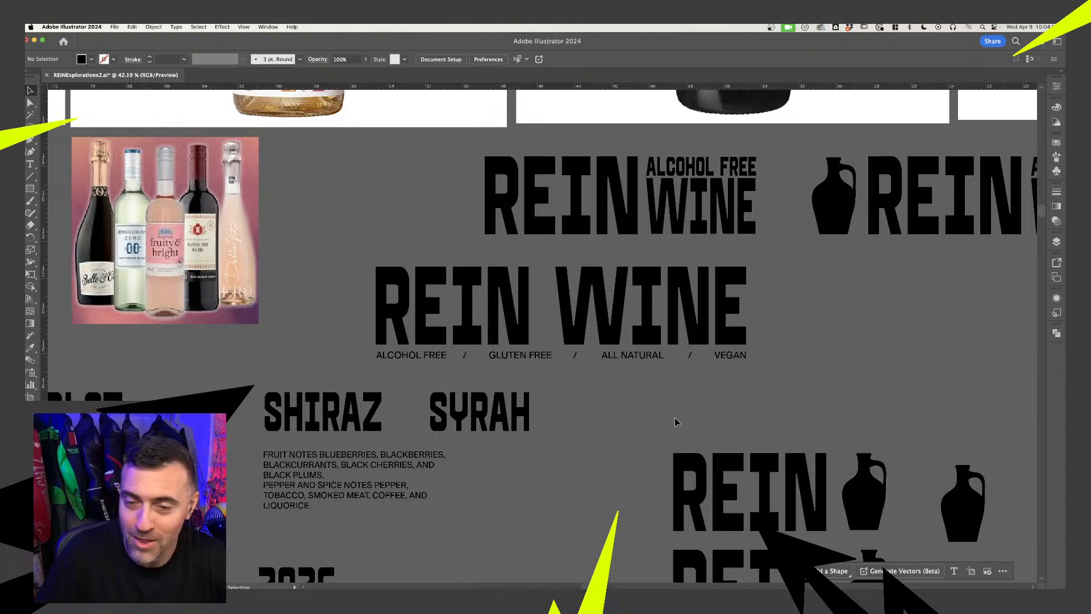
scroll(676, 422, down, 5)
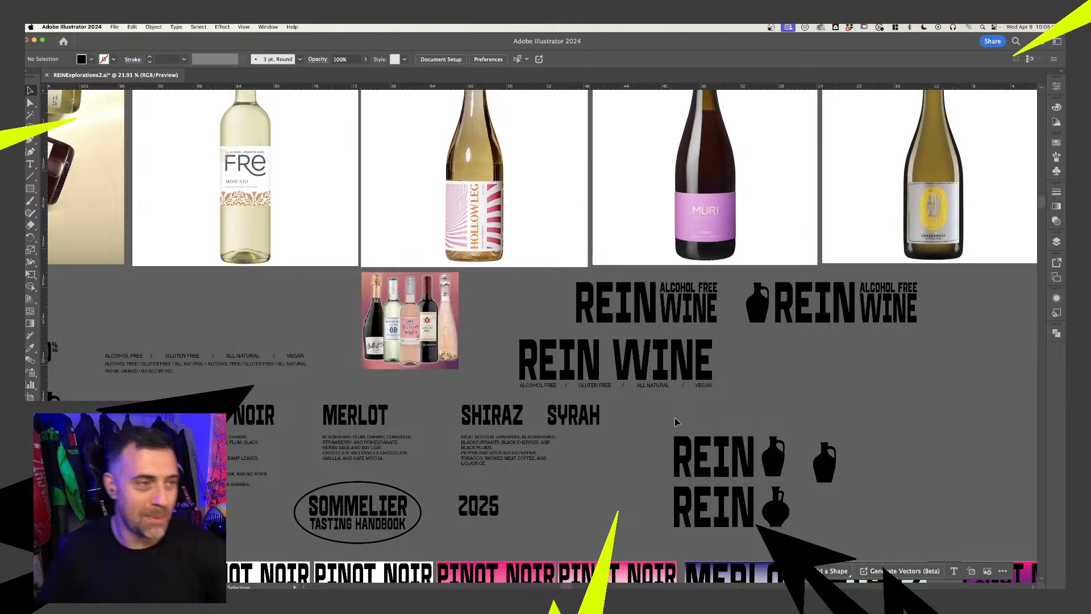
scroll(698, 423, down, 3)
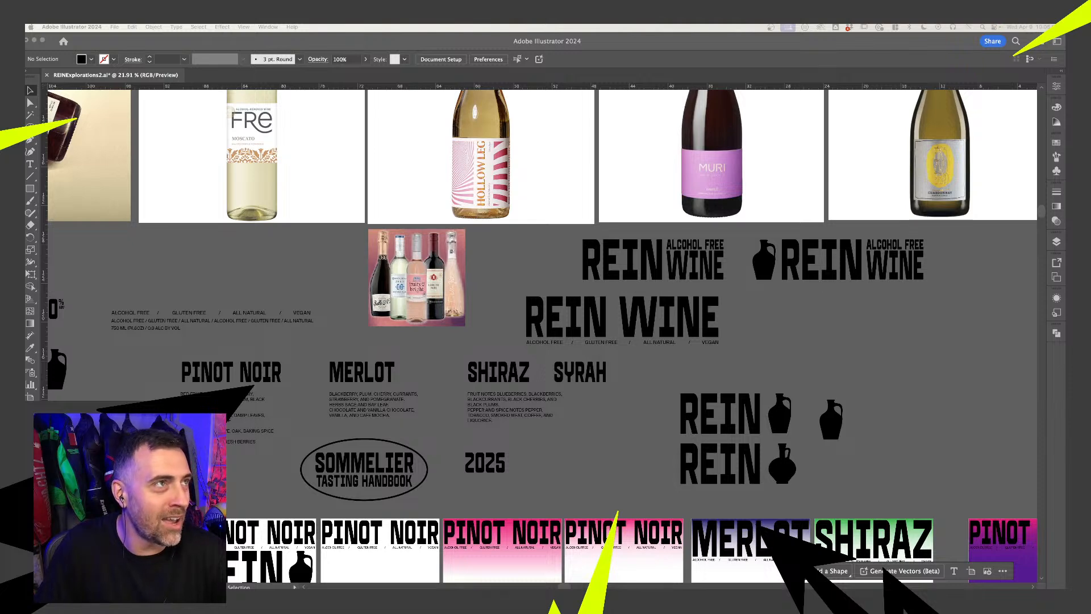
click(710, 339)
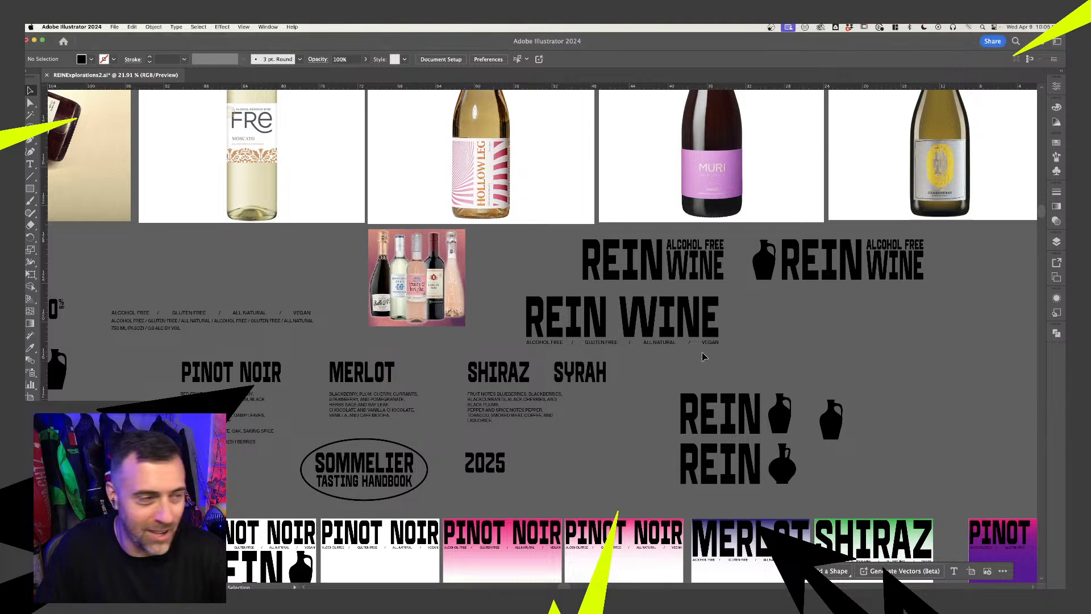
scroll(705, 347, down, 2)
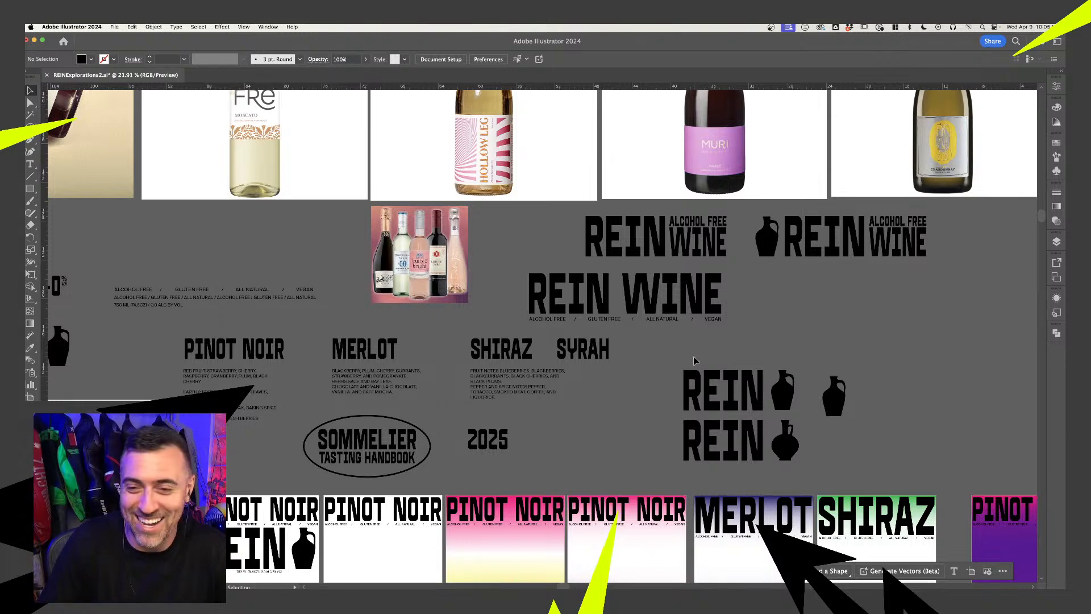
Review the varietal names with their tasting notes, the Sommelier Tasting Handbook badge and the WINE-0% lettering
scroll(694, 360, down, 4)
drag(417, 357, 570, 358)
drag(402, 401, 575, 360)
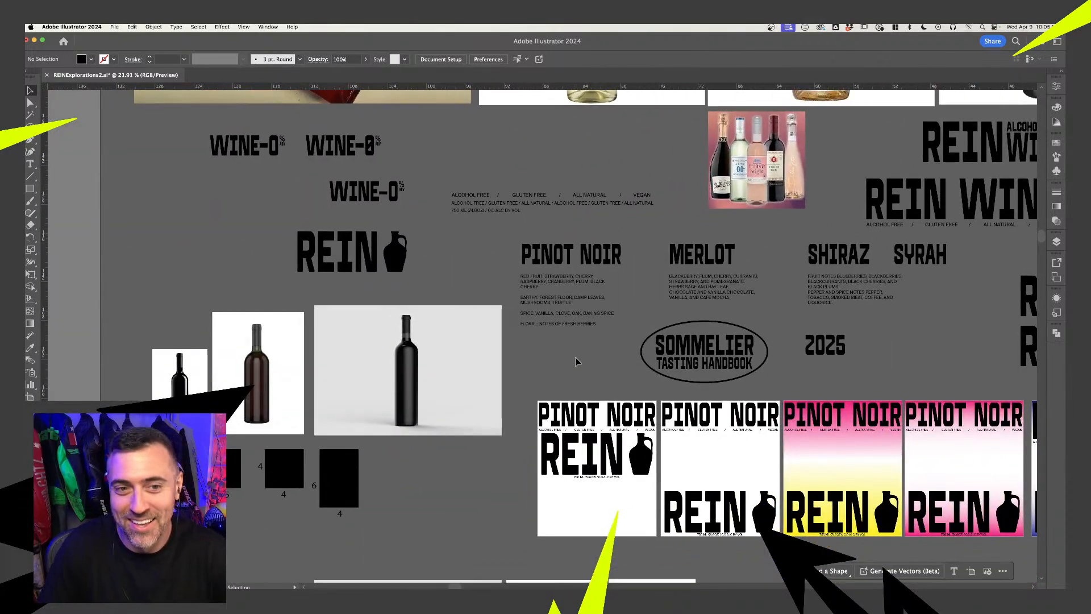
scroll(576, 362, down, 5)
scroll(576, 362, right, 4)
scroll(576, 362, up, 6)
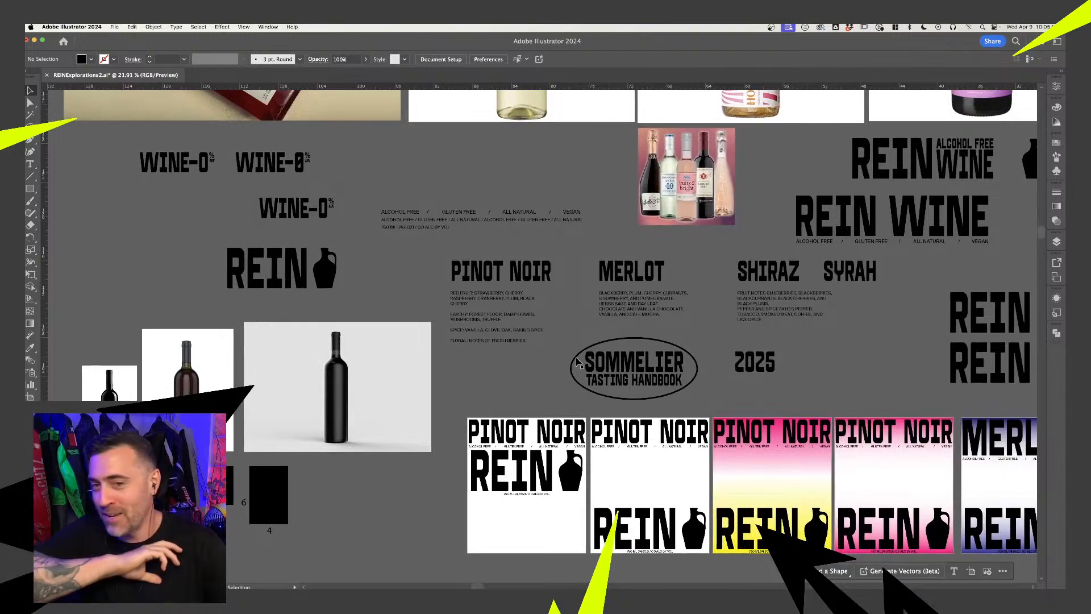
scroll(577, 362, up, 5)
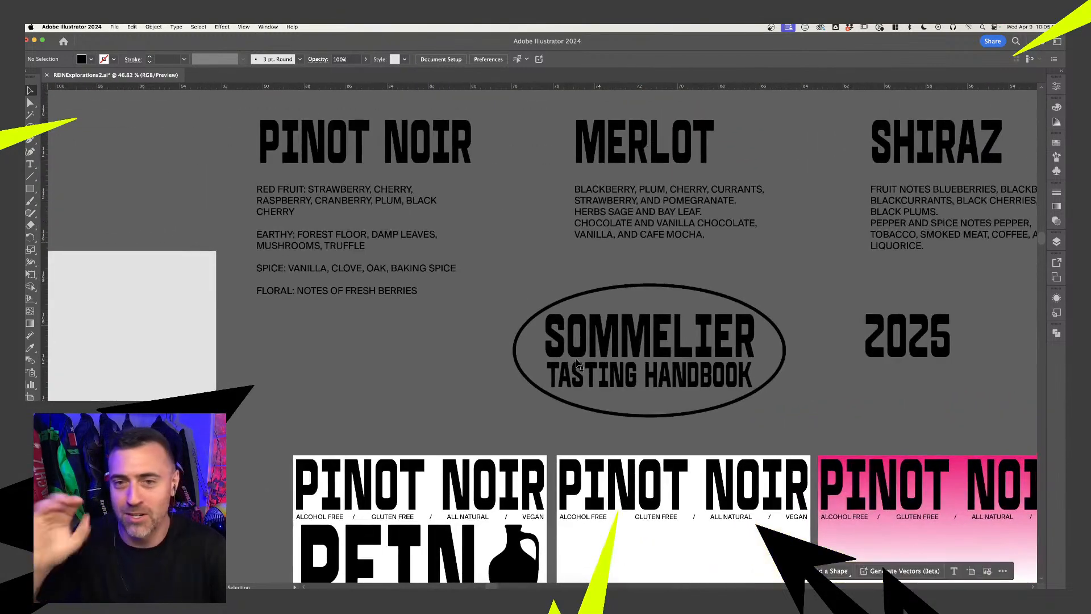
scroll(577, 362, down, 3)
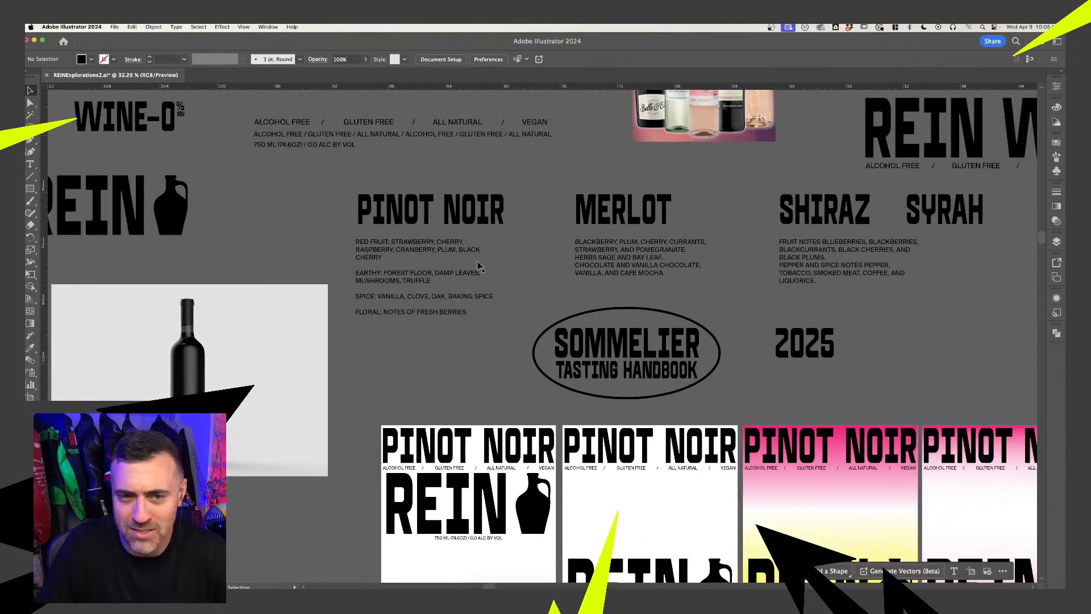
scroll(469, 262, right, 2)
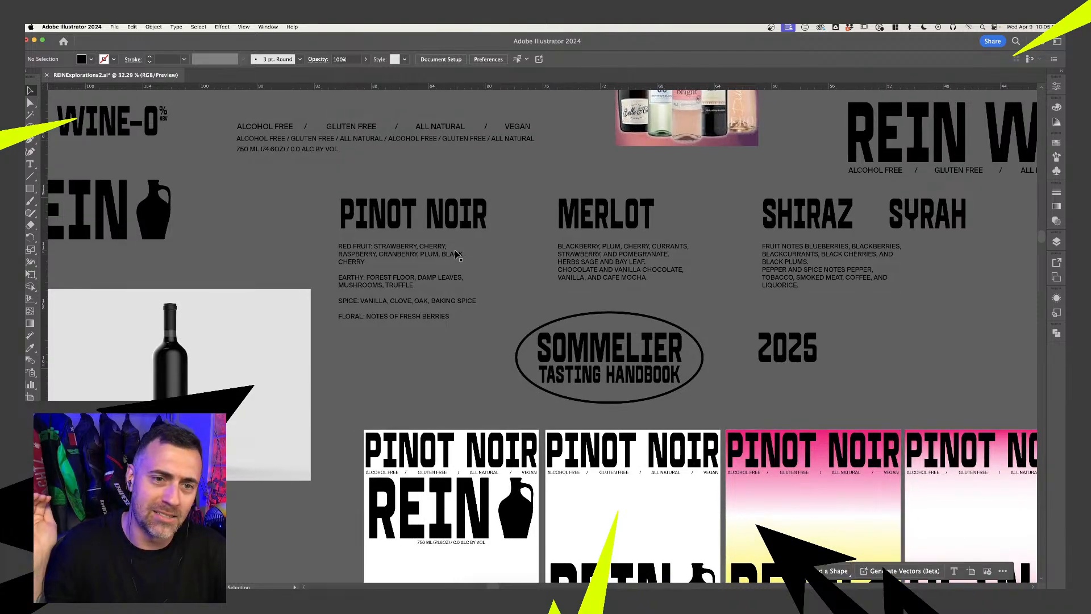
scroll(456, 254, down, 2)
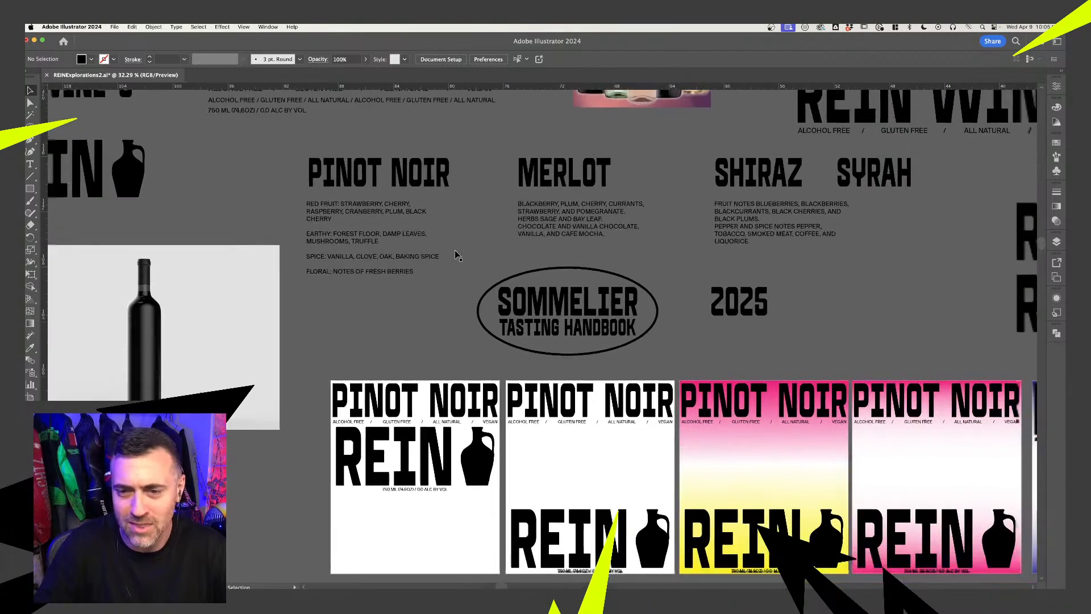
Review the Pinot Noir, Merlot and Shiraz label variations and inspect the gradient Pinot Noir label on the bottle mockups
scroll(456, 254, down, 3)
scroll(799, 387, right, 2)
scroll(800, 387, down, 1)
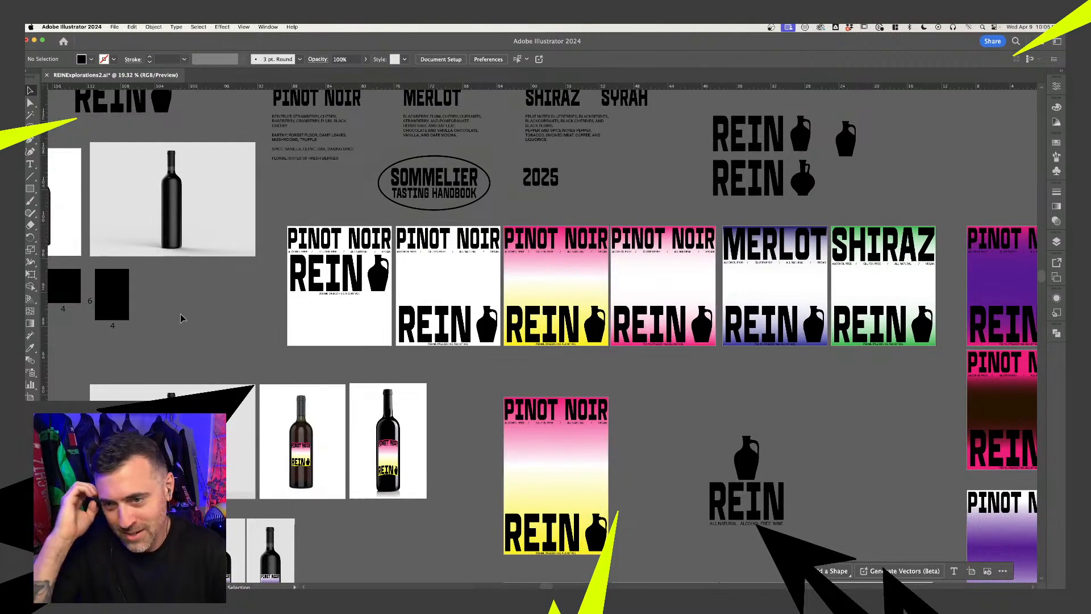
scroll(209, 319, down, 2)
scroll(209, 319, right, 1)
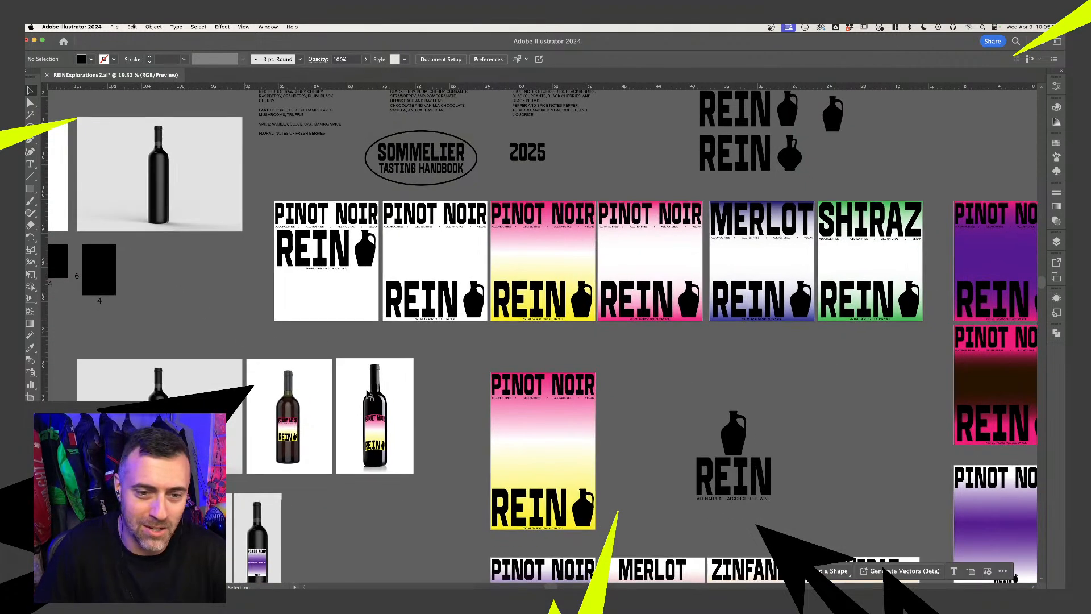
scroll(366, 391, left, 4)
scroll(365, 391, down, 1)
scroll(246, 396, up, 5)
scroll(249, 401, up, 2)
scroll(318, 421, up, 2)
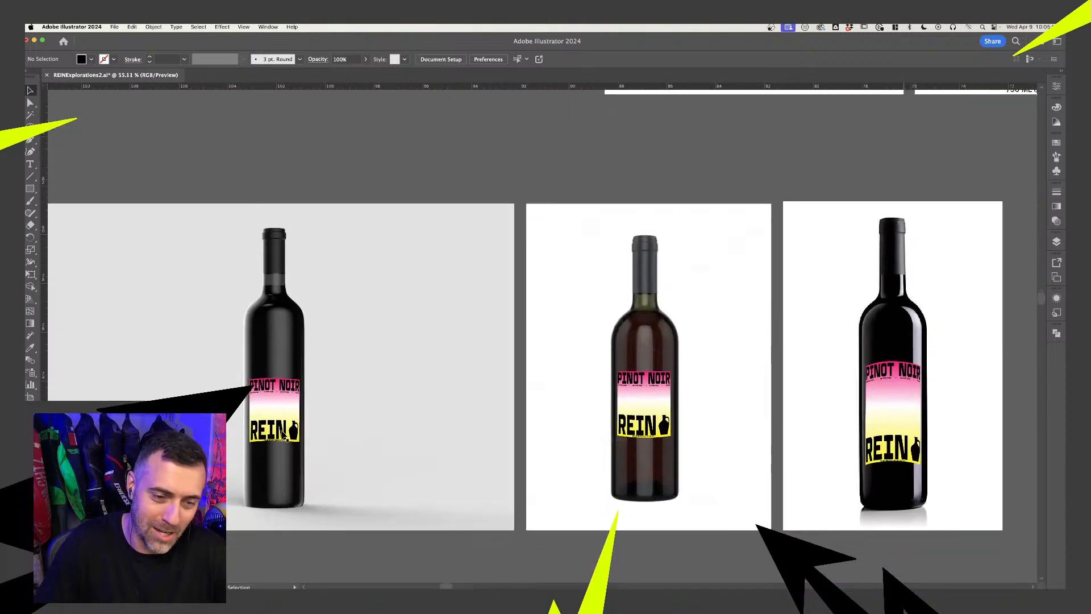
Compare the pink-and-yellow Pinot Noir bottle mockups with the row of three purple-gradient Pinot Noir bottles
scroll(824, 523, down, 6)
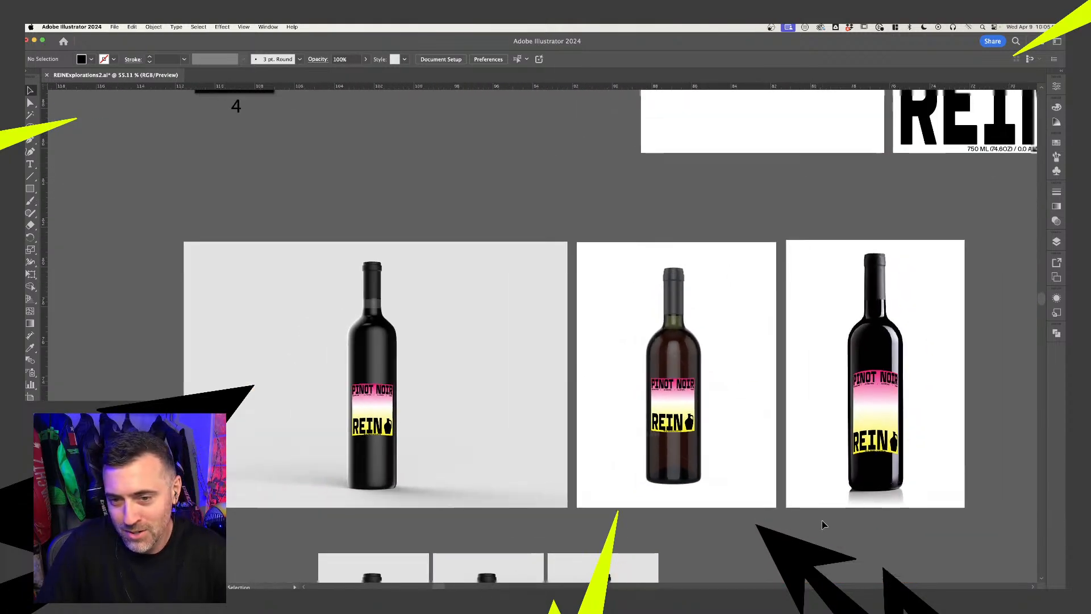
scroll(828, 522, down, 3)
scroll(828, 521, right, 2)
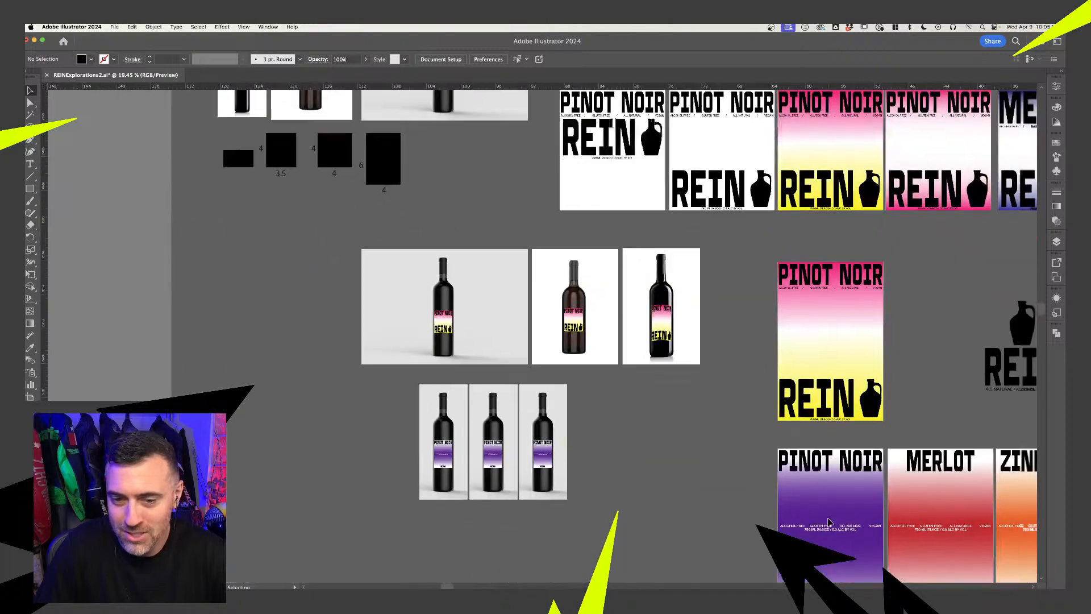
scroll(502, 439, up, 6)
scroll(377, 459, up, 5)
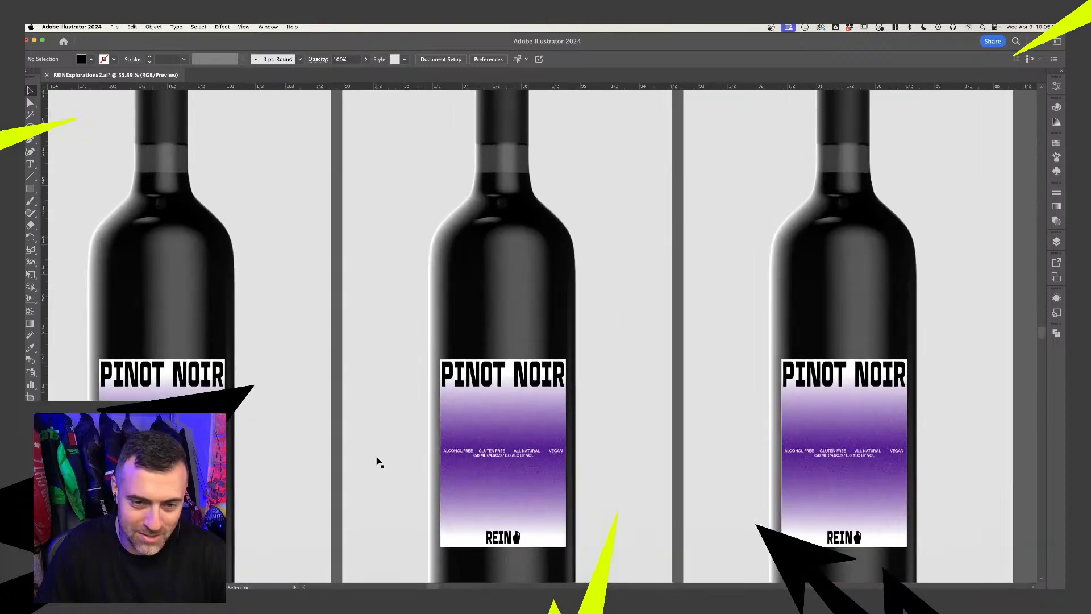
scroll(377, 460, down, 8)
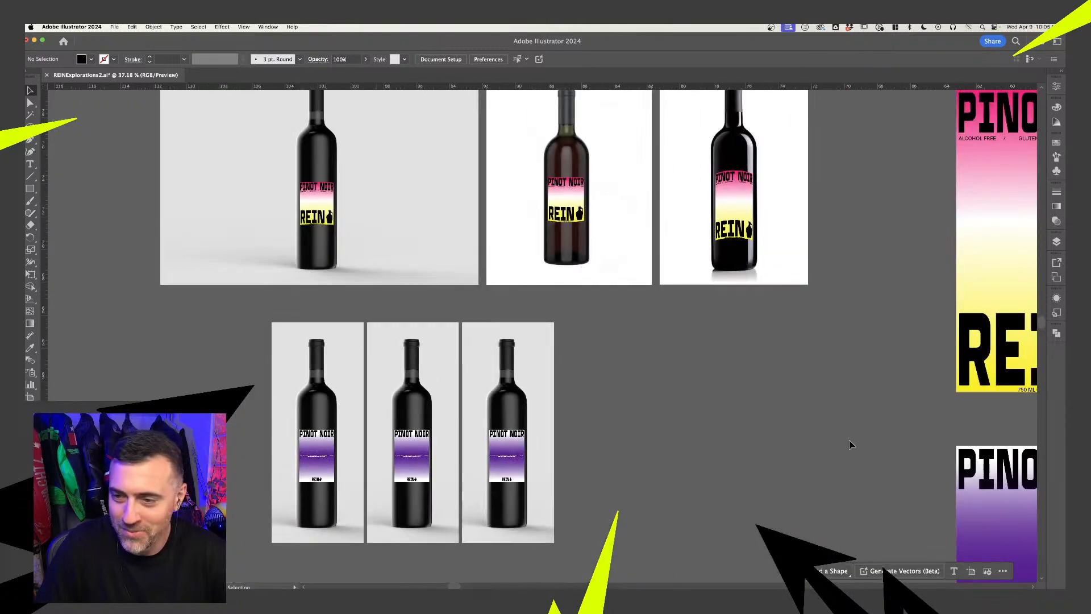
scroll(550, 317, up, 3)
scroll(602, 314, right, 2)
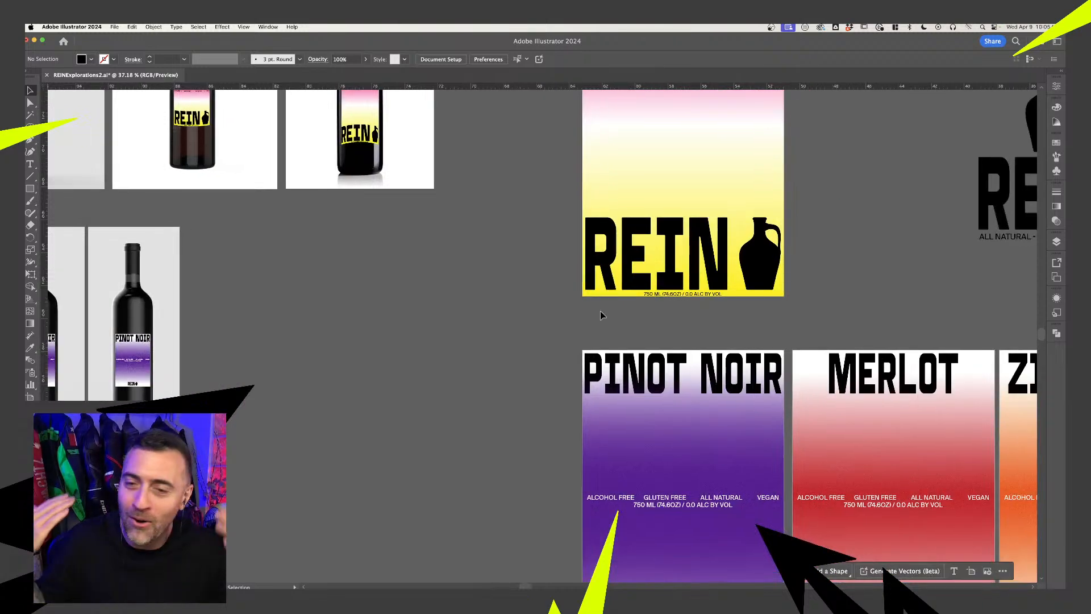
Inspect the dark-centred gradient Pinot Noir and Merlot labels beside the white Shiraz label
scroll(600, 315, down, 6)
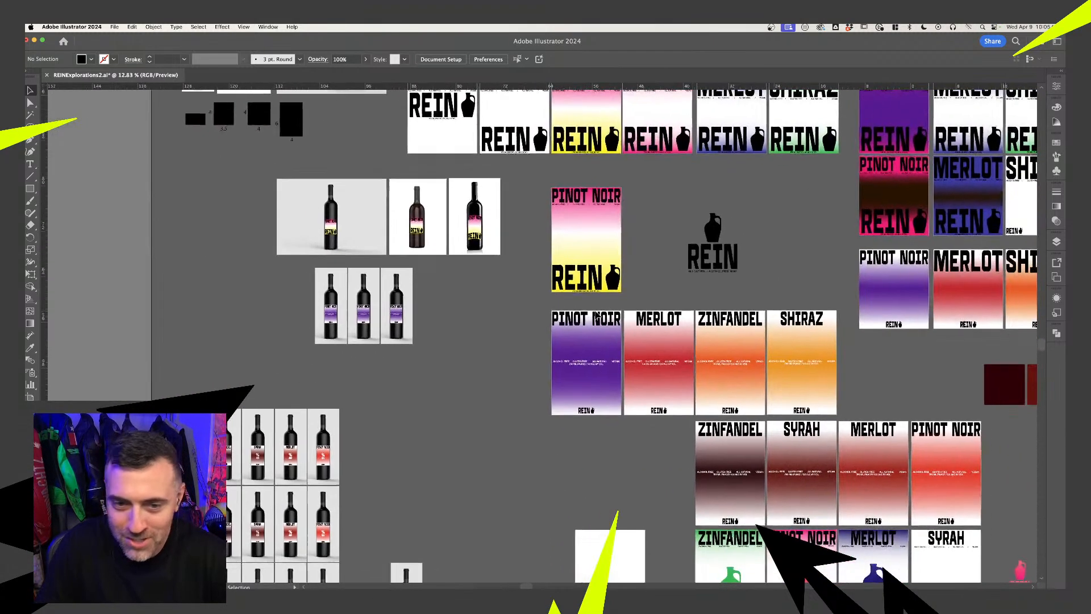
scroll(595, 310, right, 10)
scroll(595, 310, up, 4)
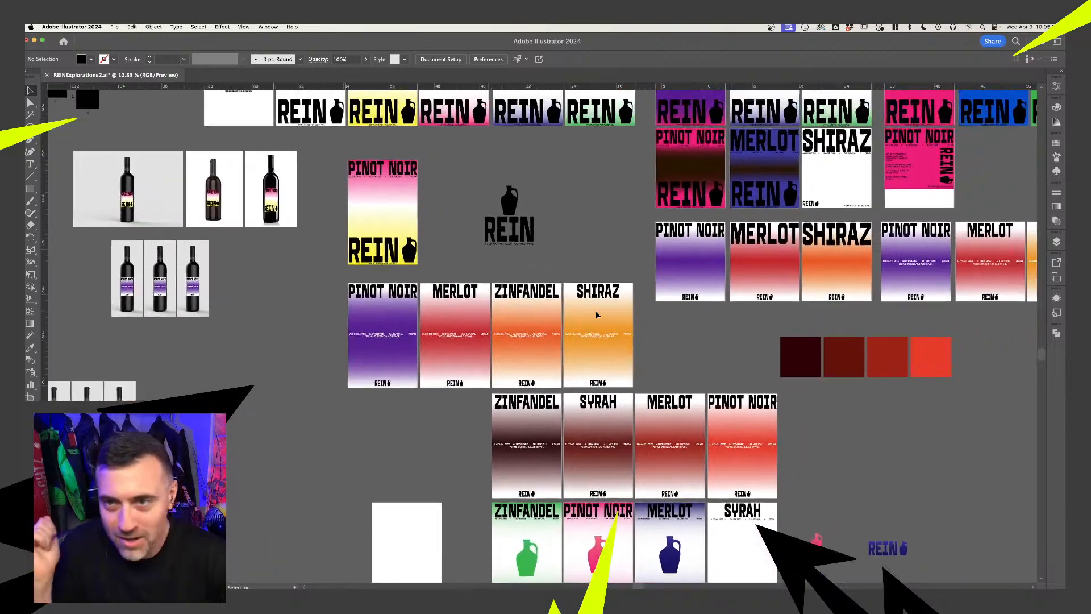
scroll(596, 315, right, 2)
scroll(591, 313, up, 6)
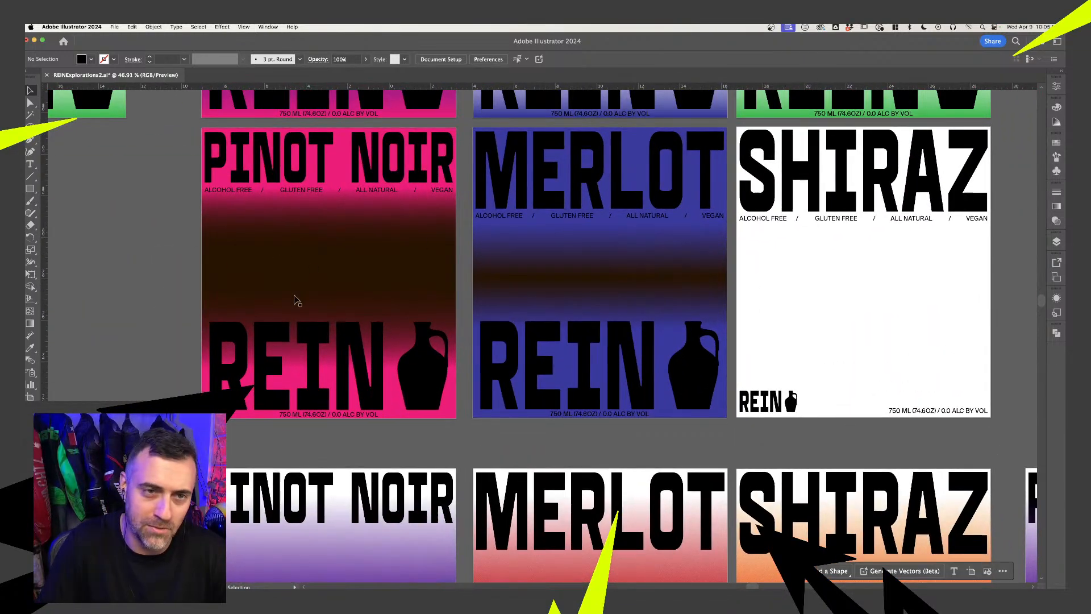
scroll(342, 318, up, 1)
scroll(341, 318, left, 1)
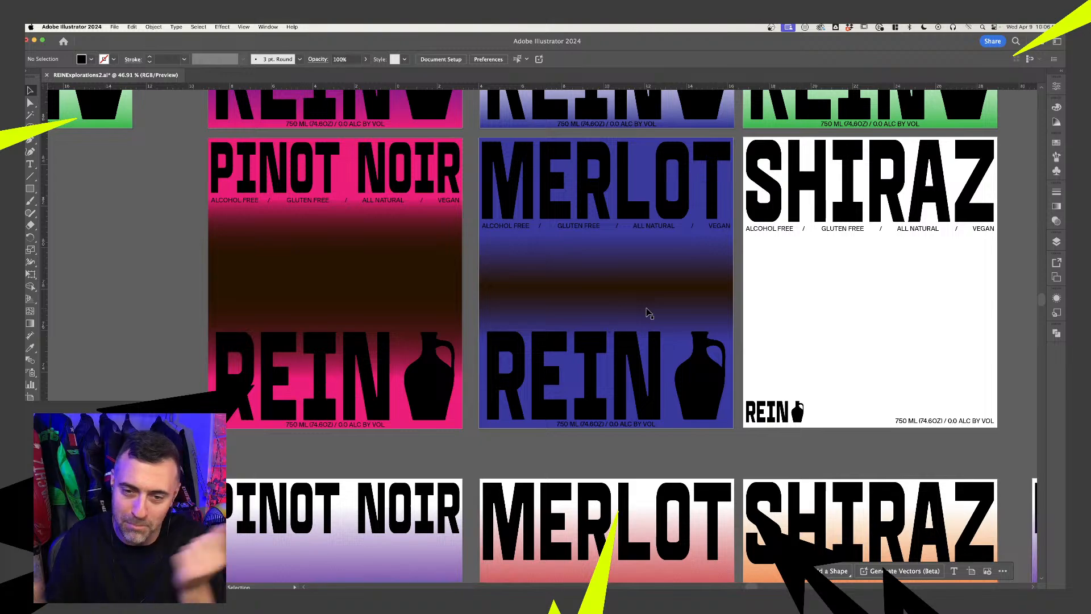
Review the wine-toned gradient labels, red swatches and non-alcoholic jug labels for Zinfandel, Pinot Noir, Grenache and Merlot
scroll(649, 312, down, 2)
scroll(649, 313, down, 3)
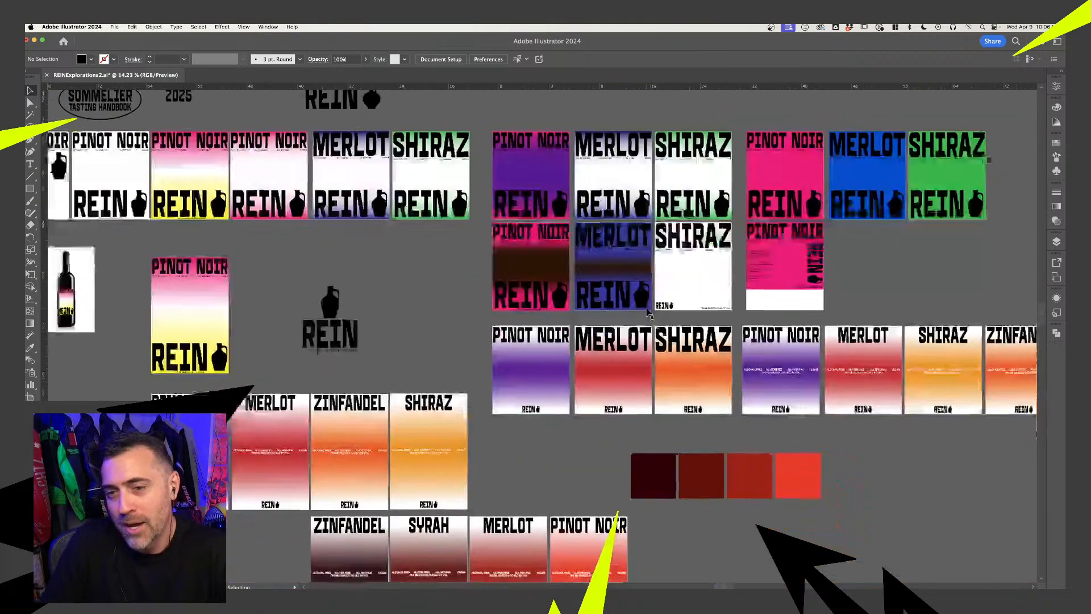
scroll(649, 313, down, 2)
scroll(648, 313, right, 1)
scroll(648, 313, down, 10)
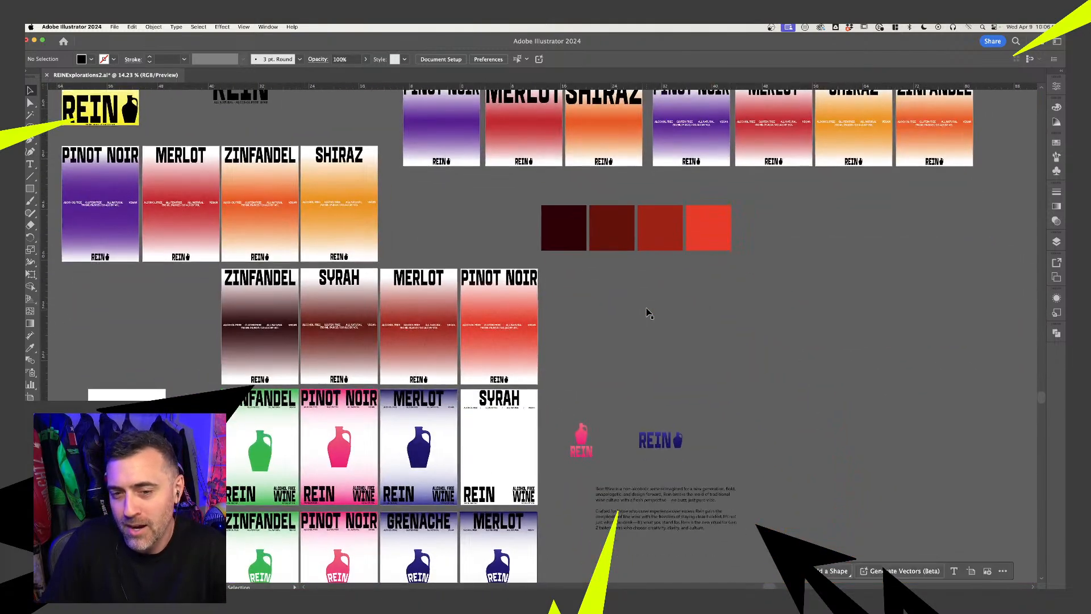
scroll(355, 379, up, 5)
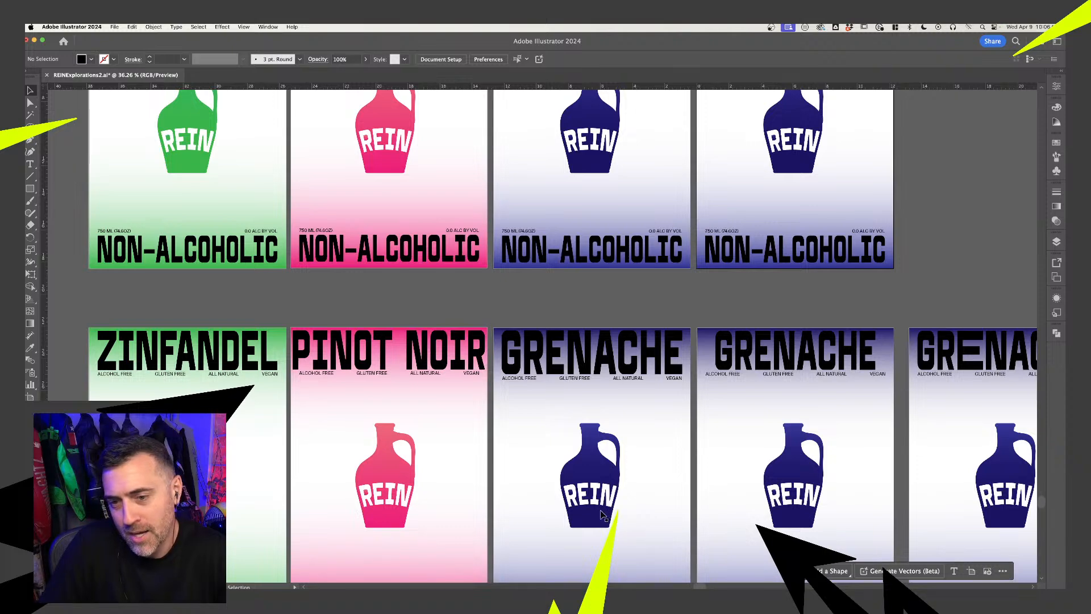
scroll(617, 508, down, 2)
scroll(626, 521, down, 2)
scroll(576, 516, down, 2)
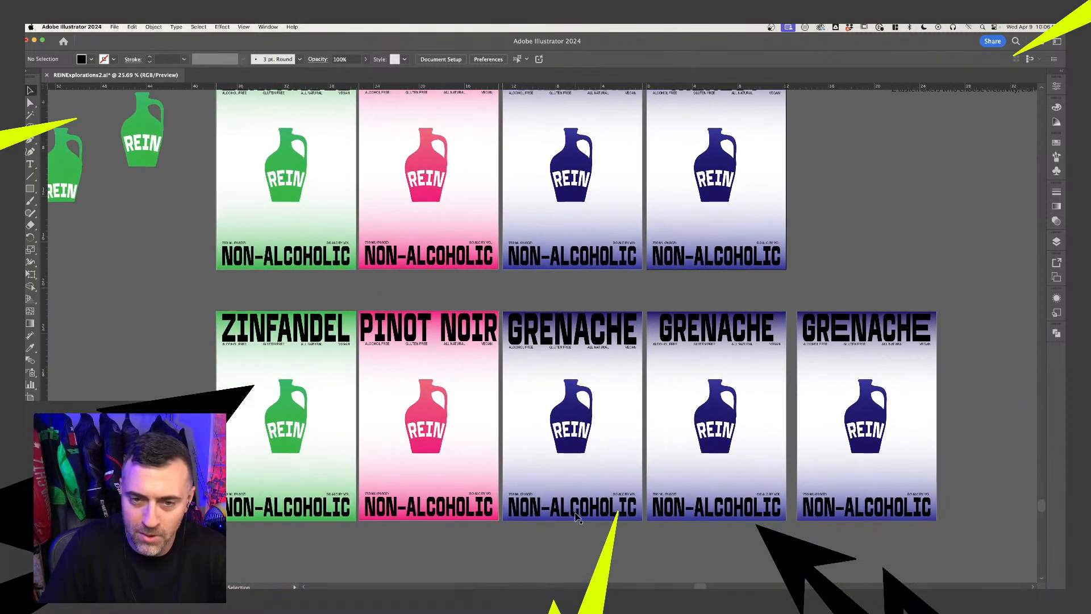
scroll(577, 517, down, 1)
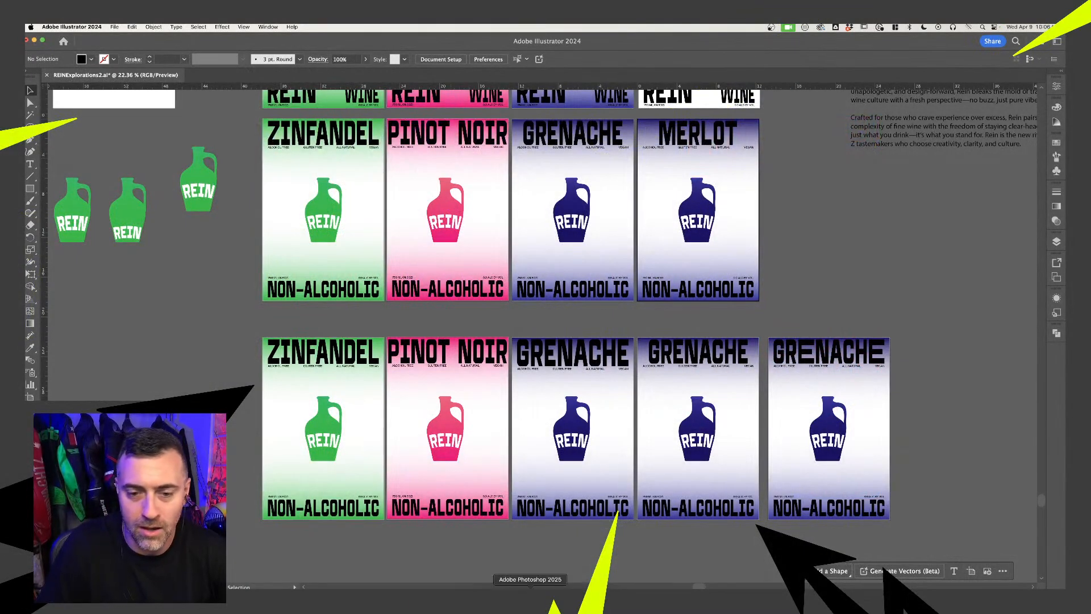
Switch to Finder, browse the REIN folder's images and preview the three-bottle photo Rein-028-Edit.jpg at large size
click(489, 598)
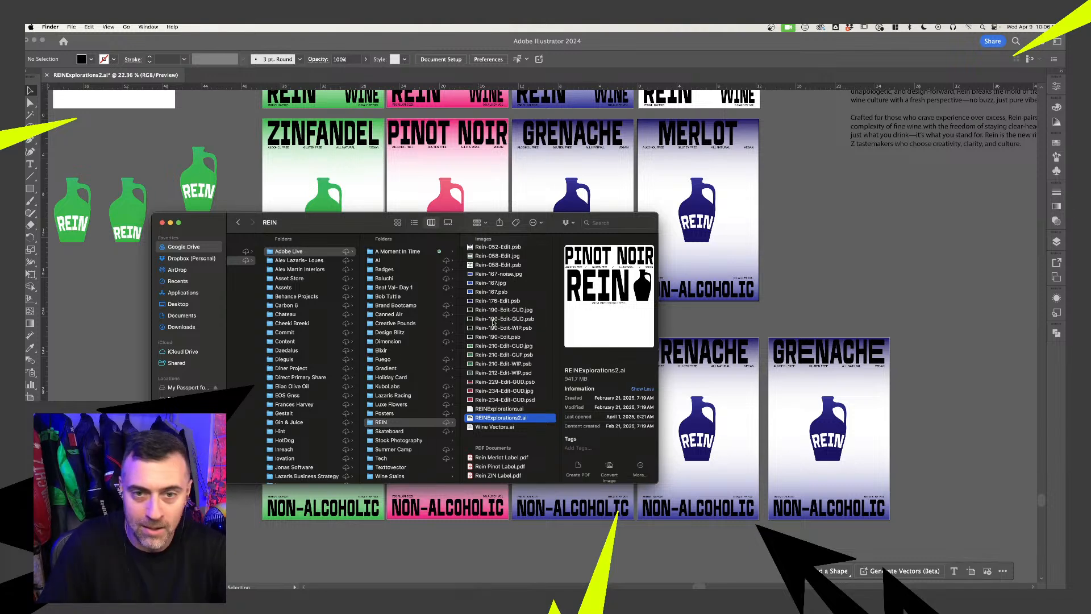
click(501, 337)
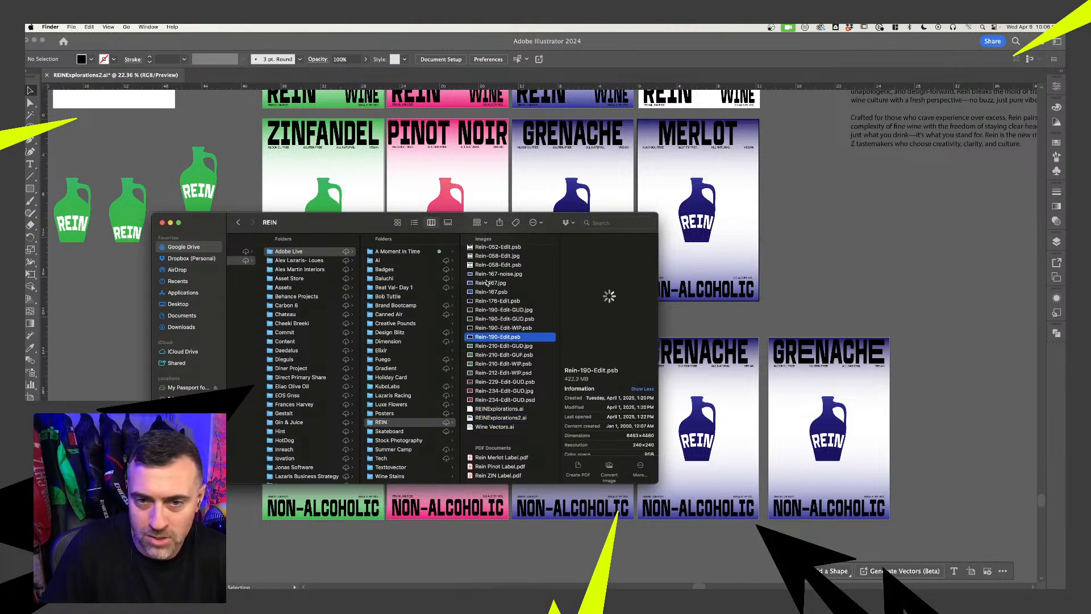
click(487, 282)
scroll(497, 286, up, 5)
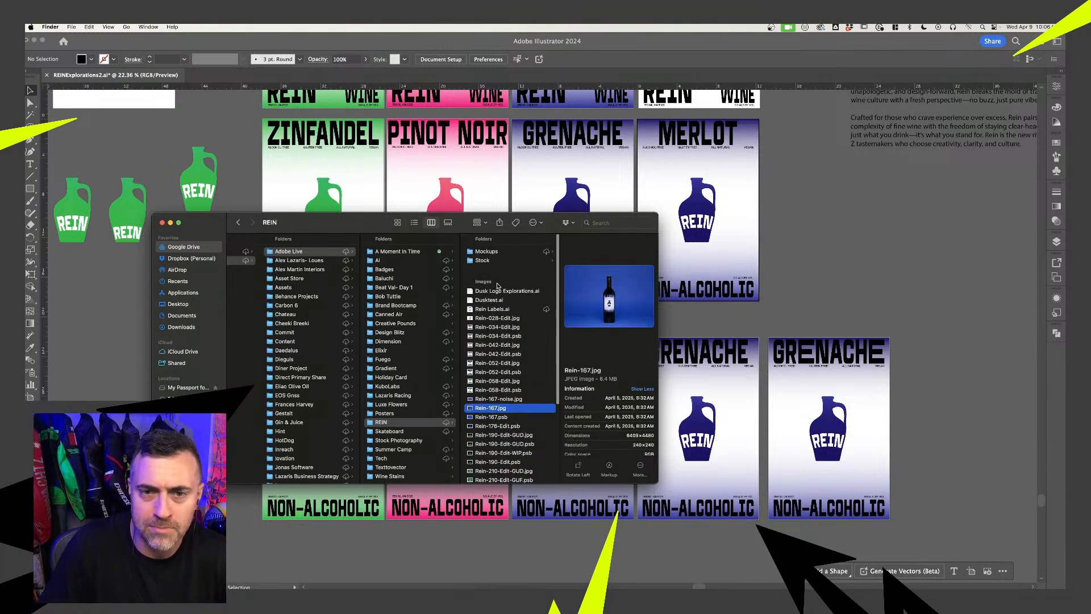
click(496, 317)
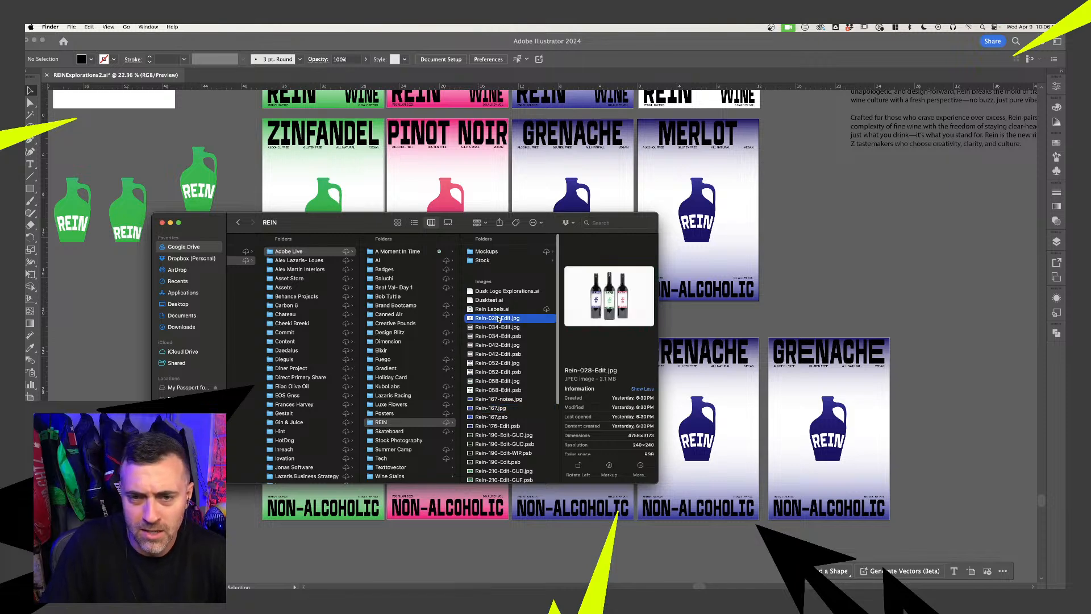
click(520, 328)
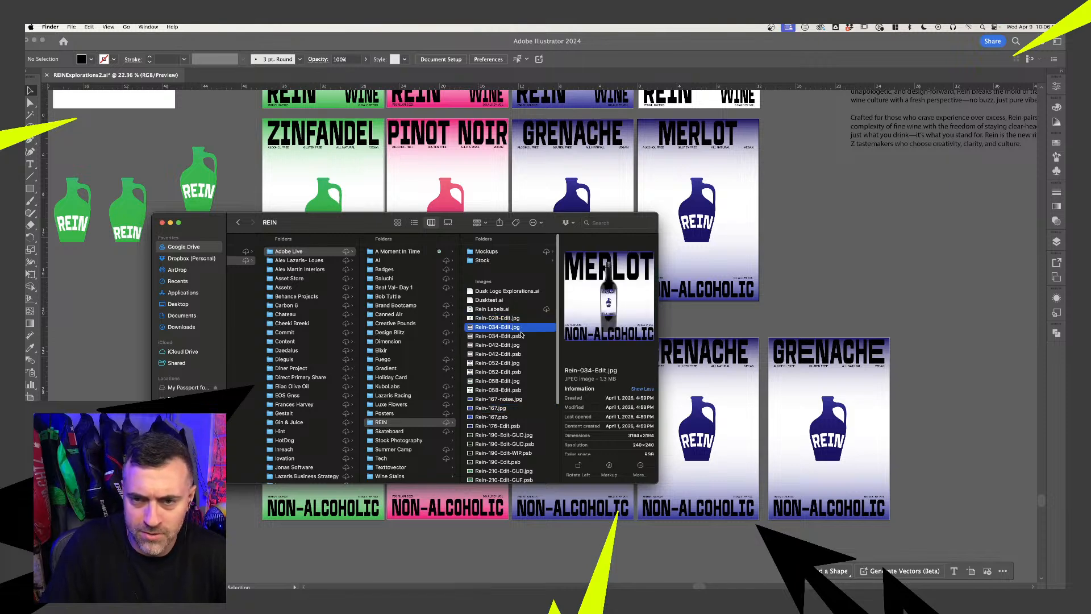
click(518, 319)
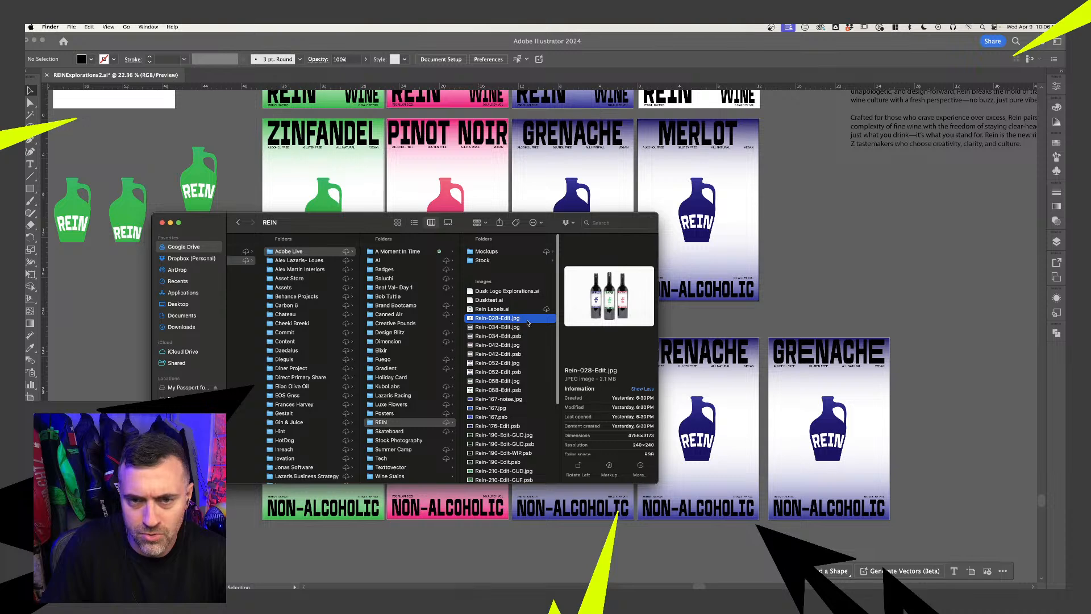
key(space)
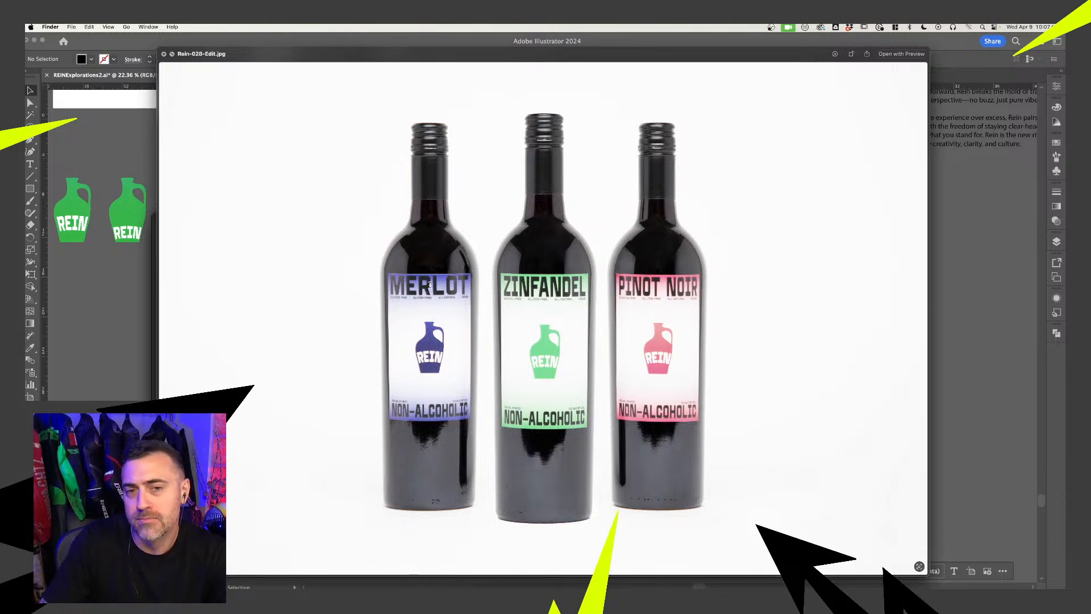
key(space)
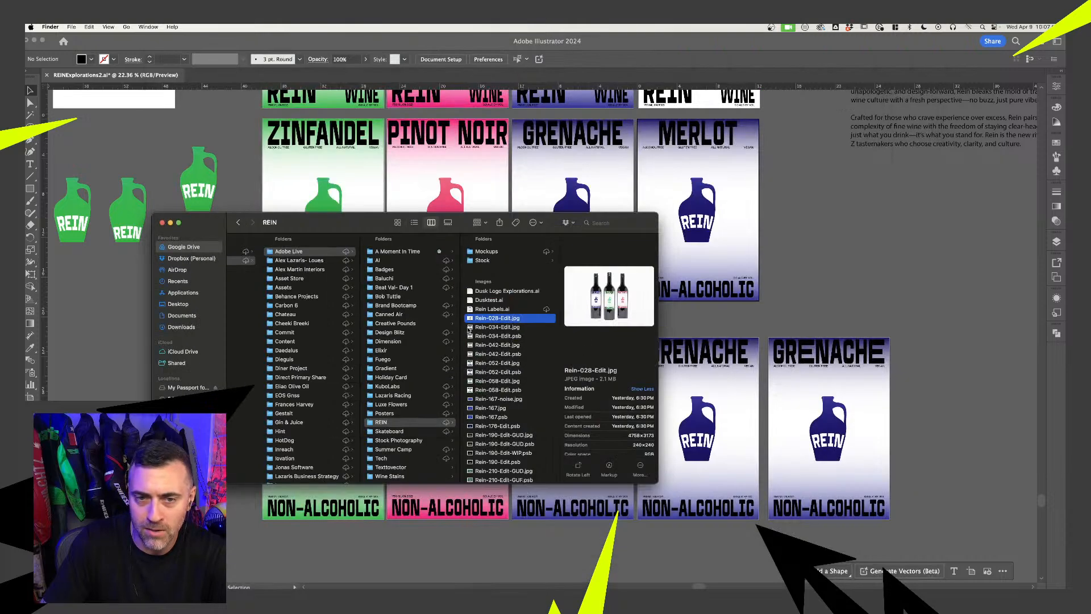
Preview the Merlot bottle image Rein-034-Edit.jpg at large size
click(480, 328)
key(space)
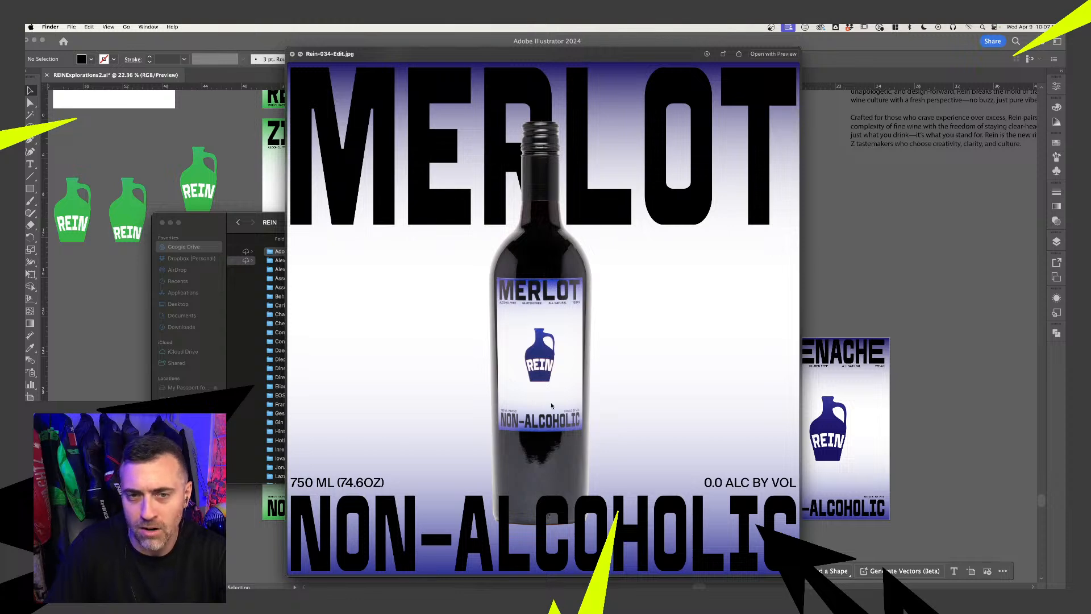
key(space)
Preview the Pinot Noir image Rein-042-Edit.jpg and the Merlot image Rein-052-Edit.jpg at large size
click(500, 337)
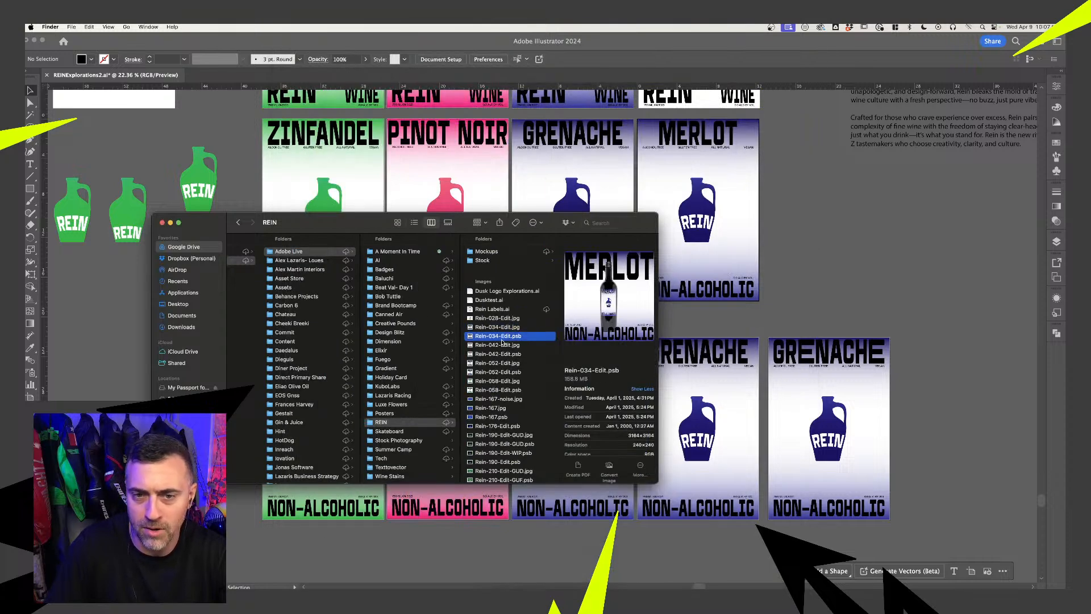
click(501, 346)
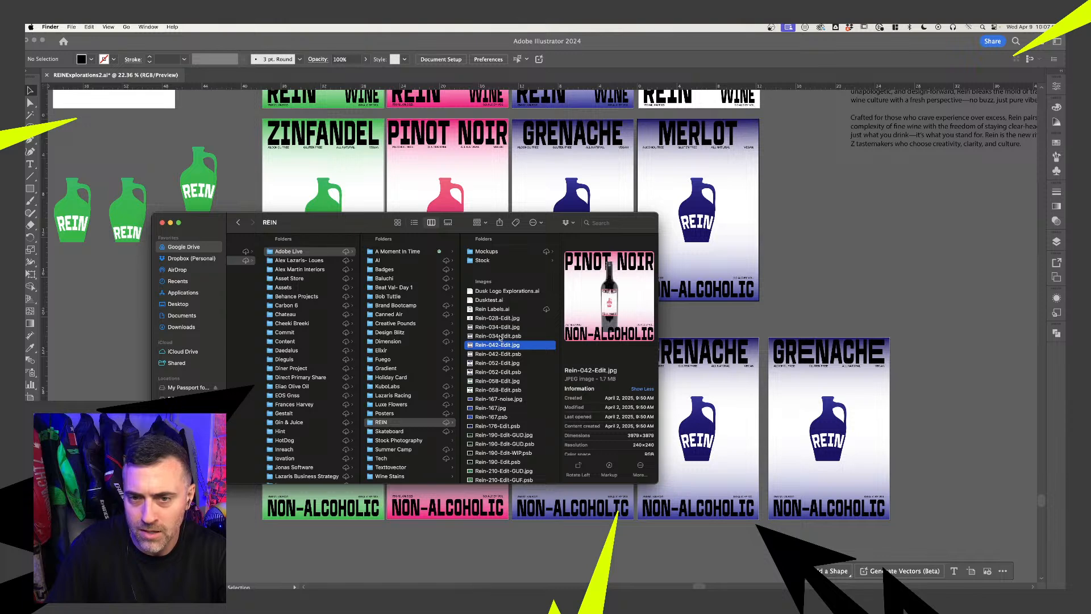
click(490, 355)
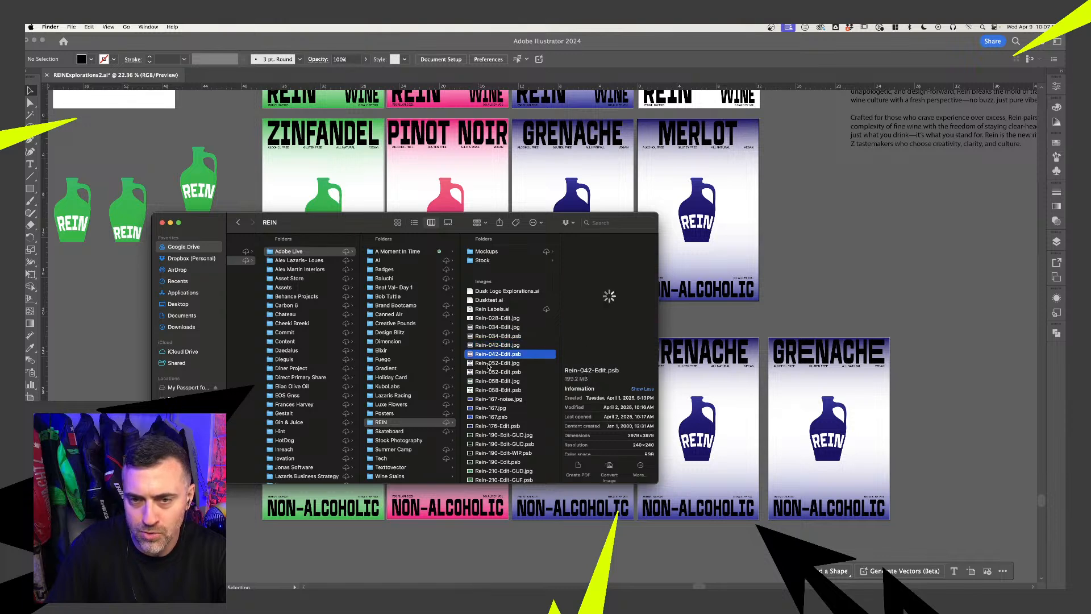
click(492, 348)
key(space)
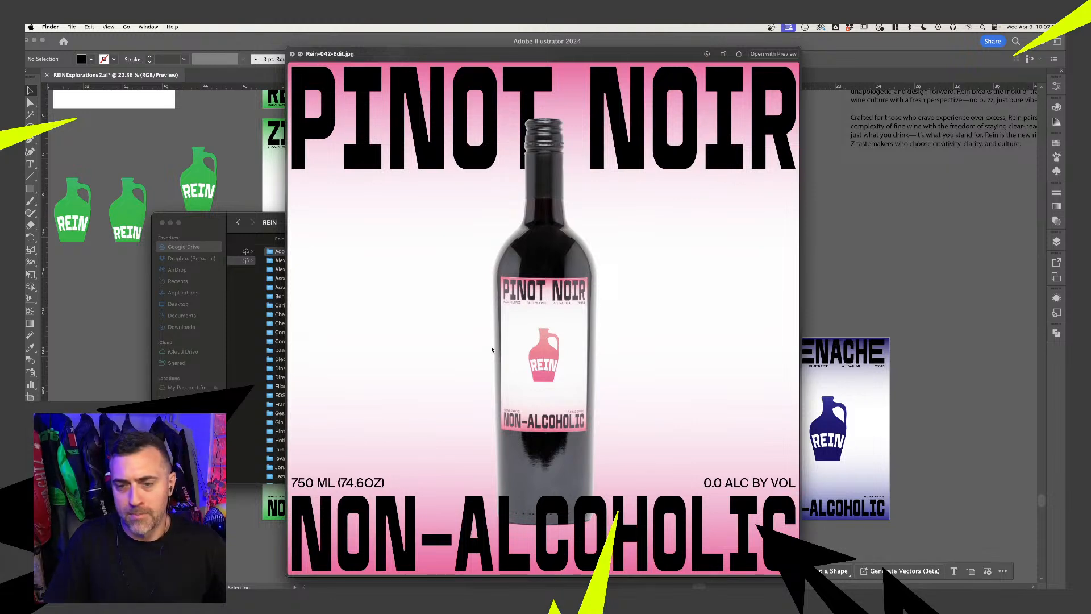
key(Down)
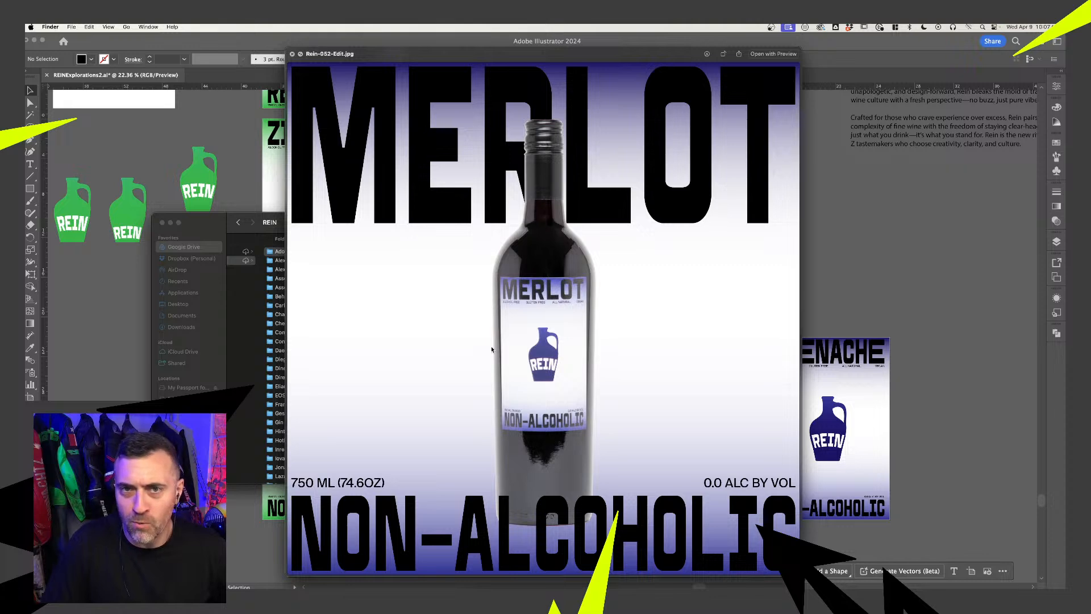
key(space)
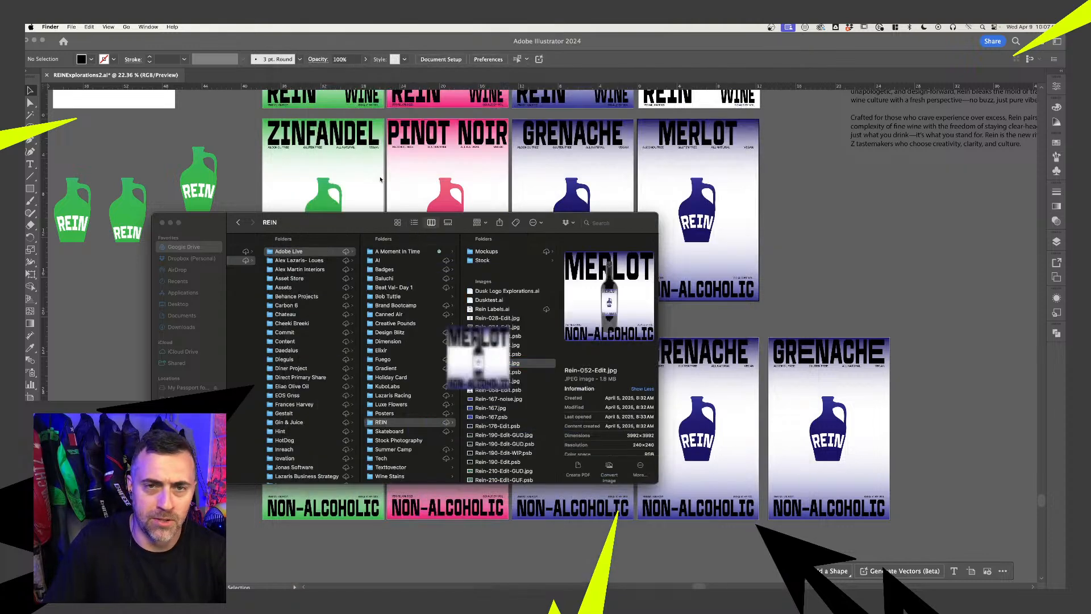
Check the Zinfandel image Rein-058-Edit.jpg and preview the blue-background Merlot photo Rein-167-noise.jpg at large size
click(498, 382)
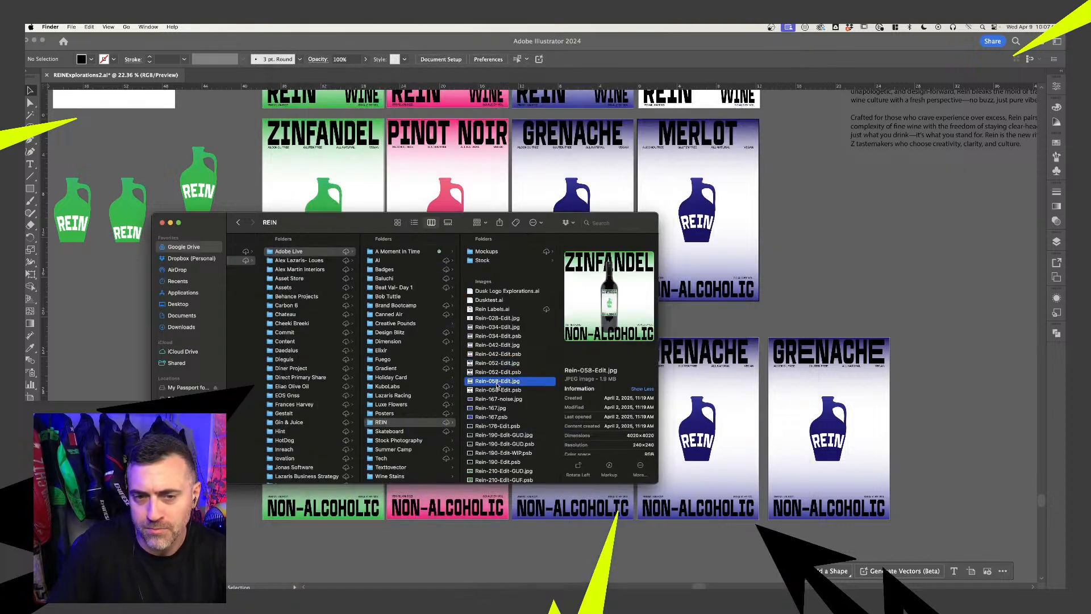
click(493, 399)
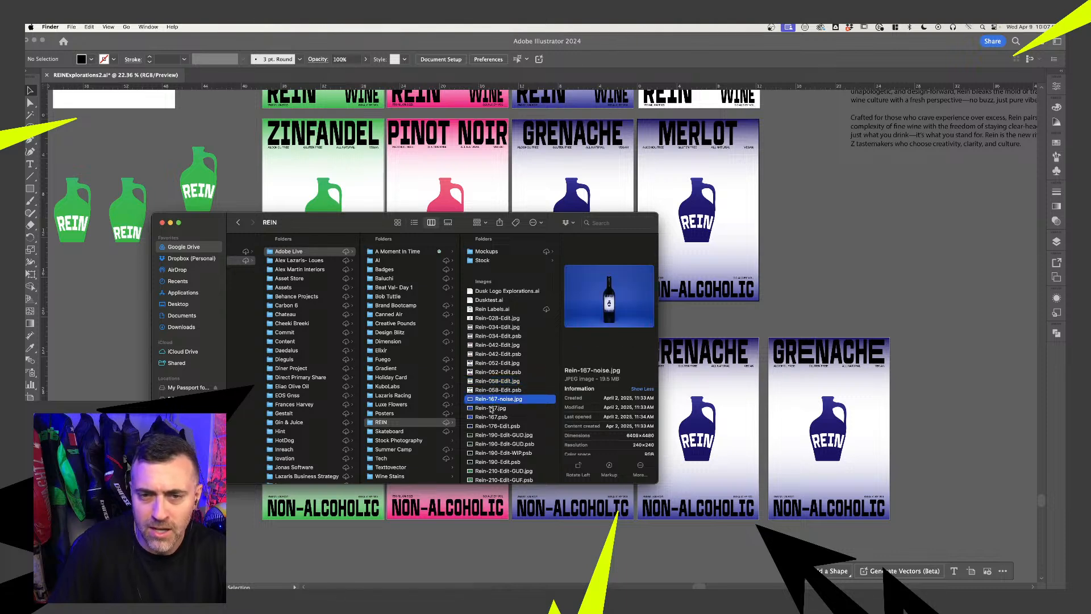
key(space)
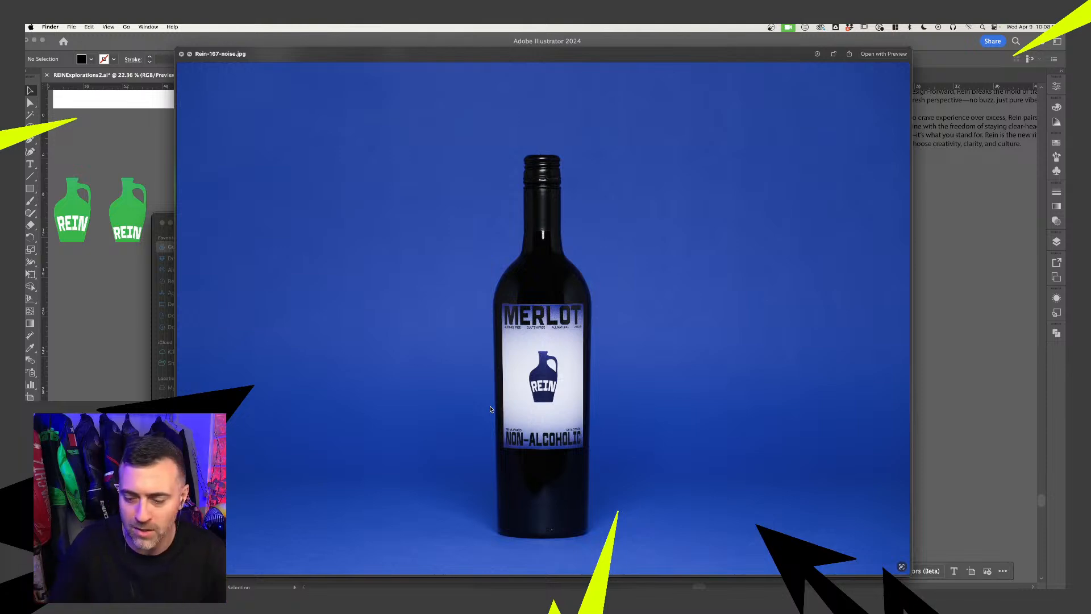
key(space)
Close the large preview and check Rein-167.jpg, Rein-167.psb and Rein-176-Edit.psb in the REIN folder
click(508, 409)
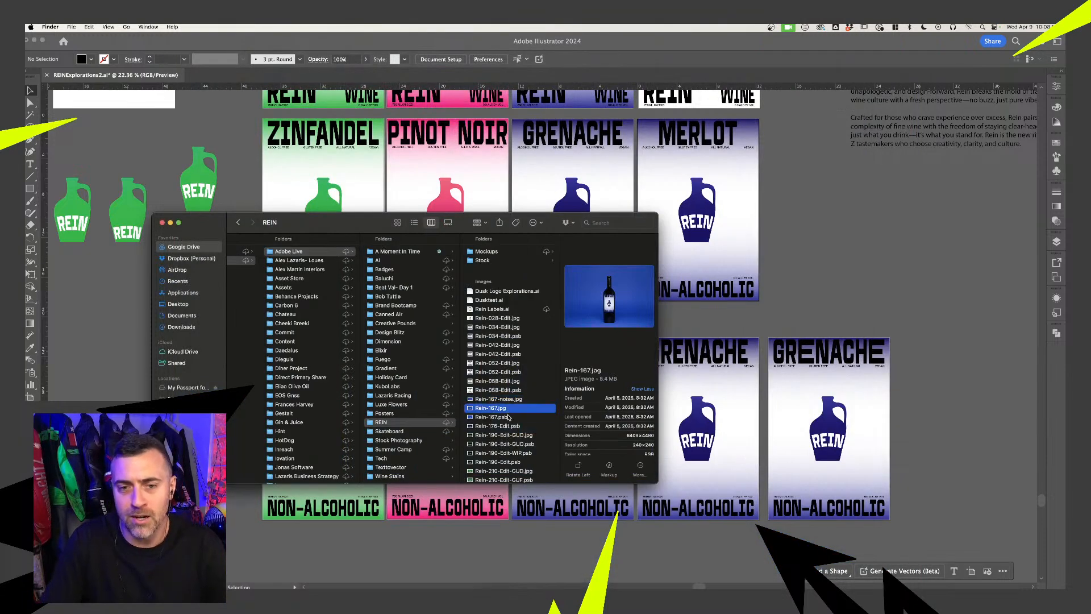
click(500, 417)
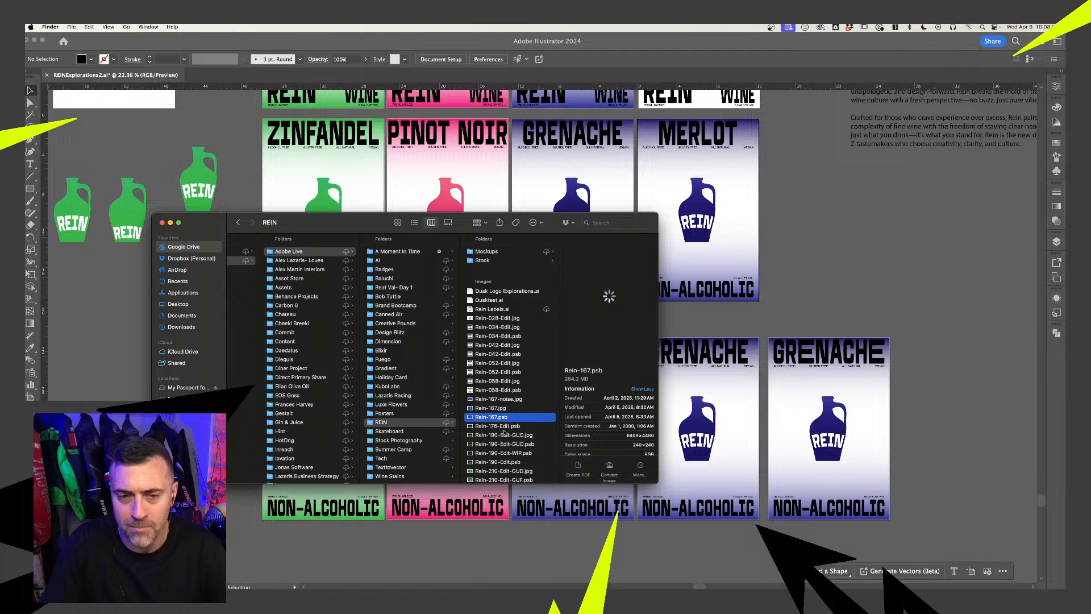
click(493, 428)
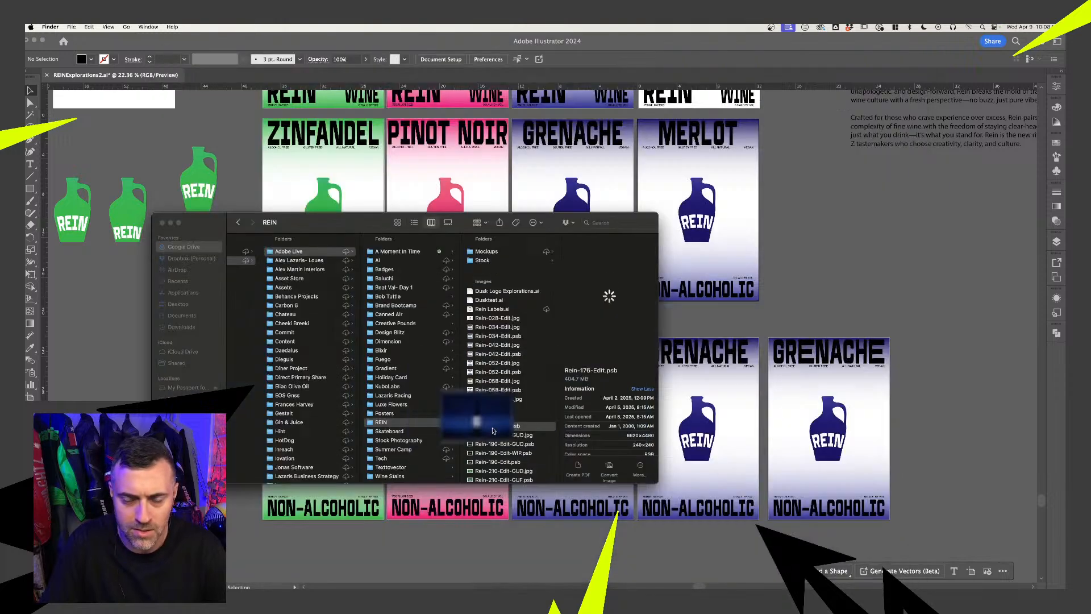
scroll(493, 430, down, 3)
scroll(493, 430, down, 2)
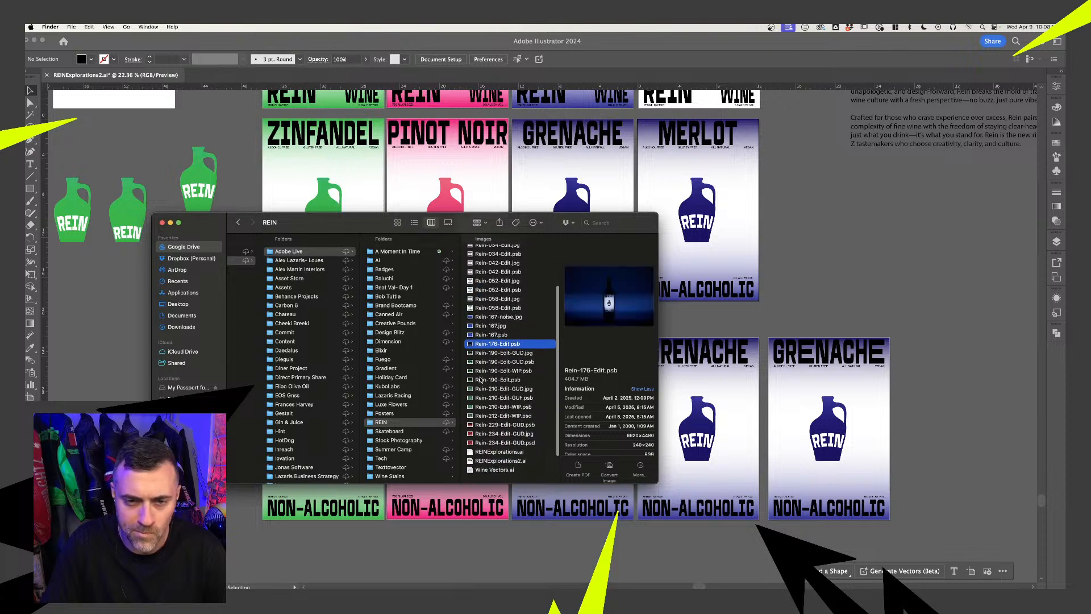
Try a large preview of Rein-176-Edit.psb, close it, and open the file in Photoshop
click(483, 379)
click(485, 344)
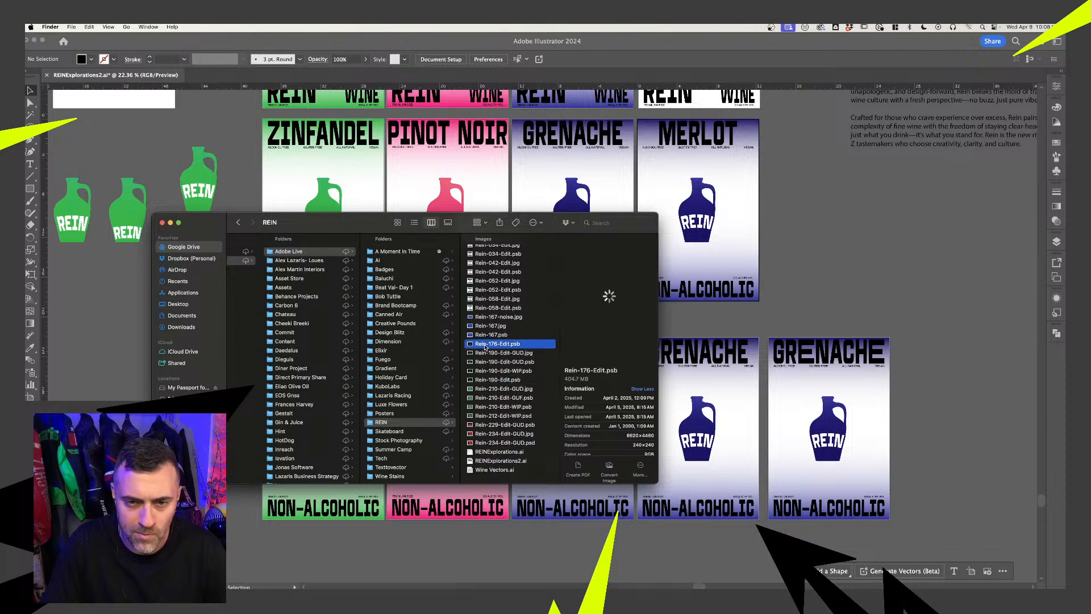
key(space)
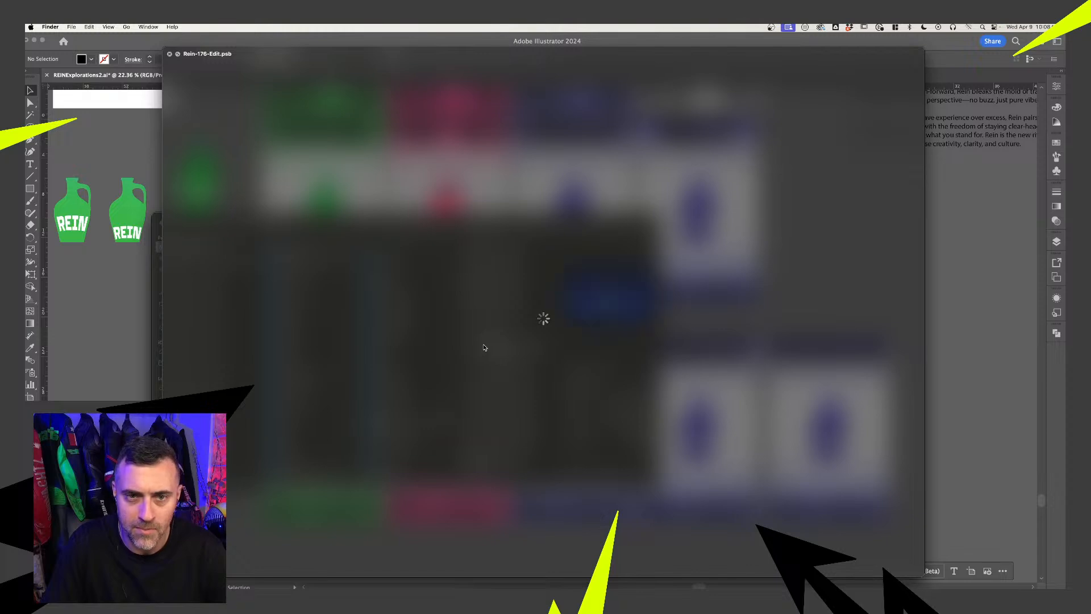
key(space)
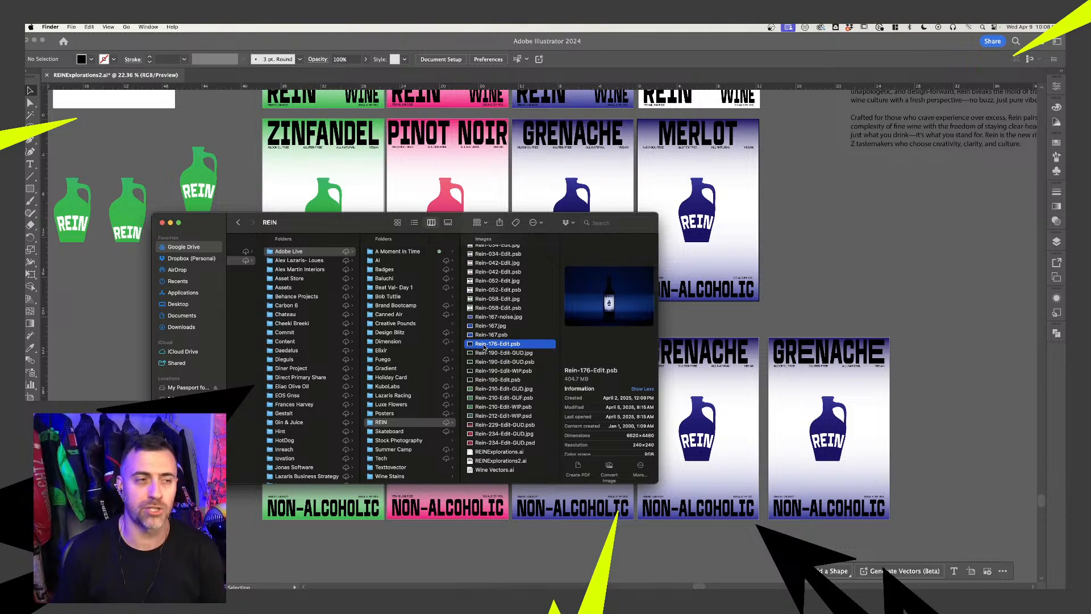
double_click(484, 344)
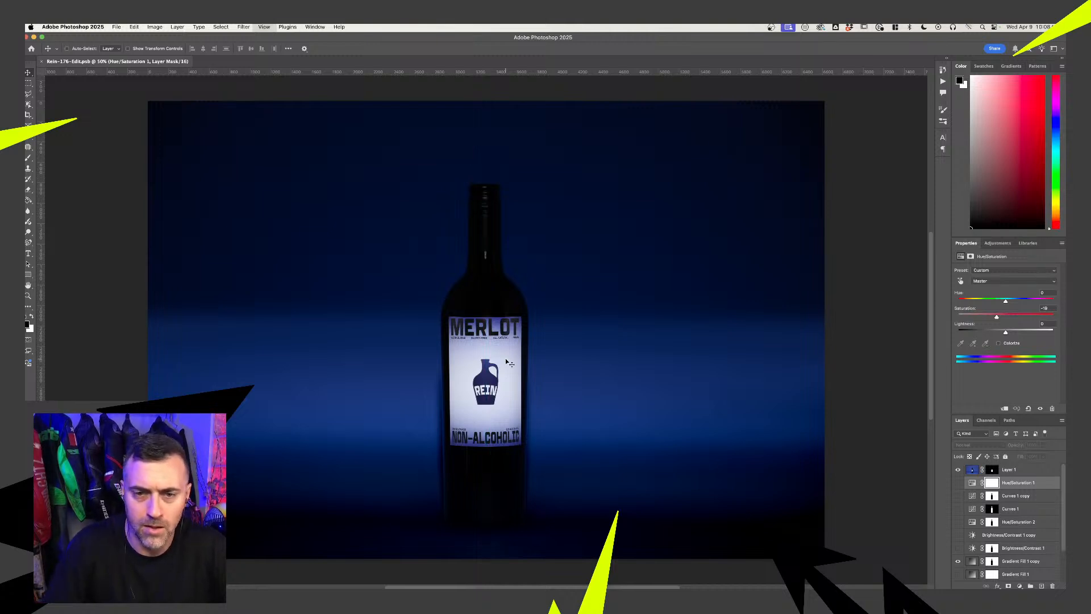
Inspect the Merlot label and the lower bottle up close, and return to a view of the whole photo
key(z)
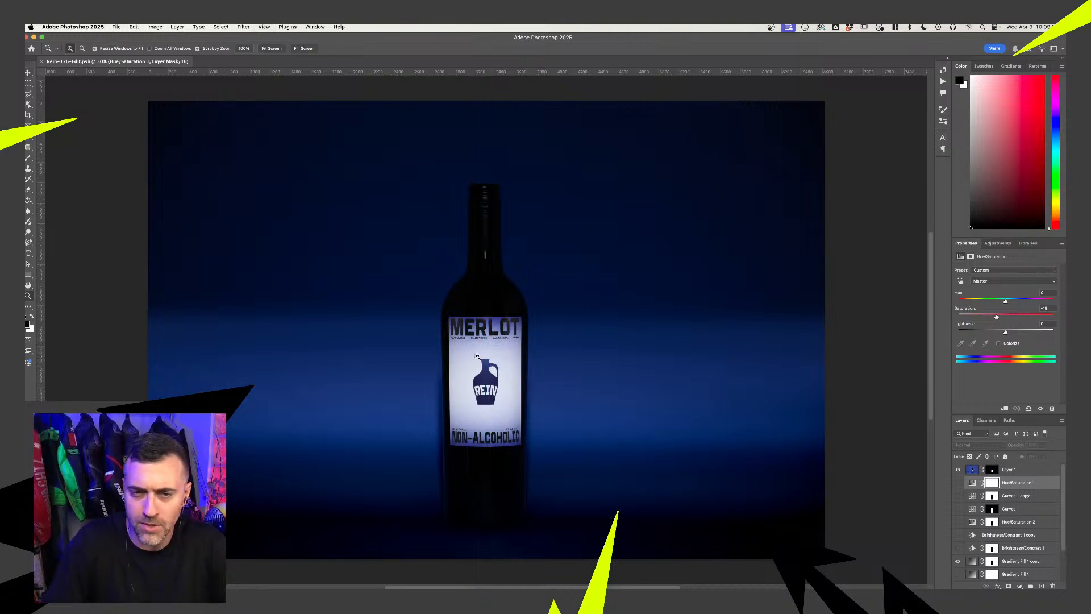
click(477, 356)
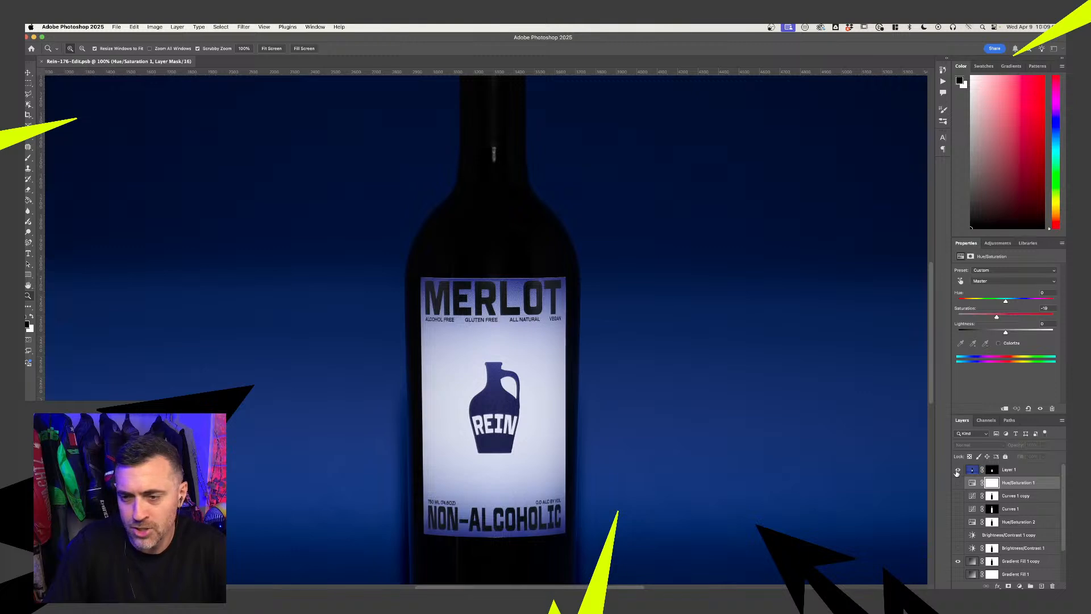
scroll(485, 334, down, 3)
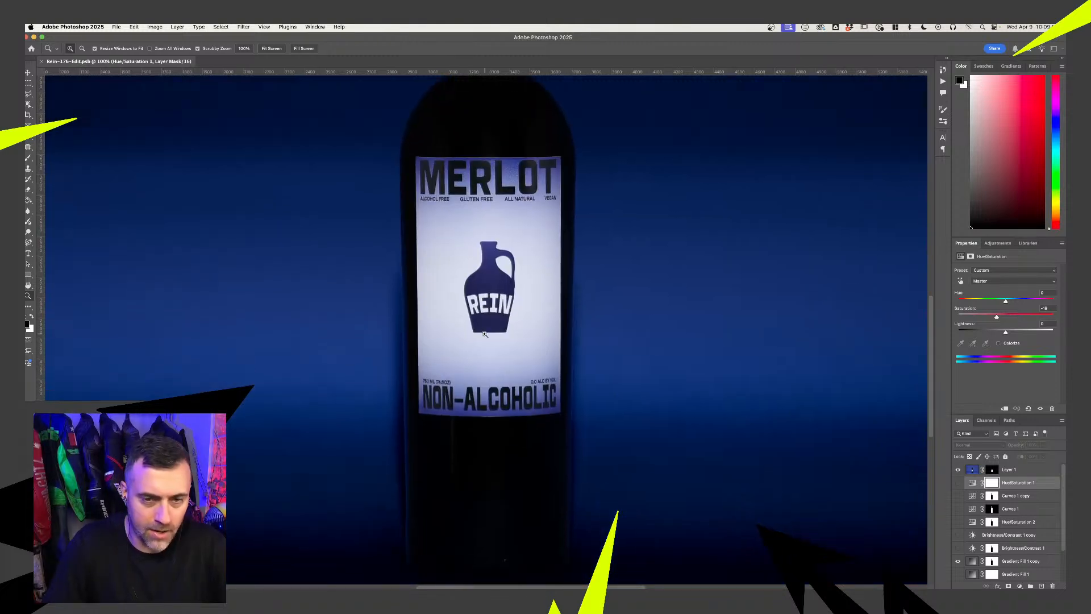
alt+click(485, 334)
alt+click(485, 333)
drag(499, 273, 498, 328)
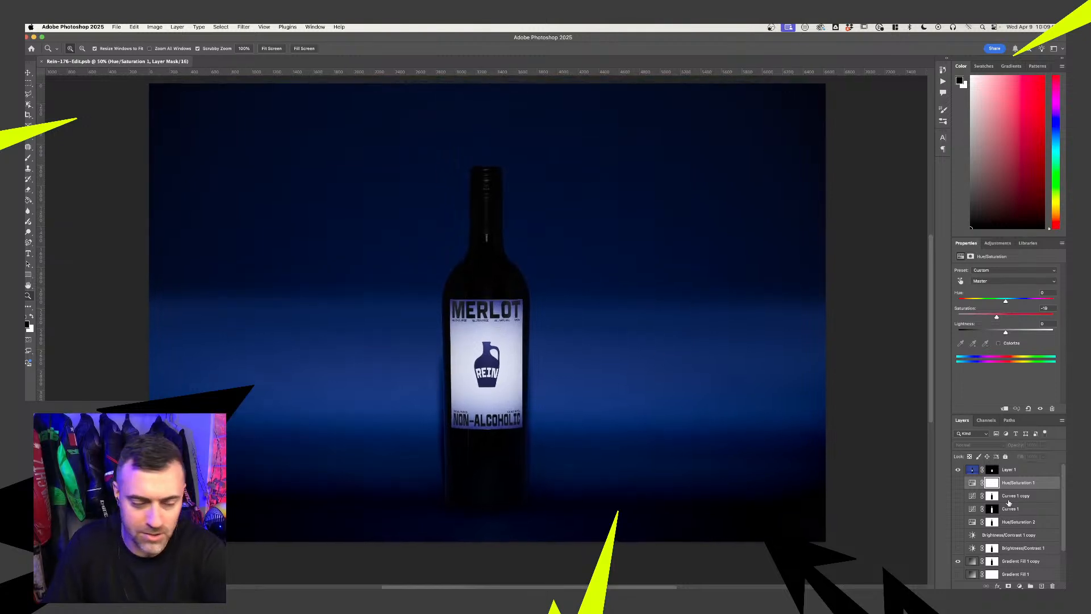
Raise the display brightness and compare the photo with Layer 1 hidden and shown
key(XF86AudioRaiseVolume)
key(XF86MonBrightnessUp)
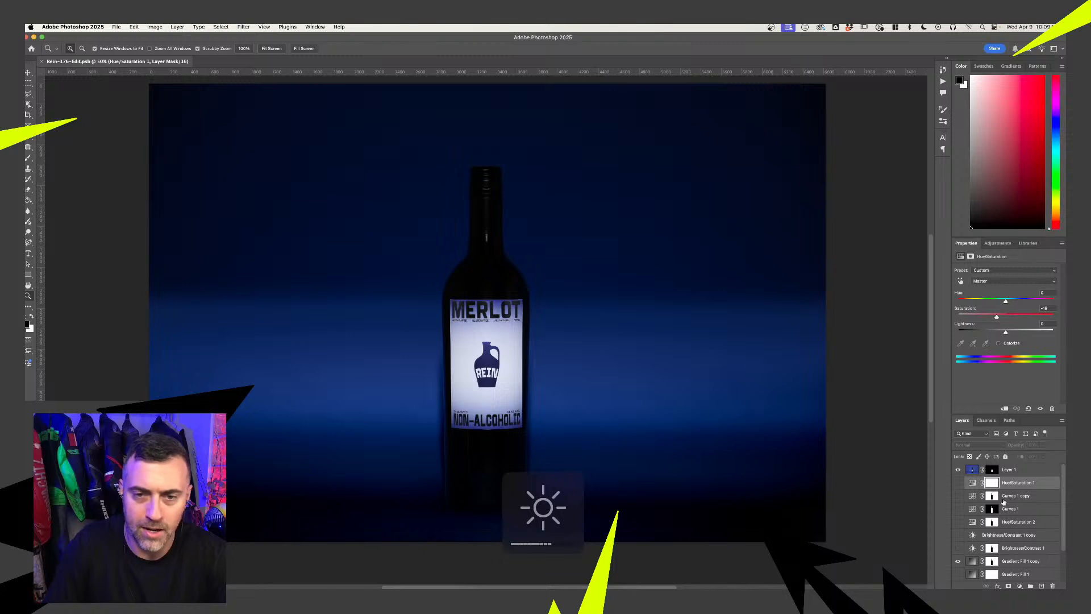
click(959, 470)
click(958, 469)
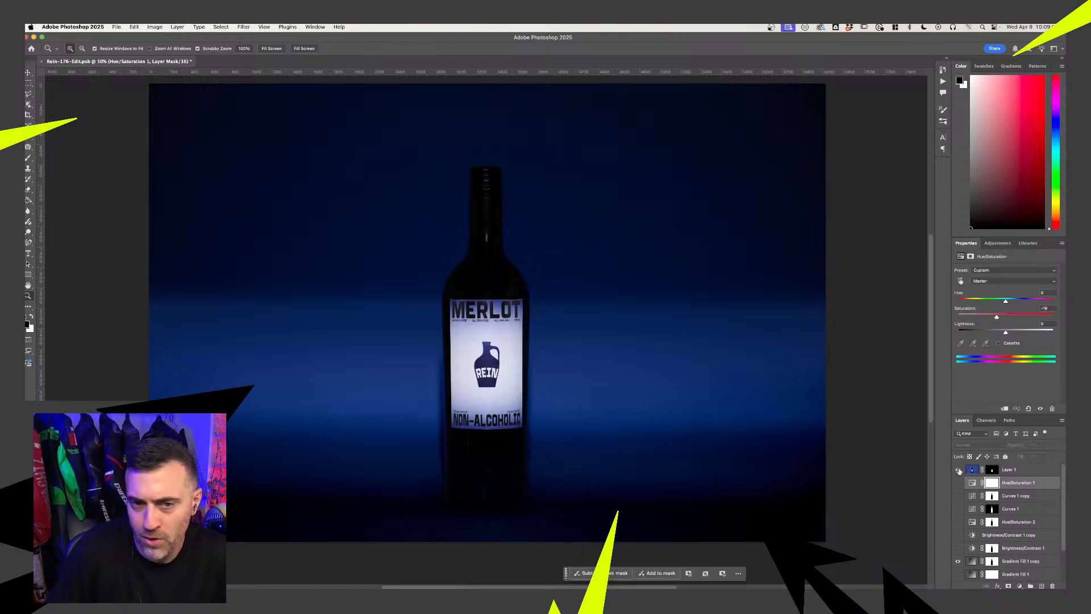
Duplicate Layer 0, the original photo, and move the copy to the top of the layer stack
scroll(980, 523, down, 3)
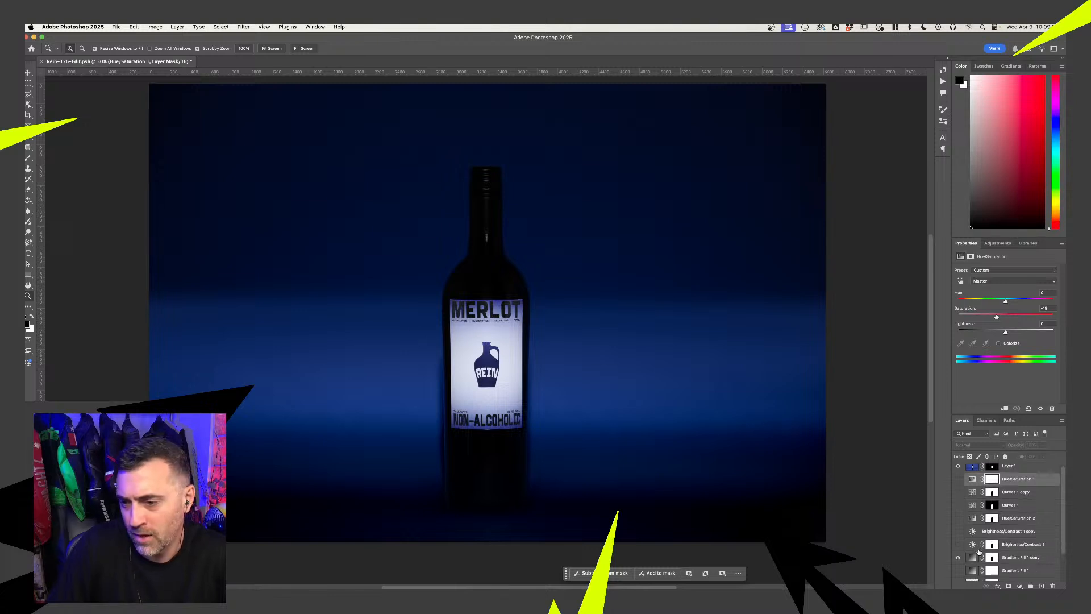
click(1008, 576)
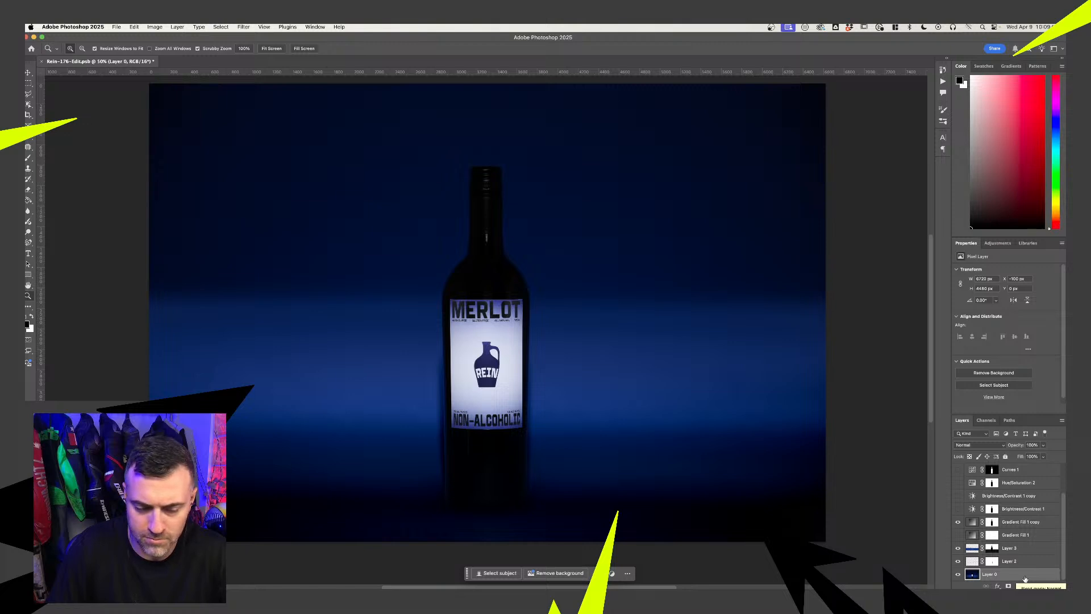
key(super+j)
drag(1013, 579, 996, 468)
Examine the original Merlot photo up close, checking the neck, the label's glare and texture, and the bottle's base
scroll(568, 434, down, 5)
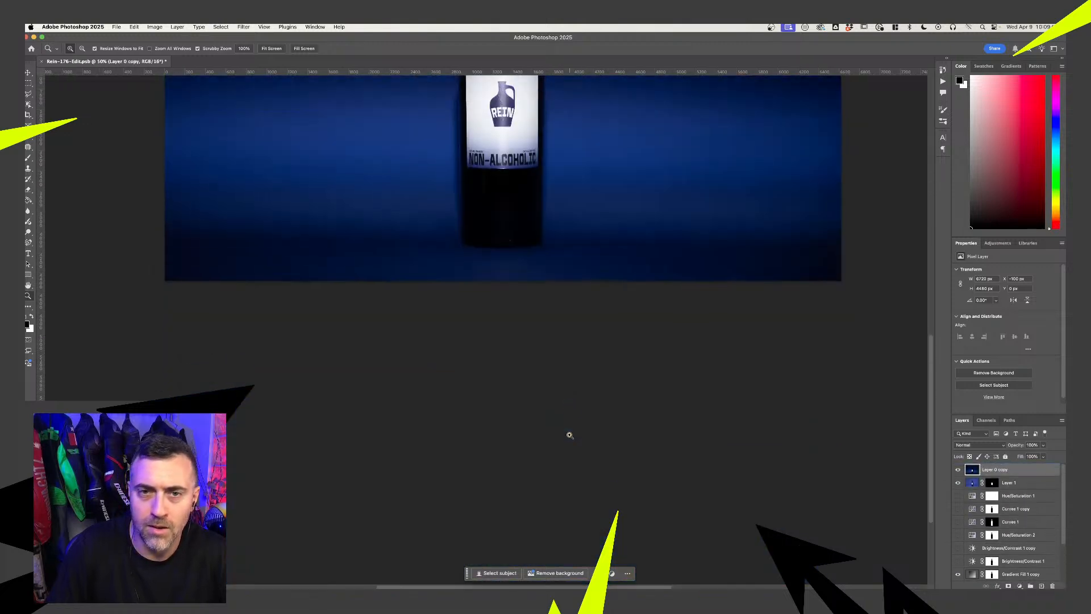
scroll(569, 435, up, 5)
scroll(570, 434, down, 2)
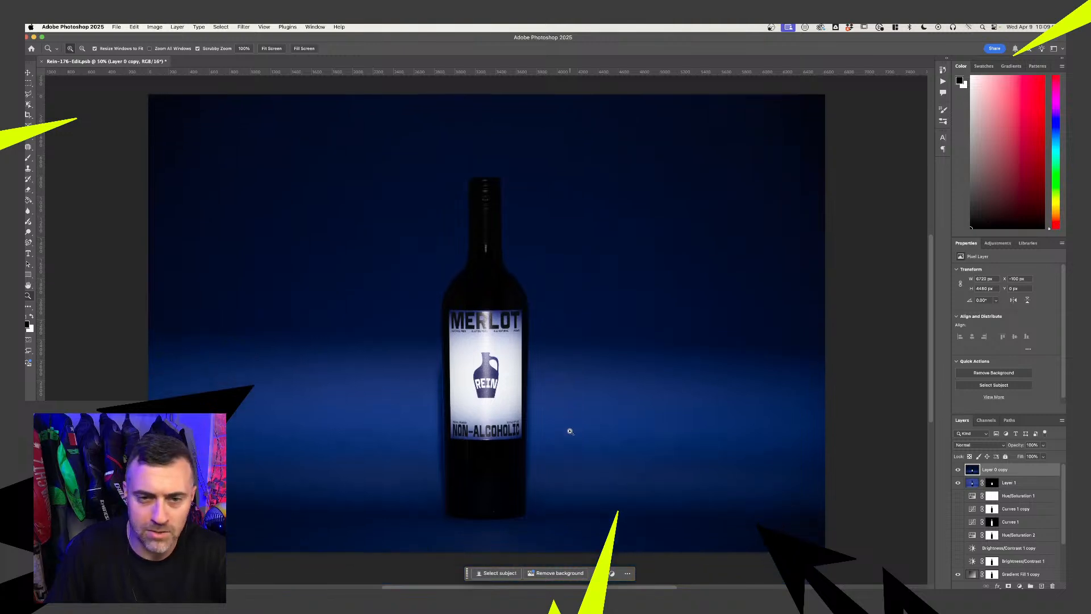
click(512, 409)
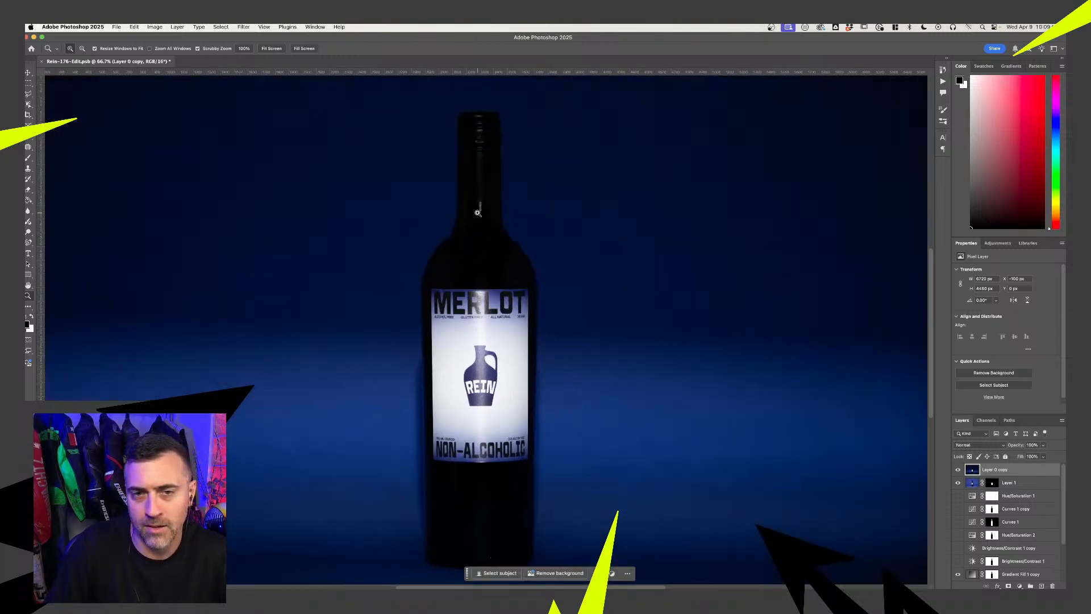
click(512, 392)
click(512, 369)
drag(514, 487, 495, 252)
drag(489, 329, 412, 505)
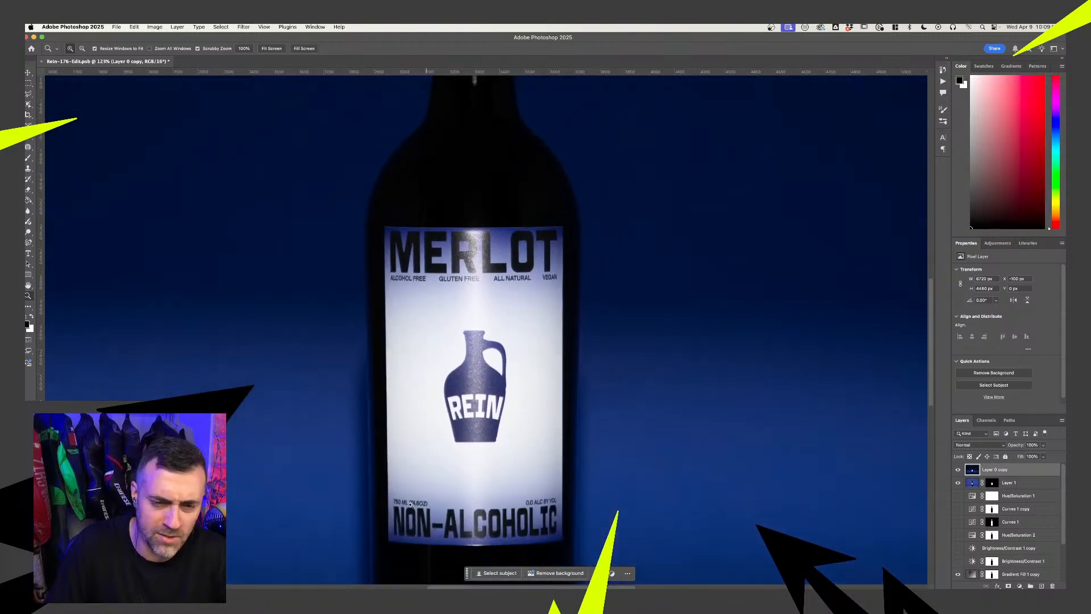
scroll(523, 484, down, 5)
scroll(495, 497, down, 3)
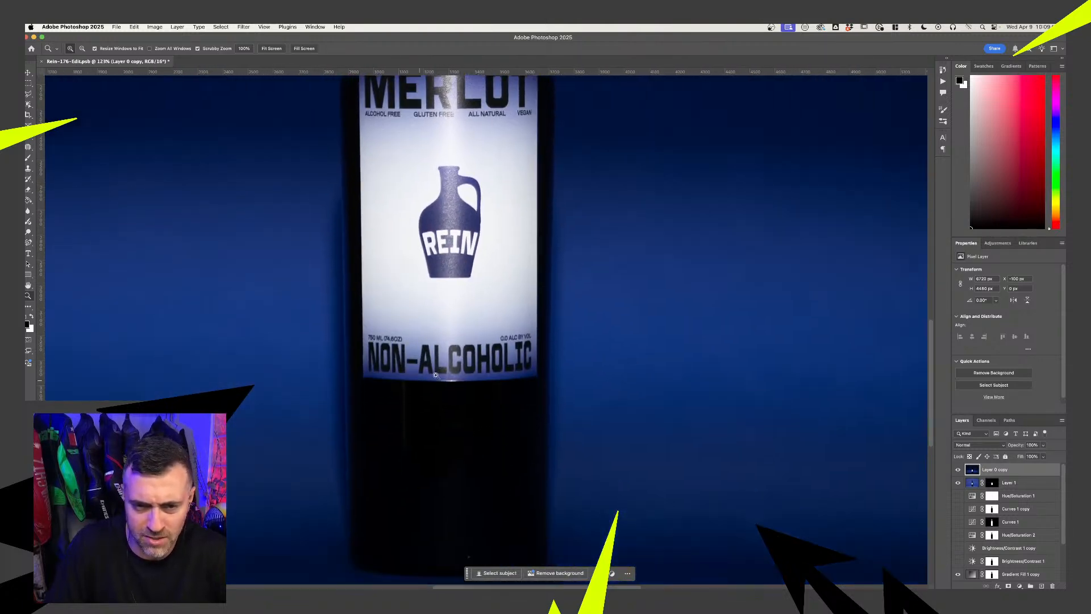
mouse_move(488, 376)
mouse_down()
mouse_move(462, 376)
mouse_move(487, 376)
mouse_up()
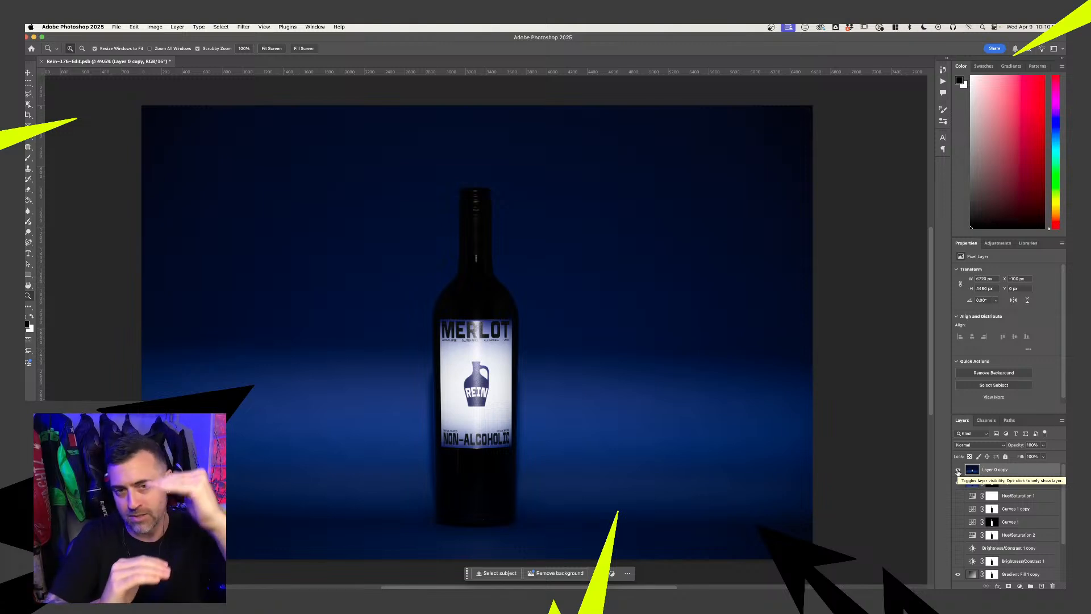
Compare the original and retouched labels by toggling Layer 0 copy's visibility, leaving the copy hidden
click(958, 471)
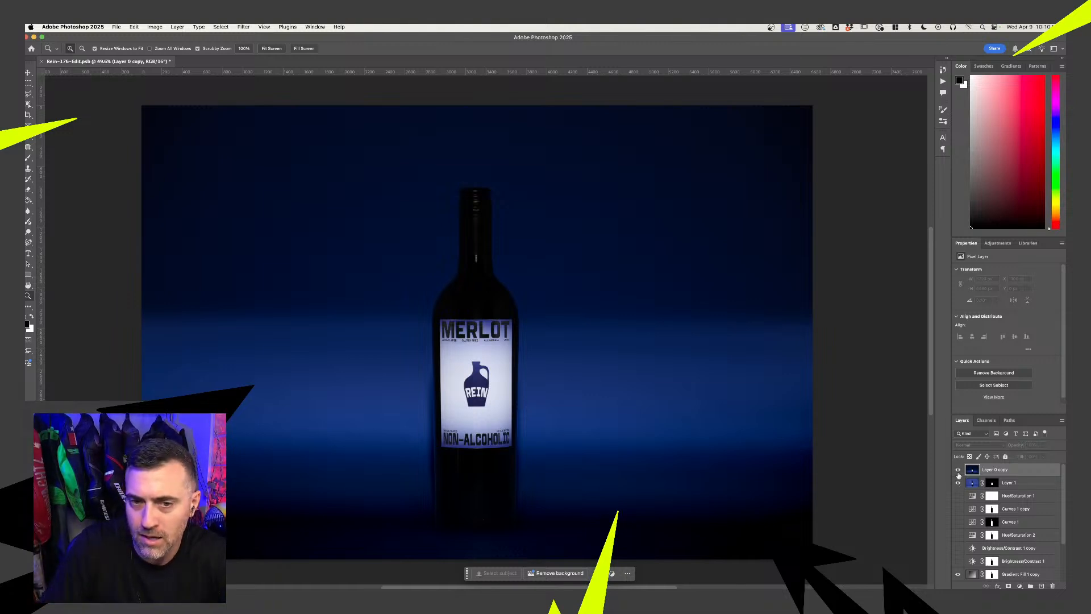
click(959, 470)
drag(469, 358, 488, 329)
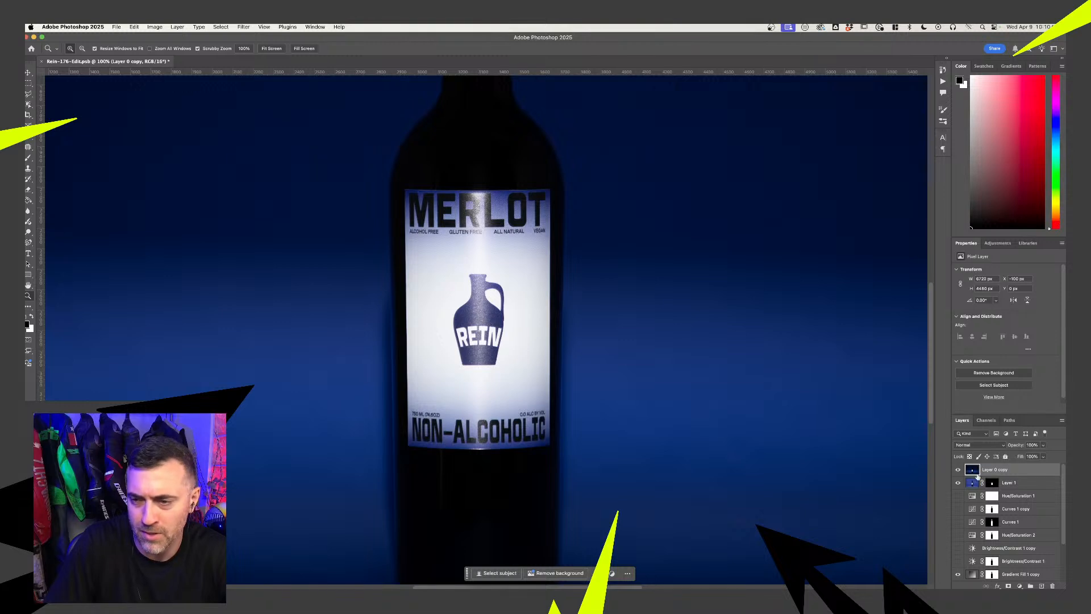
click(959, 470)
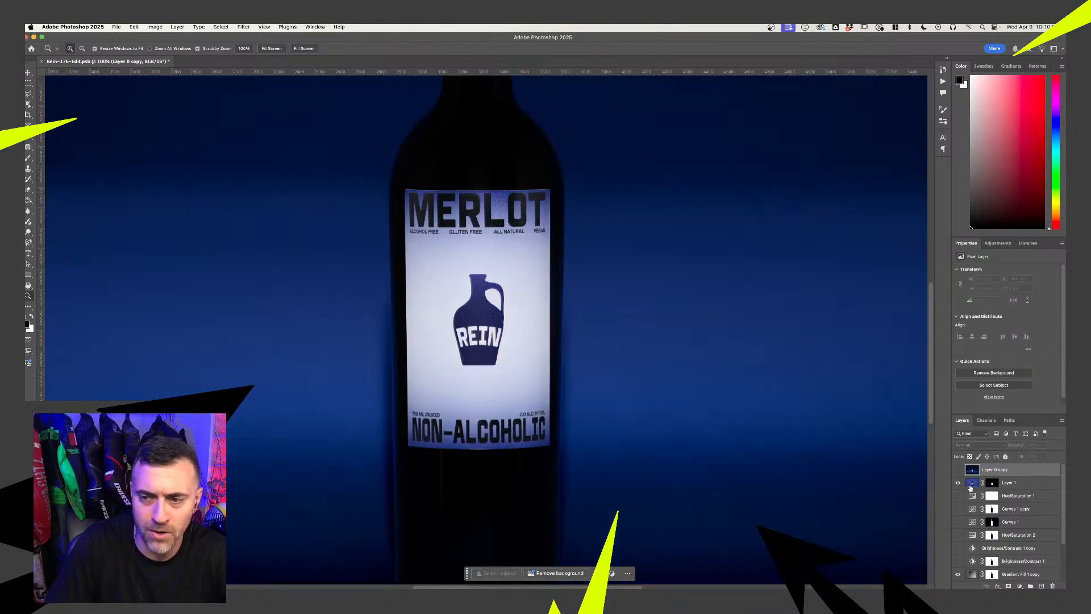
Disable Layer 1's mask to view the full brightly lit bottle photo, and enable the mask again
click(971, 485)
click(994, 484)
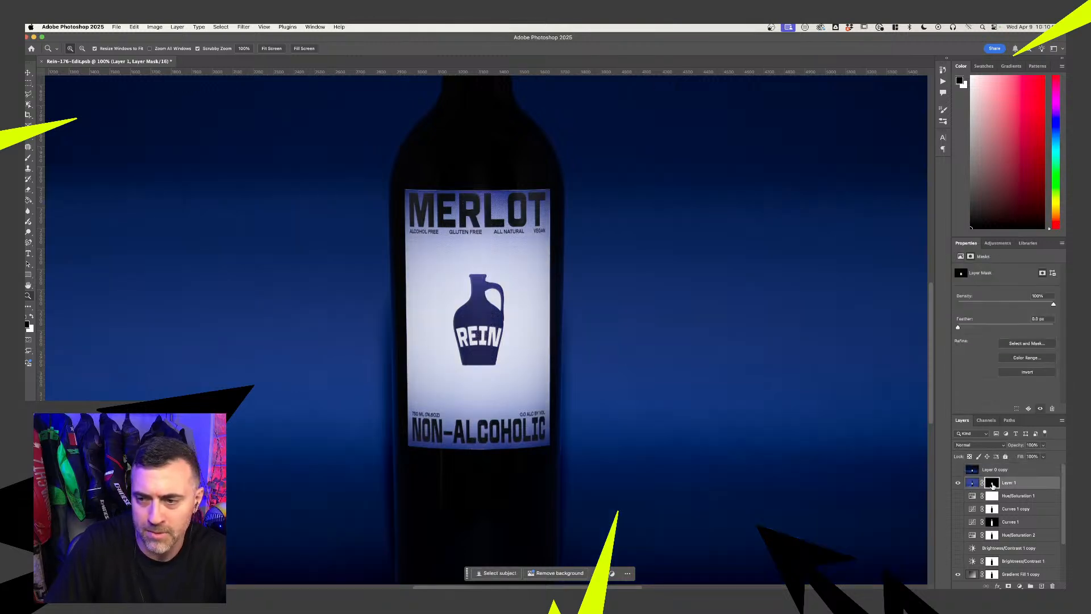
right_click(994, 484)
click(977, 491)
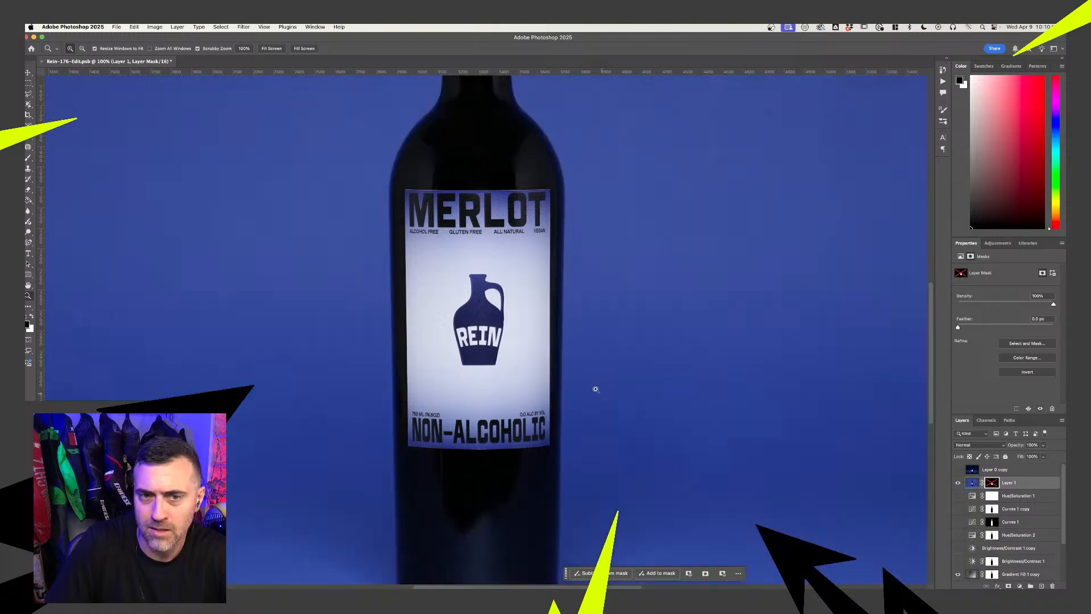
alt+click(506, 349)
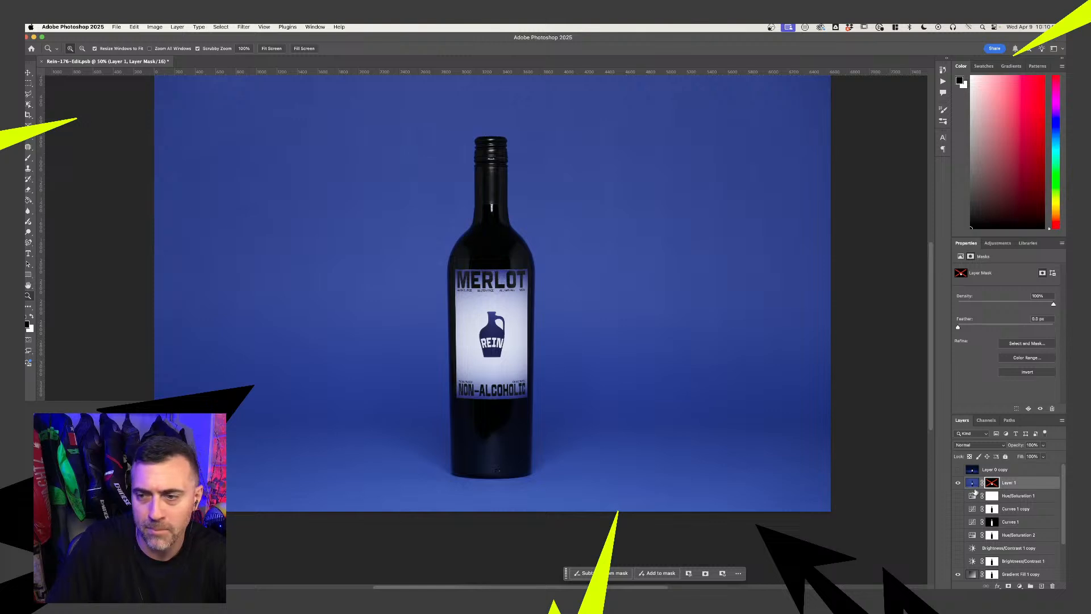
right_click(992, 485)
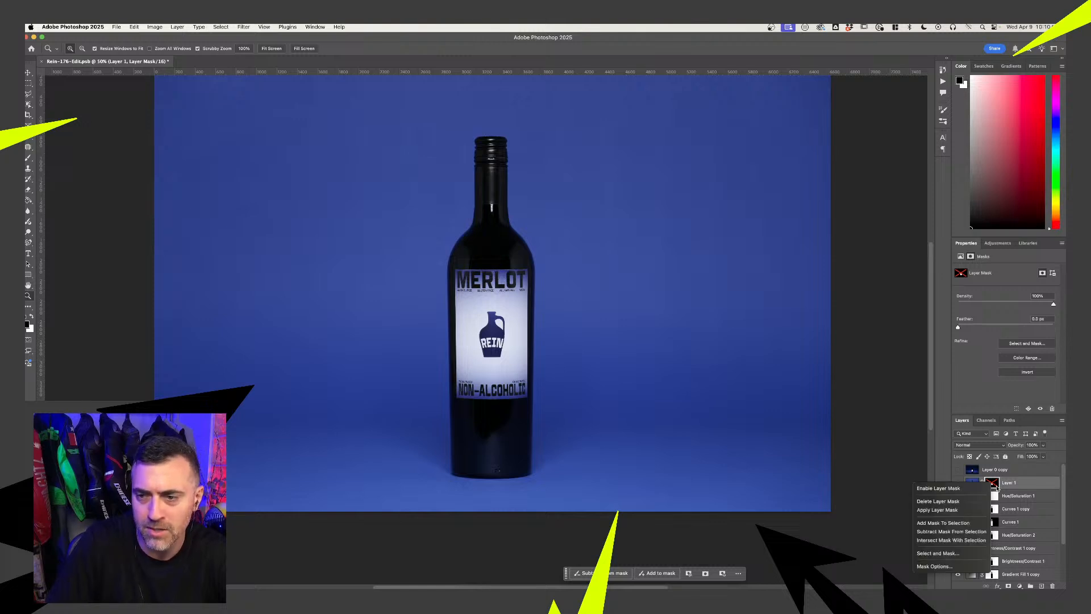
click(960, 488)
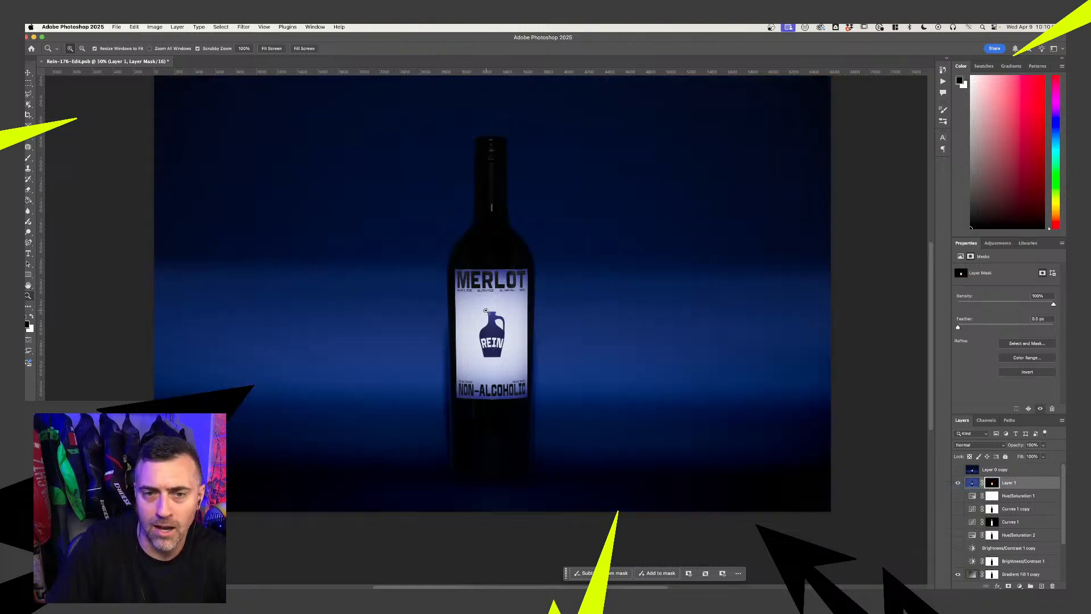
Lower Layer 1's opacity to about 69% and look closely at the blended label
scroll(488, 311, down, 5)
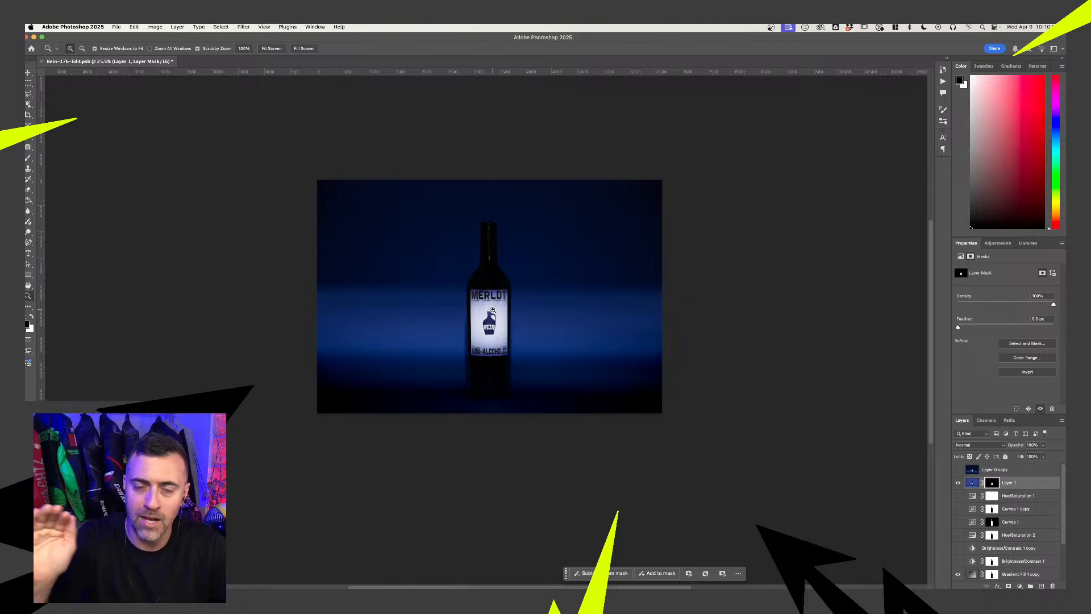
scroll(493, 310, up, 4)
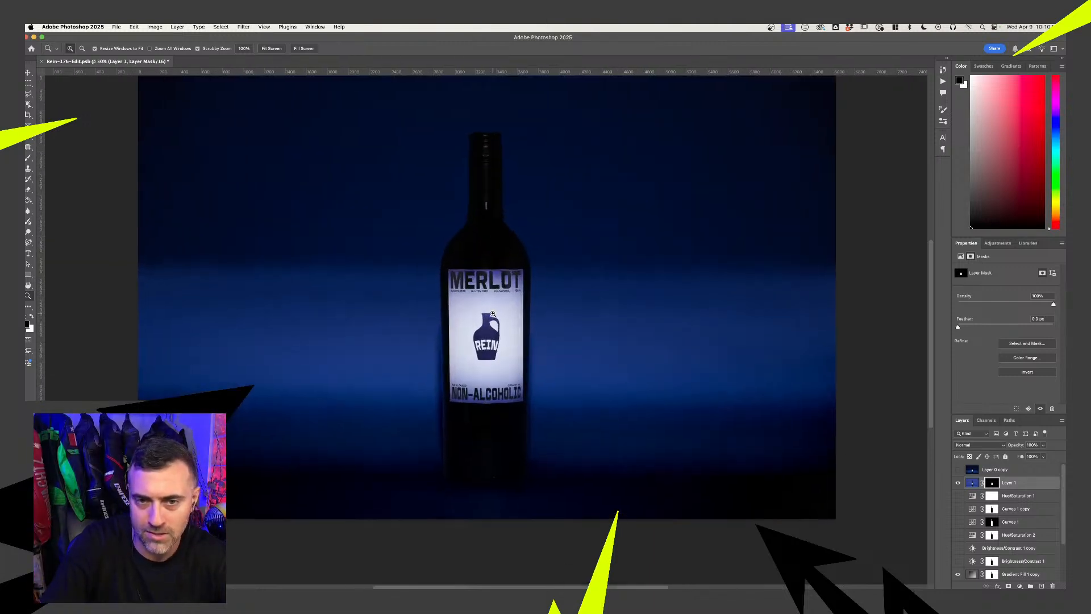
scroll(493, 315, up, 1)
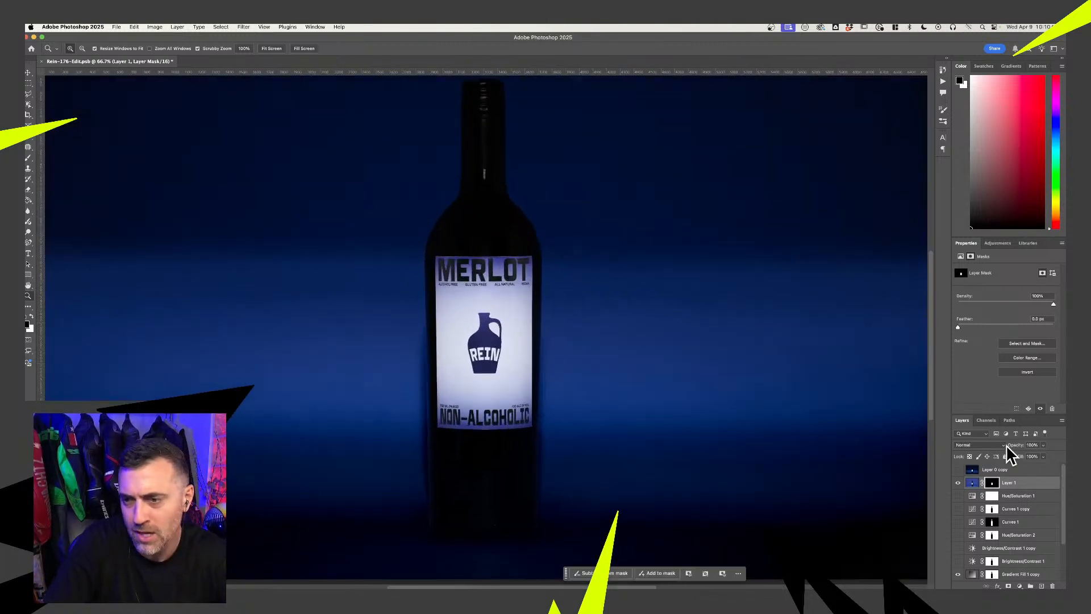
click(1043, 445)
drag(1044, 455, 1032, 457)
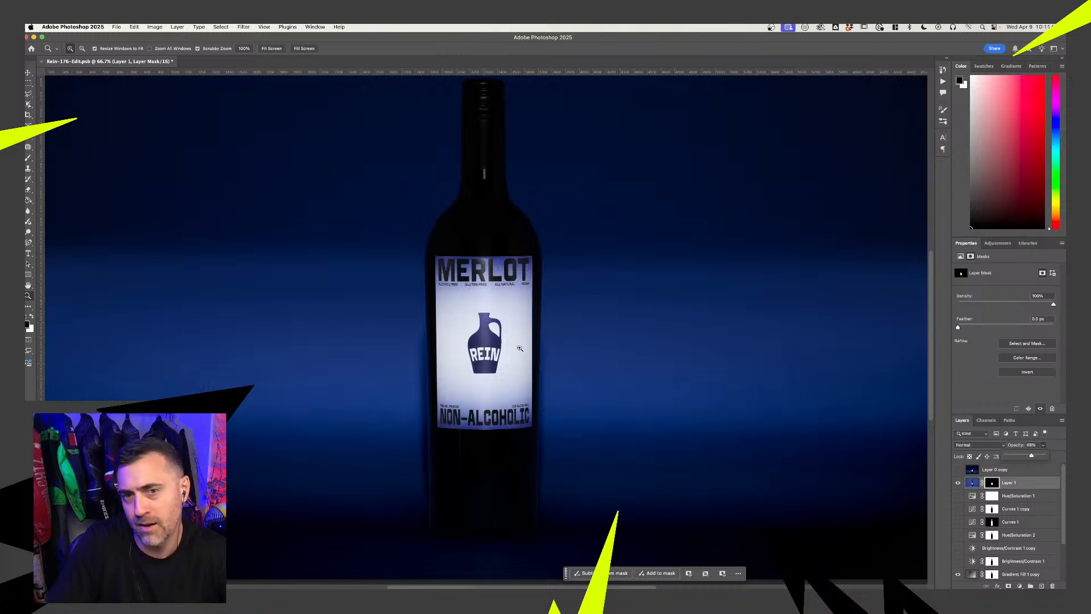
scroll(486, 290, up, 2)
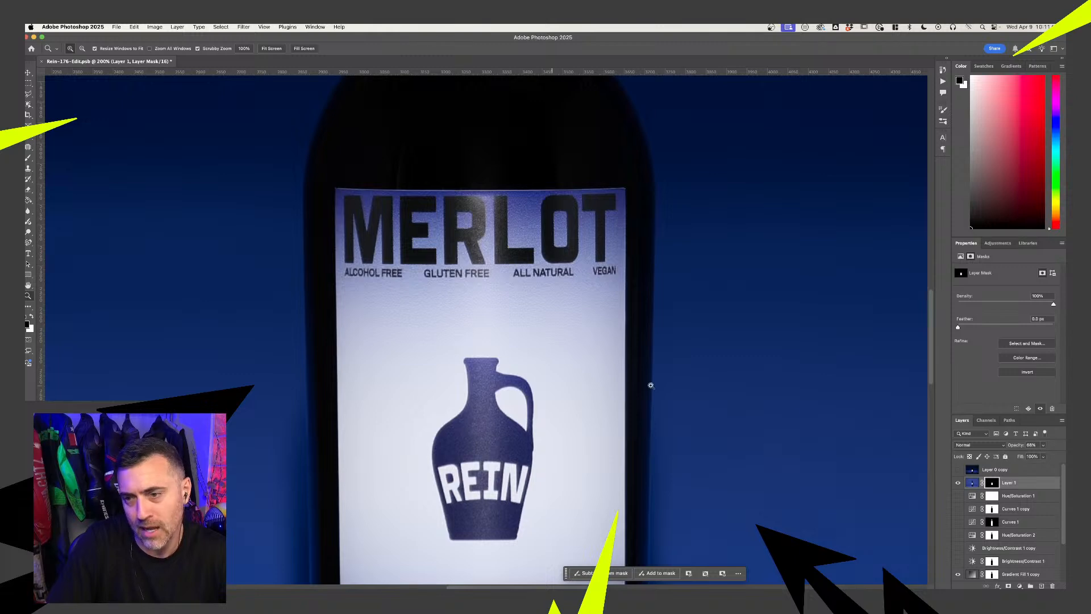
Set Layer 1's opacity back to 100% and toggle its visibility to compare the label's glare, leaving the layer visible
click(1043, 445)
drag(1034, 456, 1056, 455)
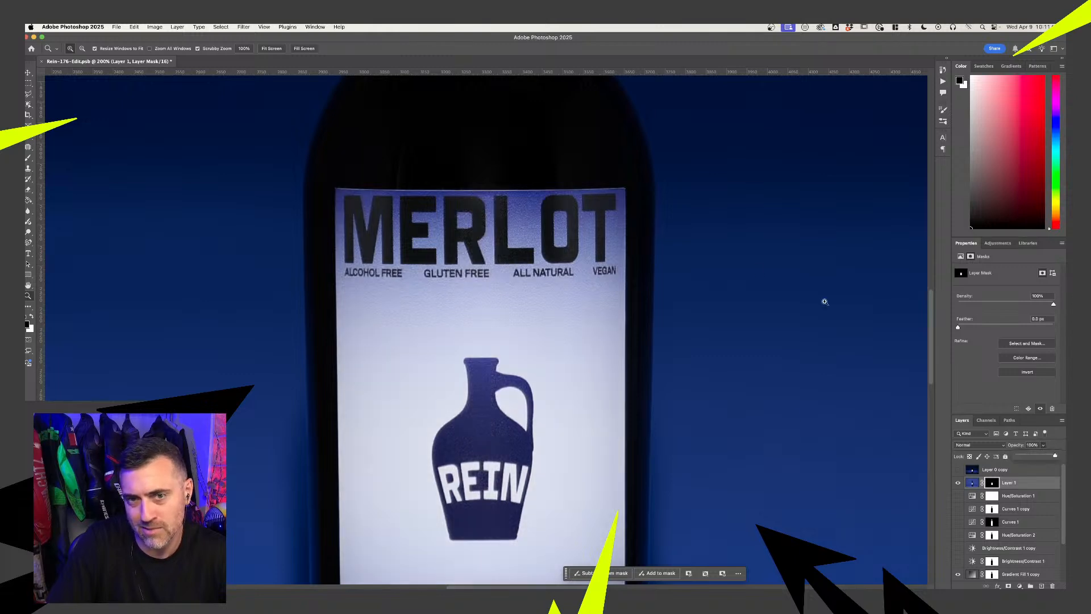
alt+click(434, 379)
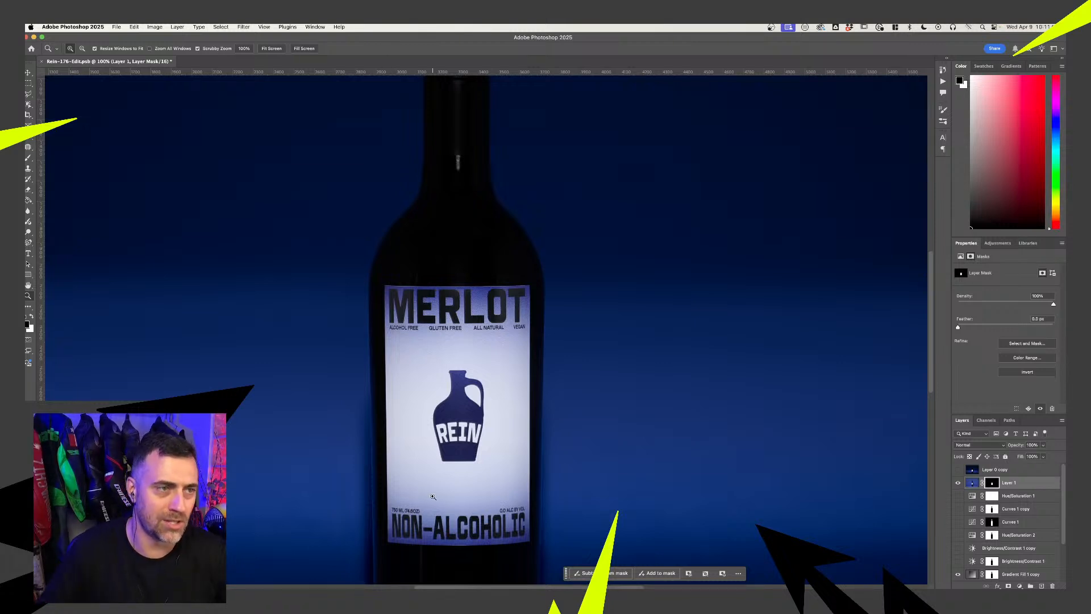
scroll(568, 475, down, 2)
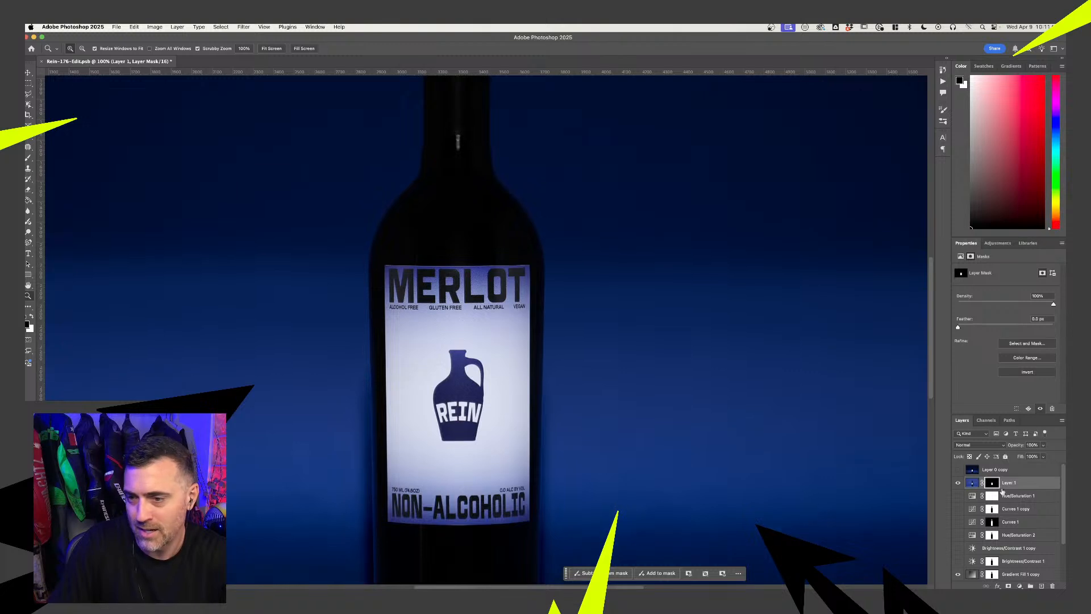
click(960, 482)
click(959, 482)
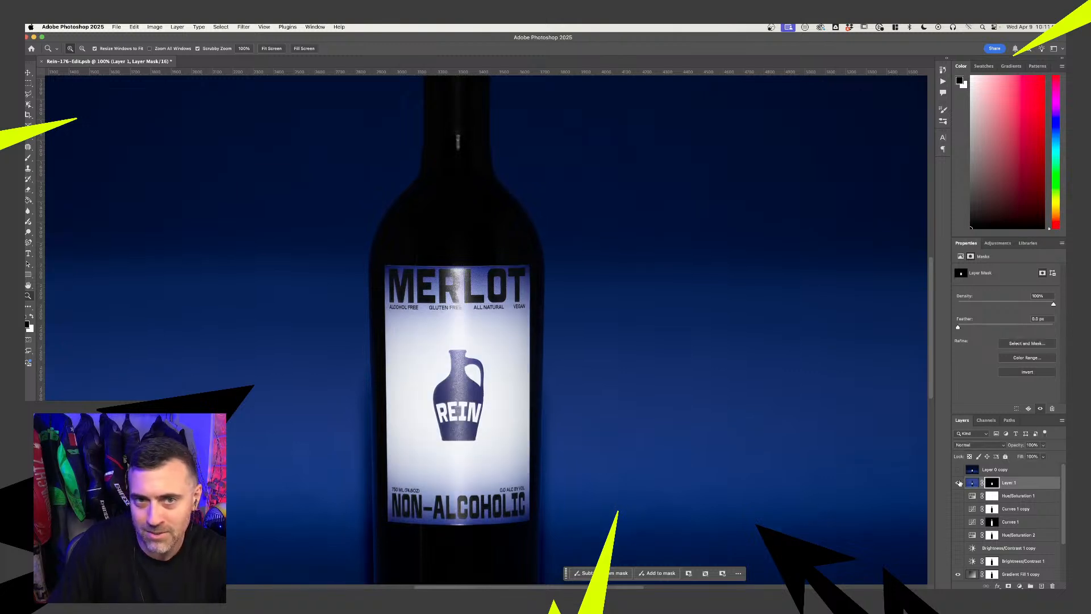
Compare the photo's lower background with and without the Gradient Fill 1 copy layer, leaving it visible
scroll(495, 378, down, 5)
scroll(494, 377, down, 8)
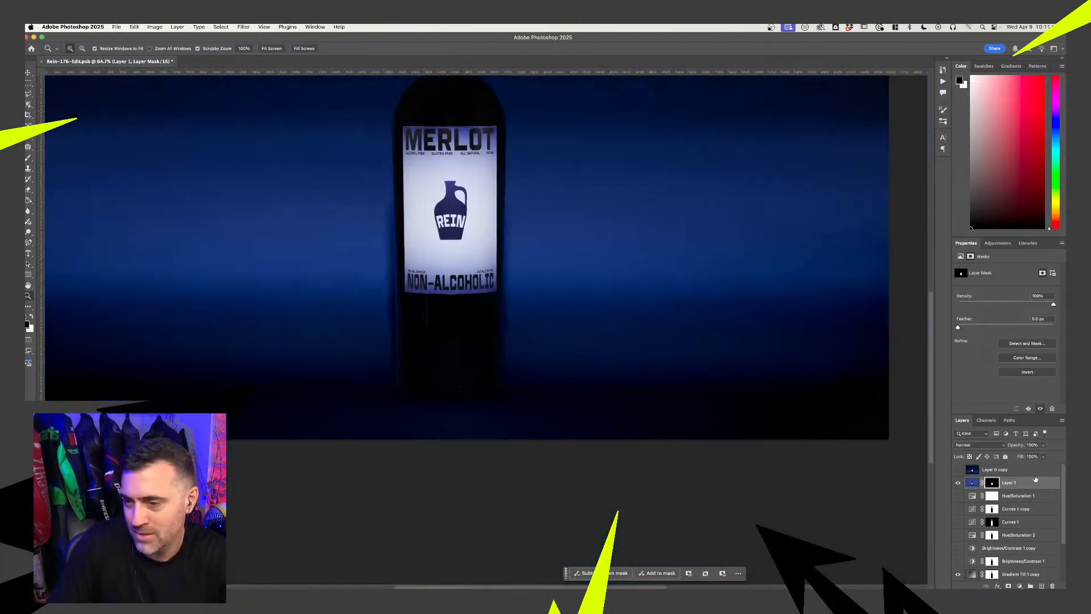
scroll(652, 382, down, 3)
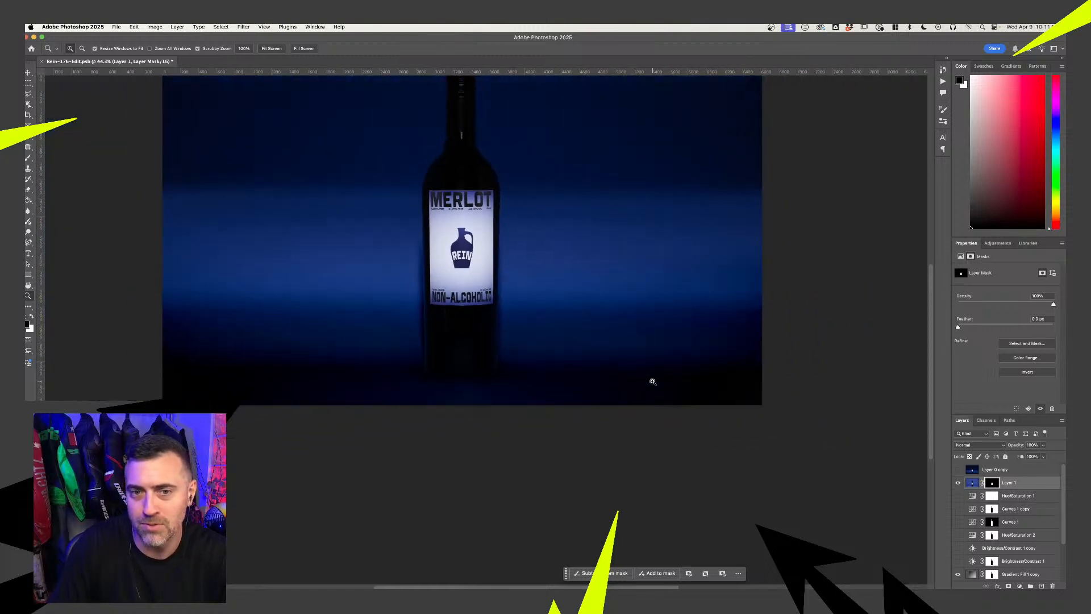
scroll(460, 248, up, 3)
scroll(1012, 523, down, 2)
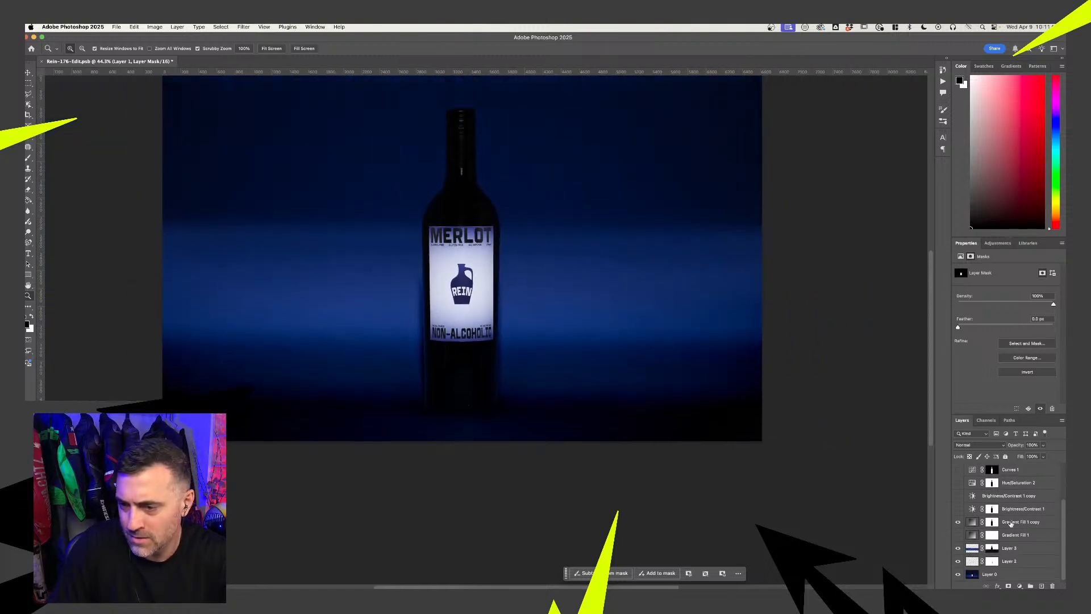
click(958, 523)
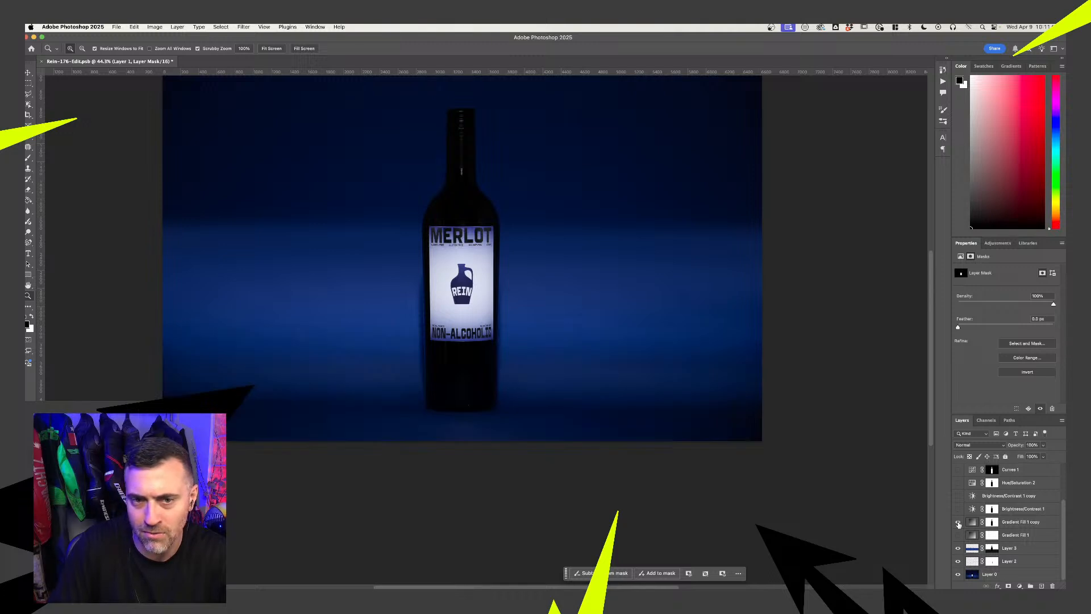
click(959, 523)
click(959, 522)
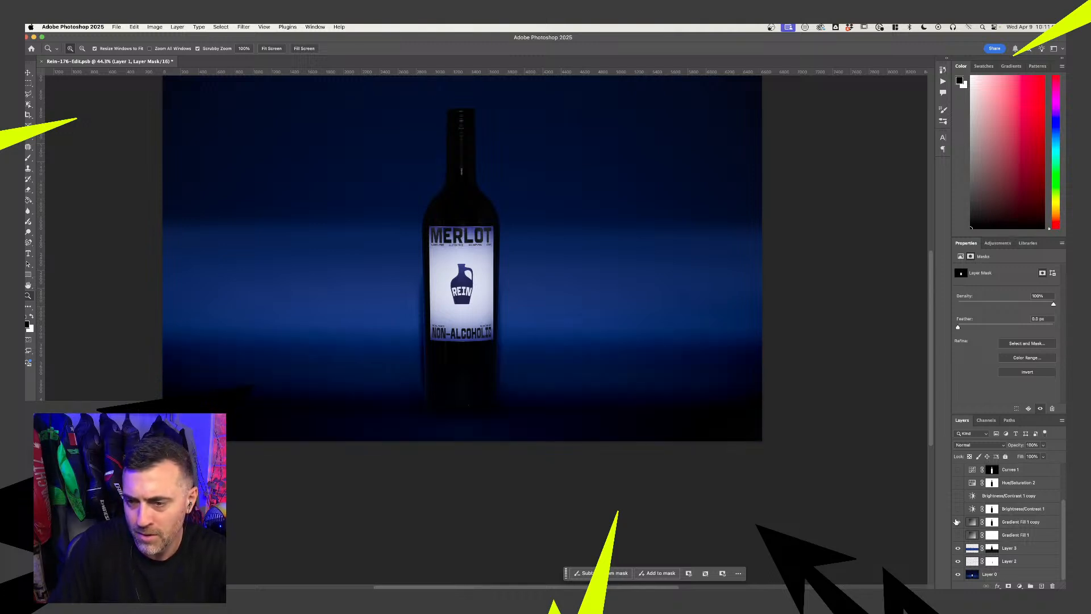
Toggle Layer 3 and Layer 2 to compare the blue background light band, leaving both layers visible
click(958, 548)
click(958, 548)
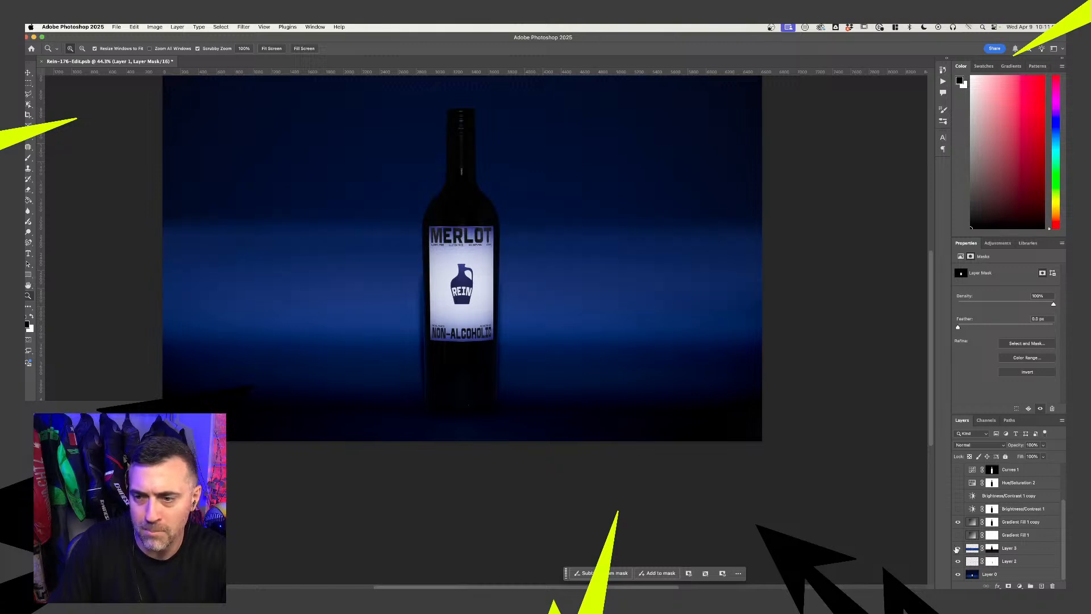
click(958, 548)
click(958, 547)
click(957, 548)
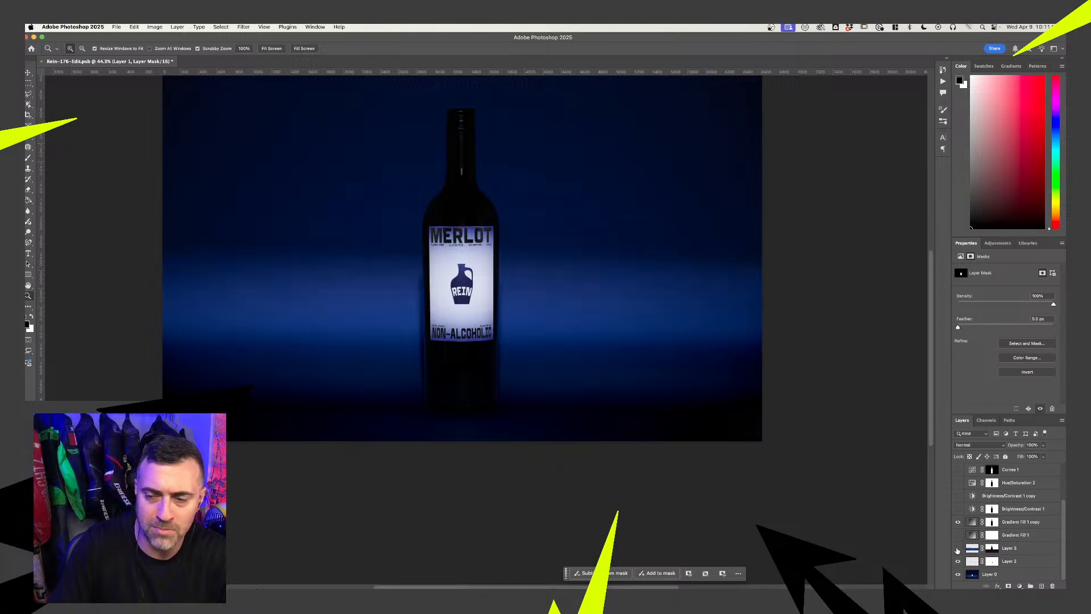
click(958, 548)
click(958, 549)
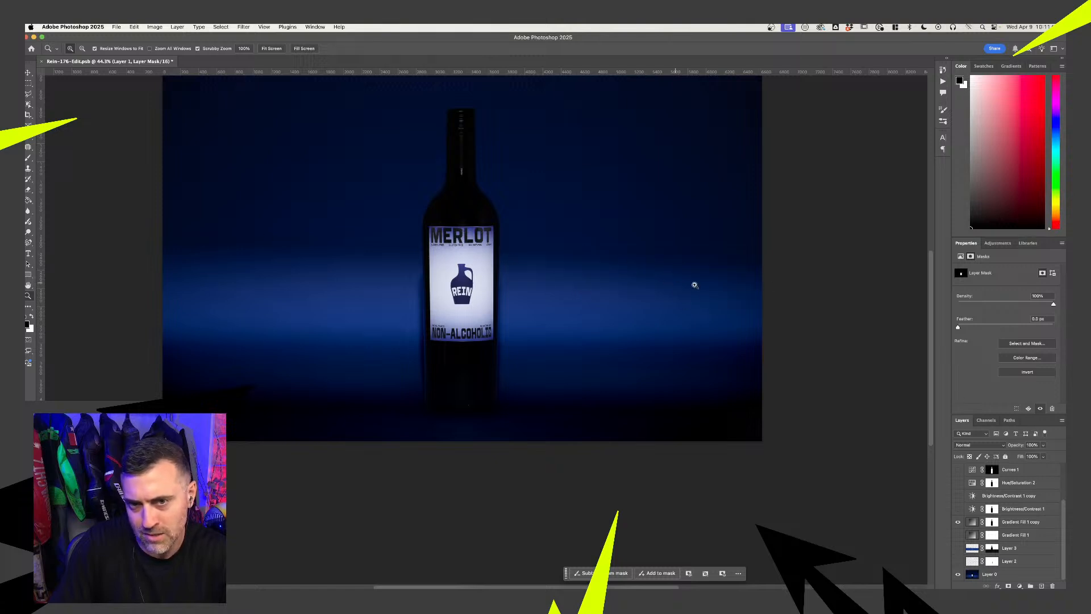
click(958, 549)
click(958, 561)
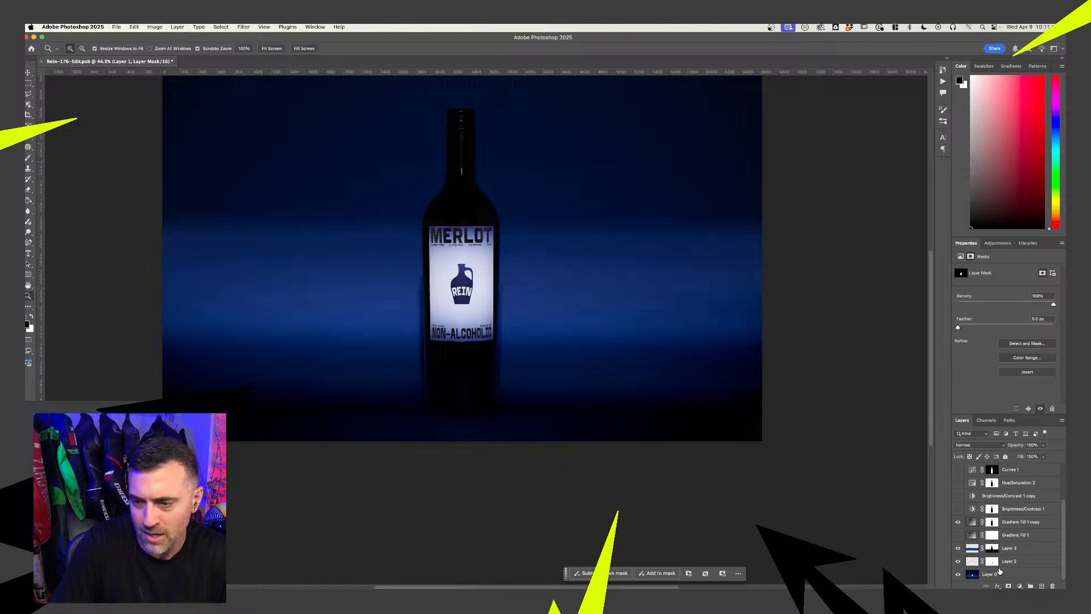
Set up a JPG export of the Merlot photo at quality 7
scroll(375, 276, up, 3)
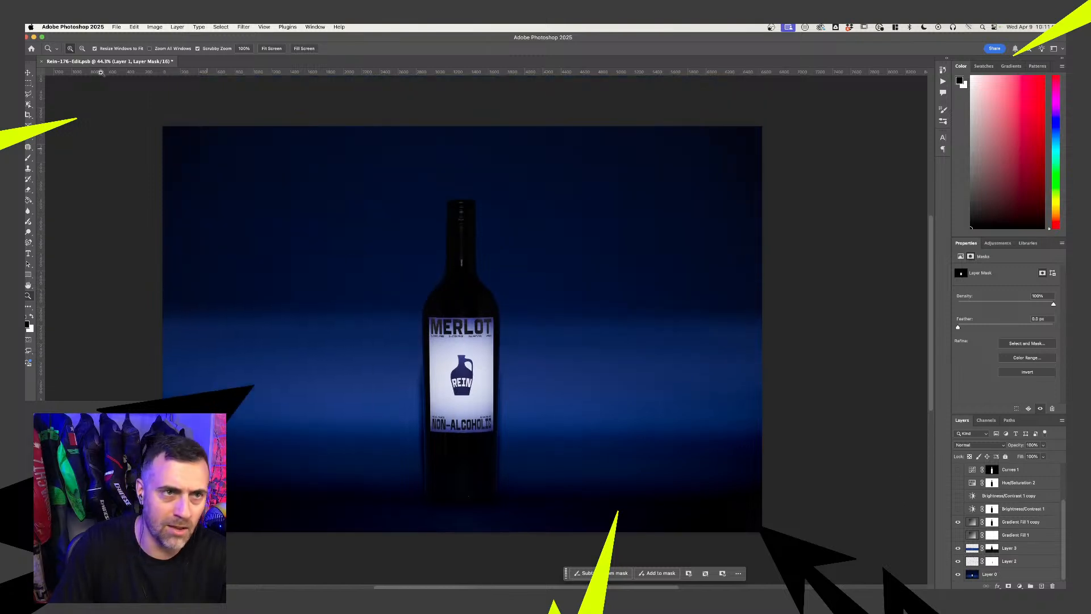
click(116, 27)
mouse_move(149, 158)
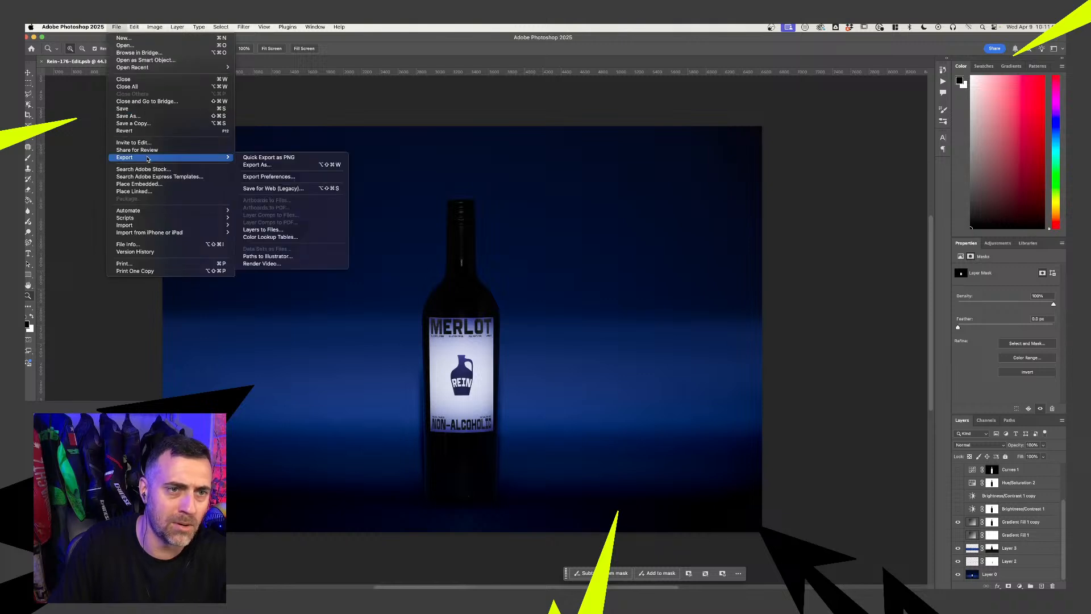
click(269, 166)
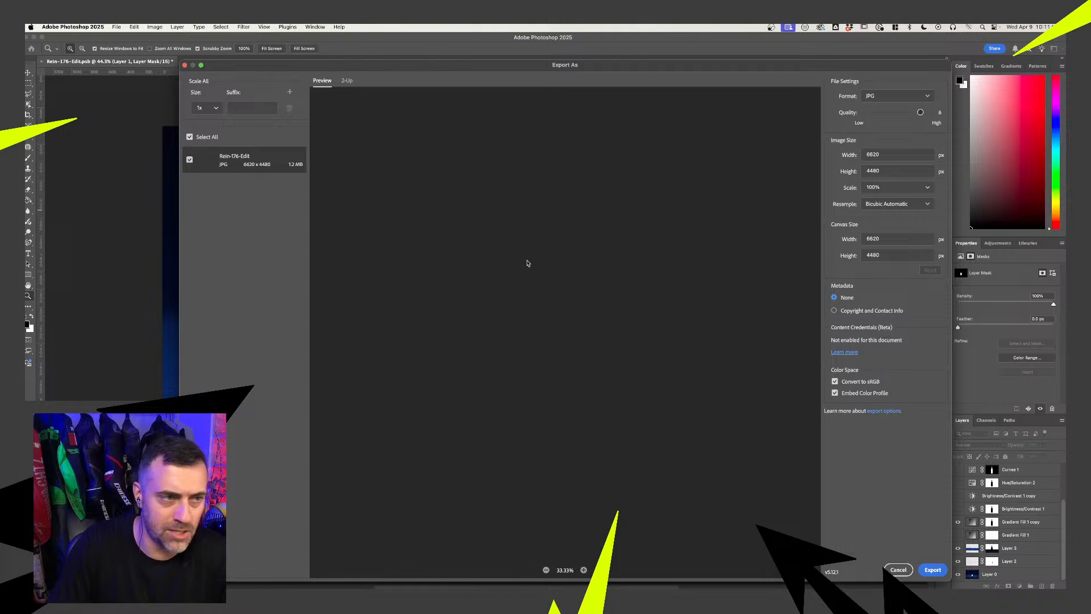
click(933, 113)
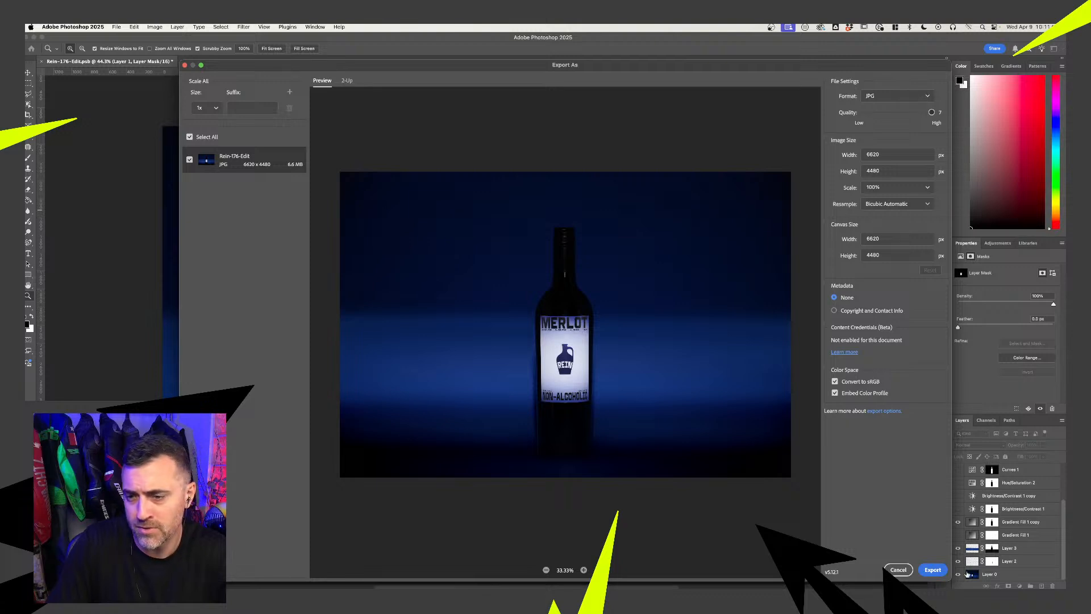
Export the photo to the REIN folder as Rein-176-Edit-GUD and close the document, saving its changes
click(935, 574)
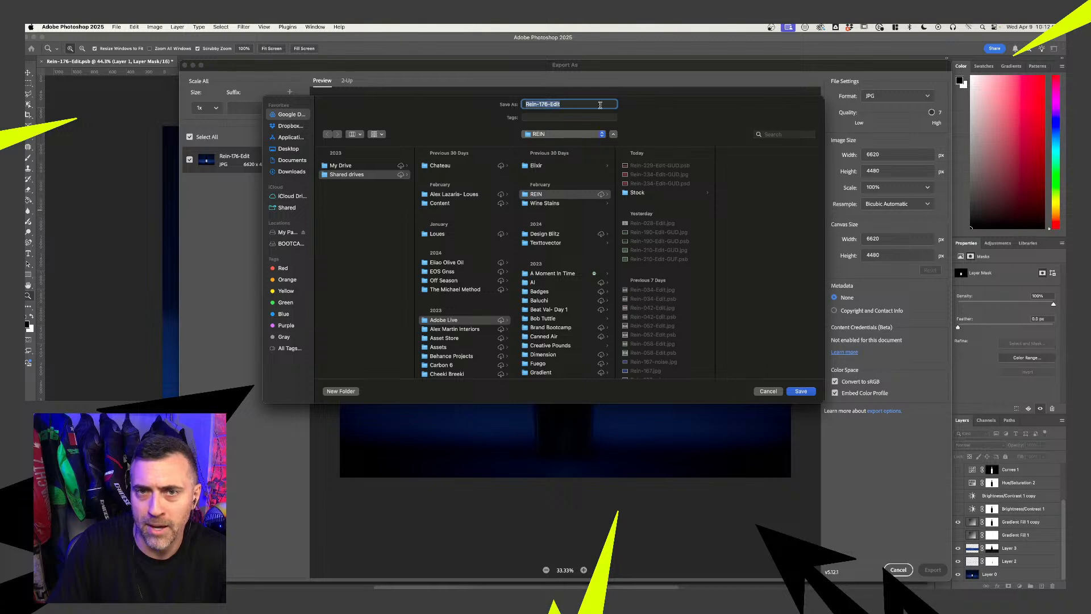
click(602, 104)
text(-)
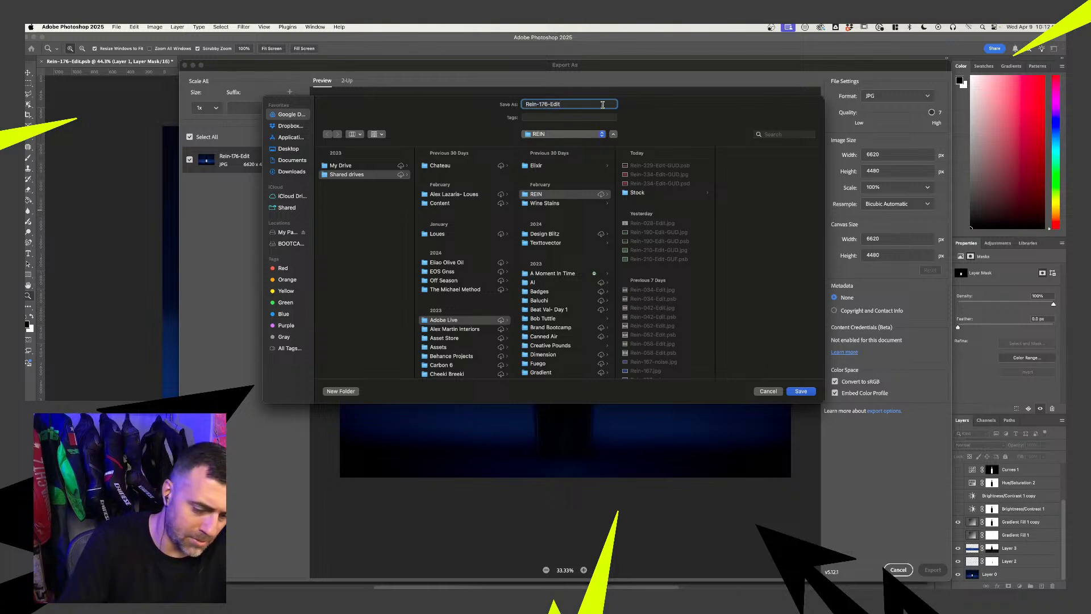
text(GUD)
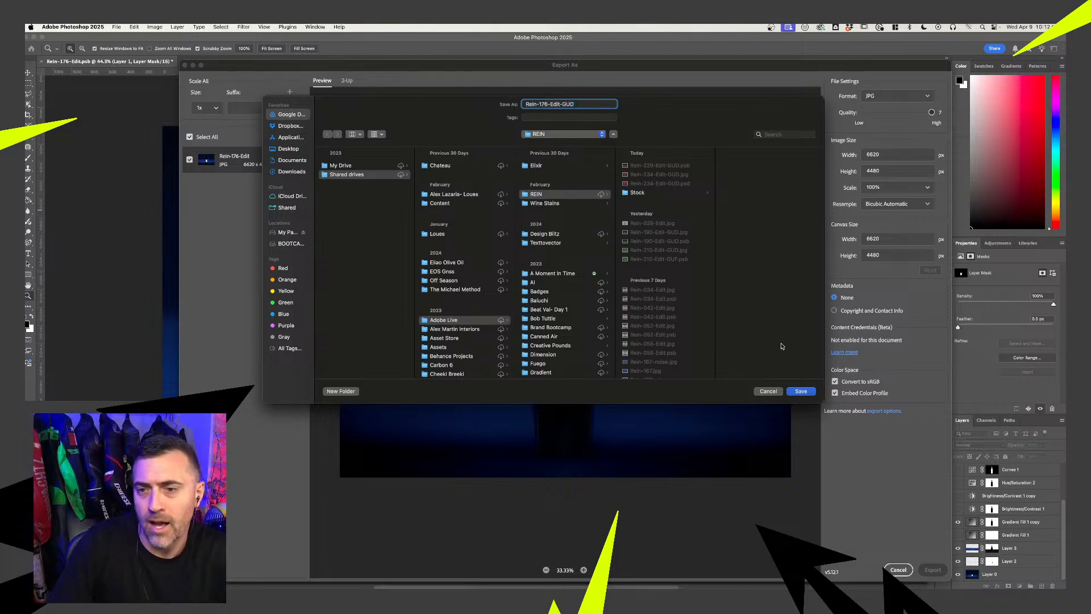
click(806, 393)
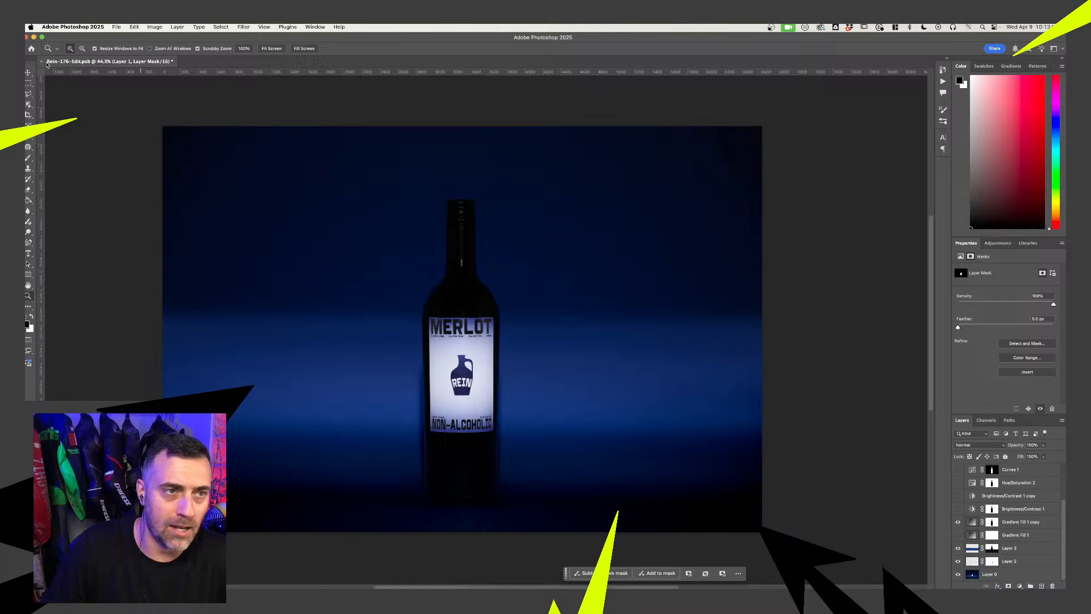
click(42, 61)
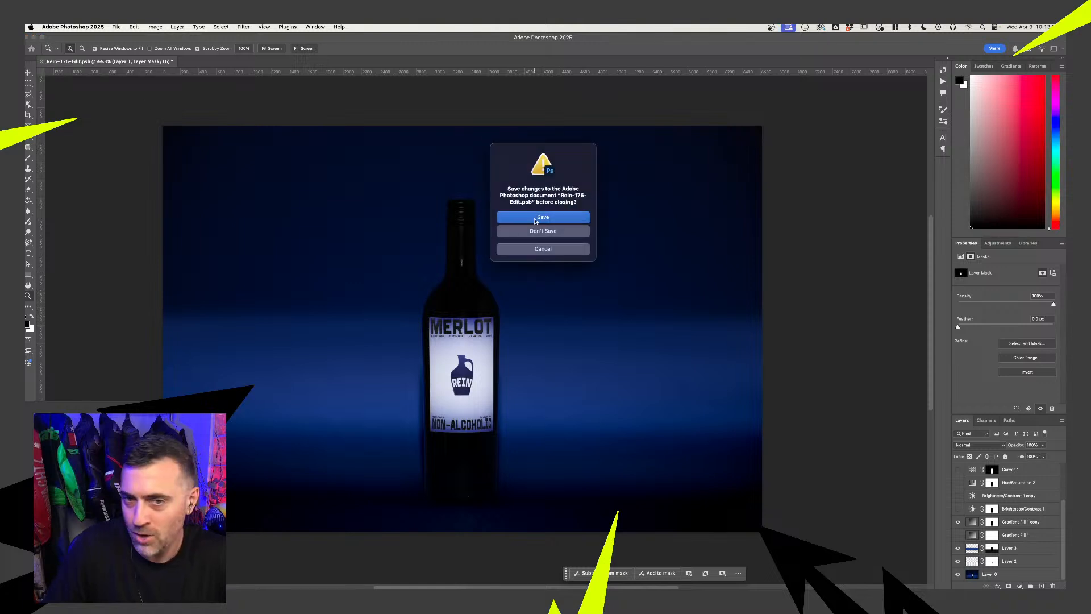
click(534, 221)
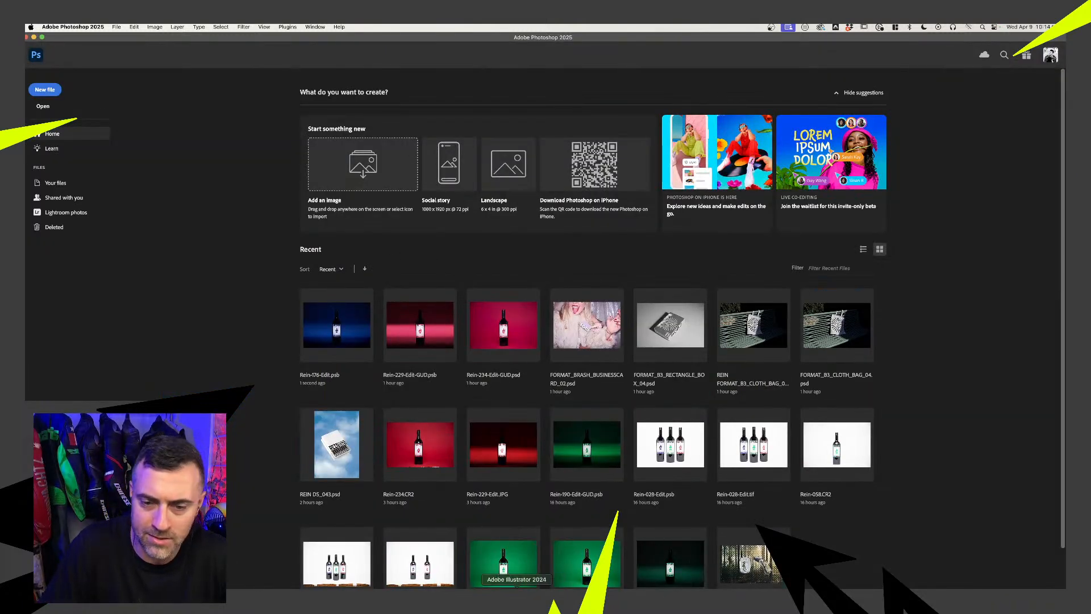
Switch to Finder and preview Rein-190-Edit-GUD.jpg, Rein-229-Edit-GUD.psb and Rein-234-Edit-GUD.jpg in the REIN folder
click(502, 598)
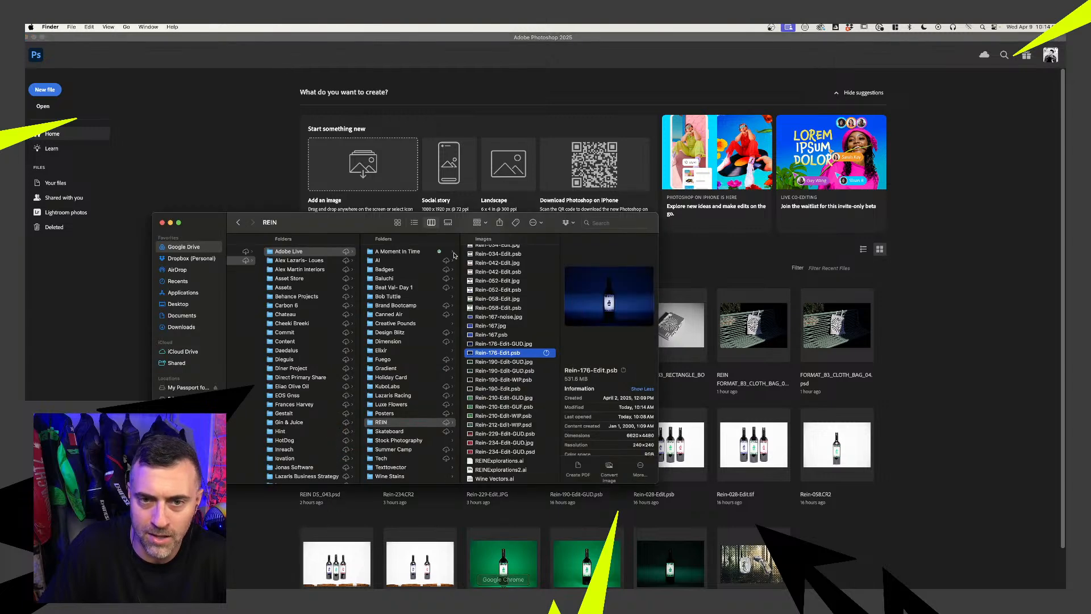
click(498, 362)
key(space)
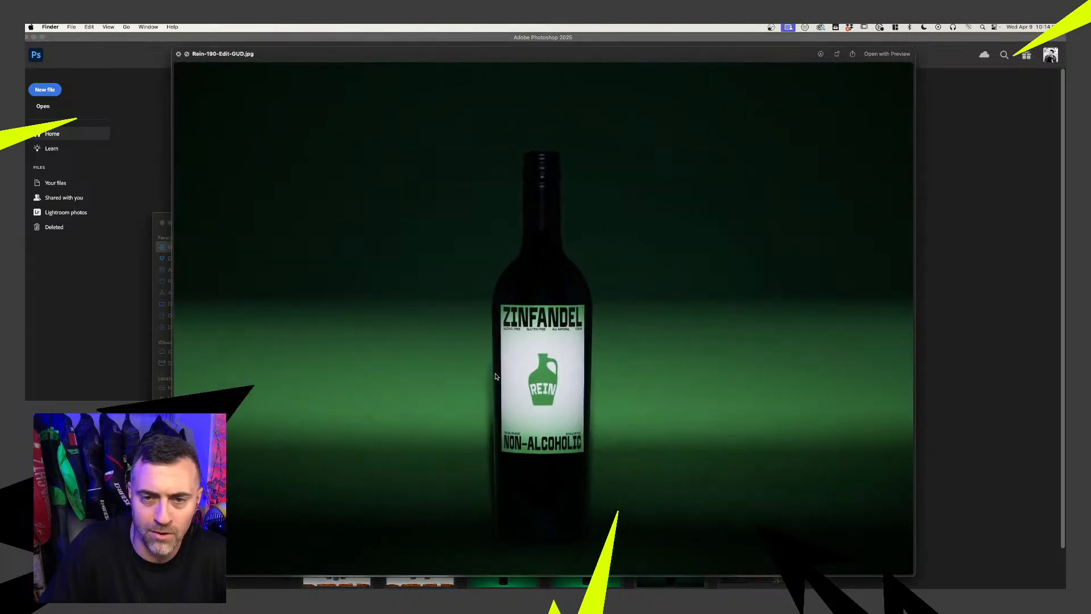
key(space)
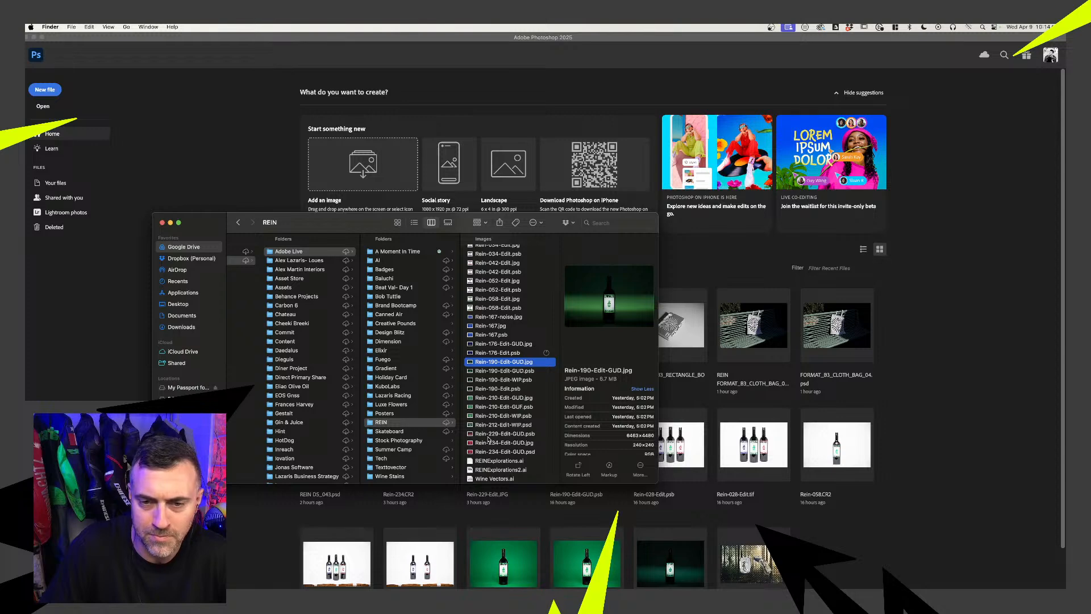
click(488, 436)
key(space)
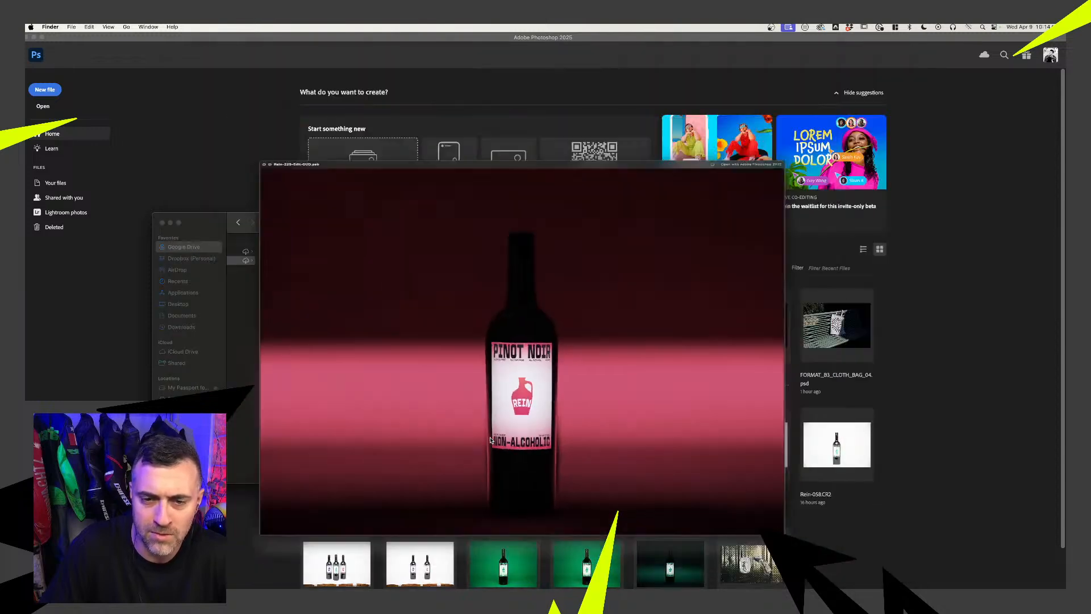
key(space)
click(488, 444)
key(space)
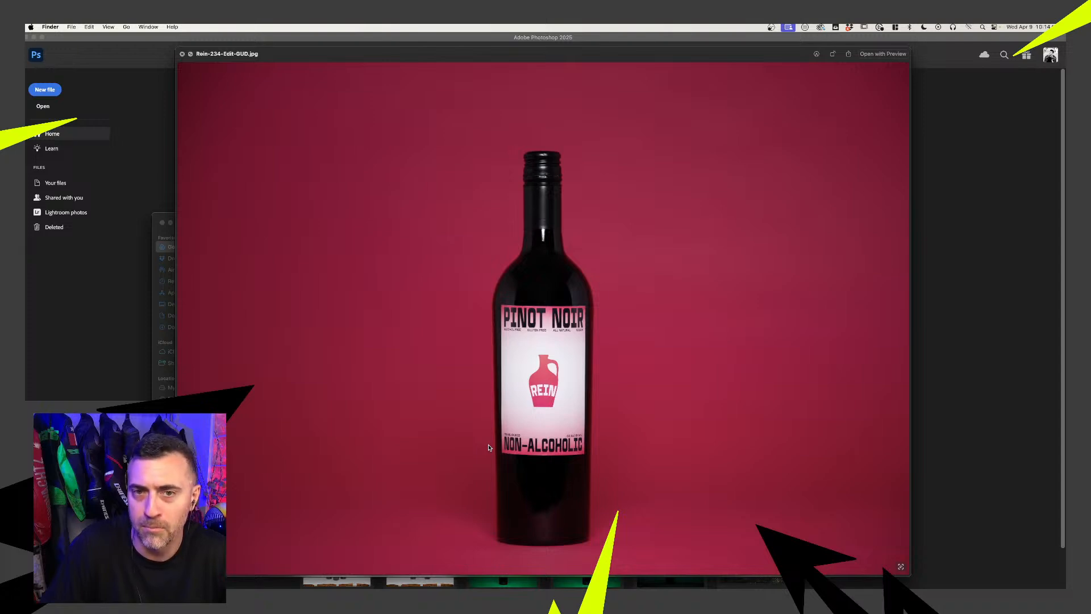
key(space)
Open Rein-229-Edit-GUD.psb from the REIN folder in Photoshop
click(493, 434)
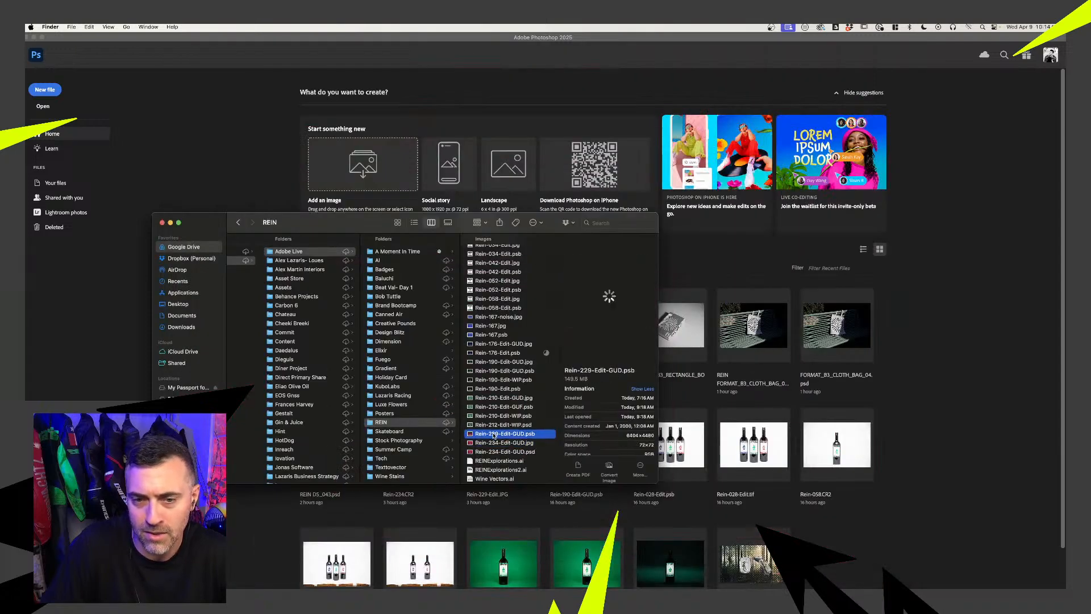
click(500, 460)
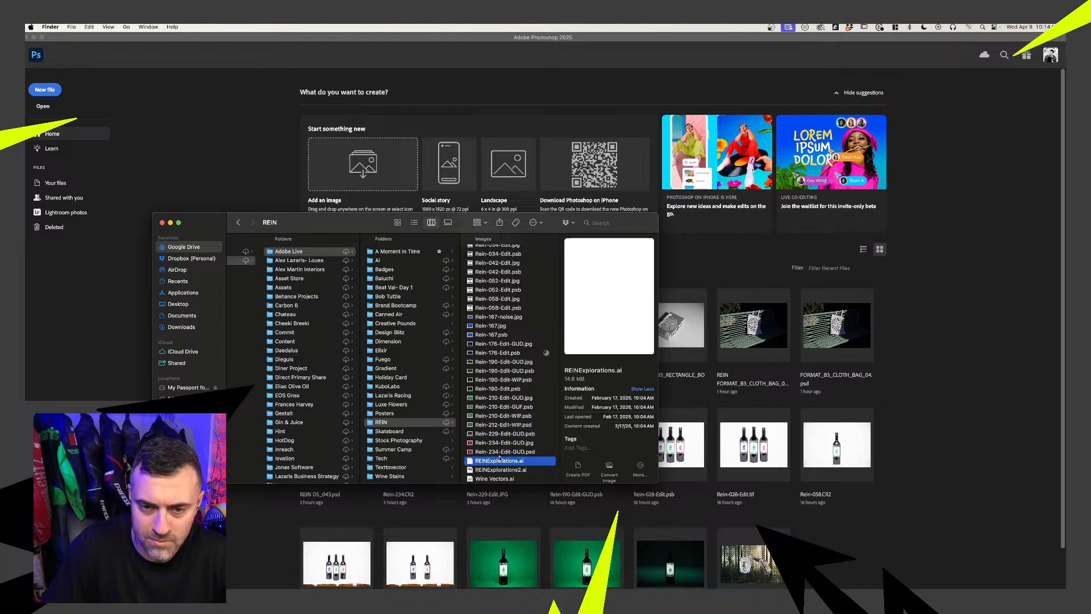
click(503, 452)
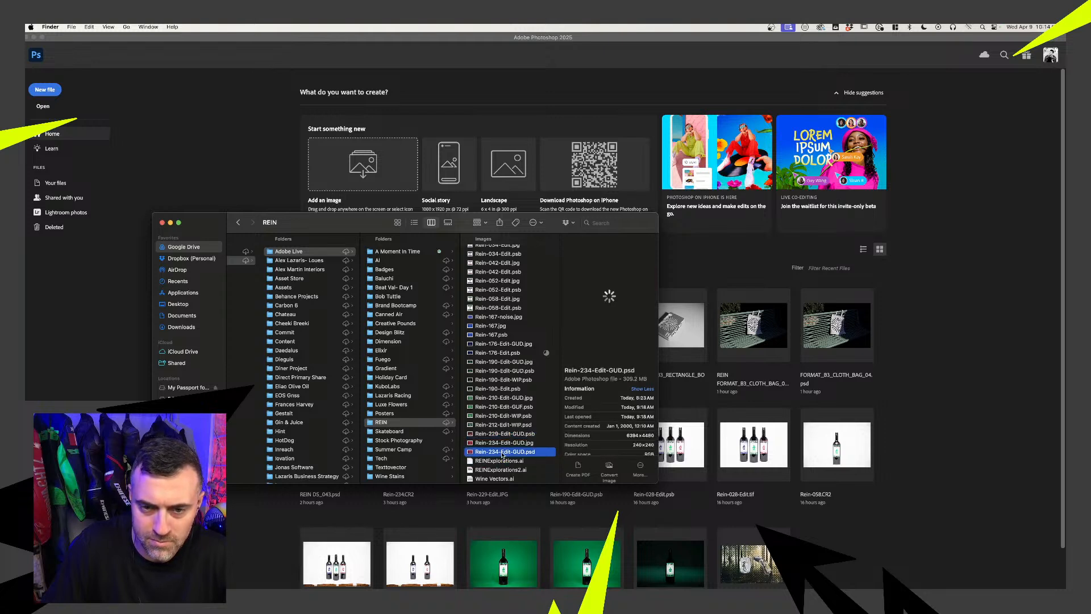
click(504, 434)
double_click(504, 434)
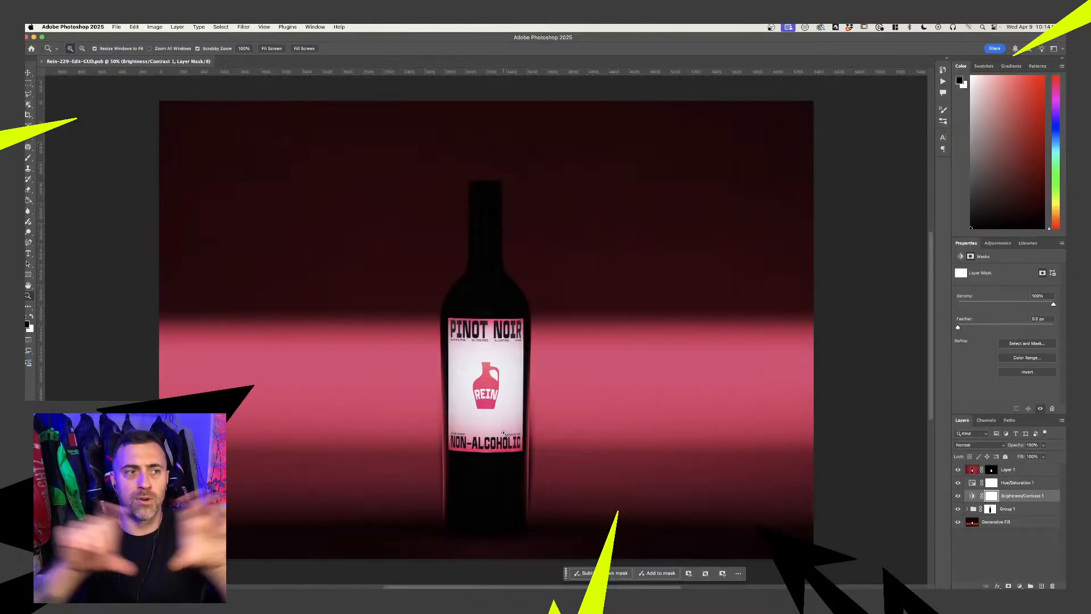
Export the Pinot Noir photo as a quality 7 JPG to the REIN folder, named Rein-229-Edit-GUD
click(114, 26)
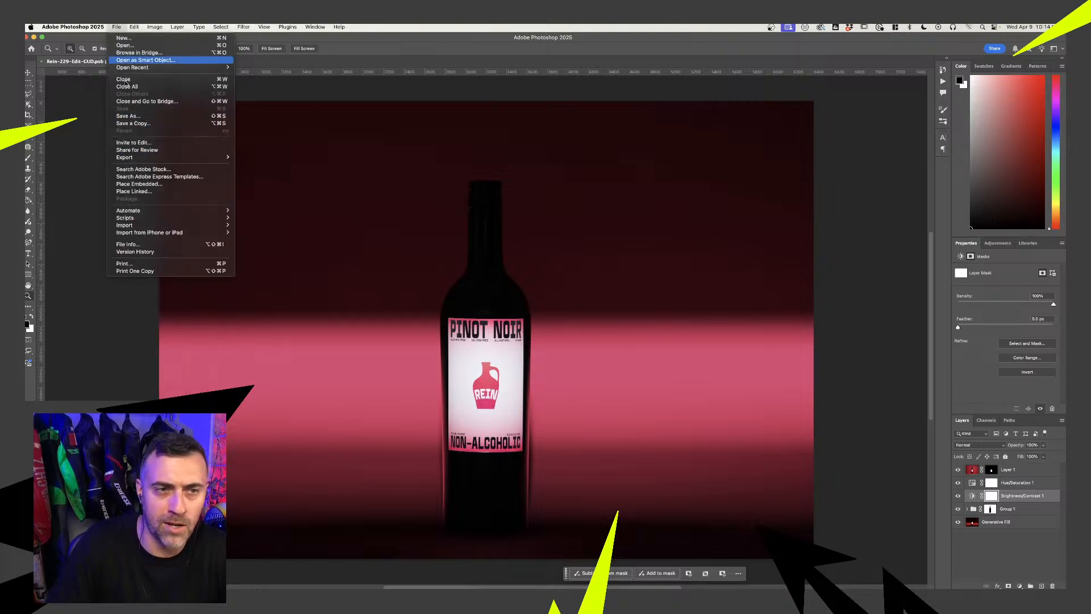
mouse_move(142, 158)
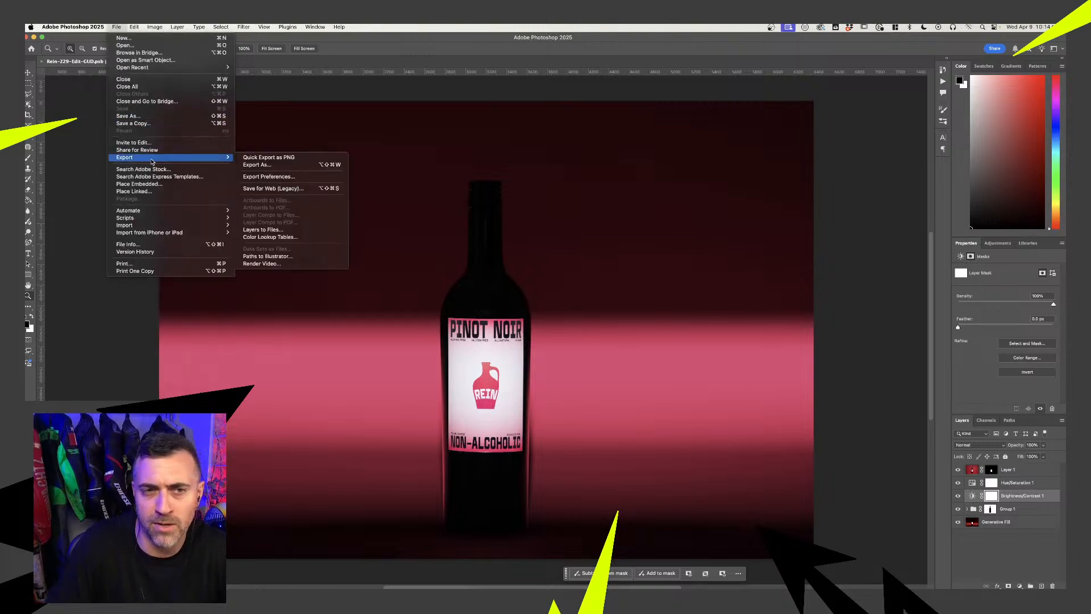
click(277, 166)
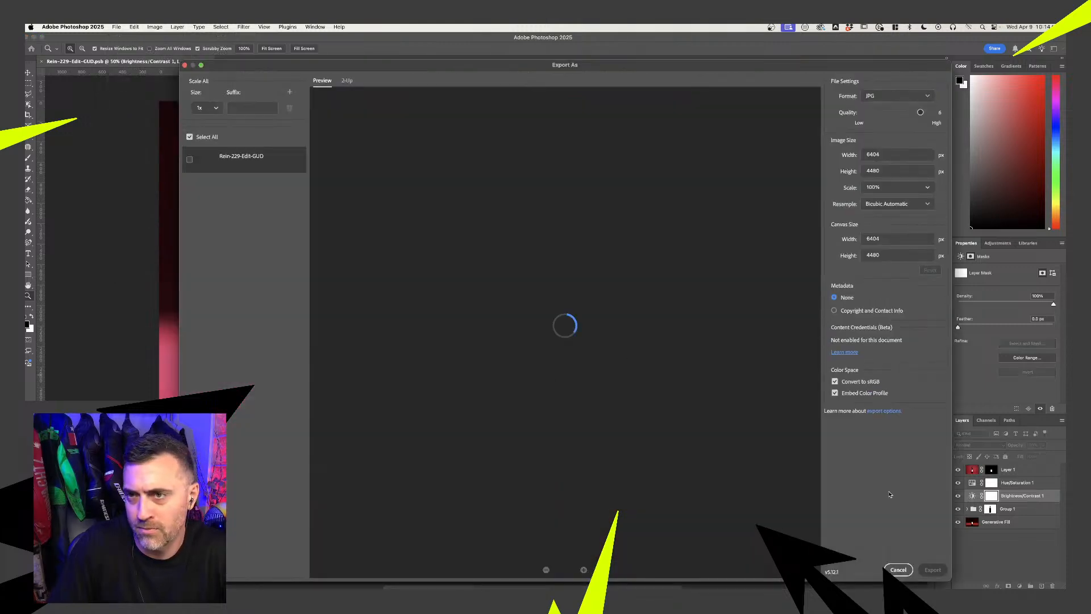
drag(921, 113, 932, 113)
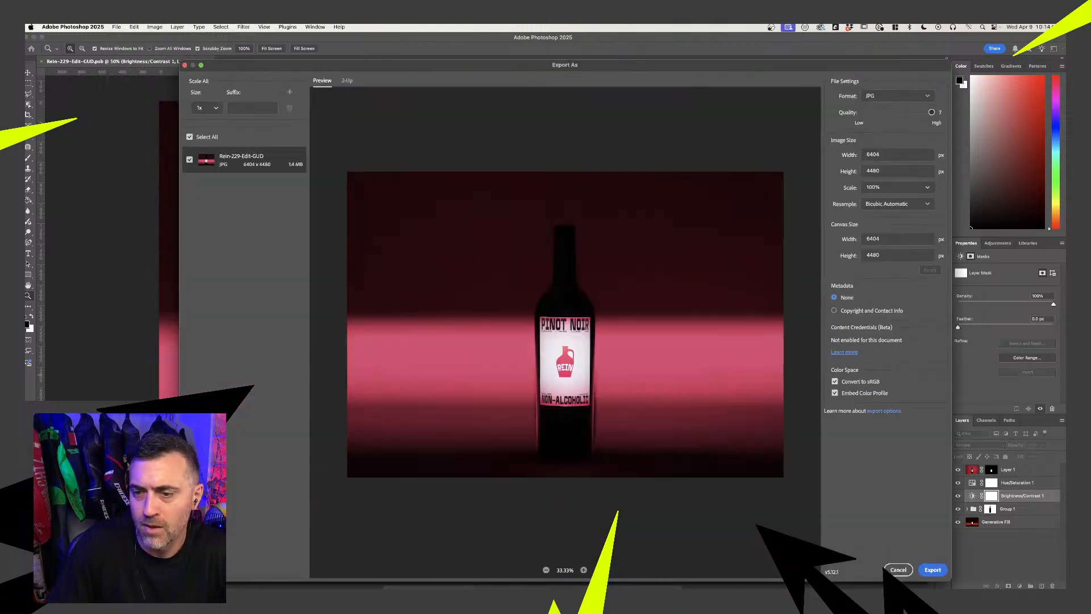
click(932, 570)
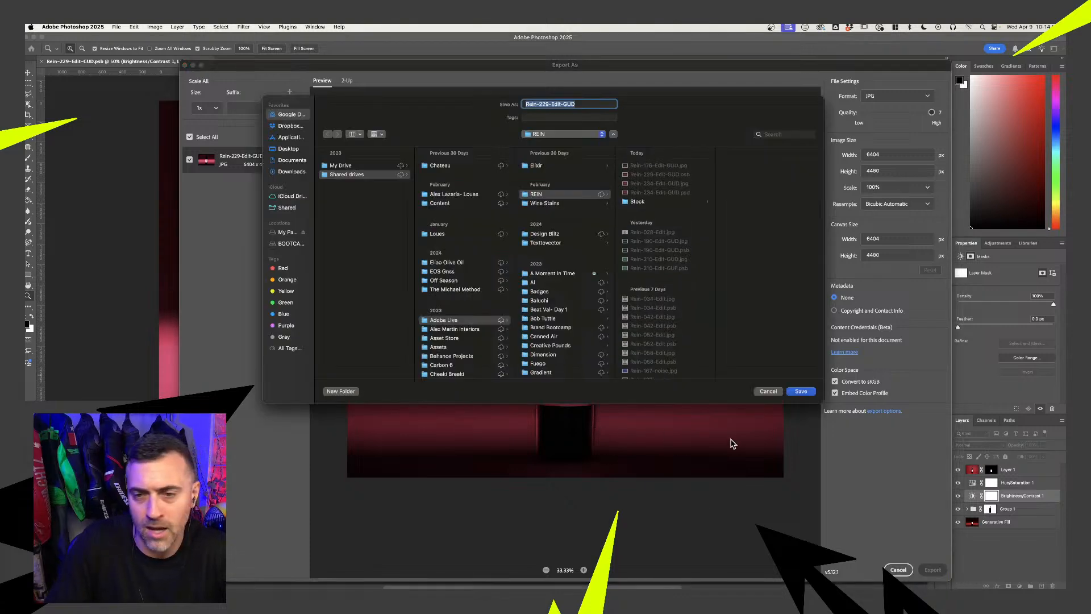
click(806, 394)
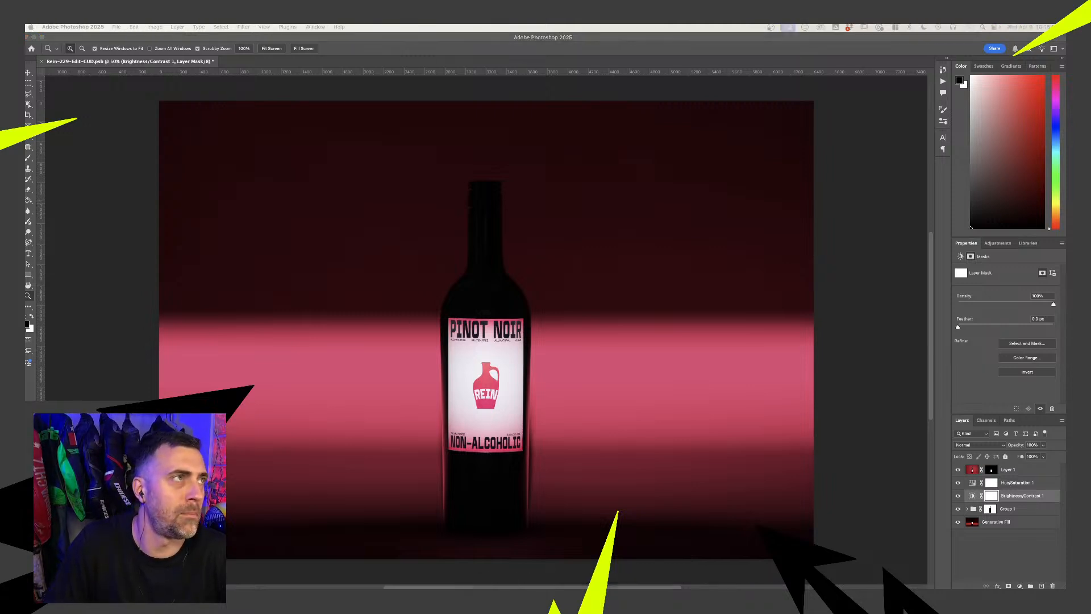
Switch to Chrome, open behance.net in a new window and enlarge the window to fill the screen
drag(410, 588, 493, 211)
text(behance.net)
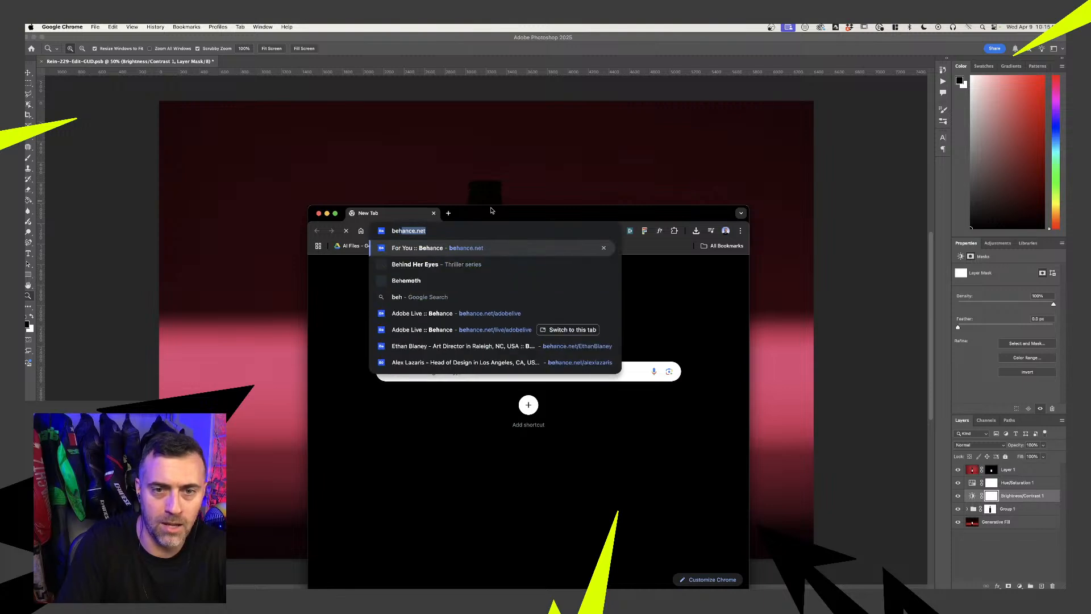
key(Return)
double_click(494, 212)
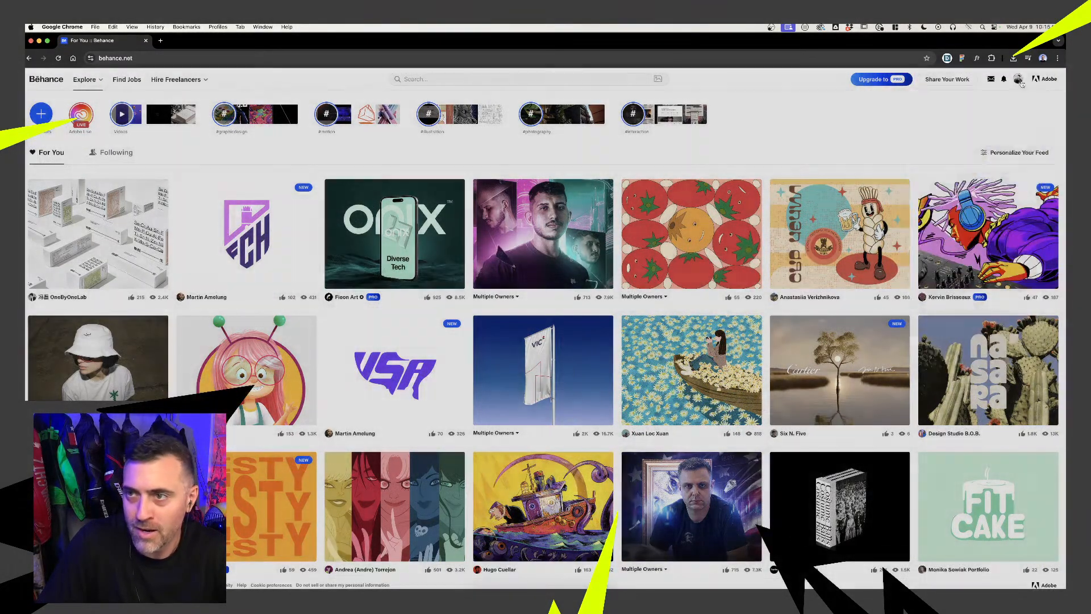
Open the account's own Behance profile and start a new project in the project editor
mouse_move(1019, 83)
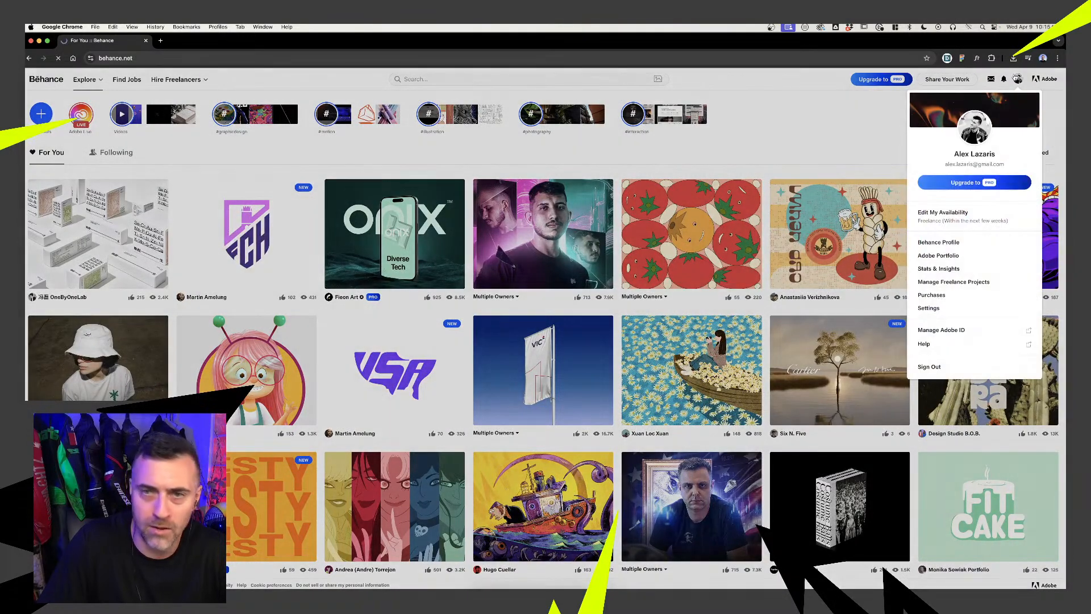
click(939, 243)
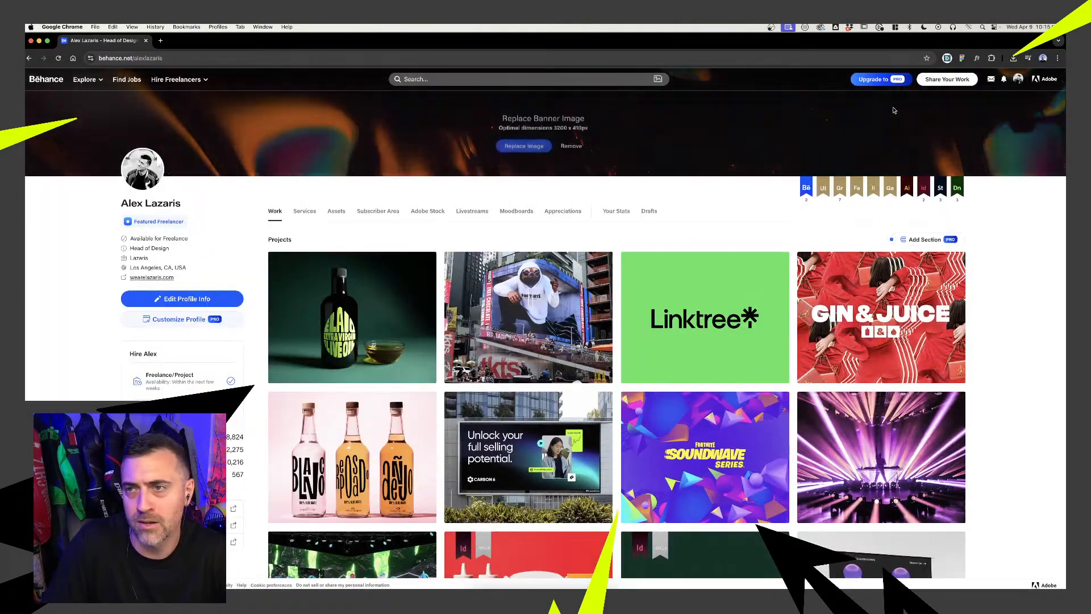
click(947, 79)
click(948, 115)
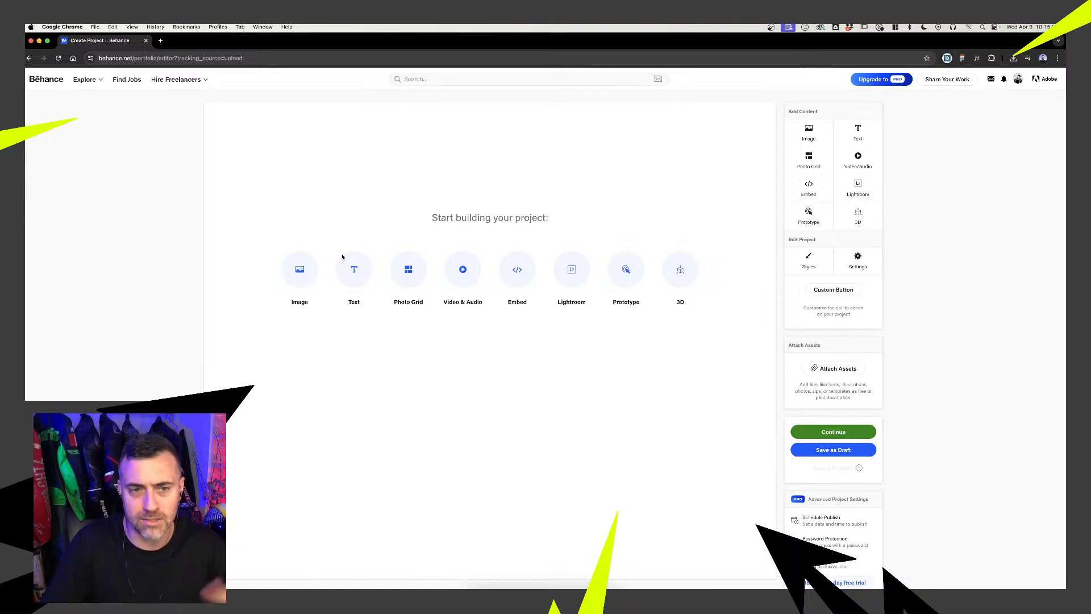
Browse the REIN folder for a project image, preview Rein-028-Edit.jpg at full size, and leave the upload without adding anything
click(299, 268)
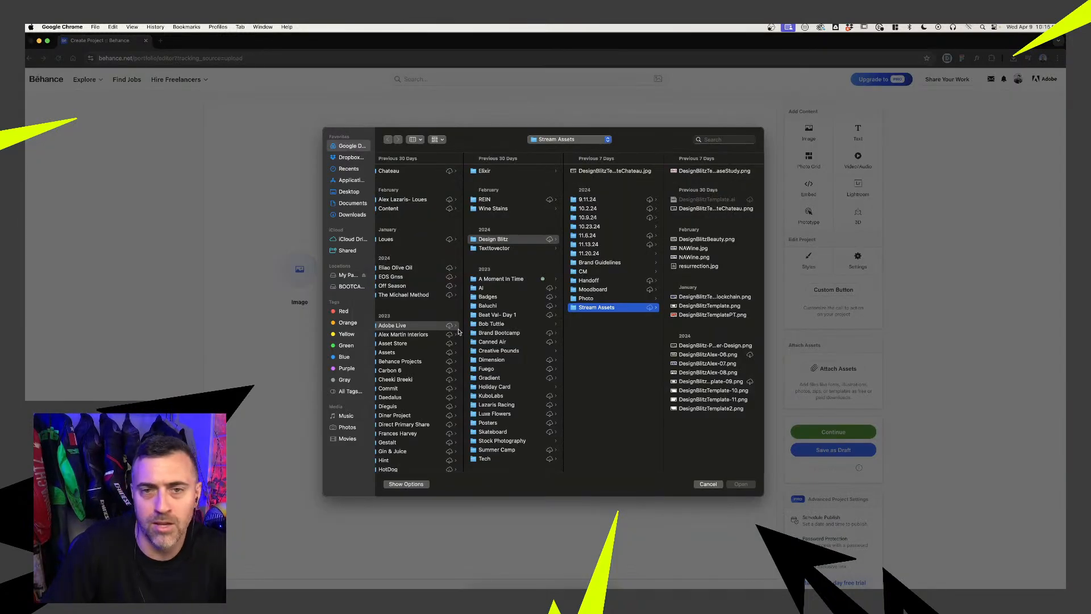
click(500, 201)
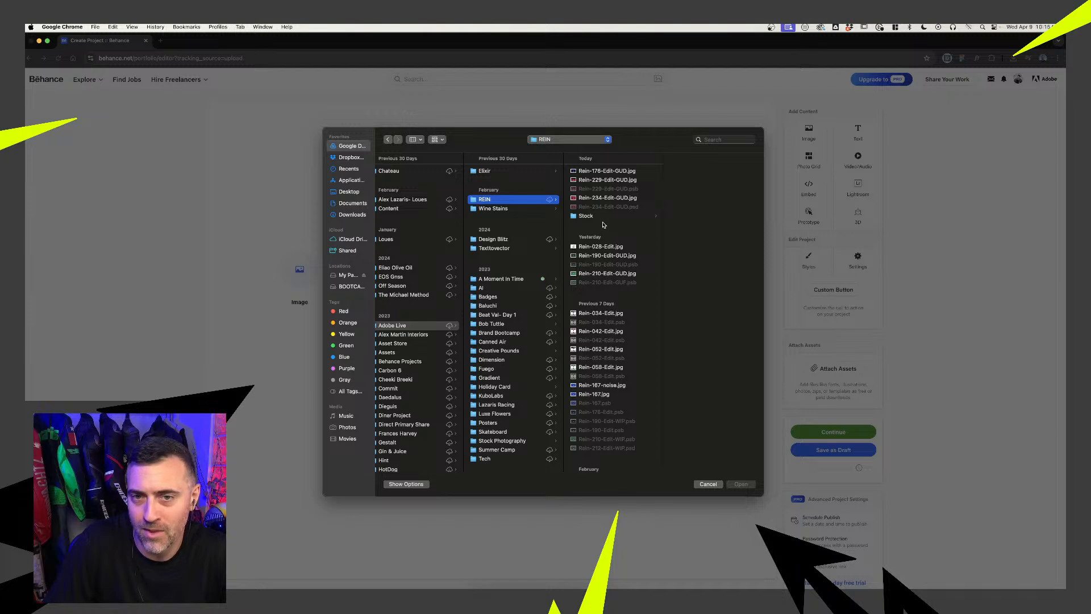
click(612, 248)
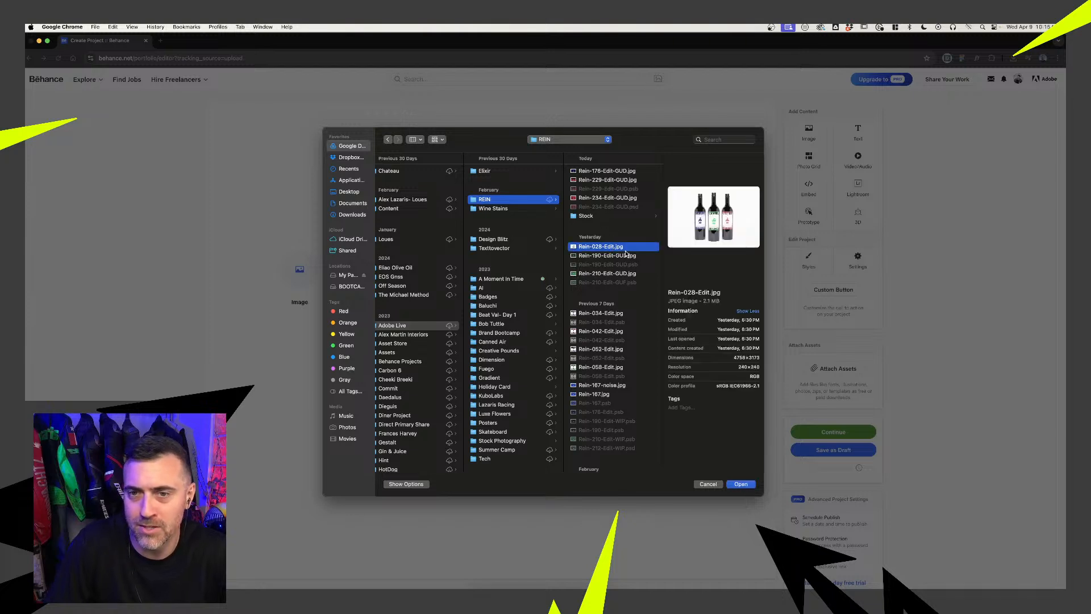
key(space)
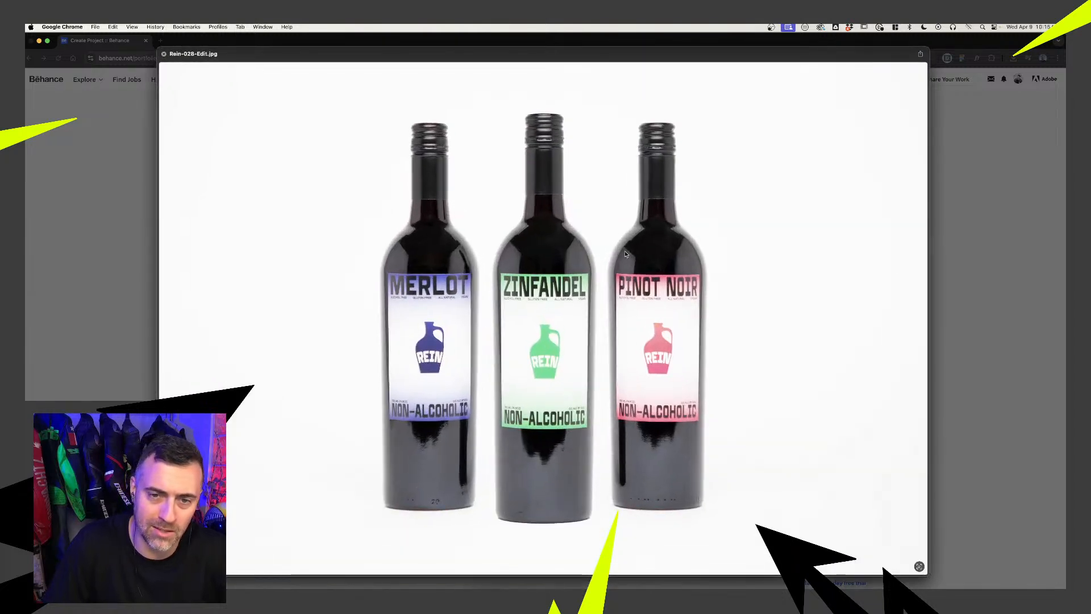
key(space)
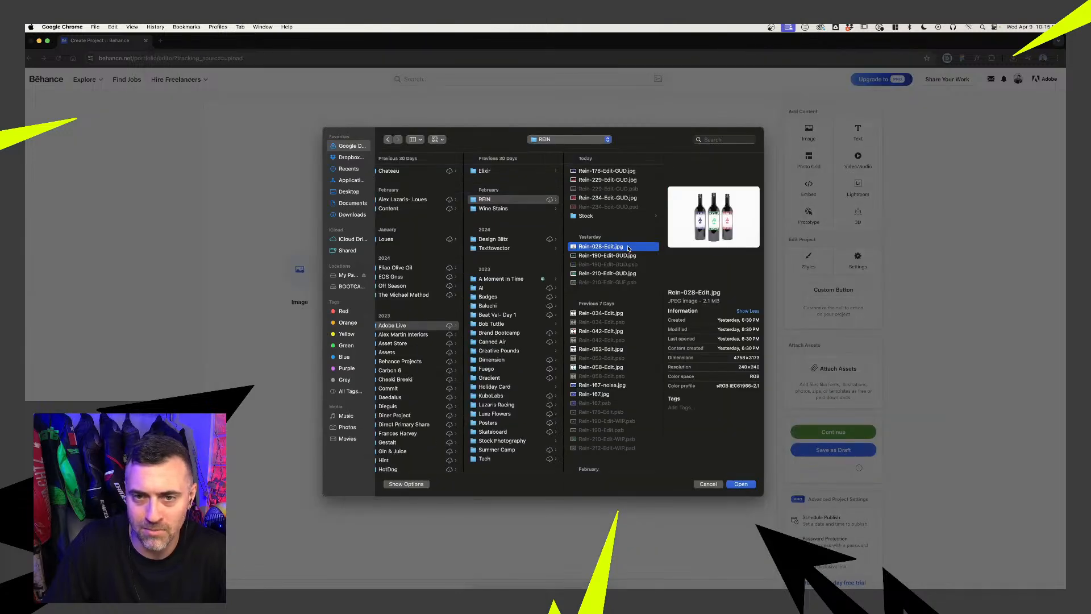
click(626, 256)
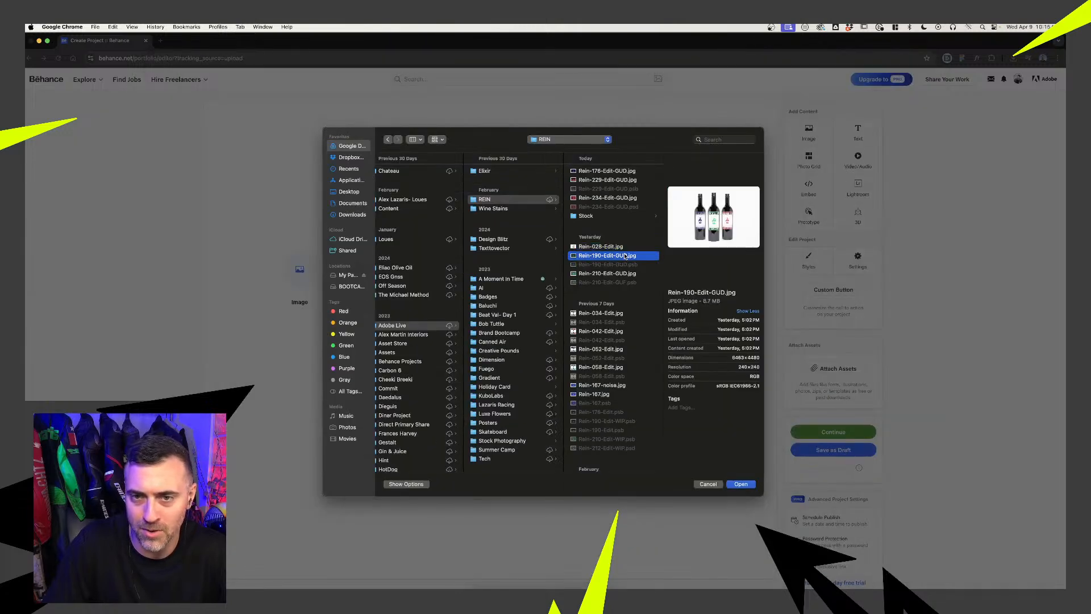
click(605, 315)
click(591, 248)
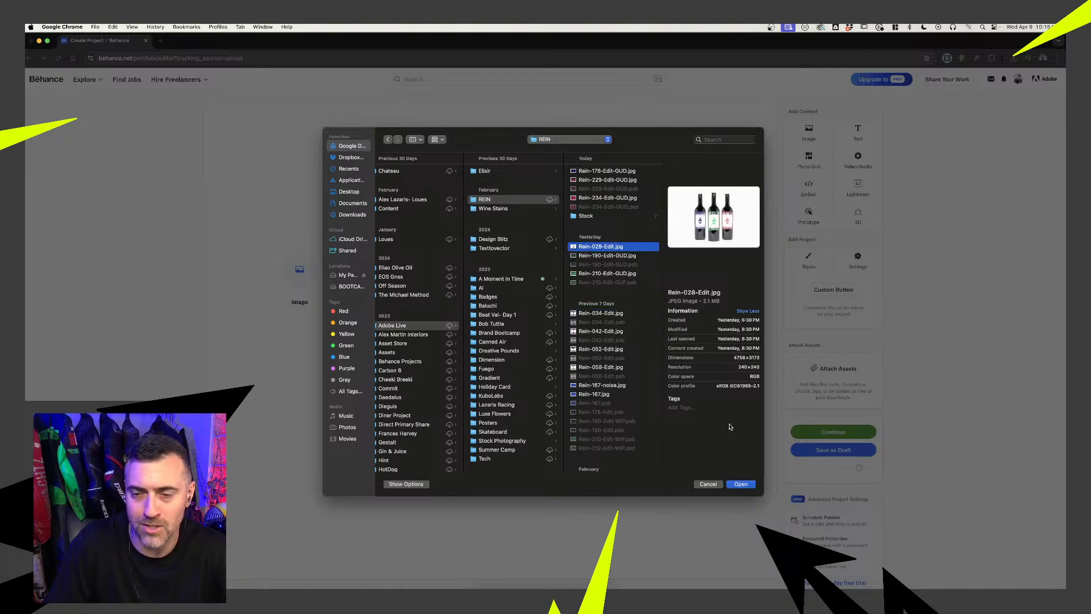
click(708, 485)
Switch to Finder and look through the REIN folder's image files, including the three-bottle photo Rein-028-Edit.jpg
click(476, 581)
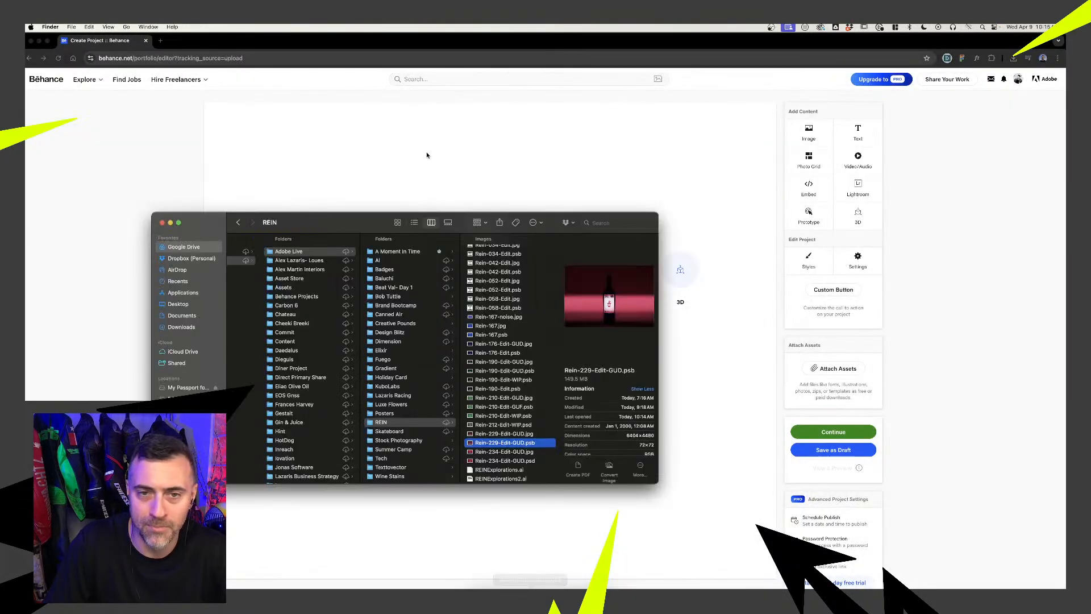
click(516, 272)
scroll(505, 301, up, 5)
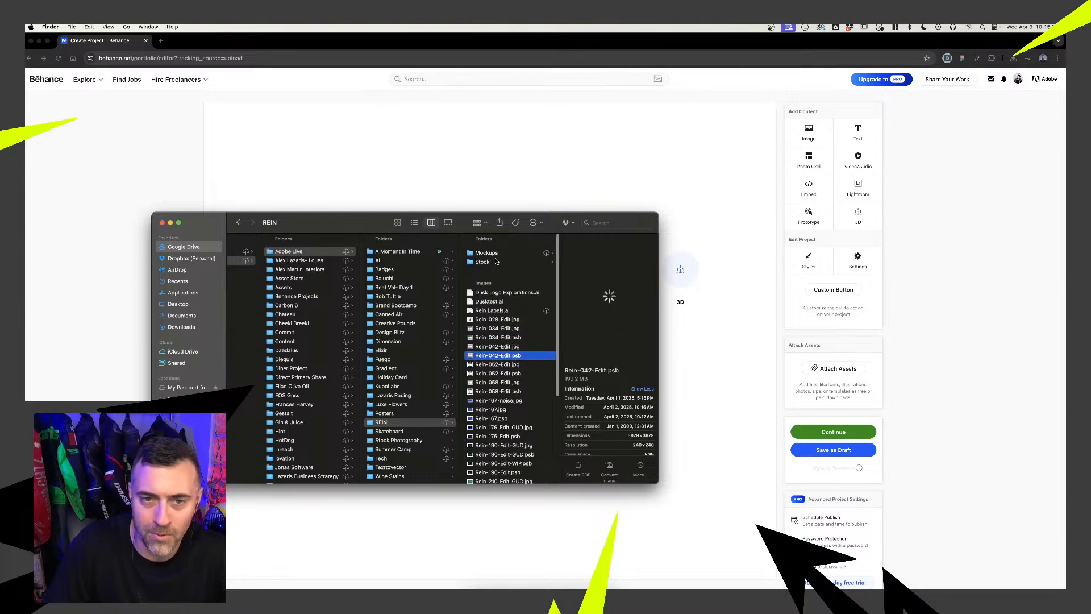
click(497, 290)
click(502, 319)
scroll(497, 295, down, 4)
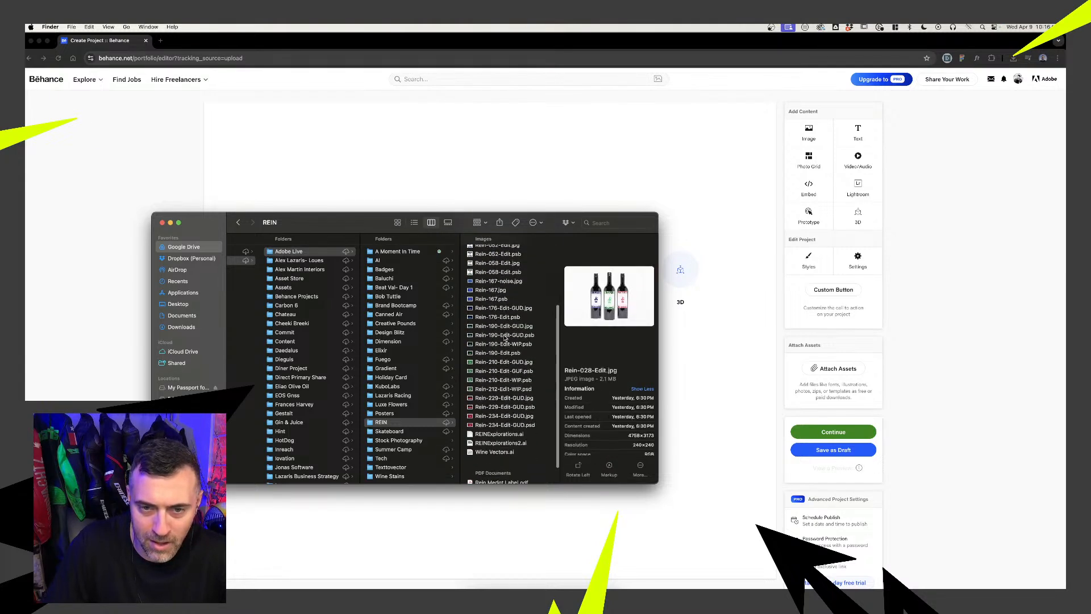
scroll(496, 341, down, 4)
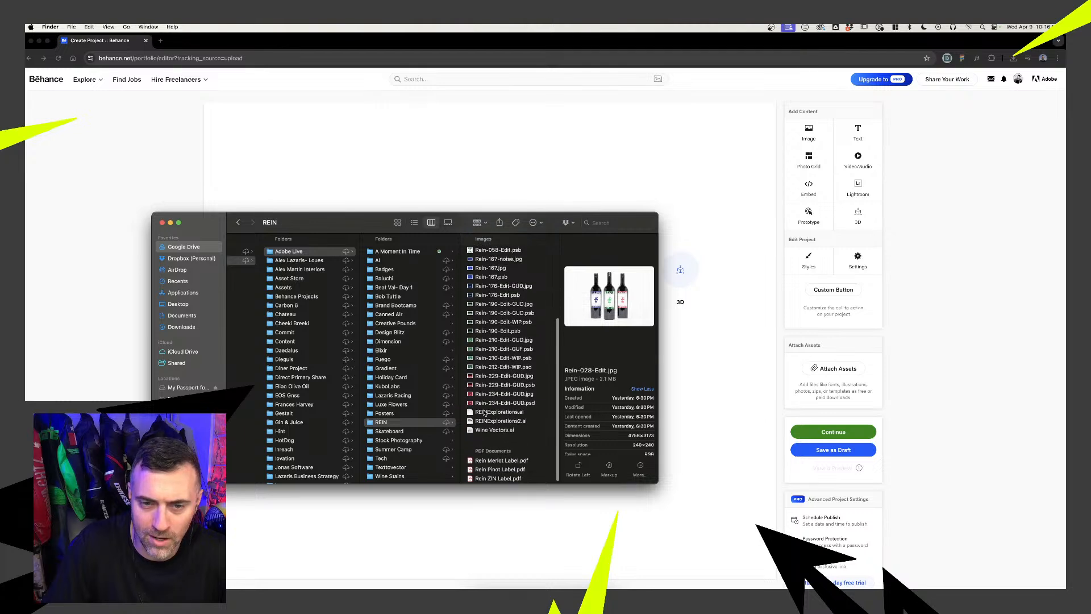
scroll(497, 398, up, 8)
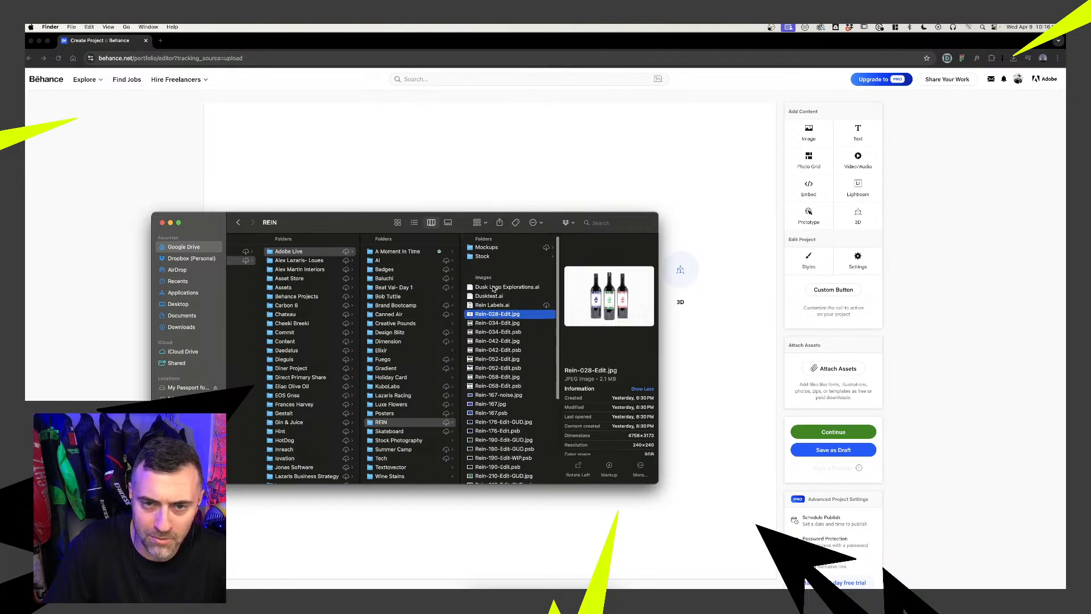
Preview the REIN folder's poster-style bottle images from Rein-034-Edit.jpg through Rein-052-Edit.psb, plus Rein-167-noise.jpg
click(487, 307)
click(489, 324)
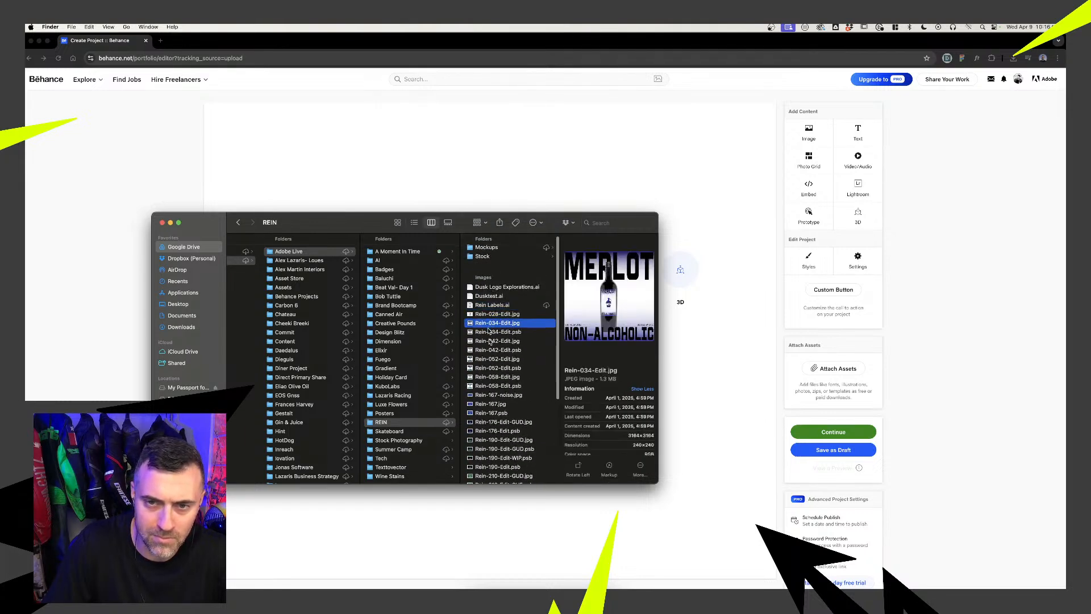
click(489, 341)
scroll(493, 302, up, 1)
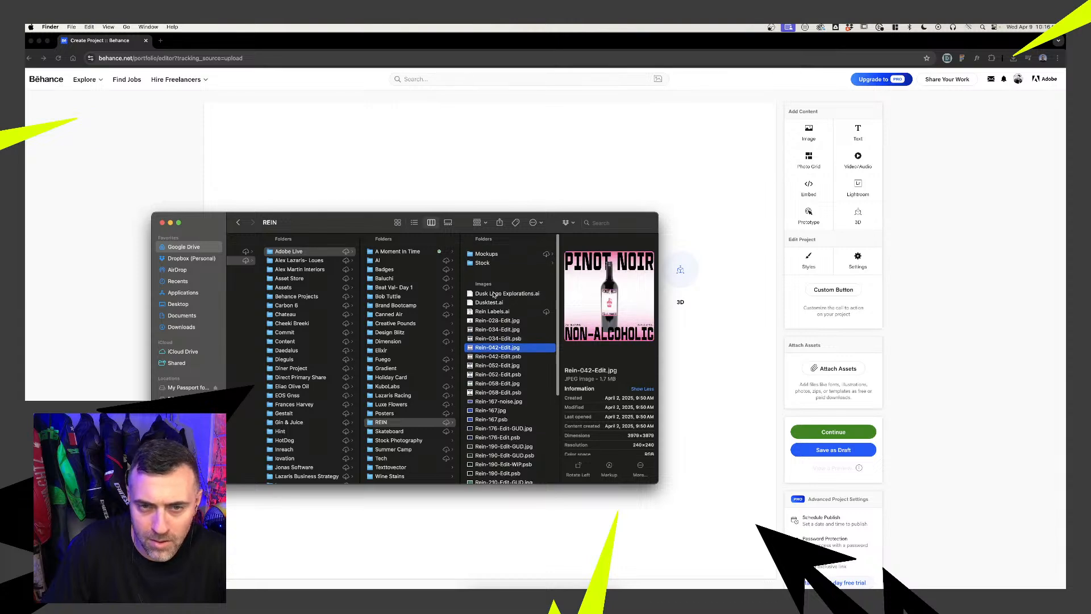
click(487, 250)
click(486, 359)
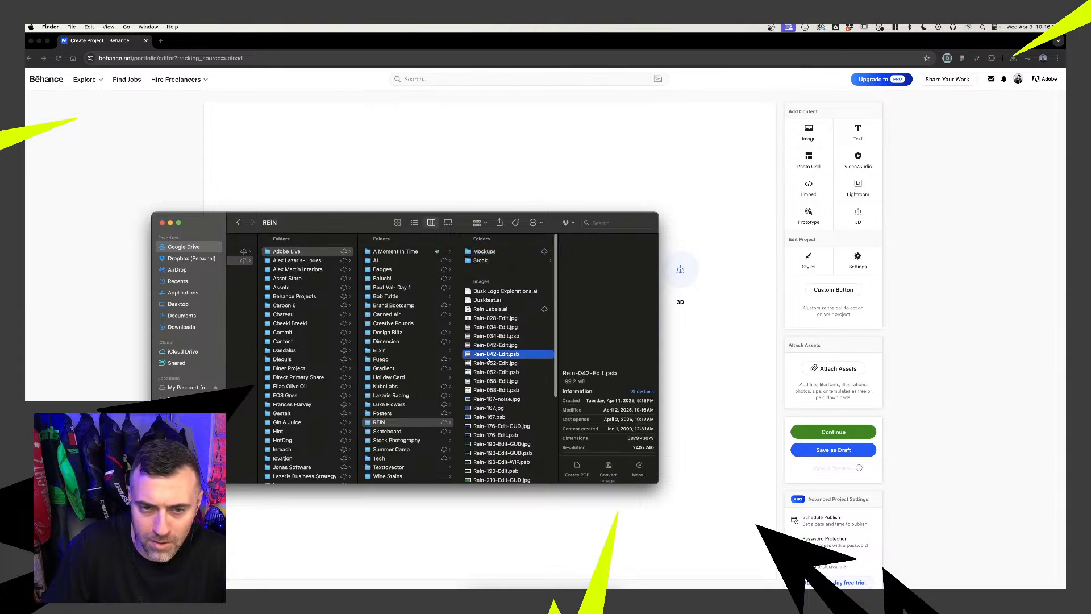
key(Down)
key(Down)
key(Down)
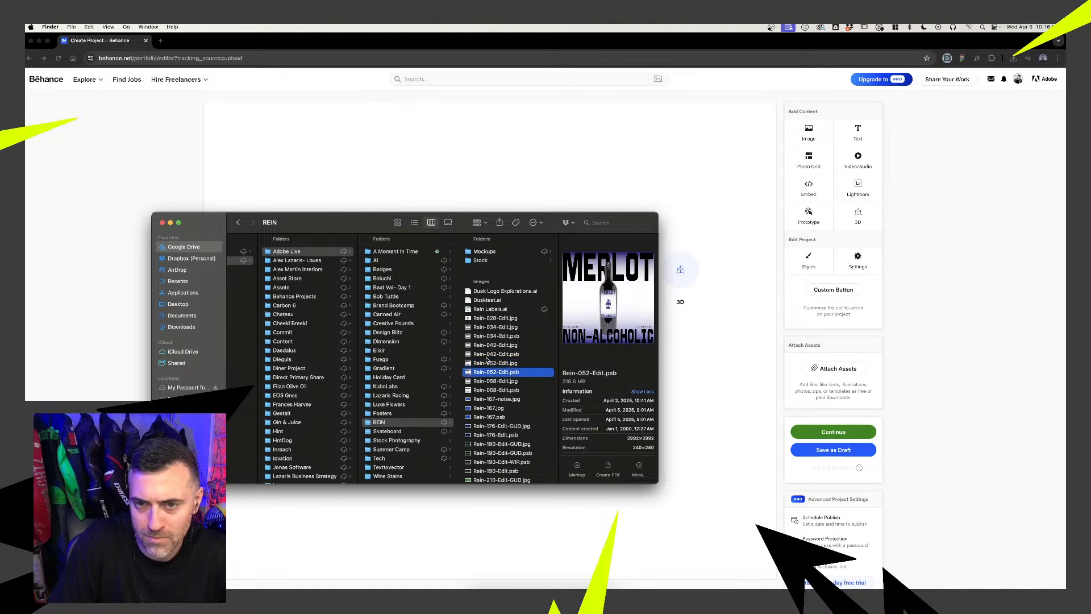
key(Down)
scroll(486, 359, down, 5)
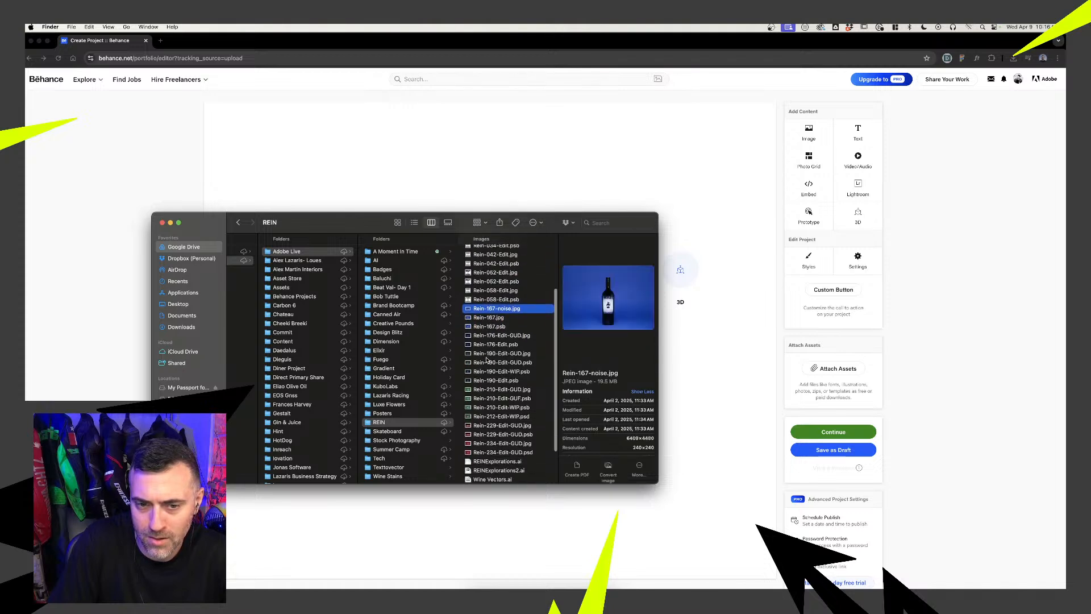
scroll(486, 359, up, 5)
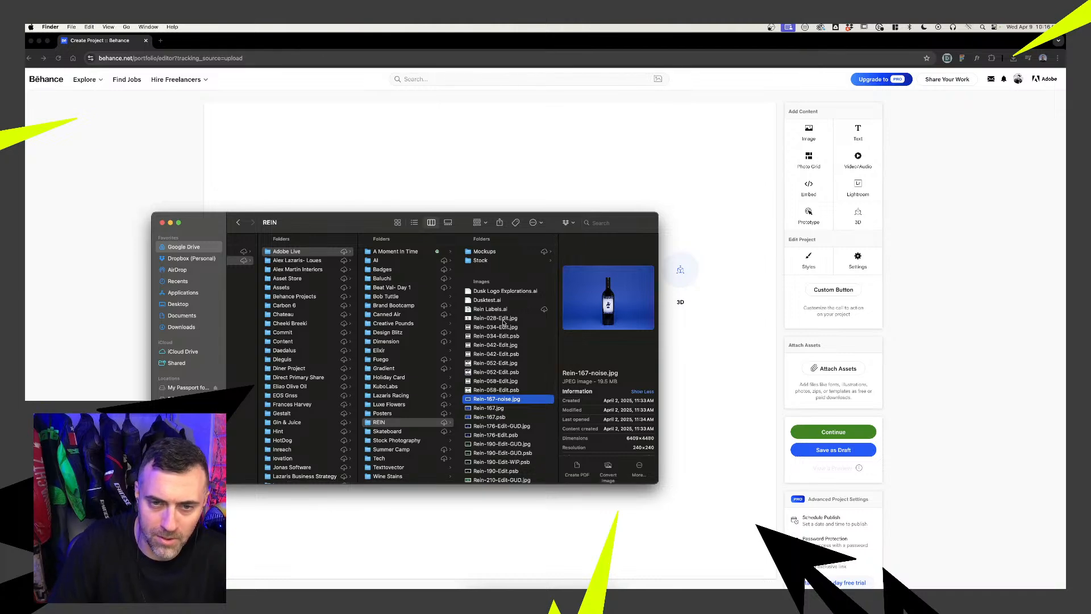
Open Rein-028-Edit.jpg in Photoshop and darken it with a Brightness/Contrast adjustment layer, lowering brightness to about -35
drag(503, 323, 529, 586)
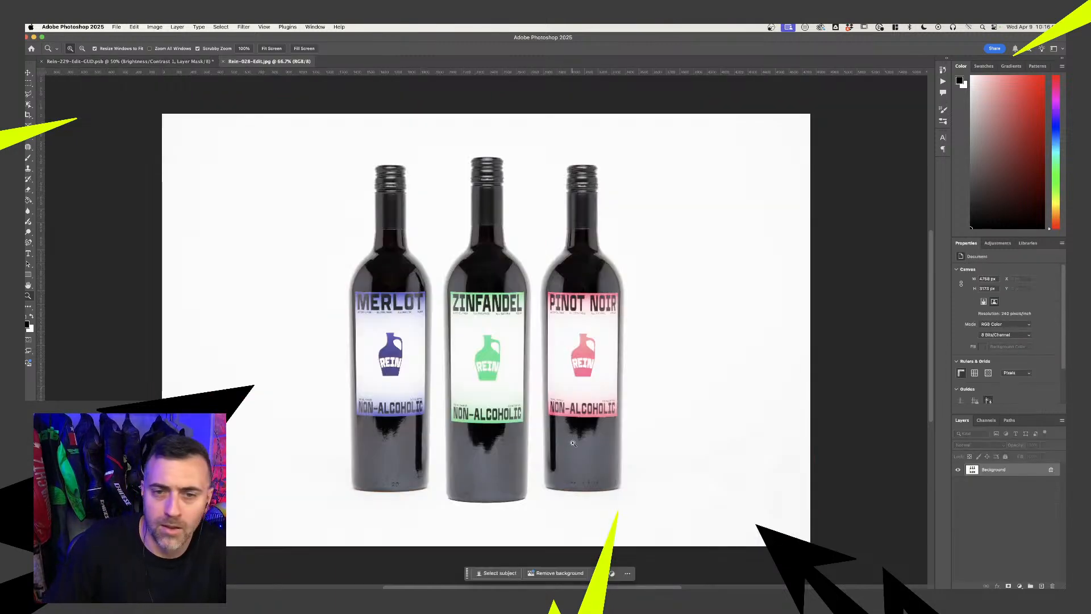
click(1021, 585)
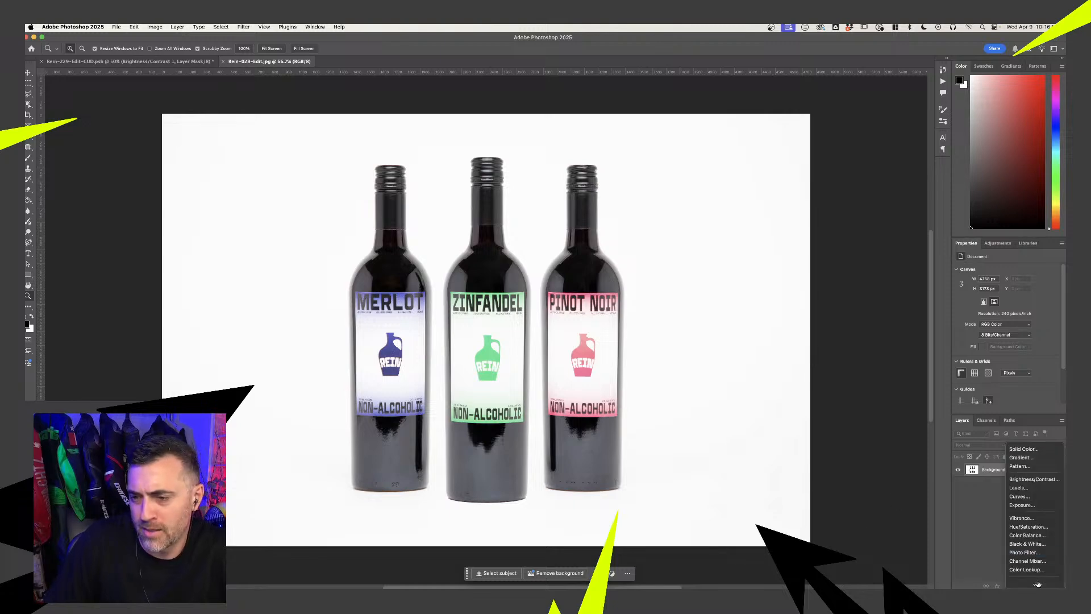
click(1033, 479)
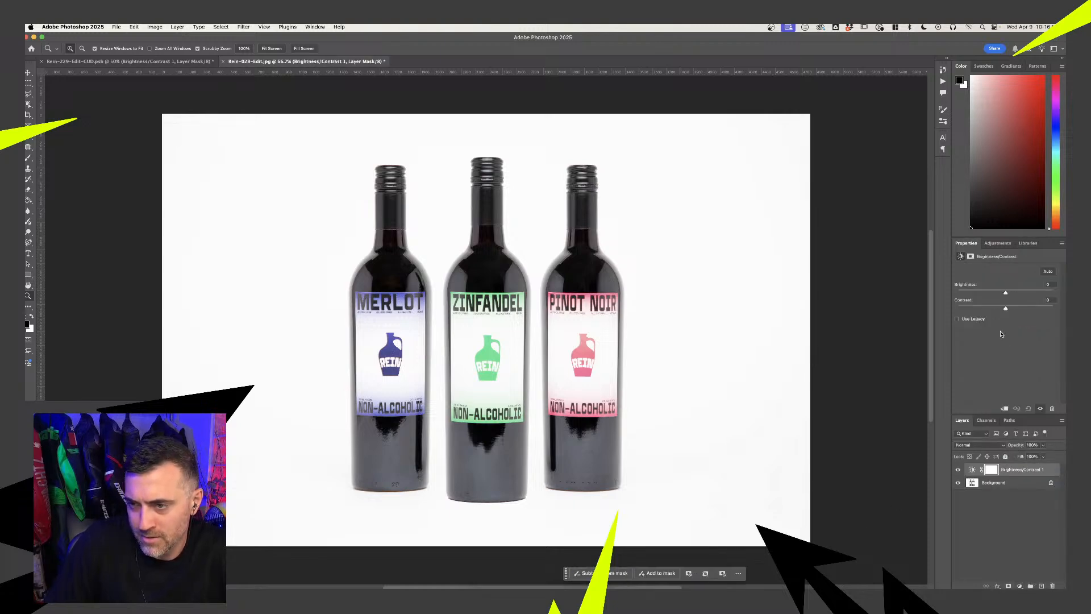
drag(1006, 295, 995, 295)
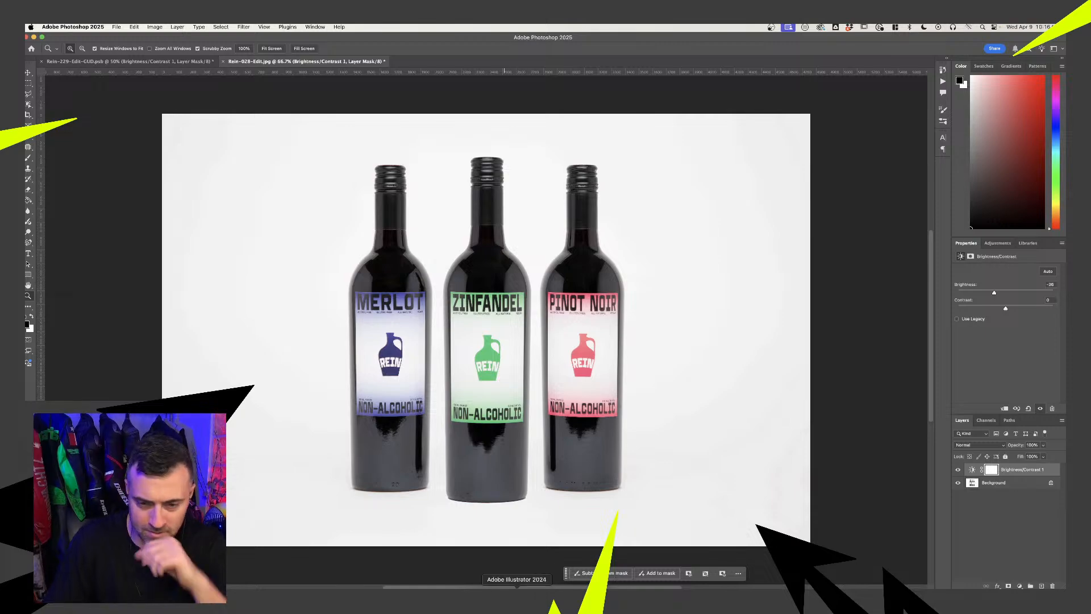
Switch to Illustrator and examine the REIN label designs in REINExplorations2.ai, including the jug labels with coloured gradient backgrounds
click(516, 594)
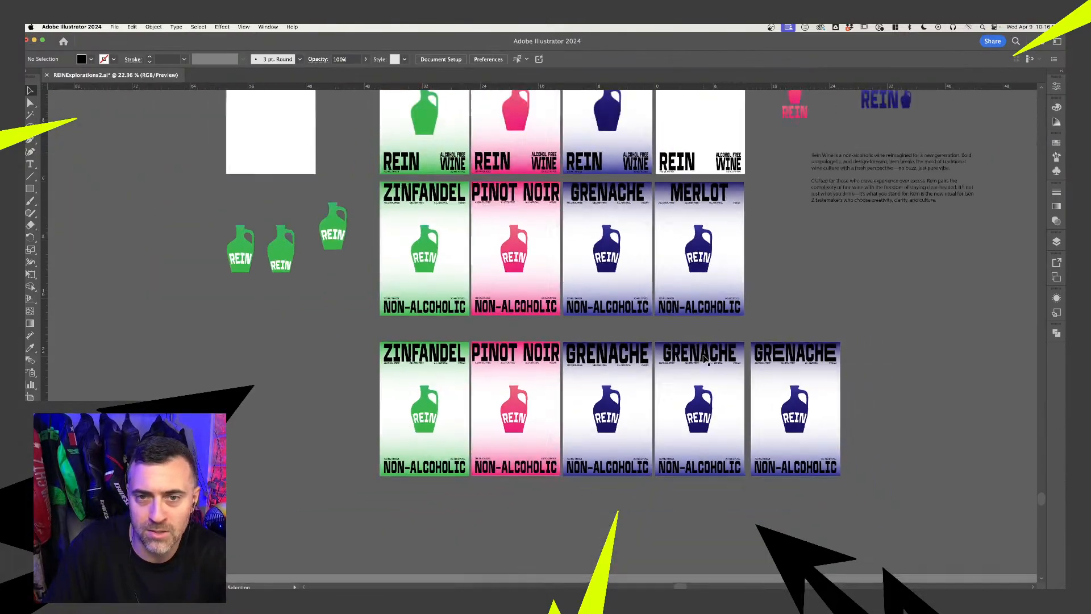
scroll(705, 359, down, 5)
scroll(718, 346, up, 1)
scroll(683, 392, down, 2)
scroll(648, 412, up, 4)
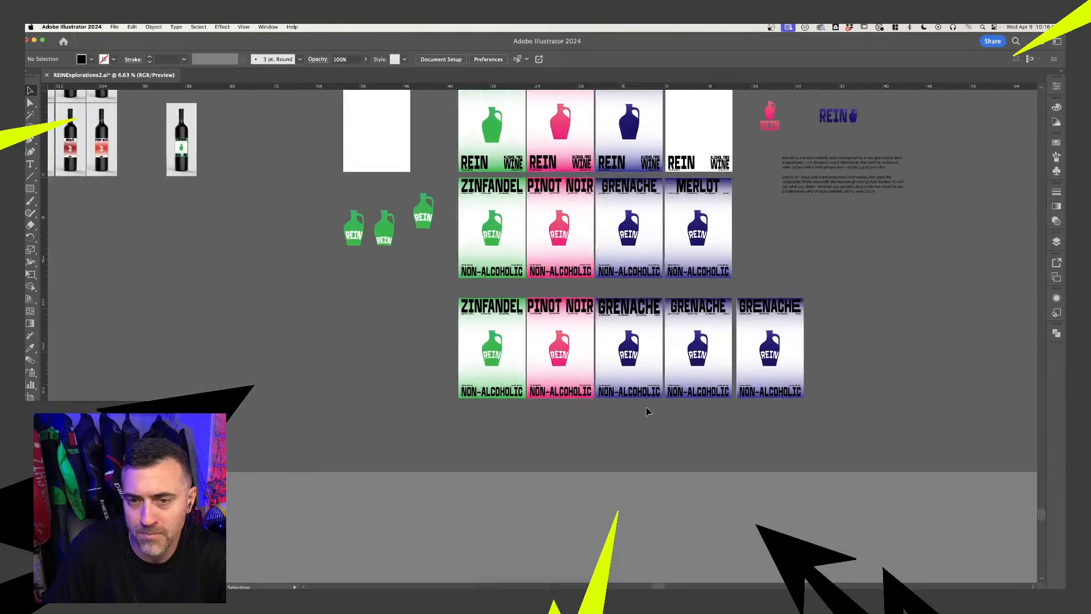
scroll(648, 364, up, 1)
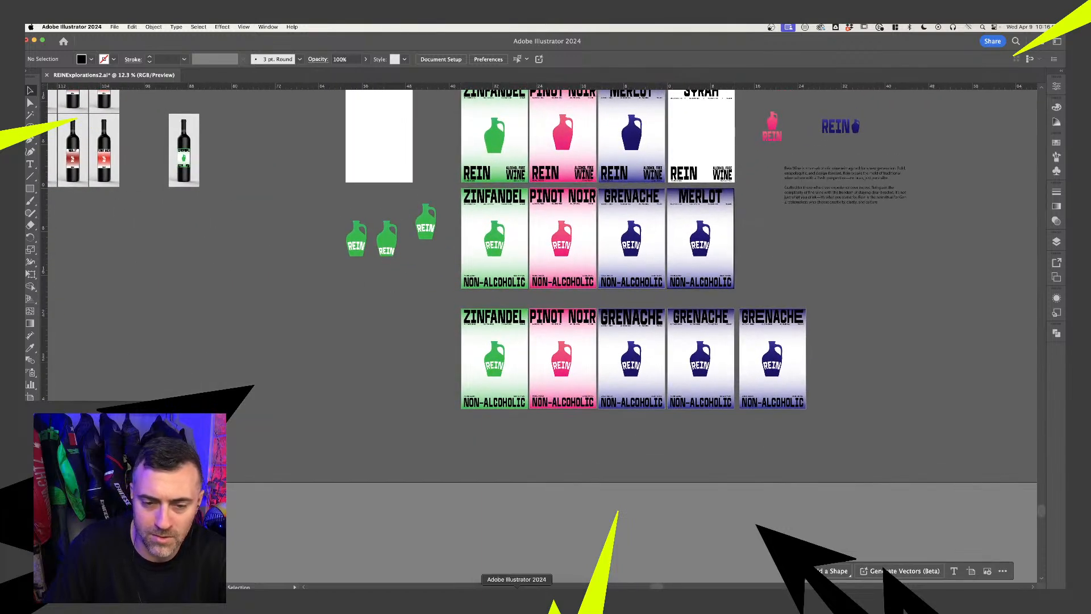
click(531, 594)
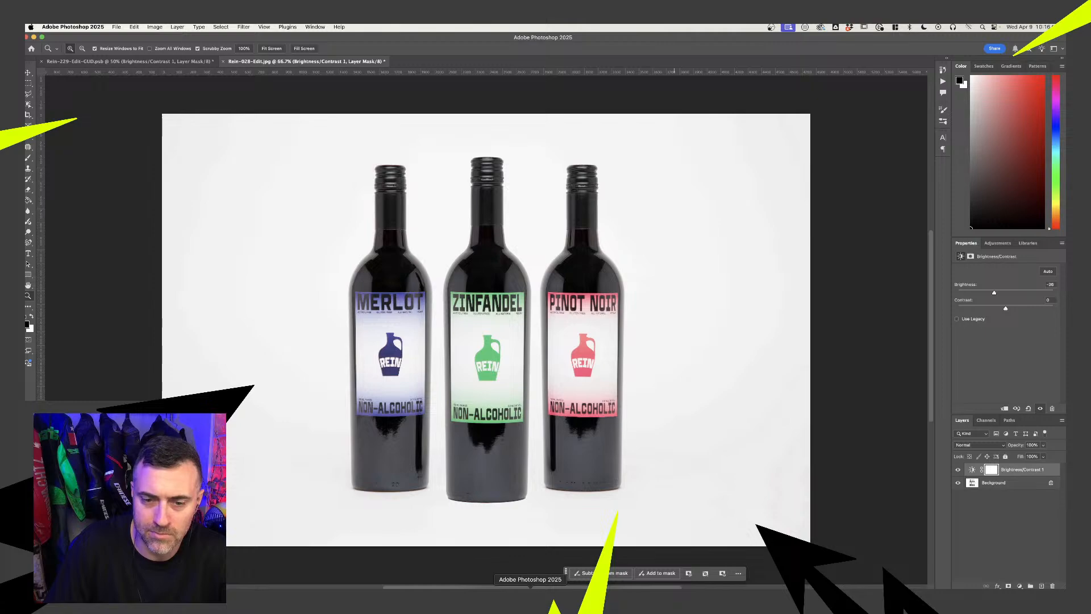
click(530, 598)
click(381, 247)
scroll(382, 248, up, 5)
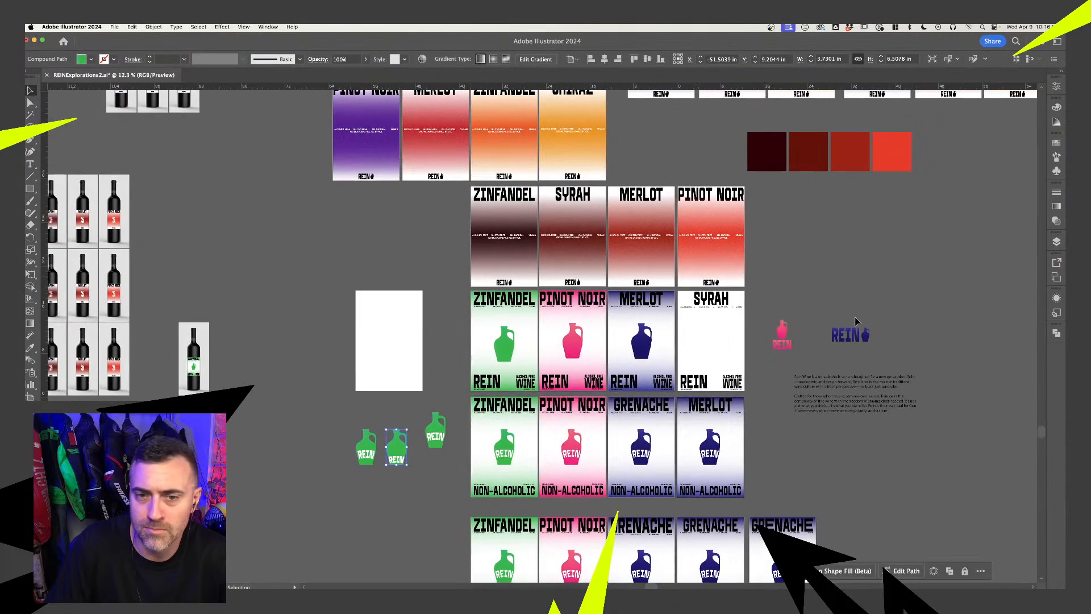
click(852, 302)
scroll(796, 318, up, 3)
scroll(700, 348, down, 2)
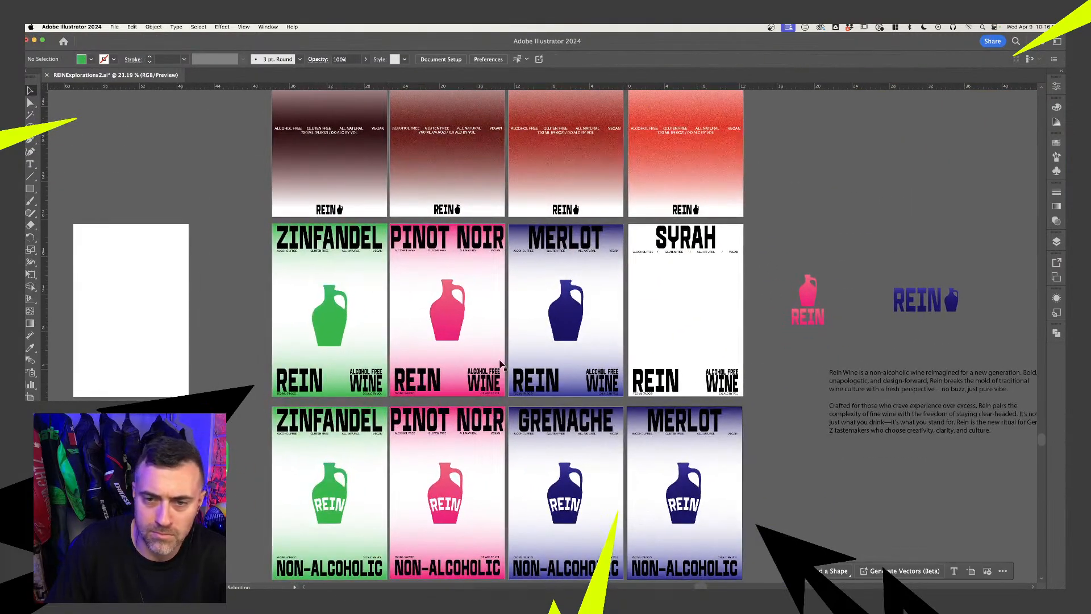
scroll(682, 409, down, 6)
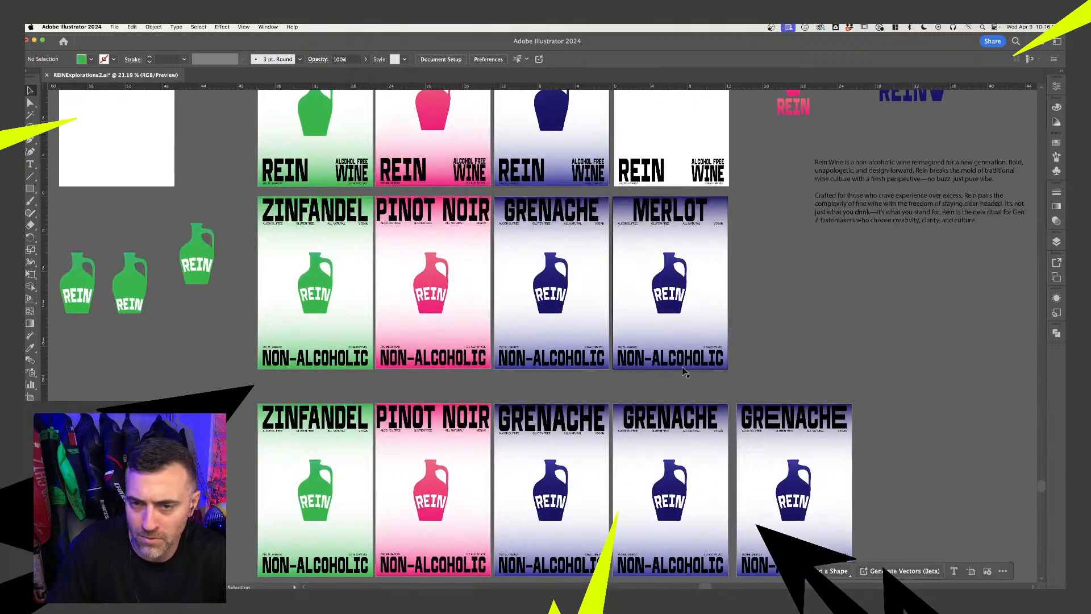
scroll(684, 372, up, 3)
click(685, 369)
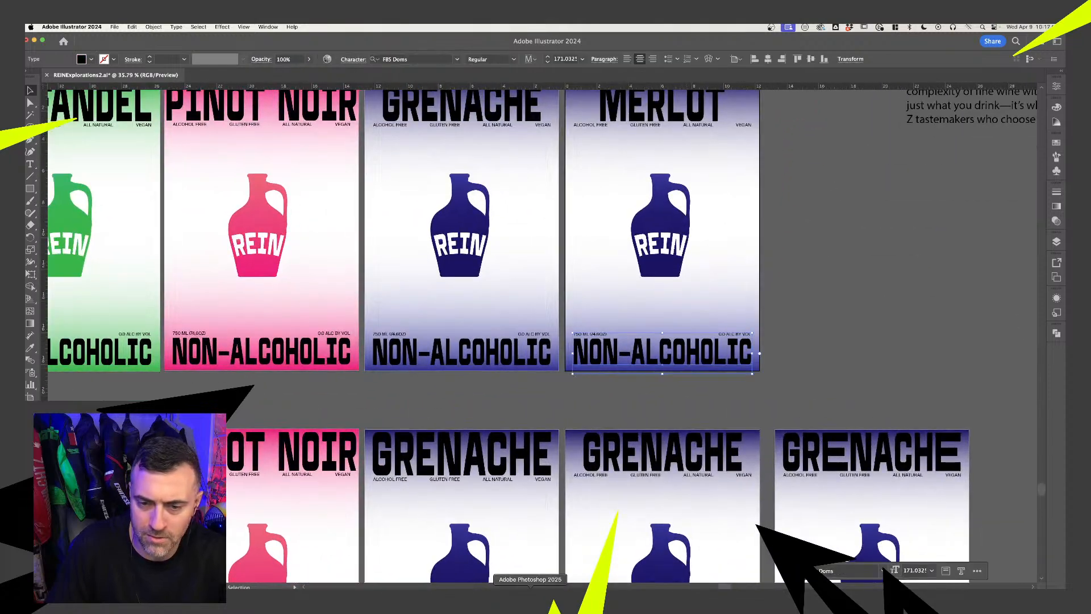
click(530, 589)
key(super+v)
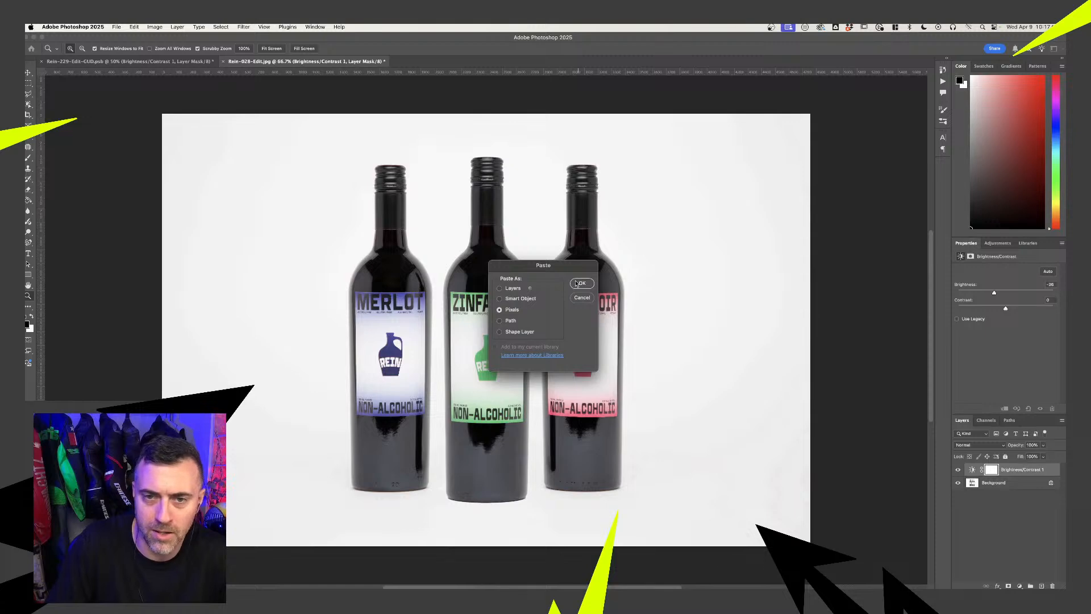
key(Return)
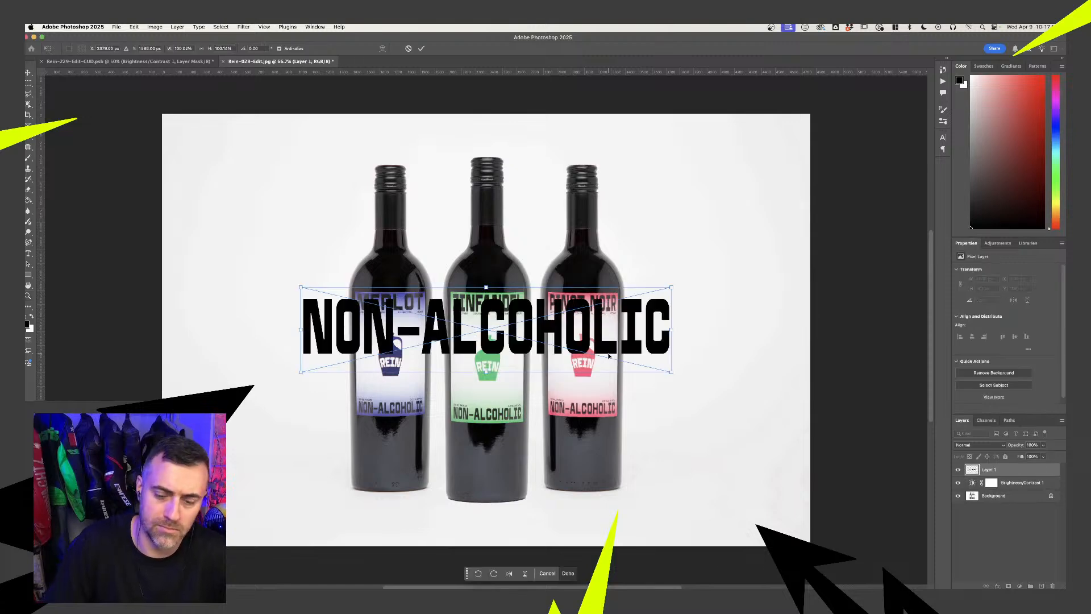
key(Escape)
In Illustrator, copy the pink gradient background rectangle of the upper jug-style Pinot Noir label with the NON-ALCOHOLIC text
click(516, 589)
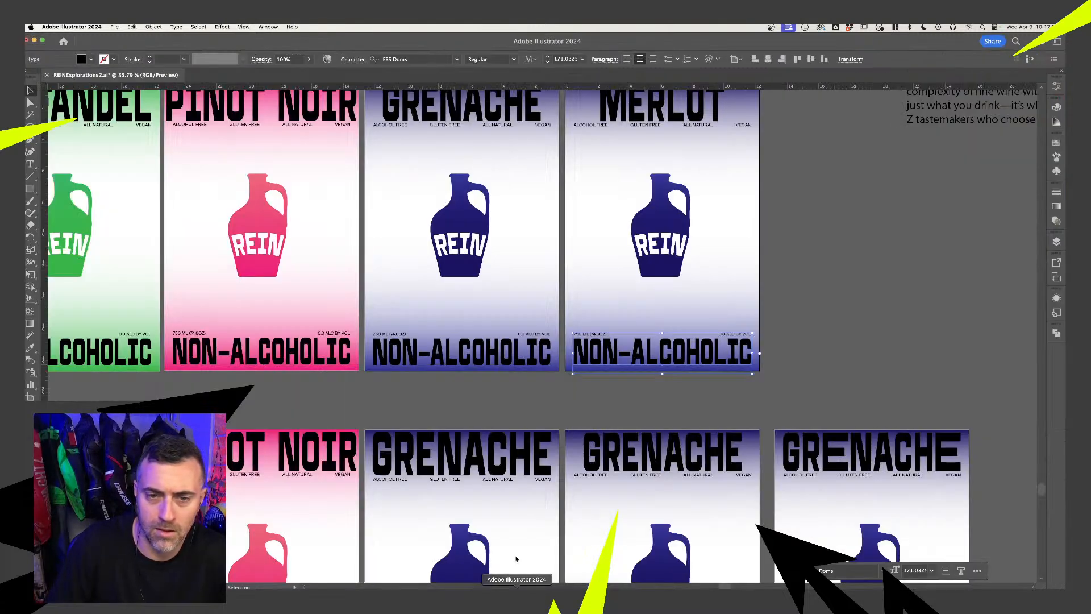
click(569, 392)
scroll(569, 392, down, 3)
scroll(669, 232, down, 2)
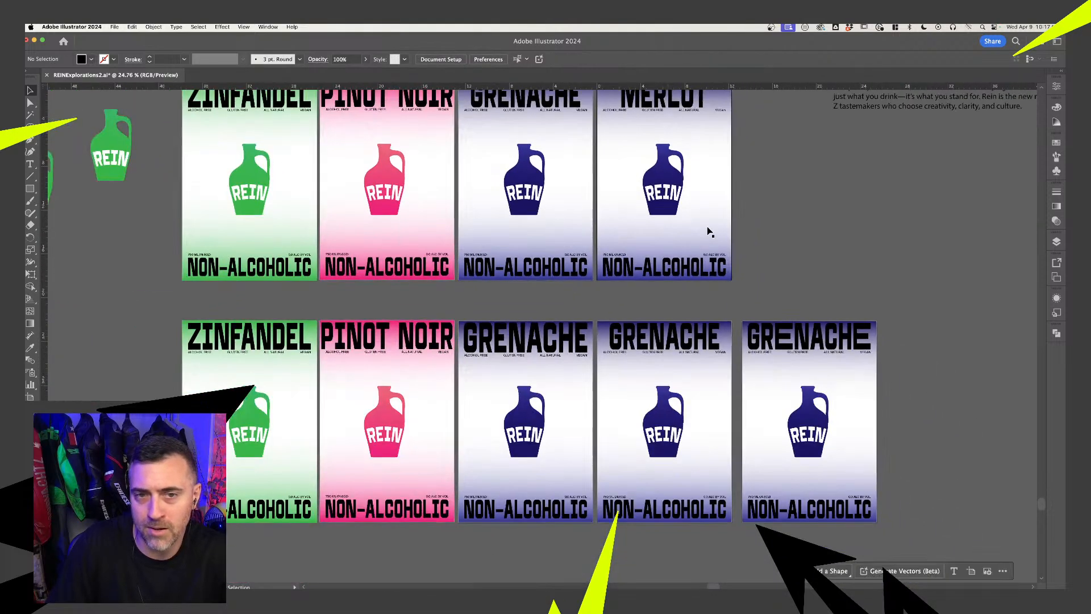
click(438, 234)
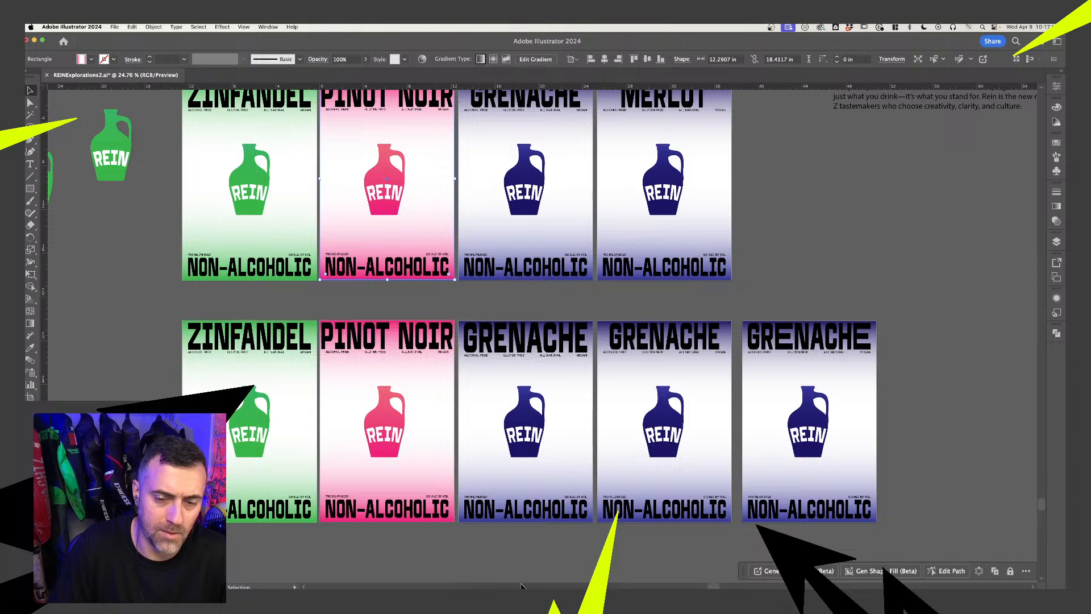
Switch to Photoshop, paste the pink gradient into Rein-028-Edit.jpg as pixels, and stretch it across the full width of the photo
click(530, 600)
key(super+v)
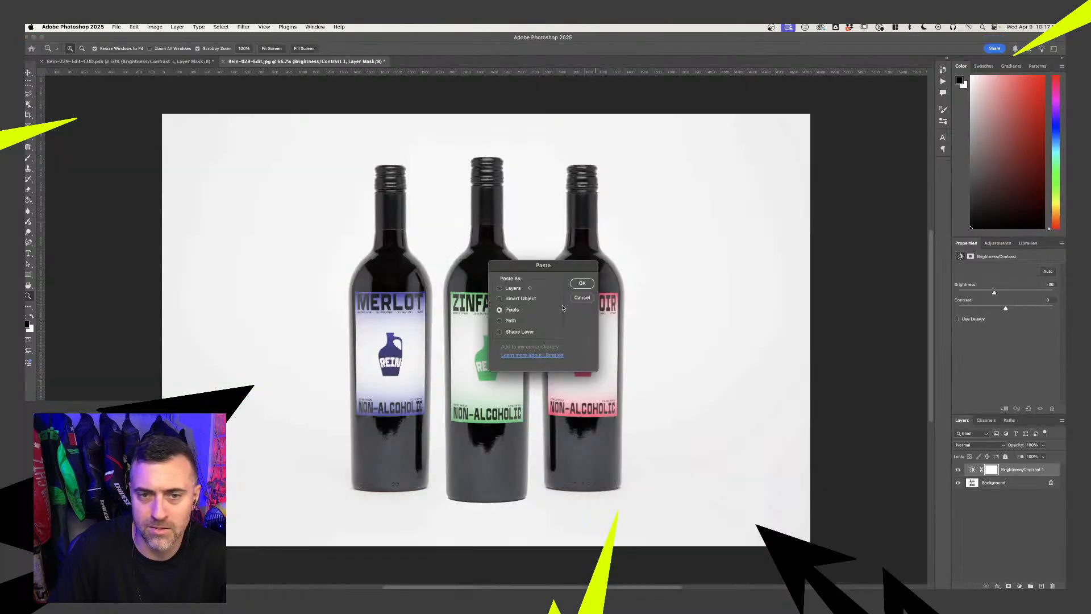
click(582, 283)
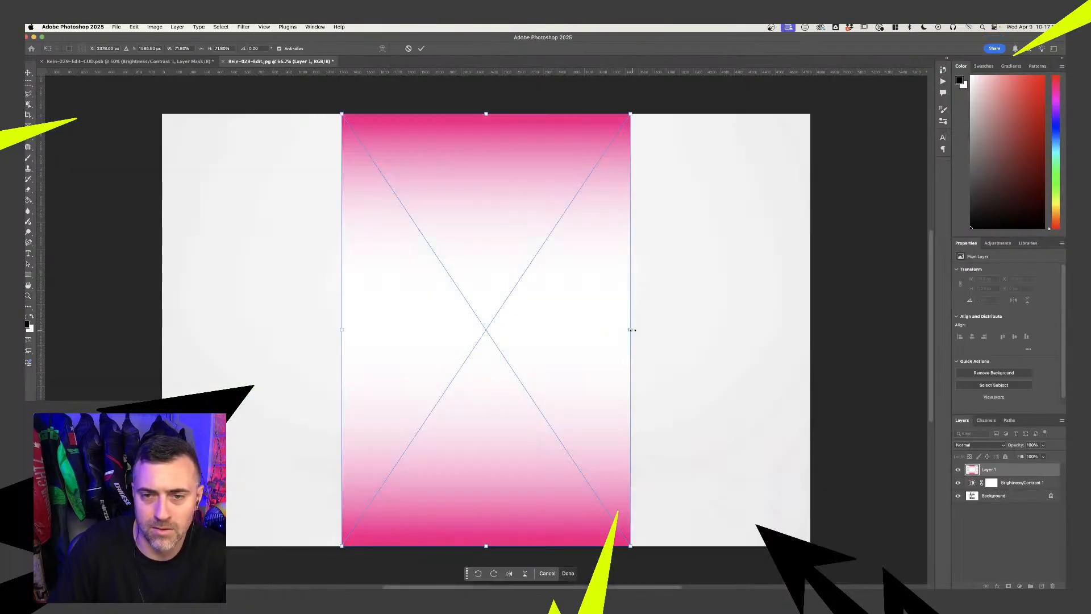
drag(632, 329, 812, 327)
key(Return)
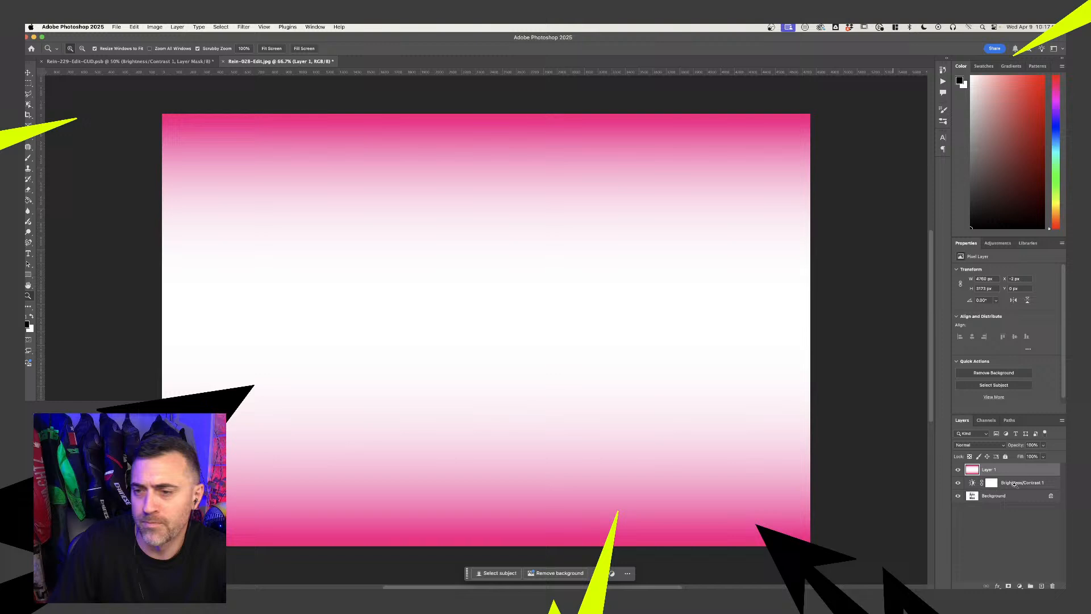
Try blending the pasted gradient layer with Darken and Darker Color at about 60% opacity, and delete the layer
click(989, 446)
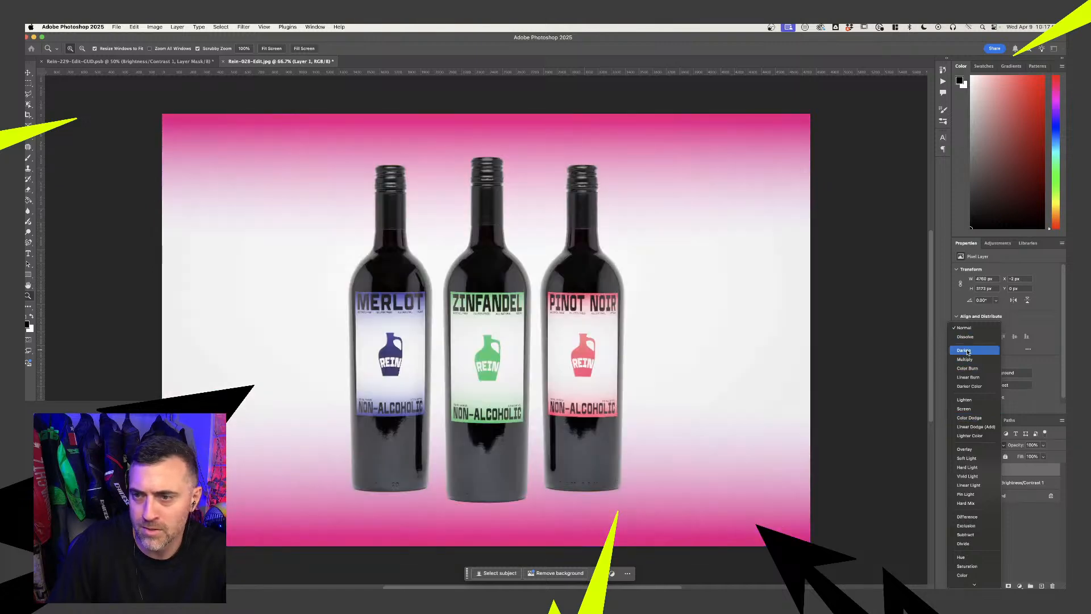
click(965, 351)
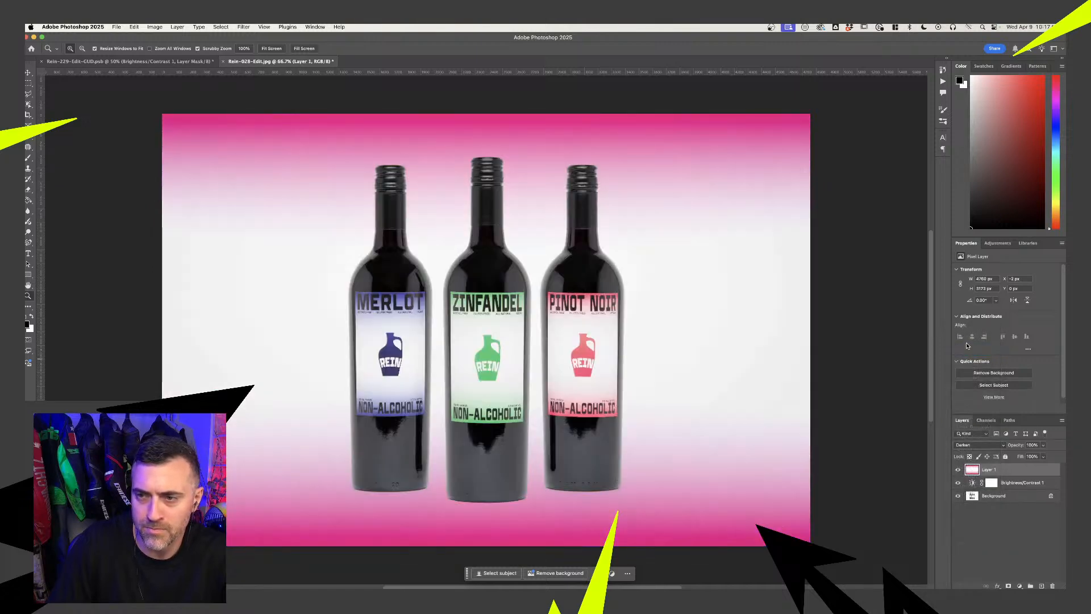
click(973, 446)
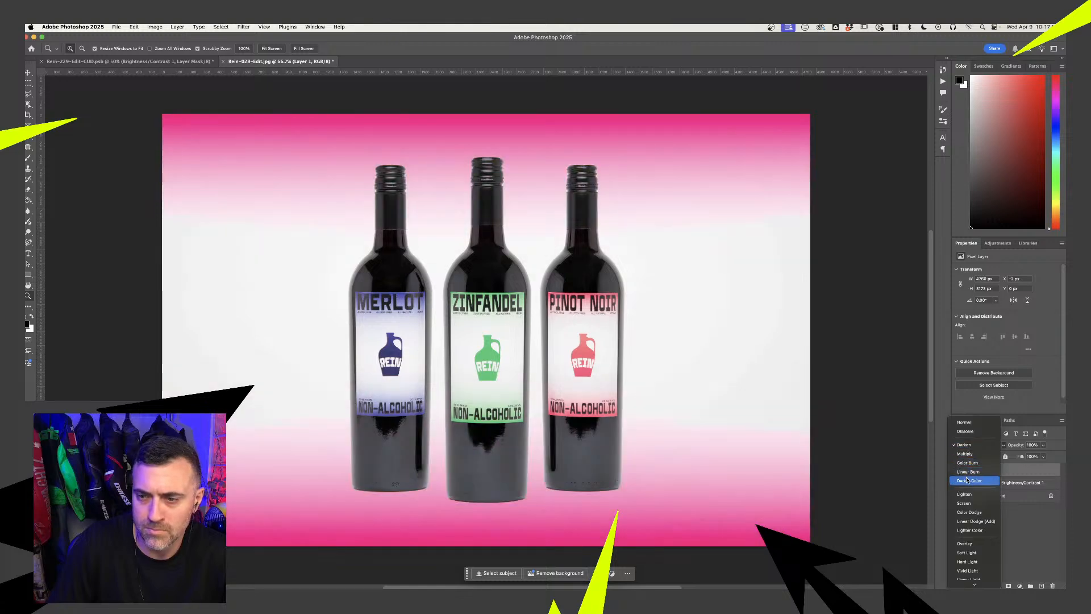
click(968, 481)
click(1044, 445)
mouse_move(1045, 456)
mouse_down()
mouse_move(1020, 456)
mouse_move(1029, 456)
mouse_up()
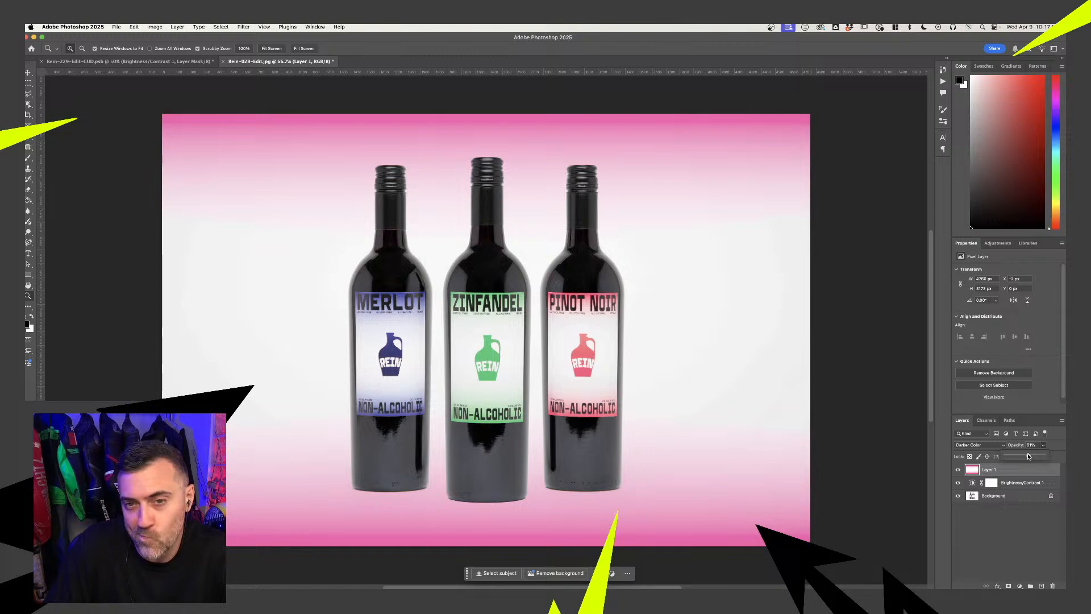
click(1017, 473)
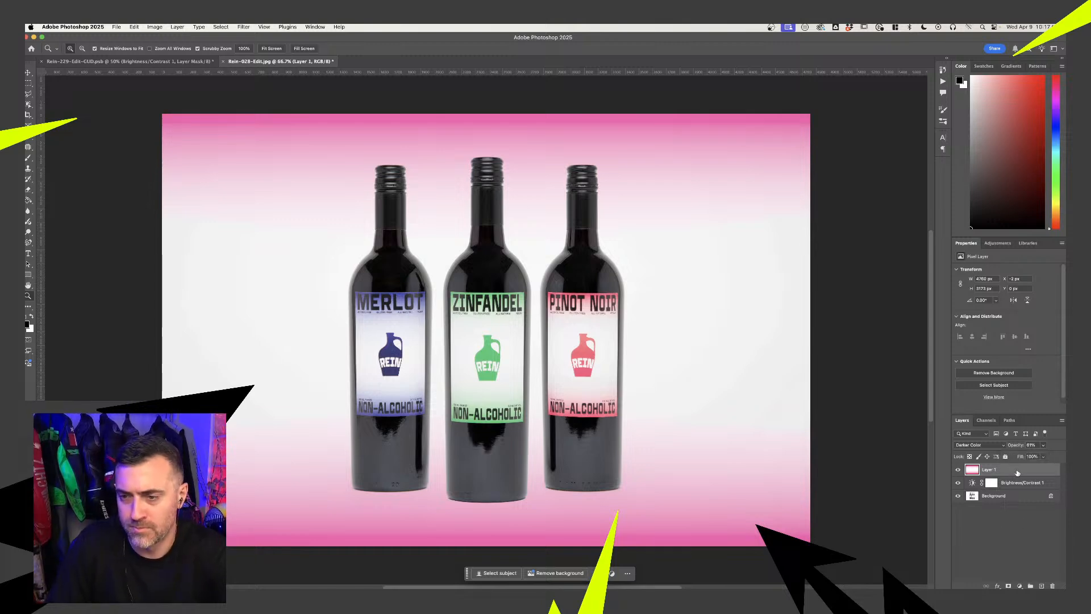
key(Delete)
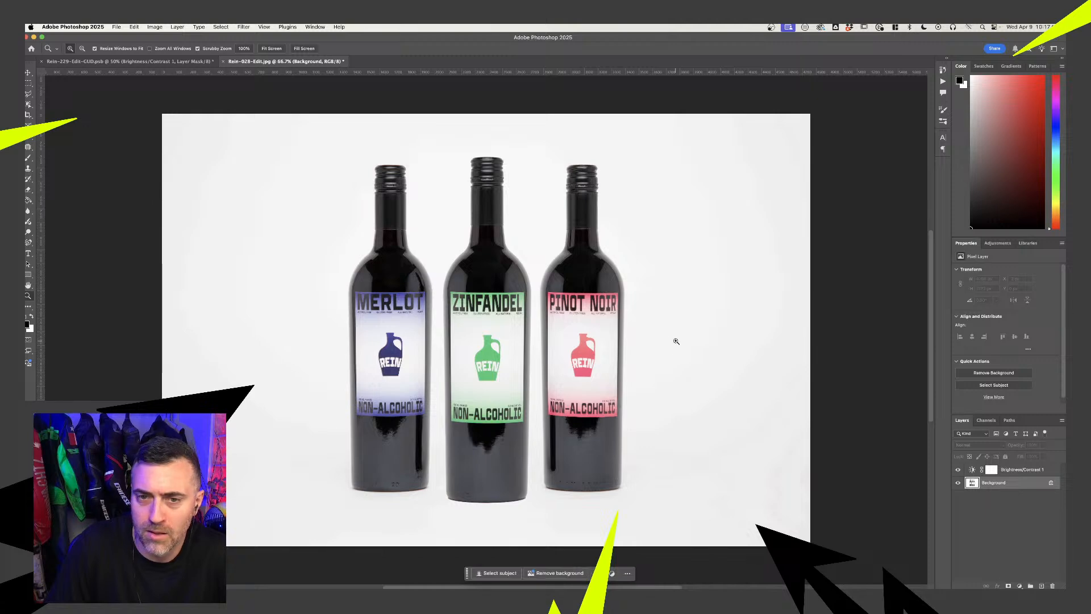
Sample the pink from the top of the Pinot Noir label as the foreground colour and activate the Gradient tool
click(592, 322)
click(592, 322)
alt+click(585, 313)
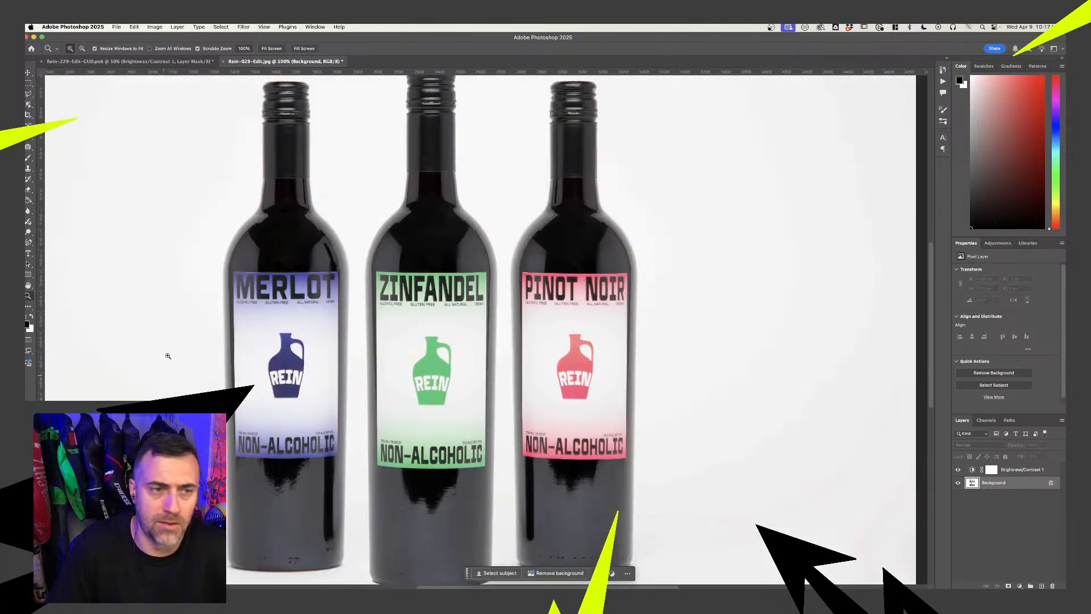
key(i)
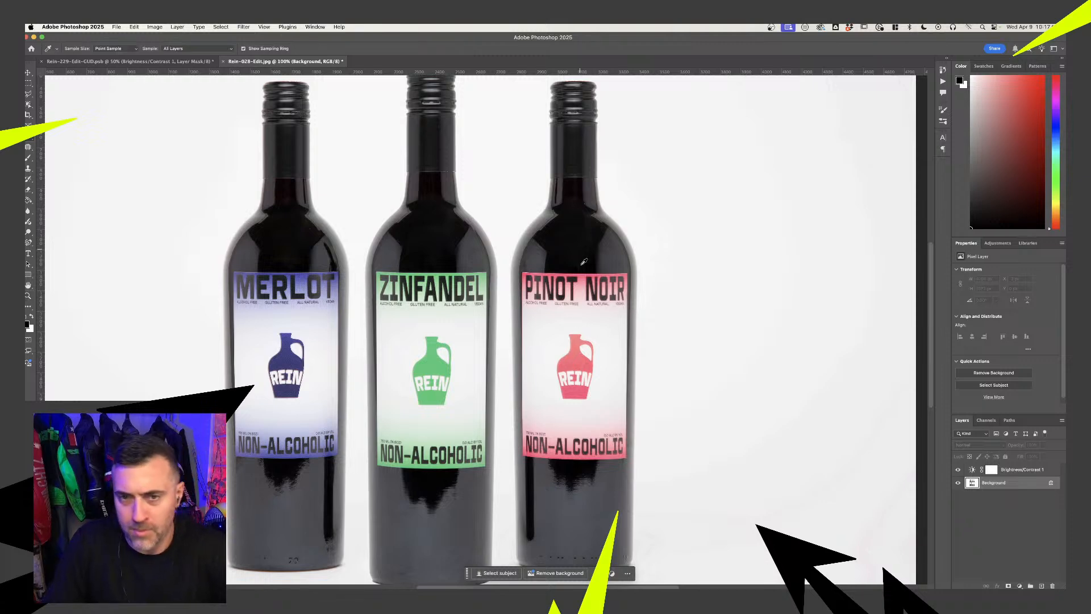
click(586, 275)
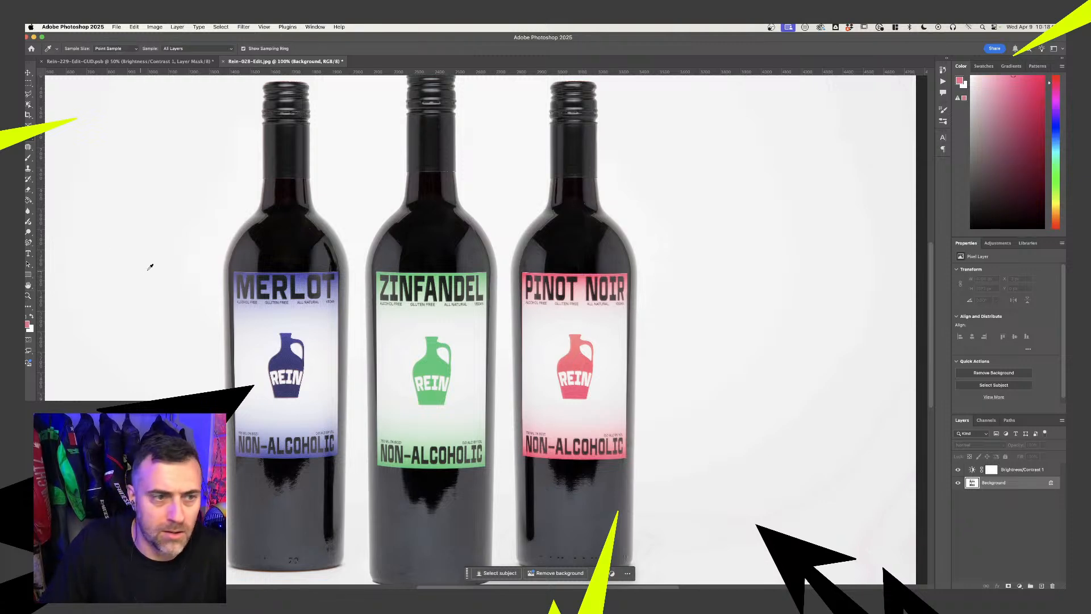
click(29, 199)
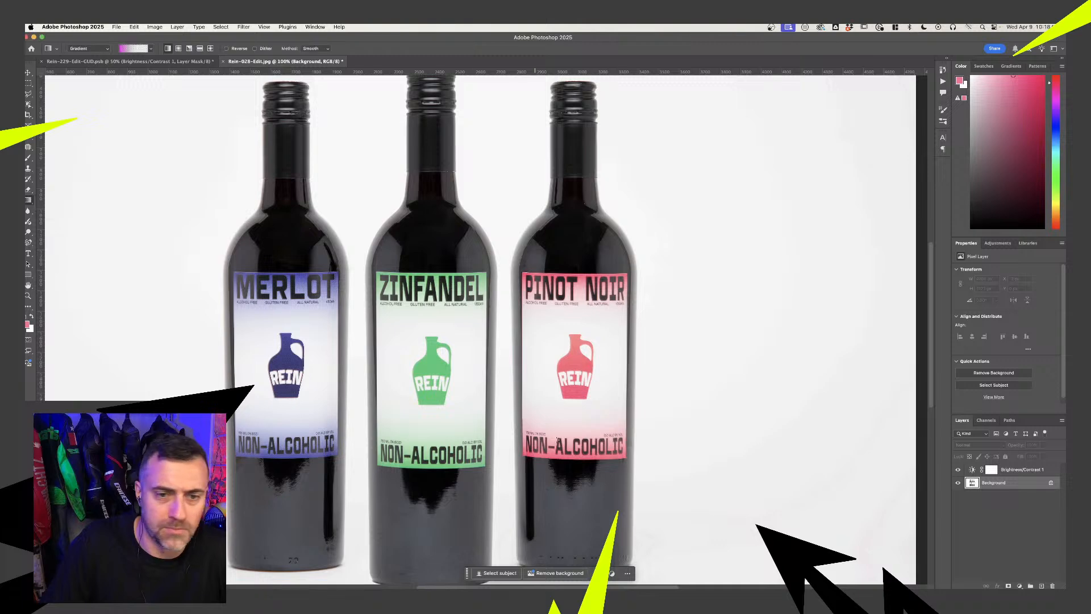
Try drawing a linear gradient upward from the photo's lower edge with the current purple gradient, and undo it
key(super+0)
scroll(545, 440, down, 2)
drag(558, 527, 557, 345)
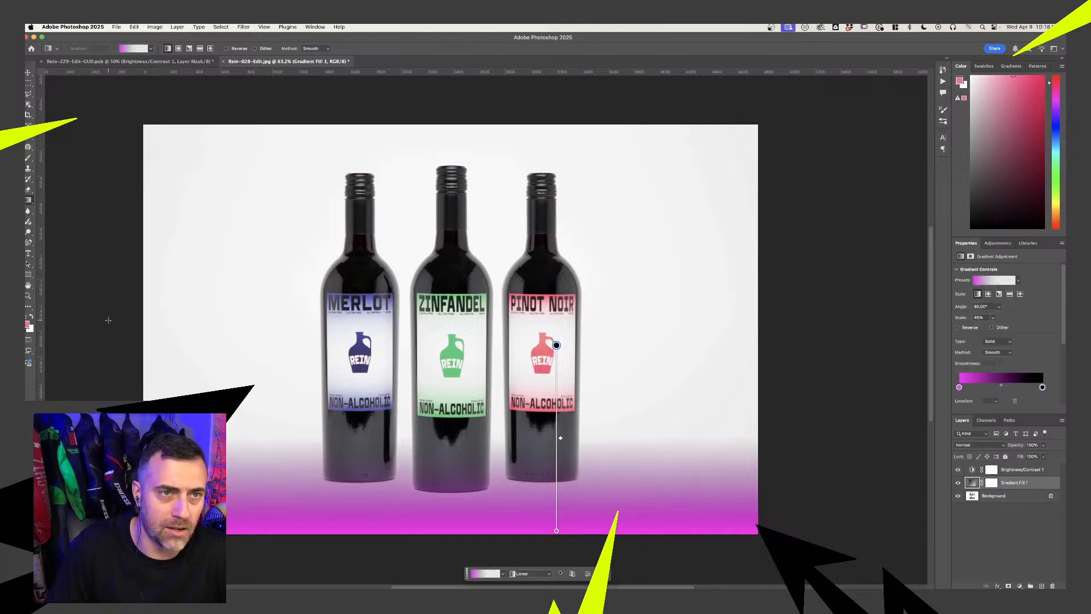
key(super+z)
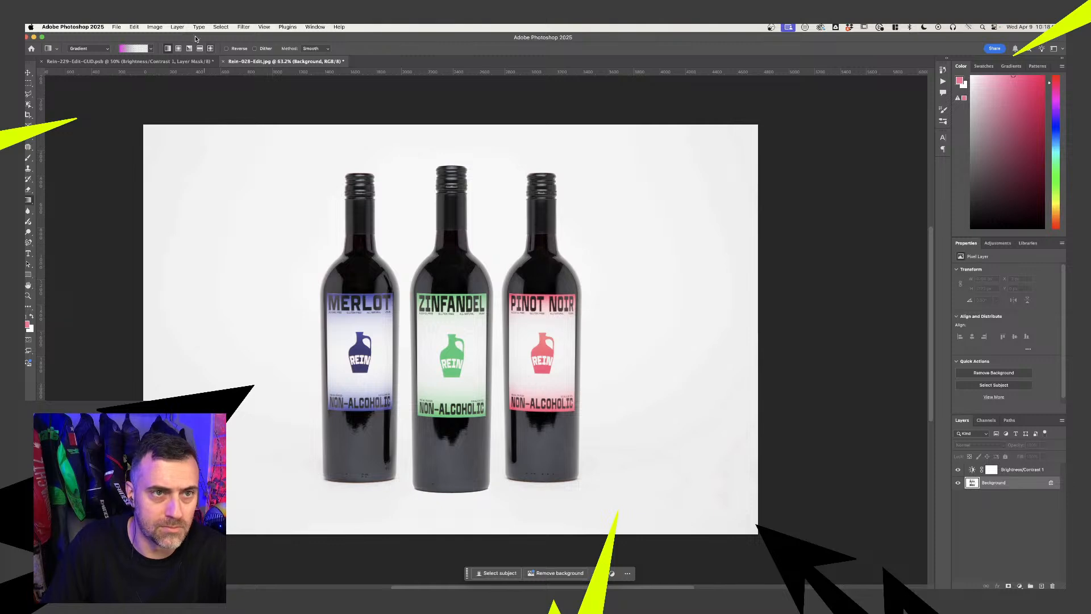
Choose the pink-to-transparent gradient from the Basics presets and draw it from near the photo's lower edge up to the bottom of the labels
click(150, 51)
click(92, 63)
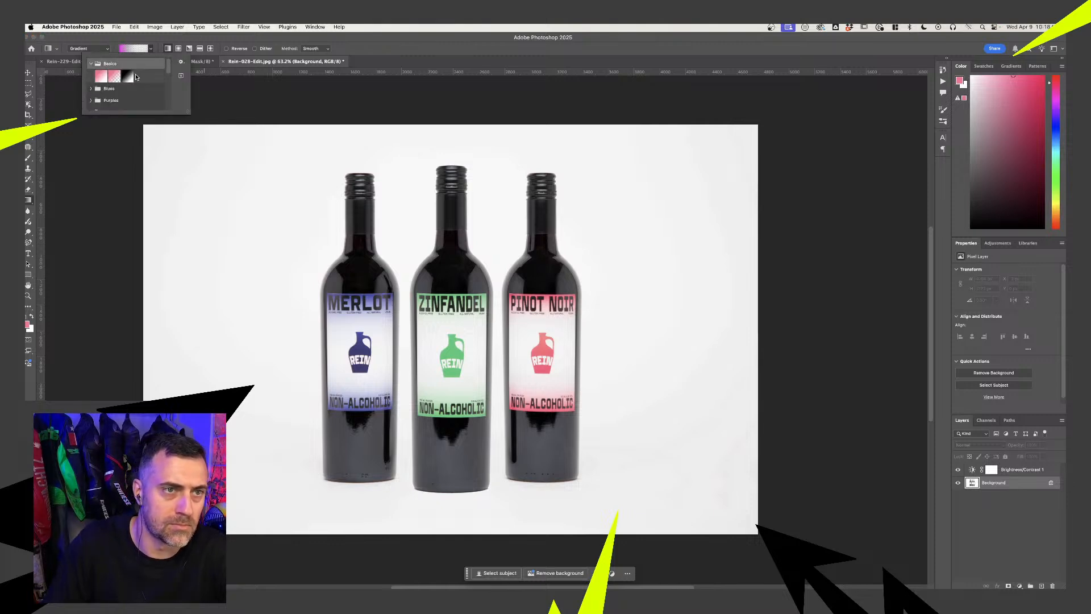
click(114, 76)
click(226, 43)
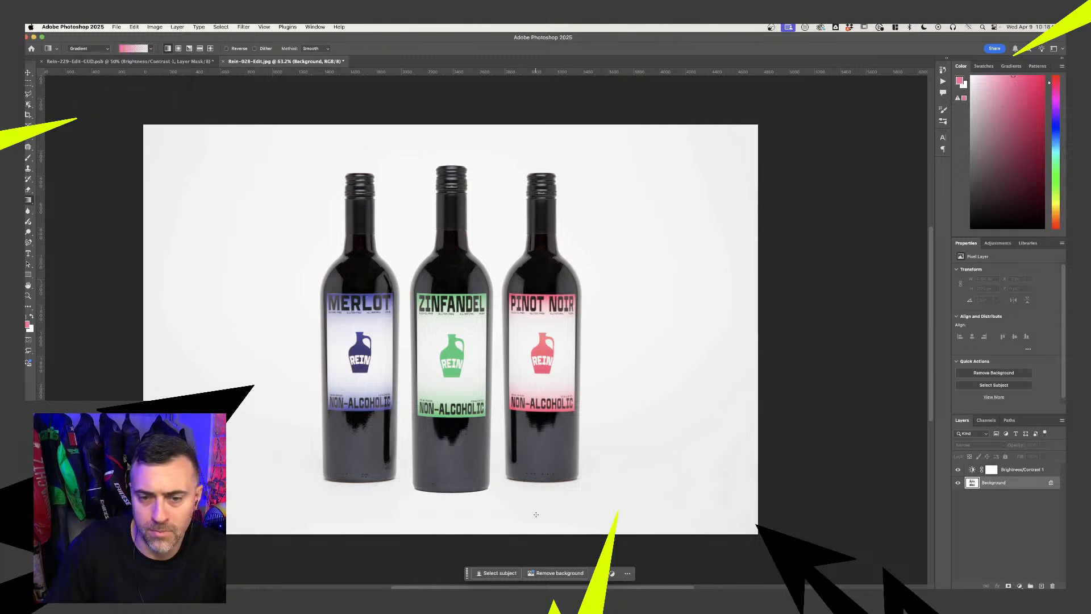
drag(536, 514, 536, 409)
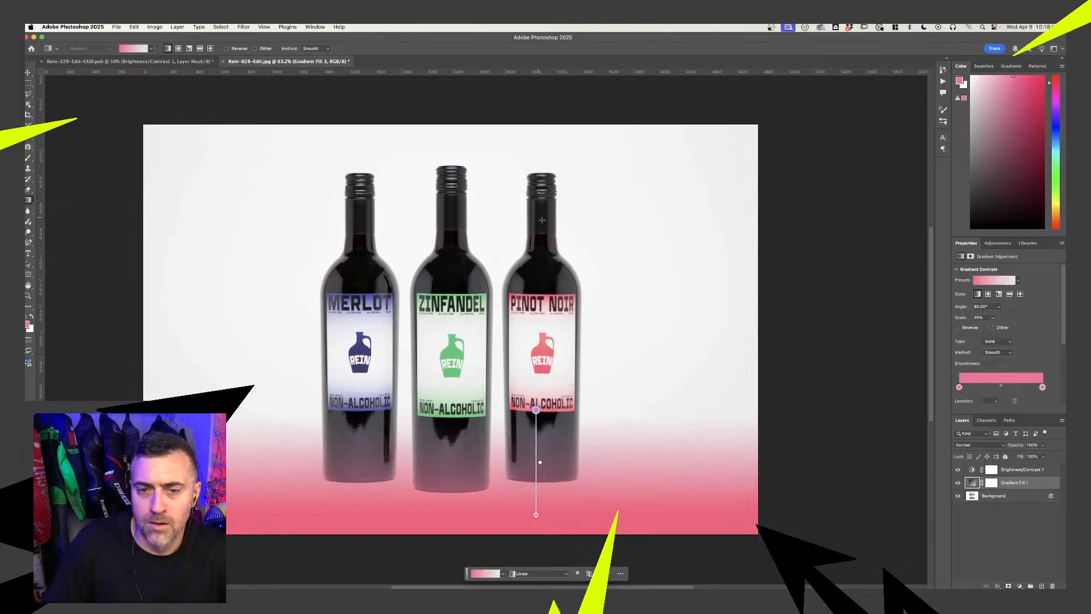
Add a new layer above the lower gradient and draw a second pink gradient from the photo's upper edge down to the bottle necks
drag(532, 129, 532, 207)
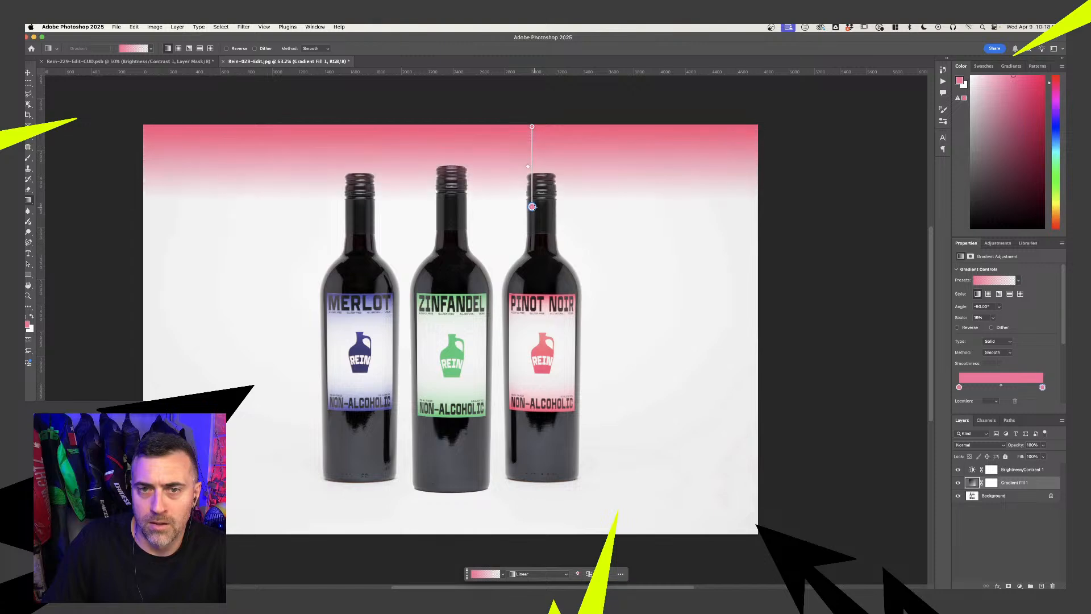
key(super+z)
click(1042, 585)
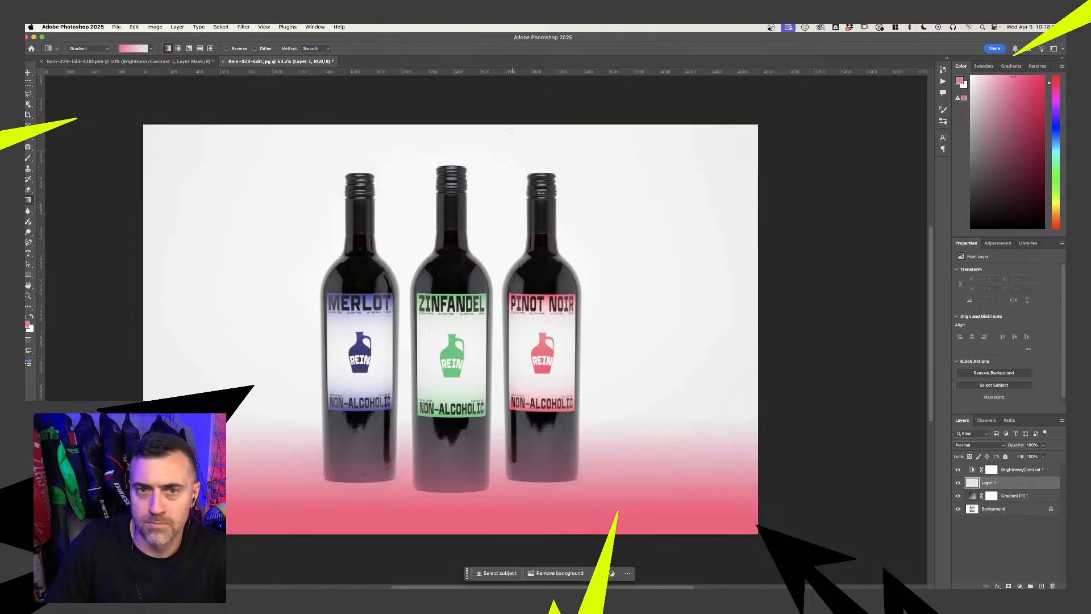
drag(519, 127, 519, 223)
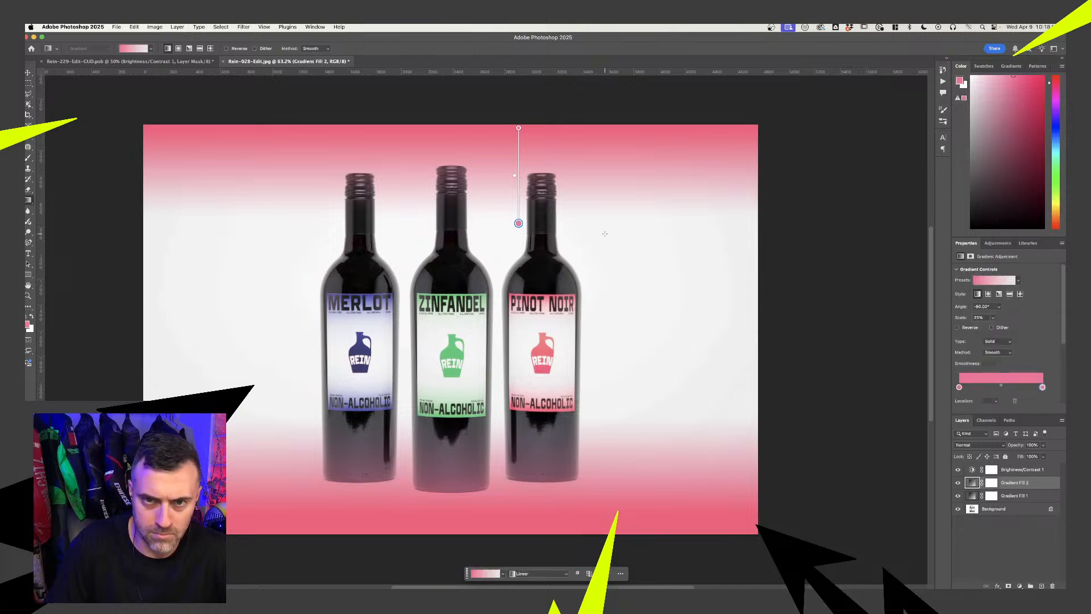
key(Return)
click(434, 391)
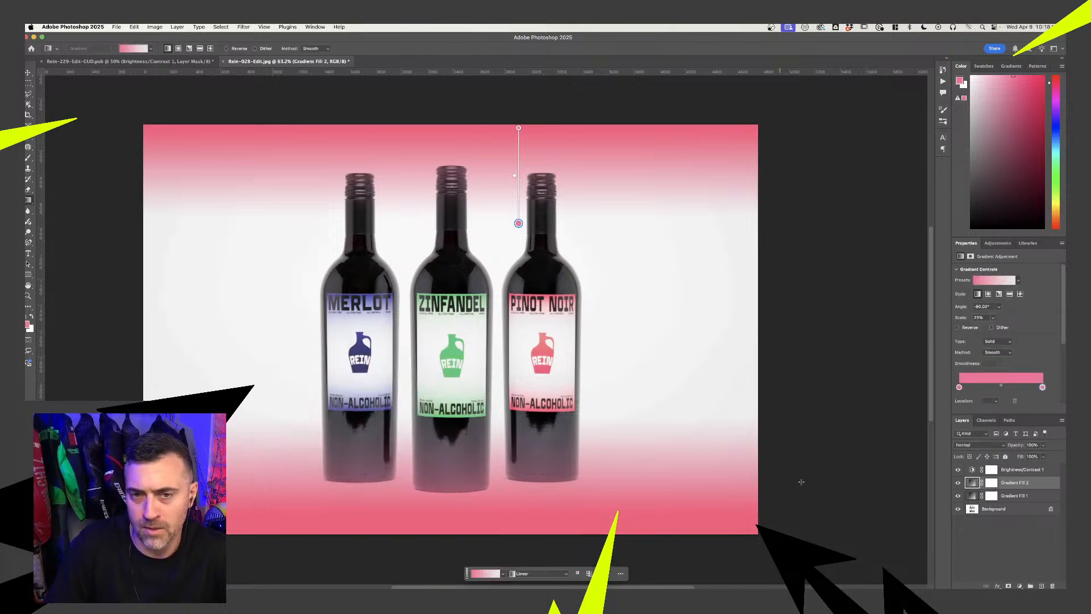
Rename both gradient fill layers, the lower-edge one and the upper-edge one, as Pink
shift+click(1026, 496)
double_click(1025, 497)
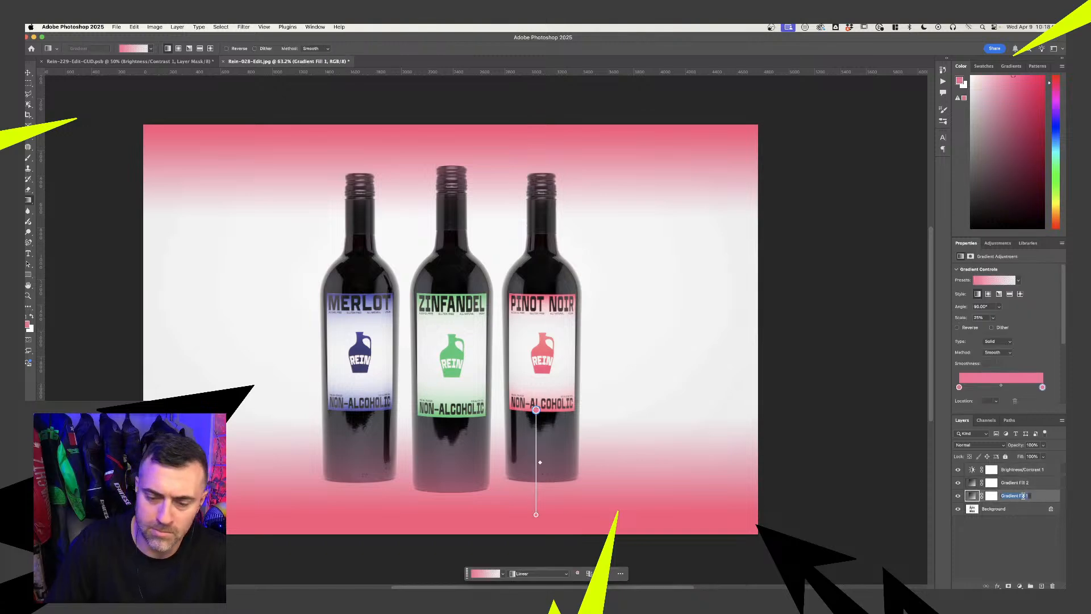
text(Pink)
key(Return)
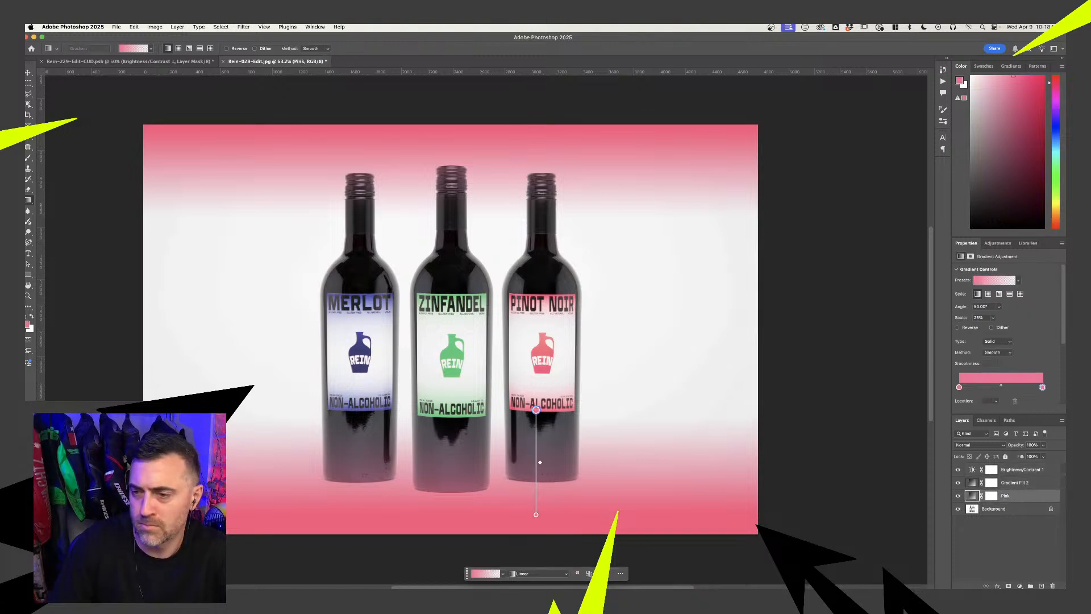
double_click(1009, 483)
text(Pink)
key(Return)
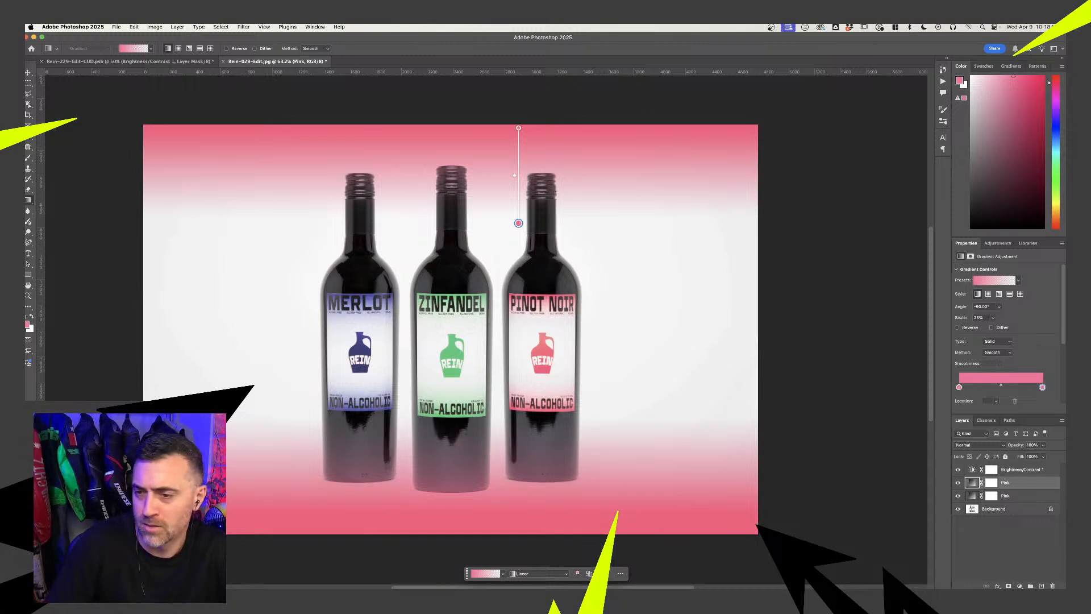
Group the two Pink gradient layers, name the group Pink, and compare the photo with and without it
click(1026, 497)
click(1029, 484)
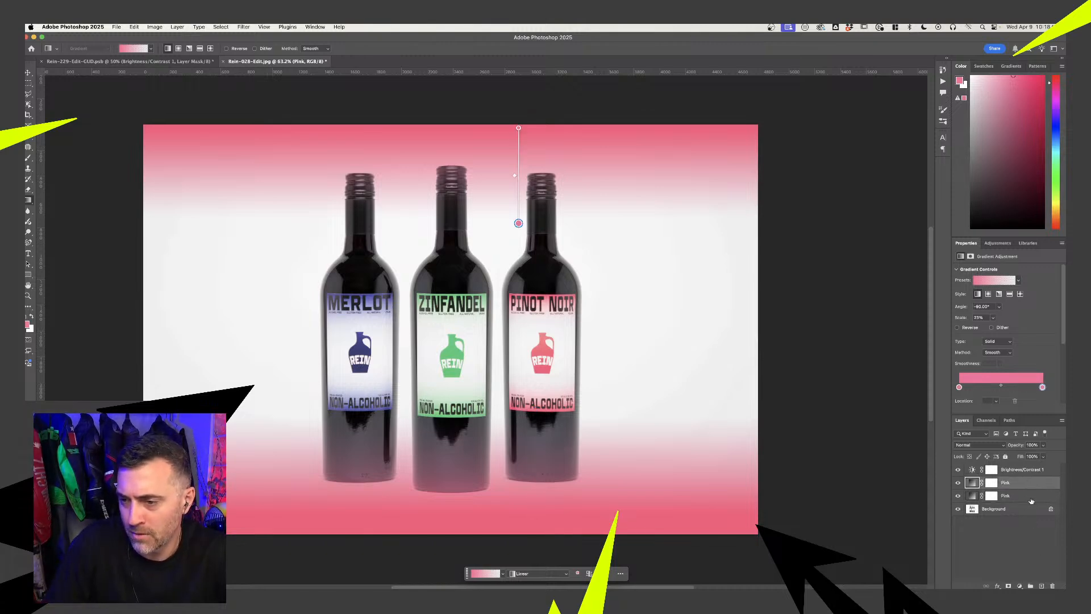
shift+click(1025, 496)
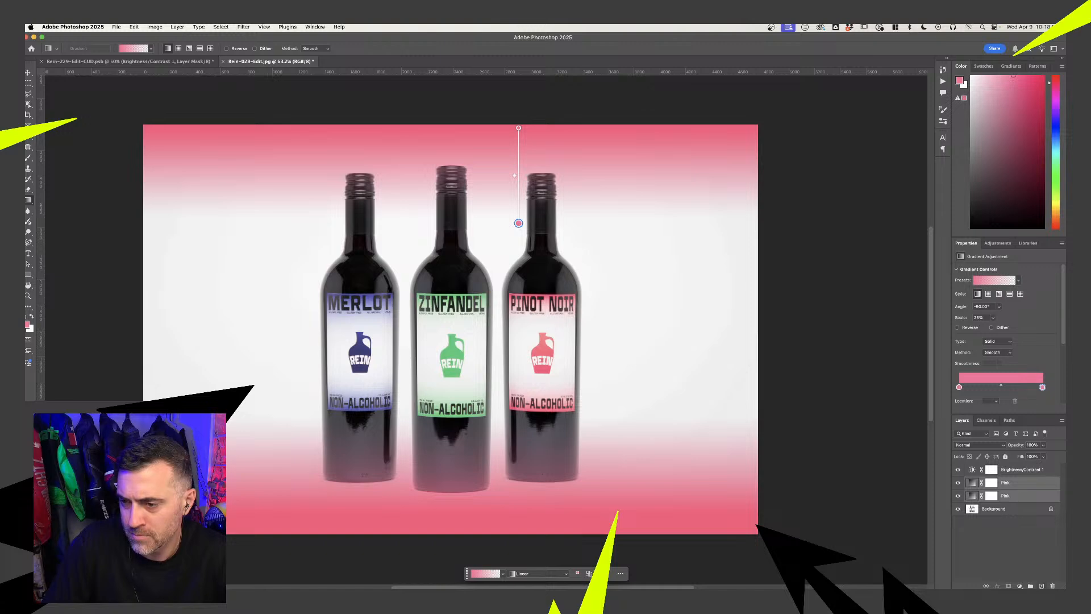
key(super+g)
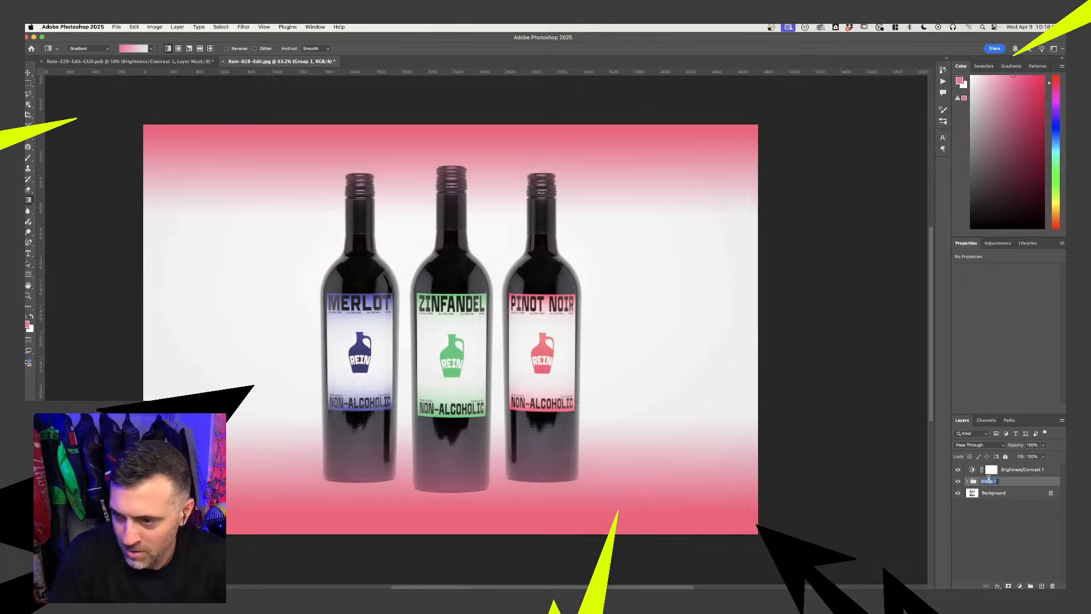
text(Pink)
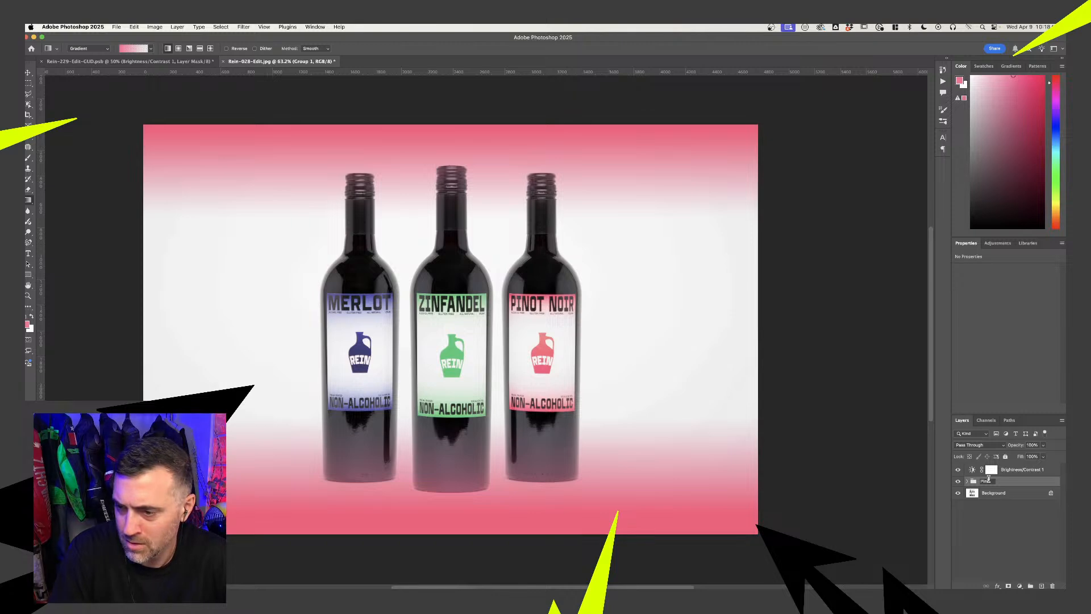
key(Return)
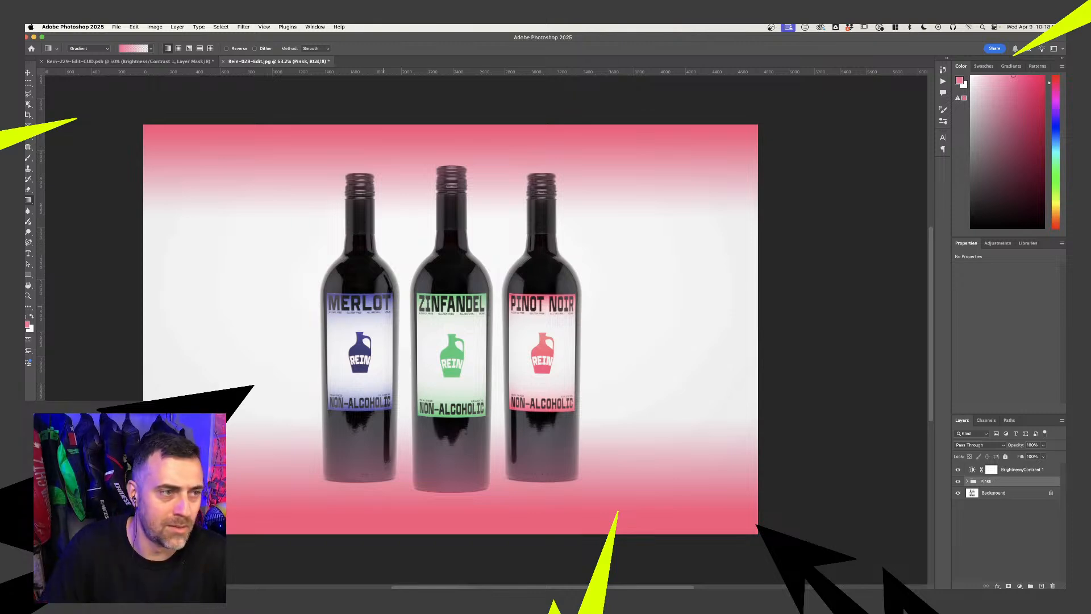
click(958, 481)
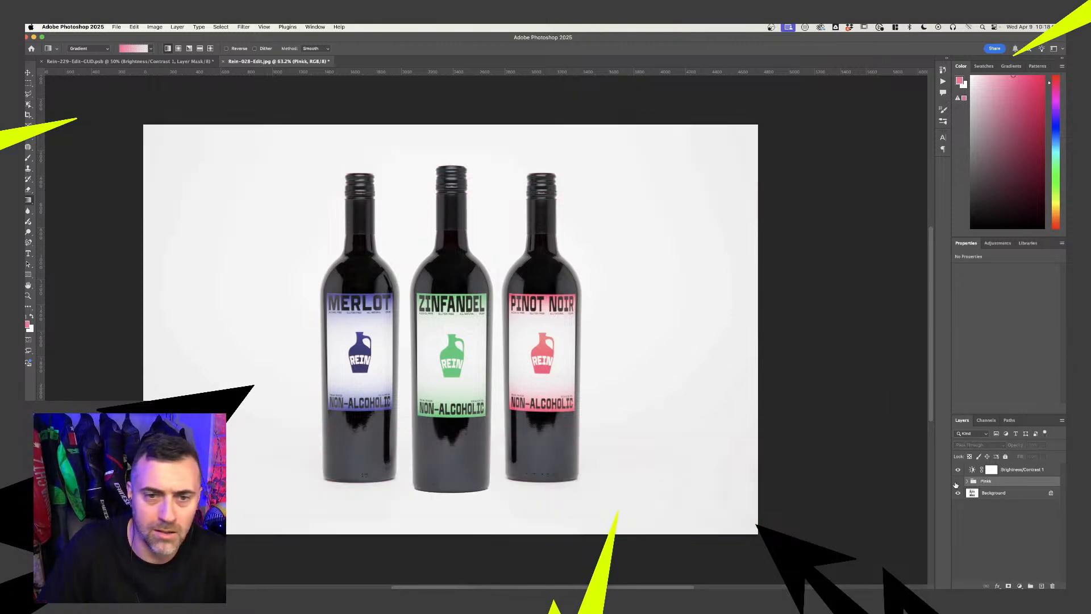
click(958, 481)
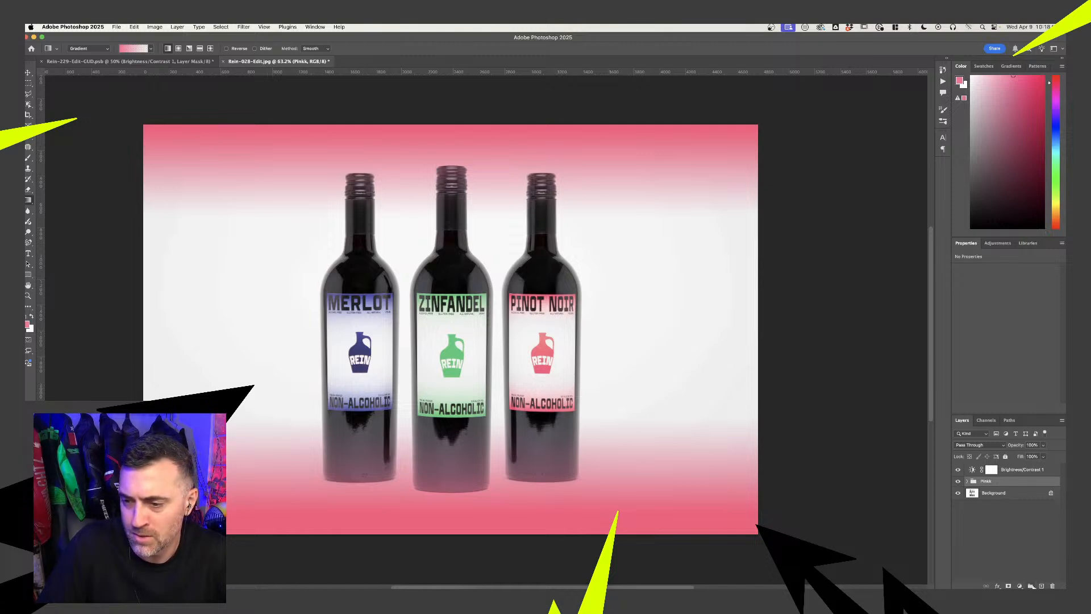
Add a new layer above the pink group and sample the green from the top of the Zinfandel label
key(super+shift+alt+n)
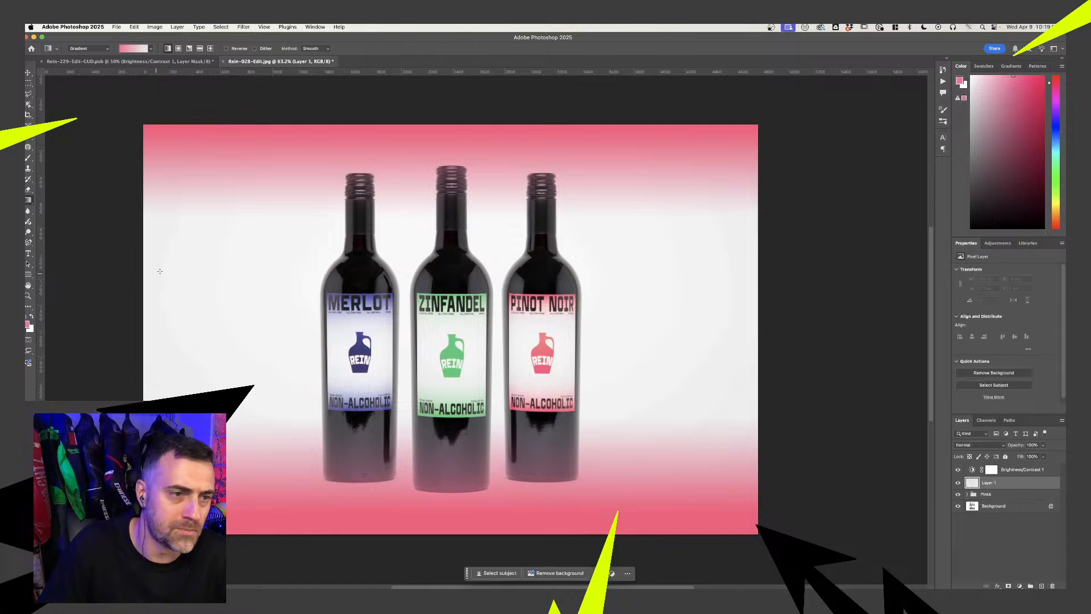
key(i)
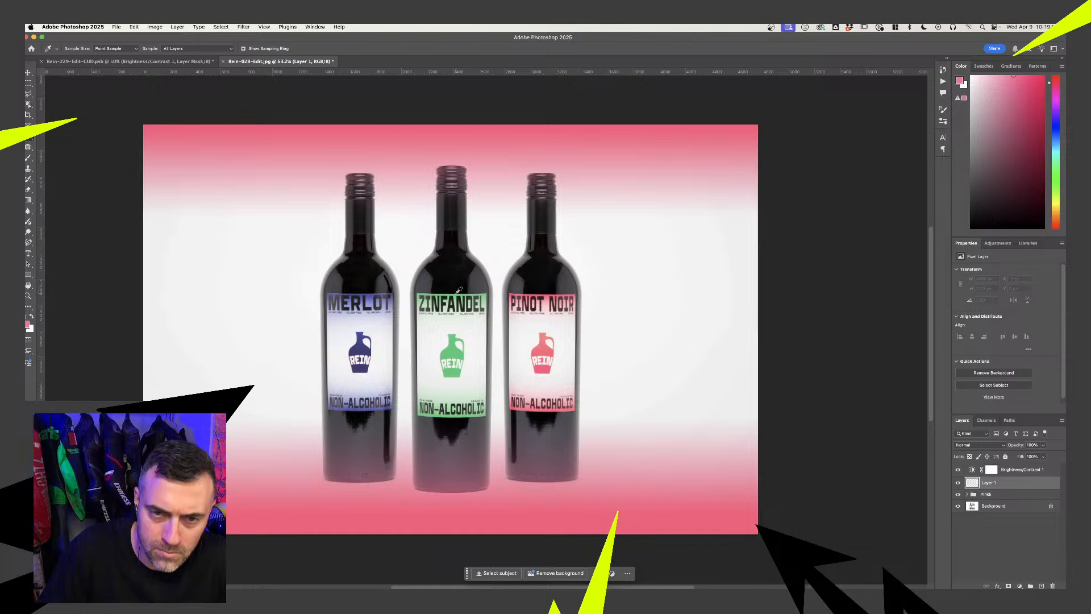
click(457, 293)
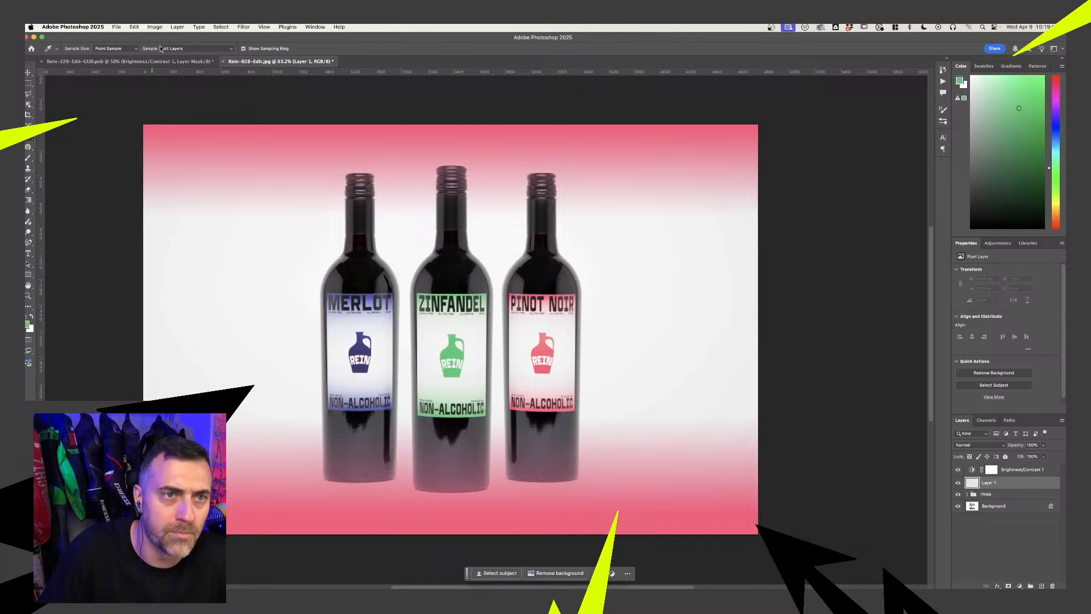
Draw green-to-transparent gradients from the photo's upper edge to the bottle necks and, on another new layer, from its lower edge to the labels
click(28, 199)
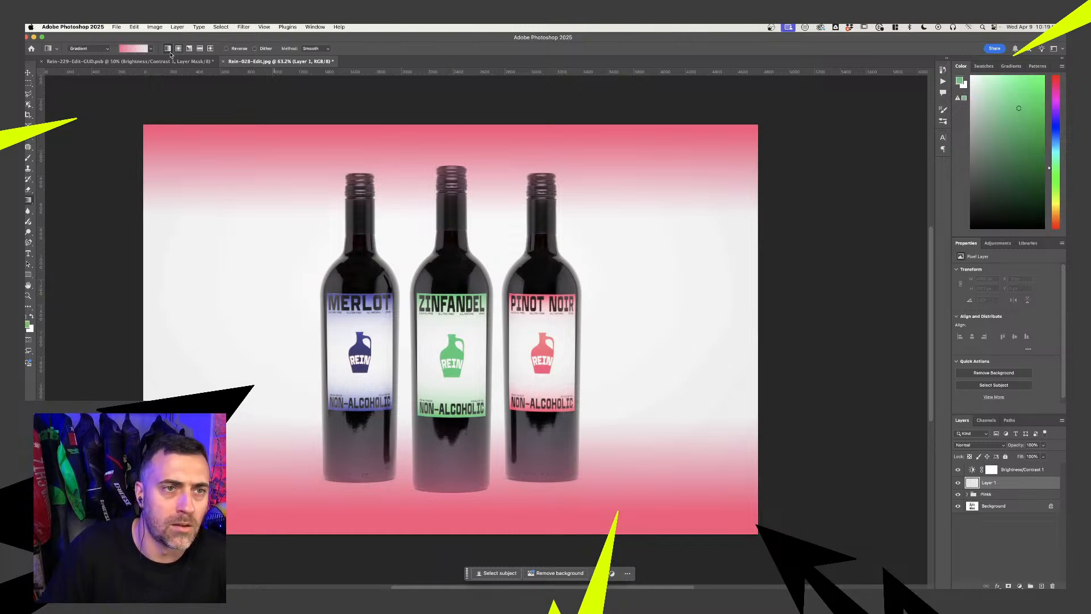
click(153, 50)
click(109, 78)
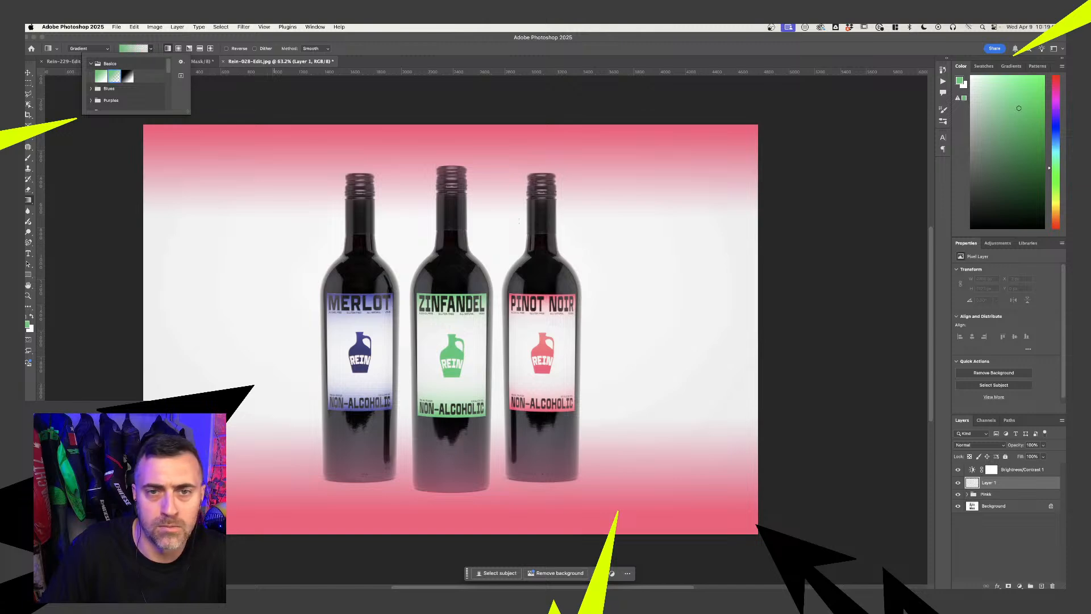
drag(448, 125, 448, 213)
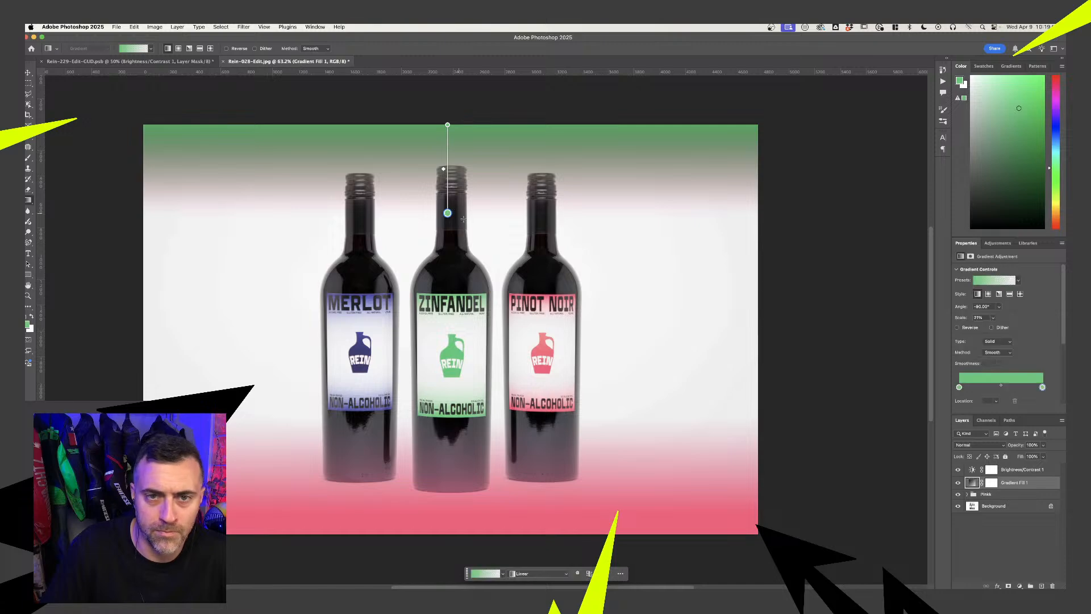
click(1041, 586)
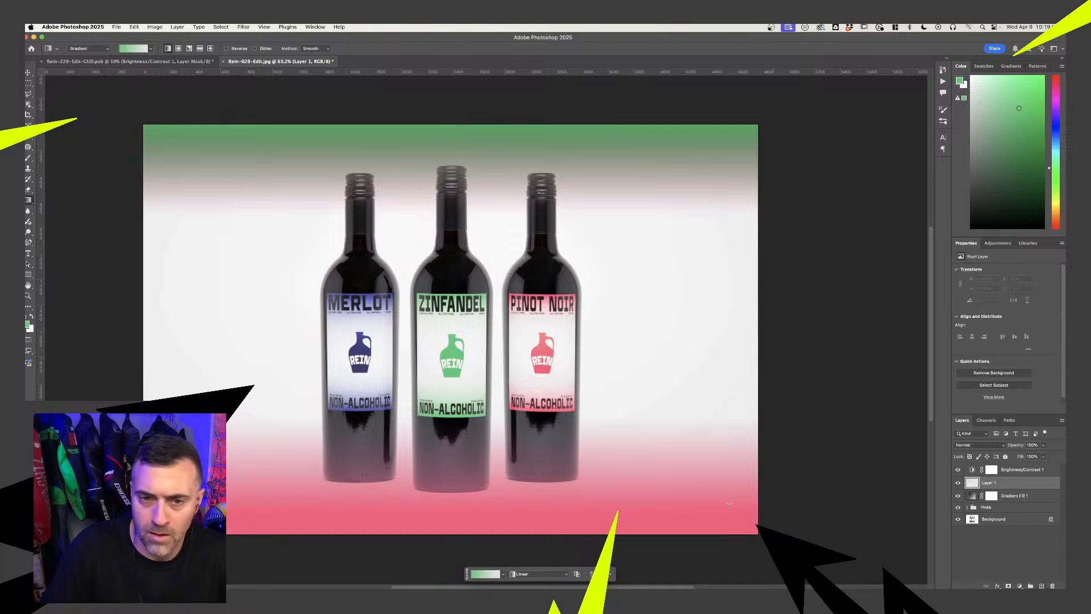
drag(448, 533, 461, 427)
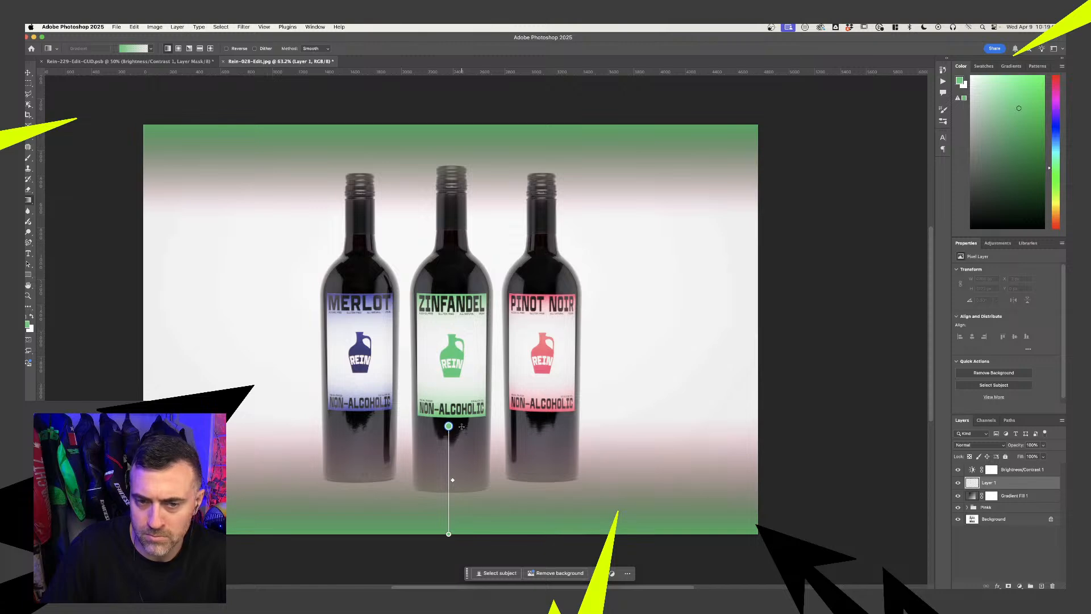
Group the two green gradient layers, name the group Green, and compare the photo with and without it
shift+click(1026, 497)
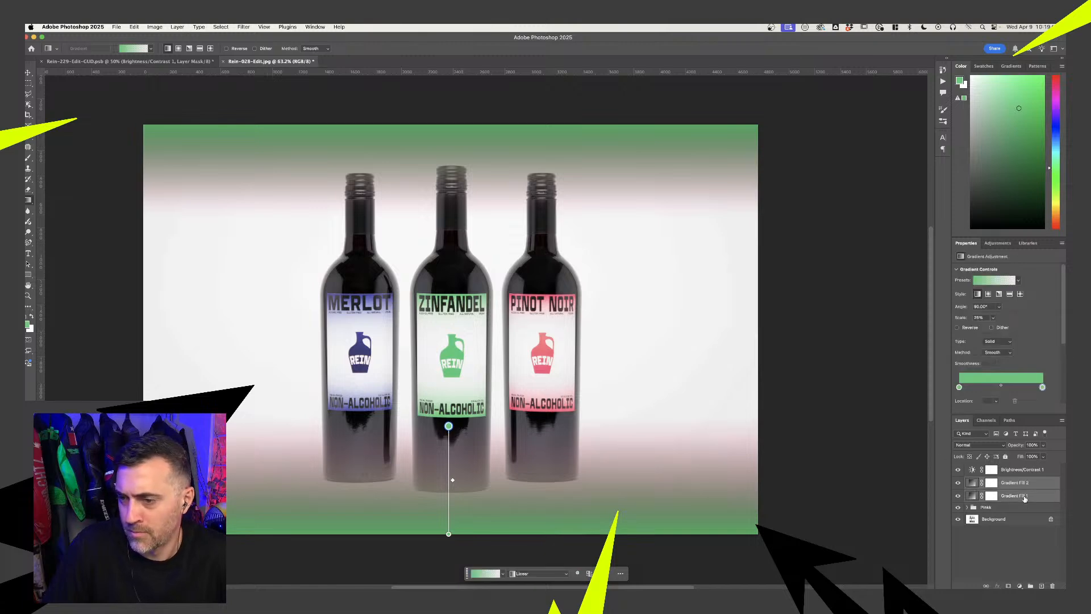
click(1030, 584)
double_click(990, 481)
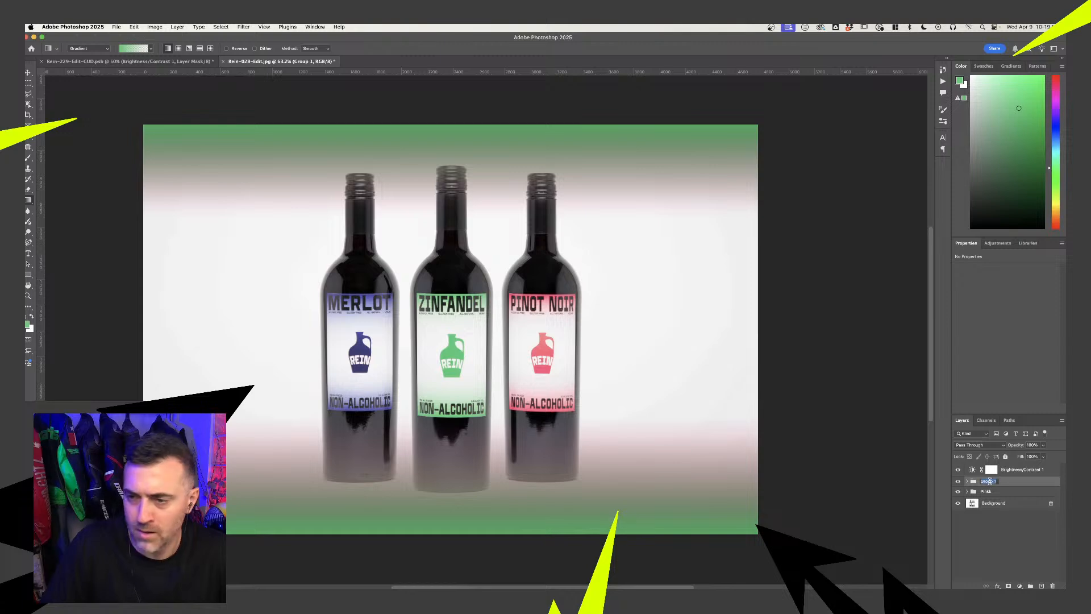
text(Green)
key(Return)
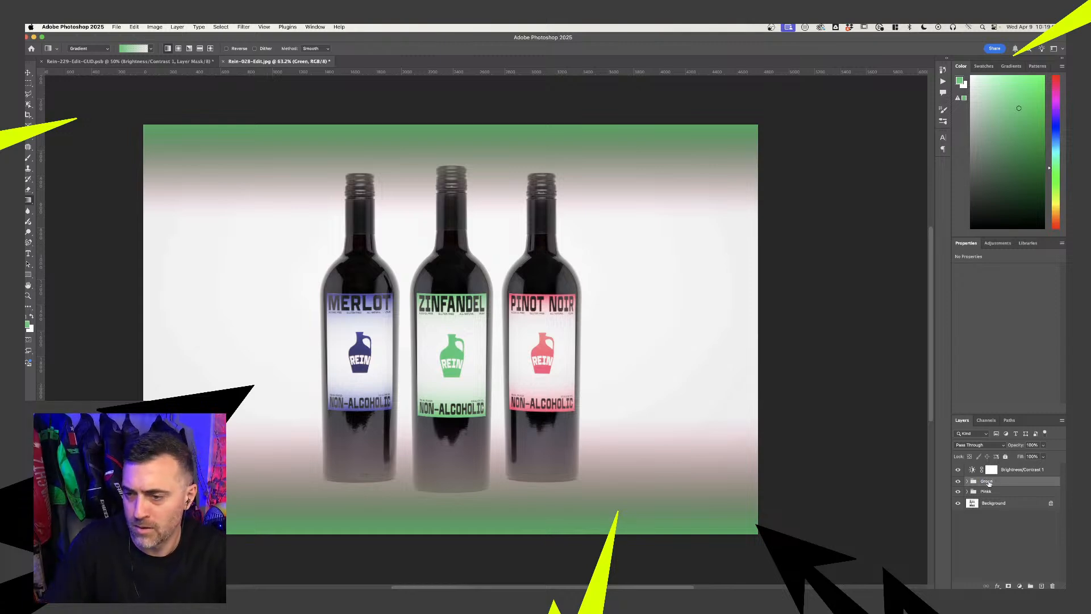
click(958, 481)
click(959, 482)
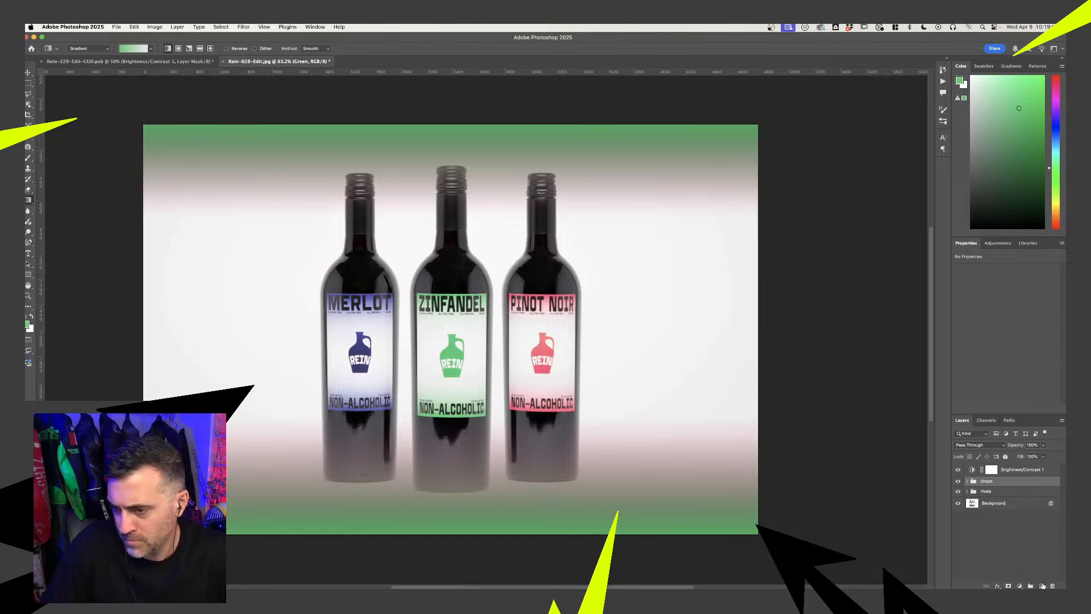
Add a new layer above the Green group and sample the blue from the top of the Merlot label
key(super+alt+shift+n)
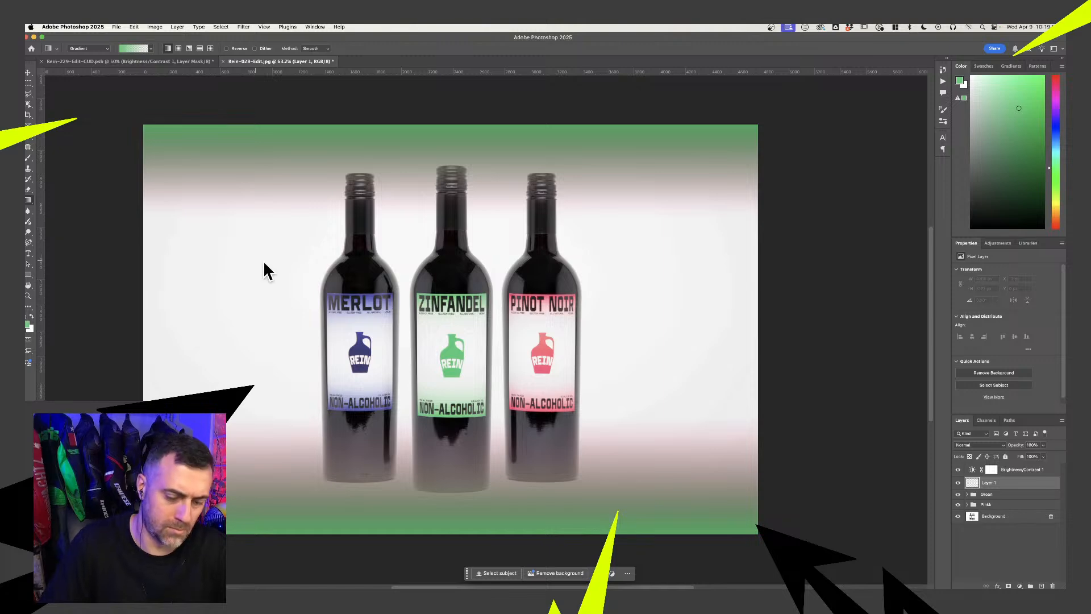
key(i)
click(359, 290)
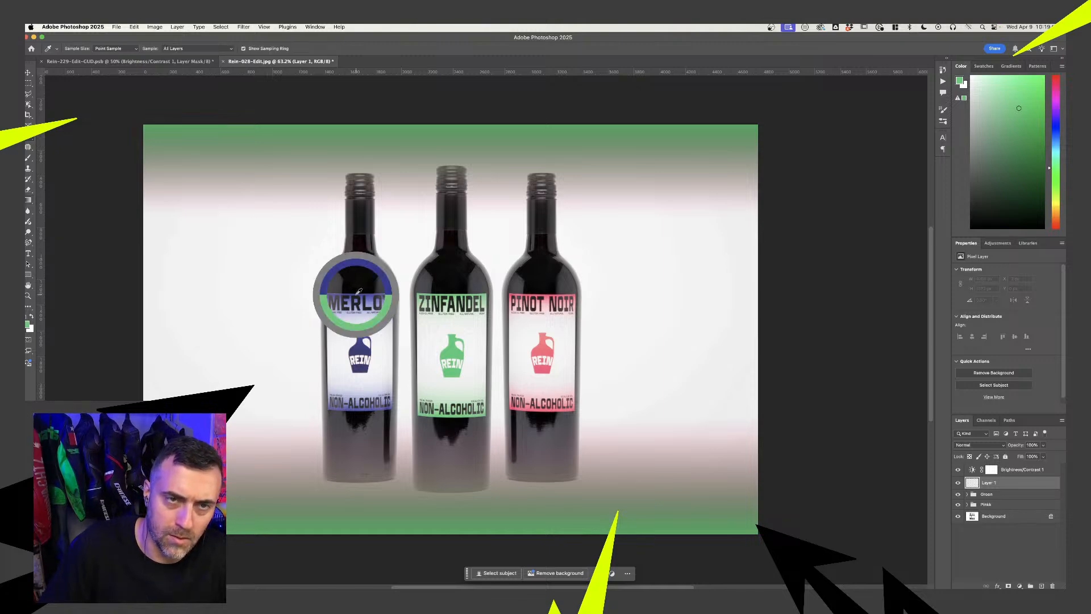
Draw blue-to-transparent gradients from the photo's upper edge to the bottle necks and, on another new layer, from its lower edge to below the labels
click(29, 201)
click(151, 48)
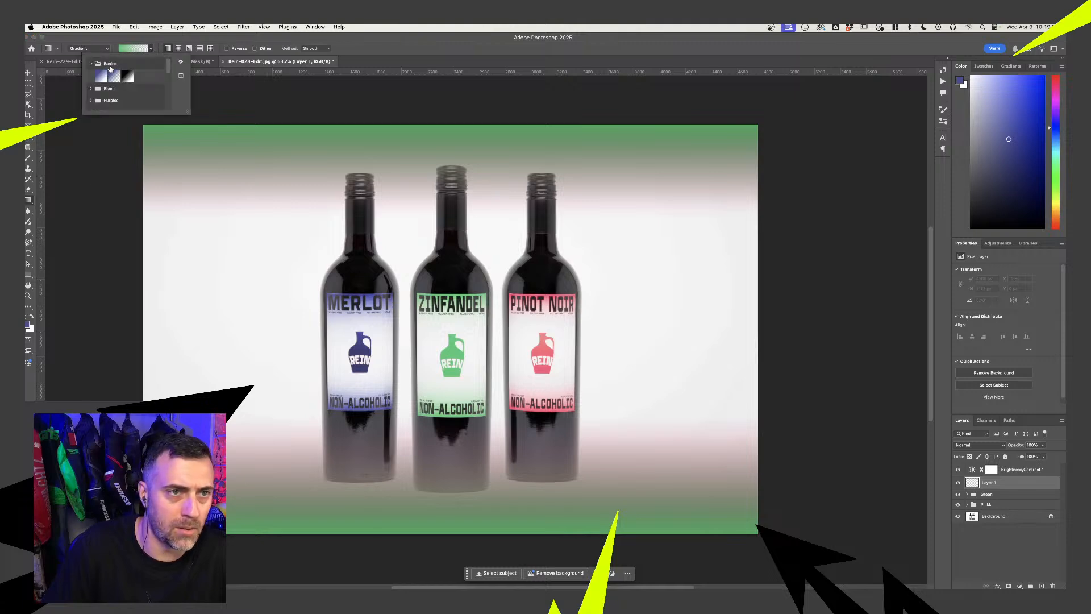
click(167, 49)
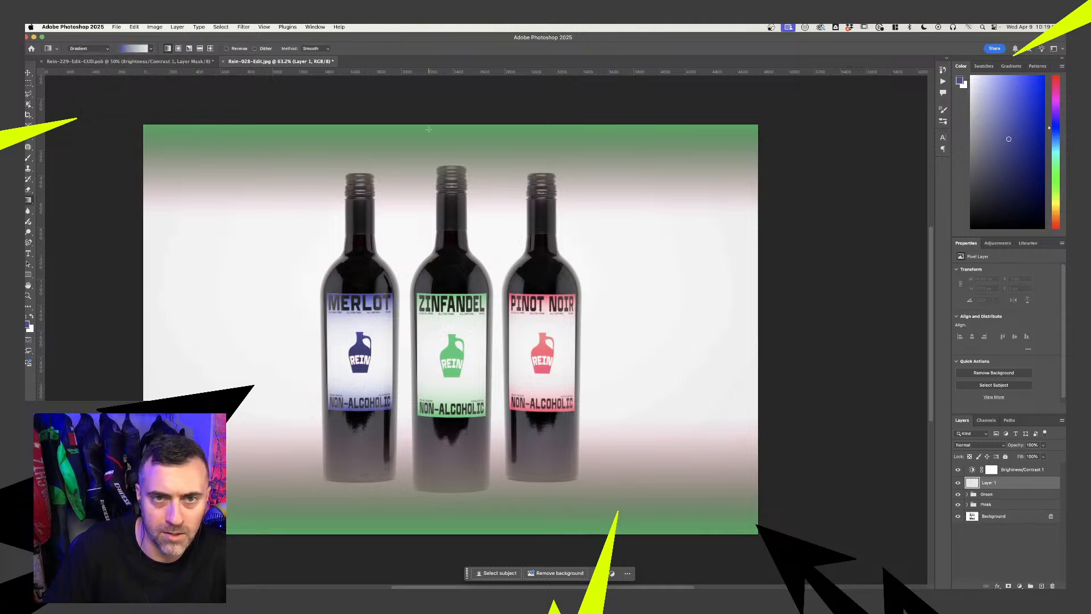
drag(429, 129, 428, 204)
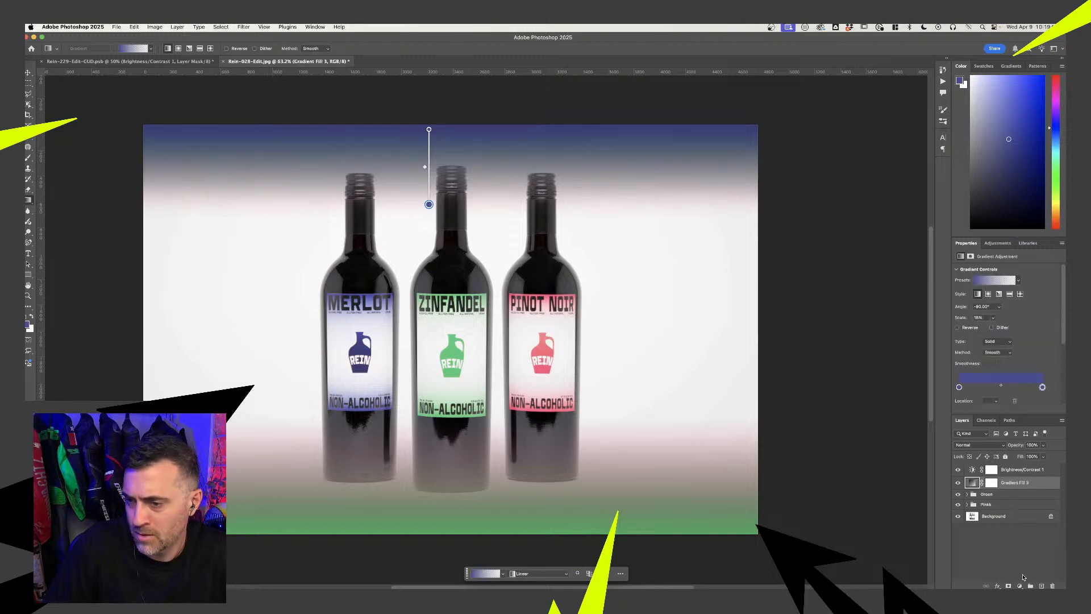
click(1042, 586)
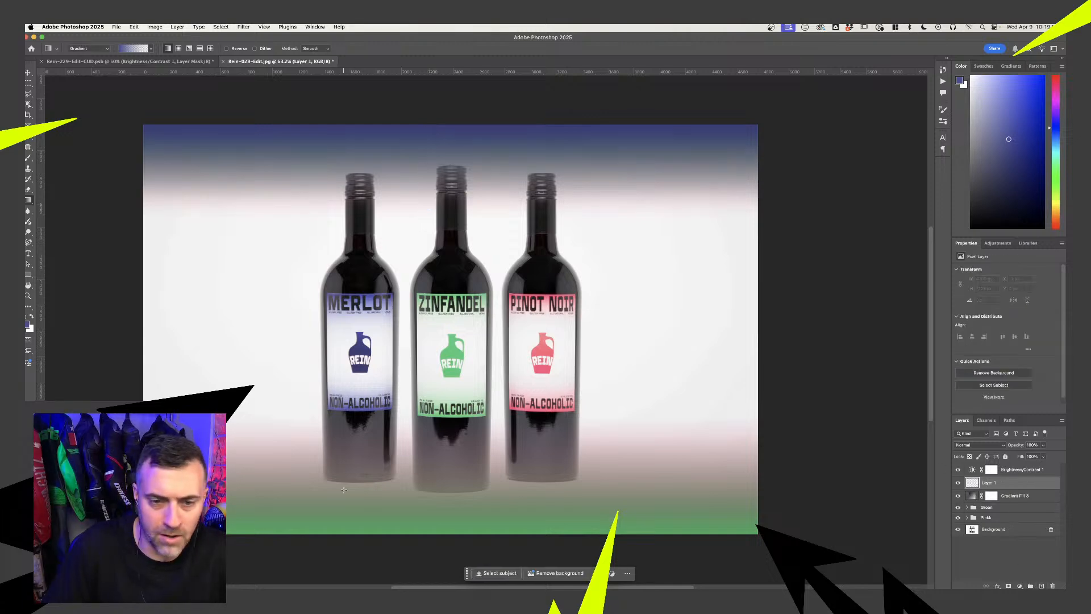
drag(388, 532, 389, 432)
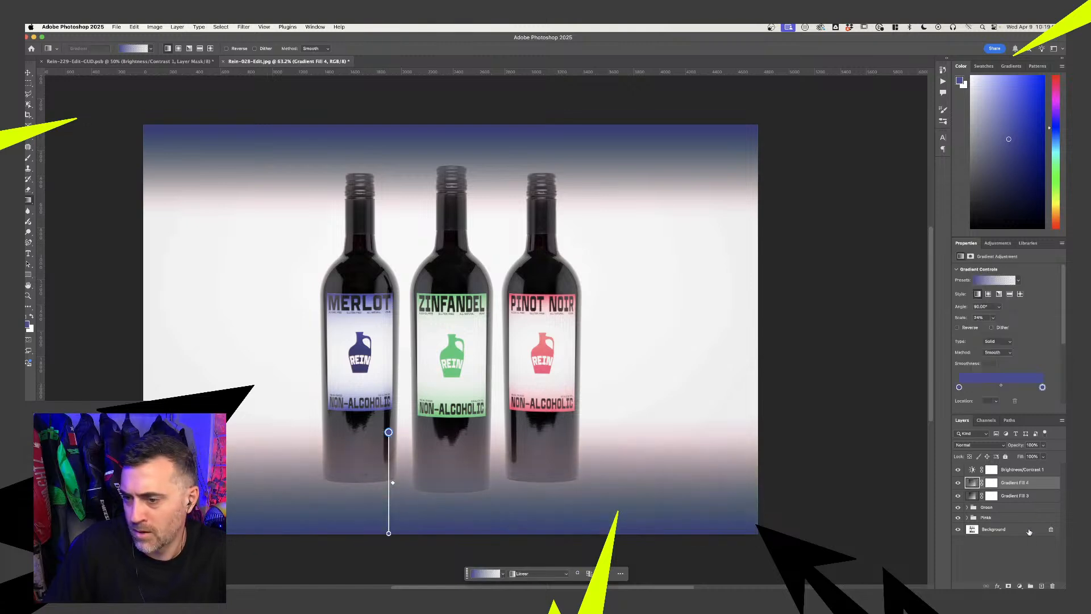
Group the two blue gradient layers and name the group Blue
click(1028, 585)
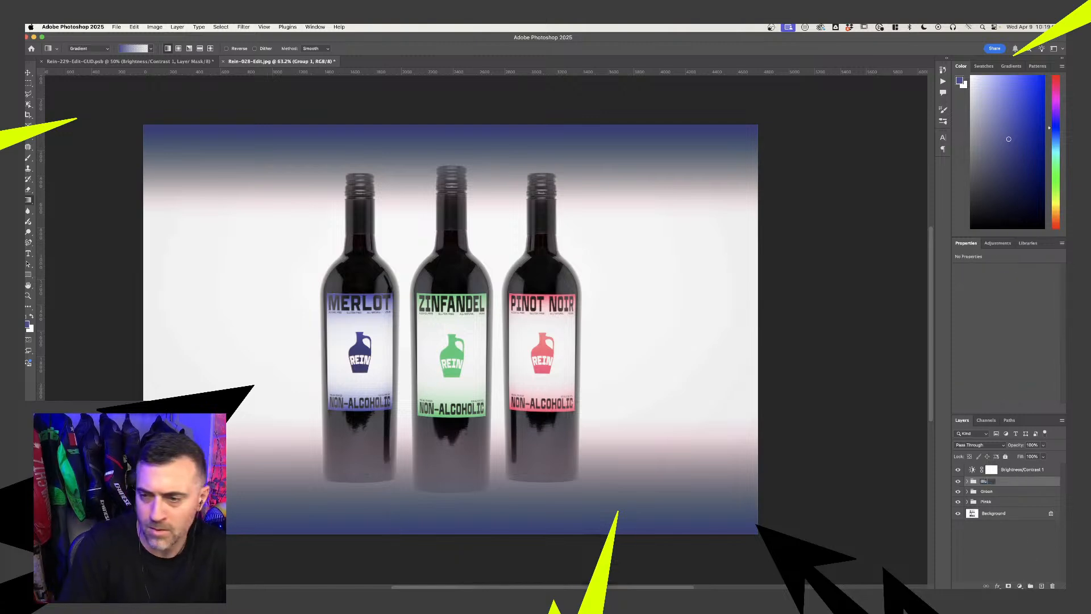
key(Return)
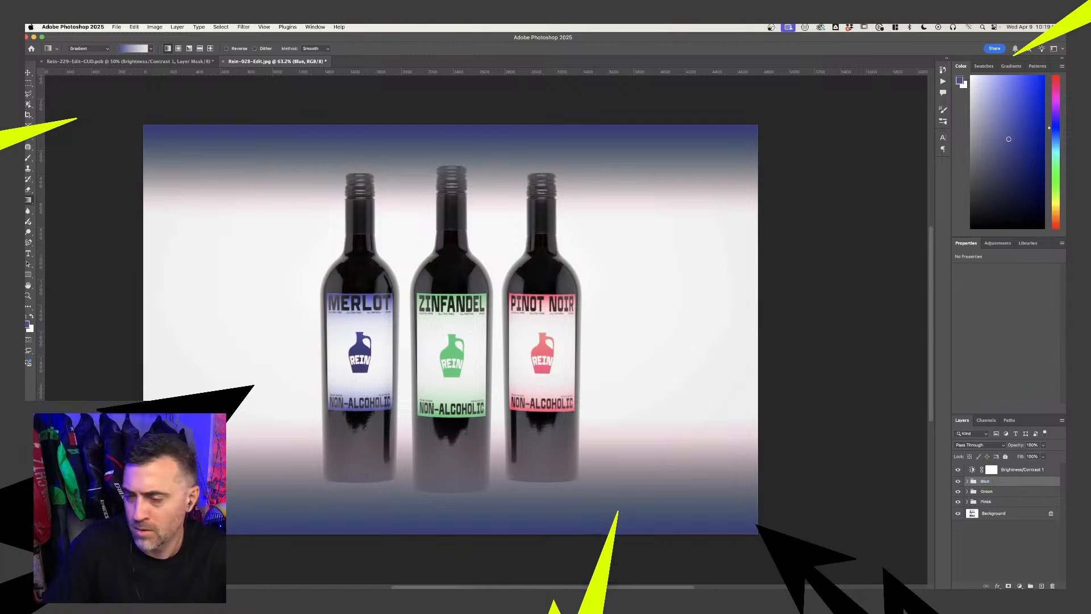
shift+click(998, 501)
Add a layer mask to the Blue group and select the photo's full height from beside the Merlot bottle across the other two bottles
click(997, 482)
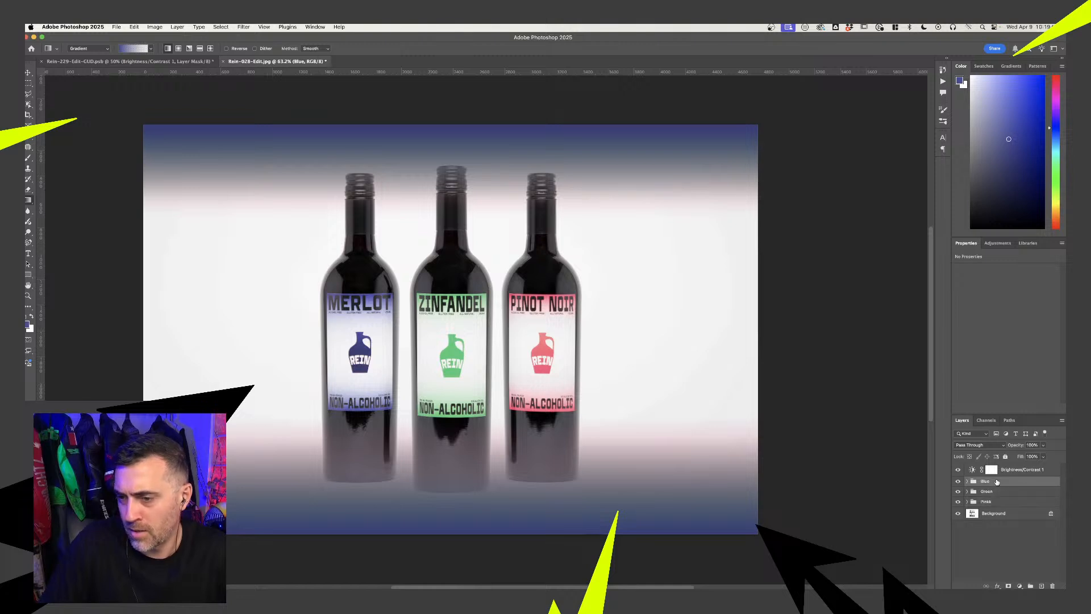
click(1010, 586)
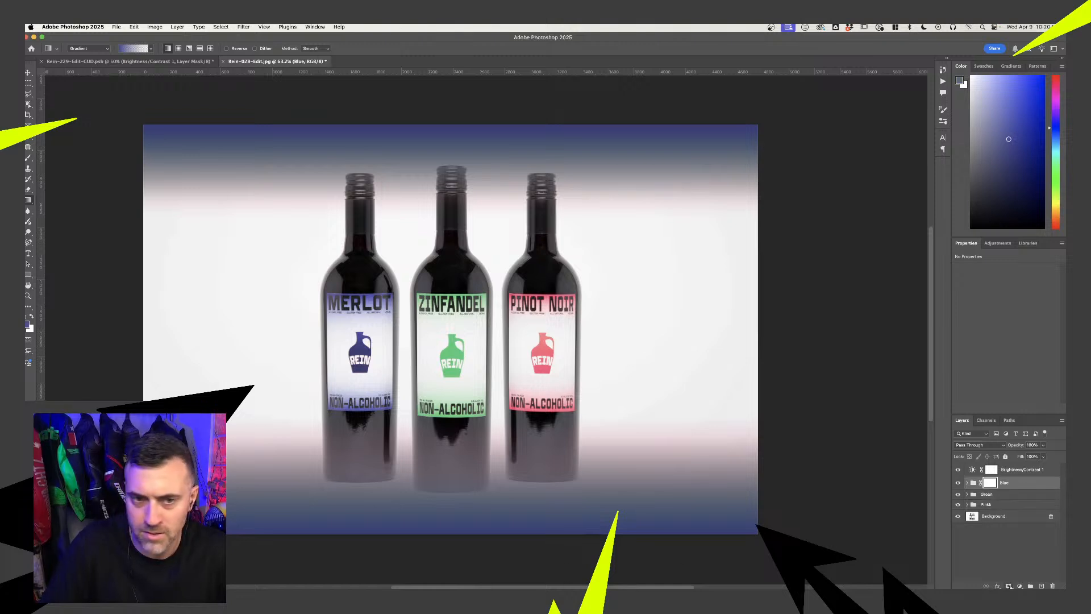
click(28, 83)
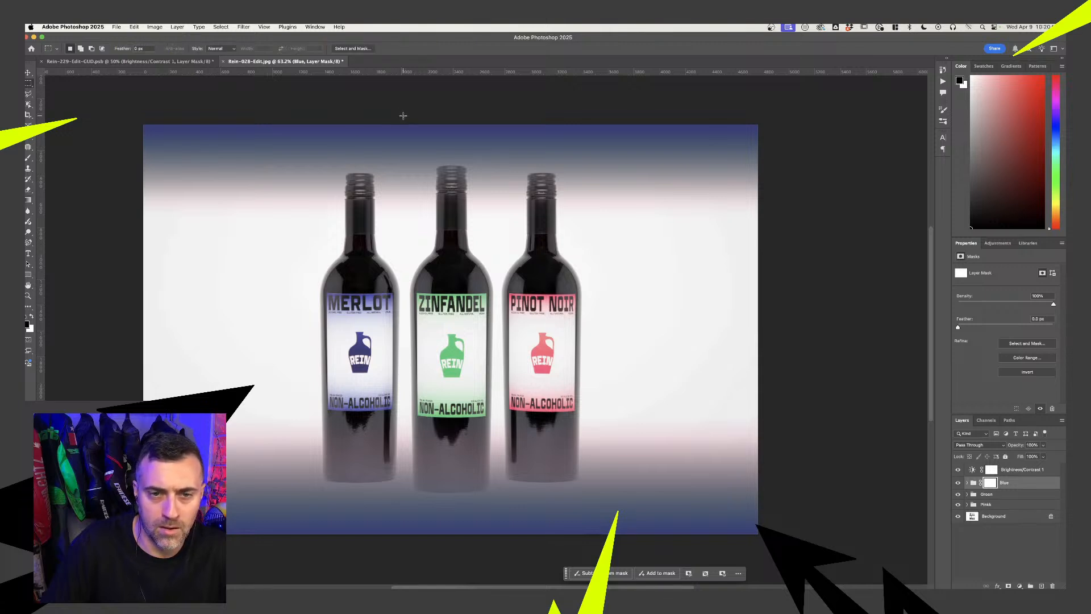
drag(403, 116, 846, 570)
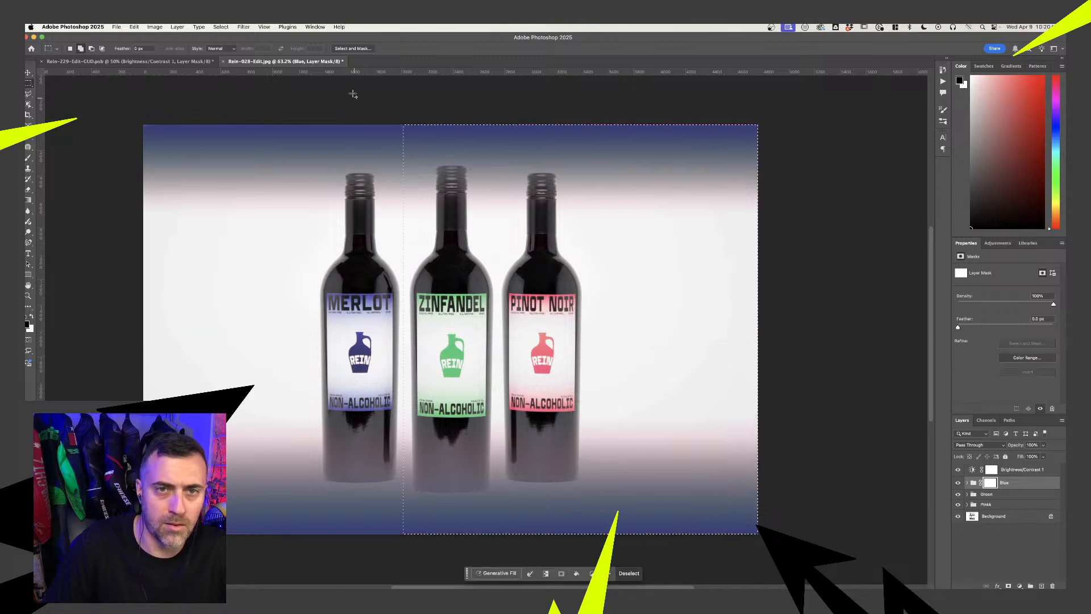
drag(353, 96, 353, 326)
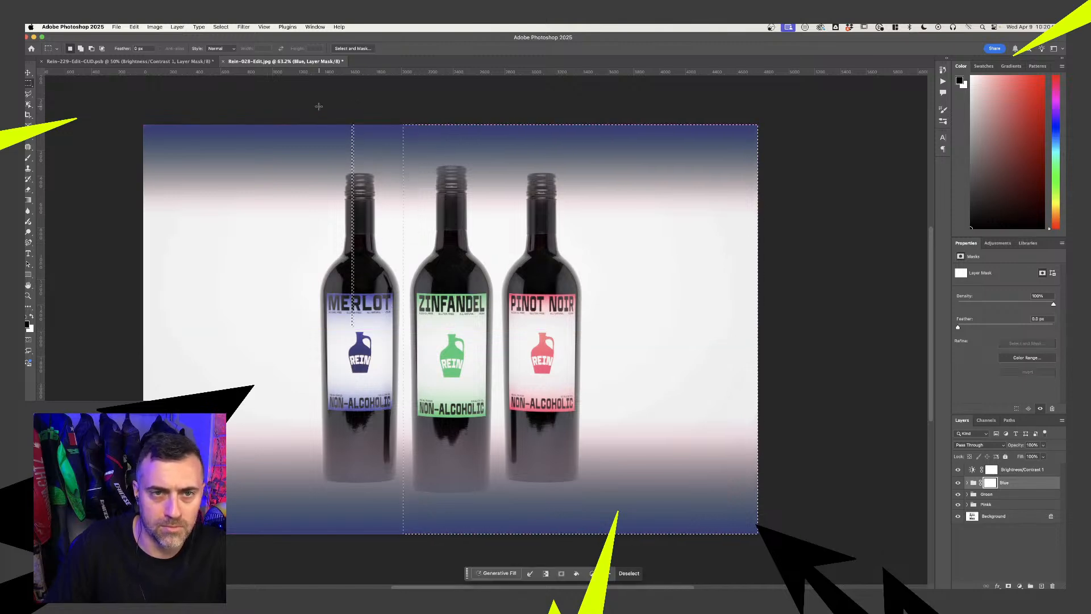
drag(319, 106, 404, 566)
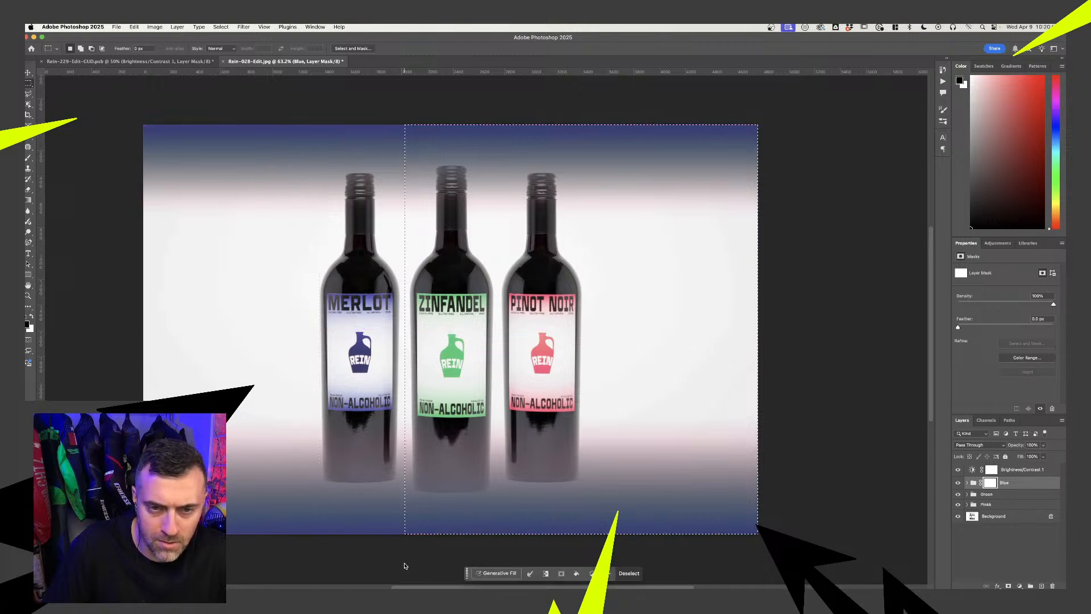
Trim the selection to the strip around the Zinfandel bottle and mask the Green group to it
drag(767, 565, 498, 110)
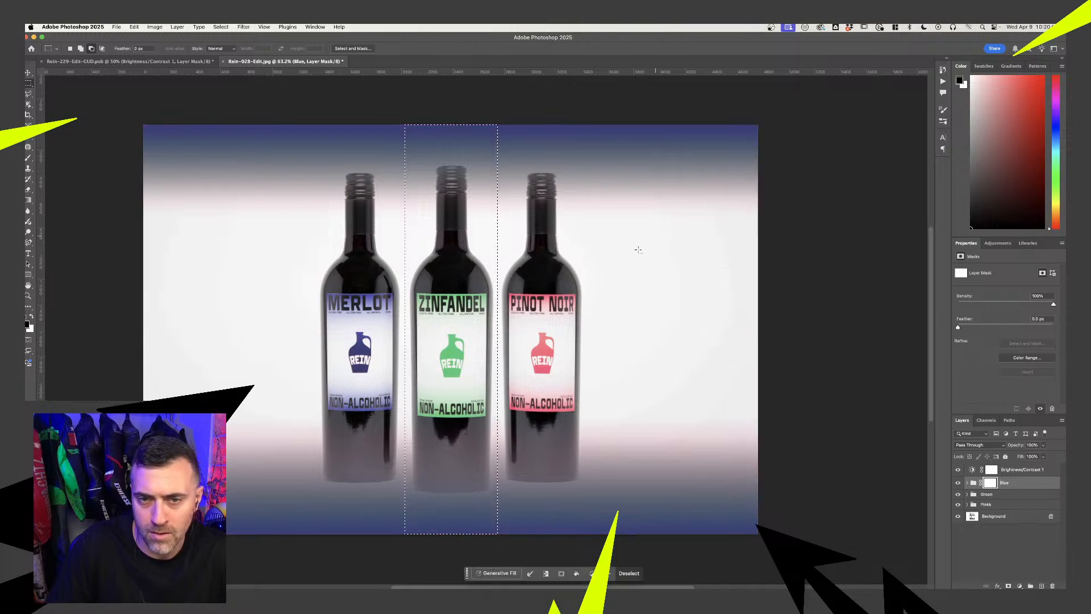
click(1001, 494)
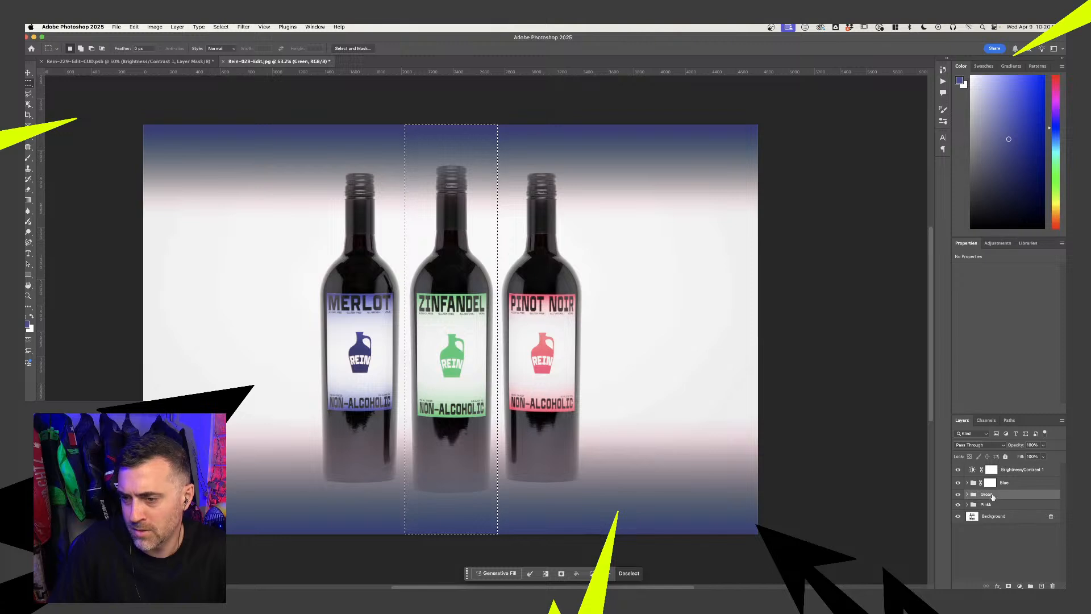
click(1008, 586)
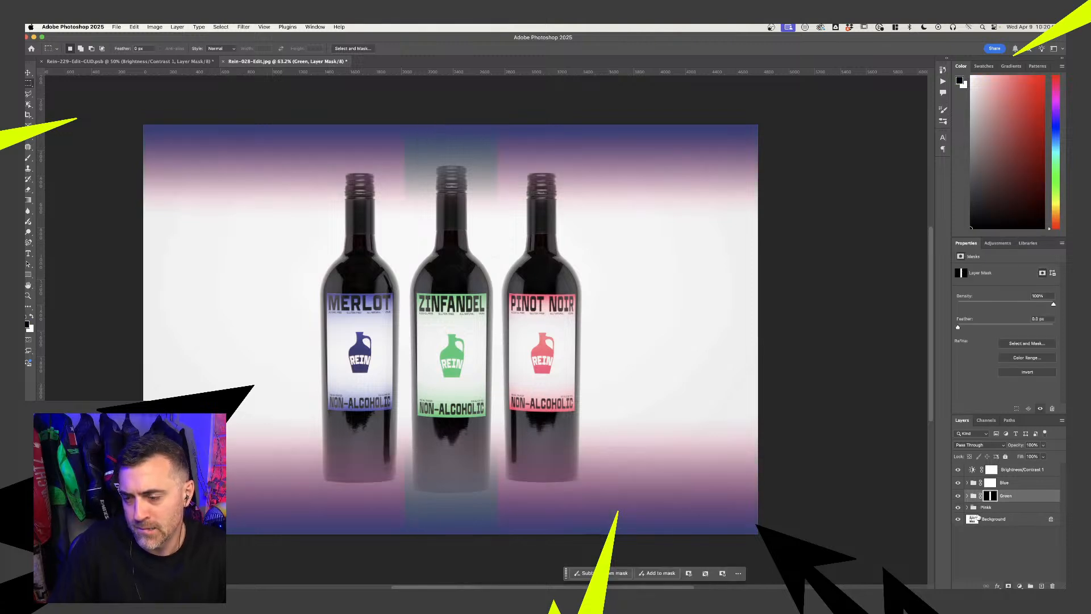
Fill the Blue group's mask with black over the Zinfandel and Pinot Noir areas using the Paint Bucket, leaving blue only around the Merlot bottle
click(996, 509)
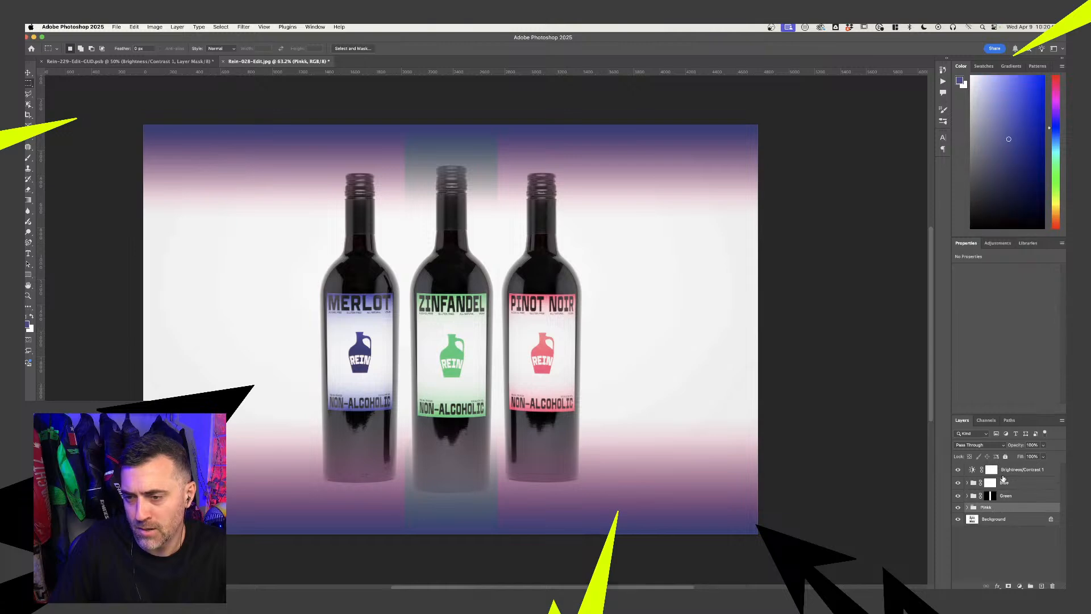
click(990, 482)
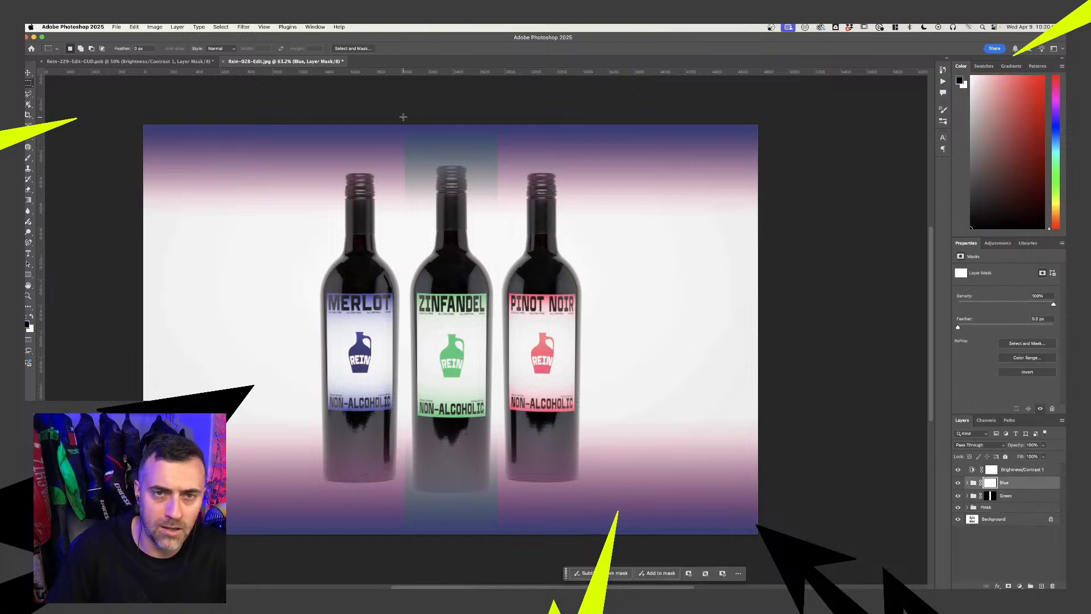
drag(404, 117, 881, 406)
key(g)
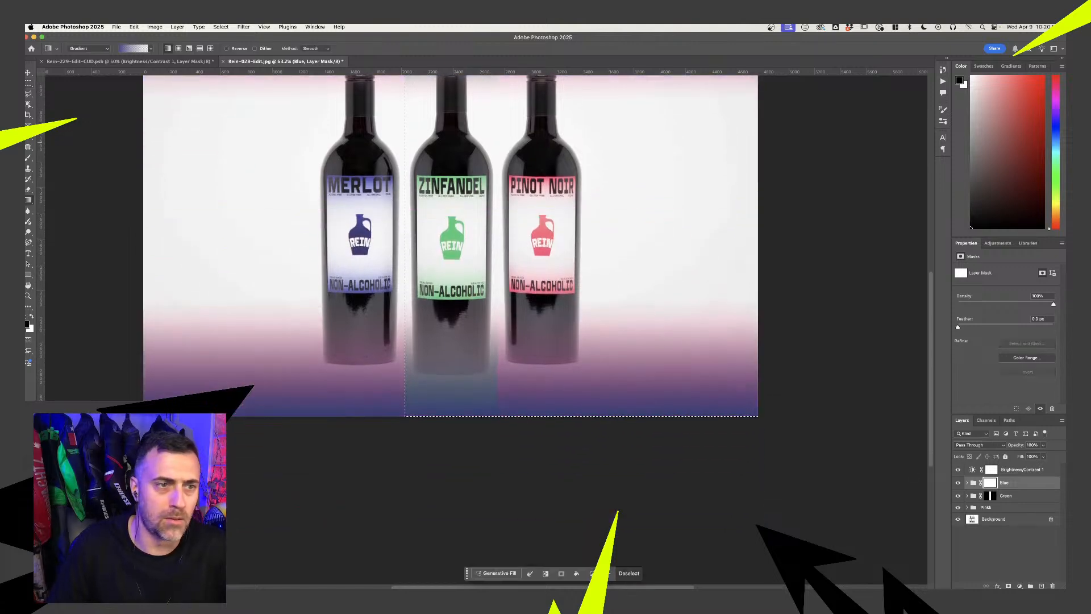
right_click(29, 202)
click(50, 207)
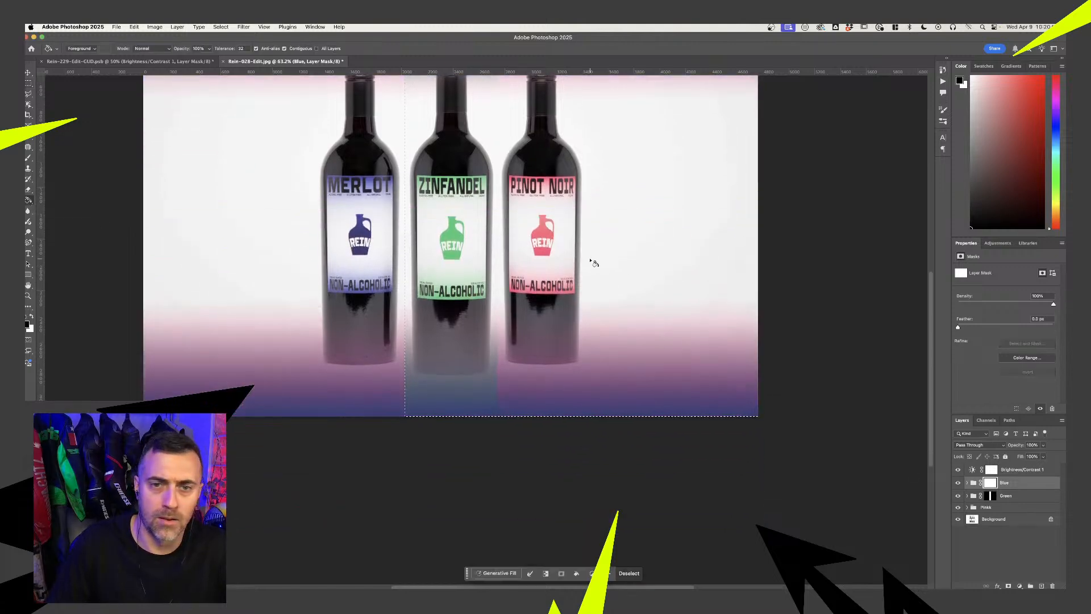
click(627, 356)
scroll(645, 365, up, 3)
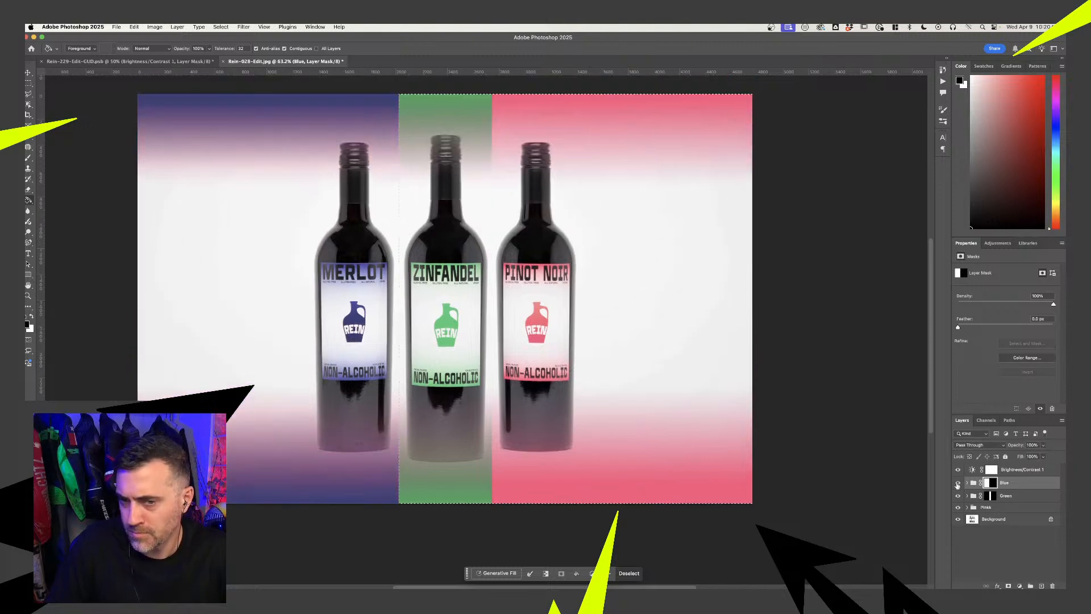
Select the Merlot and Zinfandel areas, mask the pink group with that selection, and invert the mask to limit pink to the Pinot Noir area
click(970, 505)
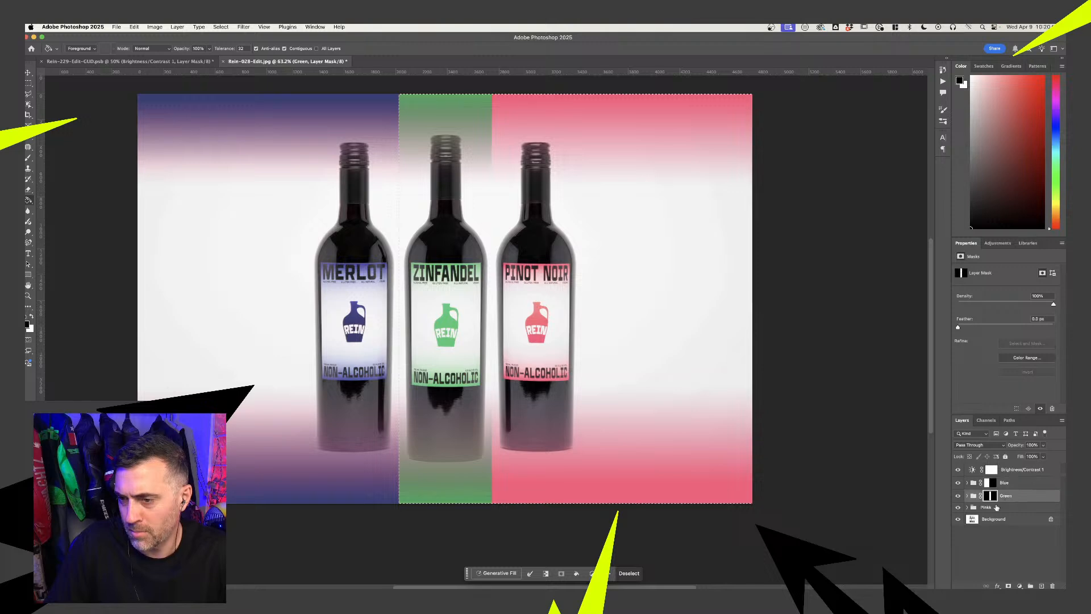
key(ctrl+d)
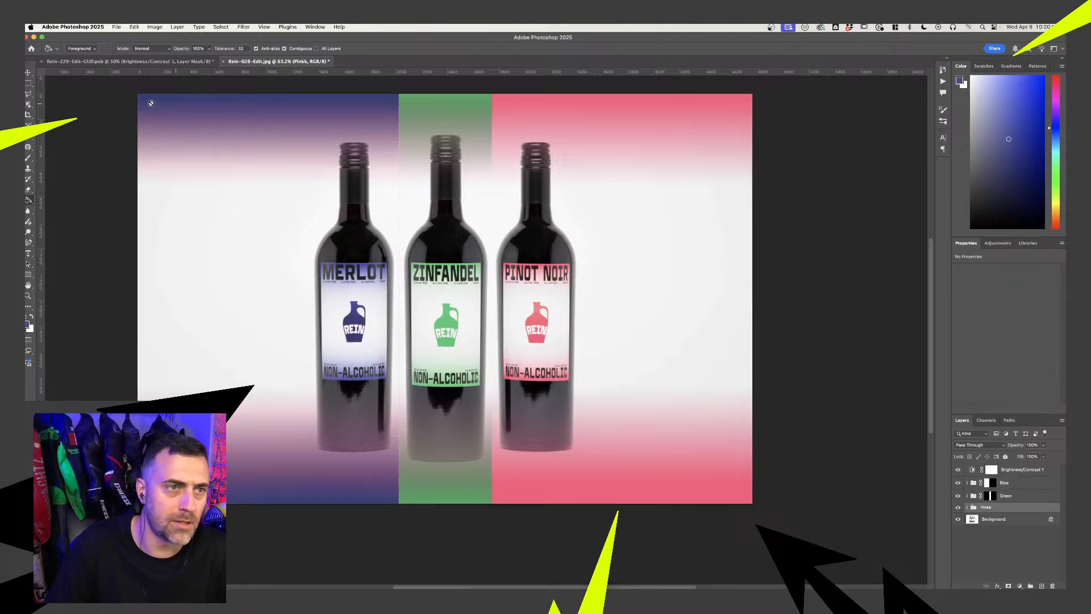
click(28, 82)
drag(134, 91, 493, 578)
click(1009, 586)
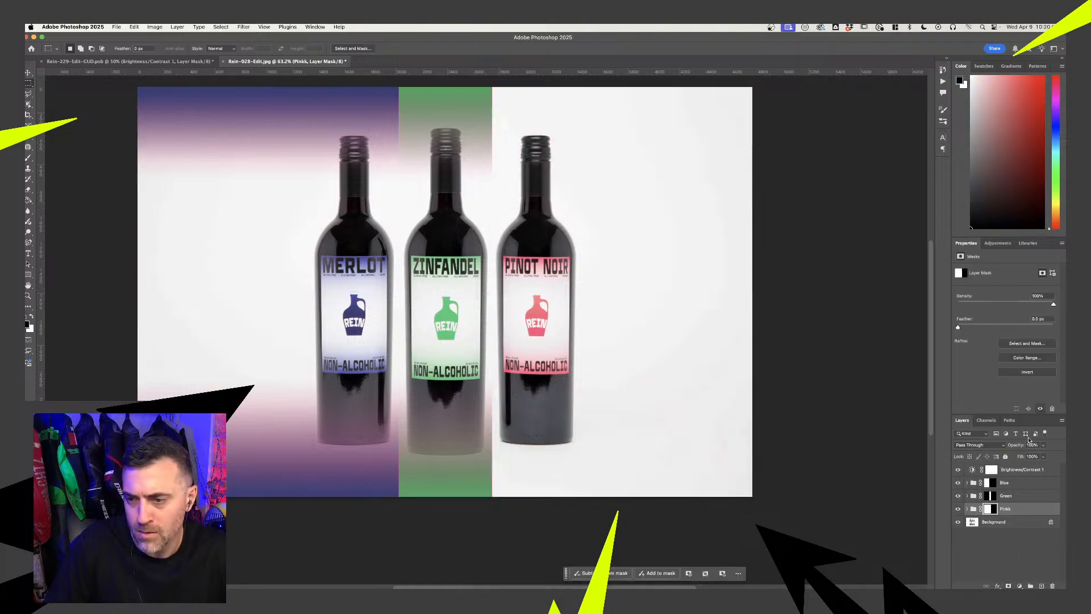
click(1022, 373)
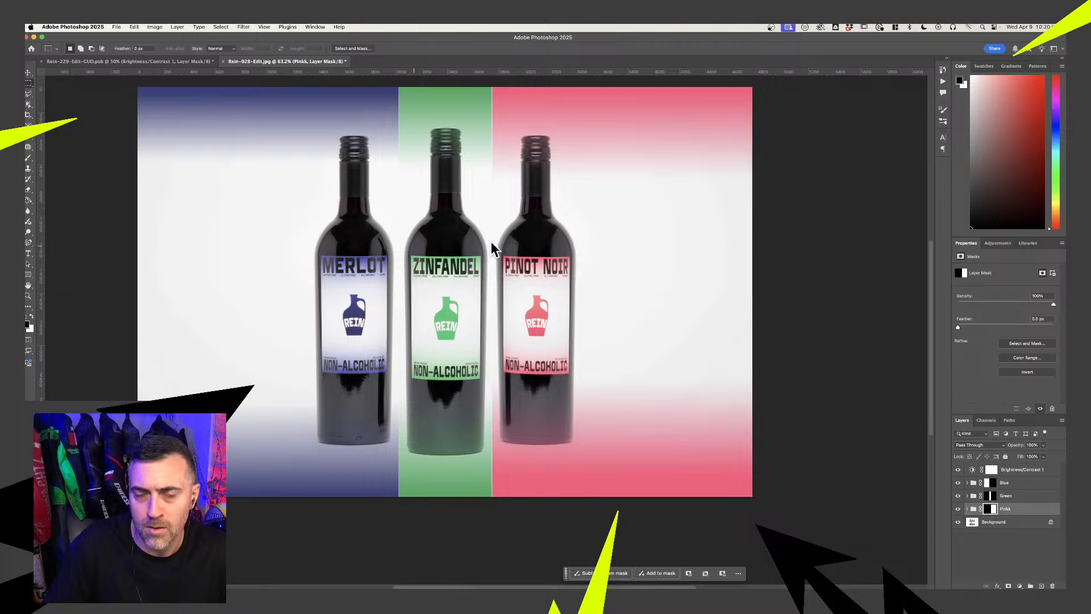
Examine the boundaries between the blue, green and pink sections up close and across the whole photo
key(z)
alt+click(375, 318)
alt+click(423, 404)
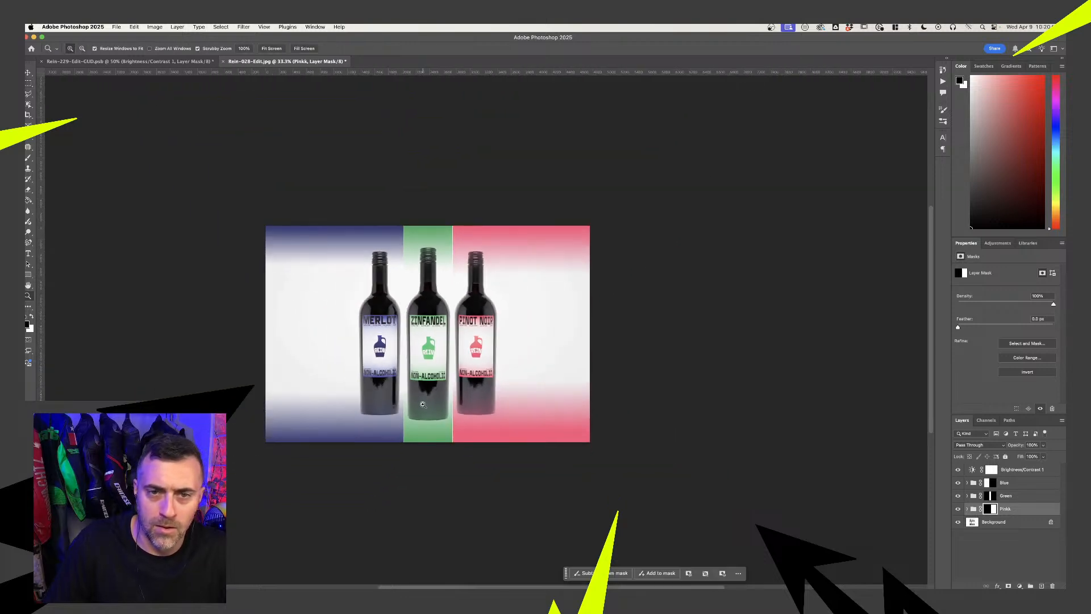
click(432, 312)
click(451, 313)
click(396, 205)
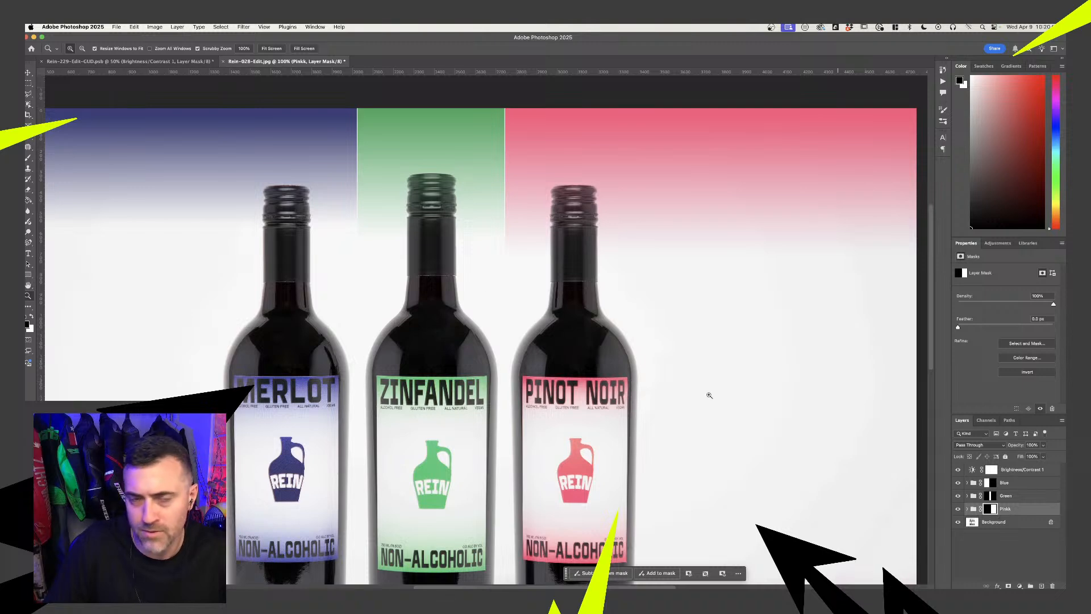
alt+click(510, 192)
scroll(511, 194, down, 5)
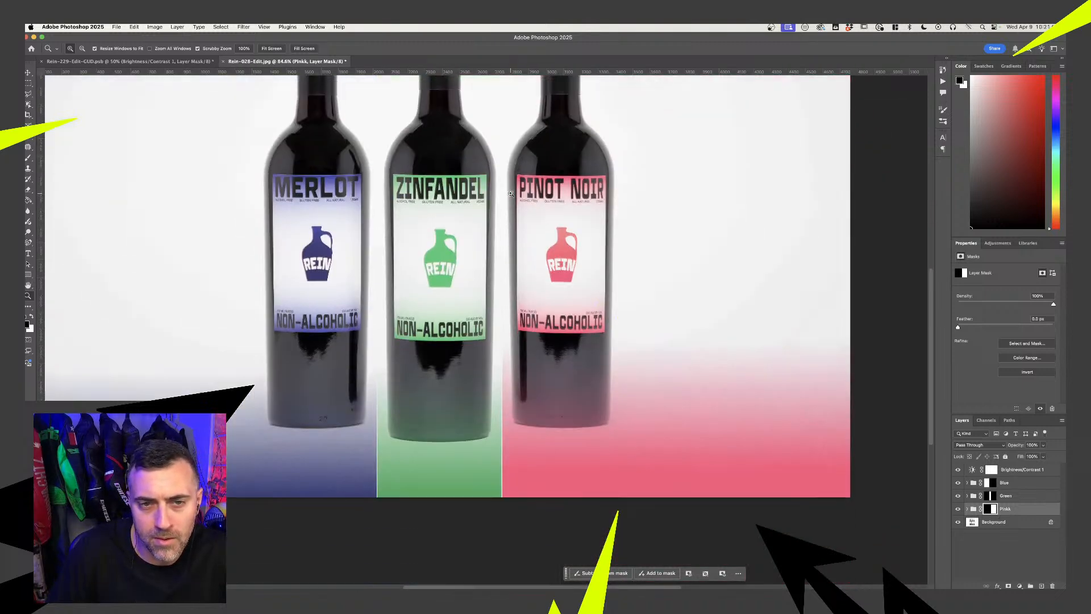
scroll(511, 194, down, 3)
scroll(511, 194, up, 2)
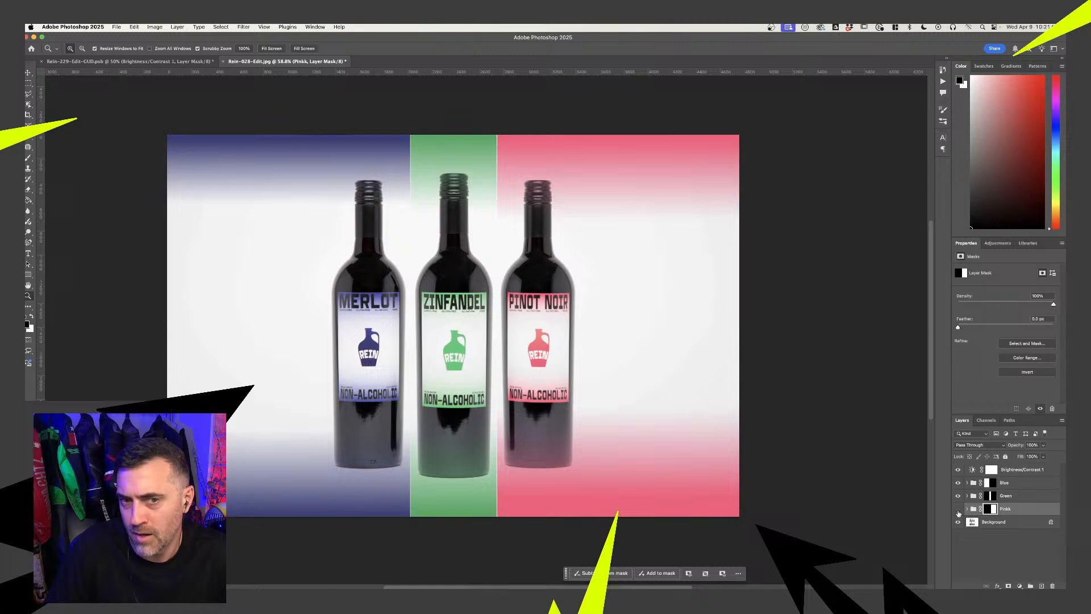
Compare the photo with and without the pink gradient group
click(958, 511)
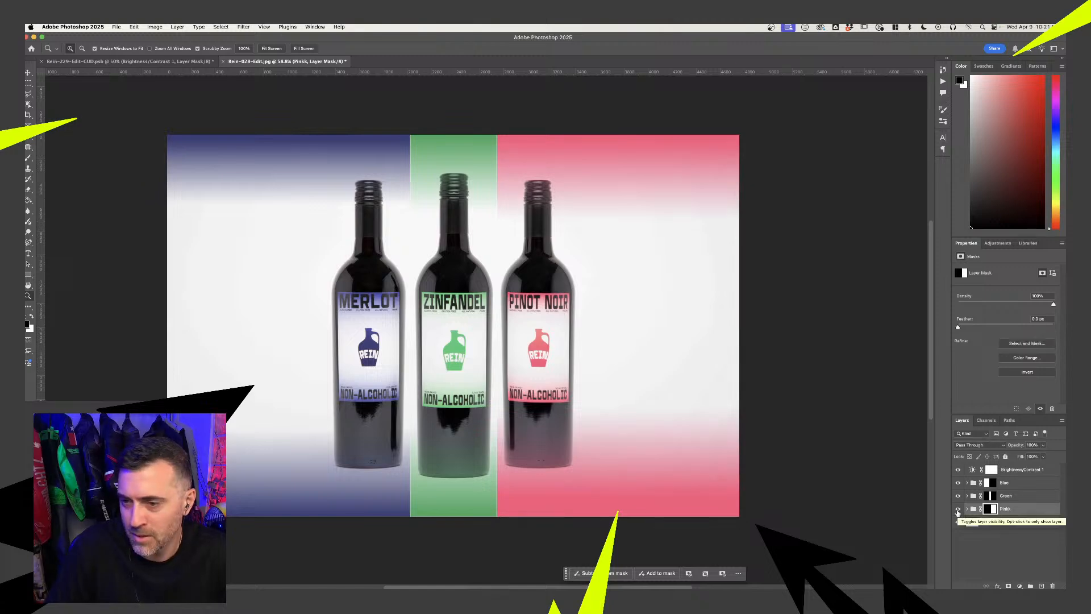
click(959, 510)
click(959, 510)
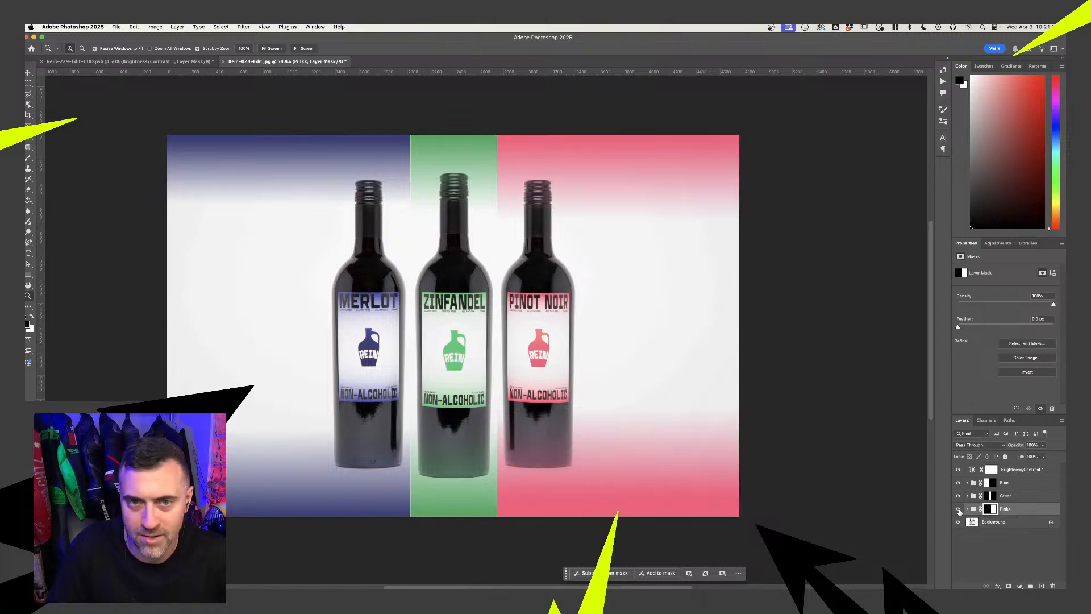
click(958, 510)
click(959, 510)
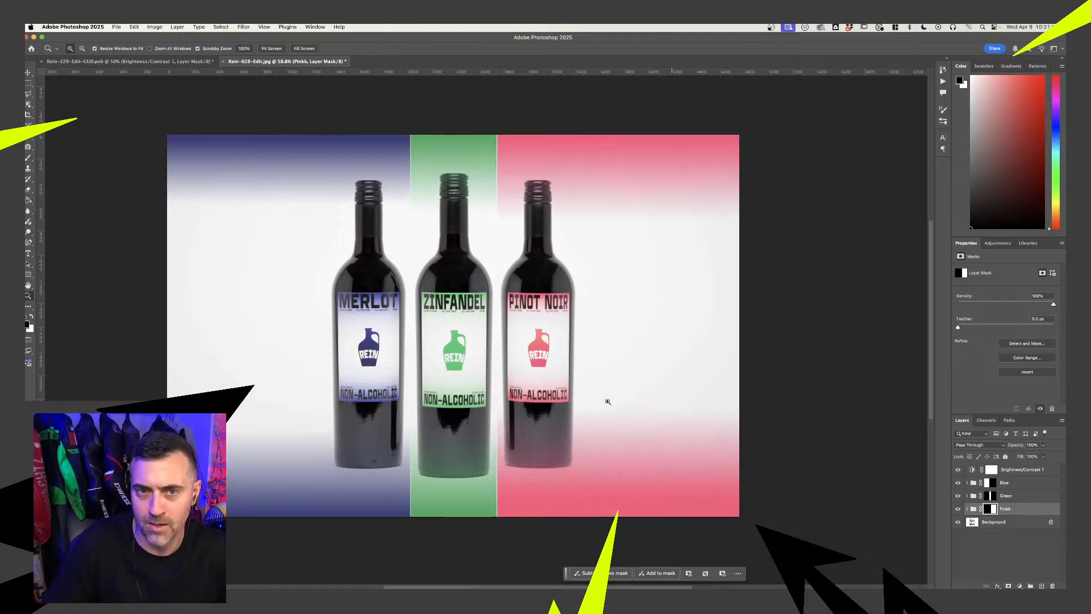
Switch to Illustrator and copy the NON-ALCOHOLIC lettering with its volume and alcohol lines from the lower Zinfandel label
click(517, 600)
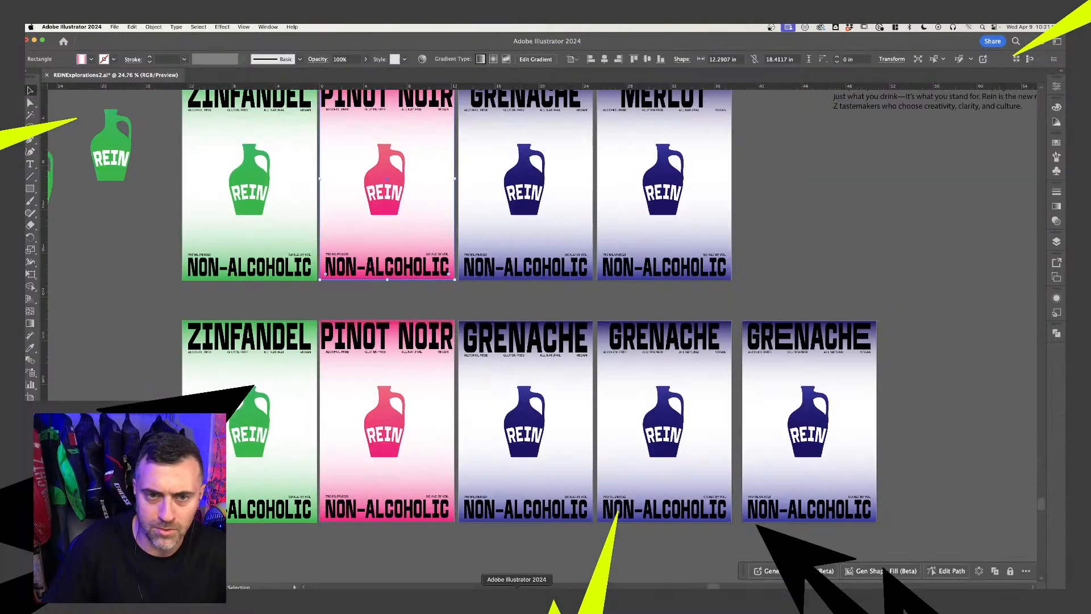
click(711, 299)
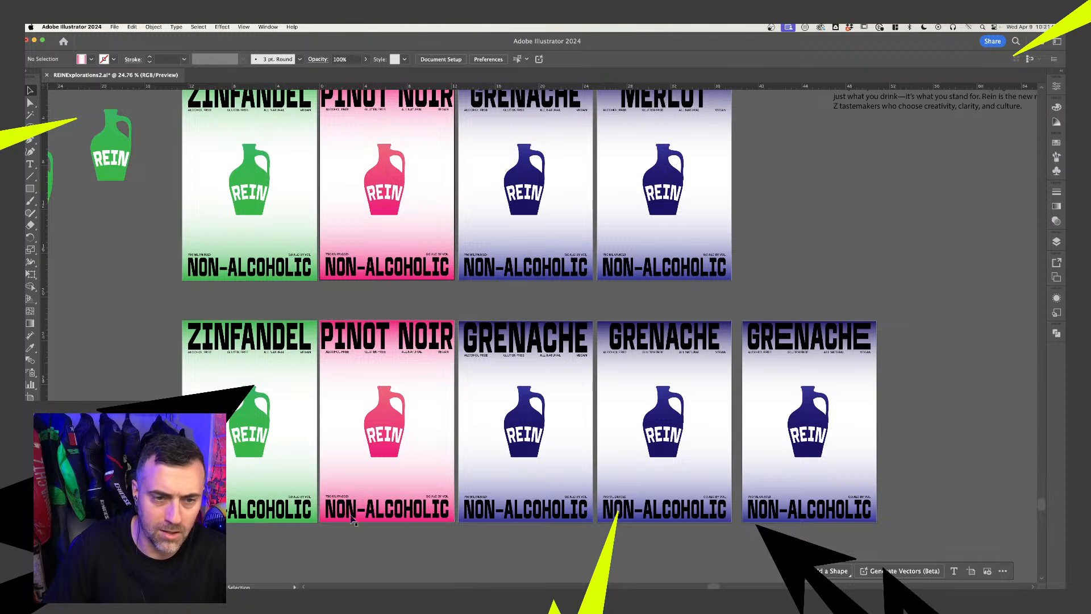
click(247, 510)
drag(170, 482, 302, 544)
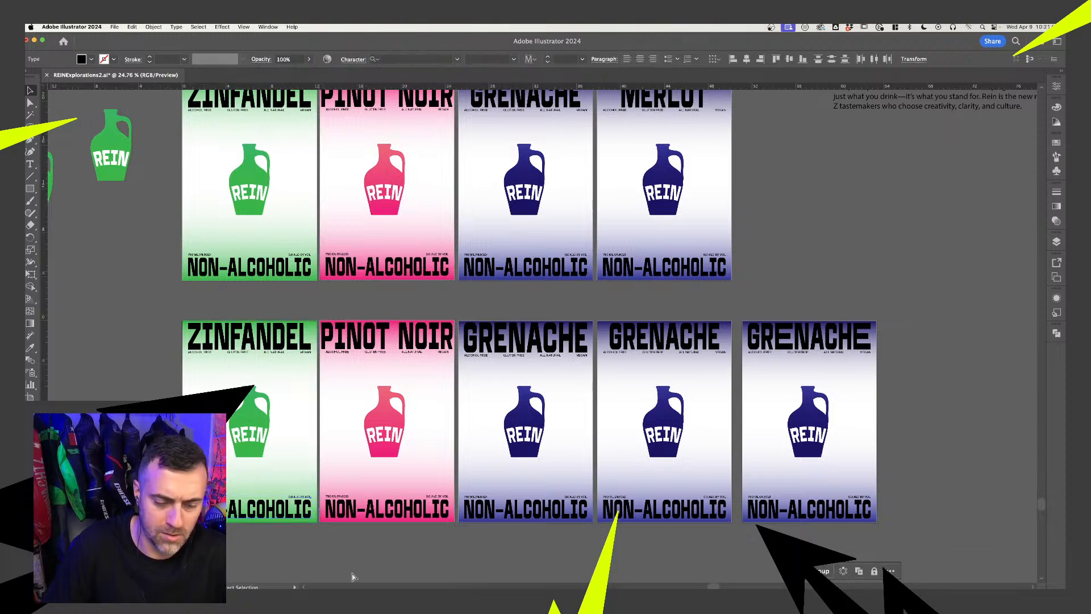
Switch back to Photoshop and paste the copied lettering into the bottle photo as a Smart Object
click(530, 598)
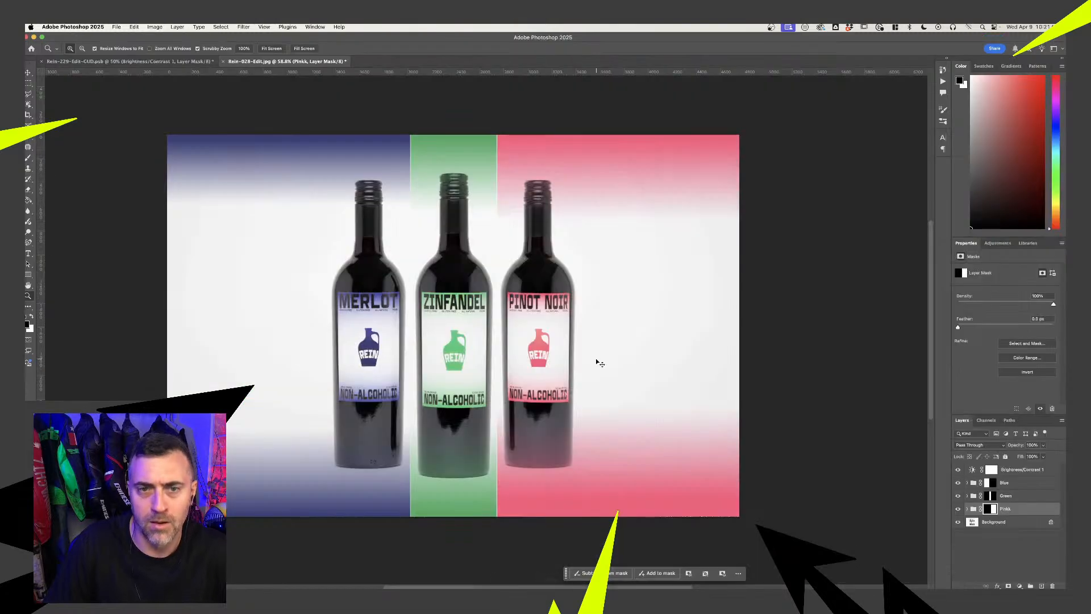
key(super+v)
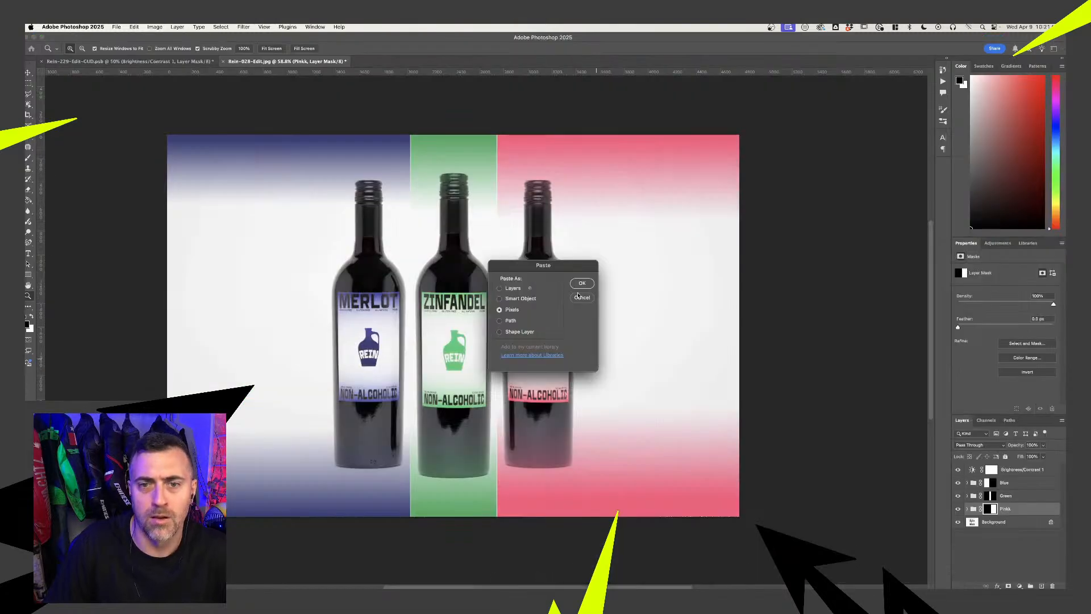
click(530, 299)
click(582, 283)
Enlarge the lettering to nearly the photo's width along its lower edge and move its layer to the top of the stack
drag(619, 285, 734, 220)
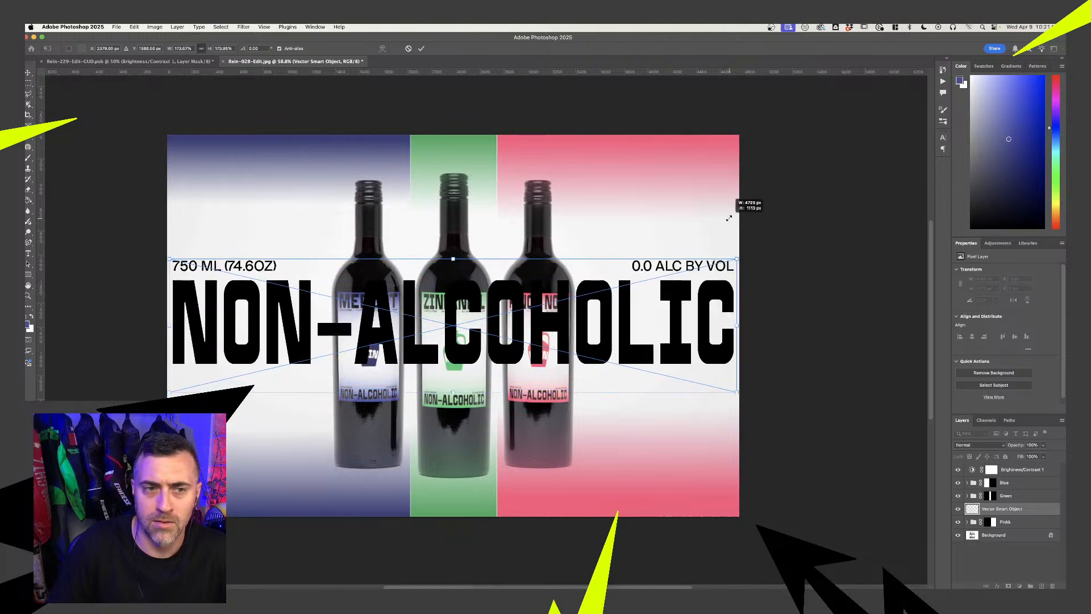
drag(659, 300, 622, 459)
key(Return)
drag(1012, 511, 1010, 471)
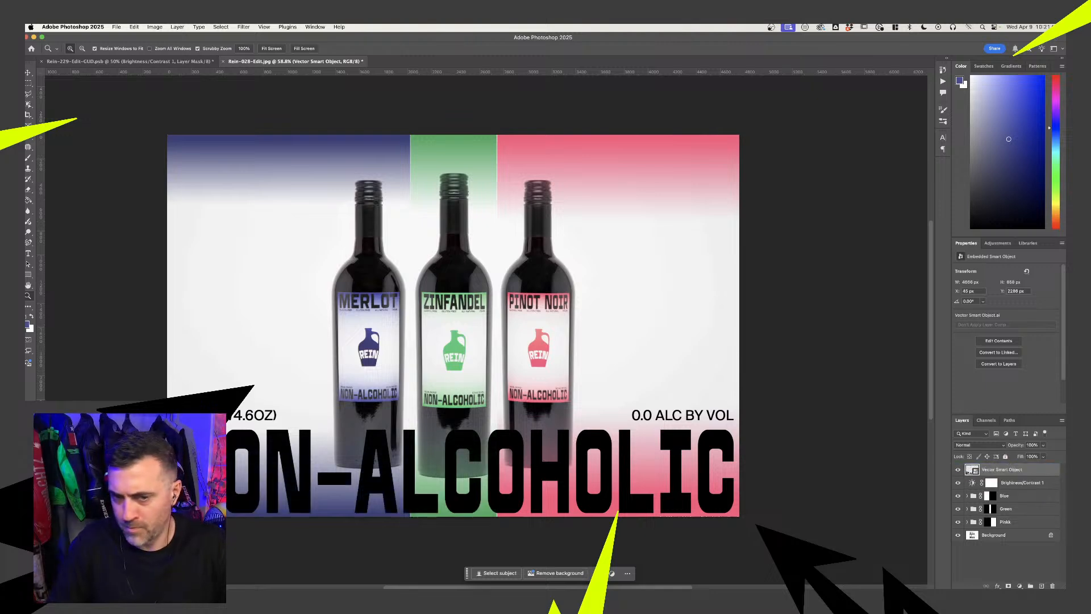
Combine the Blue, Green and pink gradient groups into one parent group
click(1019, 496)
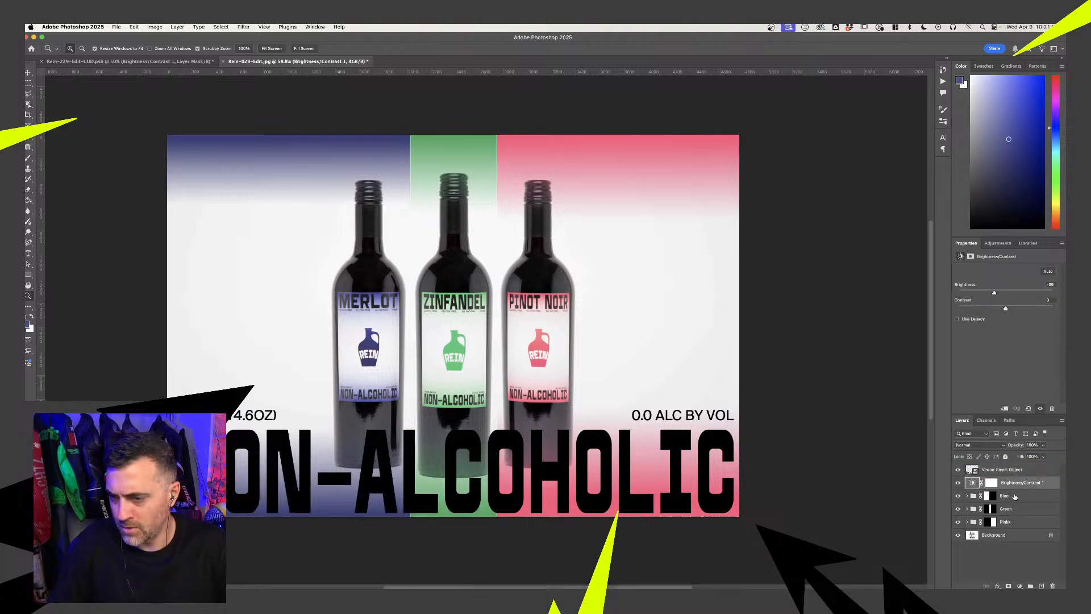
shift+click(1016, 524)
key(super+g)
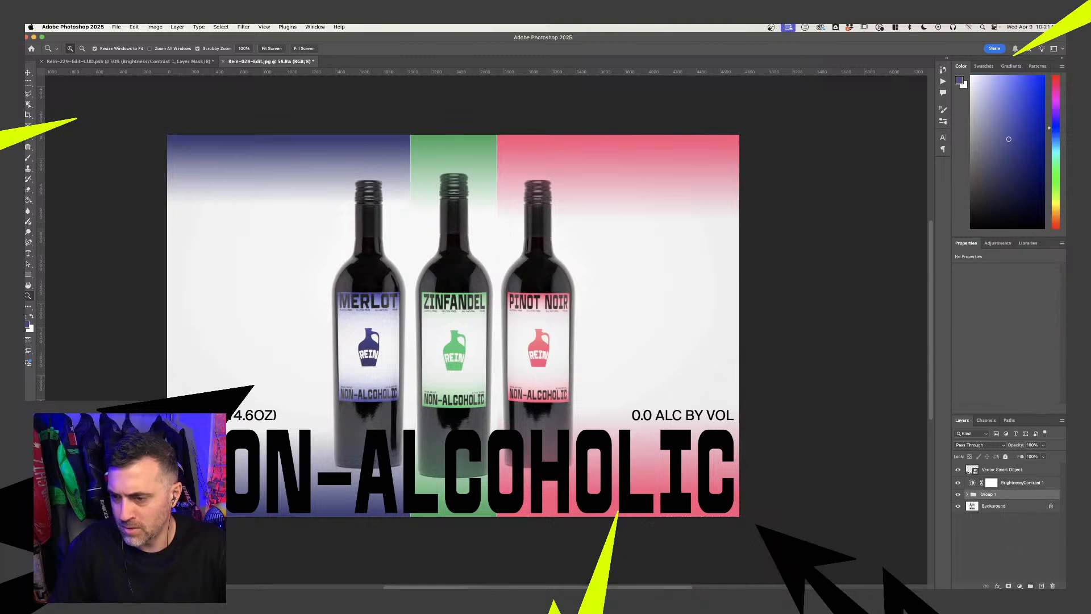
Hide the NON-ALCOHOLIC lettering and select the three bottles on the Background layer with the Object Selection tool
click(958, 469)
click(991, 507)
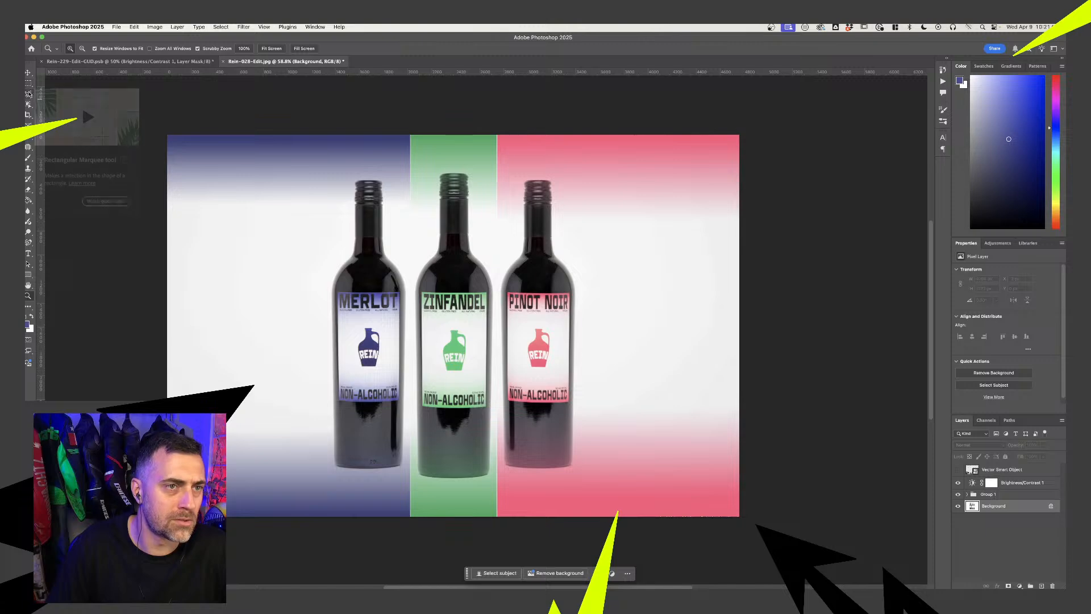
click(28, 104)
drag(320, 165, 594, 483)
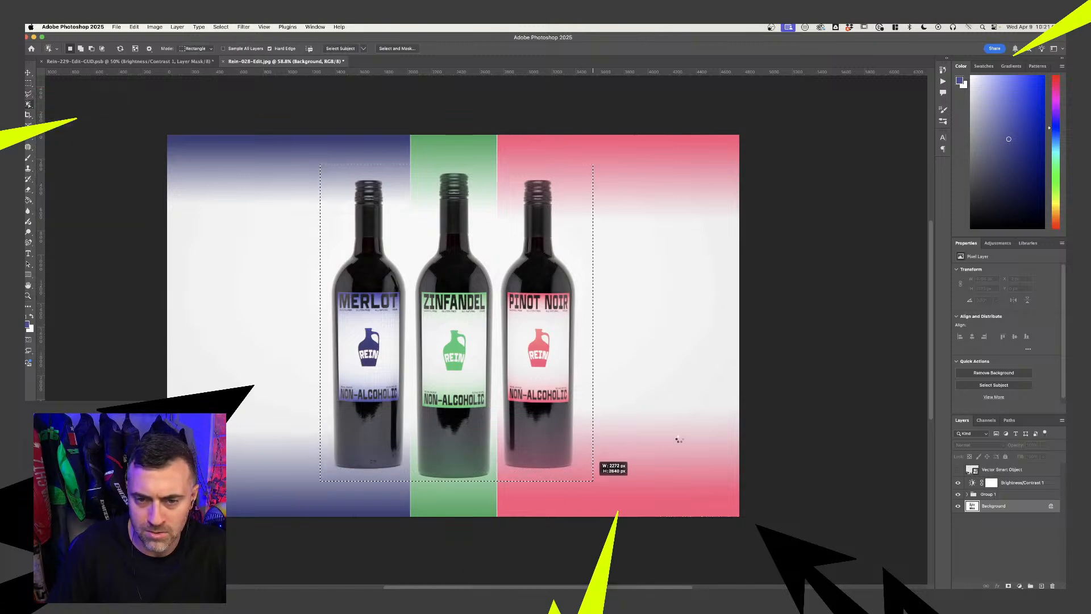
Mask the parent gradient group with the bottle selection, invert the mask so the bottles stay uncovered, and show the lettering again
click(997, 496)
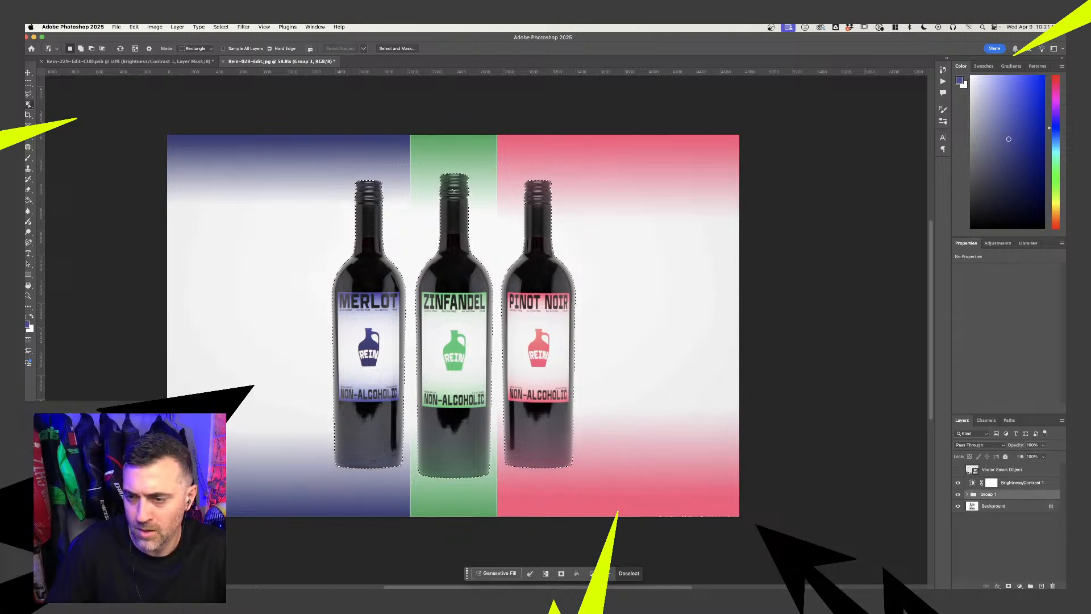
click(1009, 585)
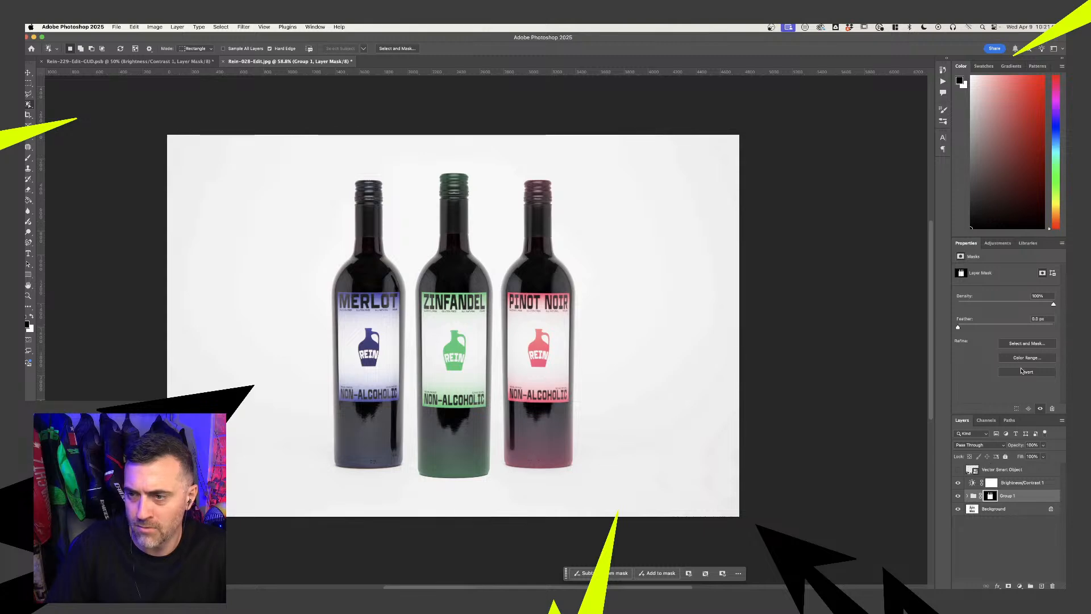
click(1026, 372)
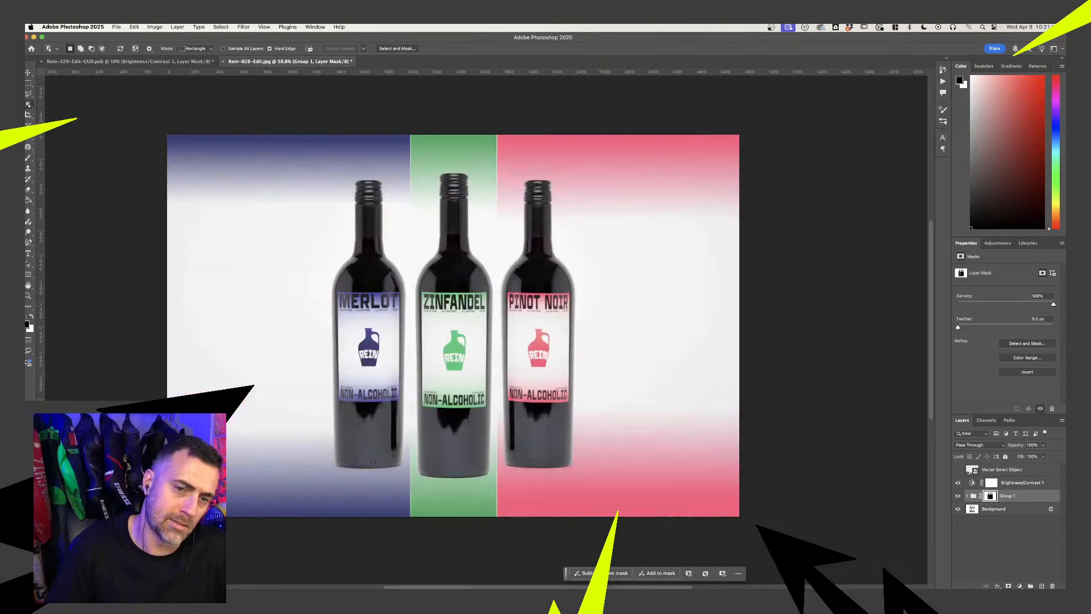
click(959, 470)
Compare the whole composition with and without the gradient group and the NON-ALCOHOLIC lettering
key(z)
alt+click(497, 453)
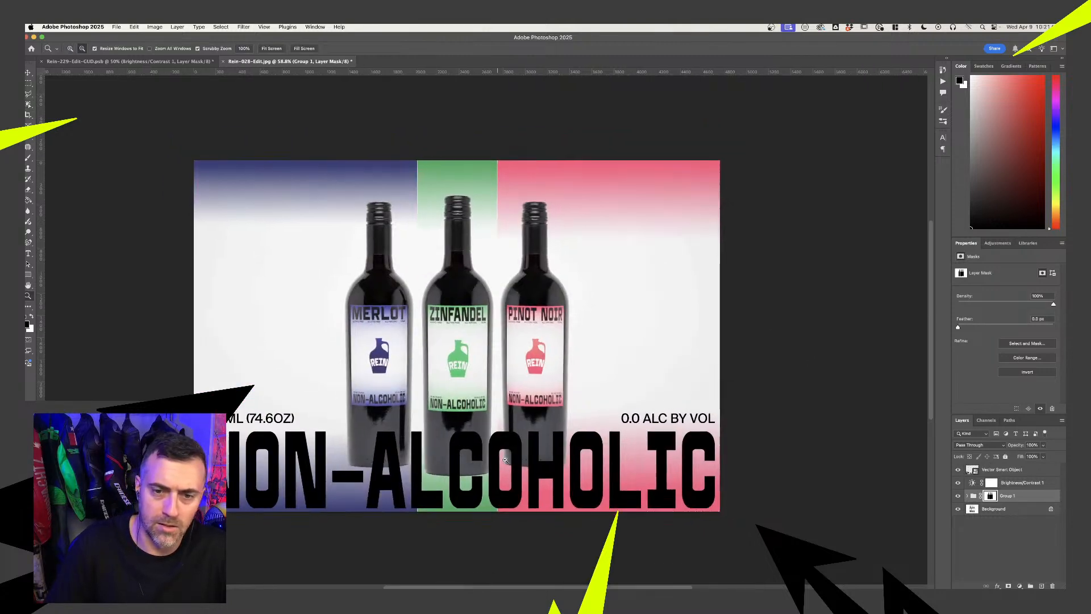
alt+click(617, 491)
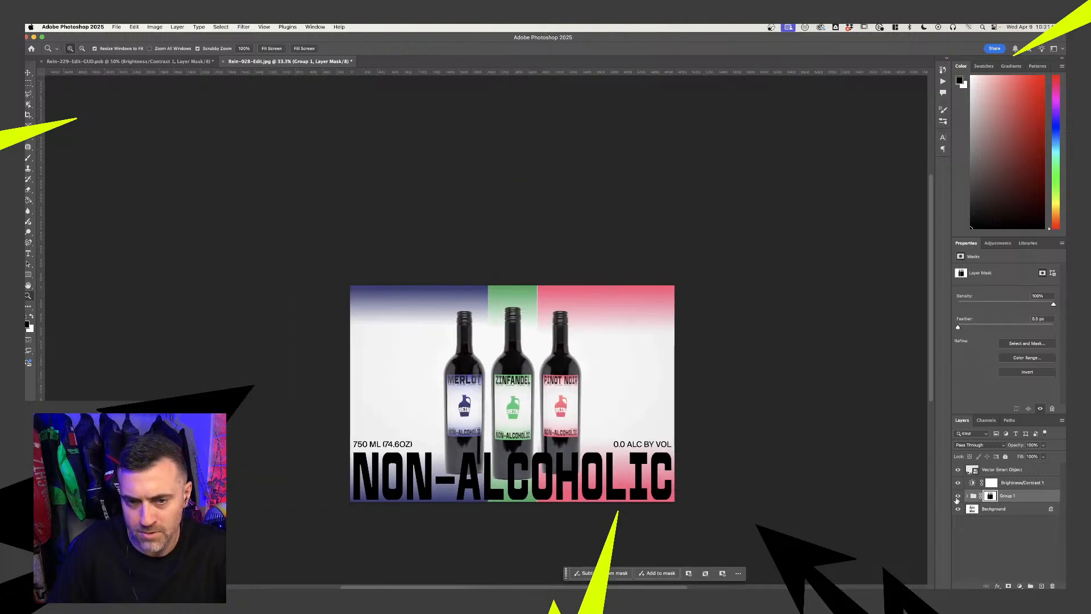
click(958, 497)
click(958, 497)
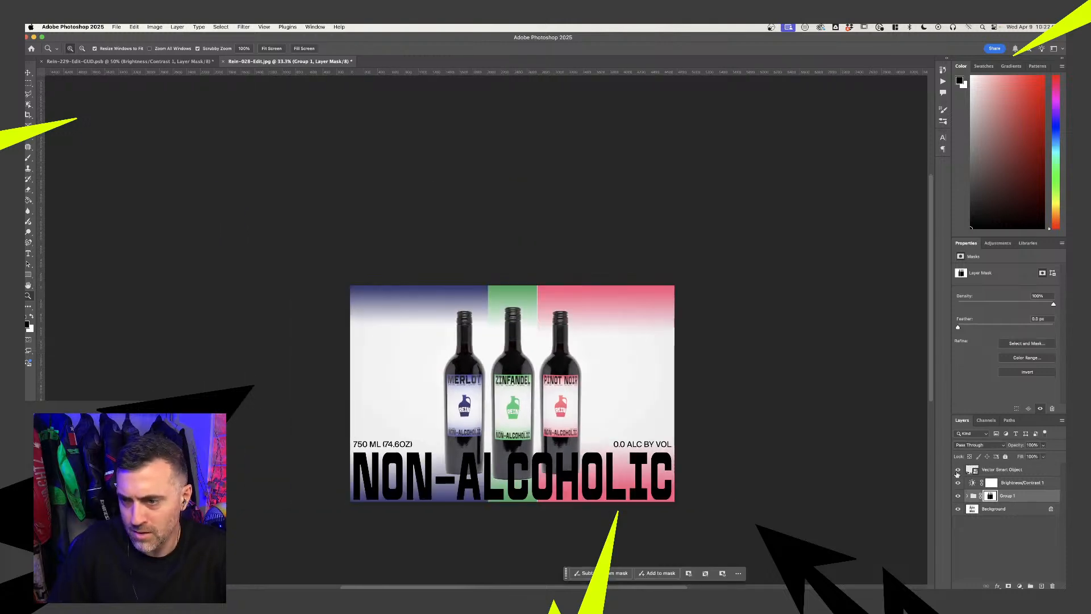
click(958, 470)
click(958, 470)
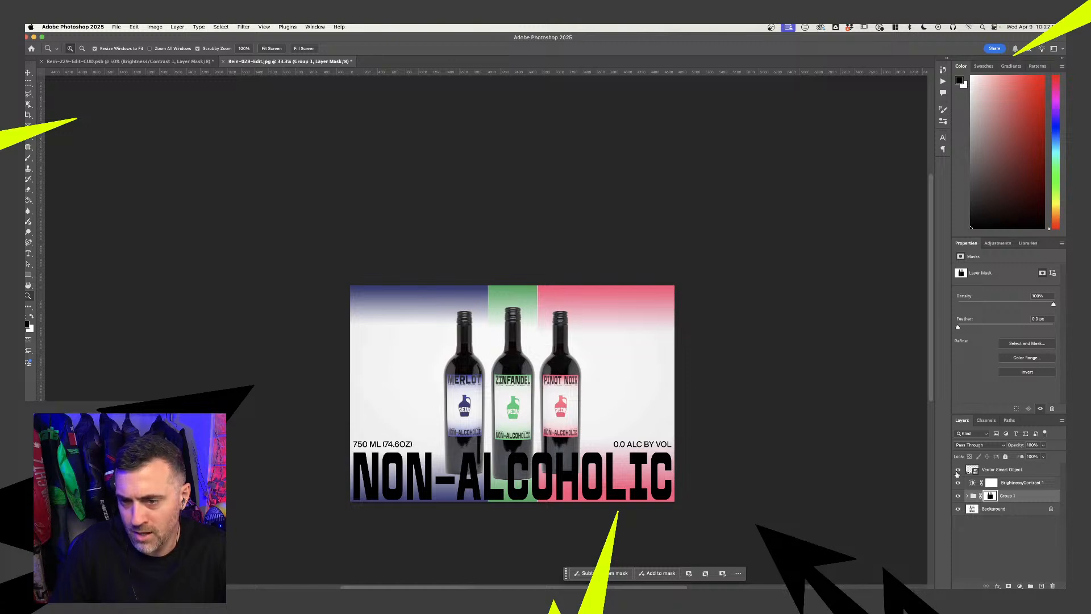
click(958, 471)
click(958, 471)
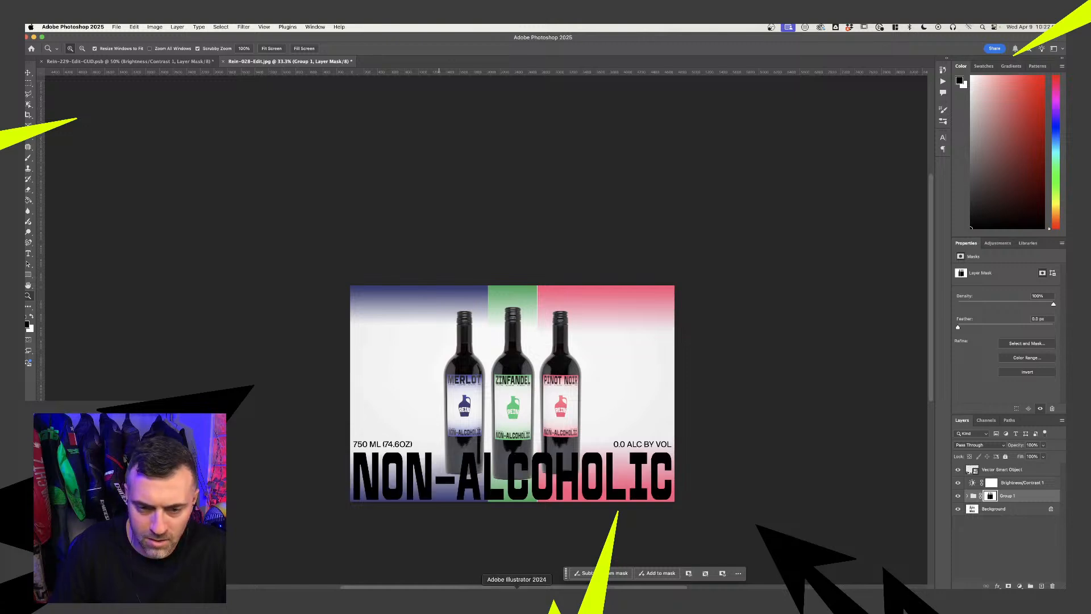
Switch to Illustrator and look over the REIN label and color explorations
click(542, 586)
click(451, 304)
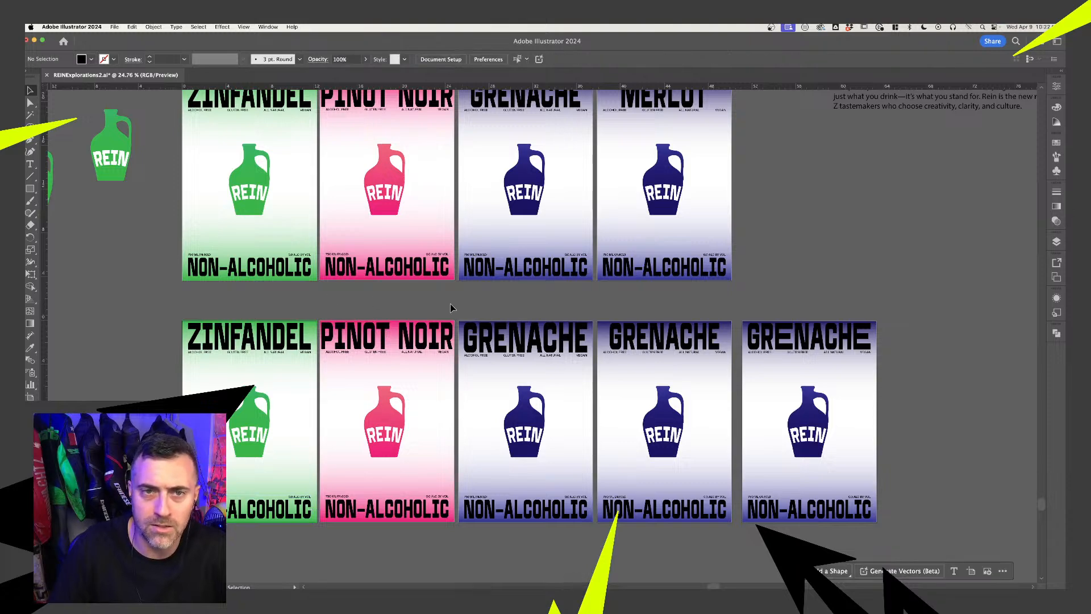
scroll(451, 304, down, 5)
scroll(451, 303, up, 4)
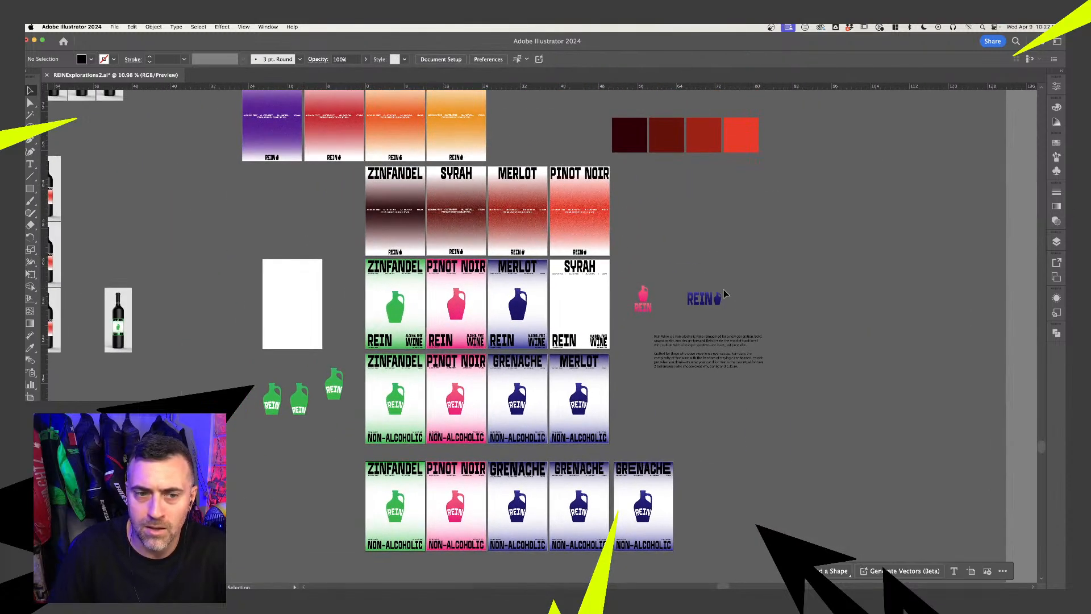
scroll(719, 292, up, 5)
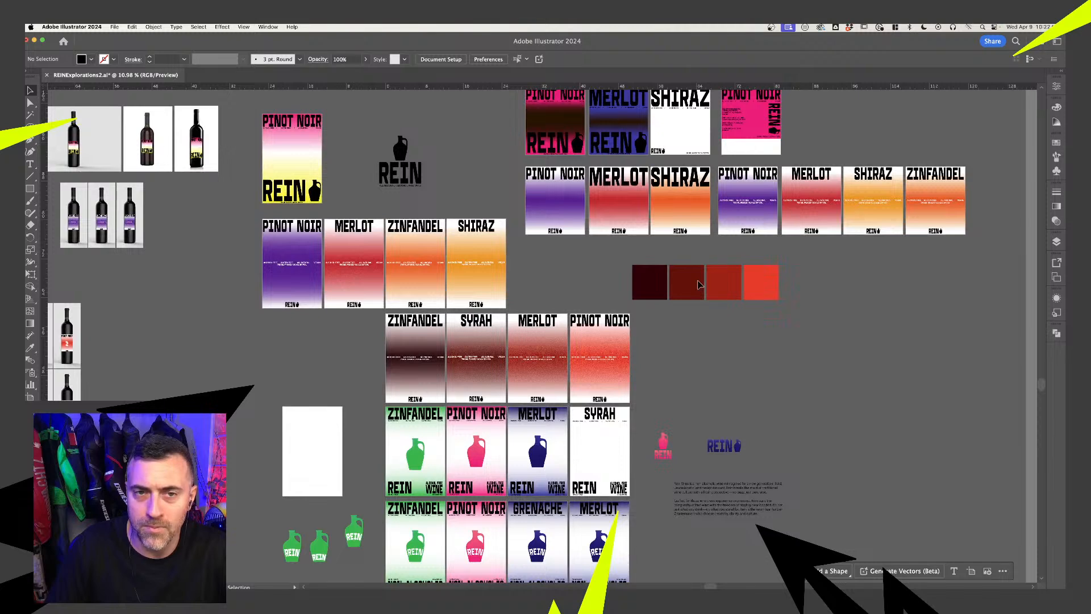
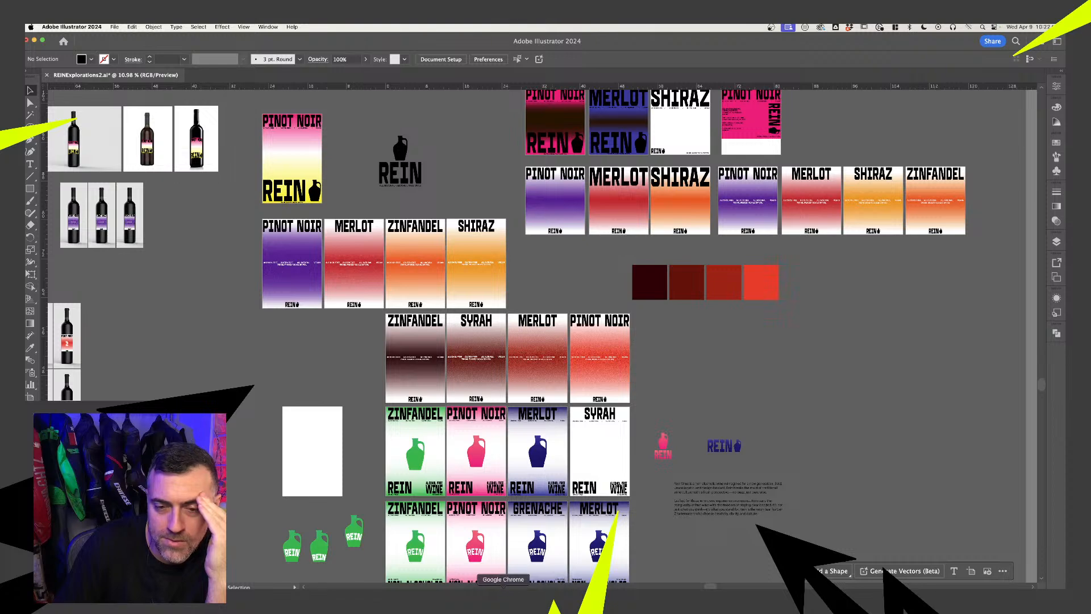
Switch to Chrome and add Rein-028-Edit.jpg from the REIN folder to the Behance project
click(503, 592)
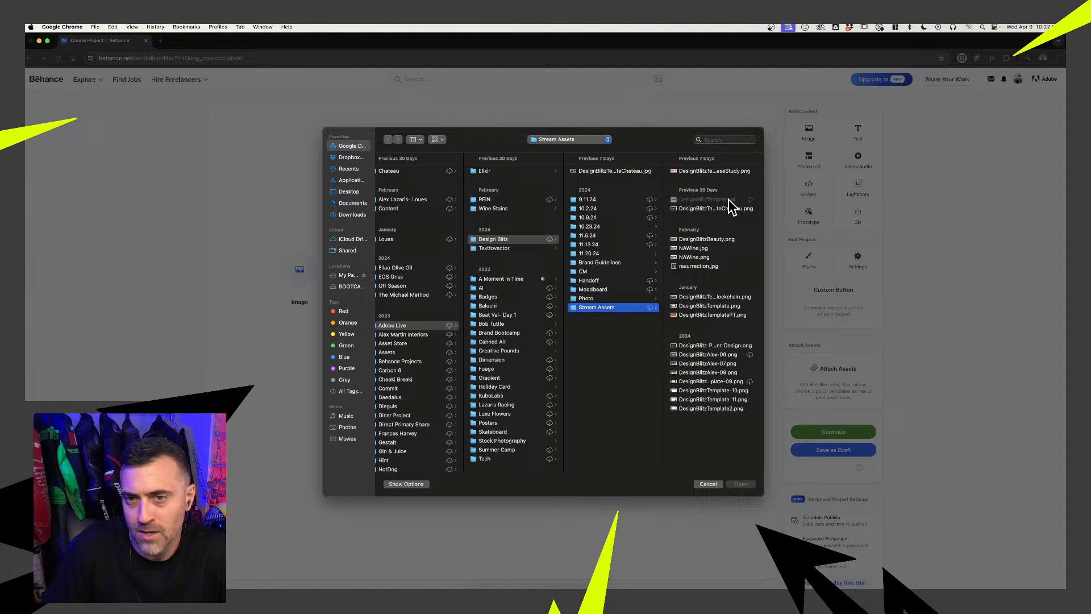
click(727, 208)
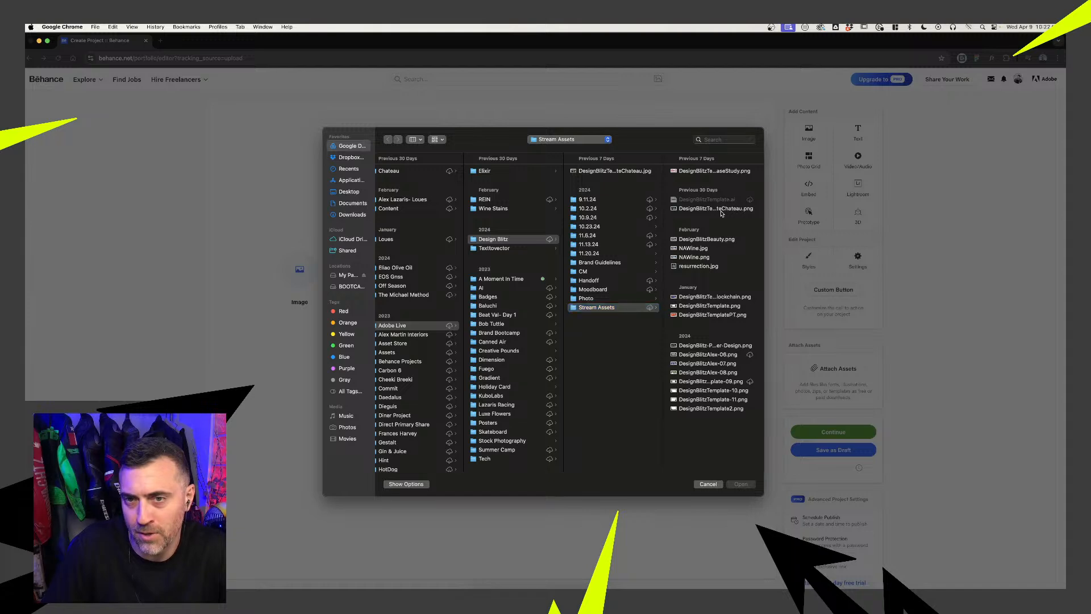
scroll(500, 200, left, 5)
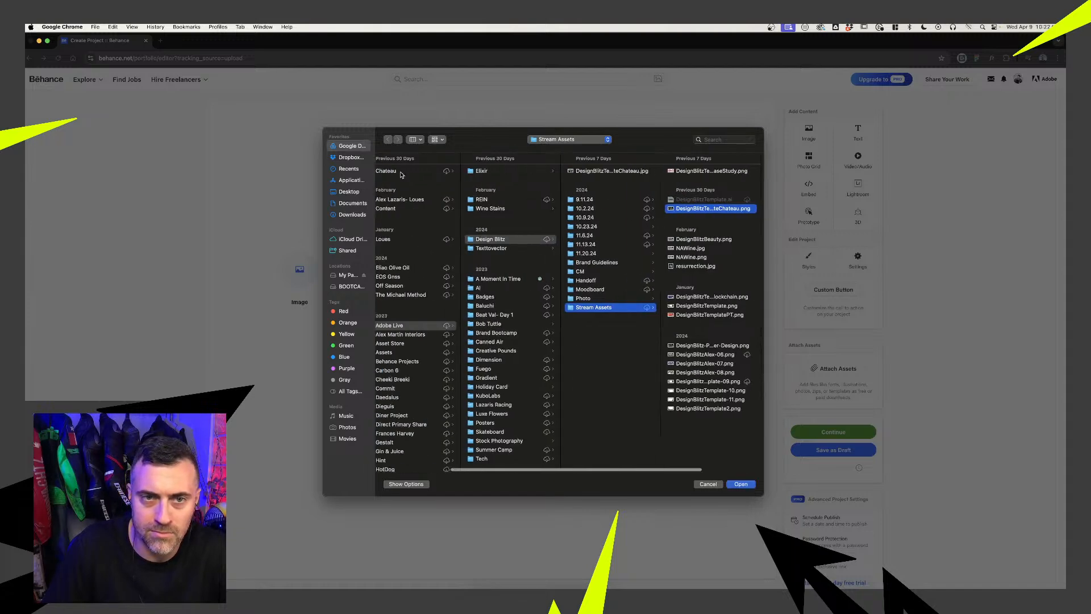
click(492, 199)
click(603, 171)
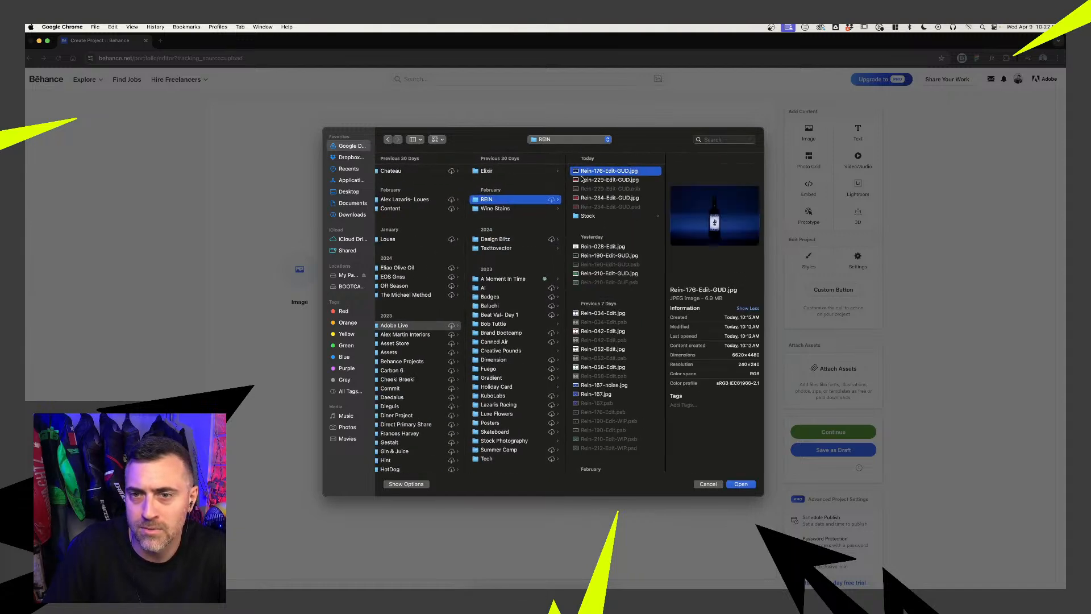
click(591, 247)
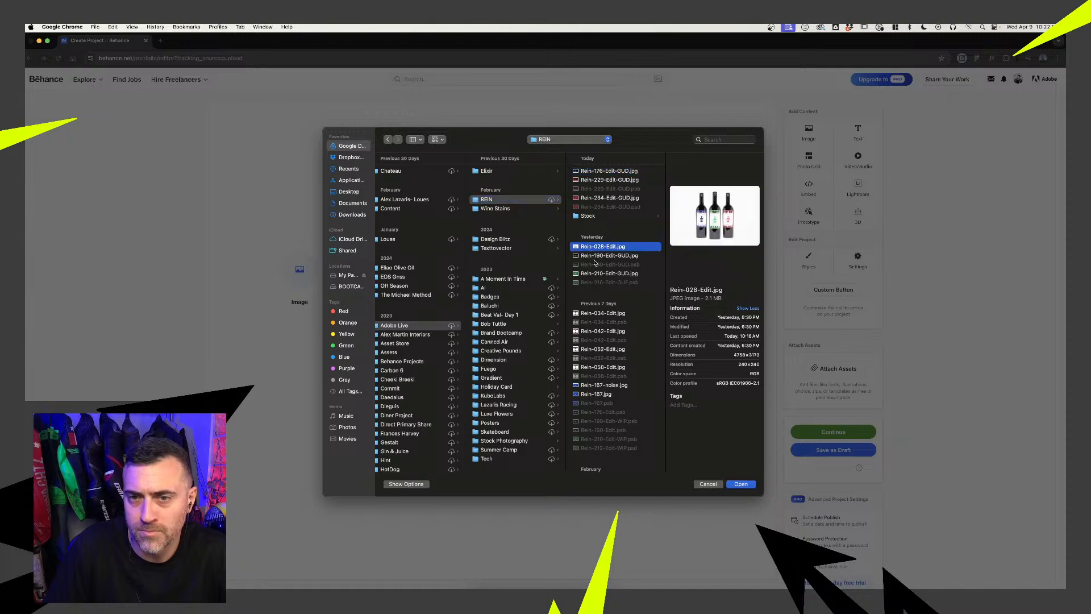
click(734, 485)
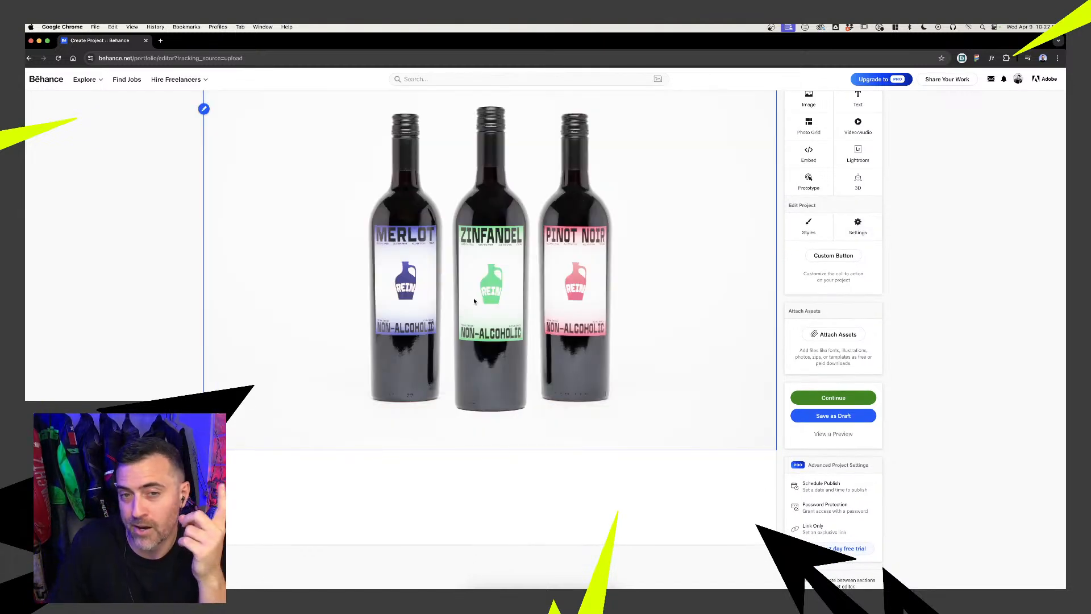
Delete the three-bottle image from the Behance project
scroll(370, 216, up, 1)
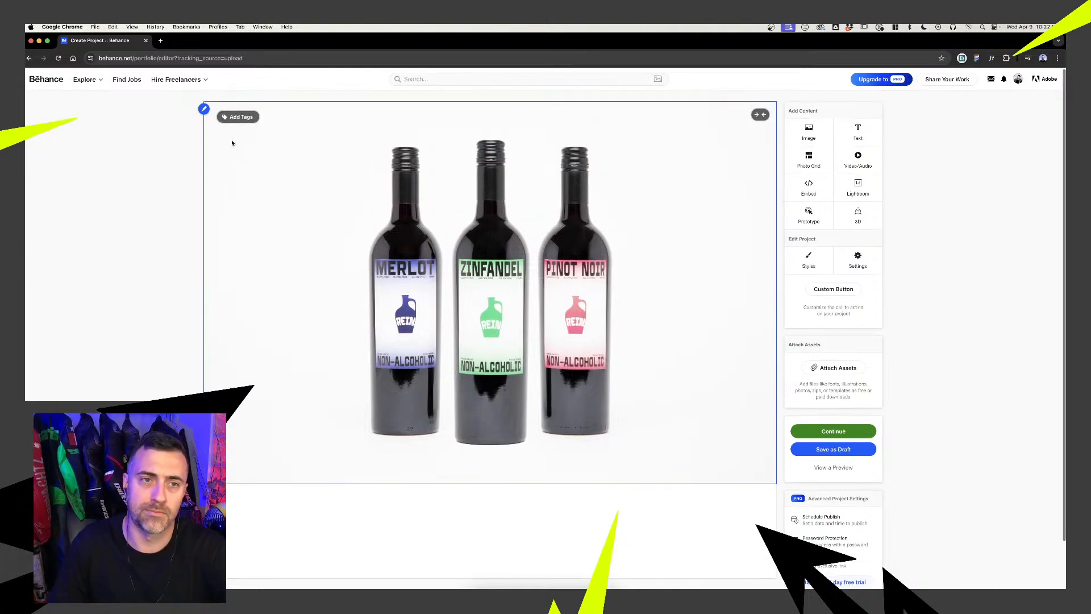
click(204, 114)
click(228, 168)
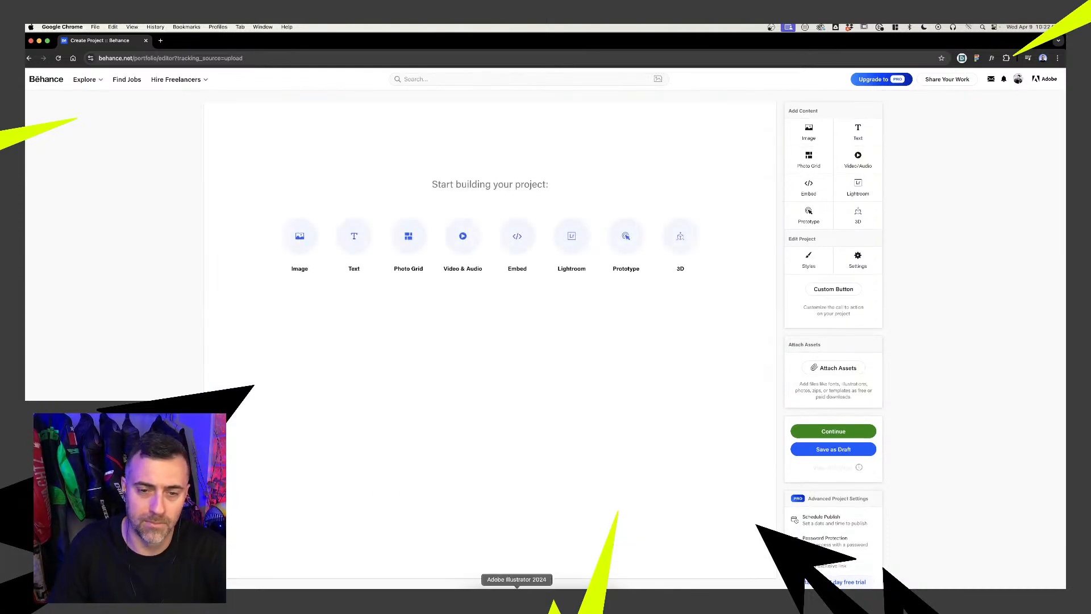
Switch to Illustrator and duplicate the Zinfandel label's green gradient background and REIN jug into the empty canvas below the single green-label bottle
click(517, 596)
scroll(731, 397, down, 6)
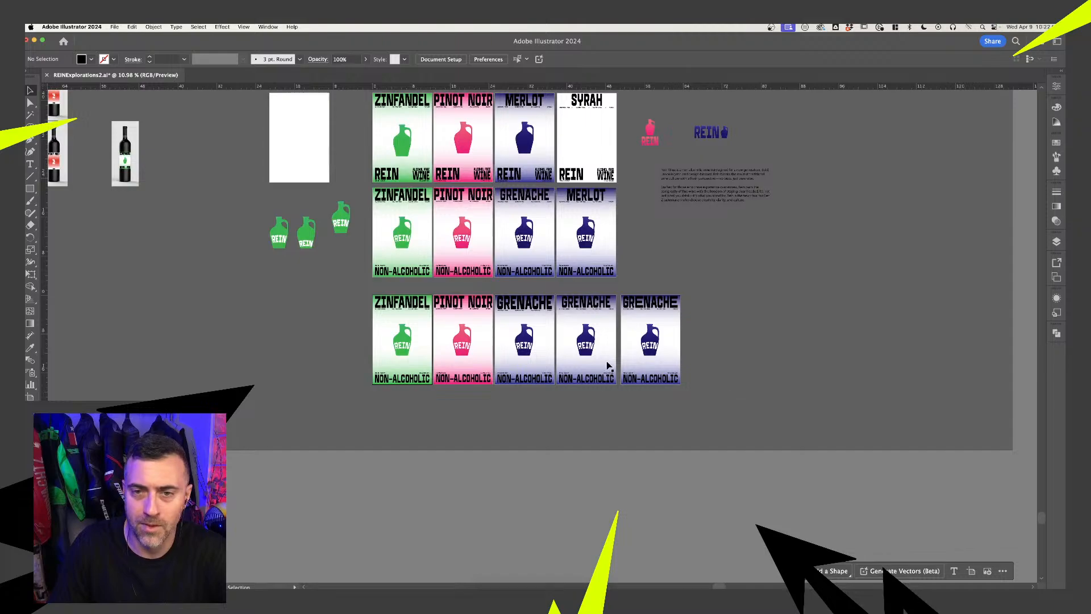
scroll(762, 468, up, 10)
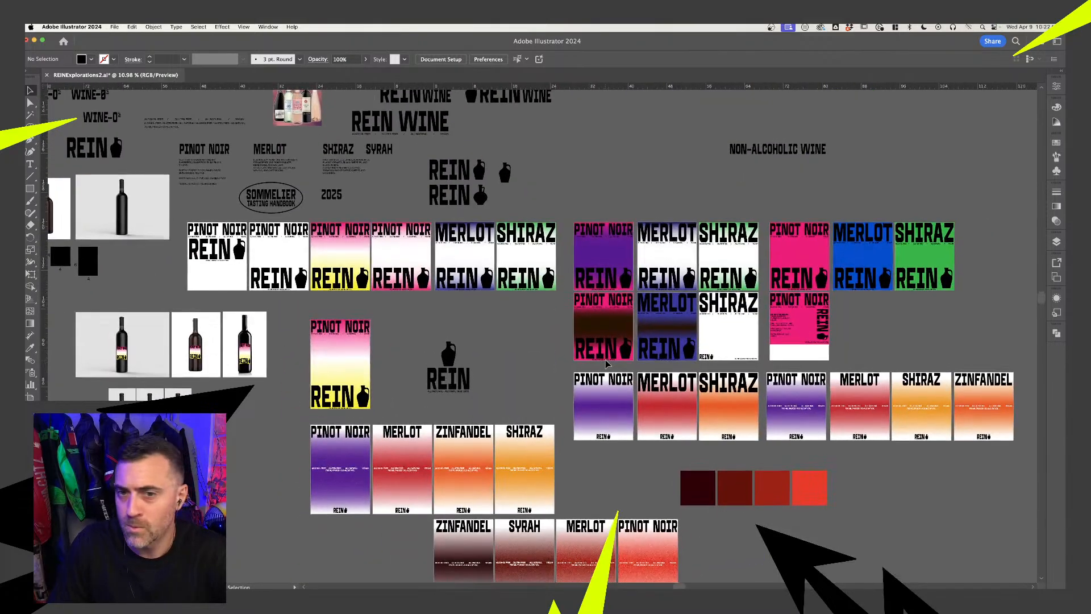
scroll(550, 351, up, 3)
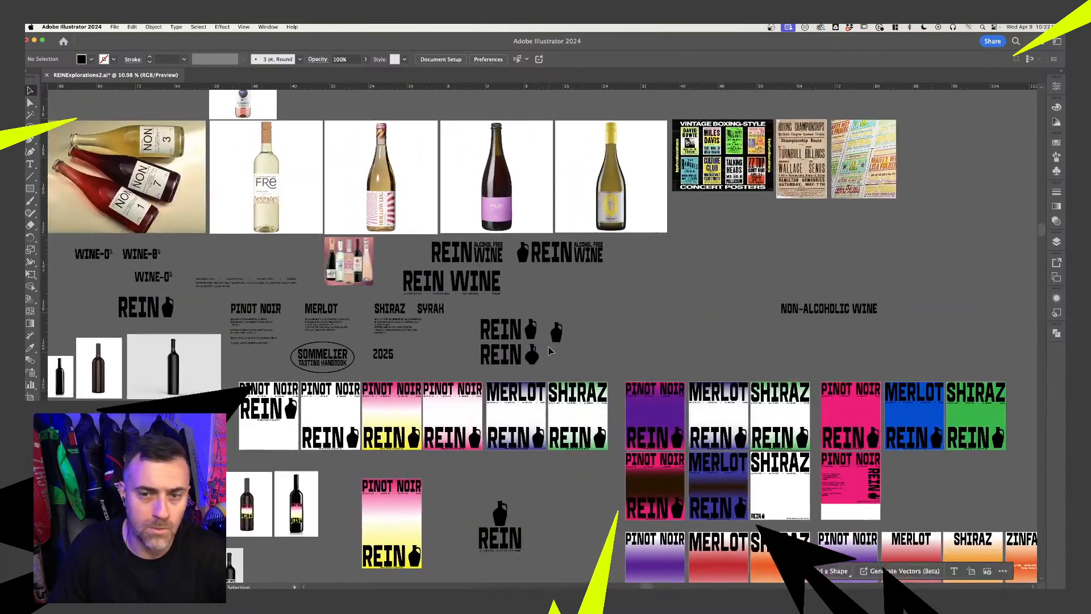
scroll(551, 350, down, 12)
scroll(550, 351, down, 2)
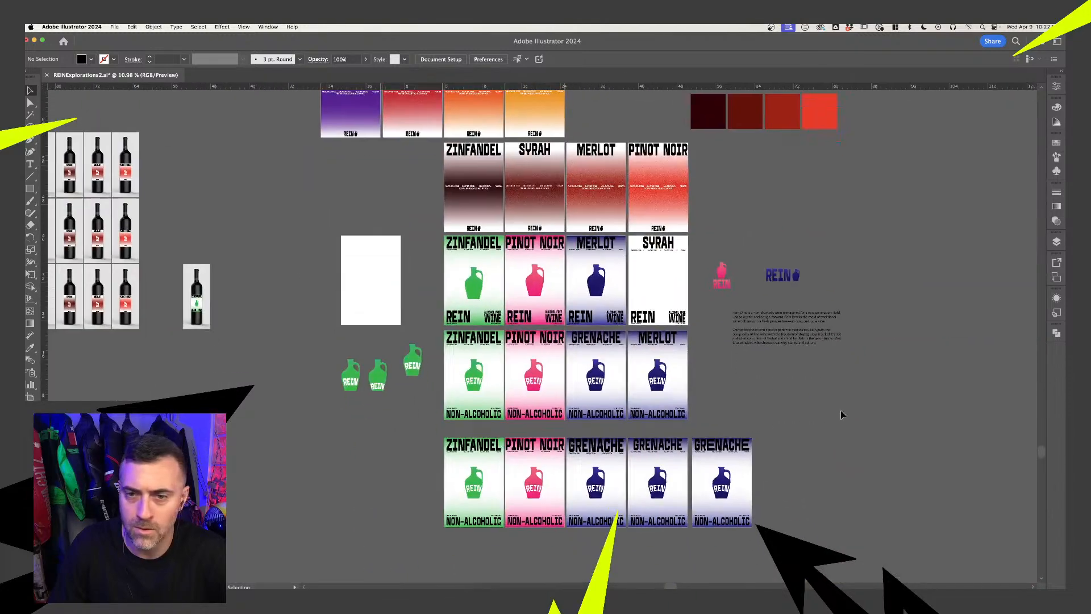
click(452, 324)
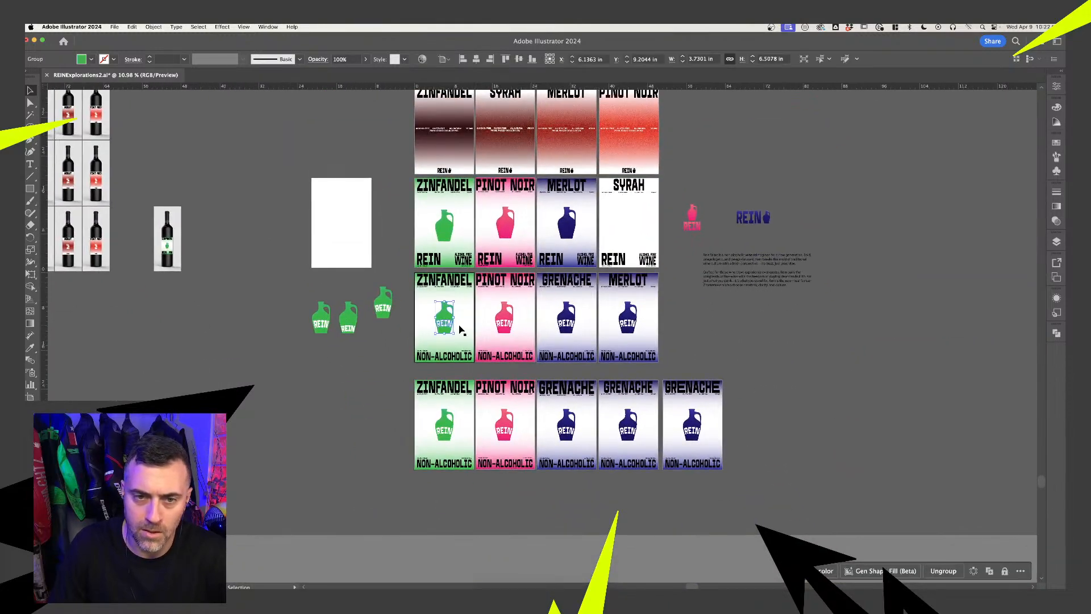
drag(468, 333, 199, 353)
click(227, 355)
scroll(238, 355, left, 1)
scroll(239, 355, up, 3)
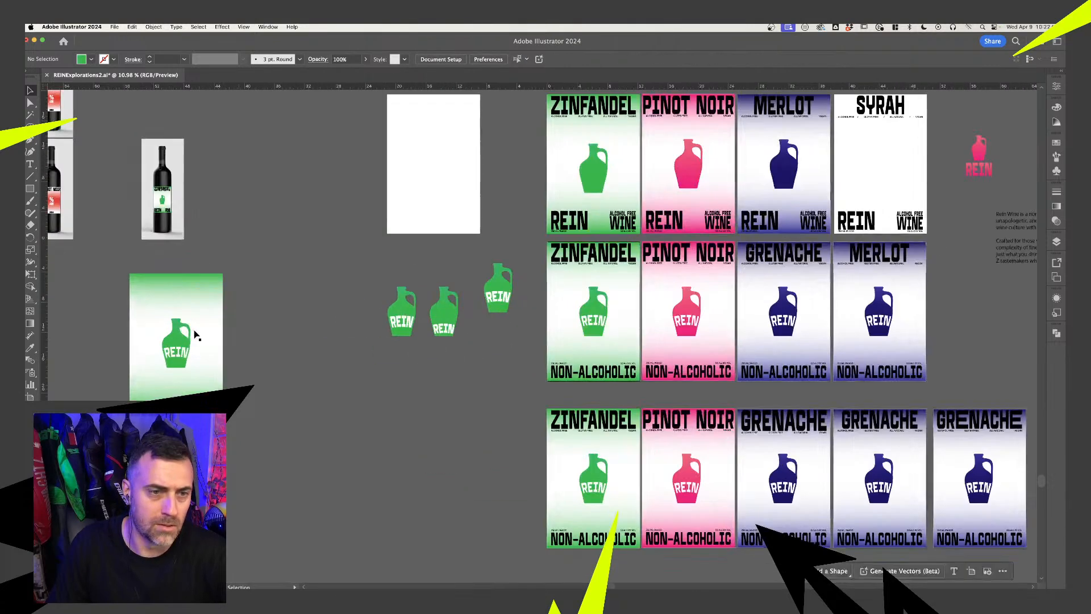
Create an artboard matching the duplicated green gradient rectangle and change the ruler units to pixels
click(410, 350)
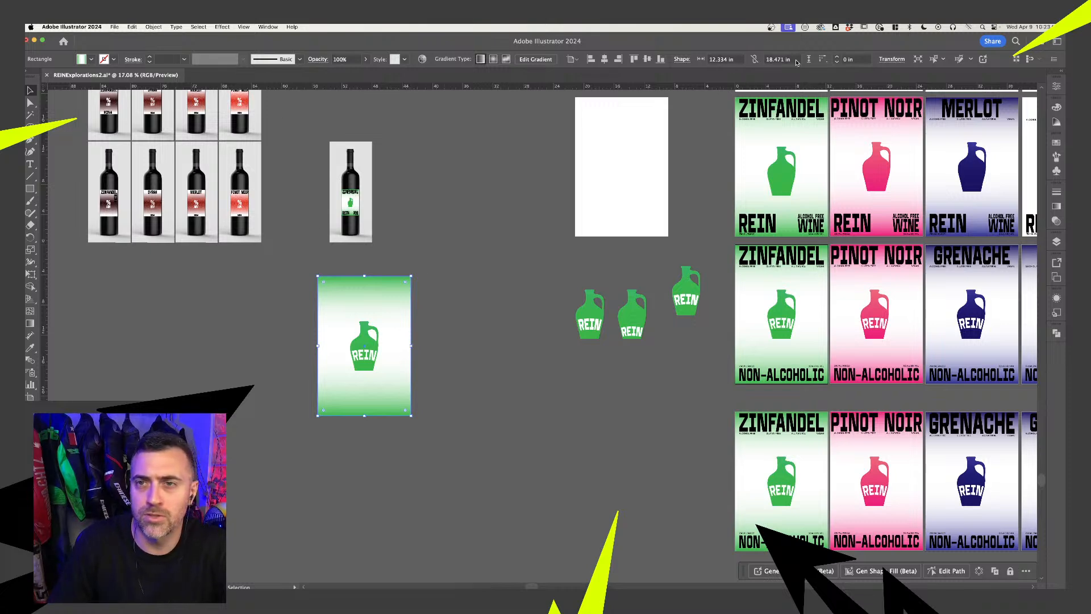
key(shift+o)
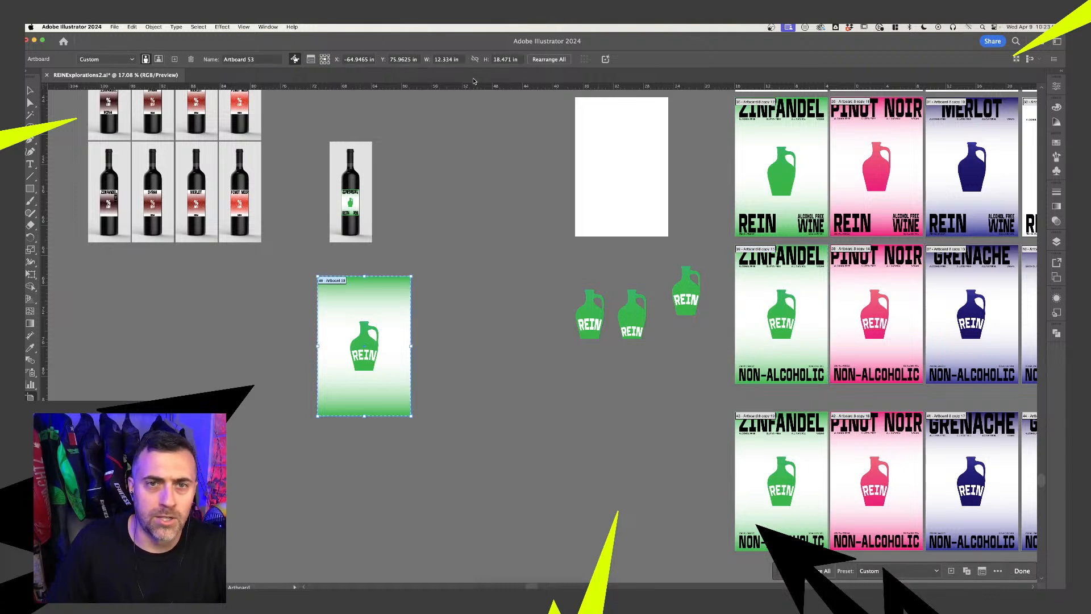
right_click(475, 81)
click(500, 101)
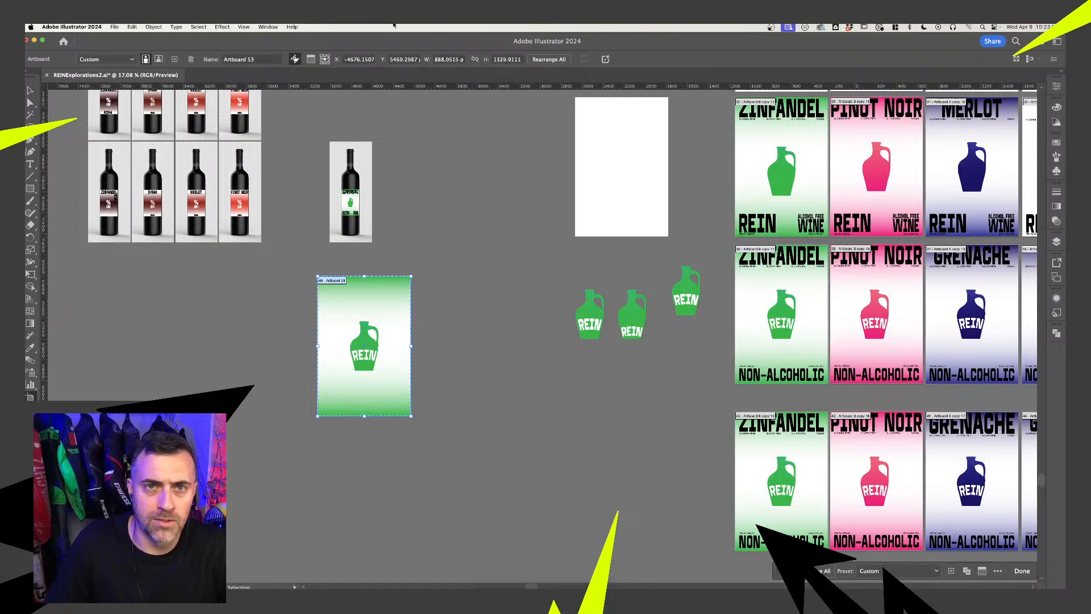
Resize the new artboard to 1400 px wide and 800 px high
click(462, 59)
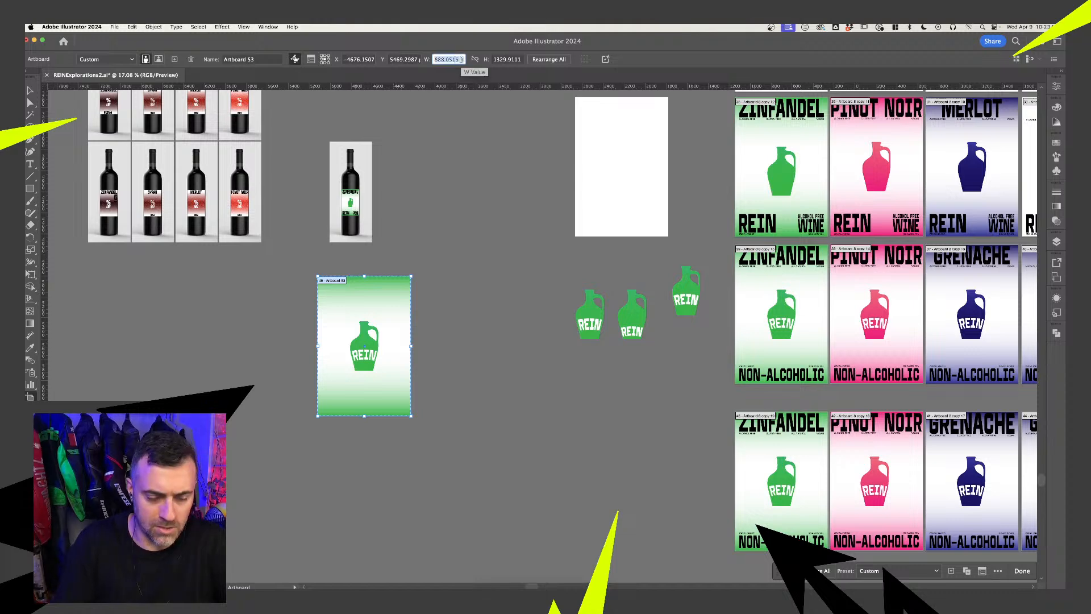
text(1400)
key(Tab)
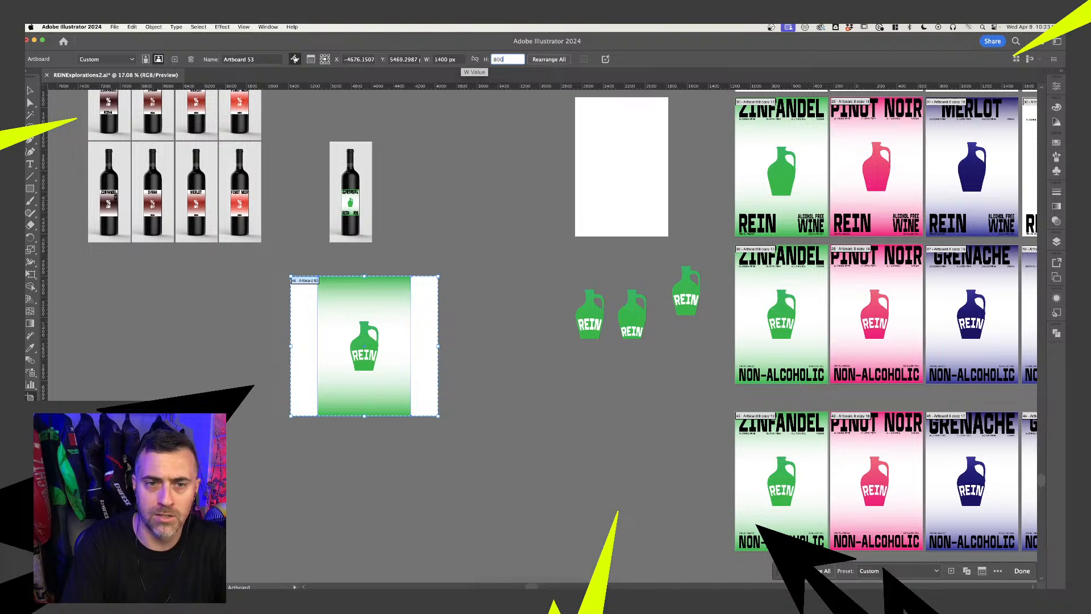
key(Return)
key(Escape)
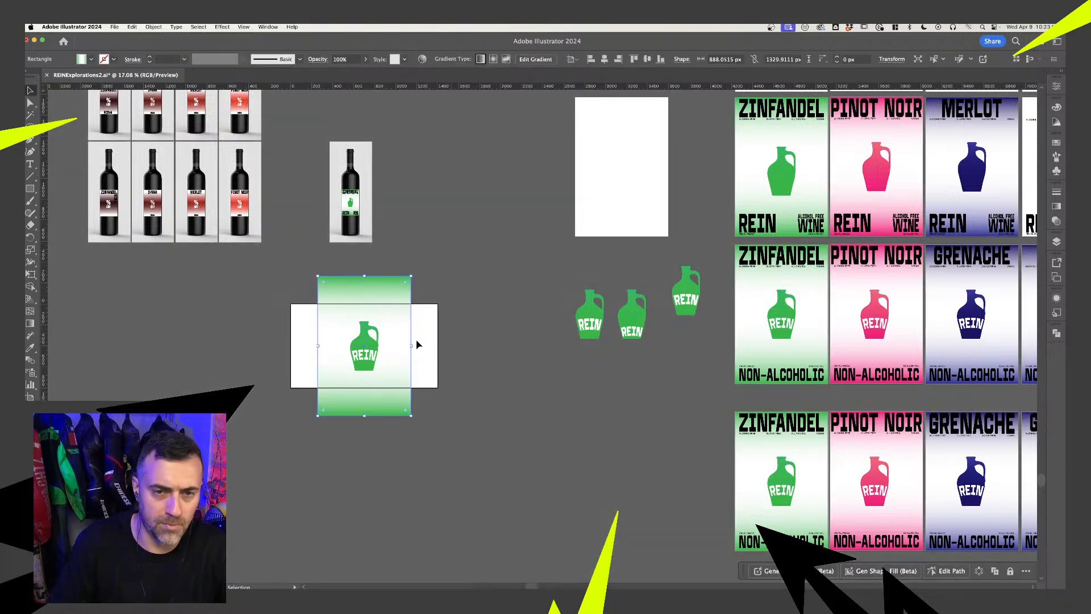
Resize the green gradient rectangle to fill the 1400 × 800 px artboard and scale down the REIN jug at its centre
drag(412, 347, 440, 347)
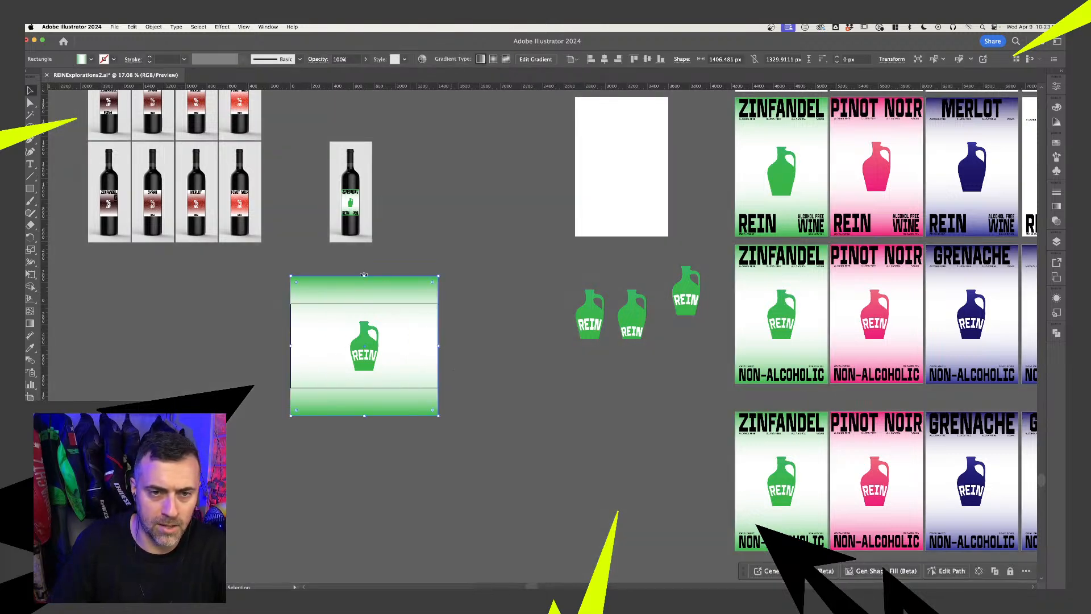
drag(363, 277, 375, 330)
click(375, 338)
click(490, 294)
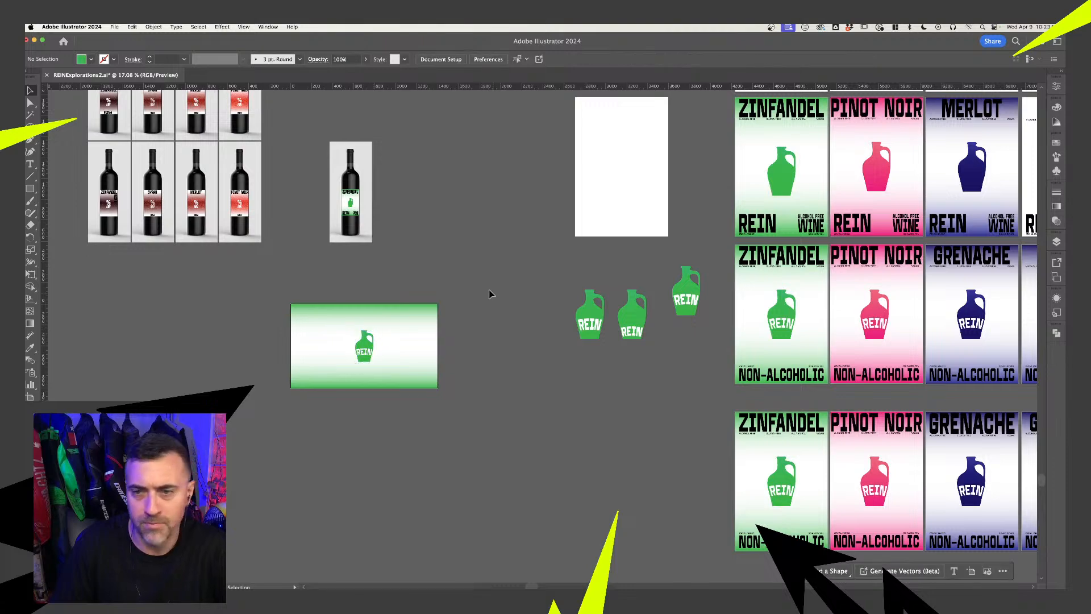
Copy the black REIN Alcohol Free Wine logo with the jug from the explorations above and paste it over the green gradient artboard
scroll(491, 294, right, 4)
scroll(491, 295, down, 4)
scroll(494, 294, right, 4)
scroll(560, 309, up, 6)
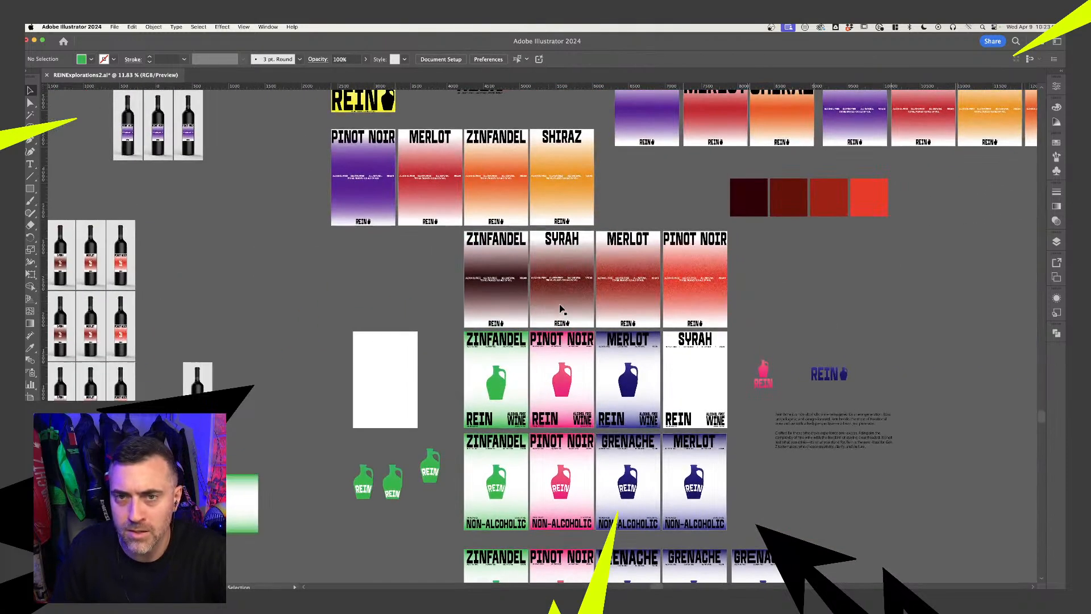
scroll(559, 308, up, 10)
scroll(569, 290, left, 2)
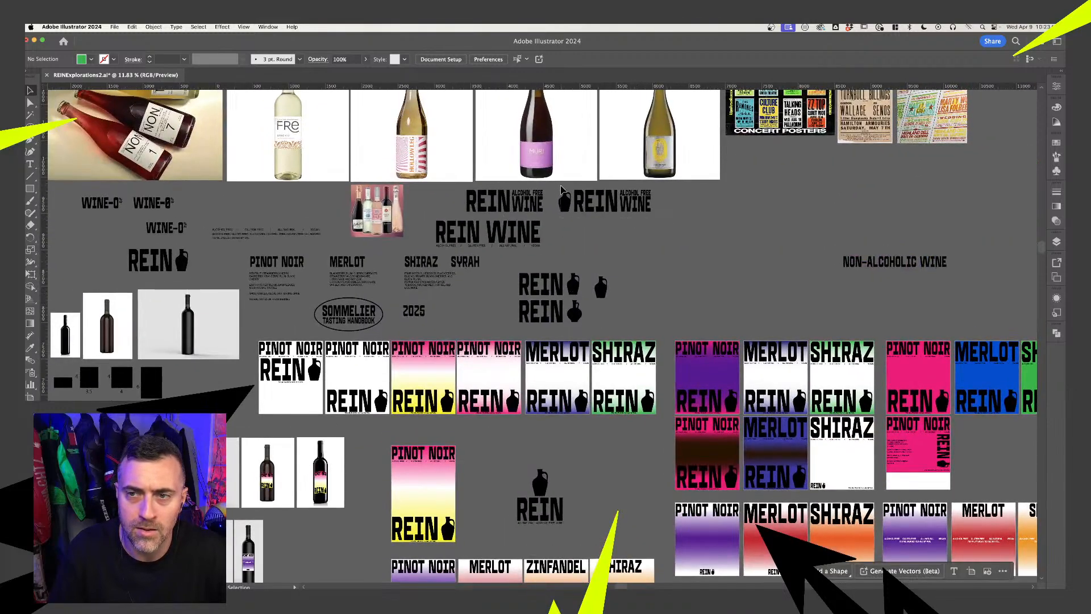
drag(561, 186, 642, 223)
click(602, 246)
key(space)
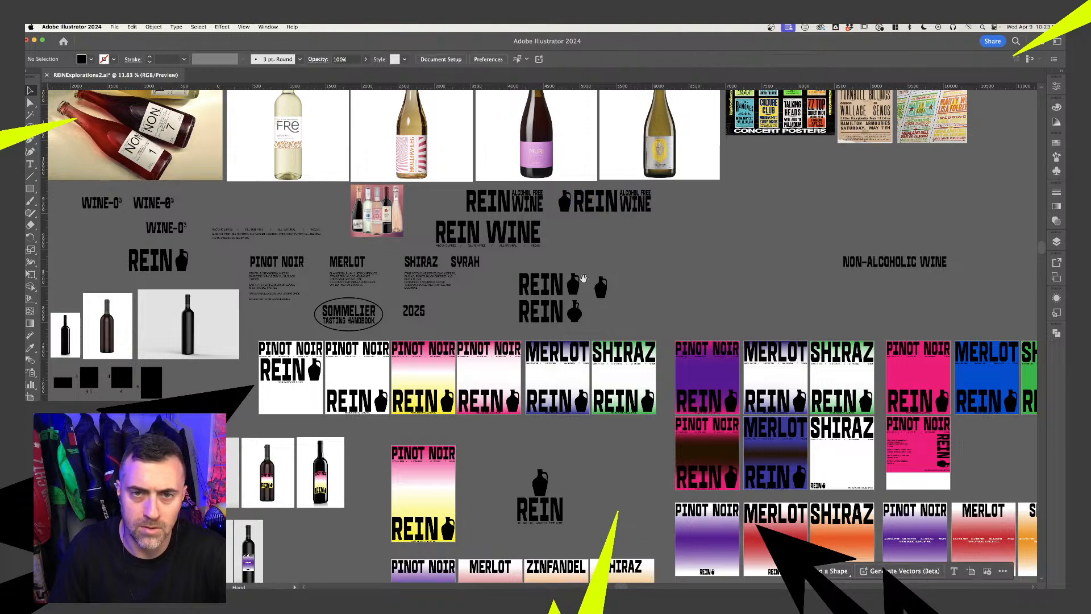
drag(583, 278, 800, 101)
drag(363, 341, 502, 91)
drag(494, 336, 480, 244)
scroll(673, 431, up, 6)
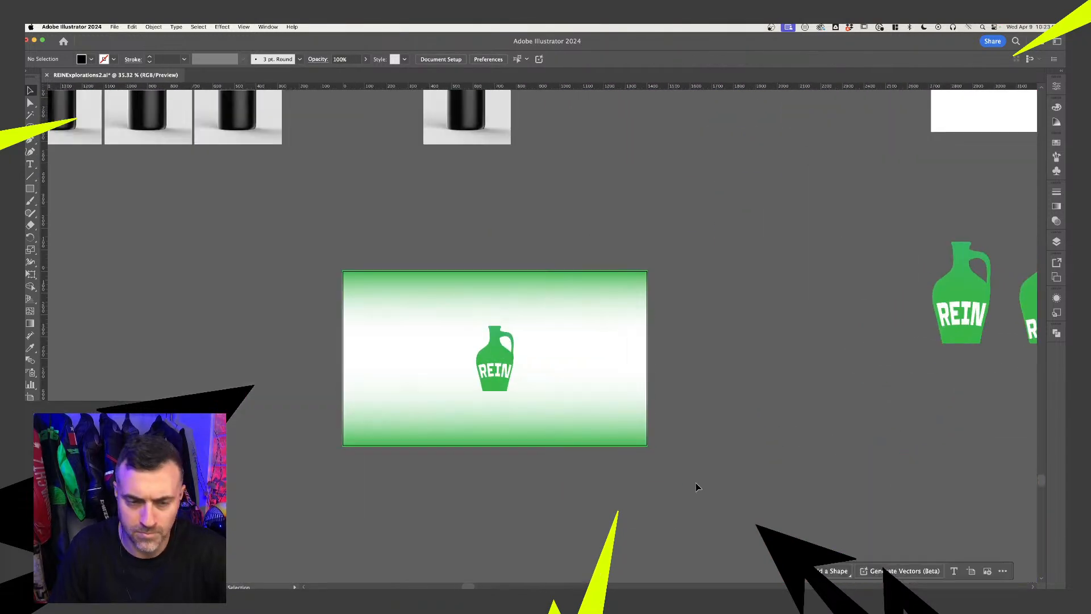
key(super+v)
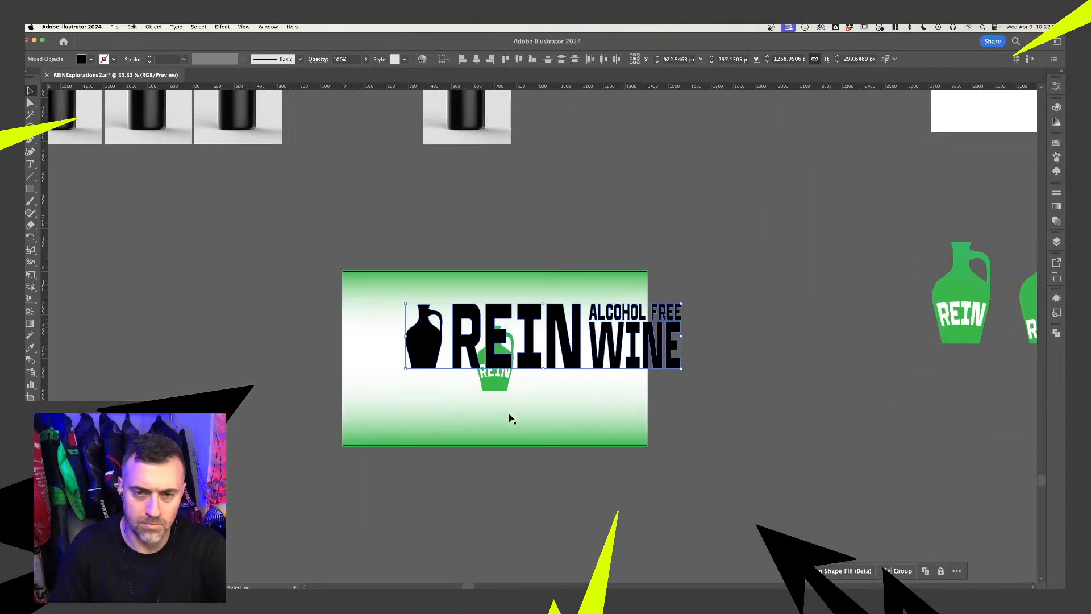
Recolour the pasted logo with the small jug's green and scale it to about 960 px wide inside the artboard
key(i)
click(502, 388)
key(v)
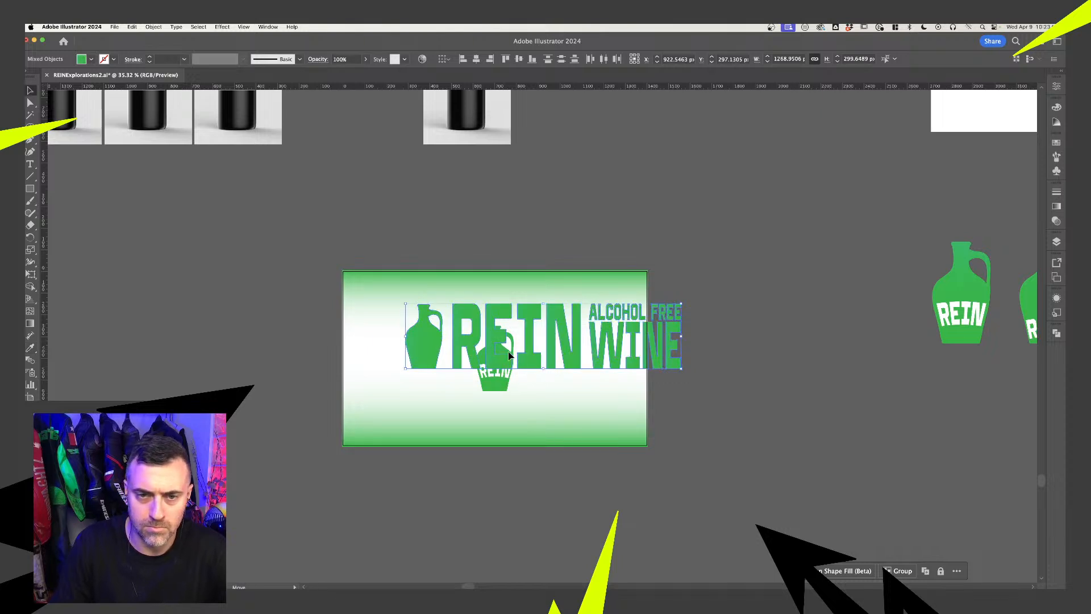
drag(508, 356, 463, 376)
drag(633, 322, 599, 328)
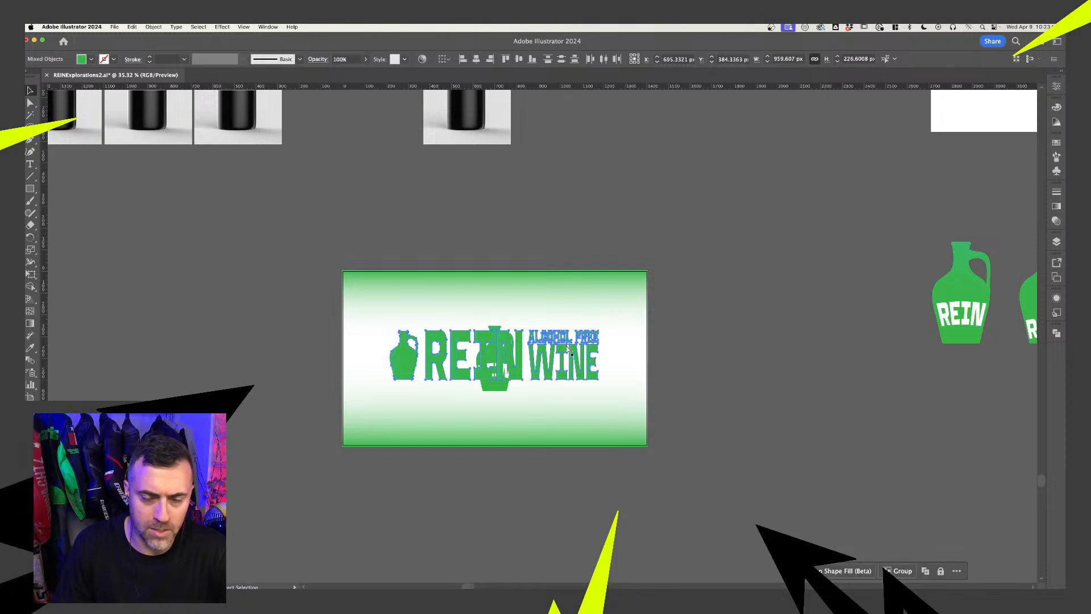
Delete the small REIN jug behind the logo, keeping the logo in place in front of the gradient
key(super+x)
click(504, 378)
key(Delete)
key(super+f)
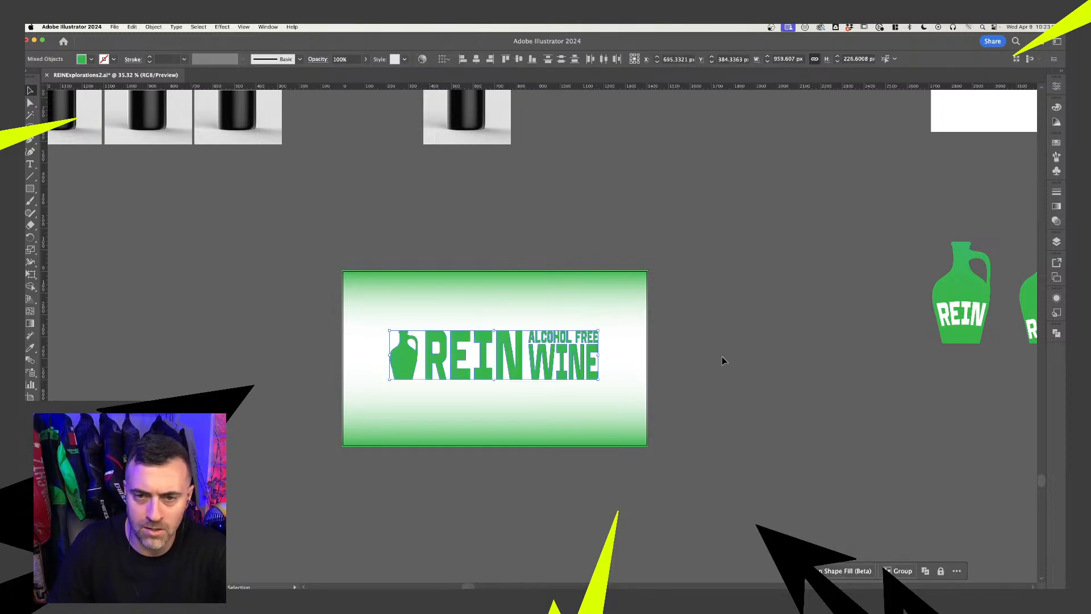
Group the jug, REIN and Alcohol Free Wine lettering, centre the group vertically on the artboard and enlarge it slightly
click(722, 358)
click(582, 340)
drag(706, 377, 324, 302)
shift+click(383, 309)
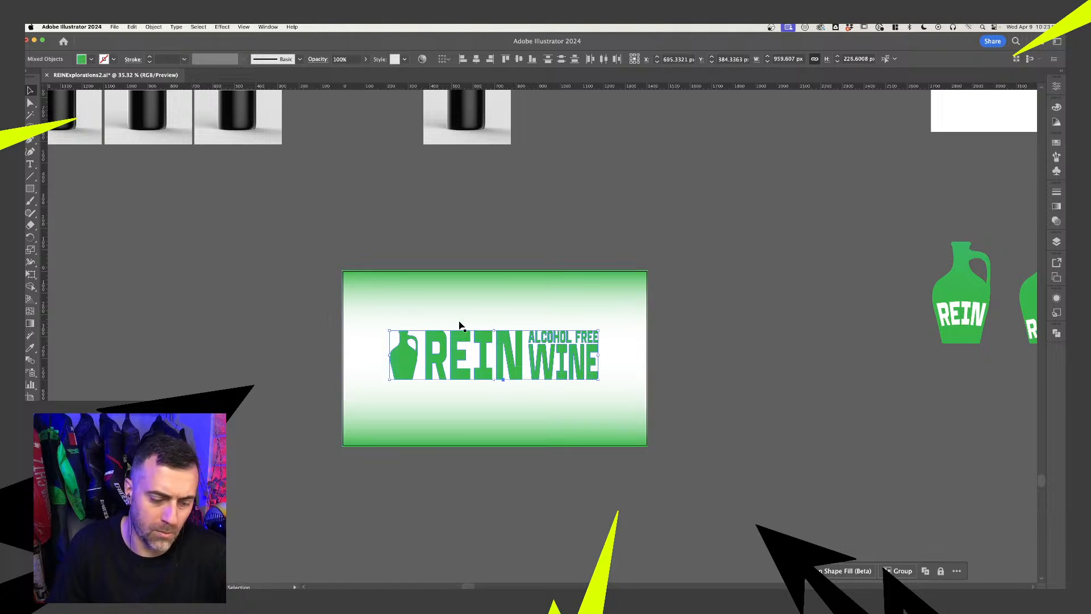
key(super+g)
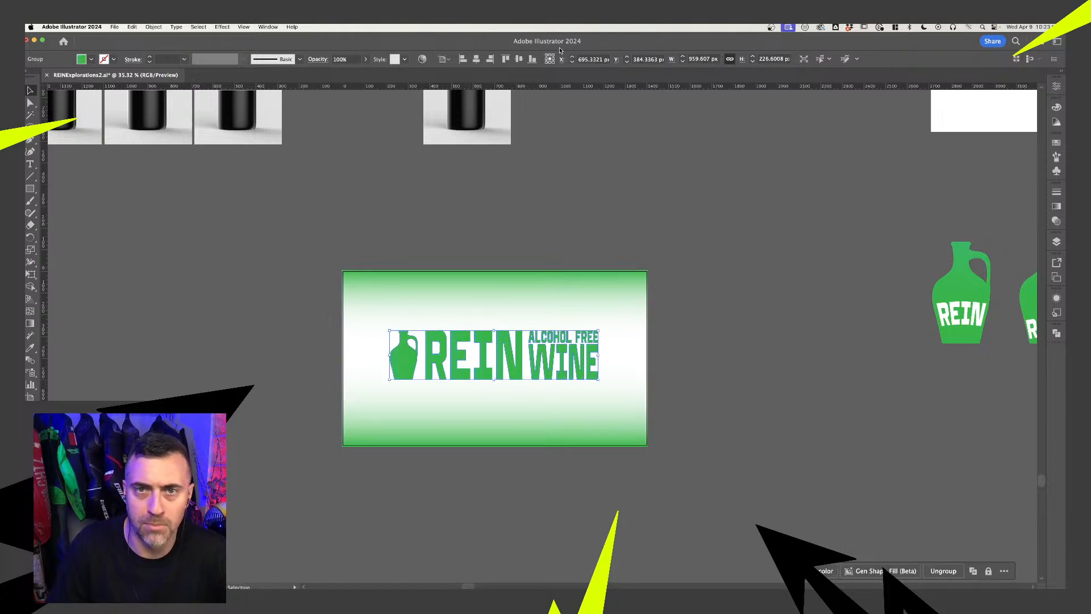
click(519, 59)
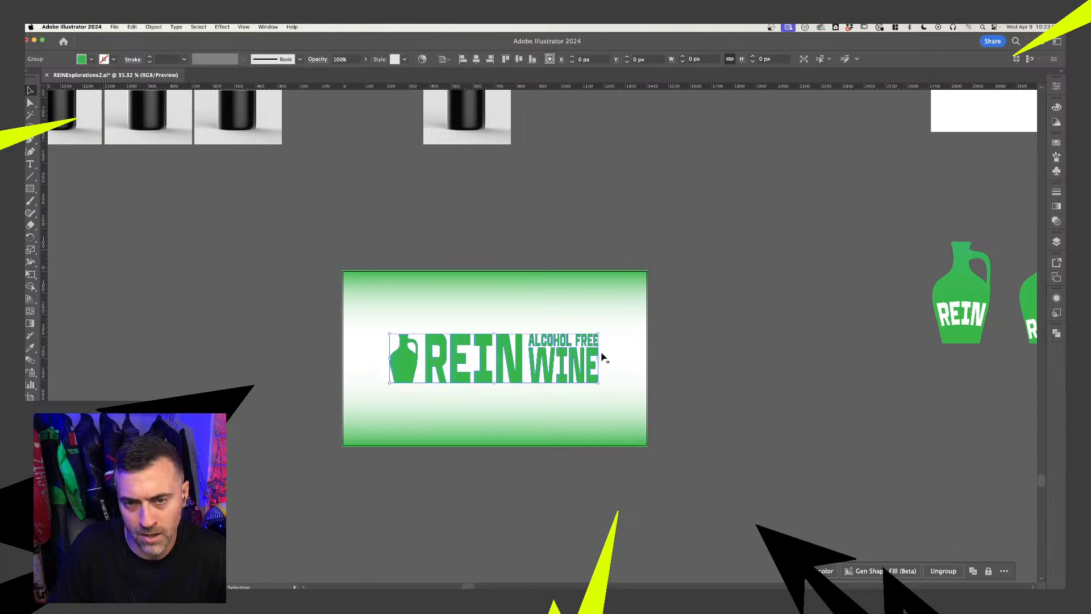
drag(604, 357, 613, 335)
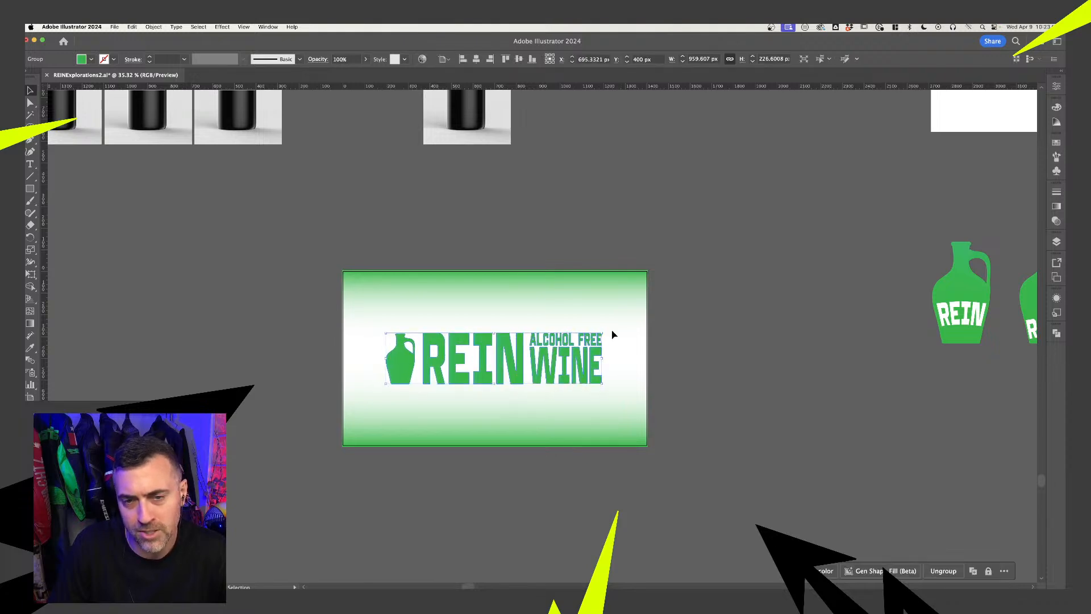
click(723, 324)
Select the 1400 × 800 px logo artboard and open the Export As dialog for it
scroll(725, 325, down, 1)
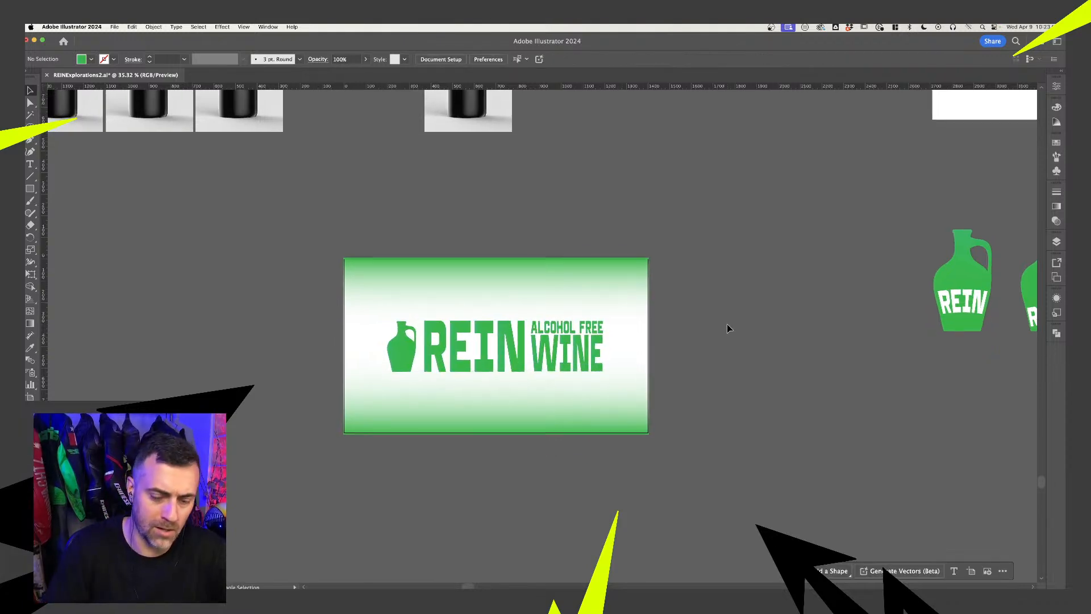
key(shift+o)
click(114, 27)
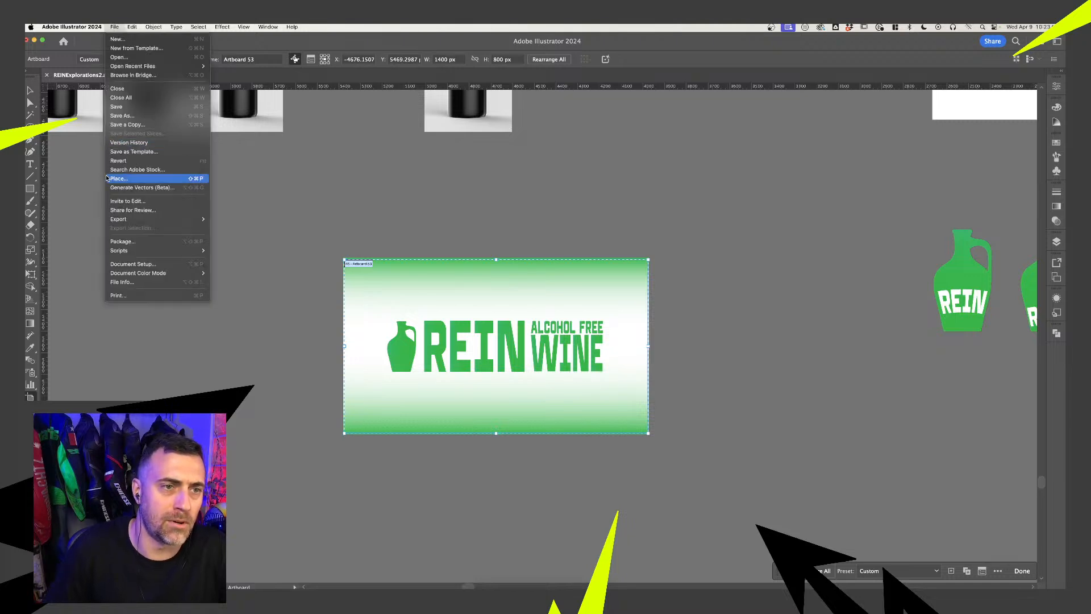
mouse_move(128, 220)
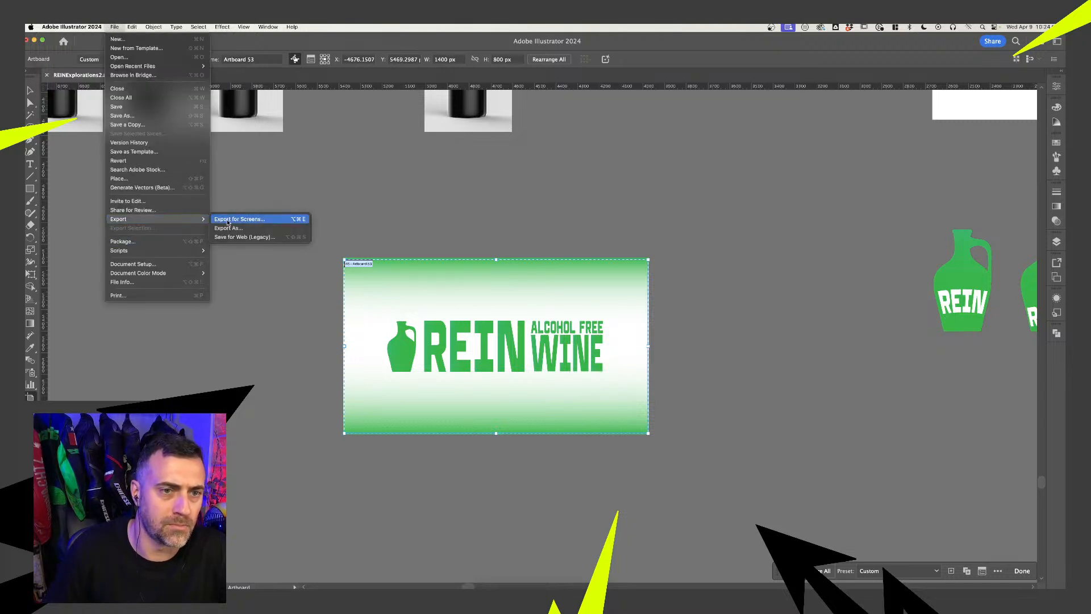
click(228, 228)
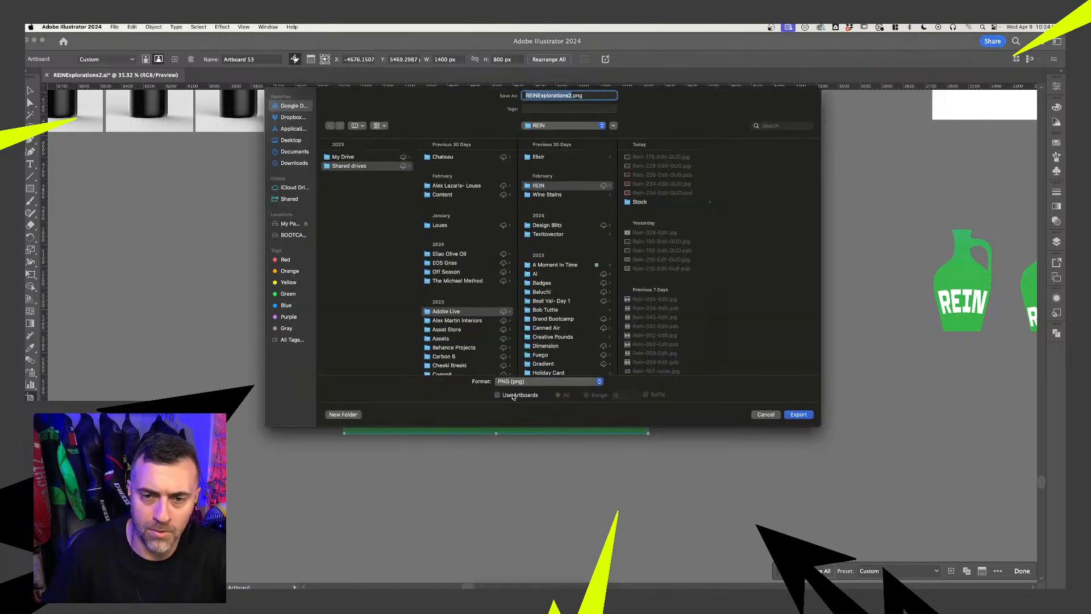
Export the green REIN banner as a PNG to the REIN folder, using artboards with the range limited to 46
click(498, 395)
click(599, 396)
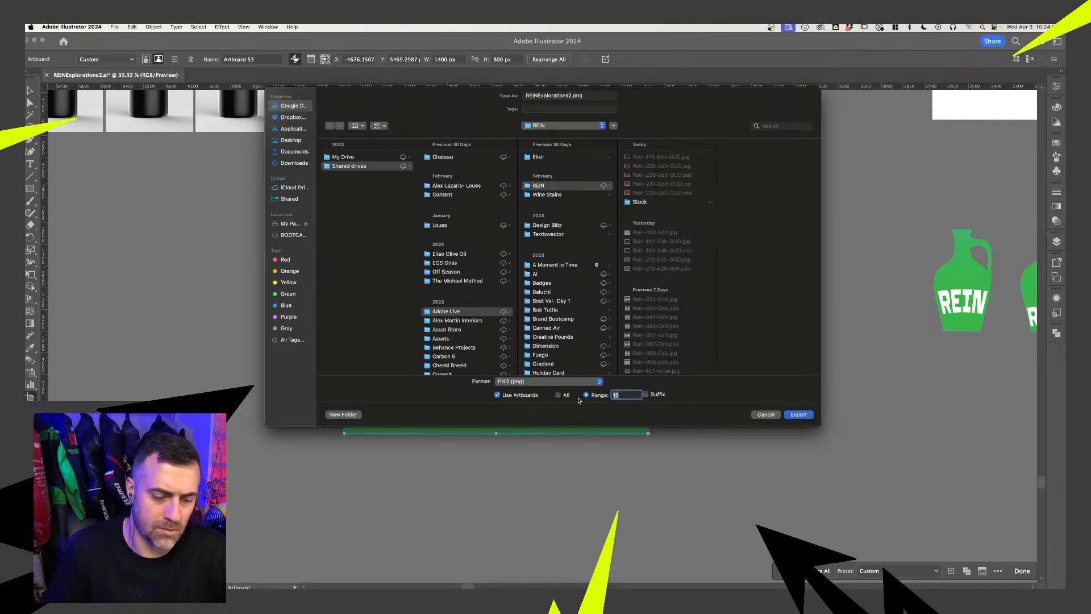
text(46)
click(799, 416)
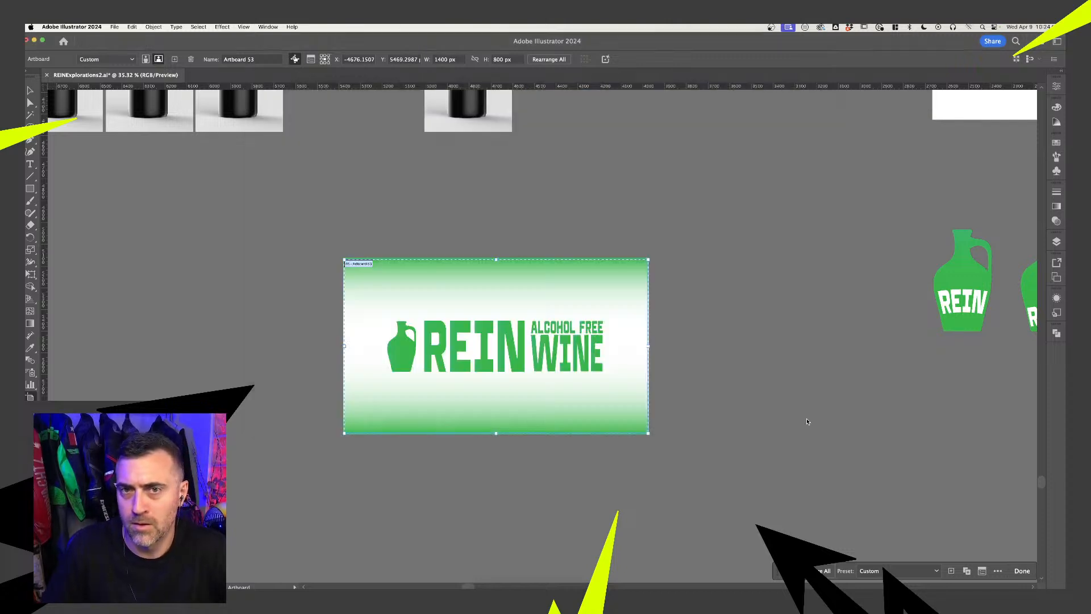
Duplicate the green REIN banner artboard with its artwork, placing the copy directly below the original
click(615, 473)
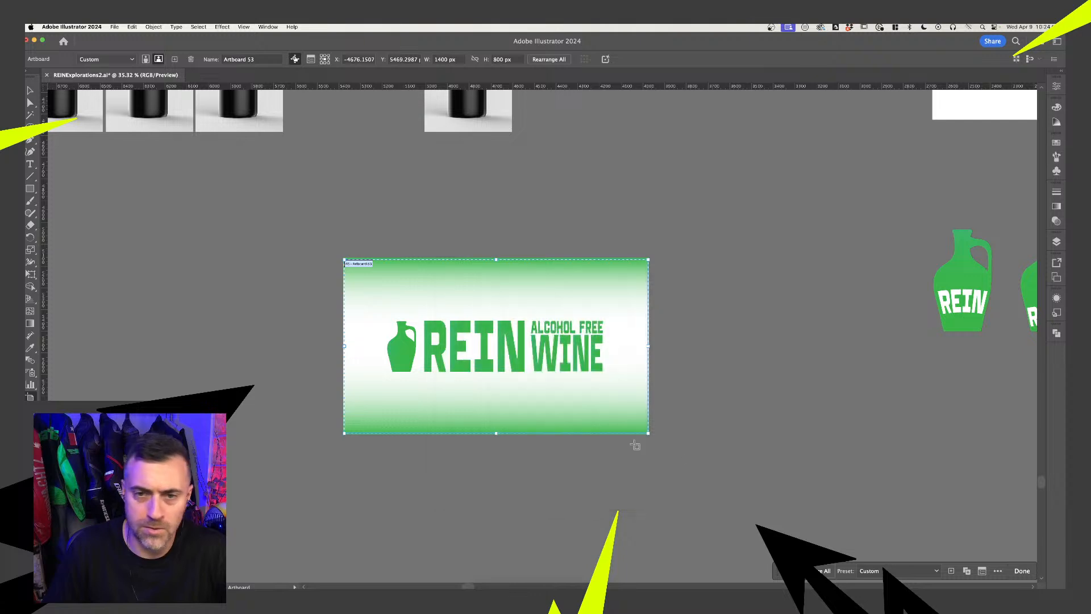
scroll(668, 398, down, 3)
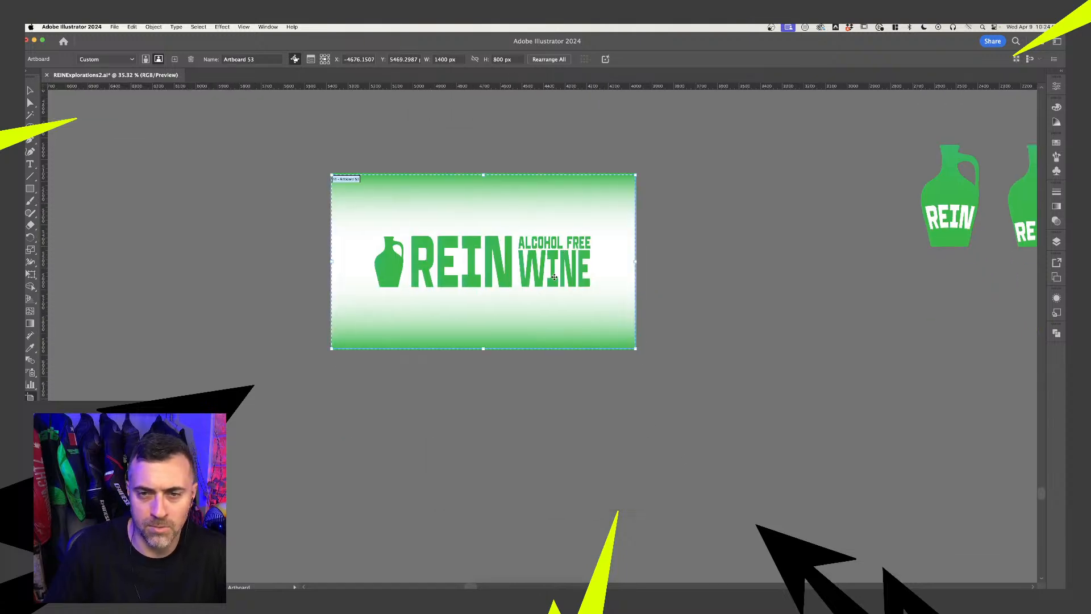
drag(551, 267, 547, 465)
key(v)
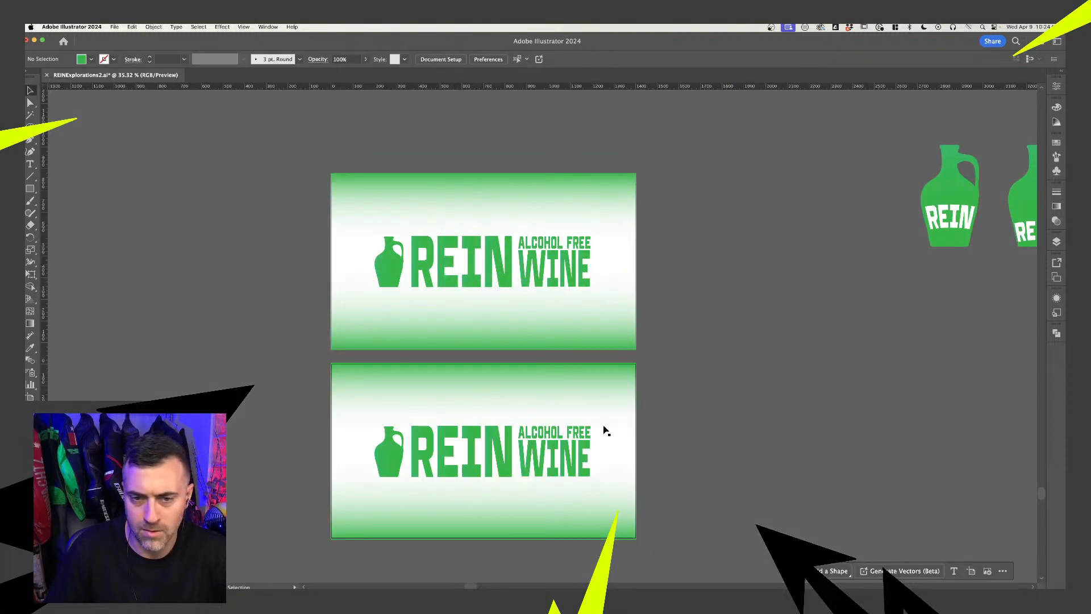
Recolor the logo group on the duplicated banner black by sampling the NON-ALCOHOLIC lettering on the Grenache label with the Eyedropper
scroll(585, 423, down, 2)
click(562, 415)
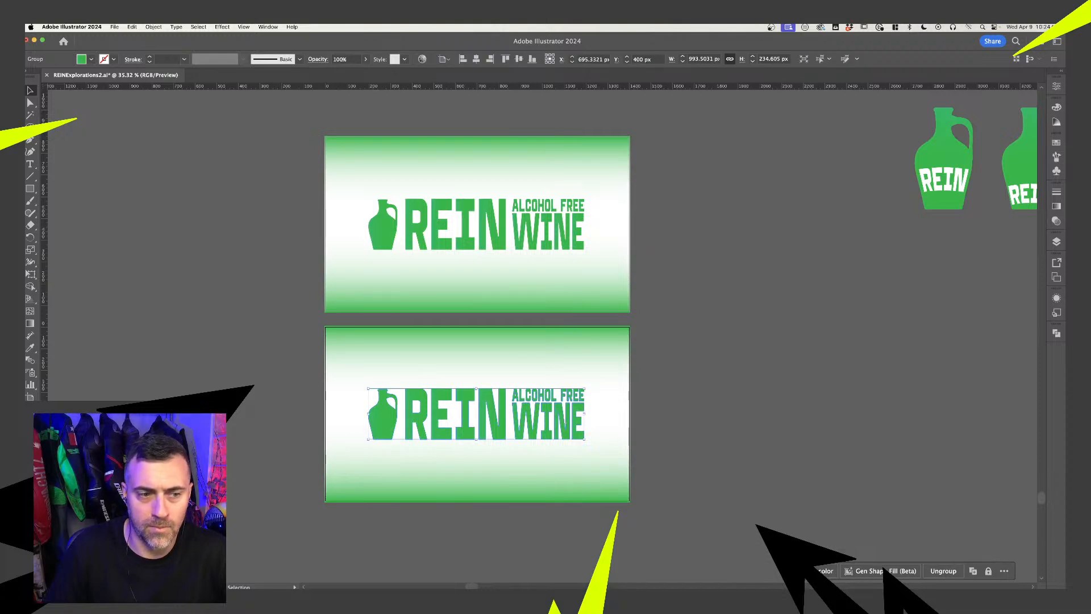
double_click(29, 451)
click(652, 271)
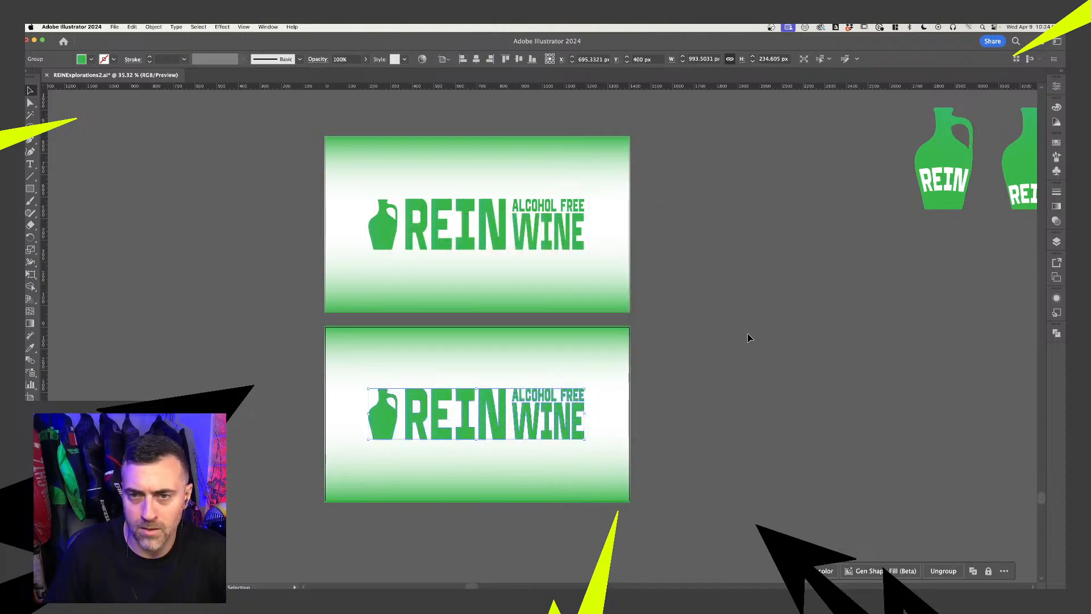
scroll(748, 339, down, 5)
scroll(803, 385, right, 3)
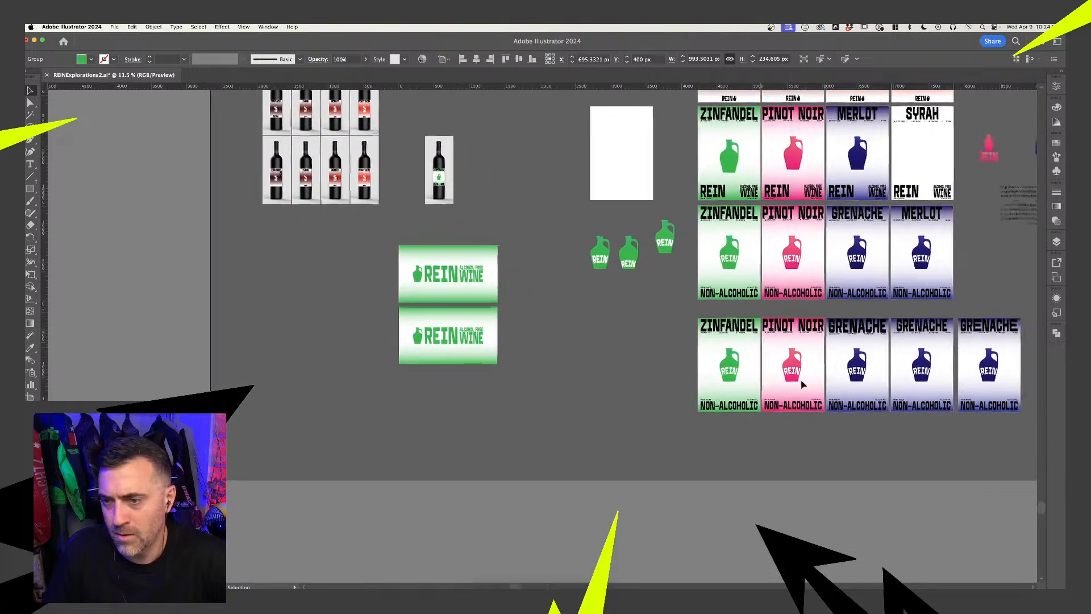
scroll(803, 384, up, 5)
key(i)
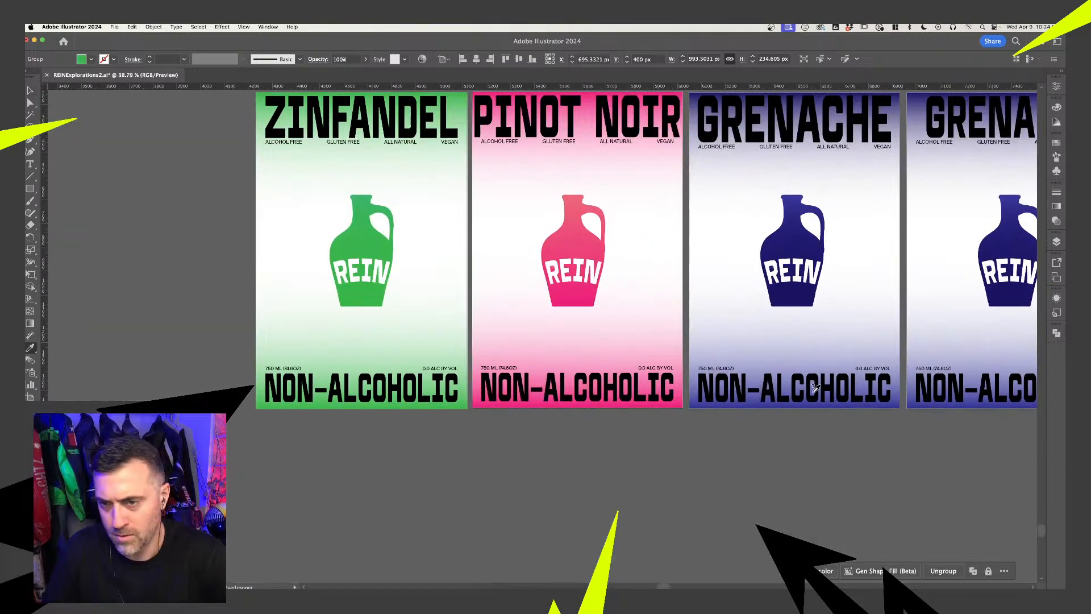
click(820, 389)
scroll(818, 388, down, 6)
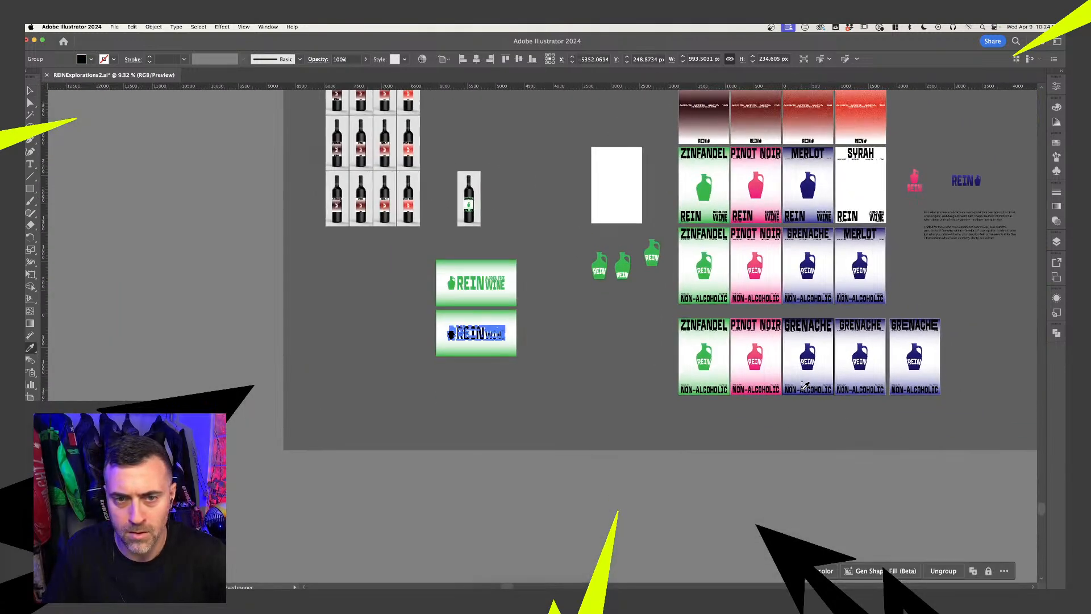
Change the first green gradient stop of the duplicated banner's background rectangle to black, sampled from its logo
key(v)
click(553, 349)
scroll(489, 337, up, 5)
click(472, 288)
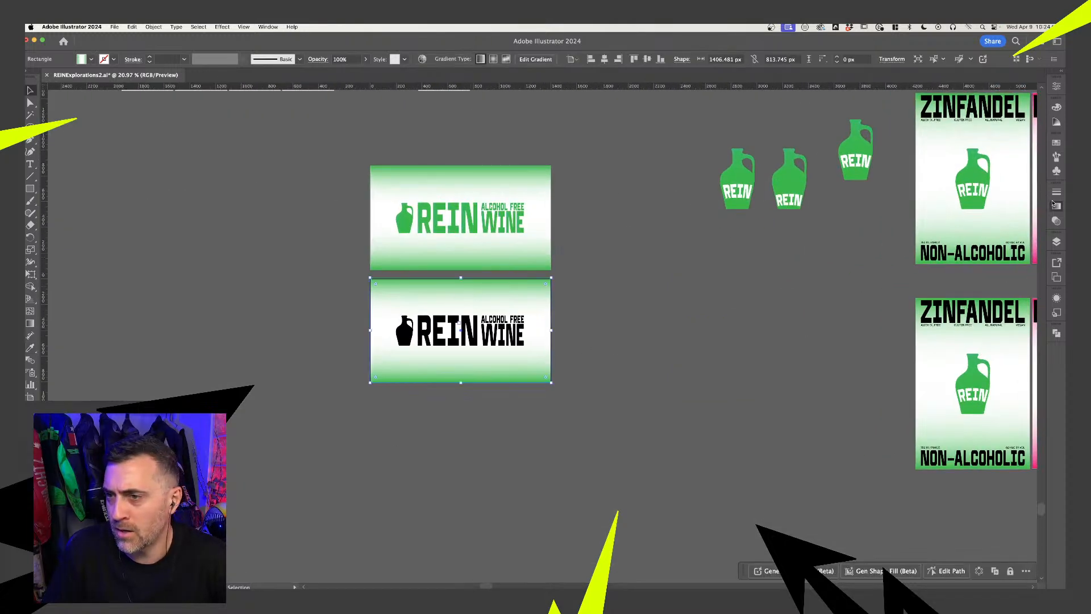
click(1056, 205)
double_click(930, 283)
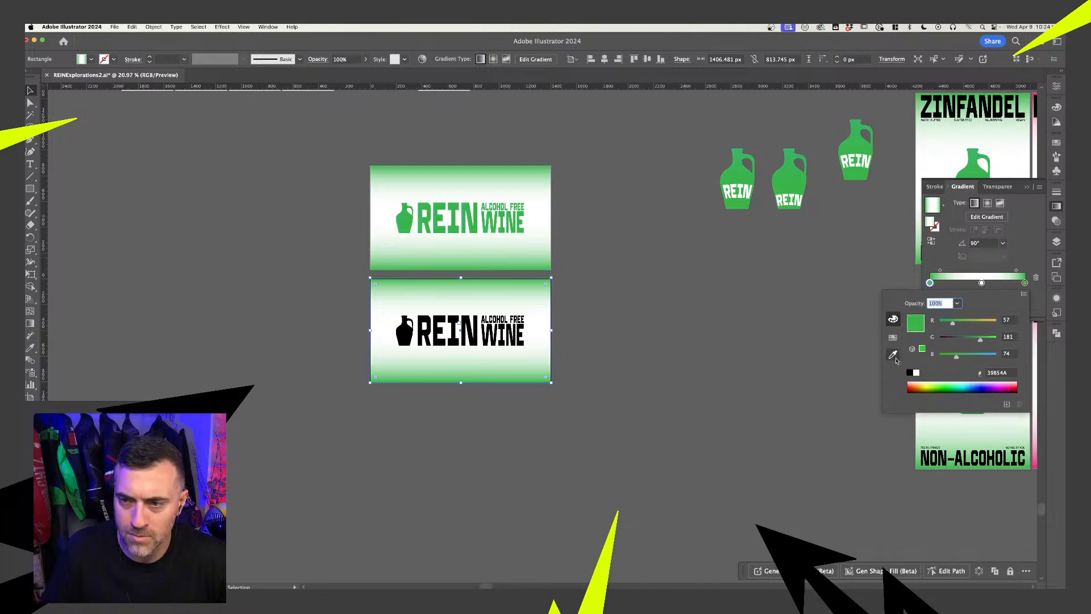
click(893, 355)
click(455, 318)
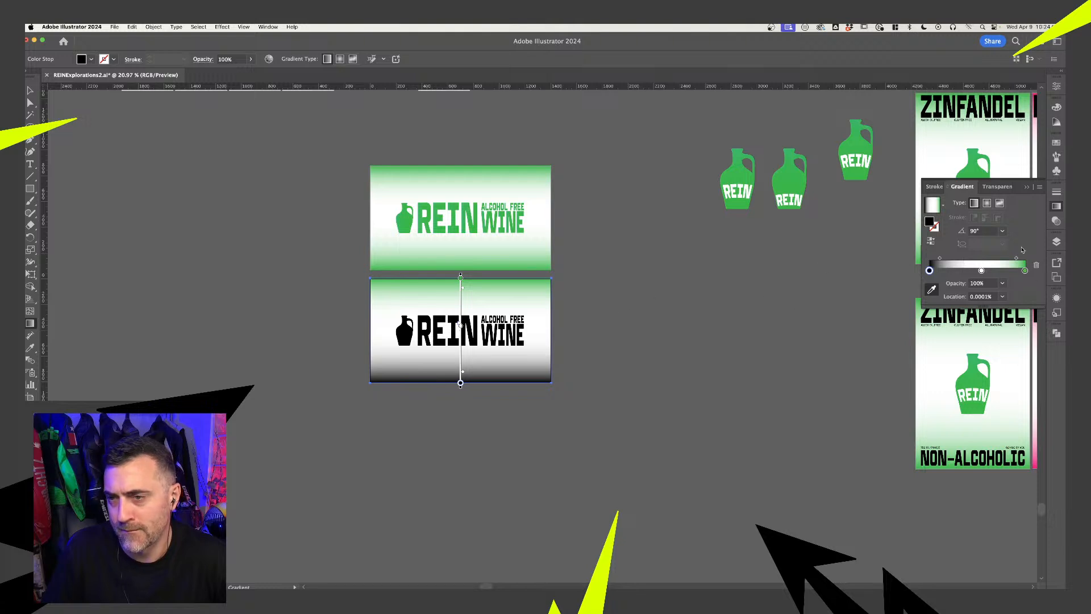
Change the remaining green end stop of the lower banner's background gradient to black, sampled from its logo, and deselect the artwork
click(1025, 271)
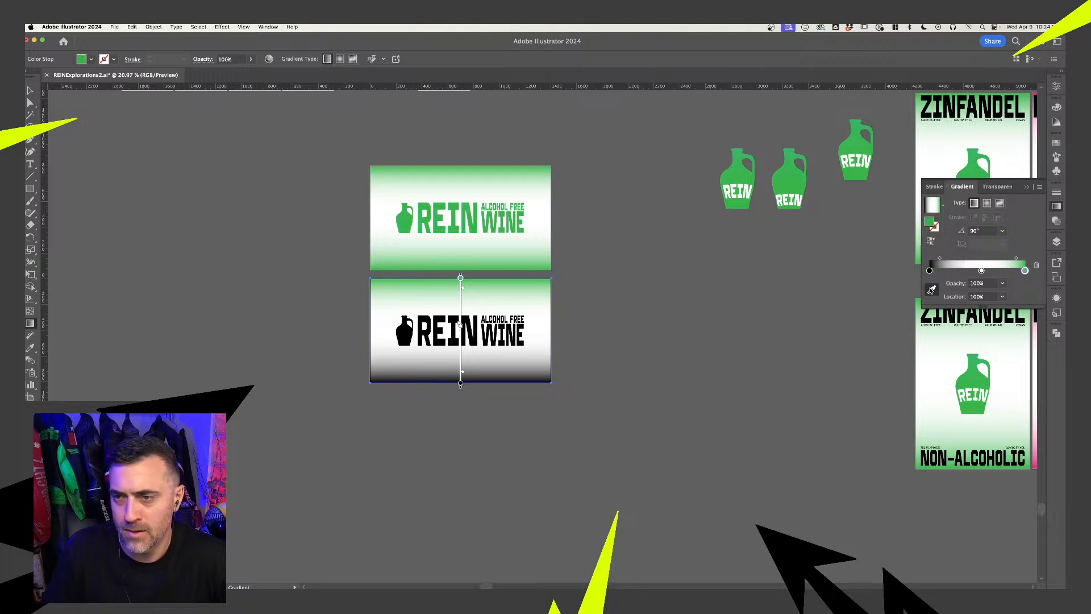
click(931, 290)
click(458, 320)
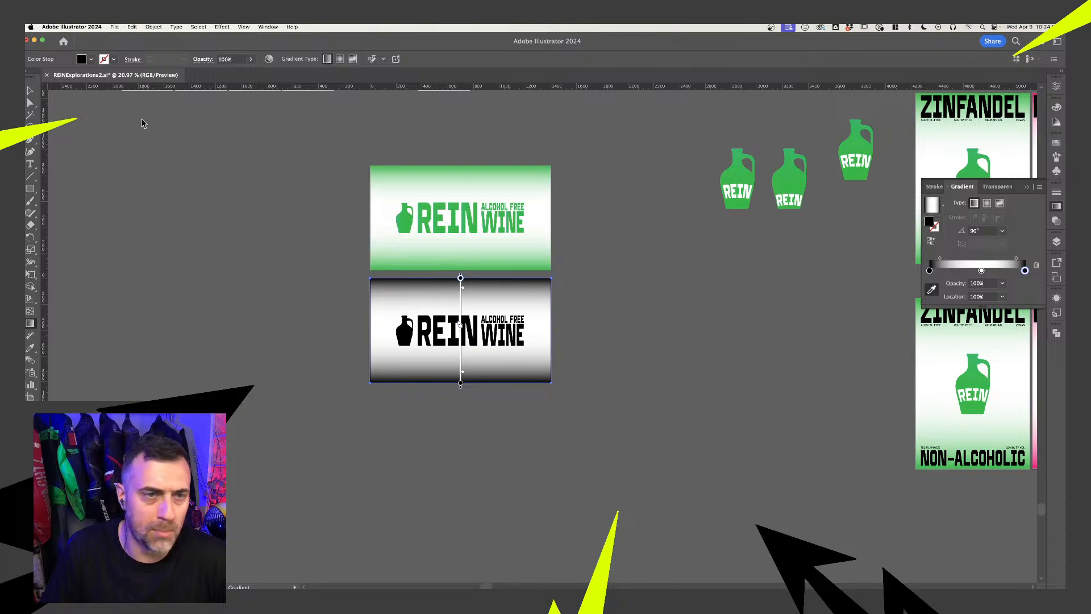
key(v)
click(185, 180)
scroll(577, 375, up, 3)
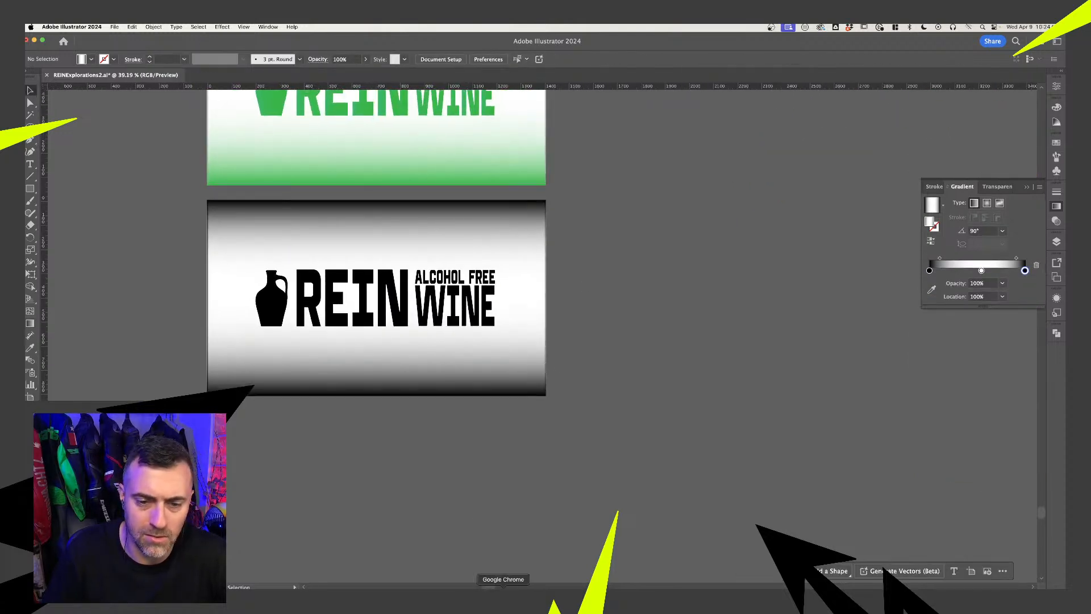
Switch to the Behance project in Chrome and add the exported green REIN banner from the REIN folder as an image
click(503, 594)
click(307, 237)
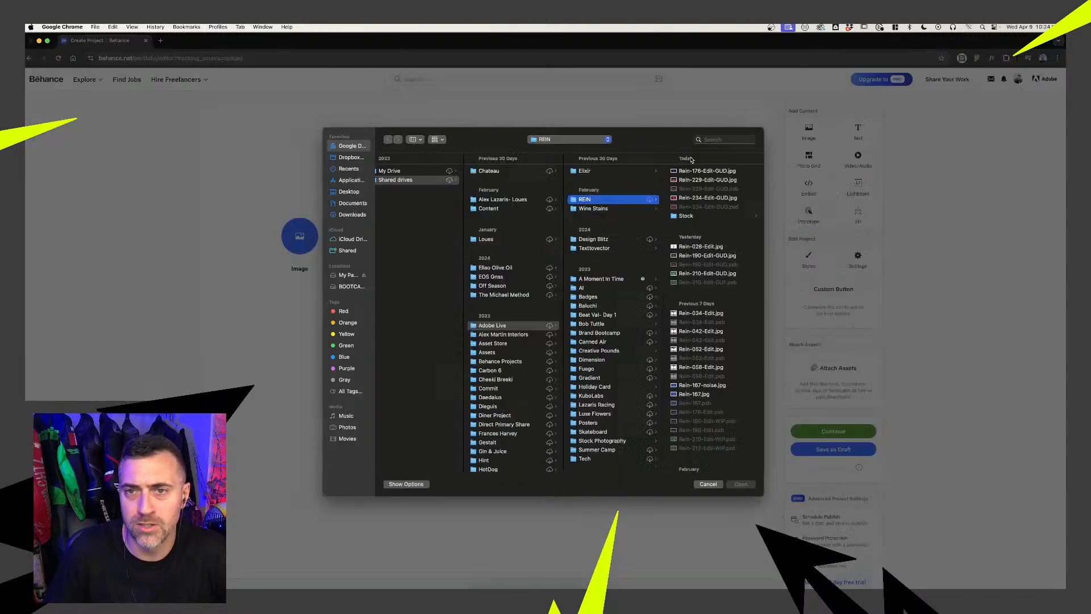
click(740, 483)
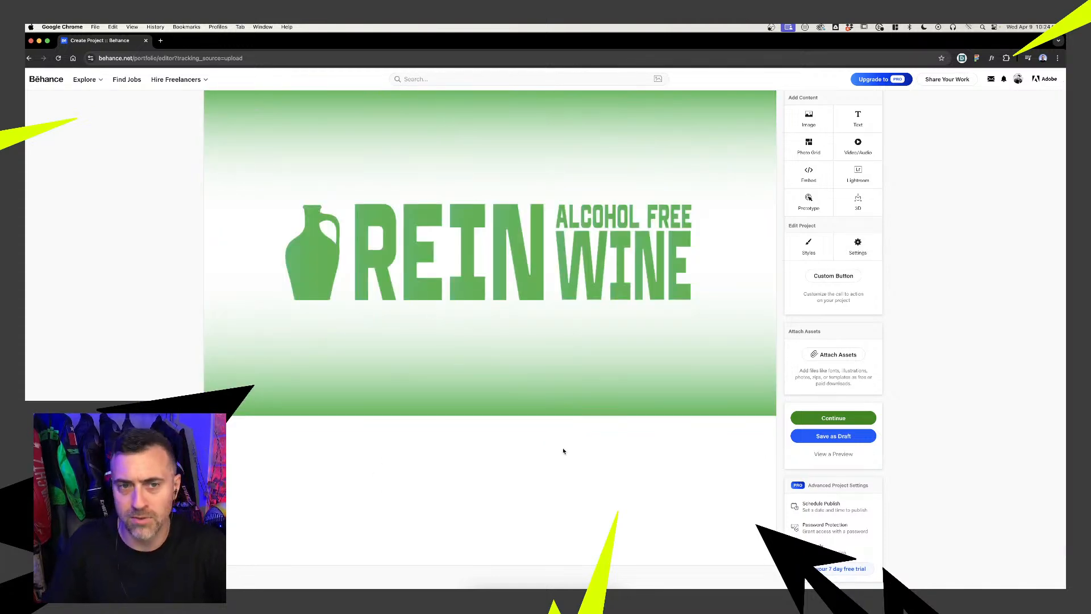
scroll(549, 277, up, 1)
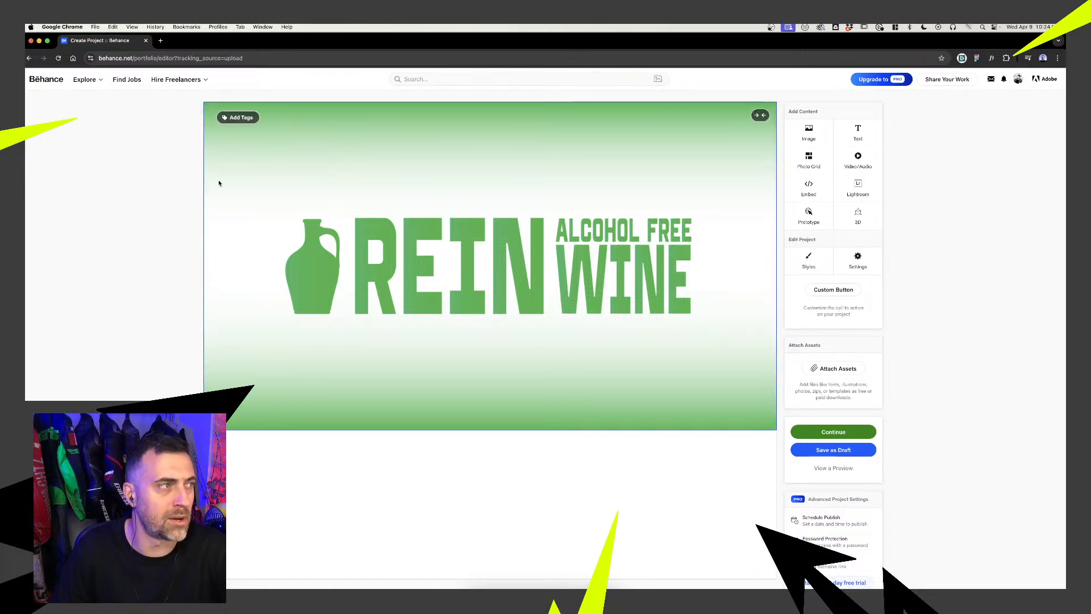
Insert a text block below the banner reading "REIN ALCOHOL FREE WINE", followed by a new line
scroll(397, 415, down, 3)
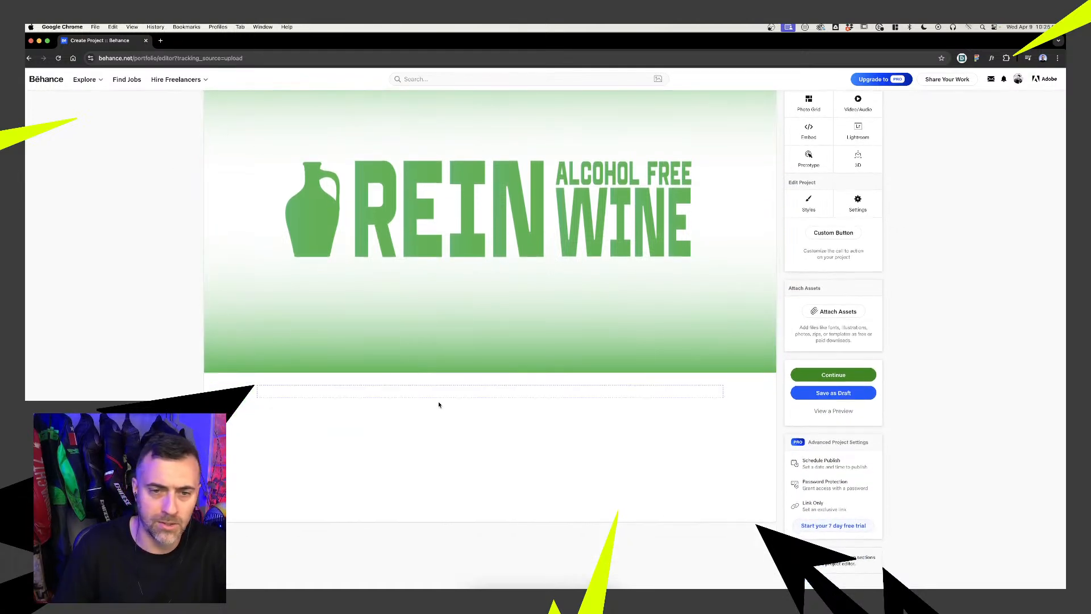
click(468, 389)
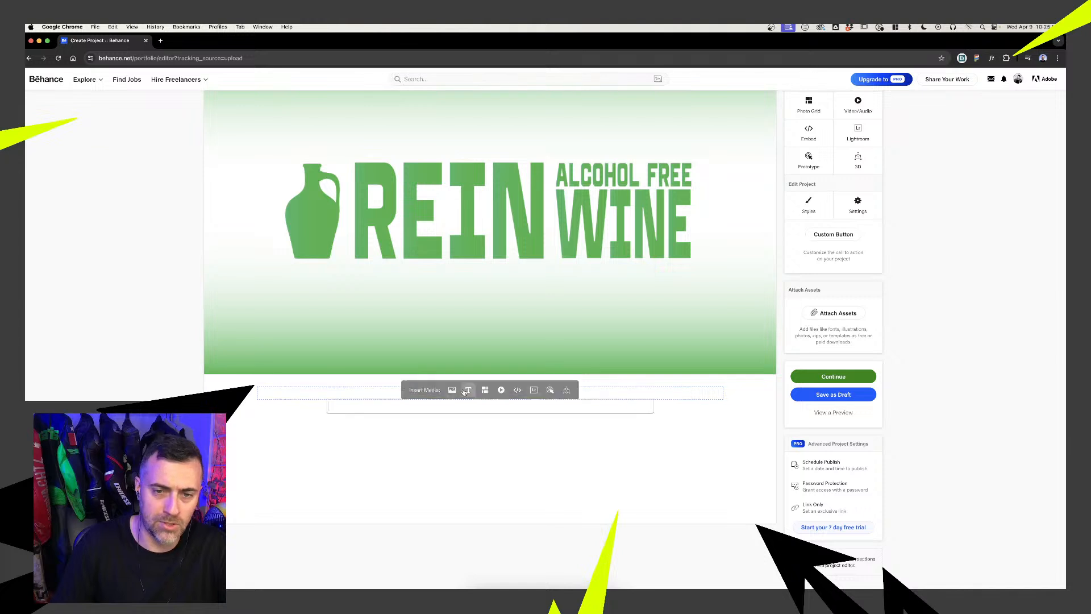
text(REIN ALCOHOL FREE WINE)
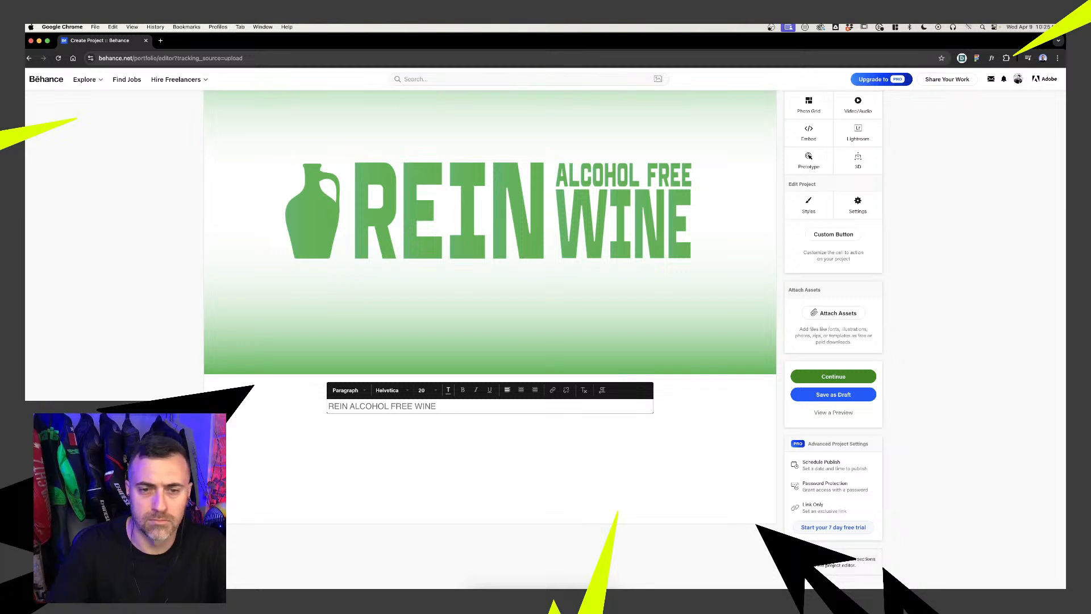
key(super+a)
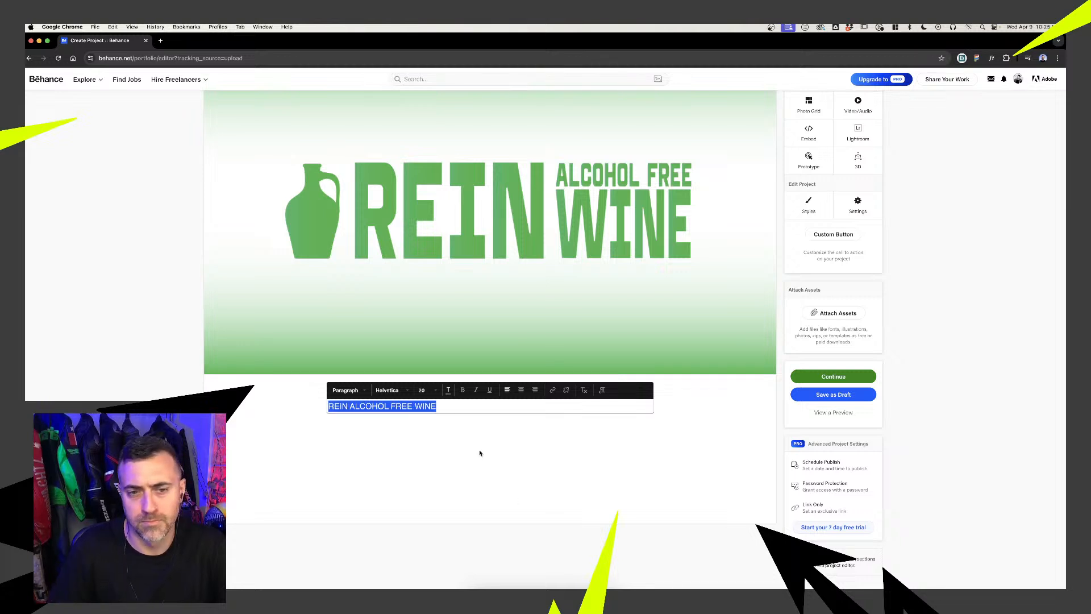
click(452, 406)
key(Return)
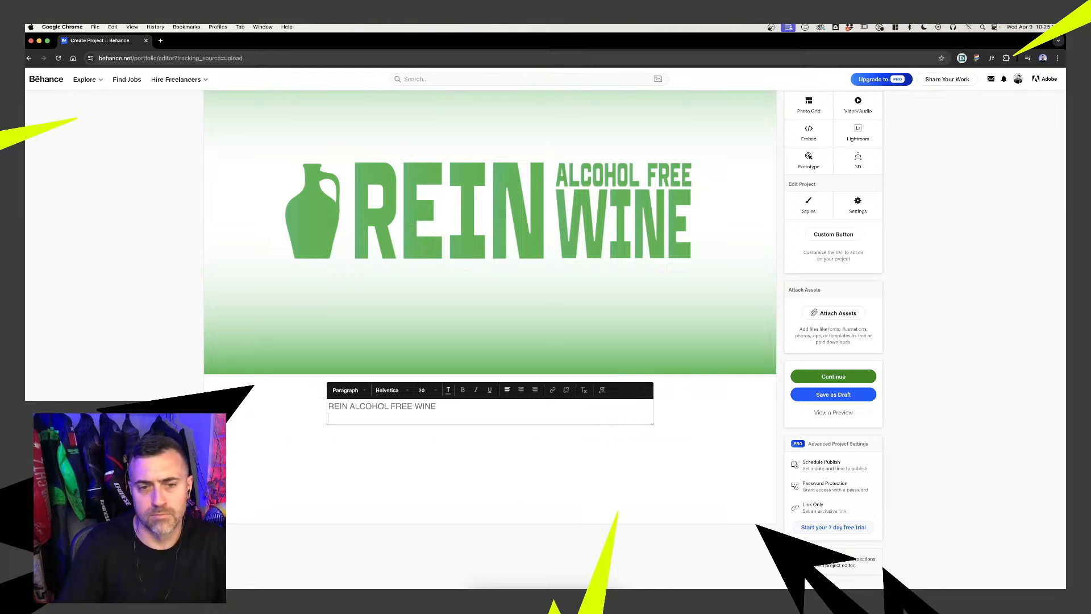
Make the "REIN ALCOHOL FREE WINE" heading bold and black, and add blank lines beneath it
key(super+a)
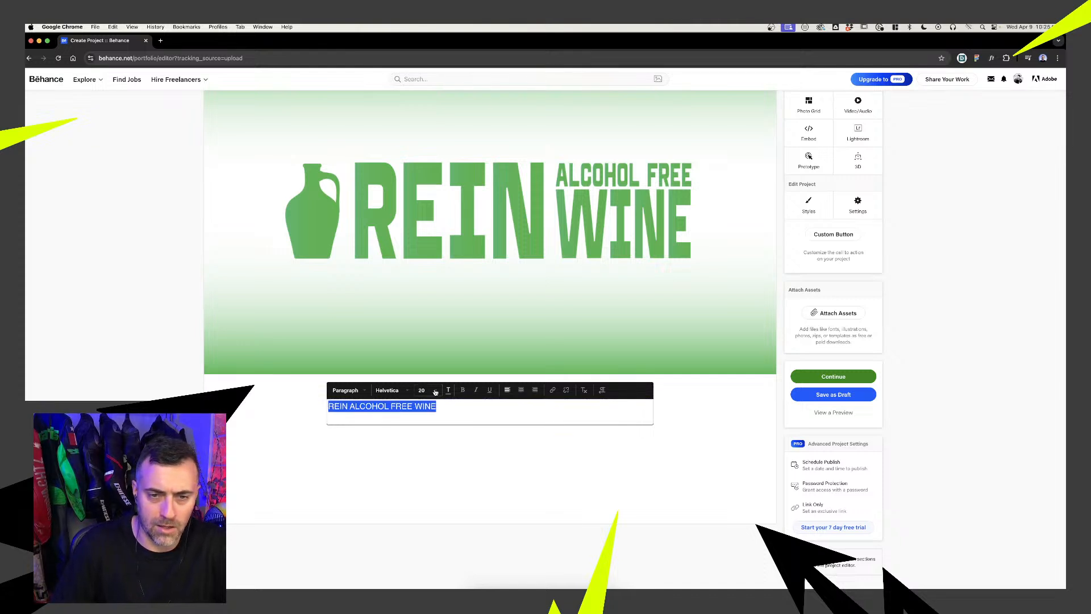
click(464, 391)
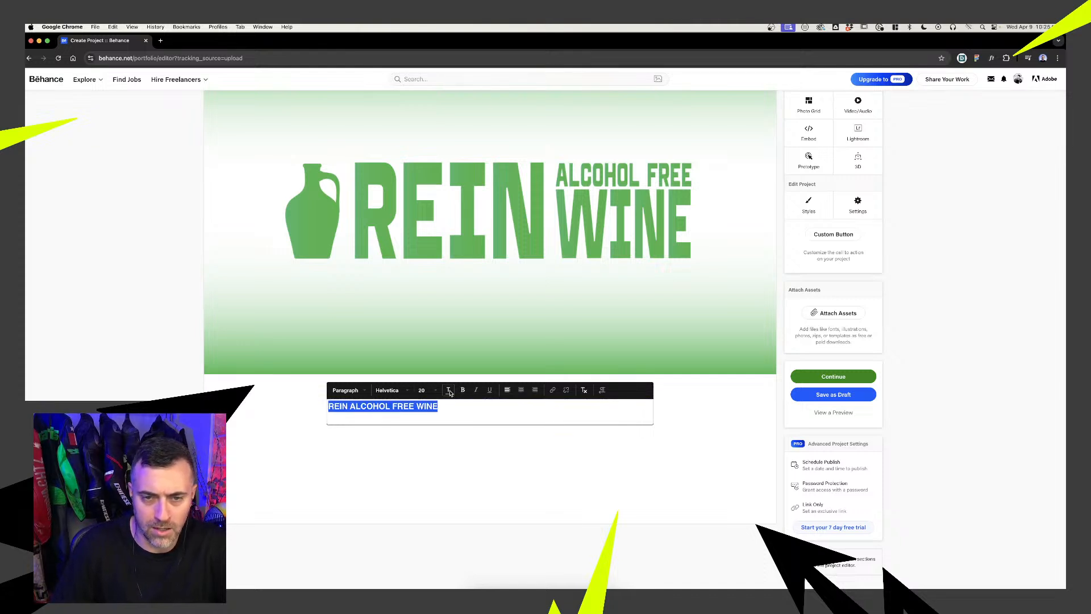
click(449, 391)
click(510, 441)
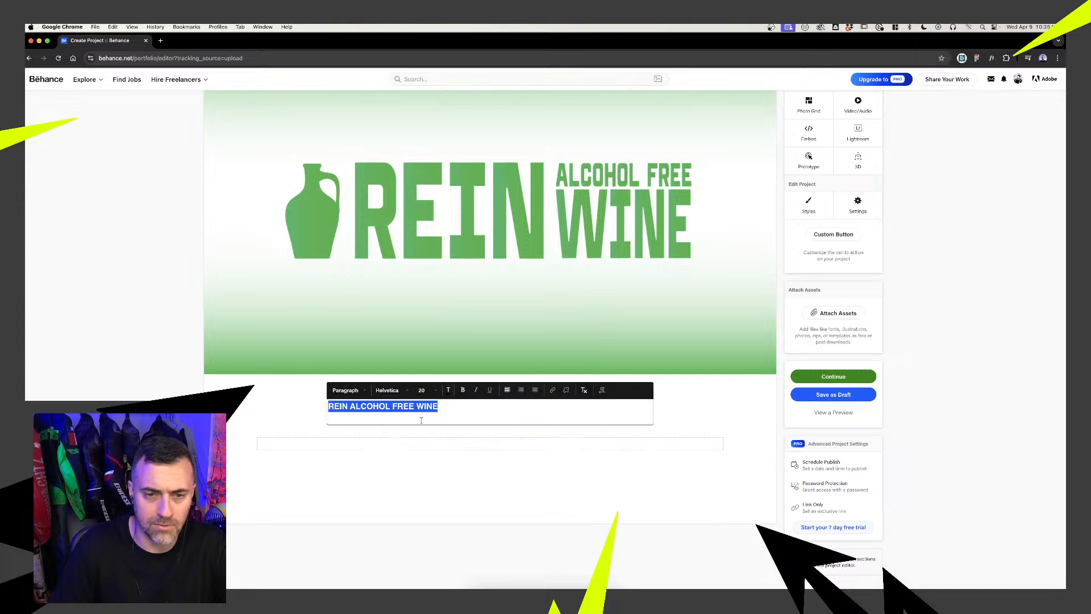
key(Right)
key(Return)
key(Return)
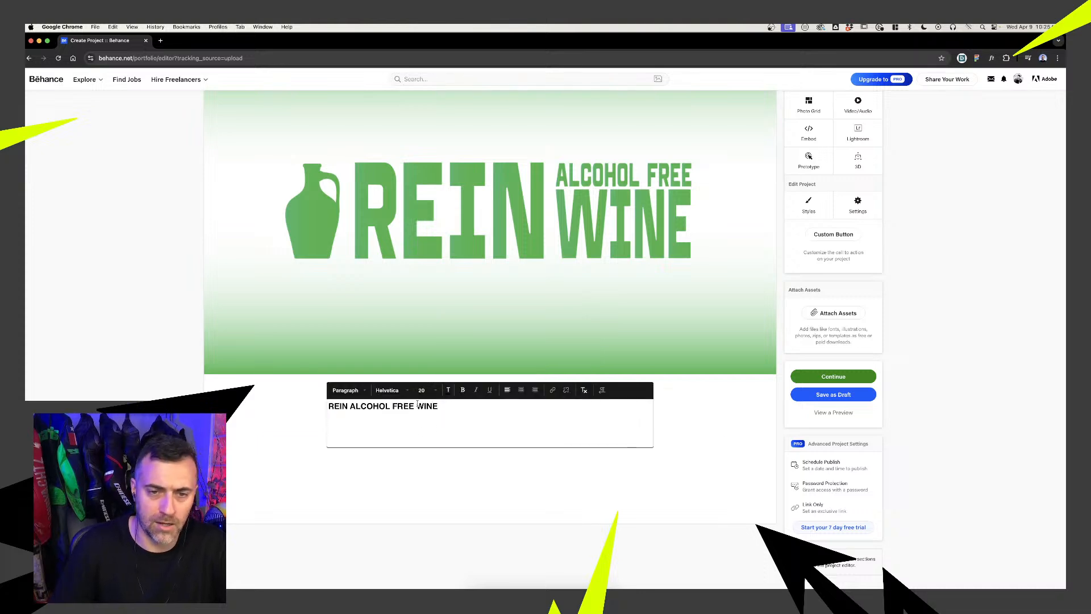
Copy the full brand description text from the Illustrator document and paste it below the heading in the Behance text block
click(519, 598)
scroll(603, 369, down, 8)
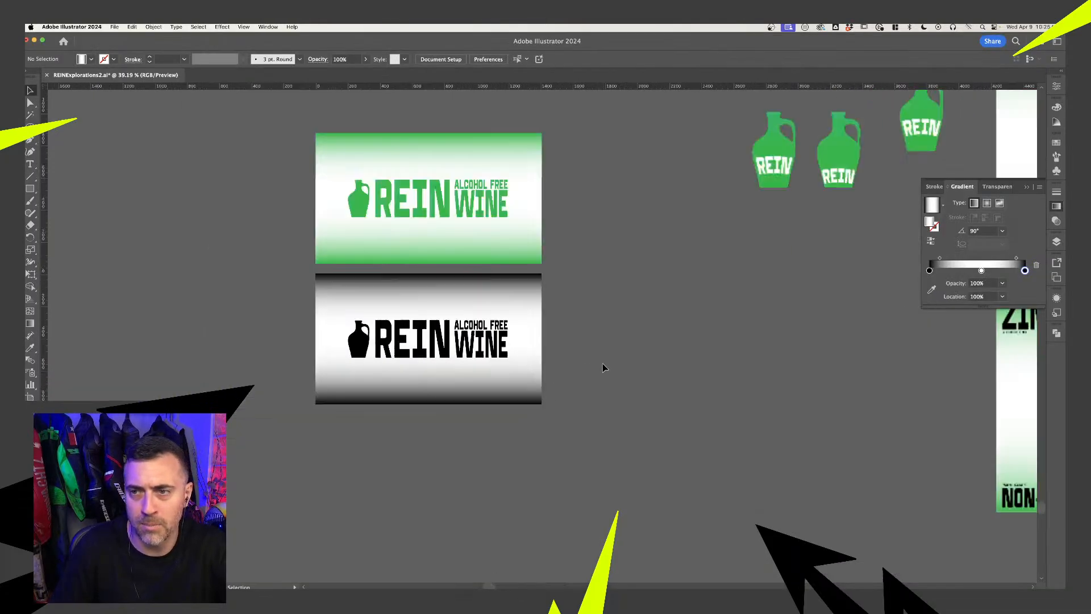
scroll(602, 368, up, 5)
scroll(602, 368, right, 5)
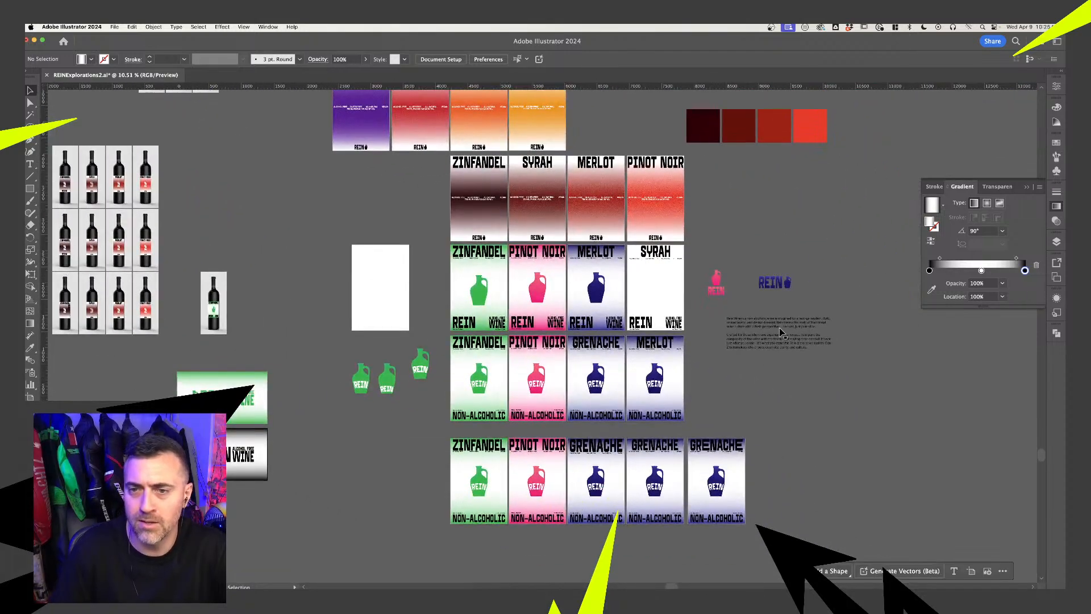
double_click(777, 326)
triple_click(777, 327)
key(super+a)
key(super+c)
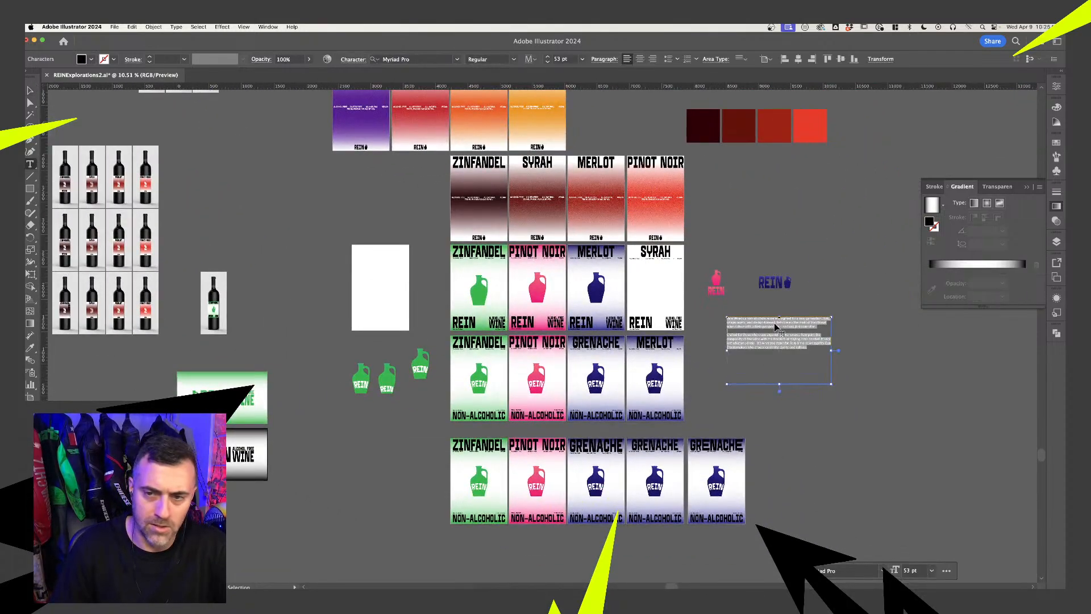
key(super+Tab)
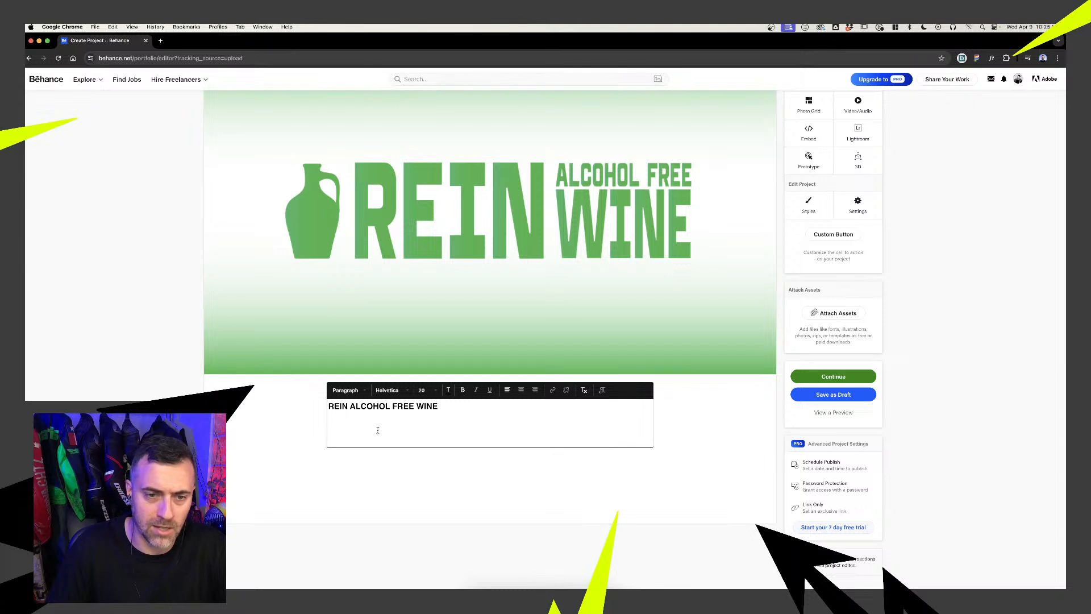
key(super+v)
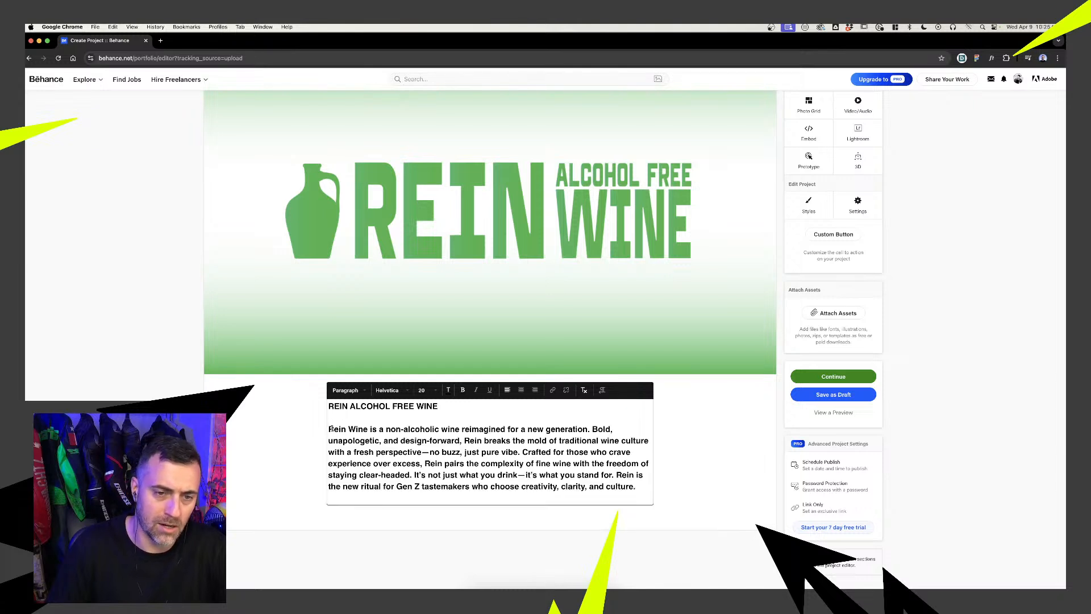
Set the font of the pasted Rein Wine description paragraph to Courier
drag(331, 429, 630, 477)
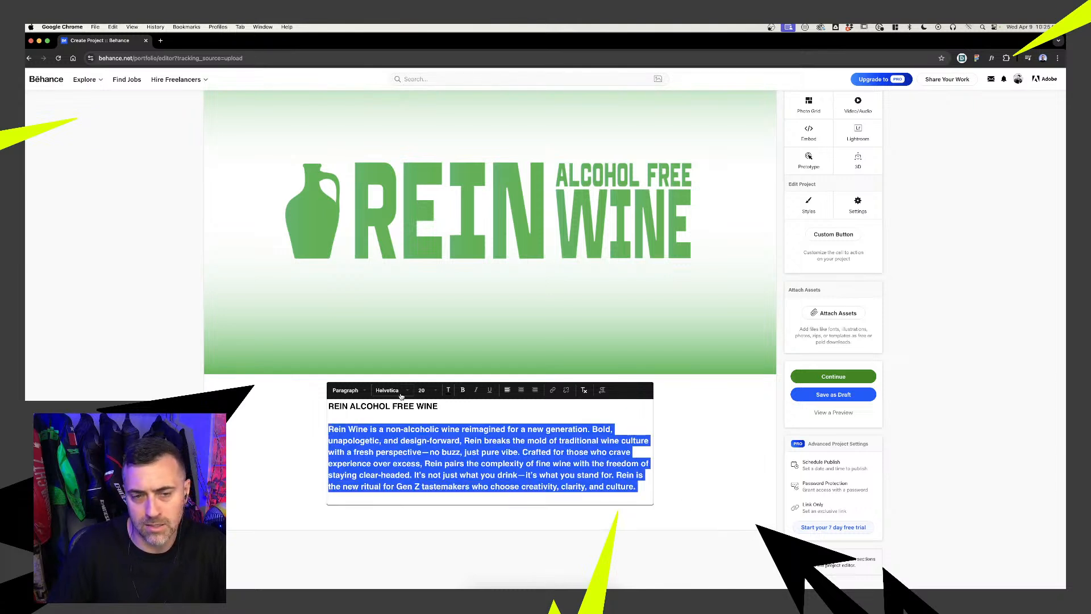
click(401, 396)
click(411, 471)
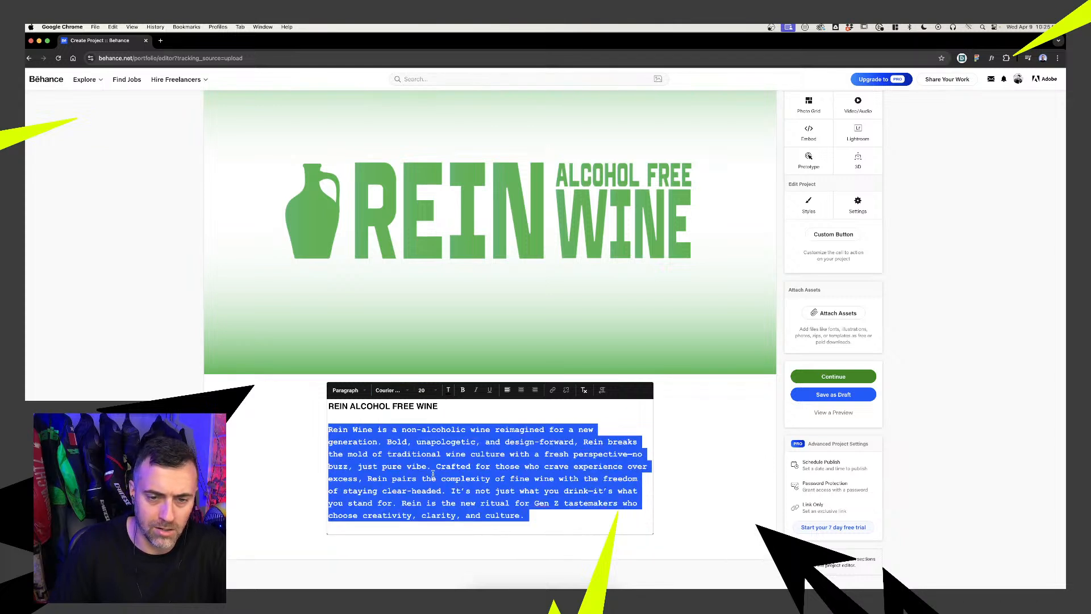
Remove the bold from the Rein Wine description paragraph, set its font size to 16, and finish editing the text block
click(464, 390)
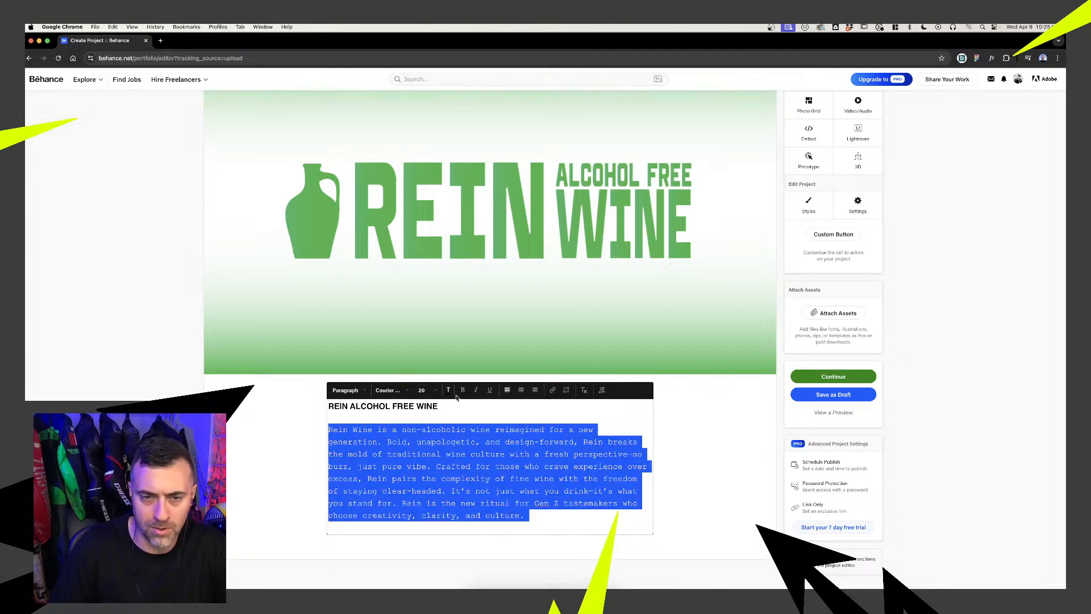
click(437, 392)
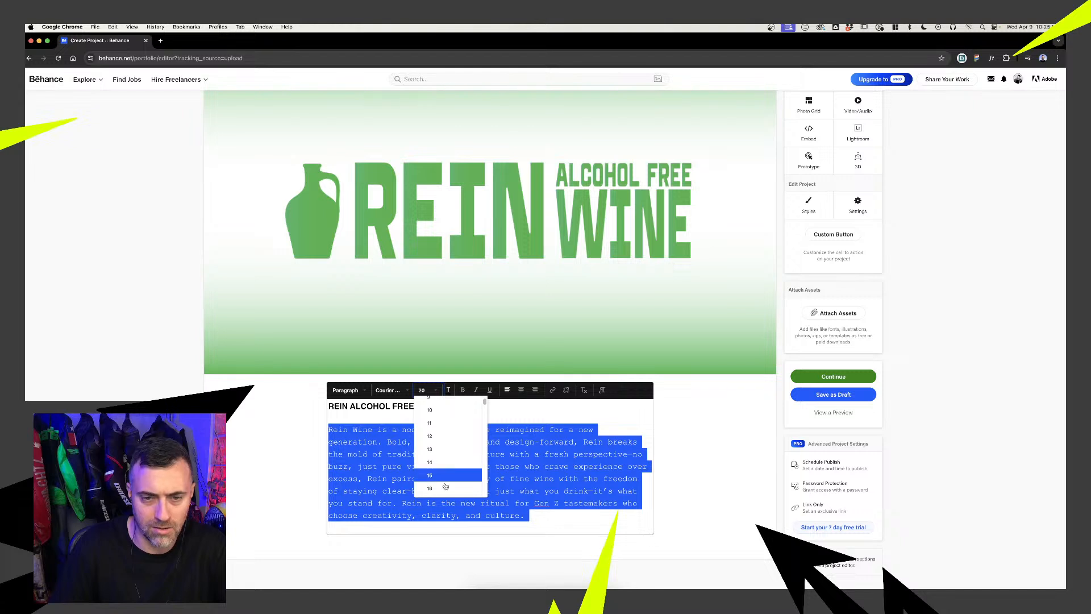
click(441, 478)
click(446, 452)
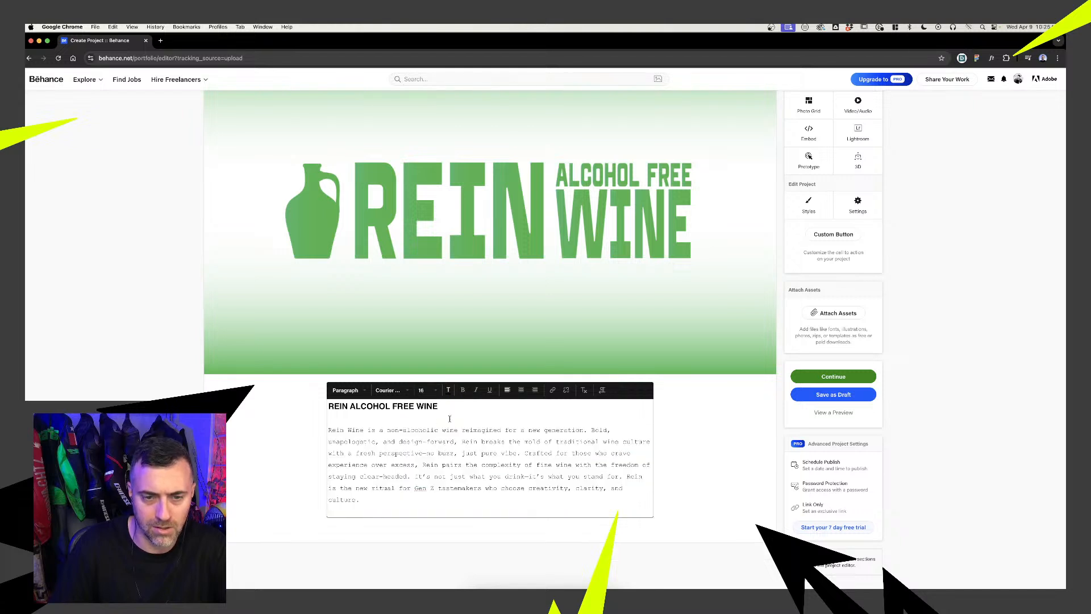
drag(366, 500, 322, 433)
click(532, 464)
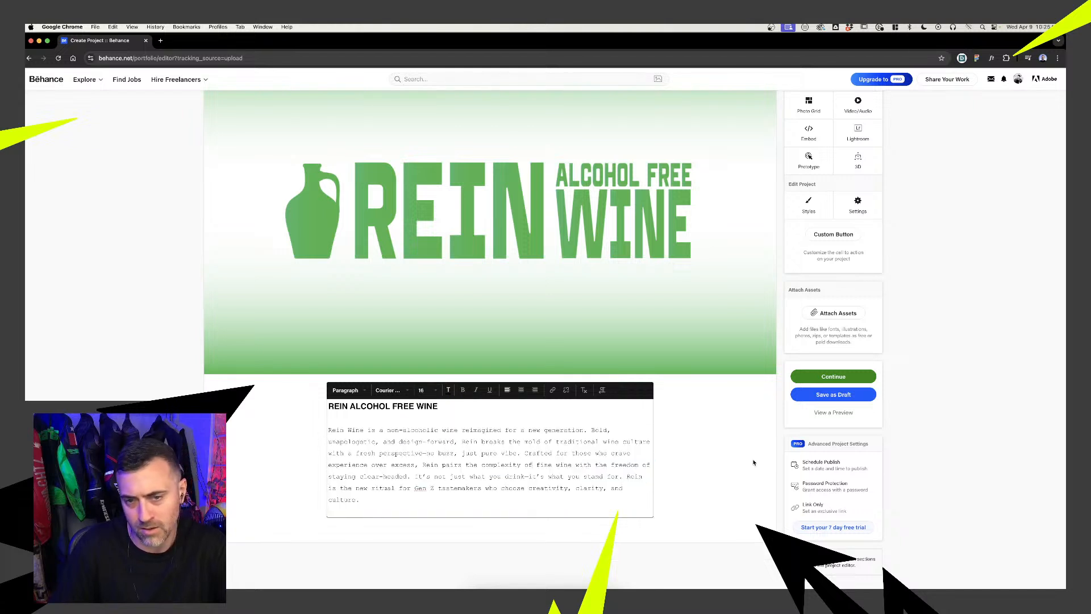
click(726, 453)
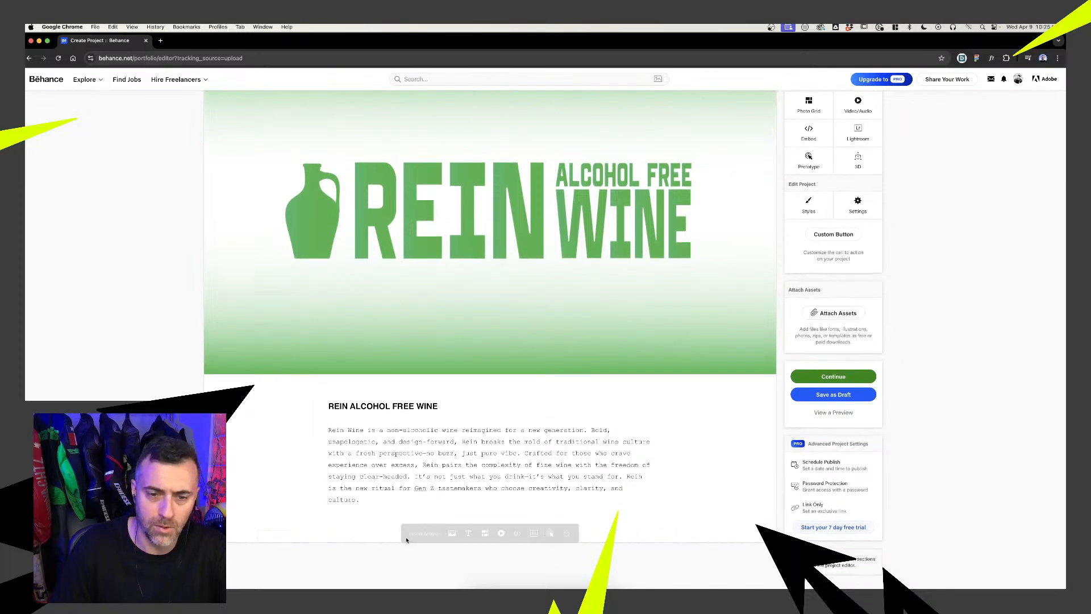
Insert the image Rein-190-Edit-GUD.jpg from the REIN folder below the description text in the Behance project
click(453, 534)
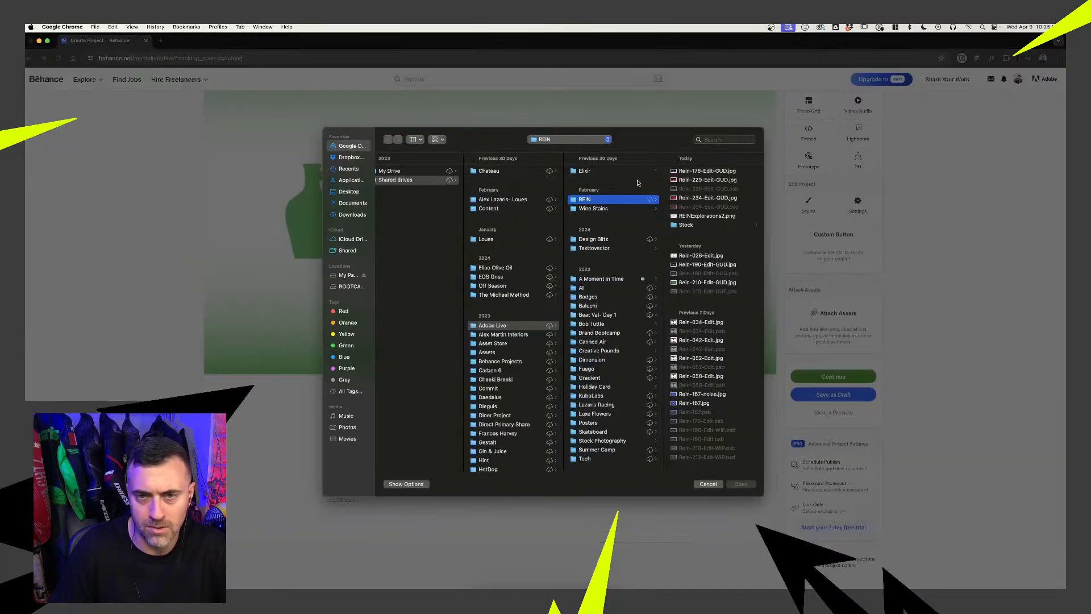
click(700, 265)
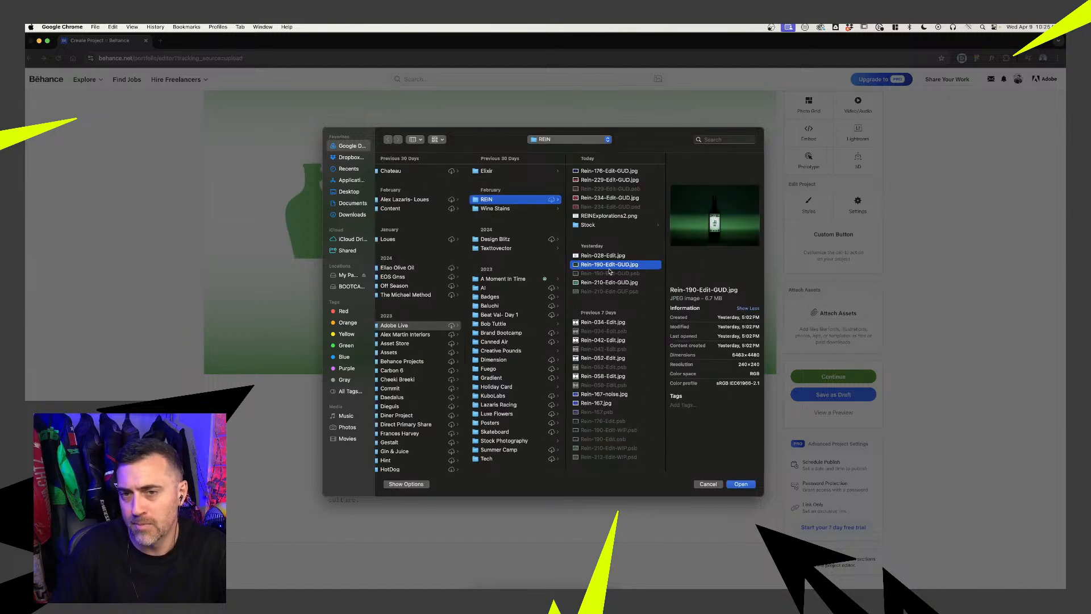
click(751, 483)
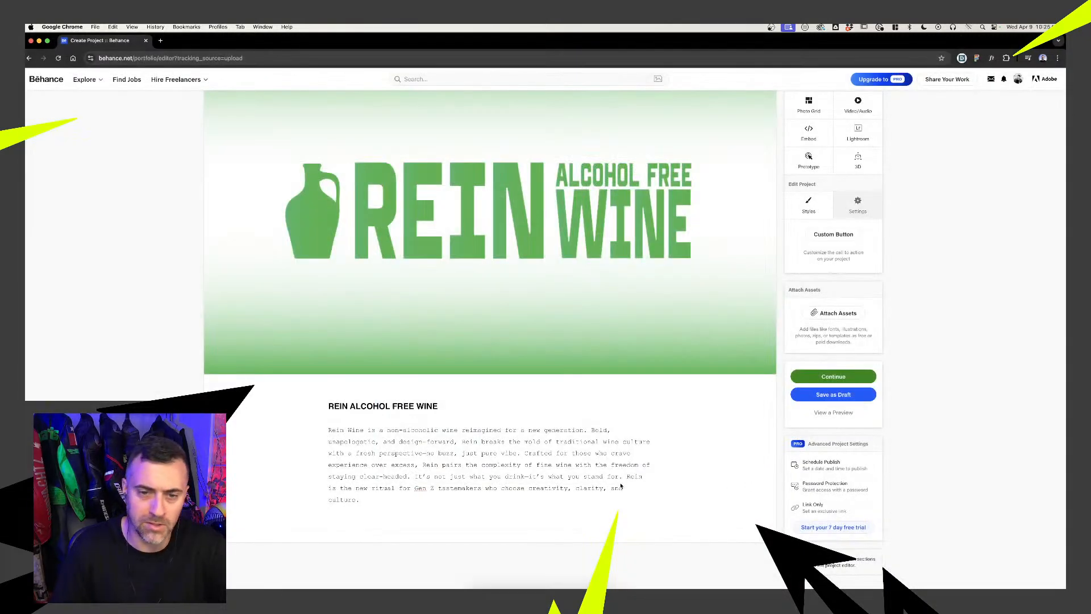
scroll(694, 373, down, 6)
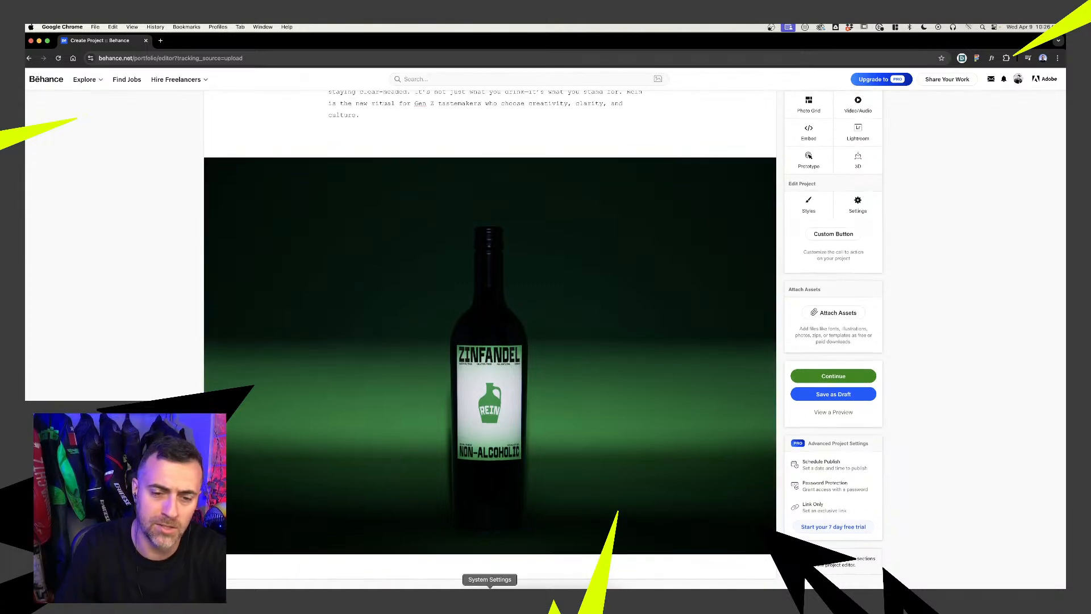
Switch to Finder, find Rein-190-Edit-GUD.jpg in the REIN folder and open it in Photoshop
click(529, 596)
click(476, 595)
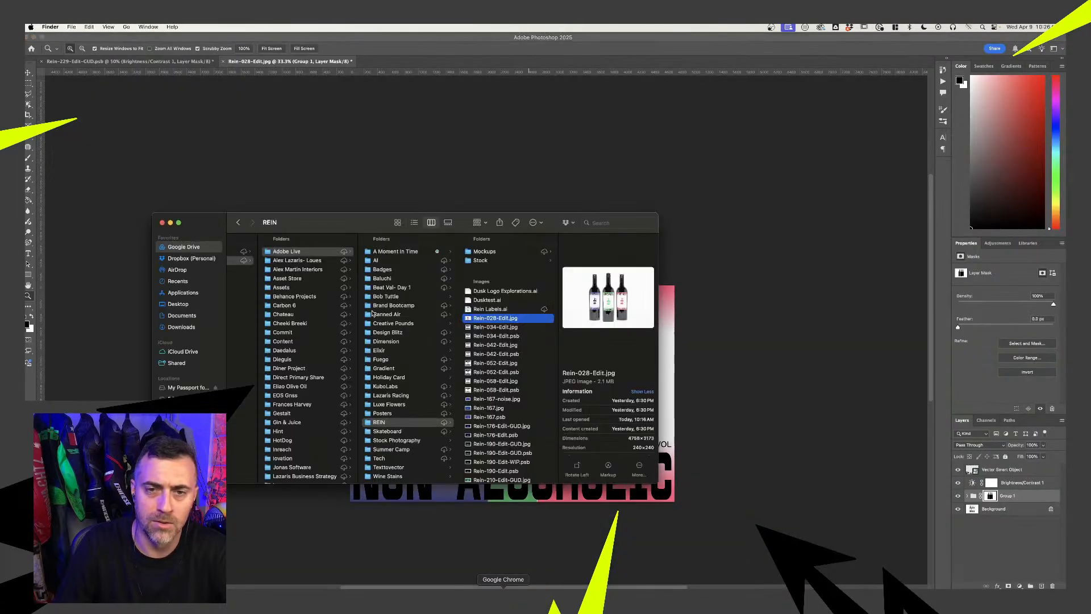
click(491, 430)
click(490, 435)
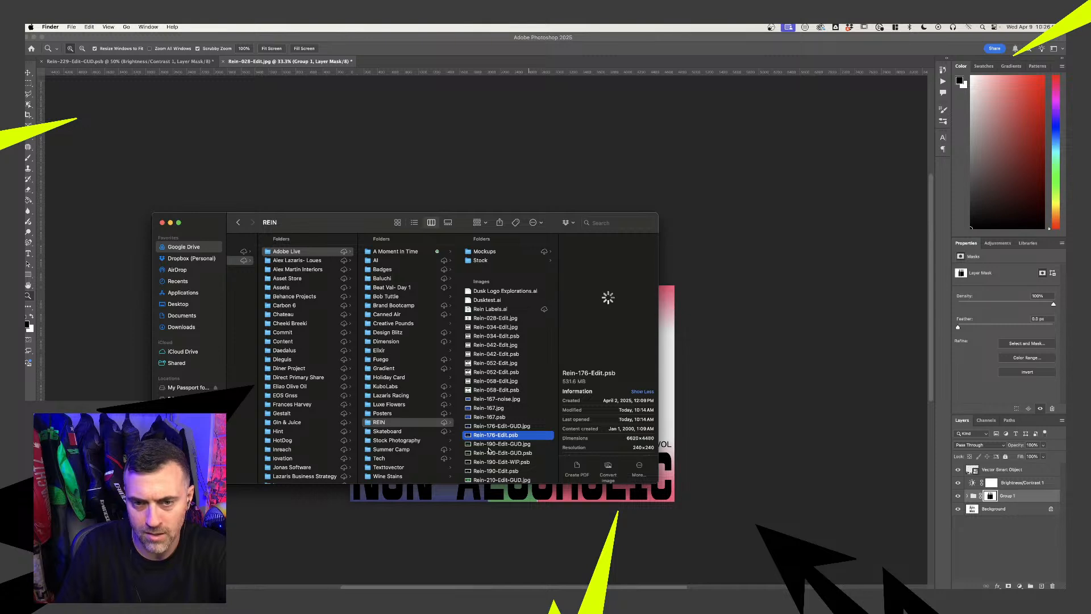
click(487, 445)
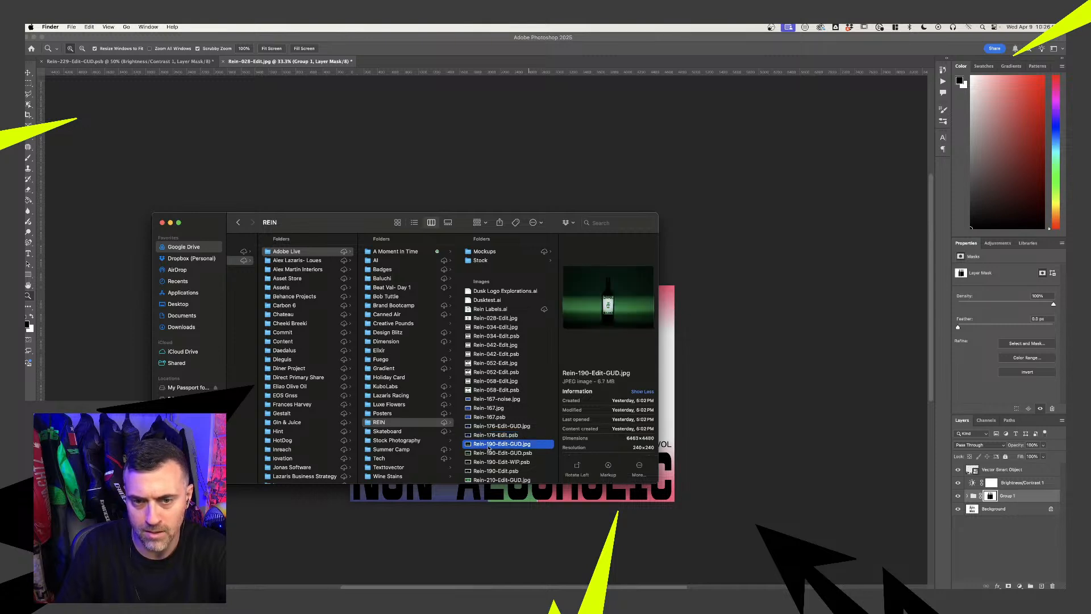
drag(488, 447, 541, 597)
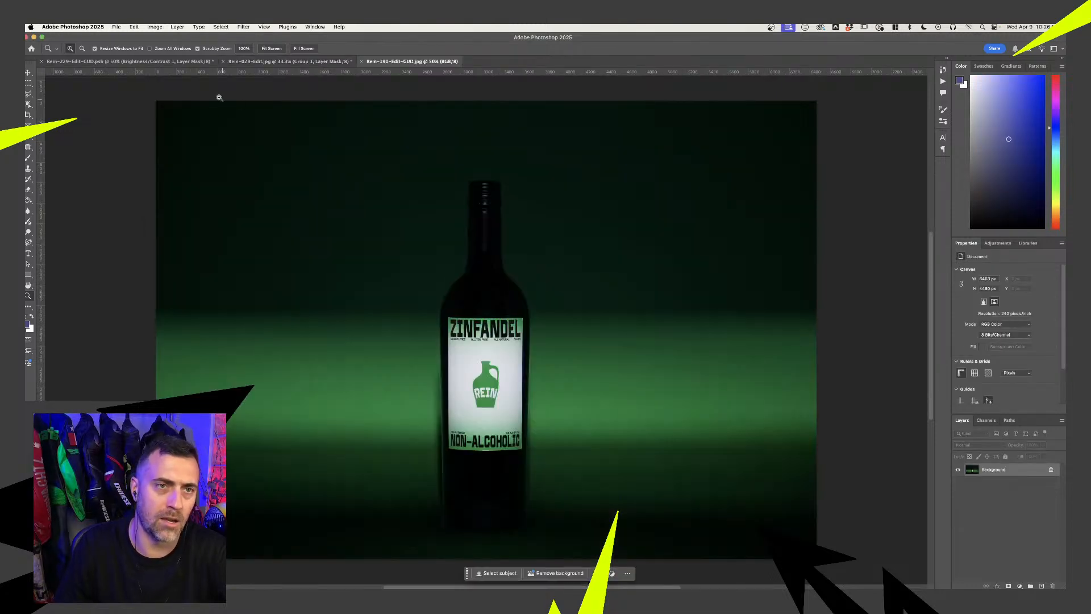
Try to resize the bottle photo's canvas to 1400 × 800 pixels with the background layer still locked
click(155, 27)
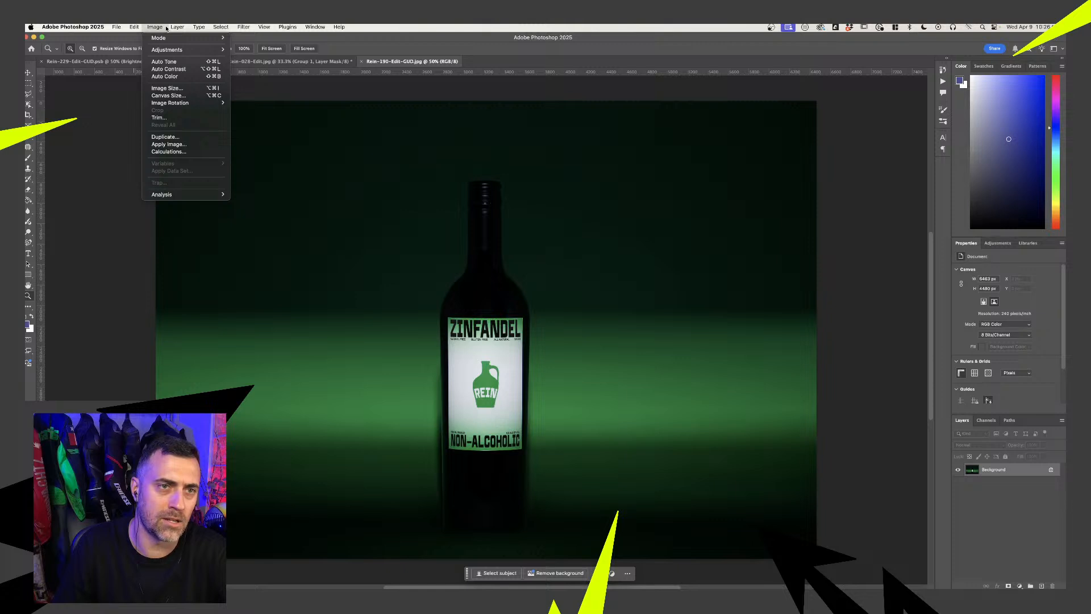
click(168, 95)
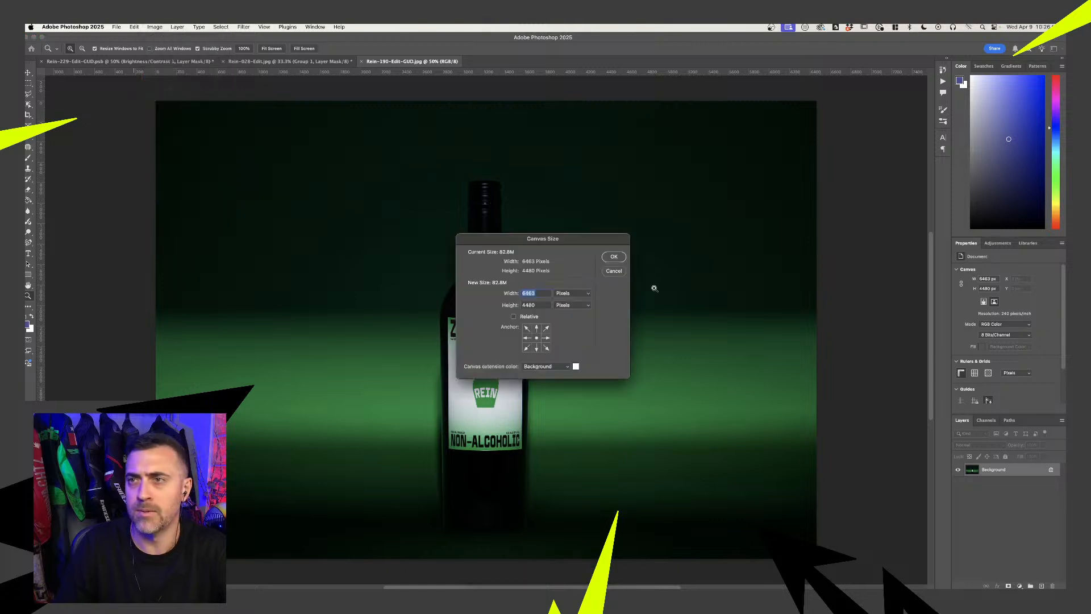
click(572, 294)
click(522, 287)
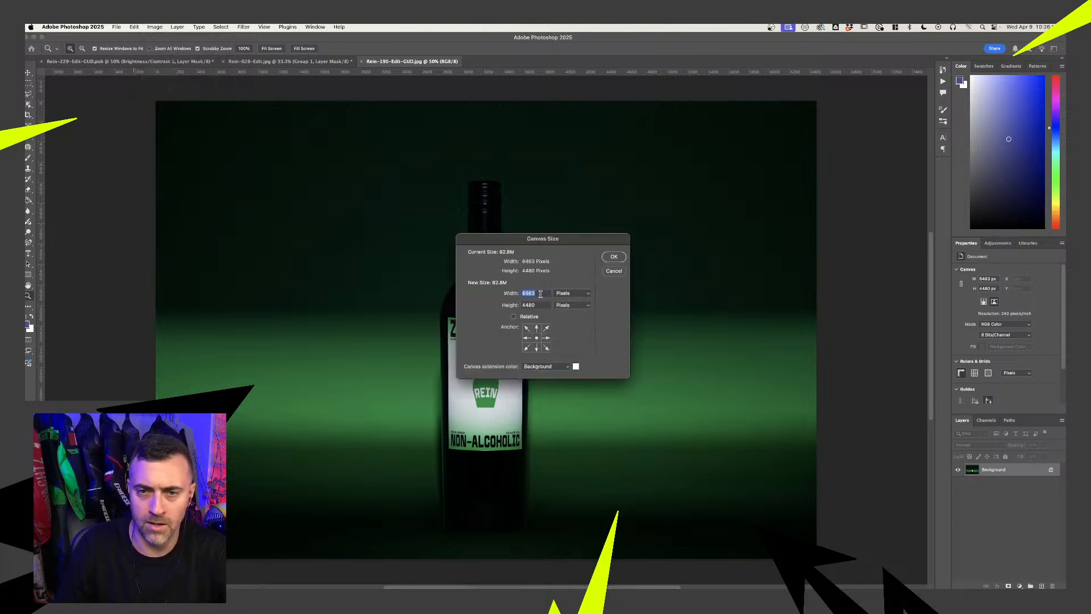
drag(541, 293, 475, 285)
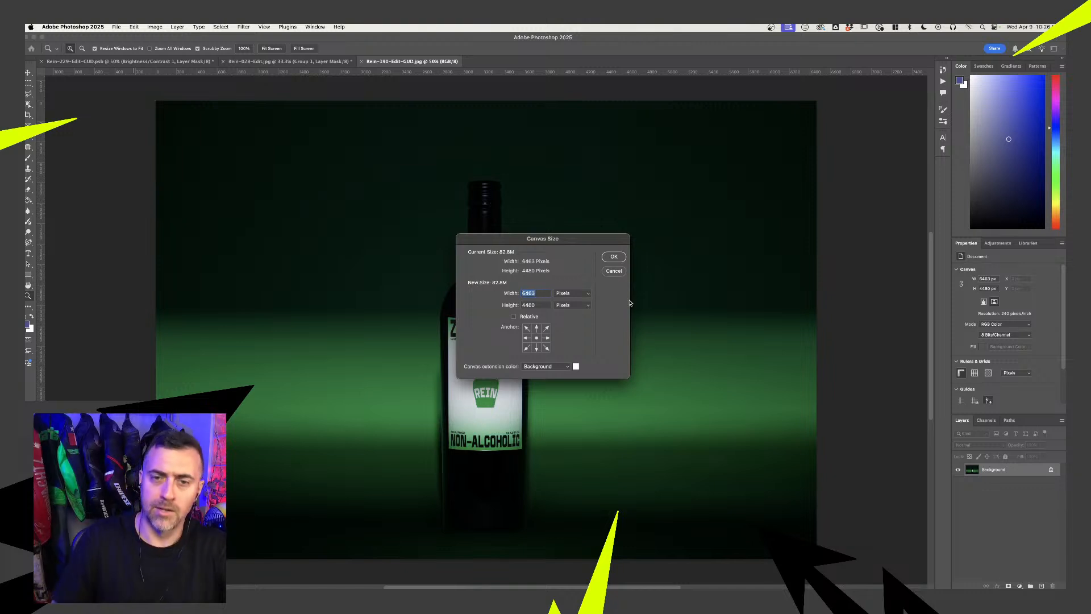
text(1400)
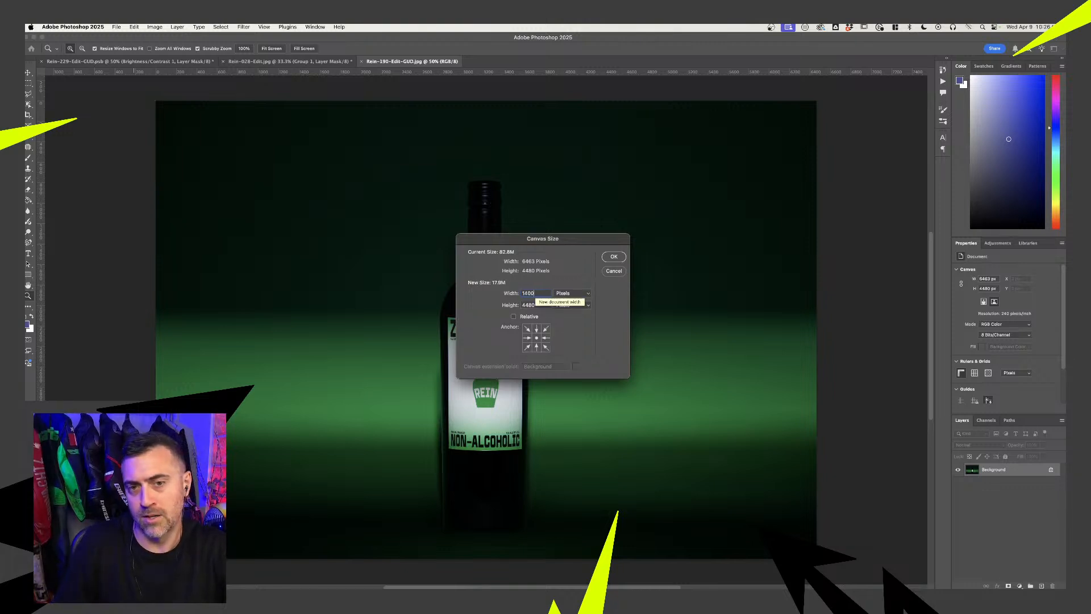
key(Tab)
text(800)
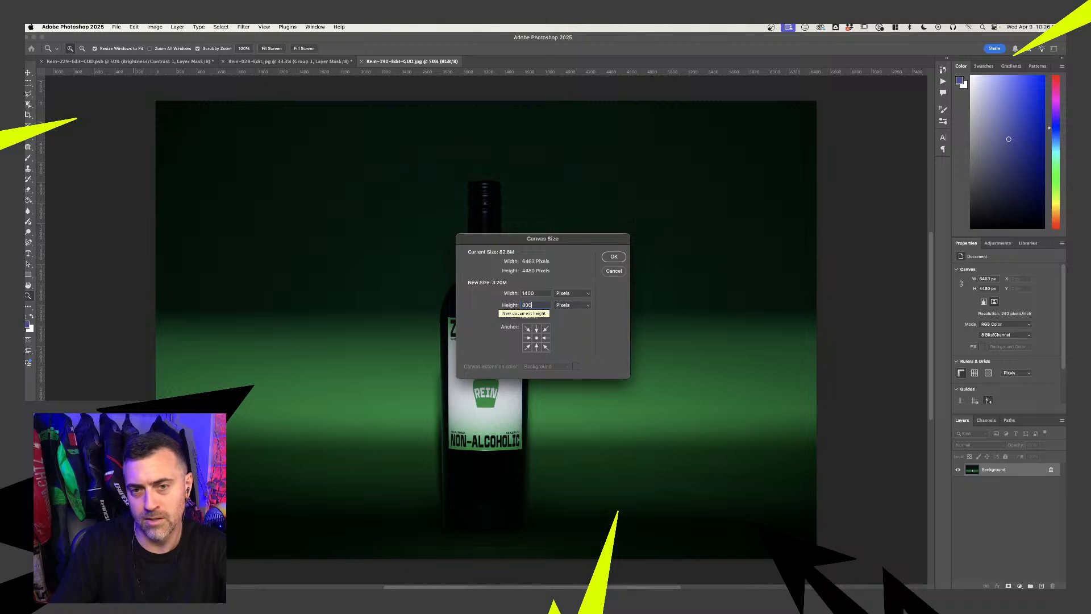
key(Tab)
click(614, 257)
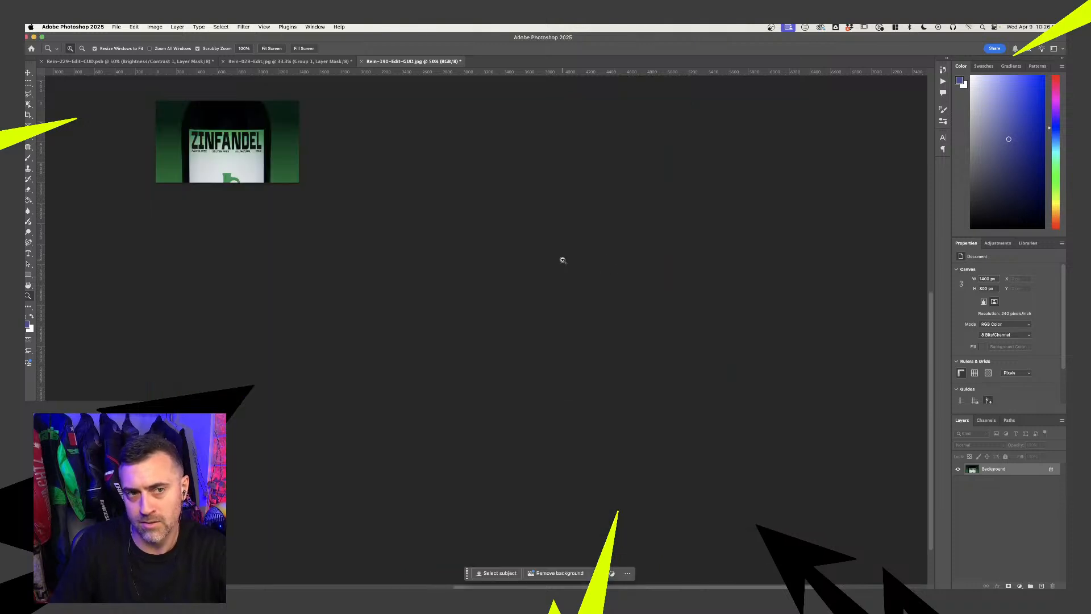
Undo the canvas resize of the bottle photo
scroll(270, 177, down, 1)
scroll(269, 182, up, 10)
scroll(269, 181, left, 9)
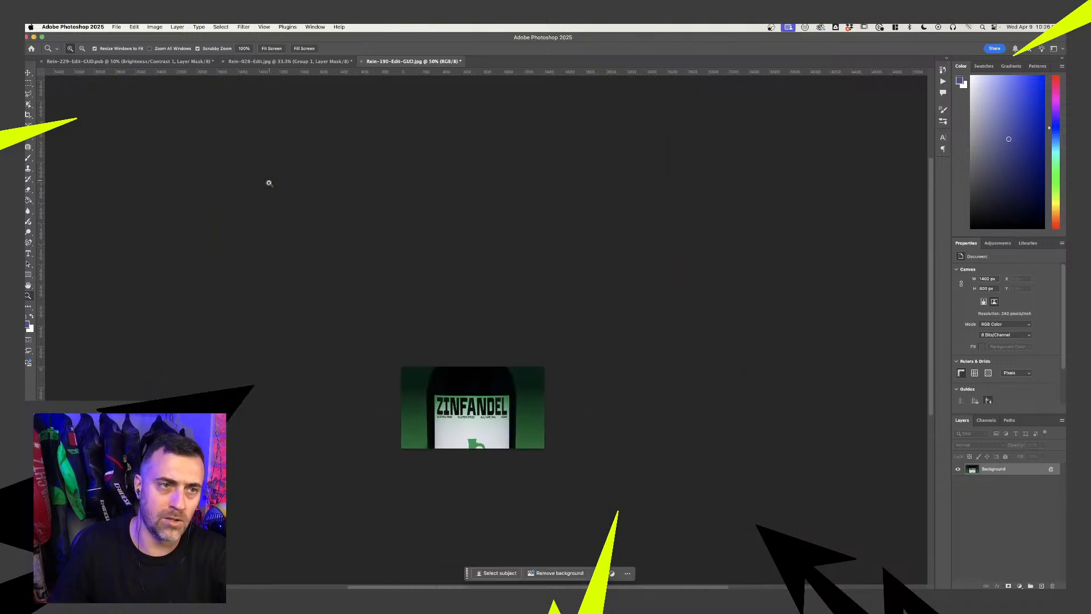
click(28, 74)
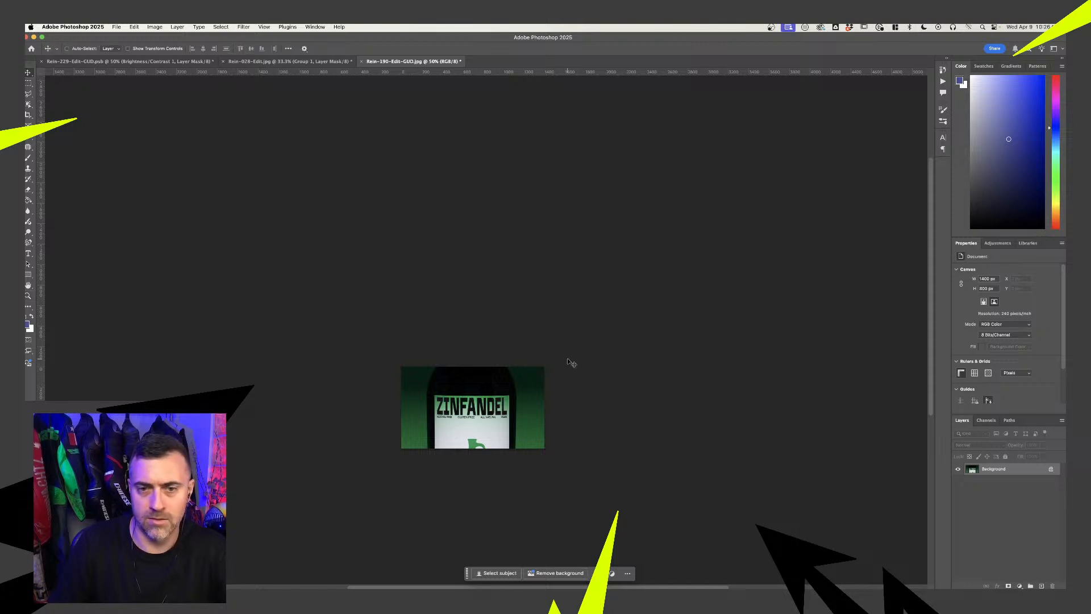
scroll(594, 375, down, 5)
scroll(594, 375, down, 5)
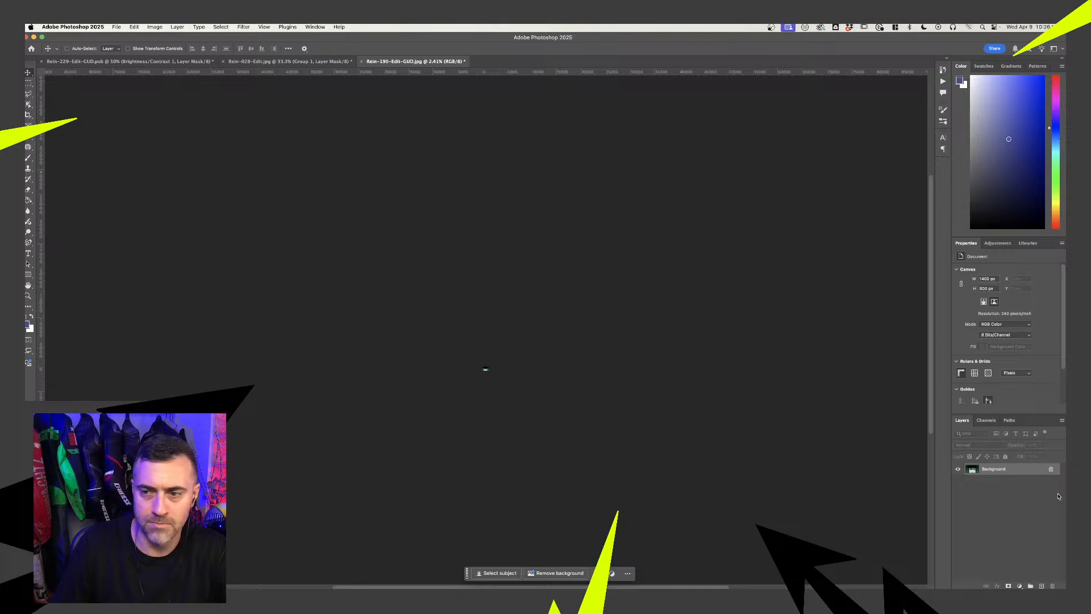
key(super+z)
Unlock the background layer and set the canvas size to 1400 × 800 pixels
click(1051, 469)
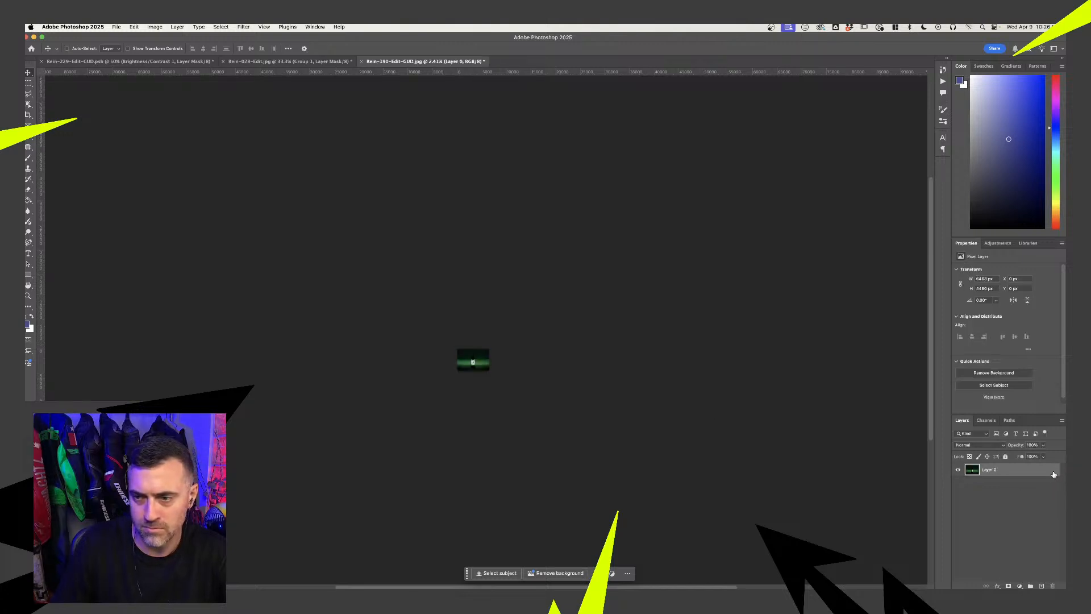
click(156, 27)
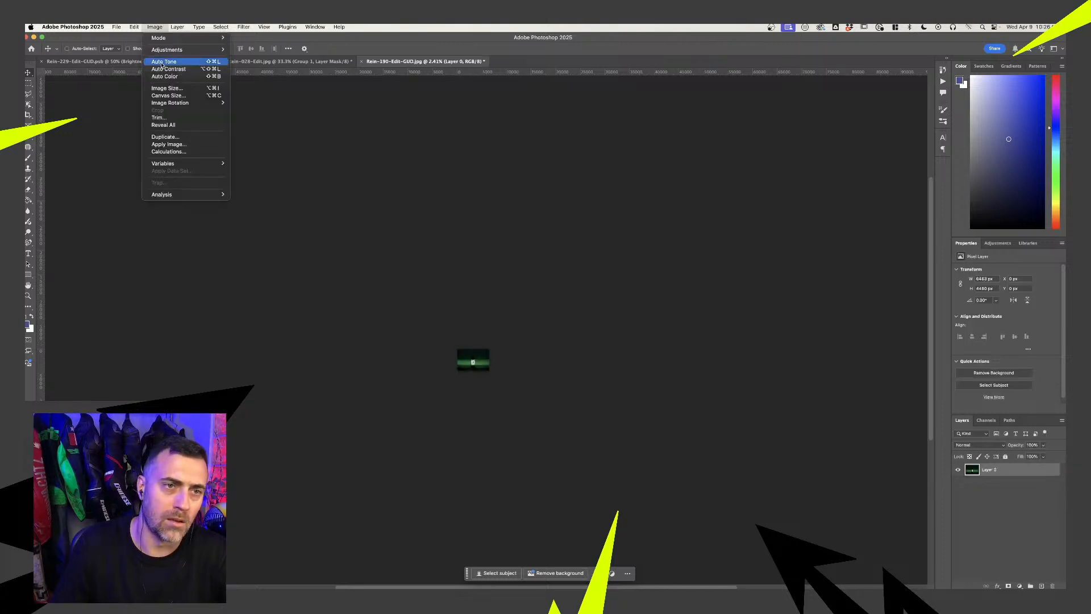
click(172, 96)
text(1)
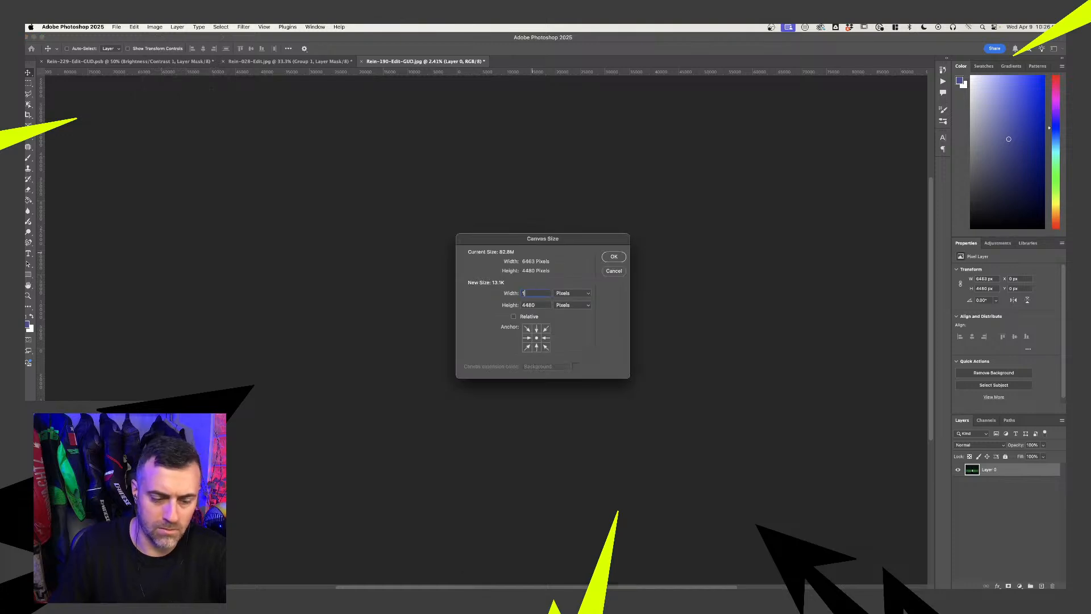
text(400)
key(Tab)
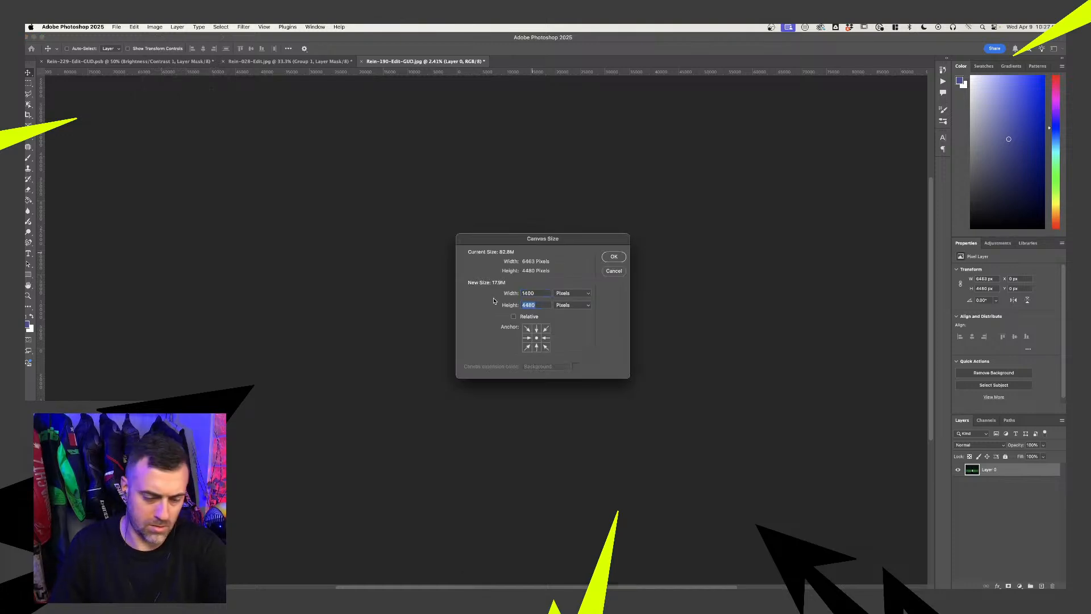
text(80)
key(Return)
Scale the bottle photo layer down proportionally to about 24% around the canvas centre
scroll(490, 364, up, 3)
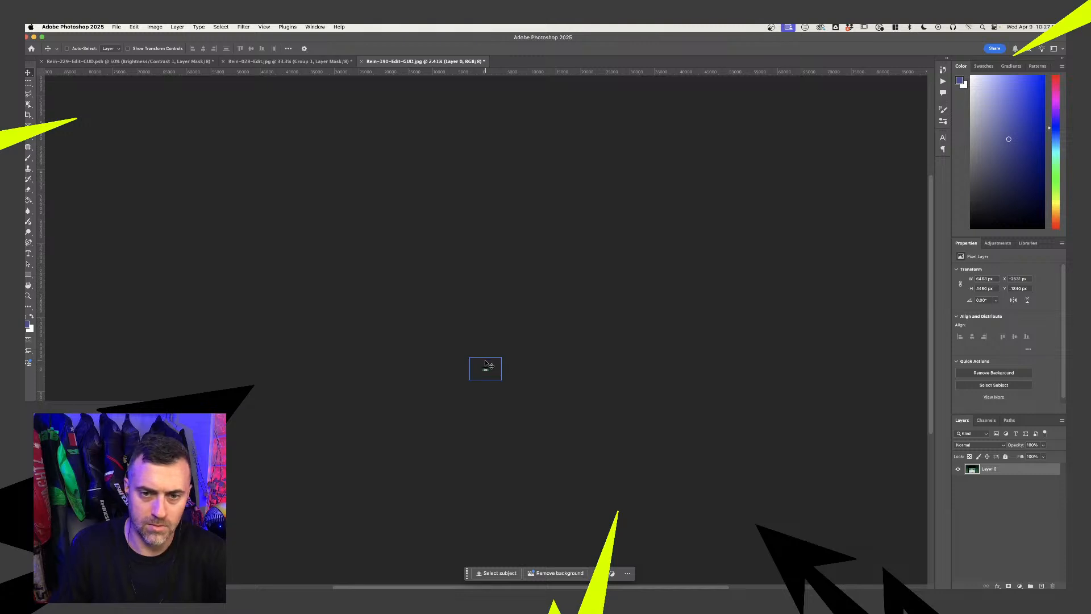
key(ctrl+t)
drag(534, 338, 490, 359)
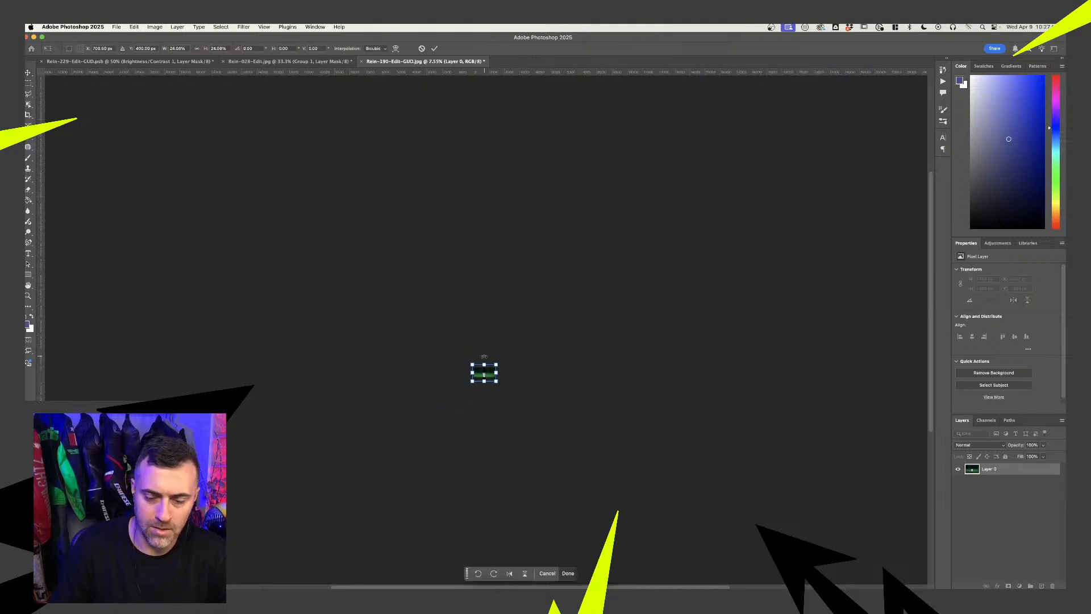
key(Return)
Scale the photo layer to about 90% to match the canvas width and move it up about 59 px to fit the whole bottle
scroll(427, 366, up, 10)
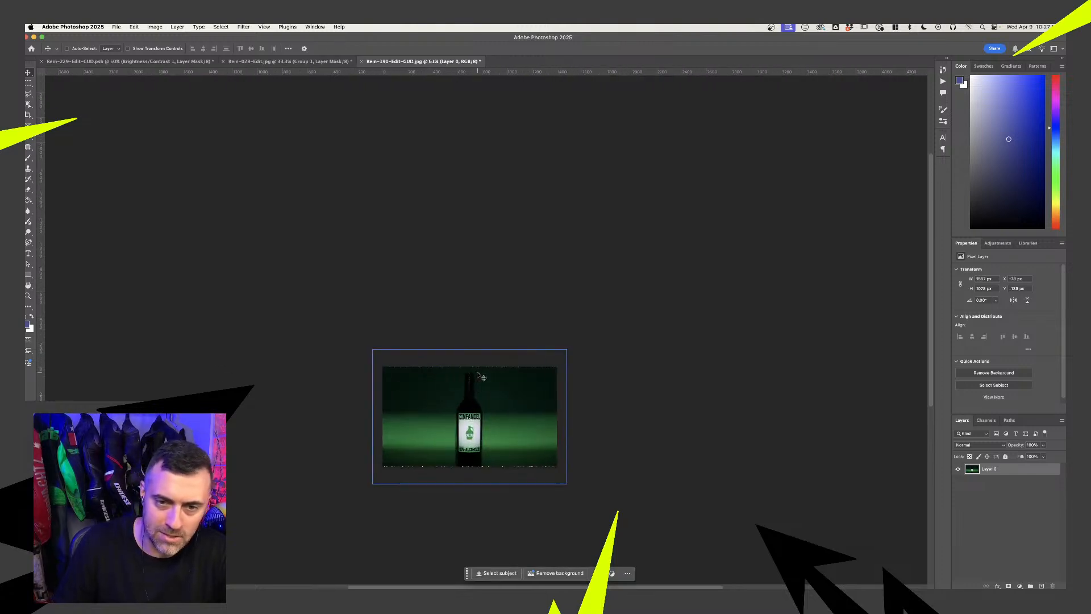
scroll(476, 301, up, 4)
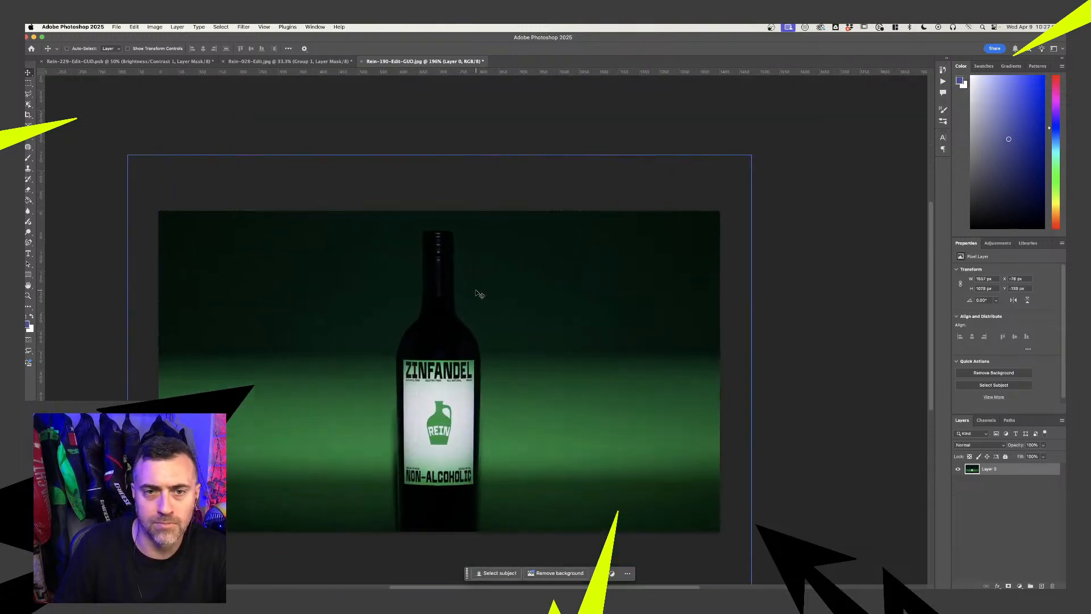
key(super+t)
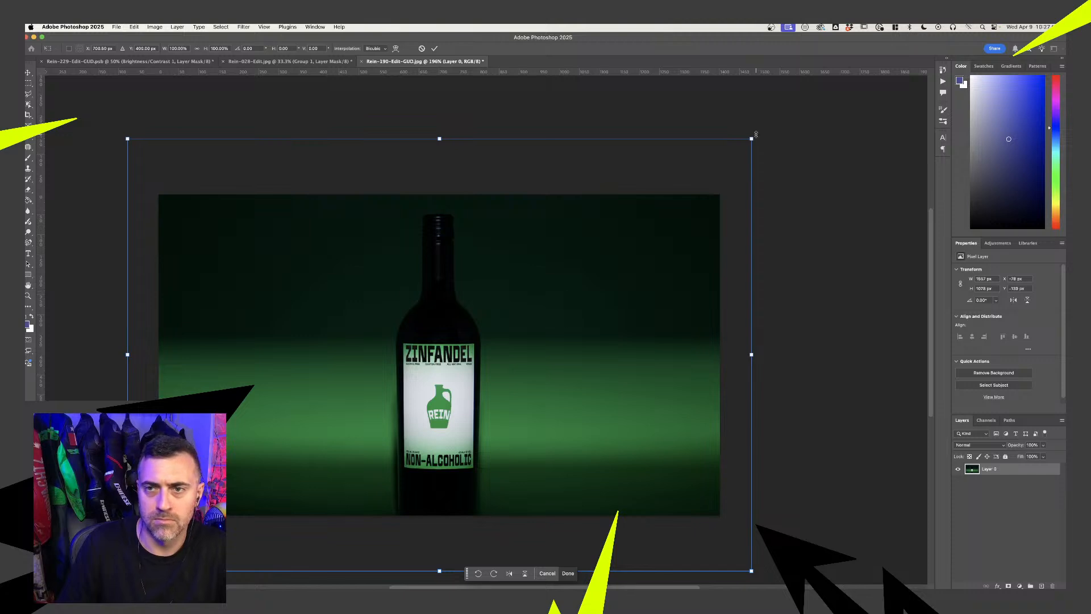
drag(747, 128, 721, 156)
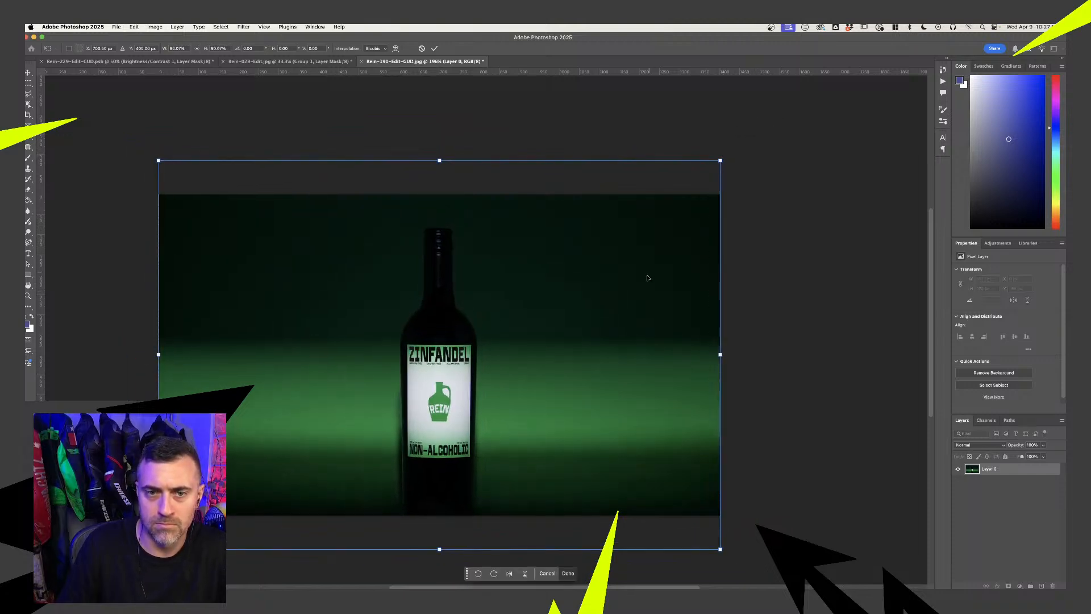
drag(648, 278, 651, 254)
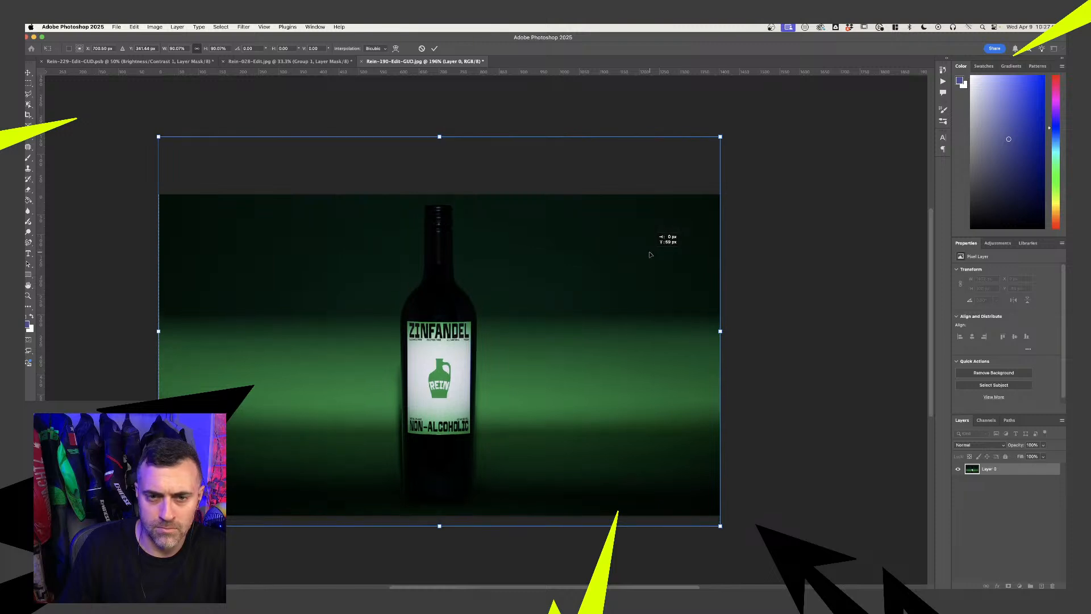
key(Return)
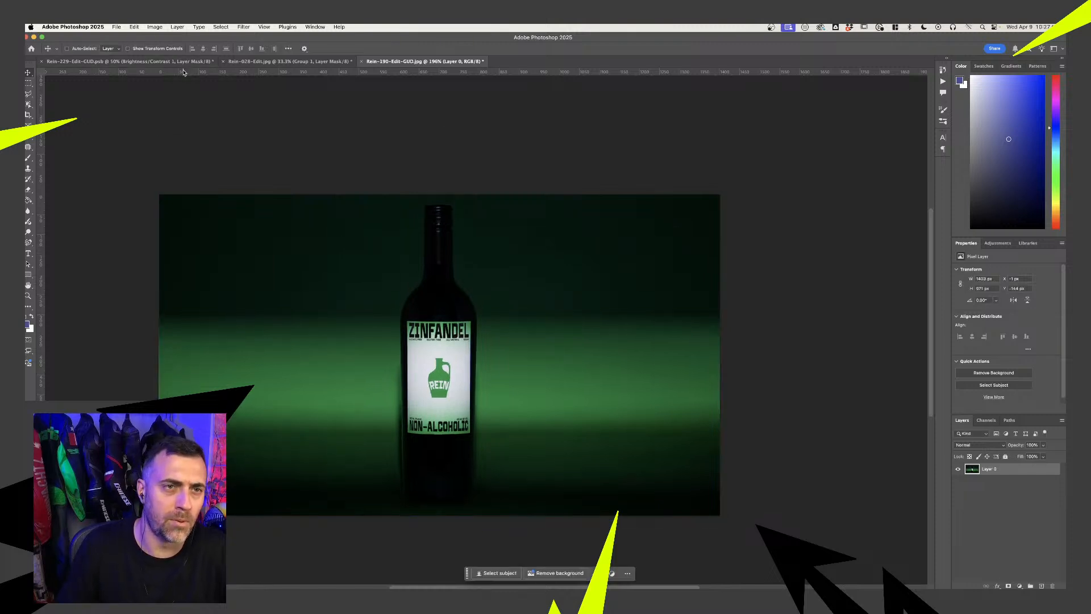
Place a horizontal guide across the middle of the bottle photo and export the 1400 × 800 px image as JPG at quality 7
drag(186, 71, 185, 354)
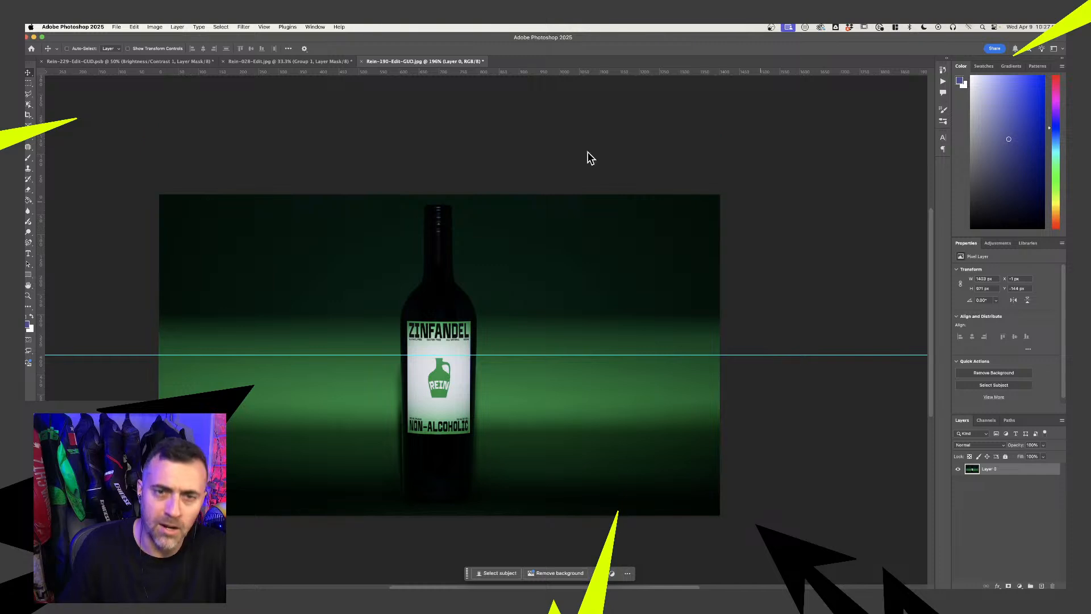
click(116, 27)
mouse_move(211, 158)
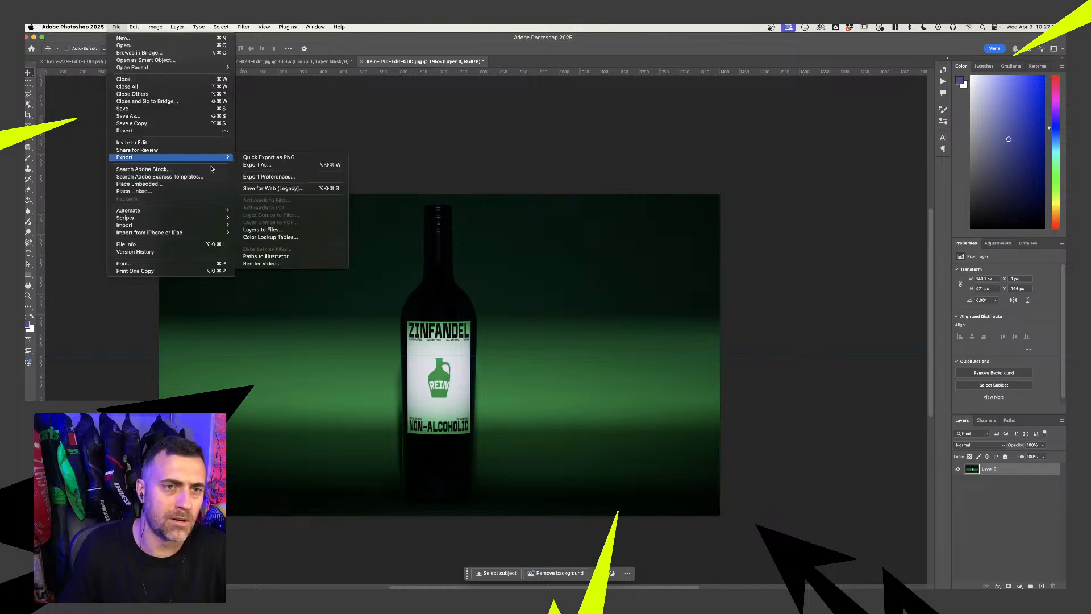
click(257, 164)
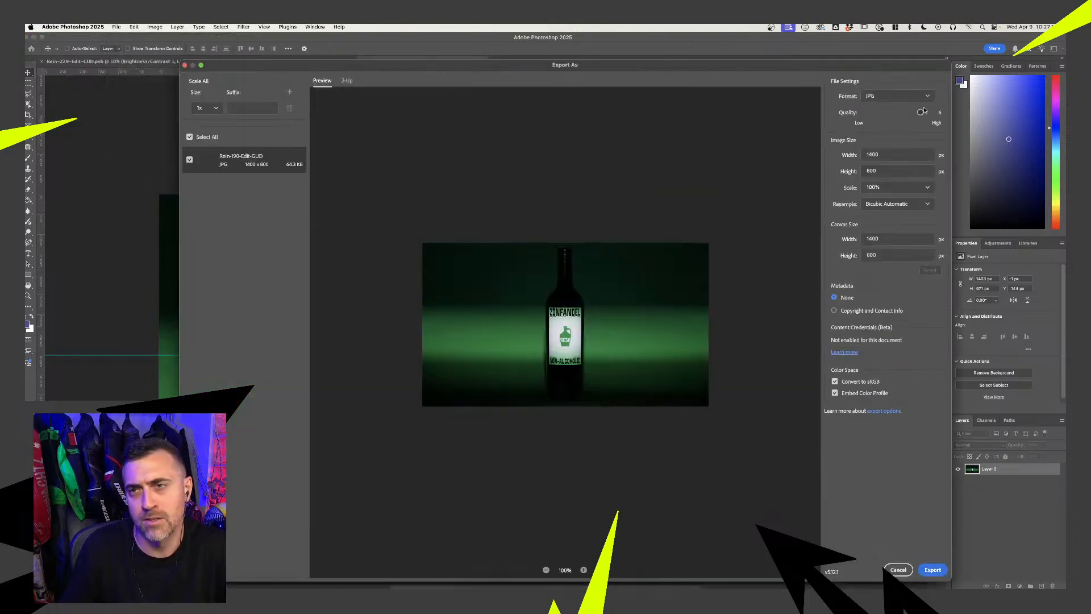
drag(924, 111, 953, 116)
click(935, 570)
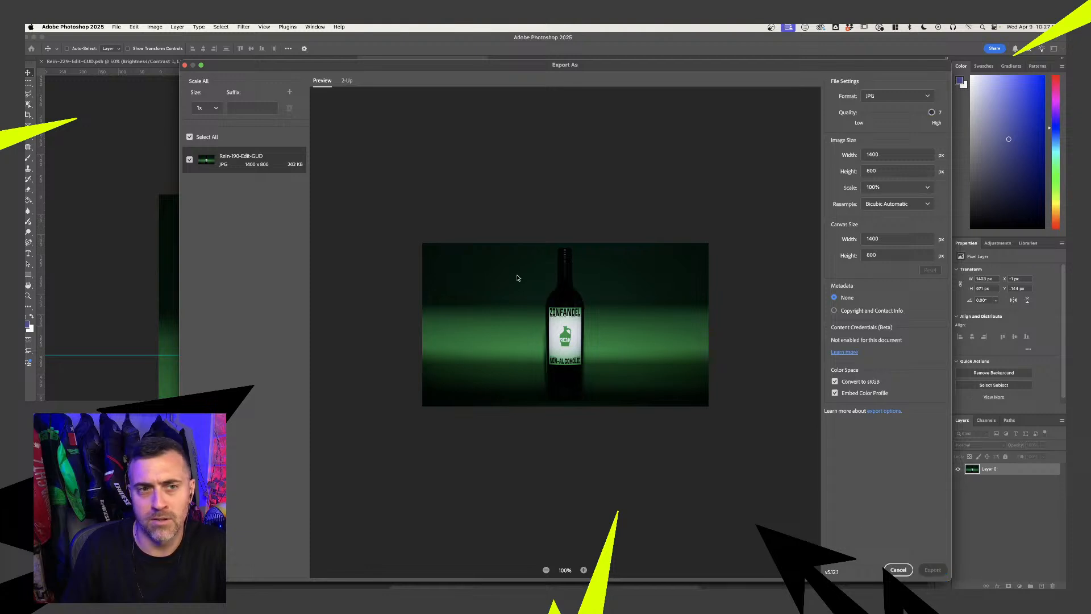
Save the exported photo in the REIN folder under the name BE-Rein-190-Edit-GUD
click(585, 103)
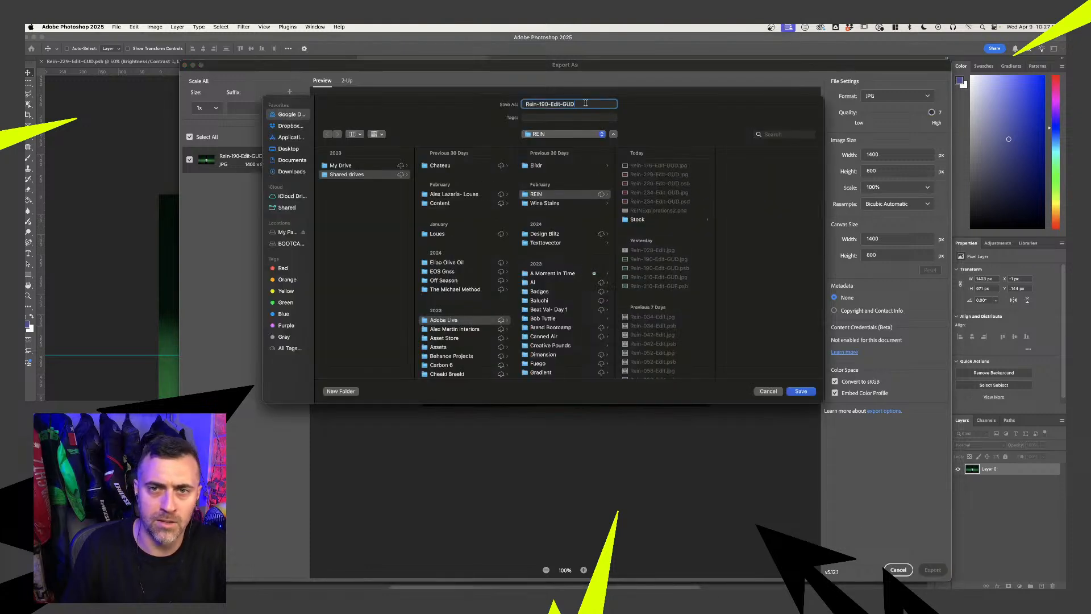
click(528, 104)
text(B)
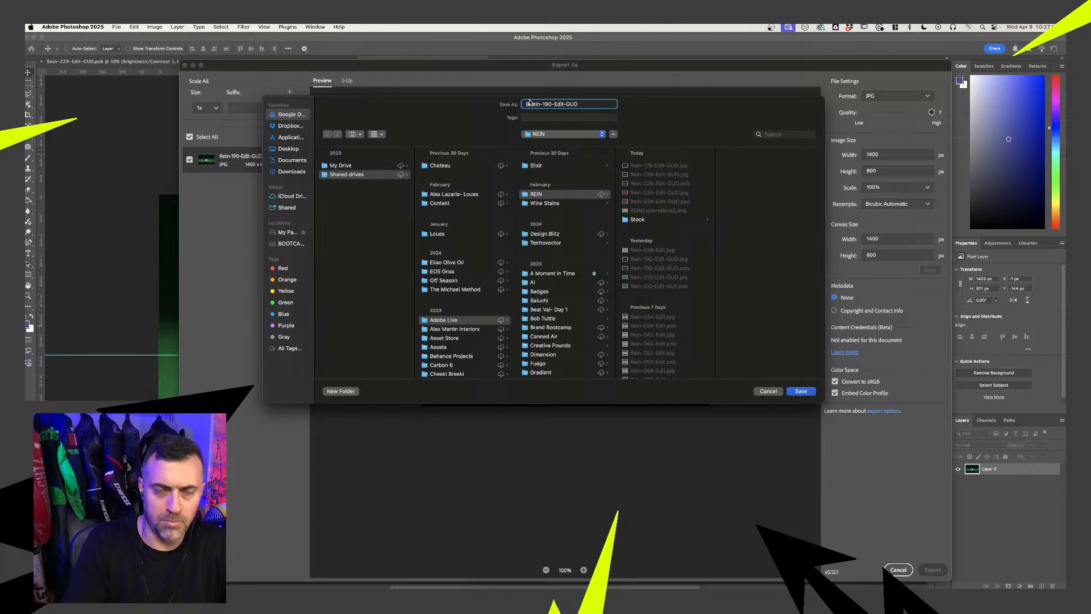
text(E-)
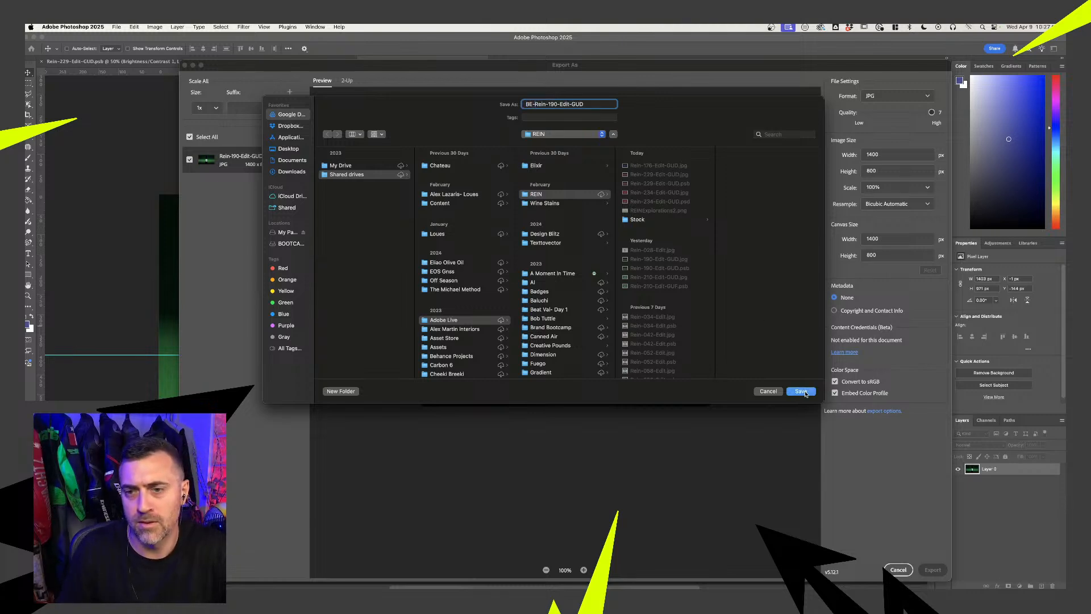
click(802, 391)
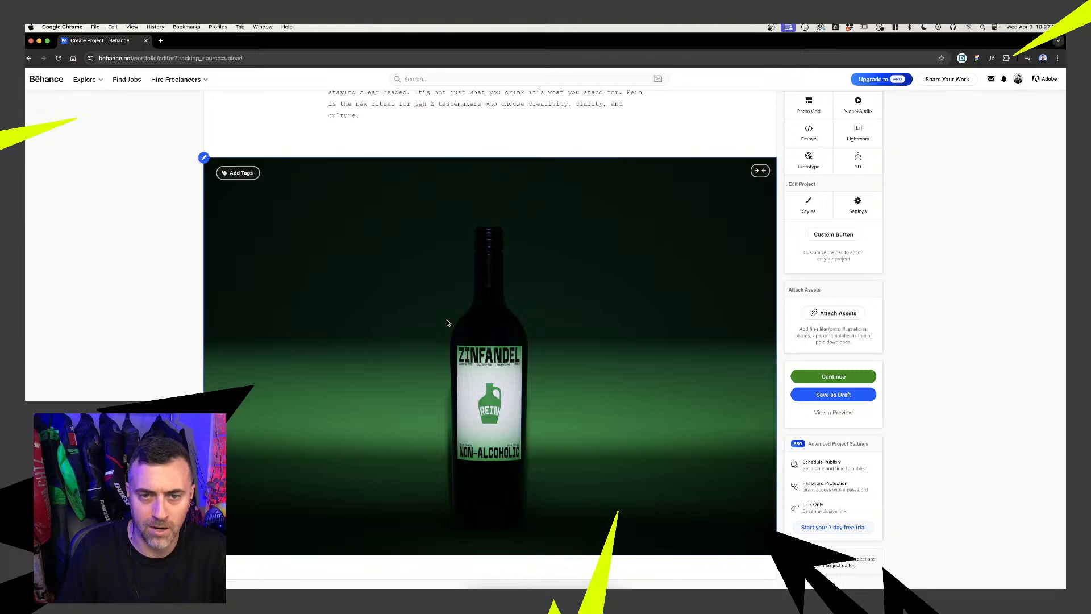
In the Behance project, replace the dark green bottle photo with BE-Rein-190-Edit-GUD.jpg
click(204, 157)
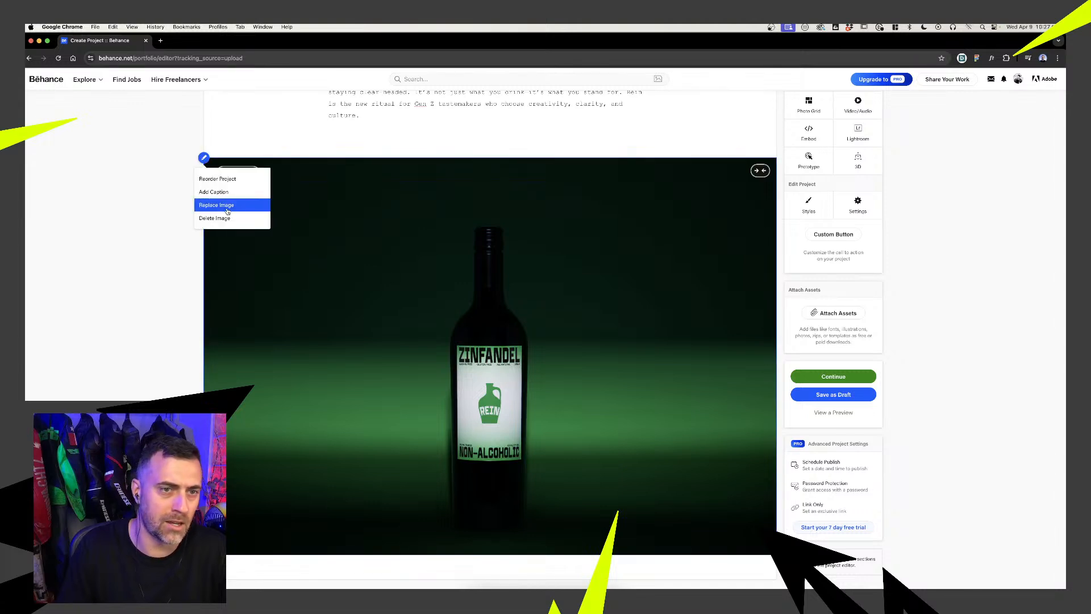
click(226, 205)
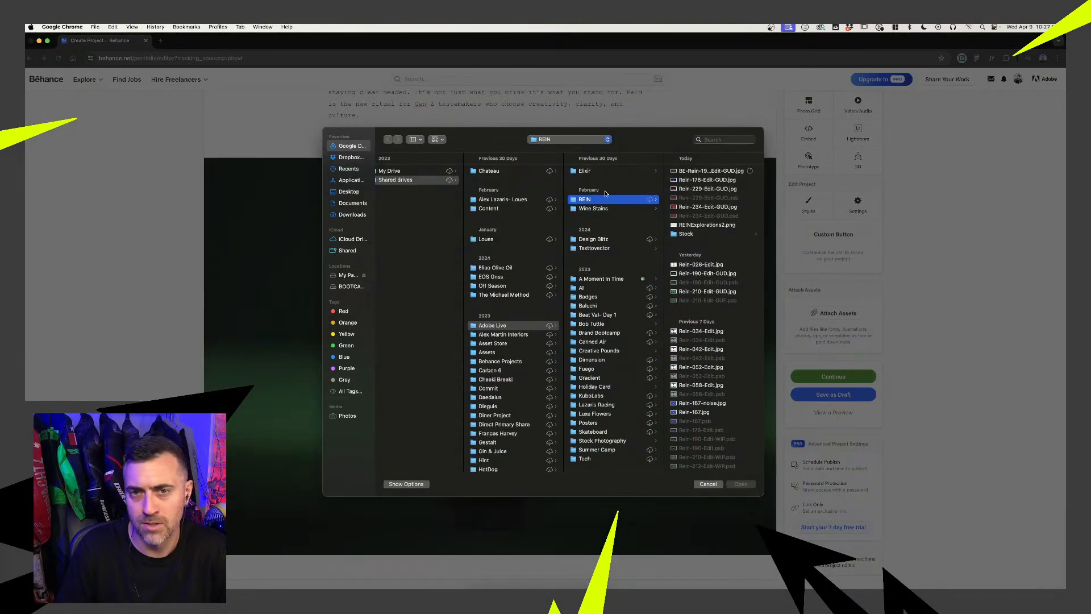
click(697, 173)
click(741, 484)
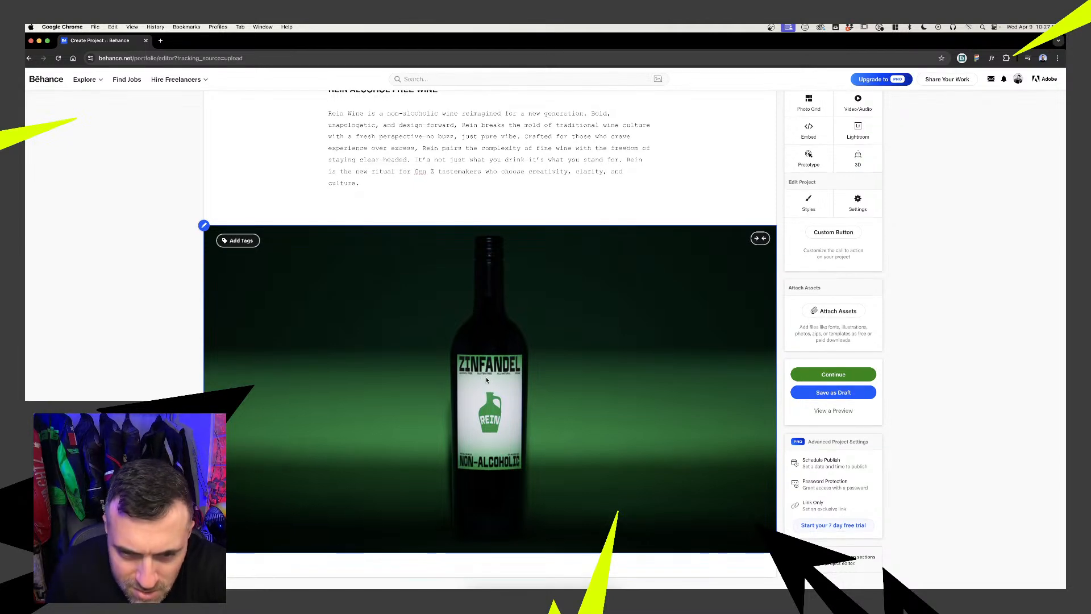
Insert a photo grid below the dark green bottle photo and open the image picker for it
scroll(509, 325, up, 1)
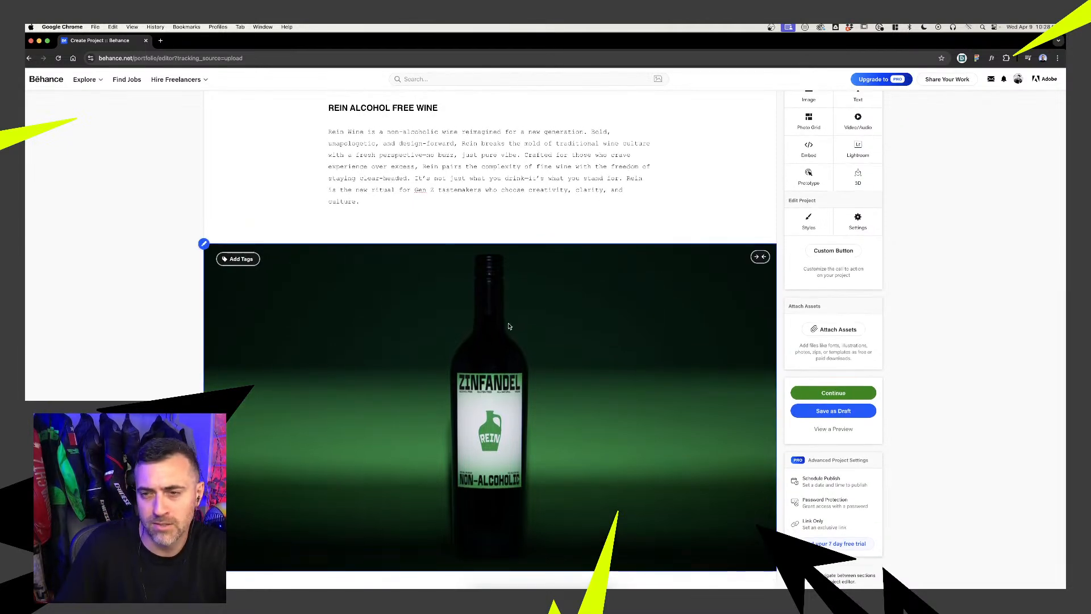
scroll(509, 326, down, 1)
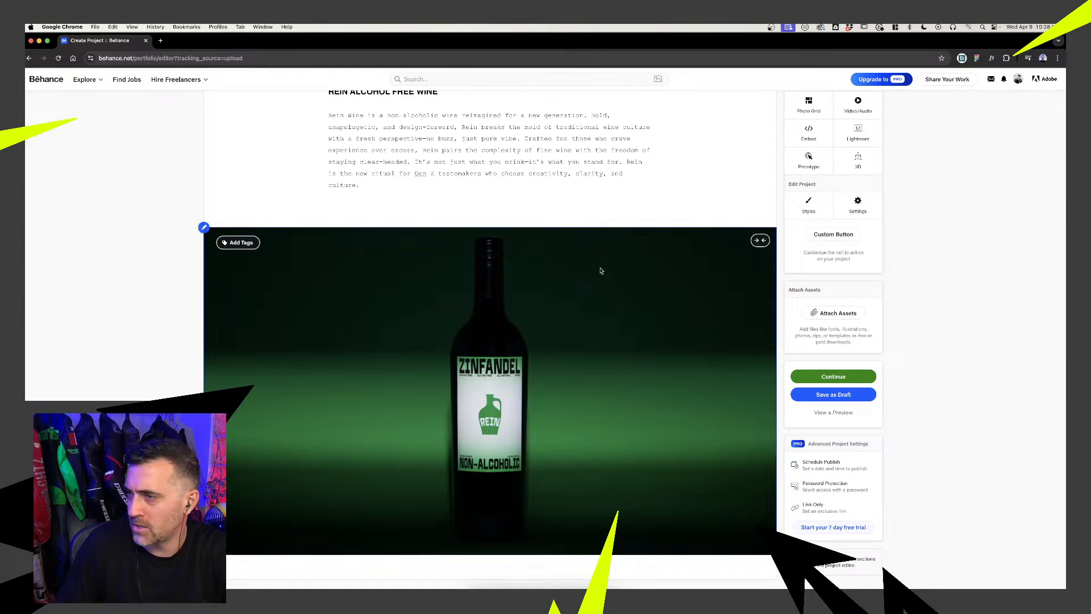
scroll(601, 270, up, 5)
scroll(421, 411, down, 5)
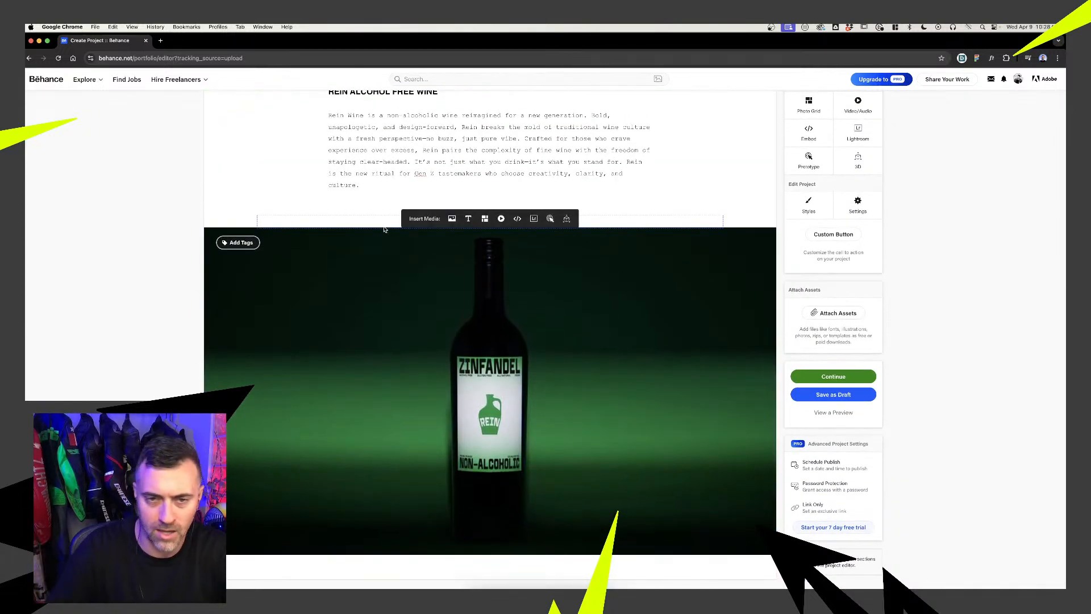
scroll(507, 521, up, 5)
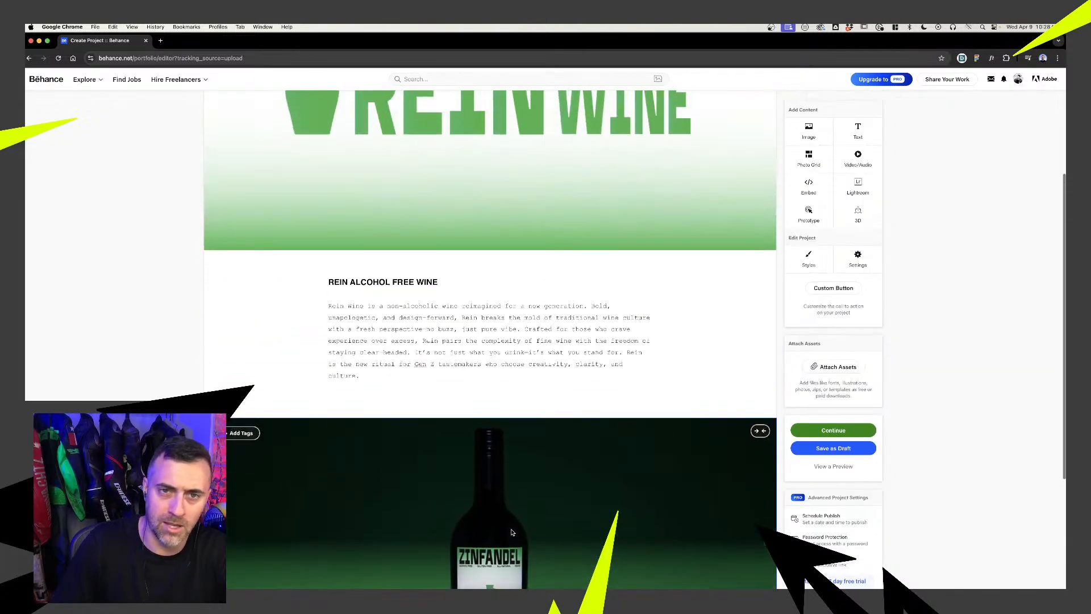
scroll(507, 522, down, 6)
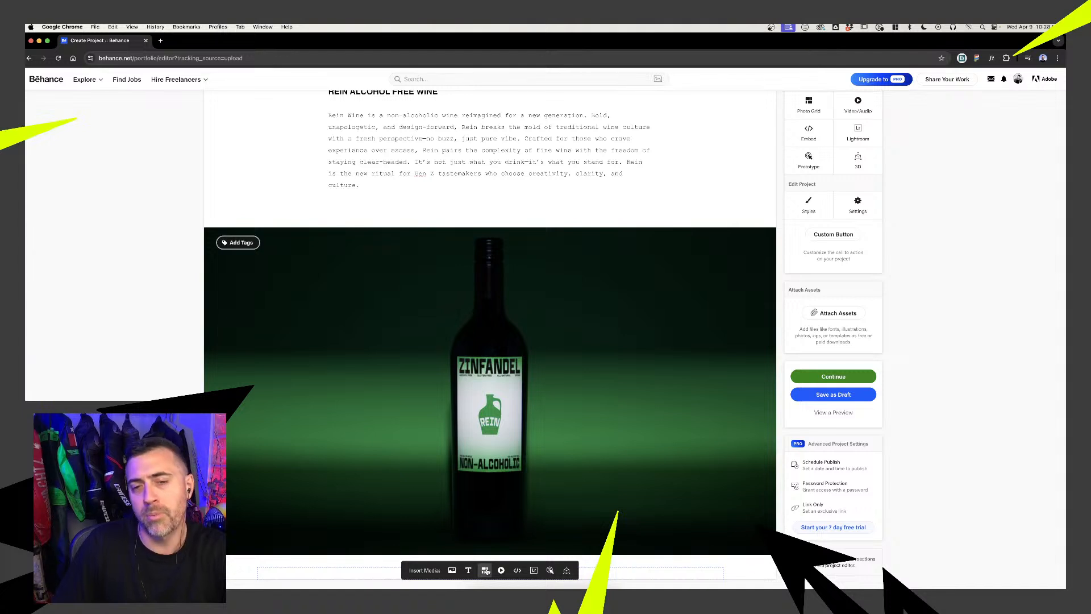
click(486, 571)
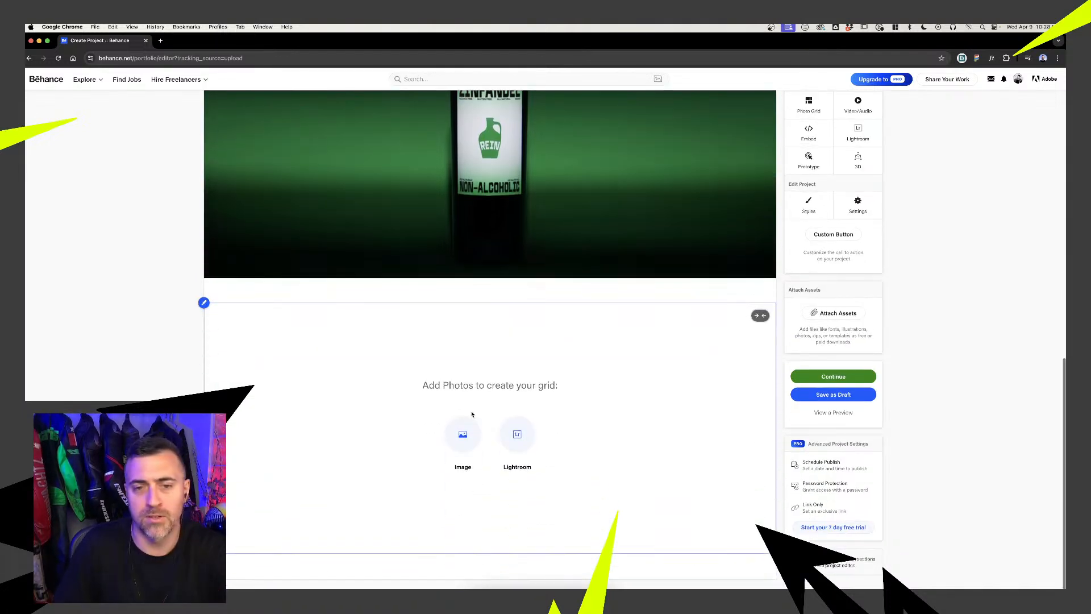
click(484, 439)
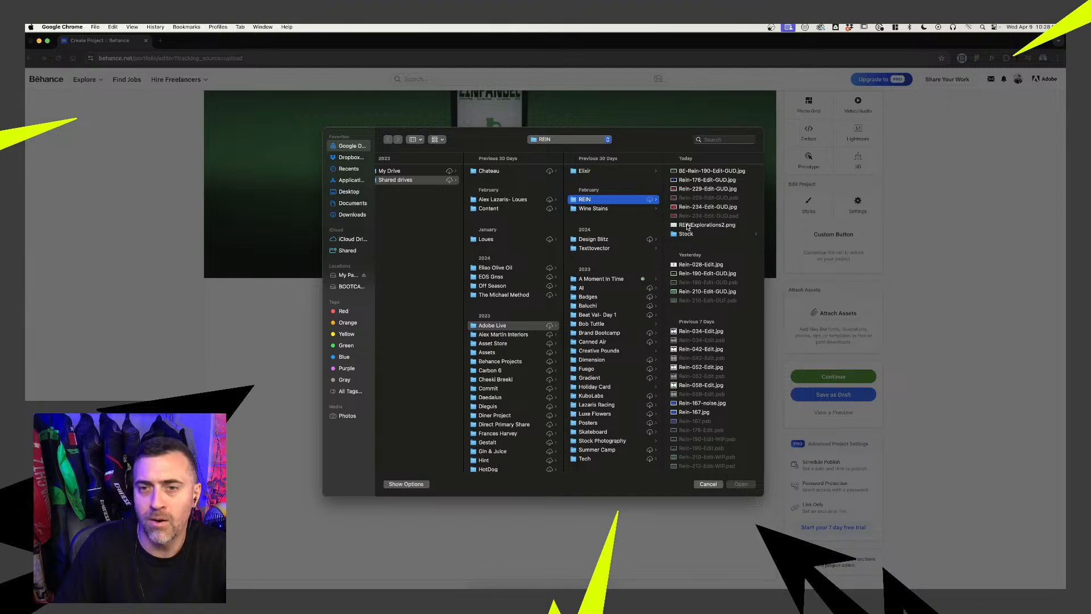
Add Rein-058-Edit.jpg and Rein-210-Edit-GUD.jpg from the REIN folder to the photo grid
click(688, 225)
click(606, 273)
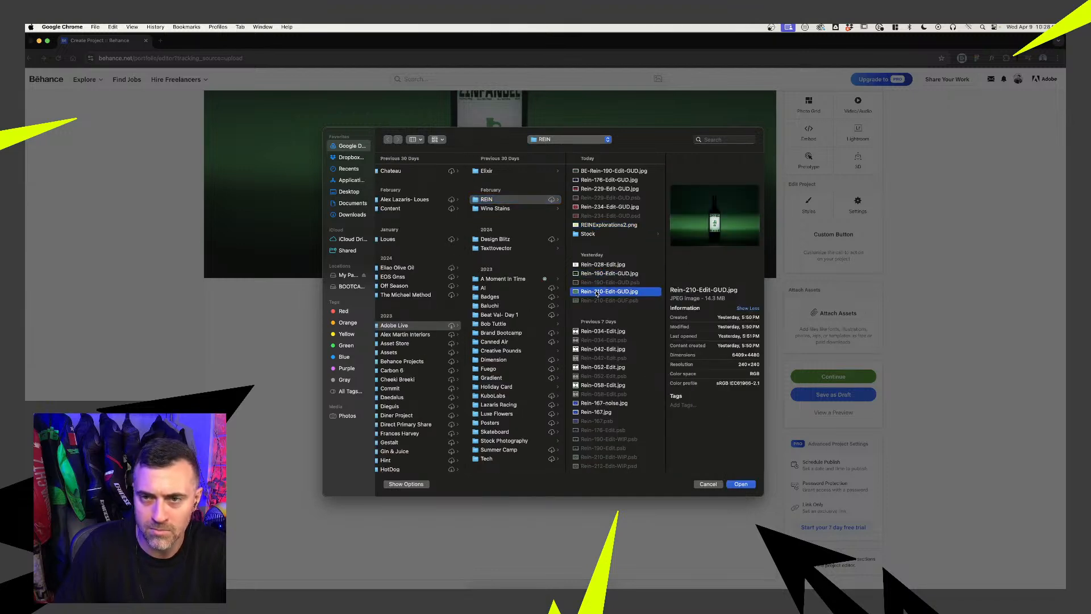
click(599, 292)
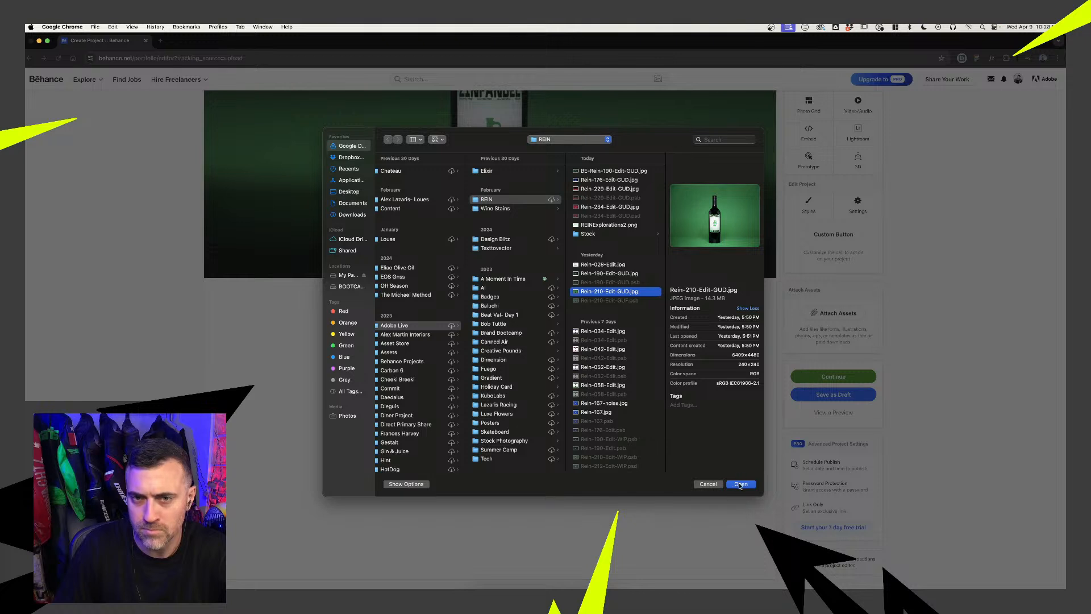
click(605, 385)
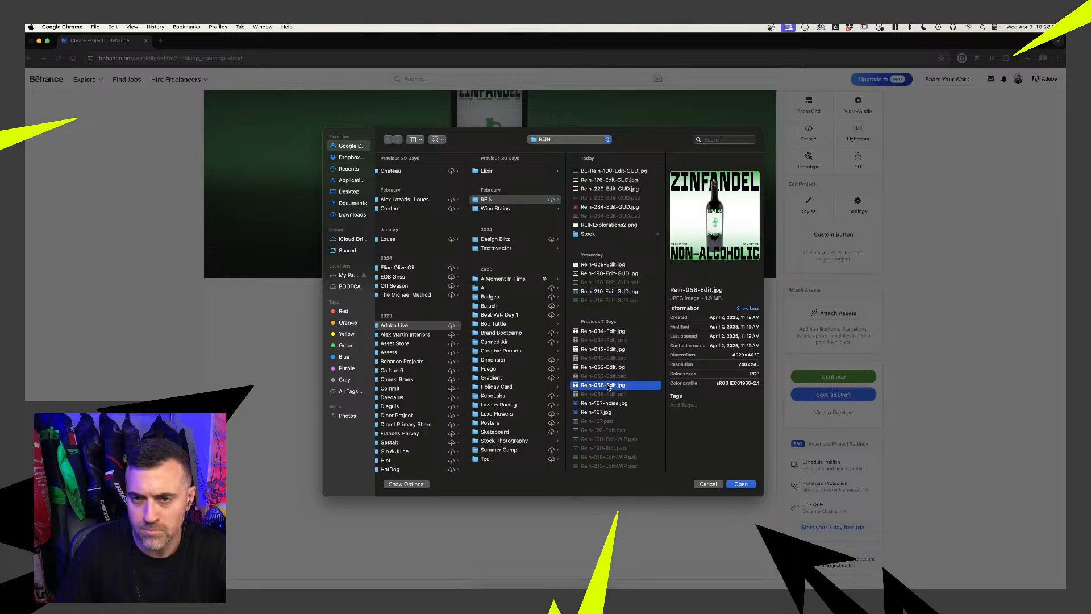
super+click(599, 292)
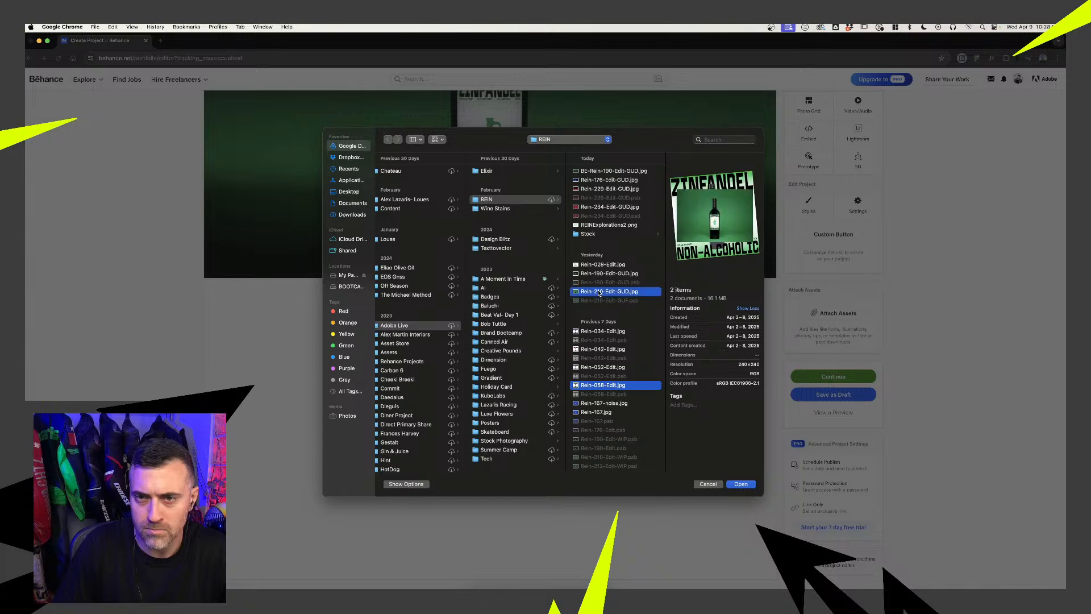
click(739, 483)
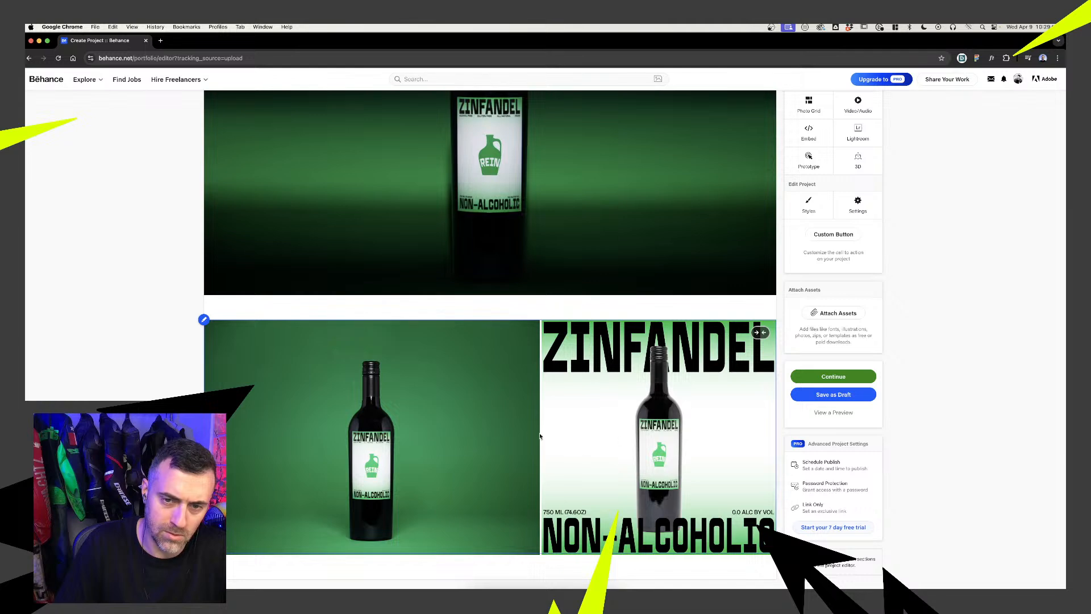
Reorder the photo grid so the Zinfandel poster image comes before the bottle on the green background
click(203, 320)
click(213, 354)
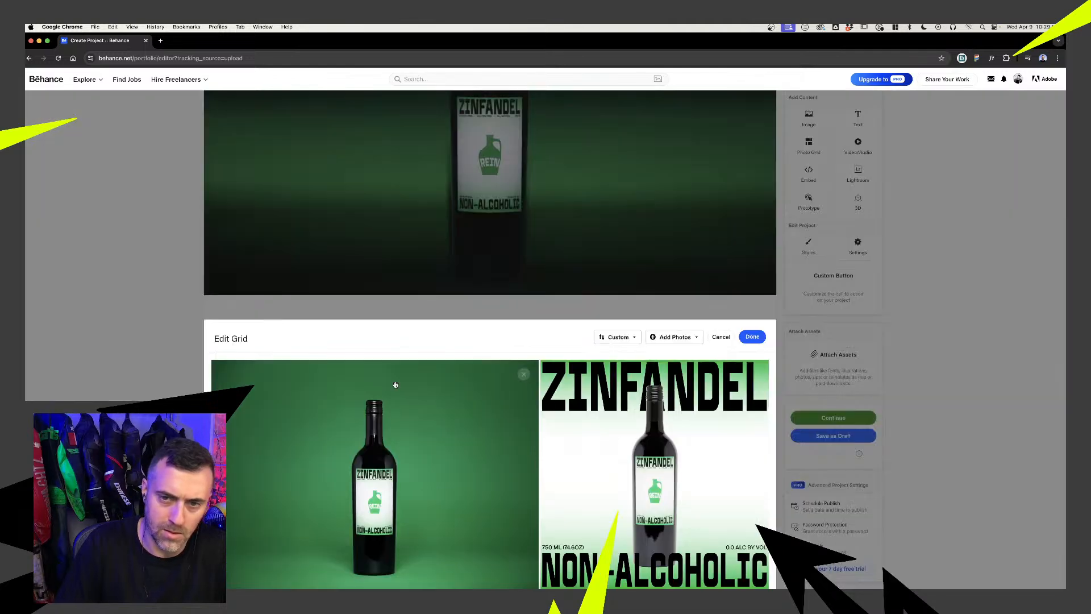
drag(604, 393, 307, 421)
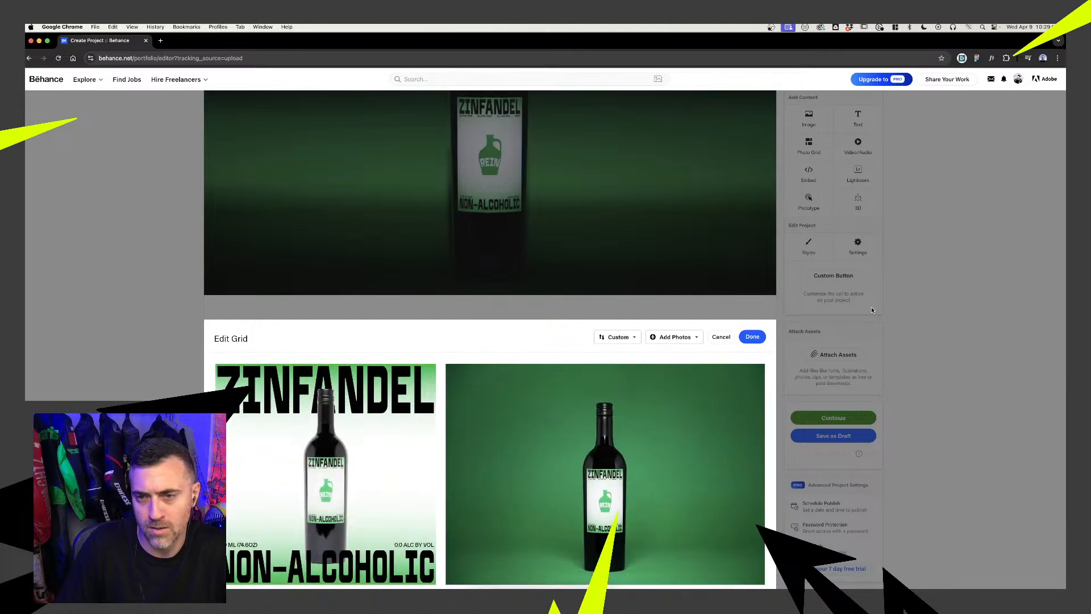
click(759, 334)
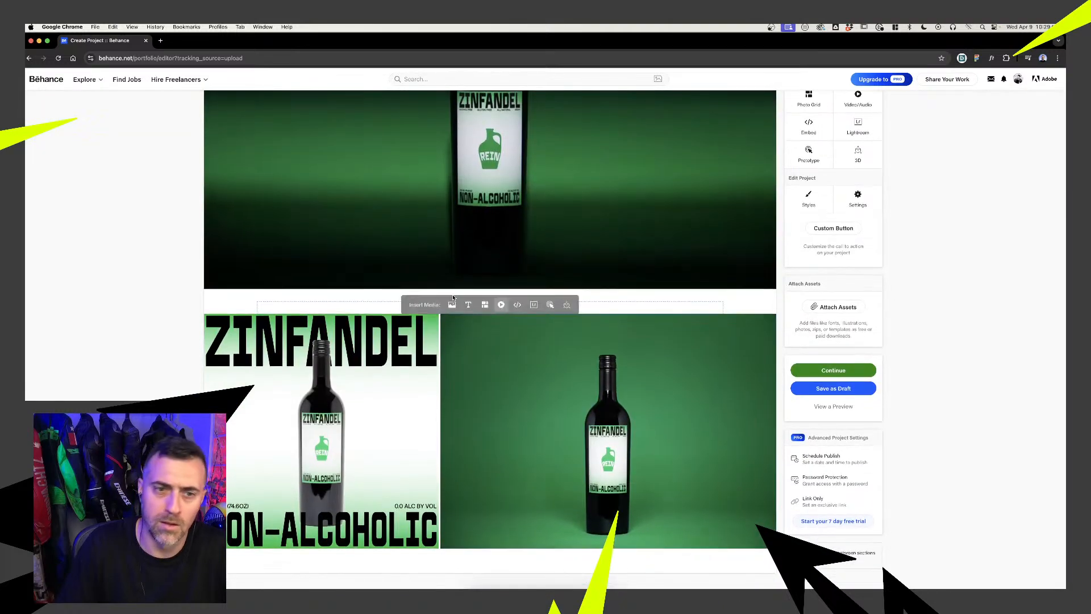
Examine the project page from the banner to the photo grid, including the gaps between its images
scroll(441, 294, up, 10)
scroll(440, 295, down, 10)
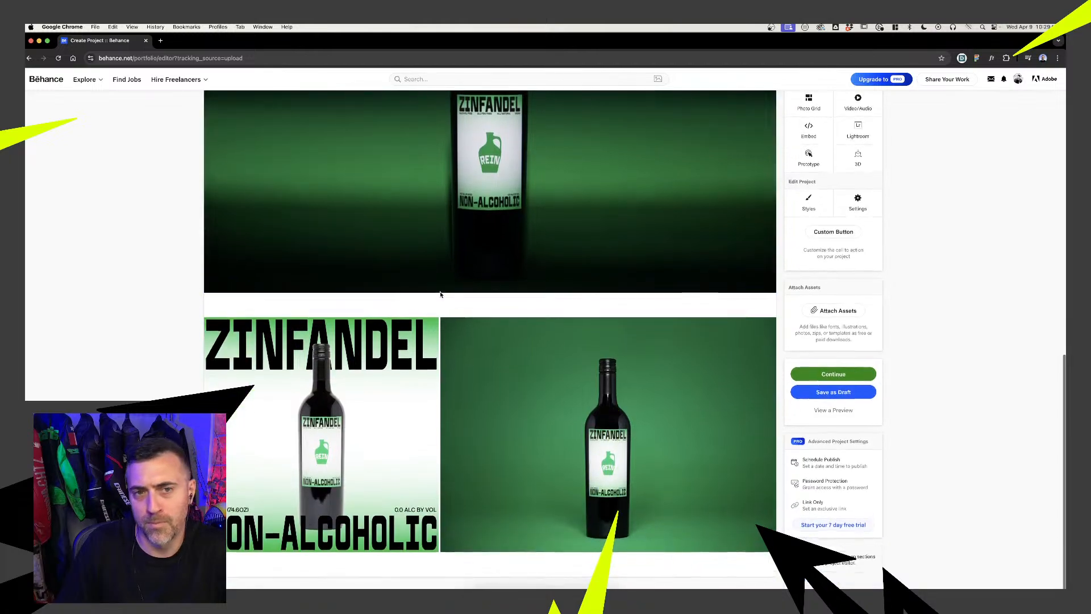
scroll(431, 353, up, 10)
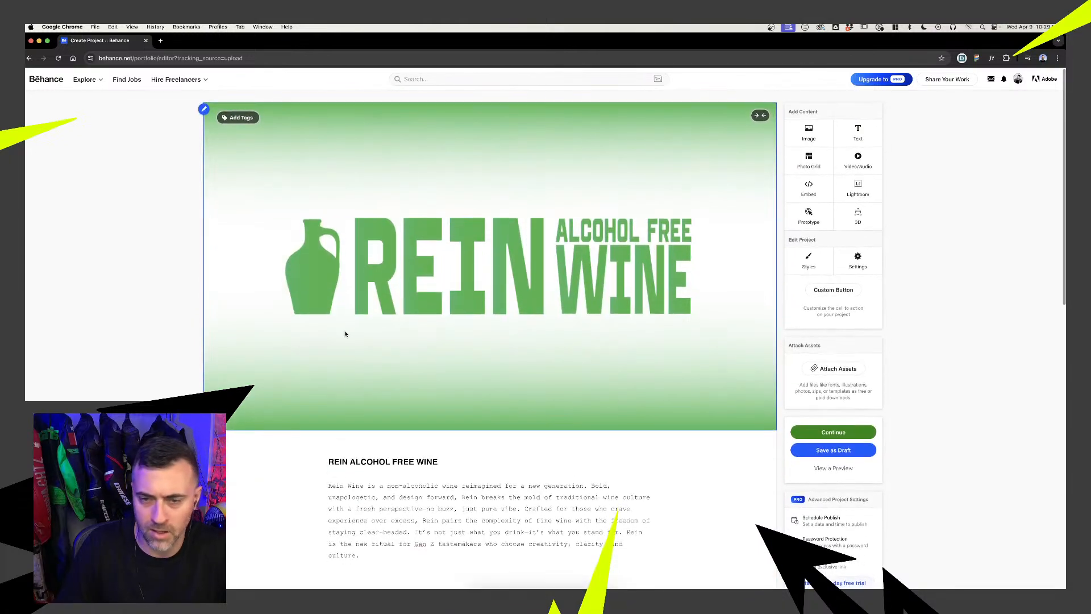
scroll(346, 335, down, 10)
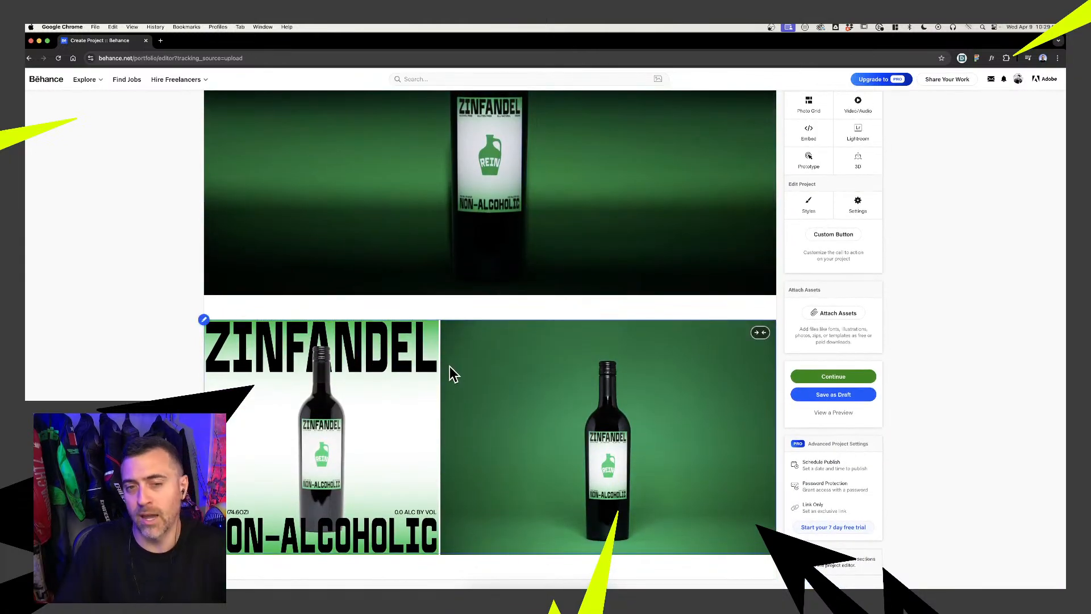
scroll(442, 344, up, 5)
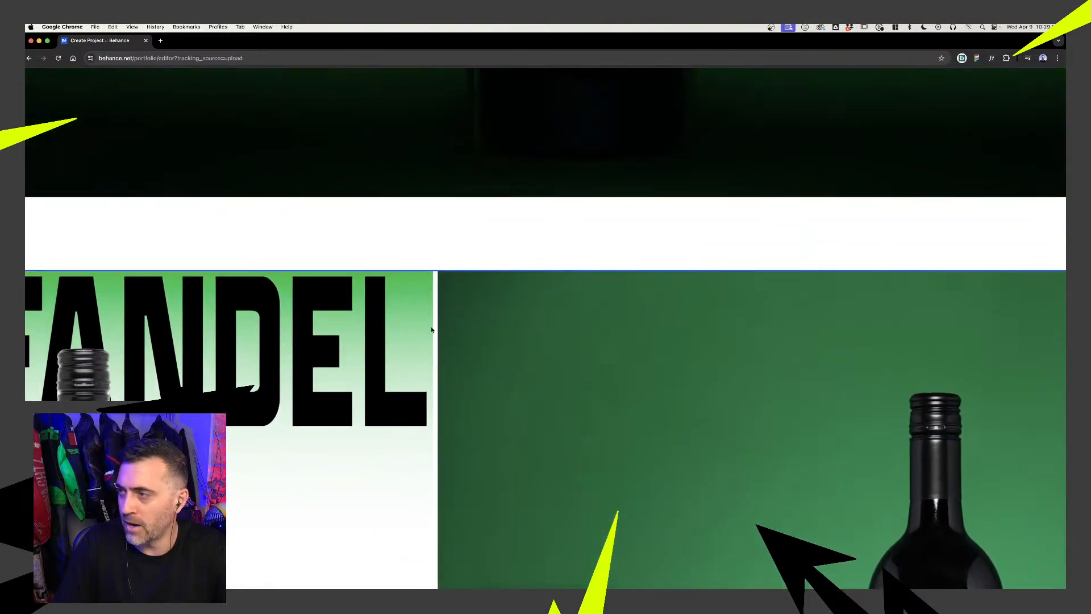
scroll(444, 333, down, 5)
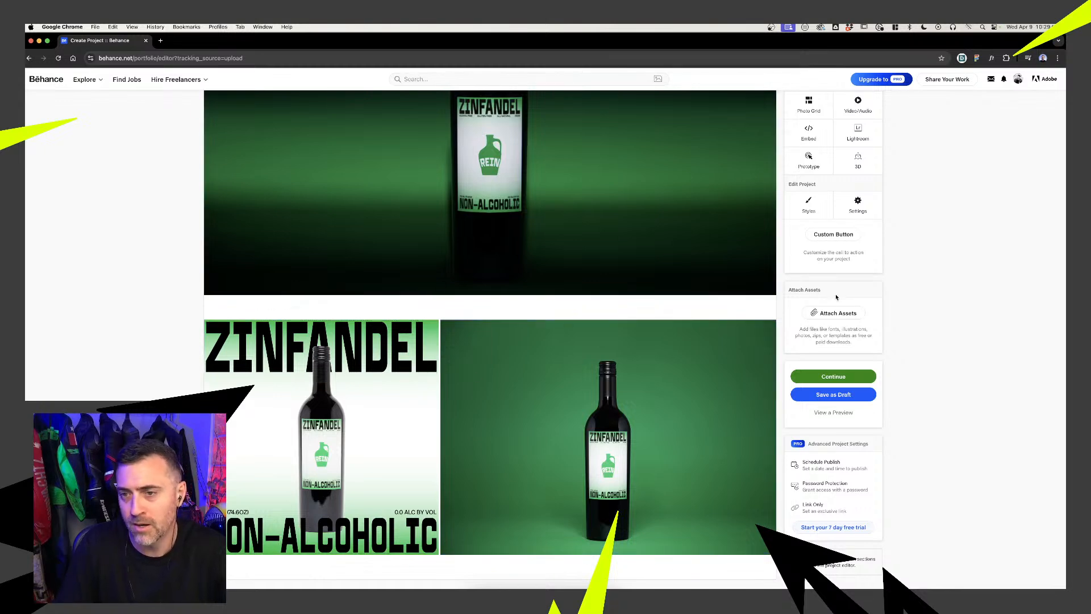
Reduce the project's content spacing to a narrow gap in the project styles and save it
click(859, 200)
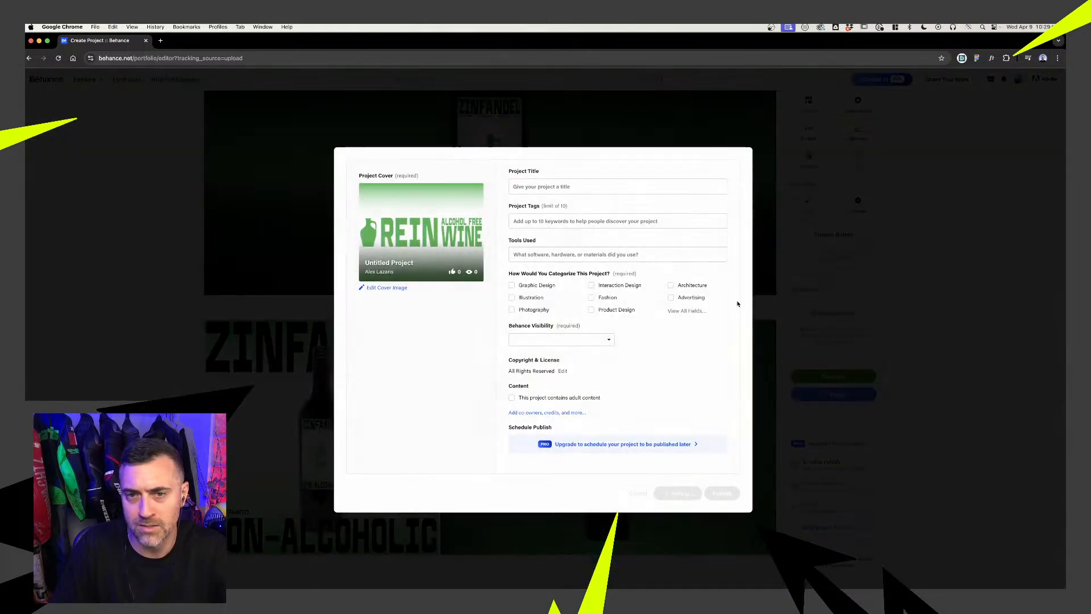
key(Escape)
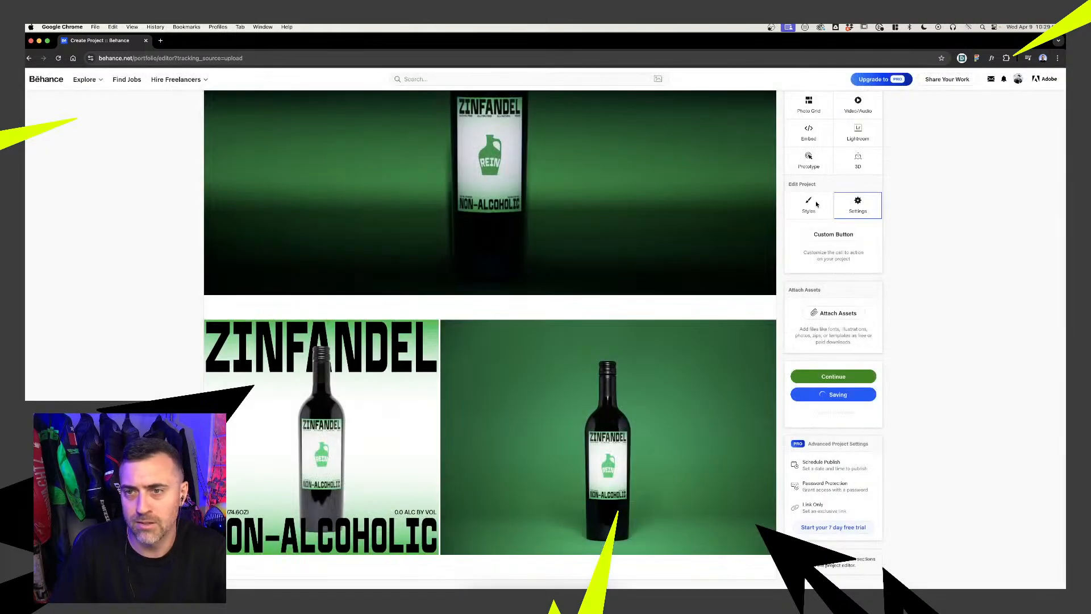
click(809, 204)
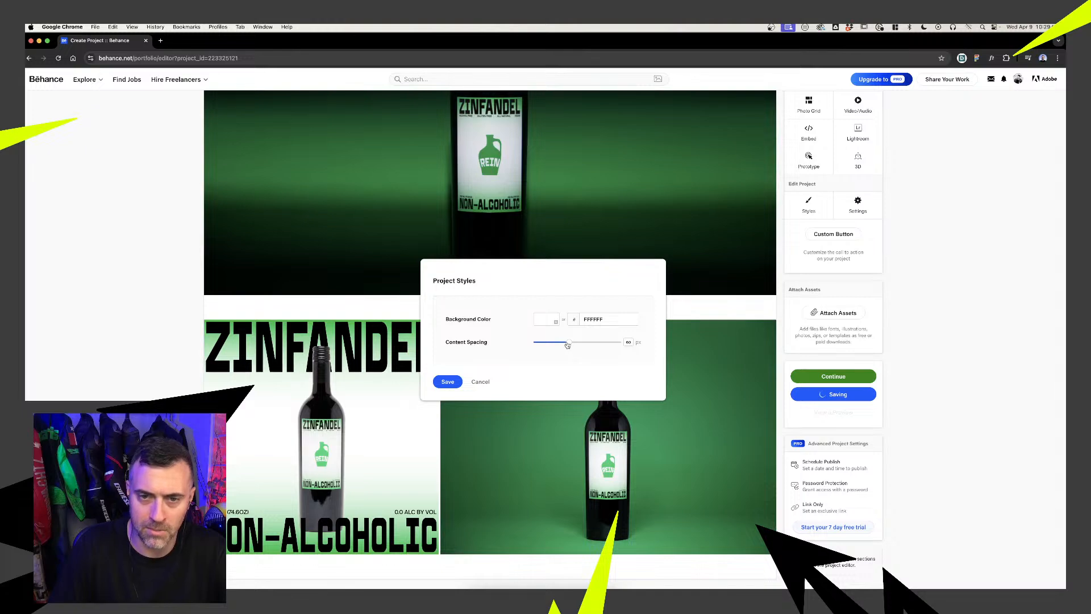
drag(567, 345, 538, 342)
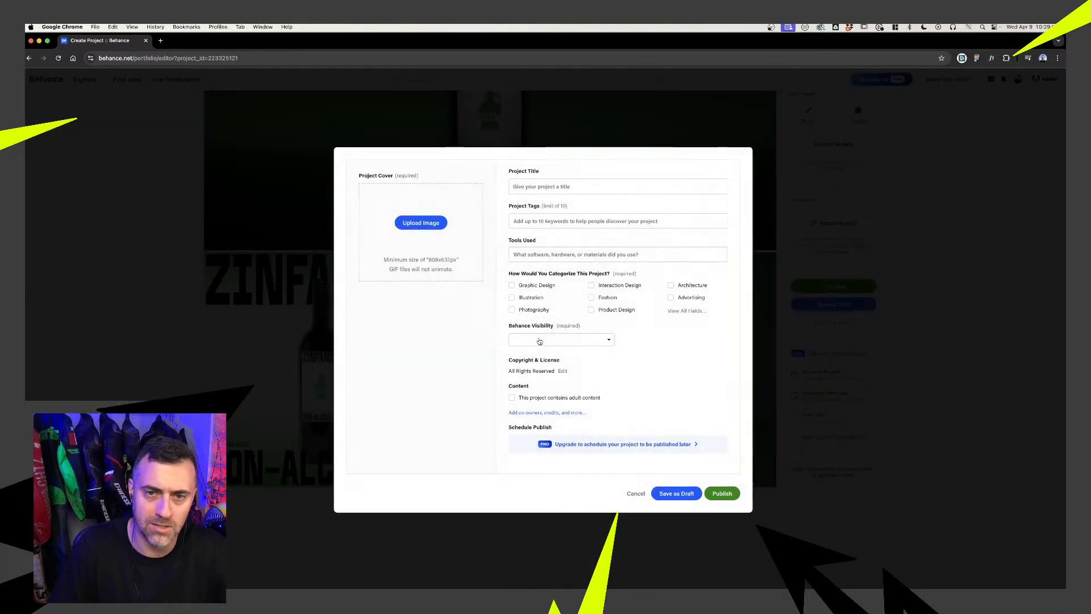
click(636, 493)
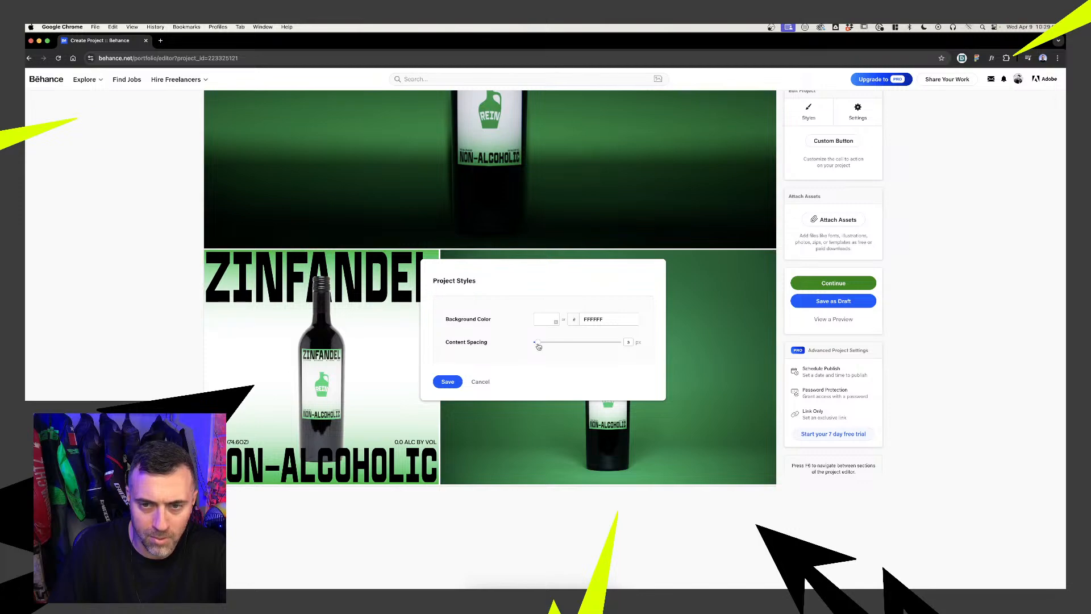
drag(538, 346, 539, 346)
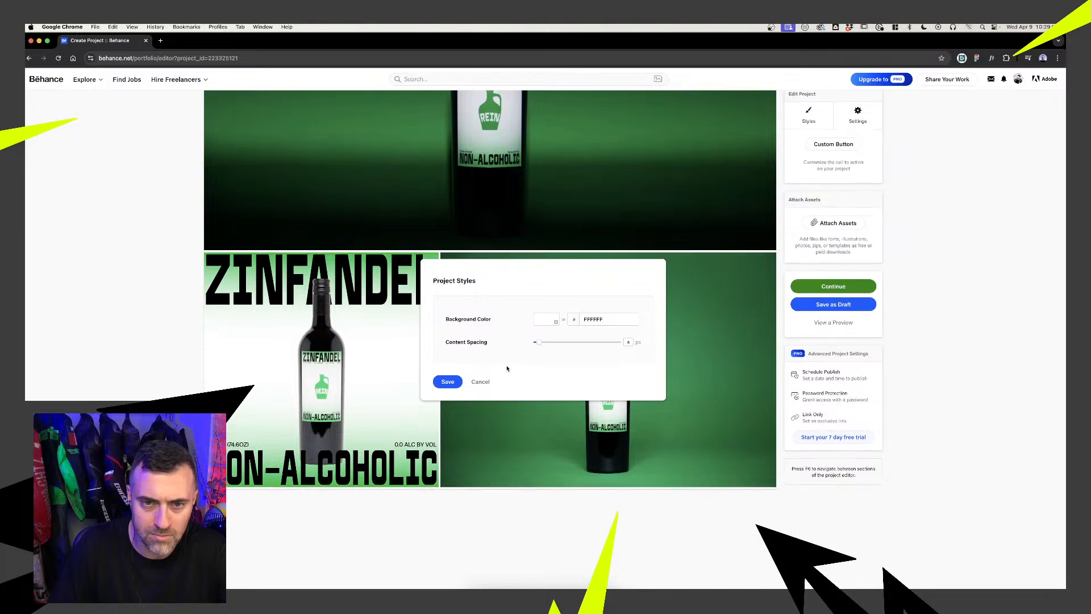
click(448, 382)
Add two blank lines above the REIN ALCOHOL FREE WINE heading and one below the description paragraph
scroll(716, 416, up, 10)
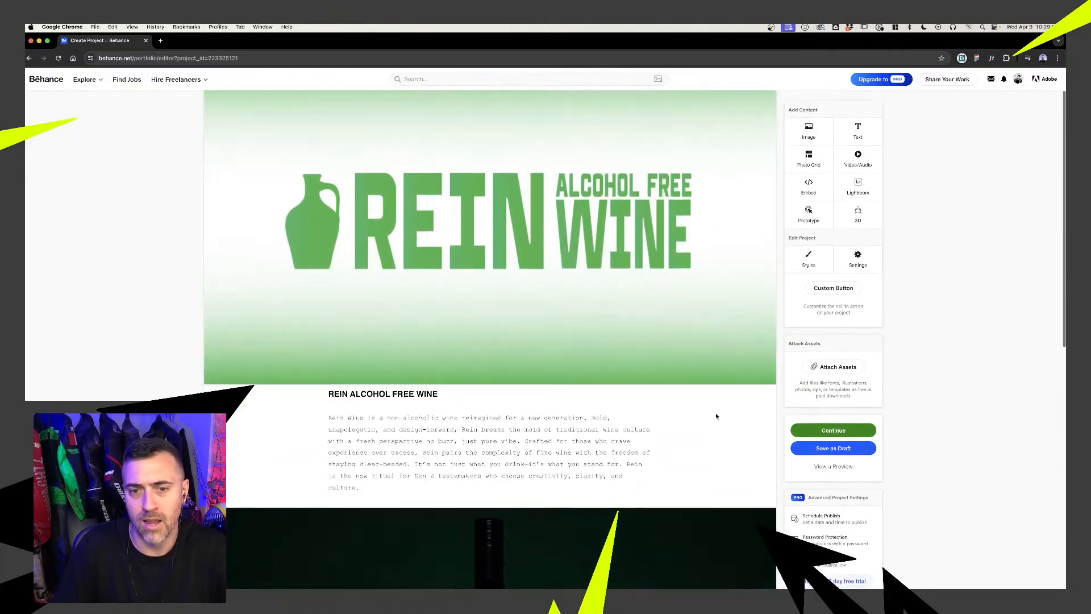
scroll(716, 416, down, 3)
click(331, 226)
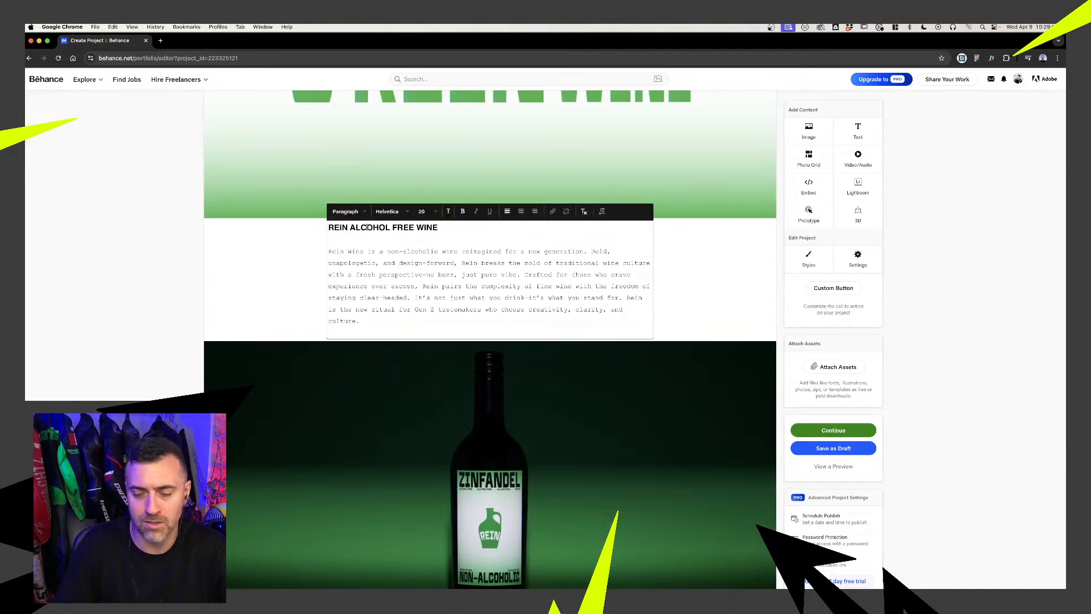
key(Return)
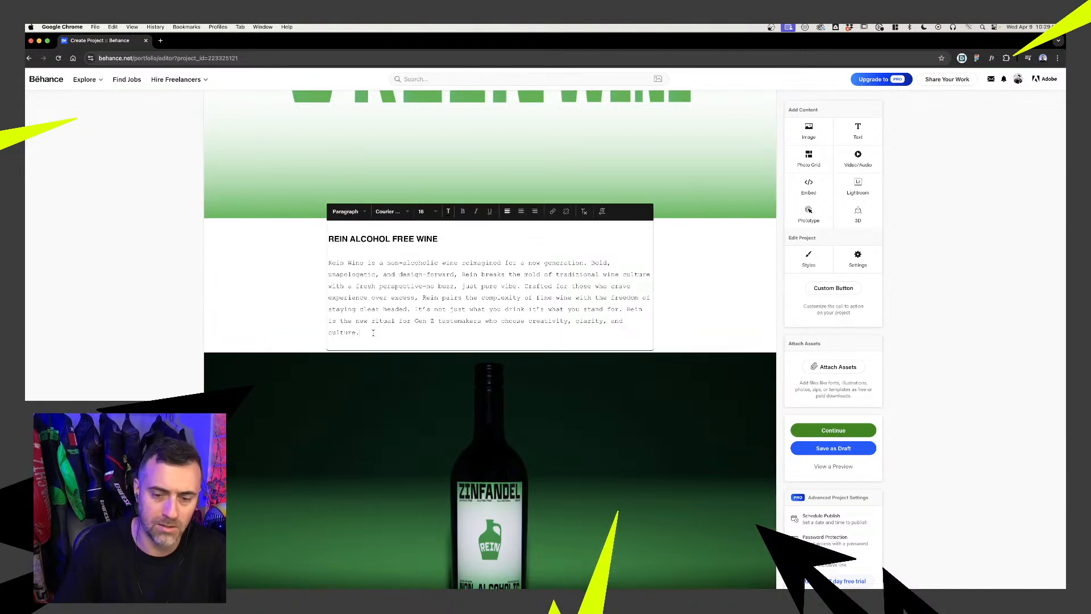
key(Return)
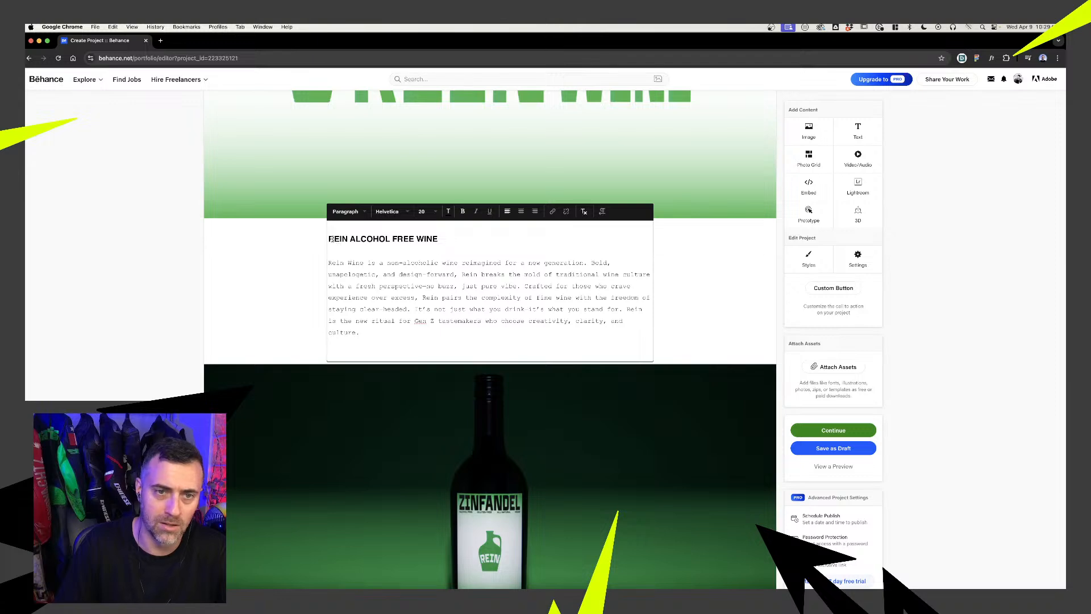
key(Return)
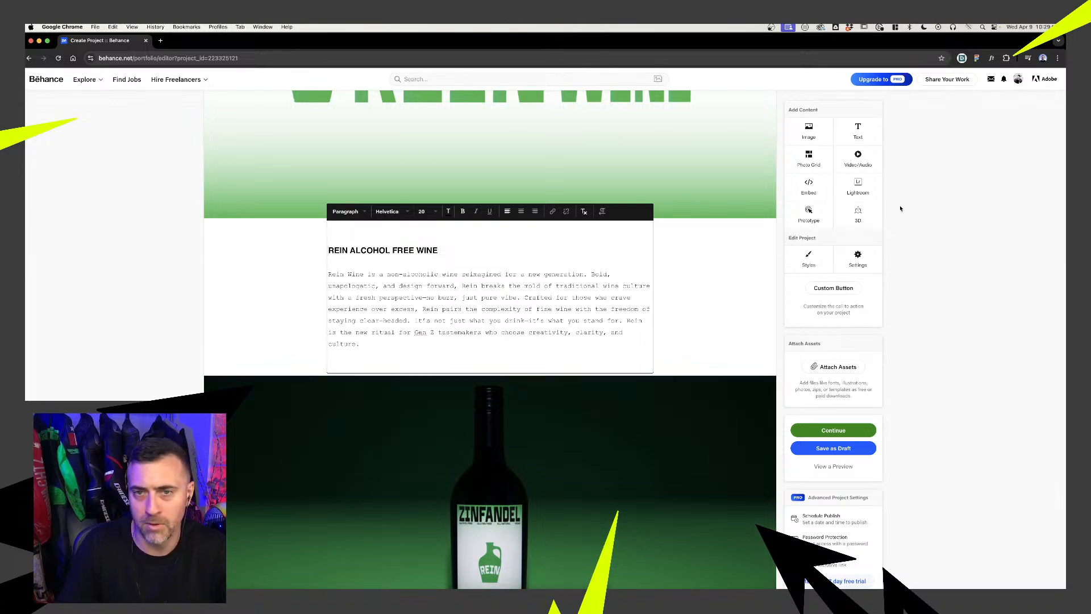
Examine the project page from the banner to the photo grid, checking the space around the text and between the images
scroll(489, 324, up, 4)
scroll(682, 395, down, 9)
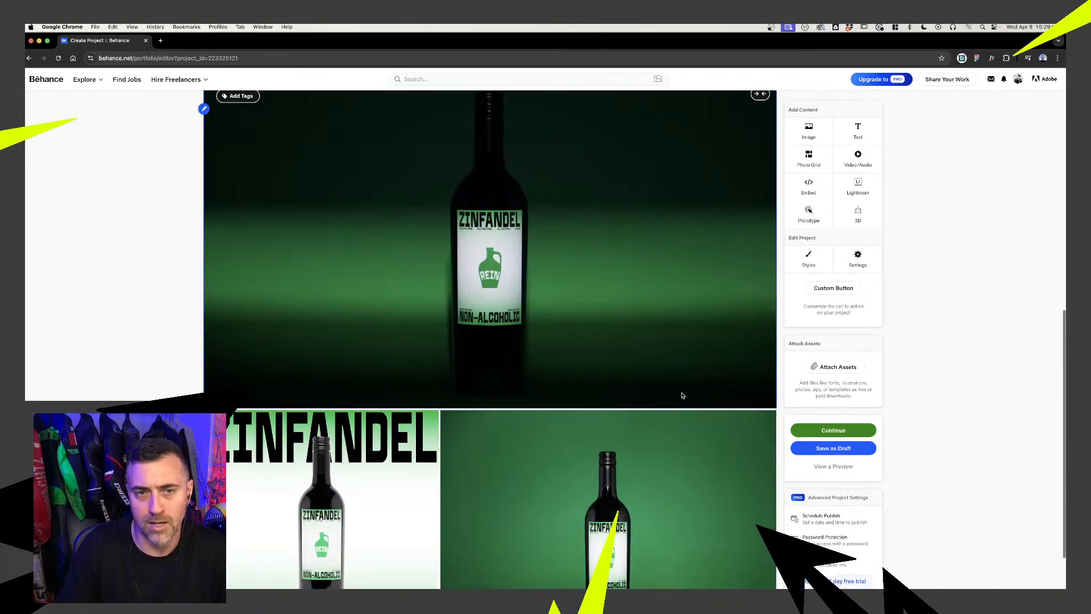
scroll(682, 395, up, 5)
click(357, 331)
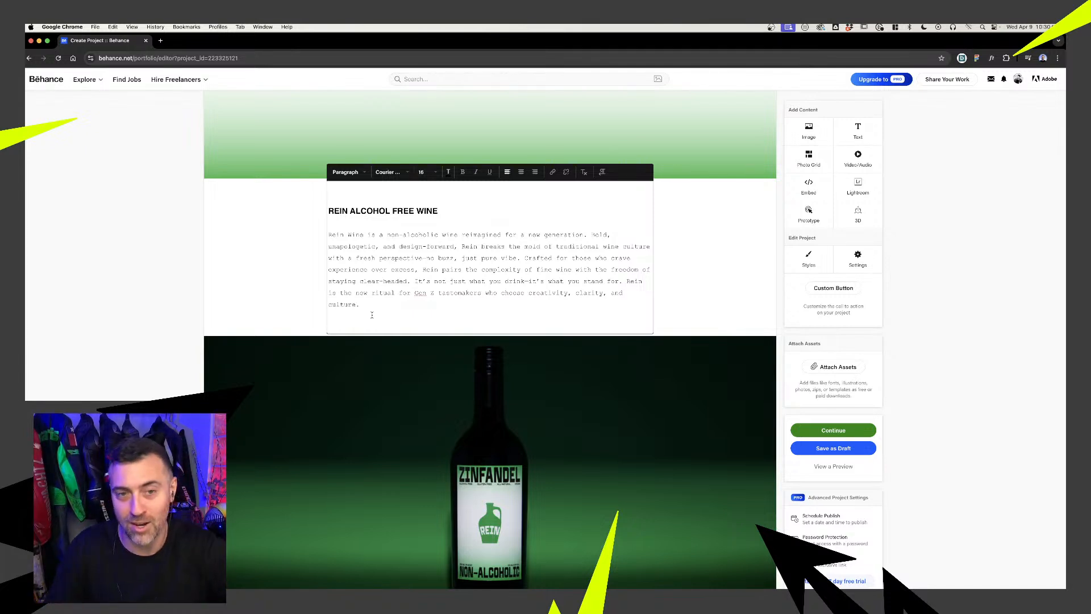
scroll(640, 232, up, 4)
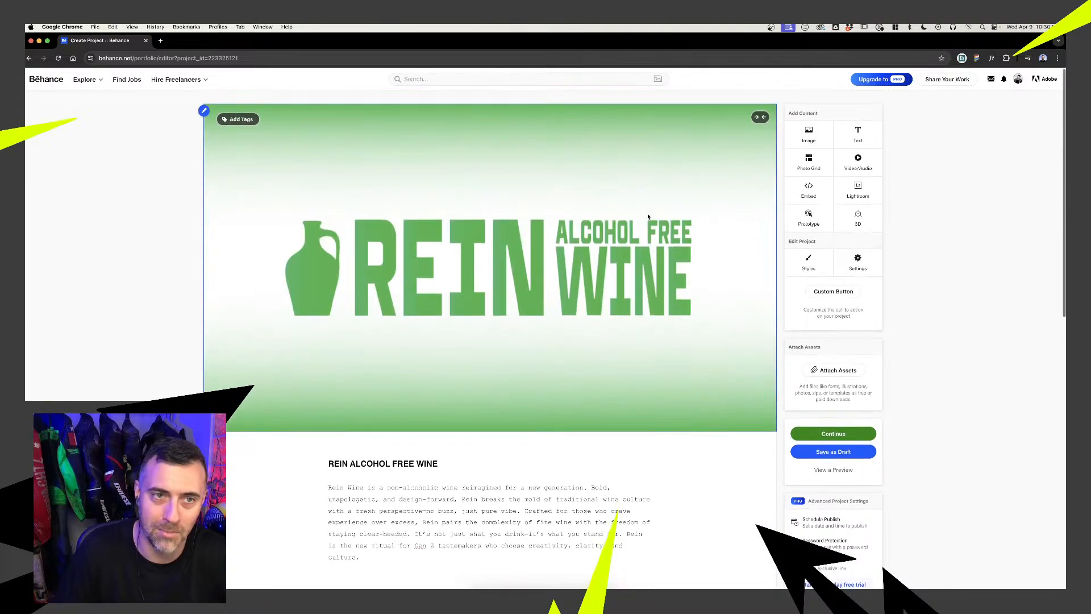
scroll(640, 232, down, 10)
scroll(640, 232, down, 1)
scroll(470, 364, up, 5)
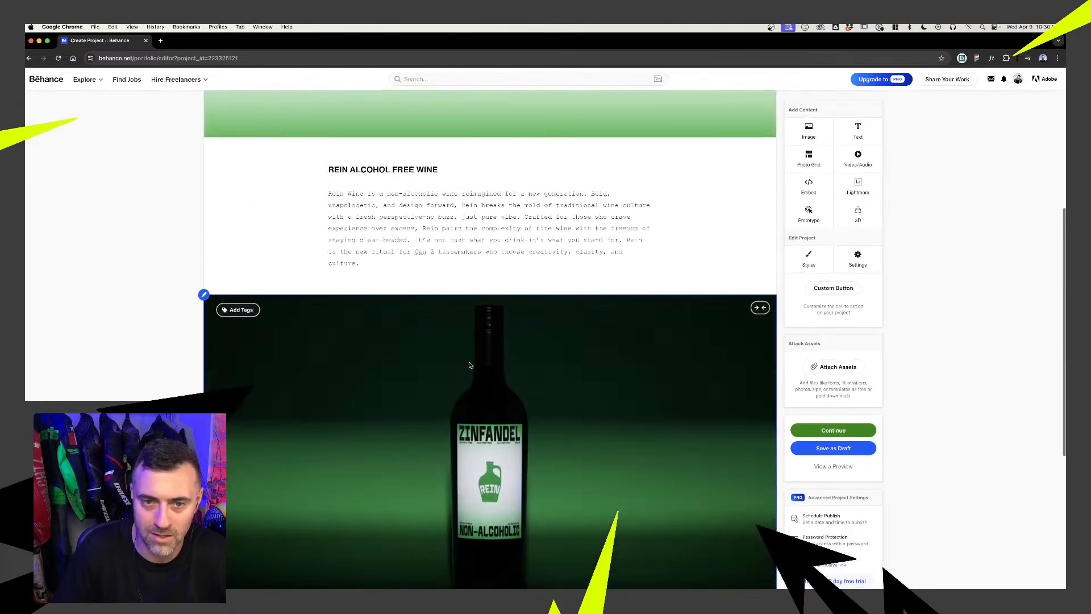
scroll(470, 365, down, 5)
scroll(628, 441, up, 1)
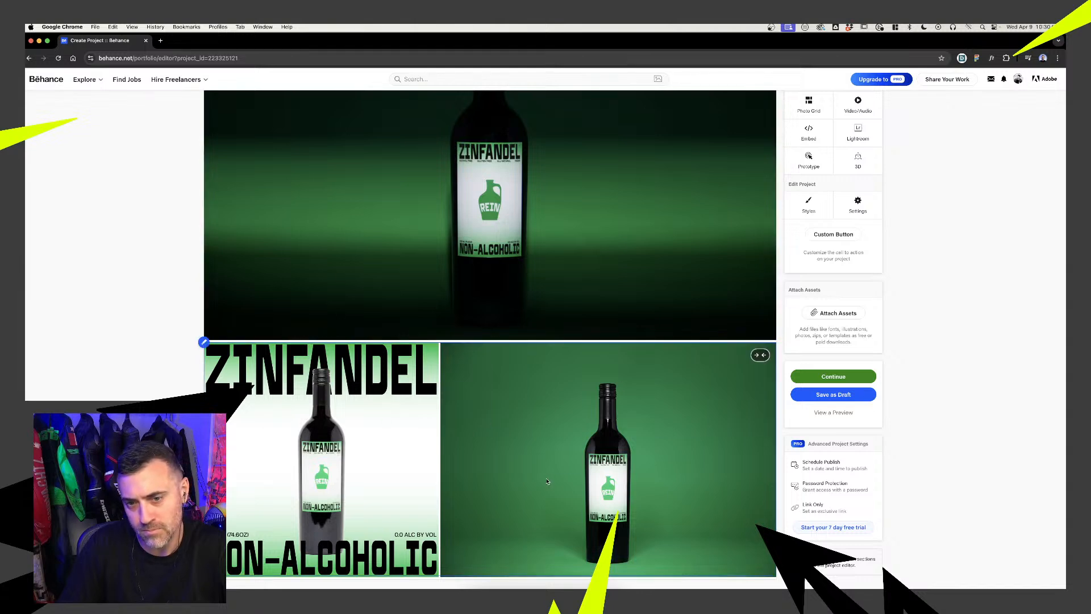
scroll(504, 473, down, 1)
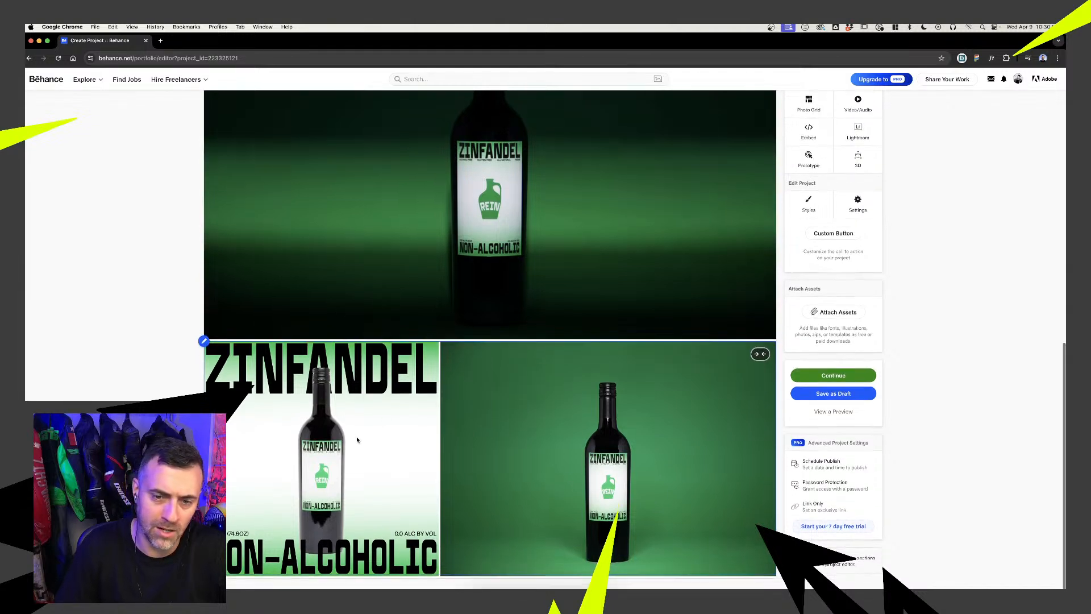
Switch to Photoshop and open Rein-210-Edit-GUD.jpg from the REIN folder there
click(528, 600)
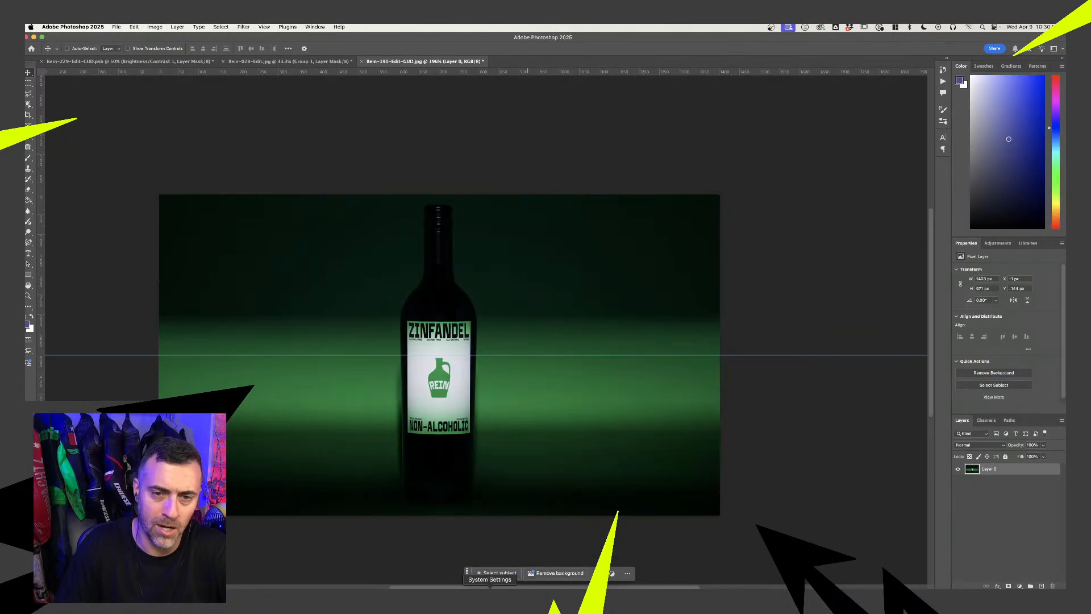
key(c)
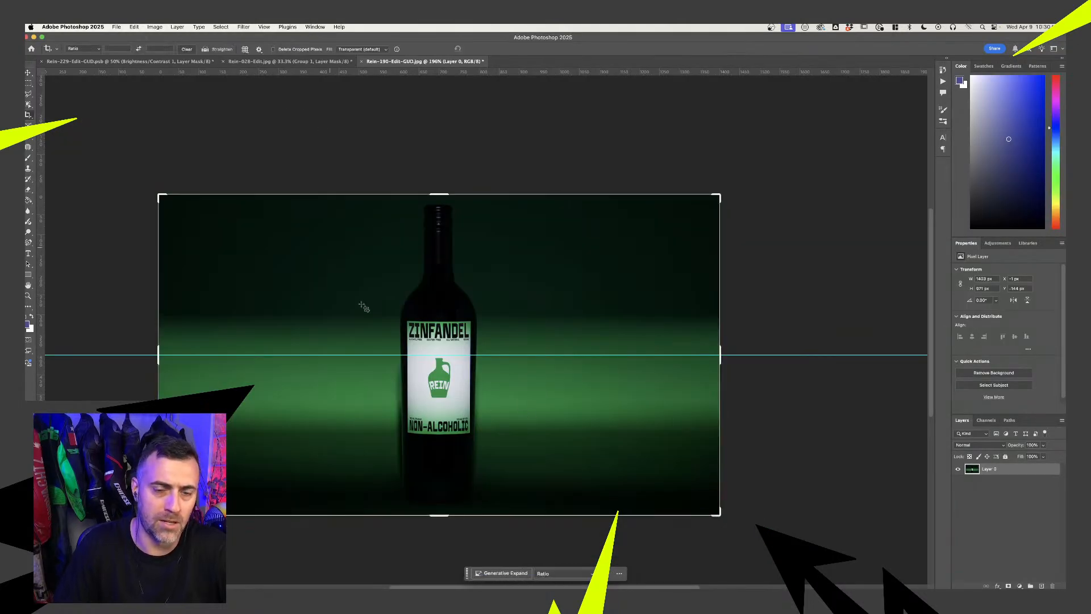
key(Escape)
click(477, 598)
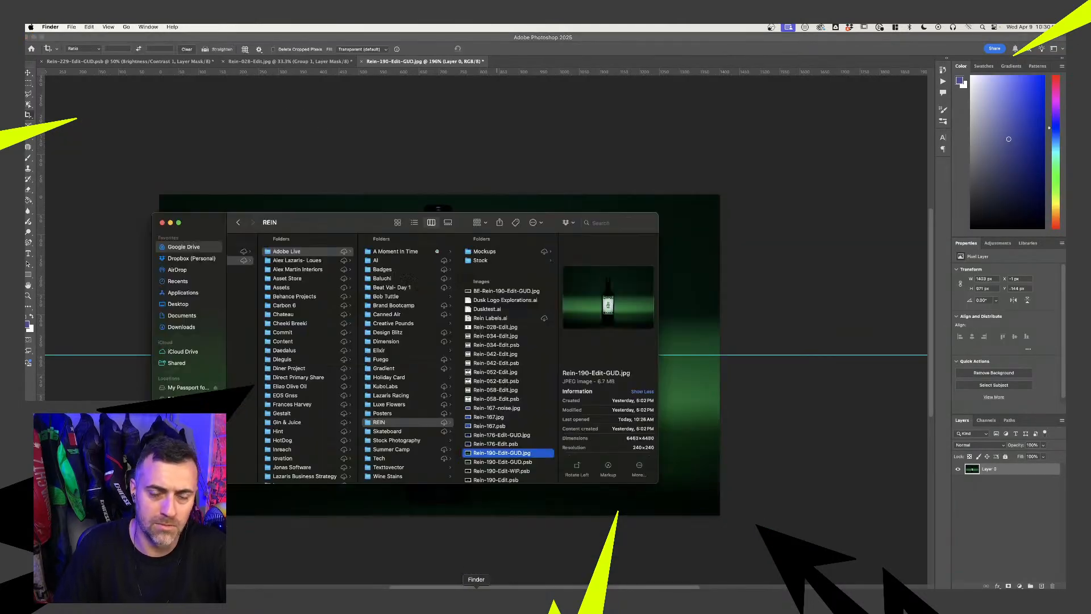
click(499, 469)
scroll(493, 475, down, 3)
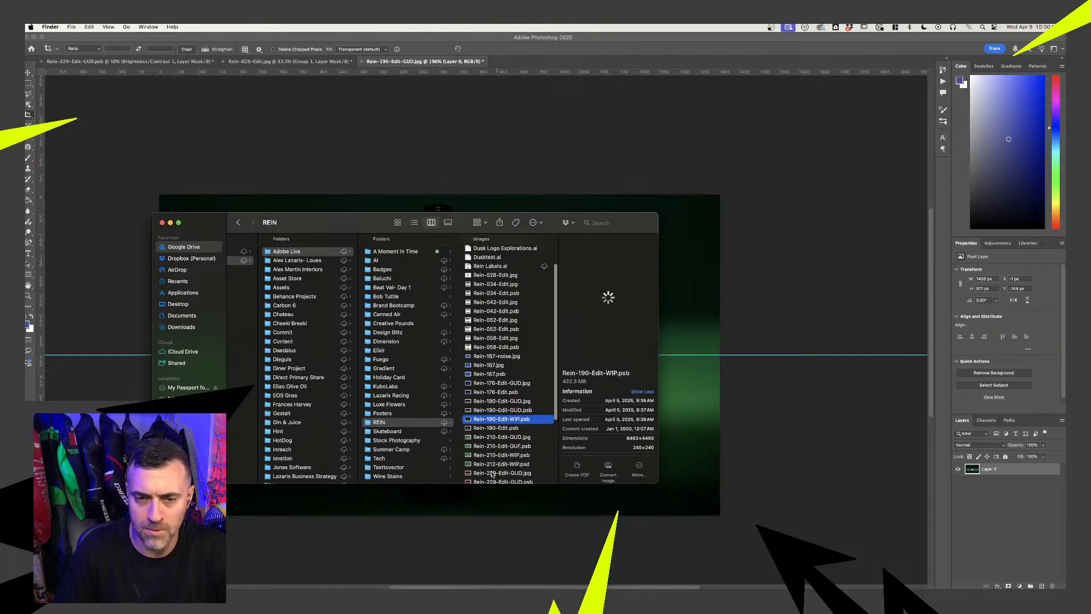
click(488, 435)
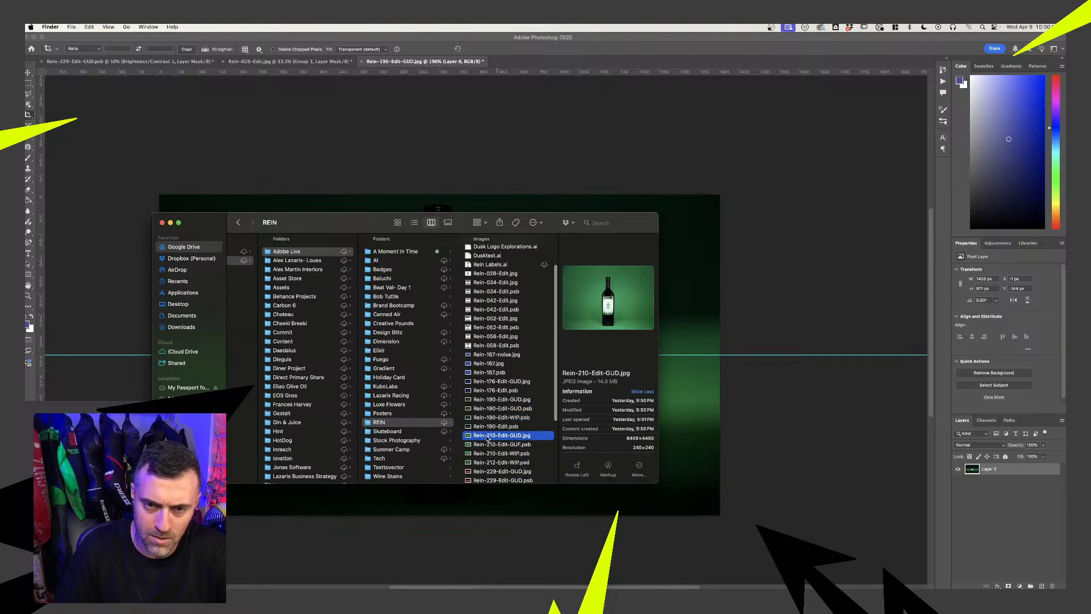
drag(488, 437, 527, 598)
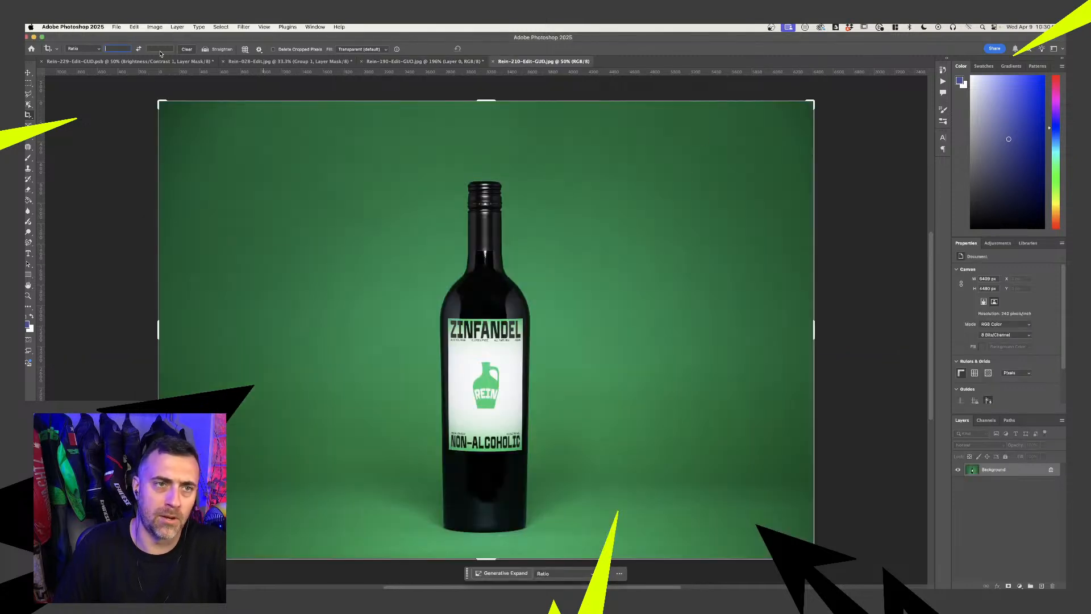
Set the crop ratio for the green-background bottle photo to 1:1
text(1)
key(Tab)
text(1)
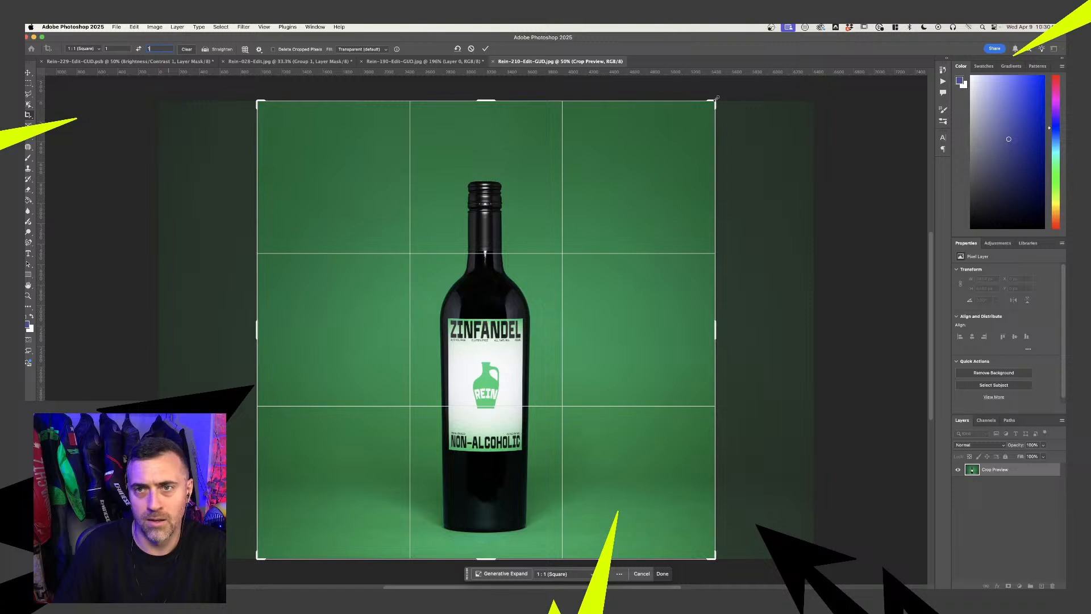
Try a tighter square crop around the bottle and undo it
drag(717, 98, 678, 116)
drag(531, 341, 531, 317)
key(BackSpace)
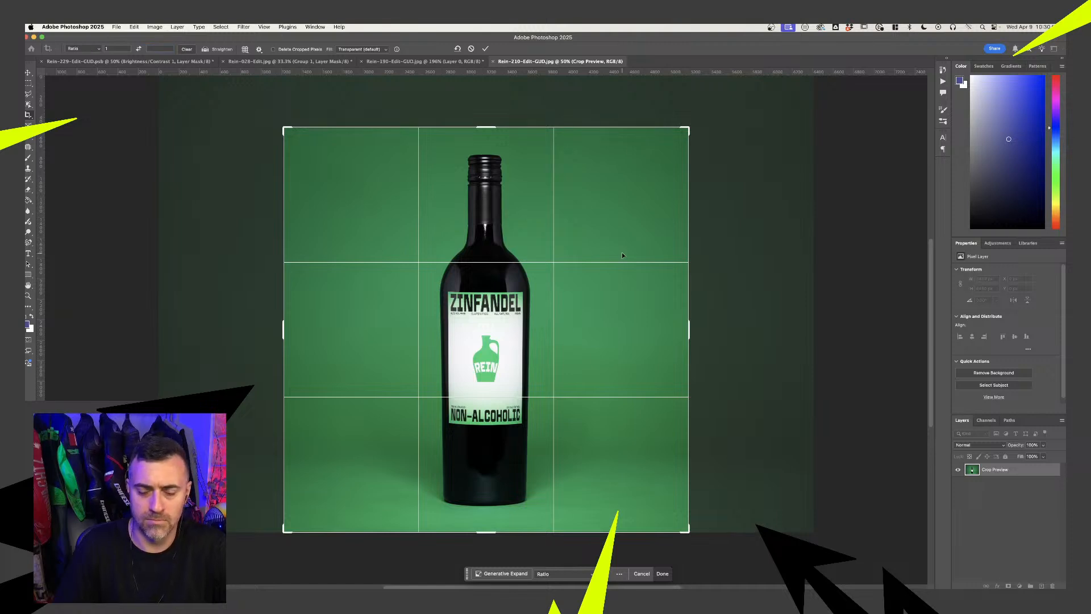
key(Return)
key(super+z)
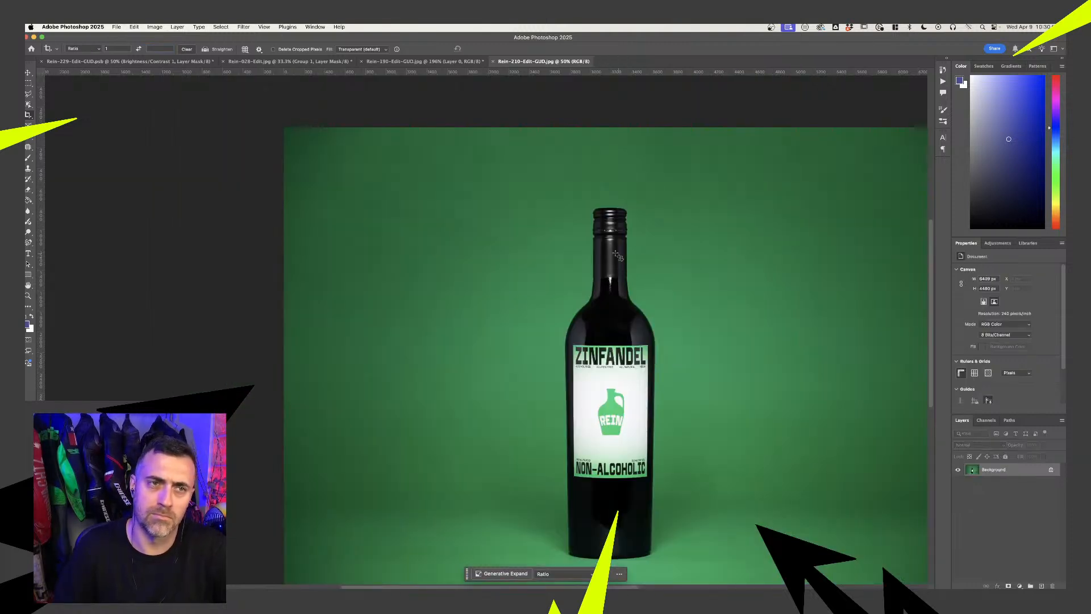
Crop the bottle photo to a 1:1 square at full image height with the bottle centred
key(super+0)
text(1)
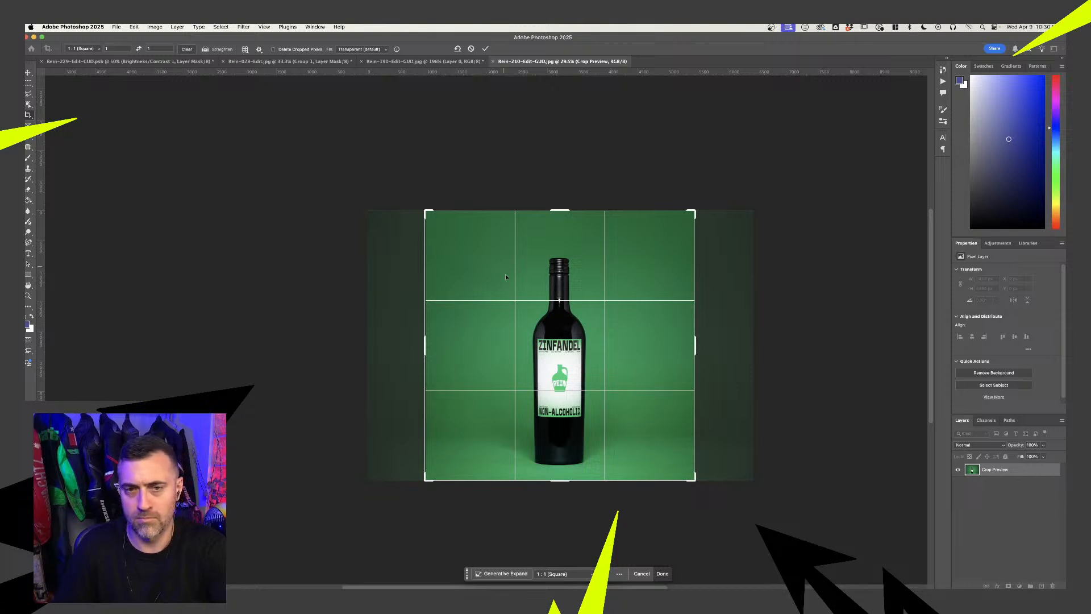
key(Return)
Export the square bottle photo as a JPG at 50% scale, 2240 × 2240 px
click(116, 26)
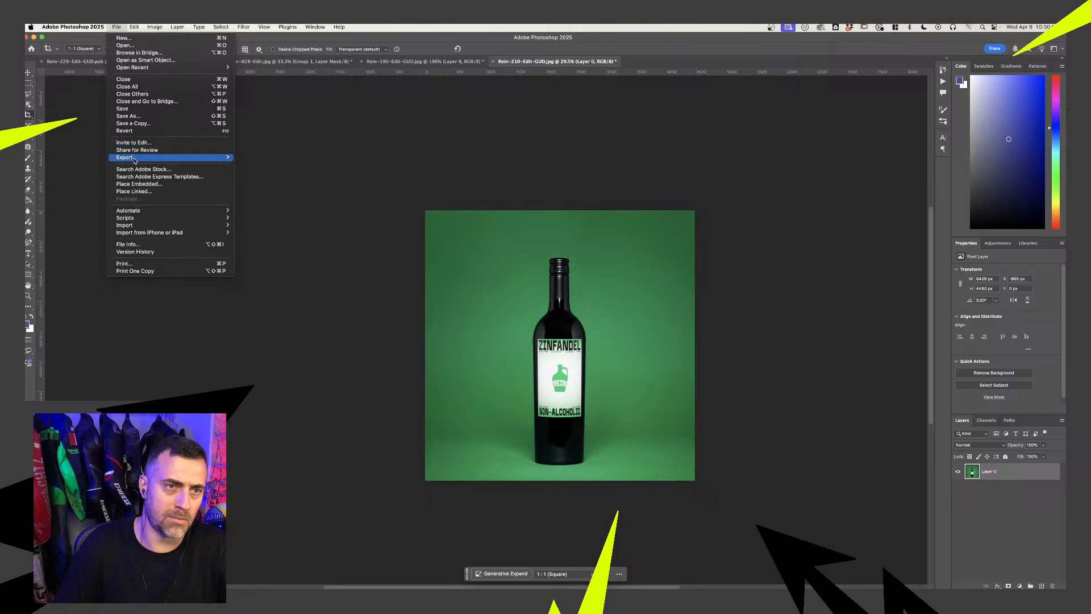
mouse_move(134, 160)
click(295, 165)
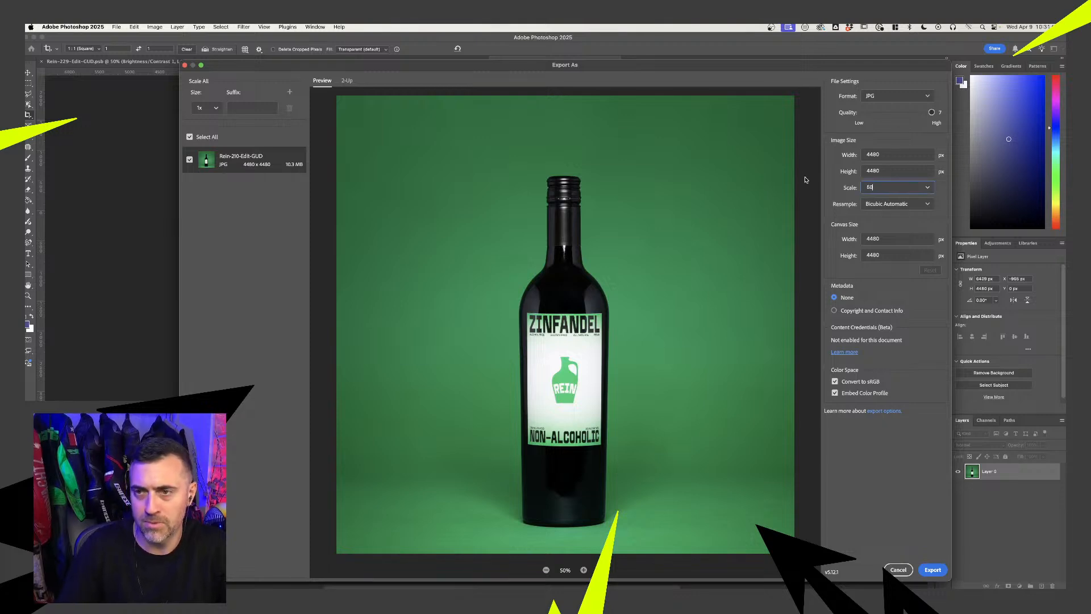
key(Return)
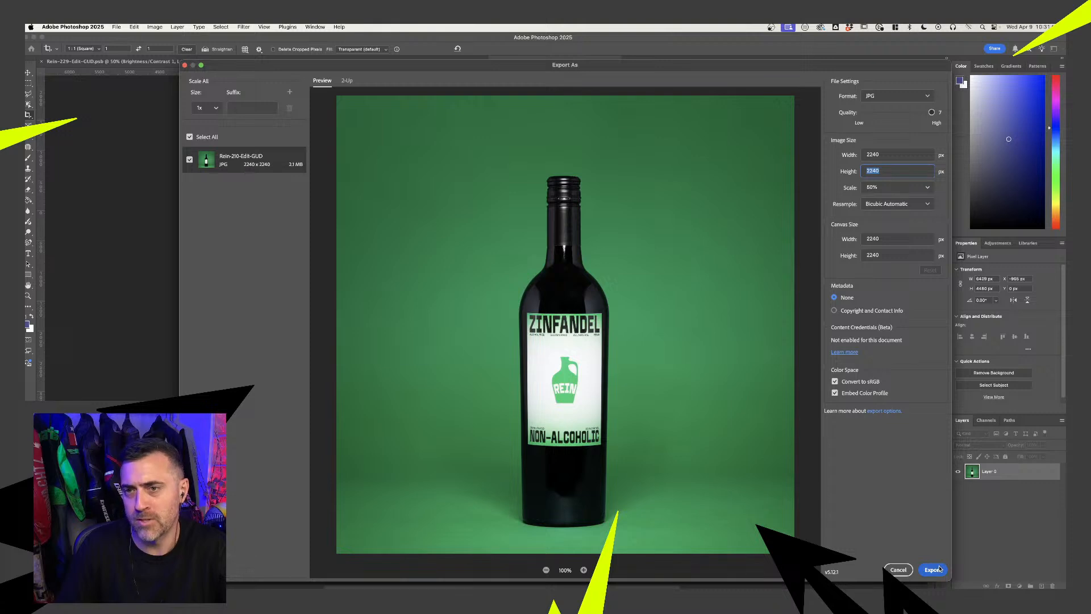
click(932, 569)
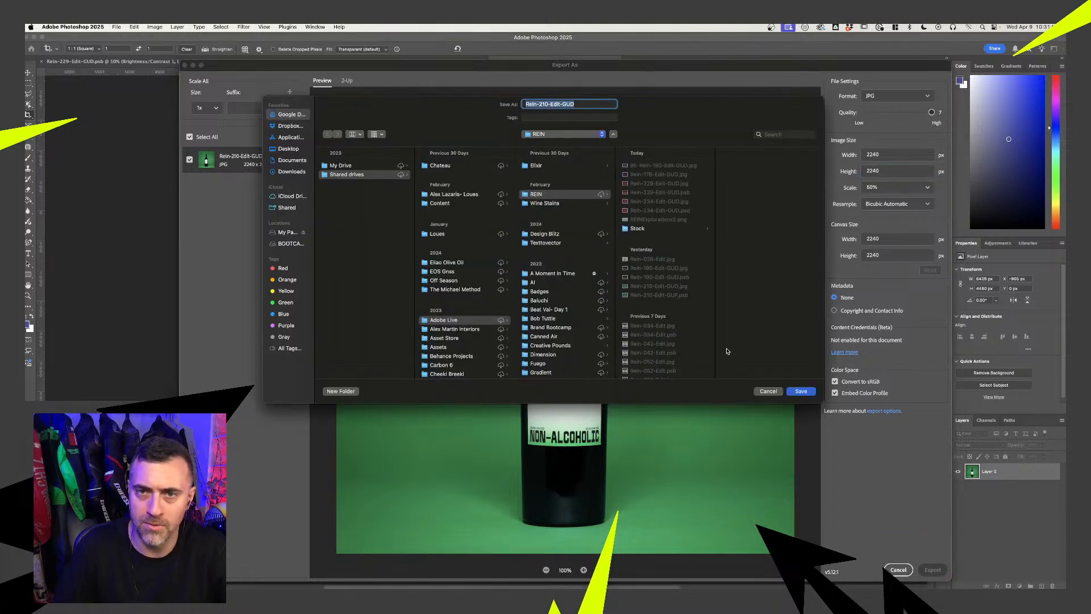
Save the export as "BE-SQ Rein-210-Edit-GUD" in the REIN folder and switch back to the Behance project in Chrome
key(Left)
text(BE-S)
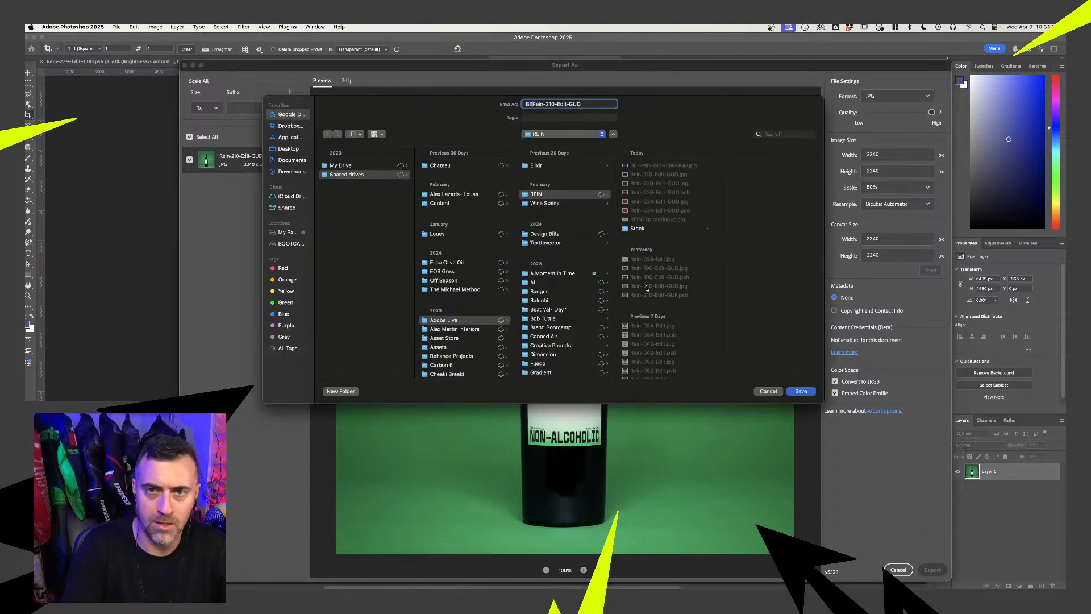
text(Q)
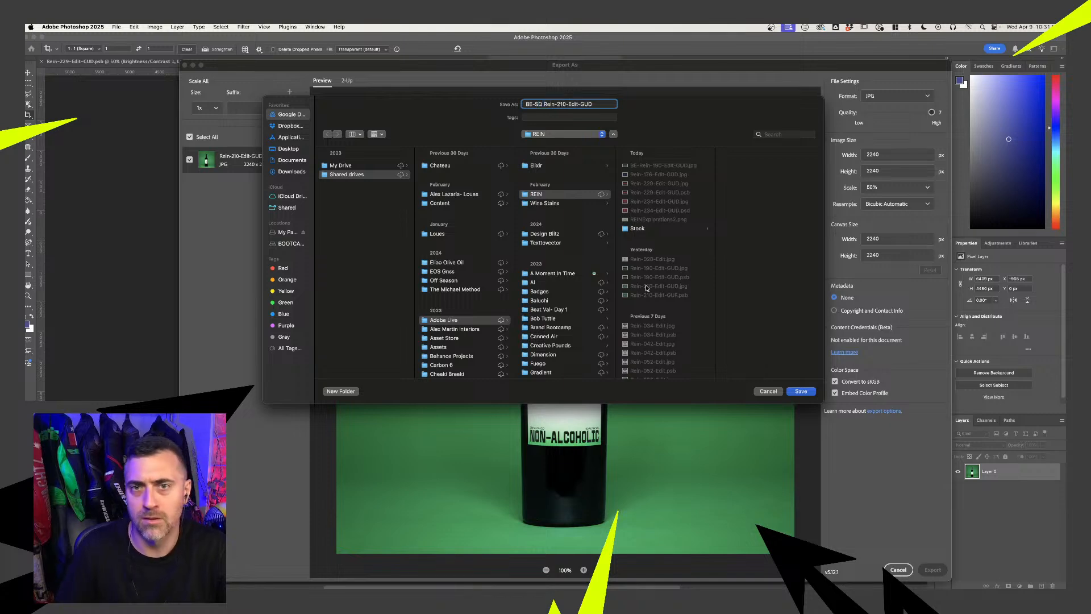
click(810, 392)
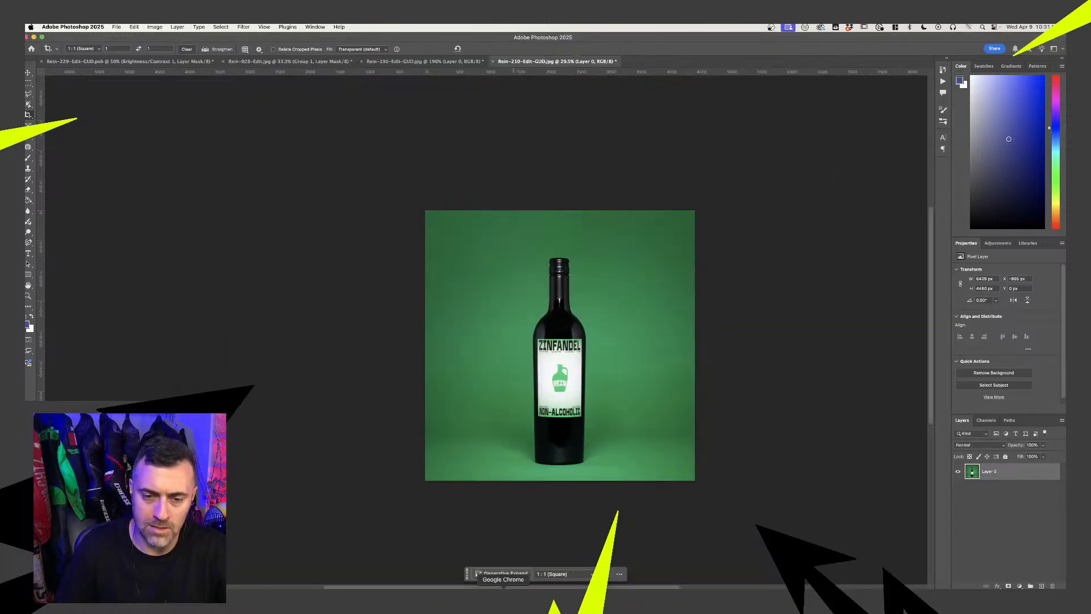
click(503, 597)
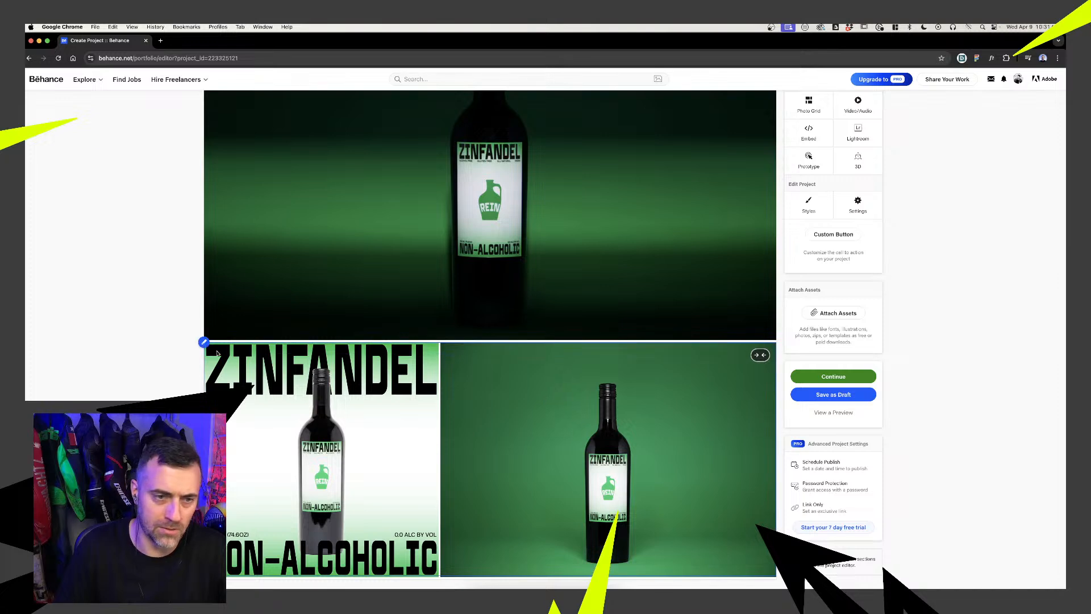
Replace the wide green-background bottle photo in the photo grid with "BE-SQ Rein-210-Edit-GUD.jpg" and finish editing the grid
click(204, 343)
click(218, 377)
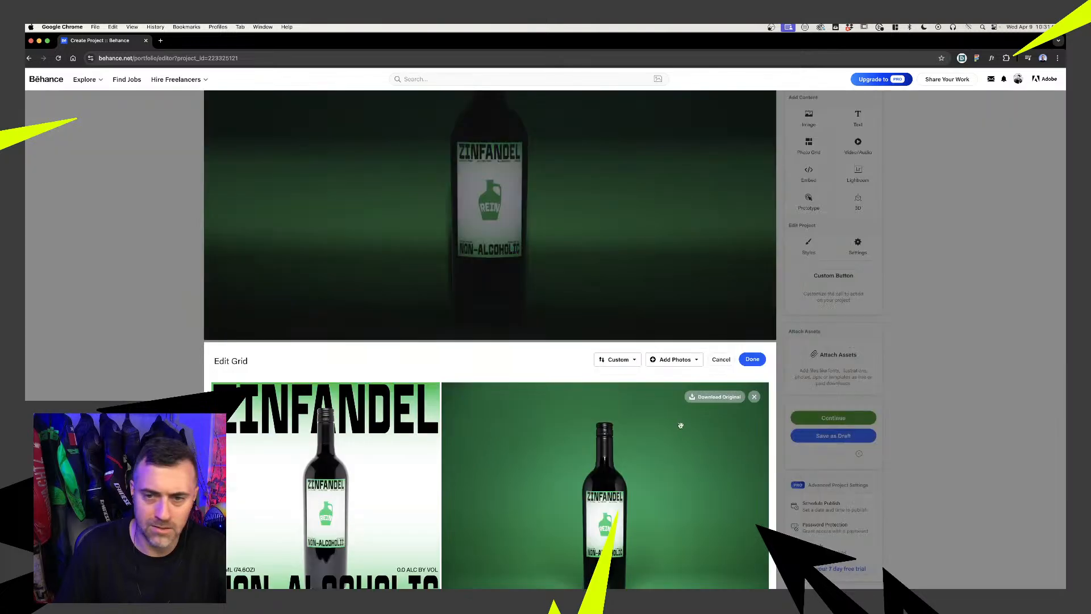
click(732, 412)
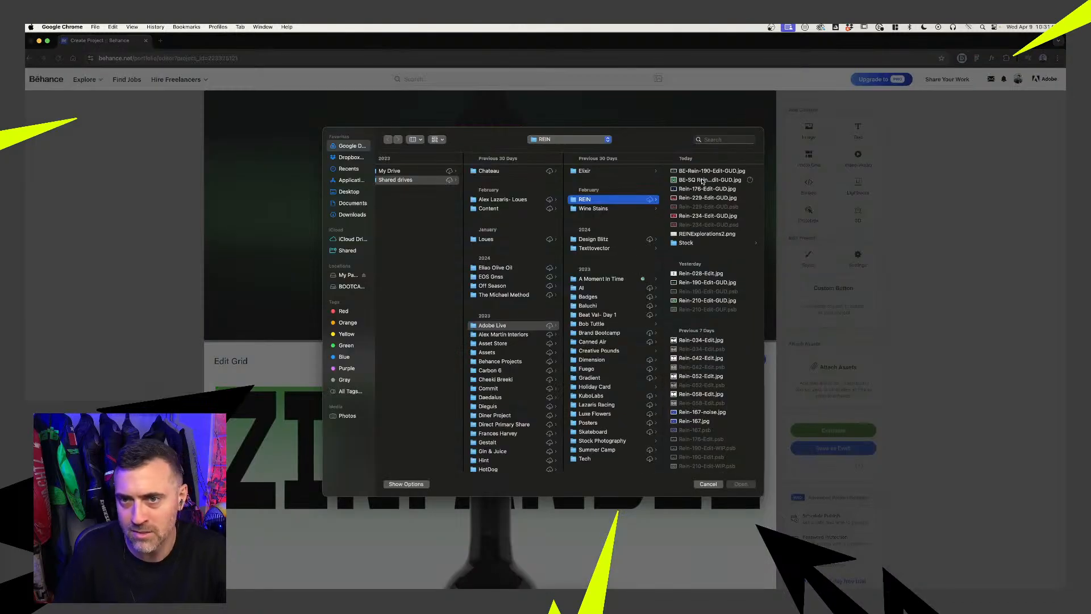
click(703, 181)
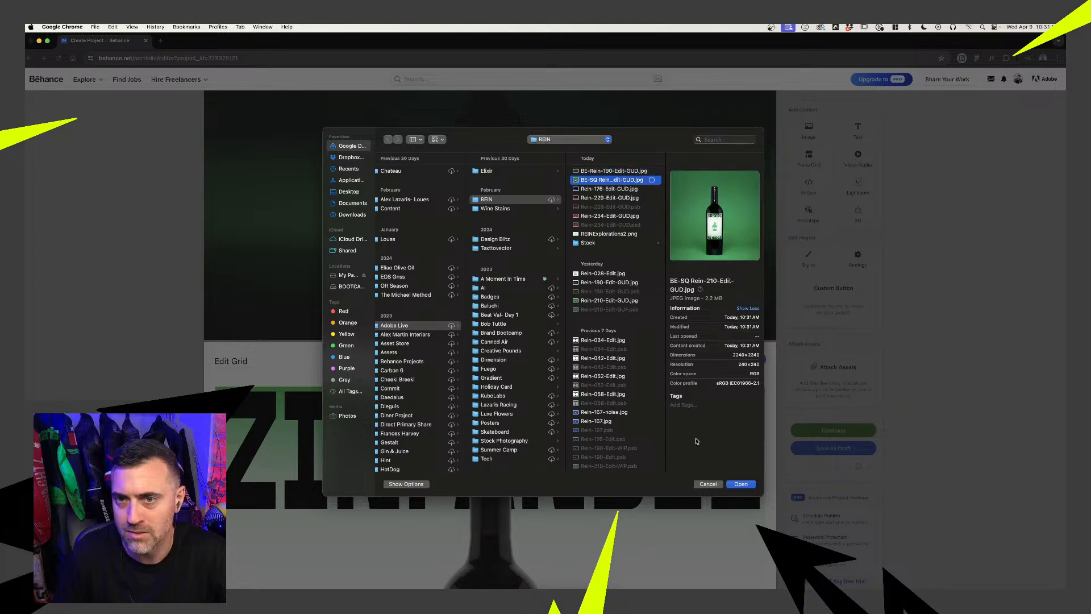
click(741, 485)
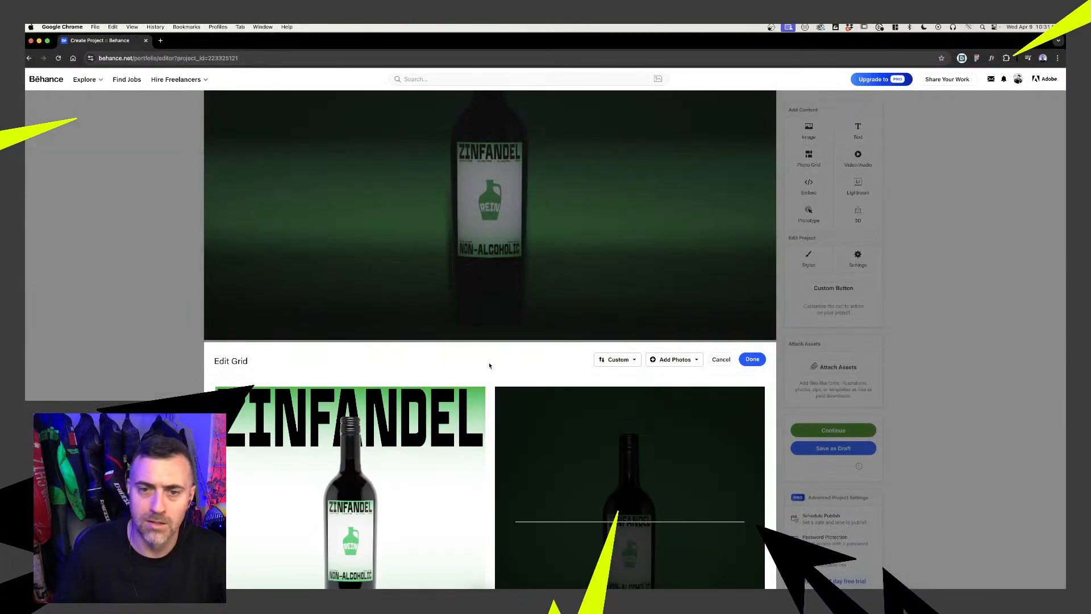
scroll(660, 258, down, 3)
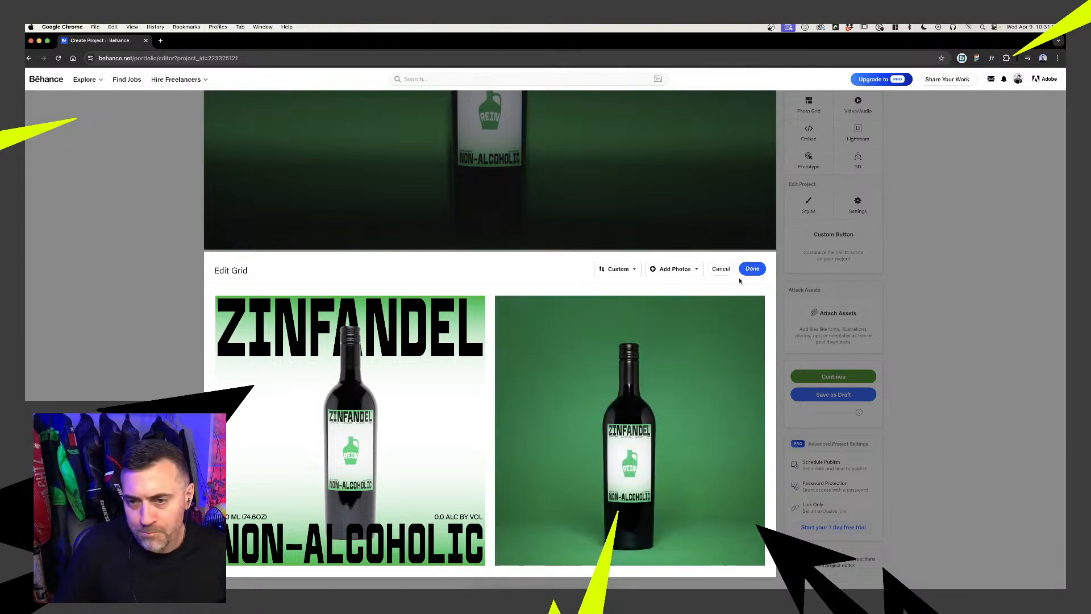
click(752, 269)
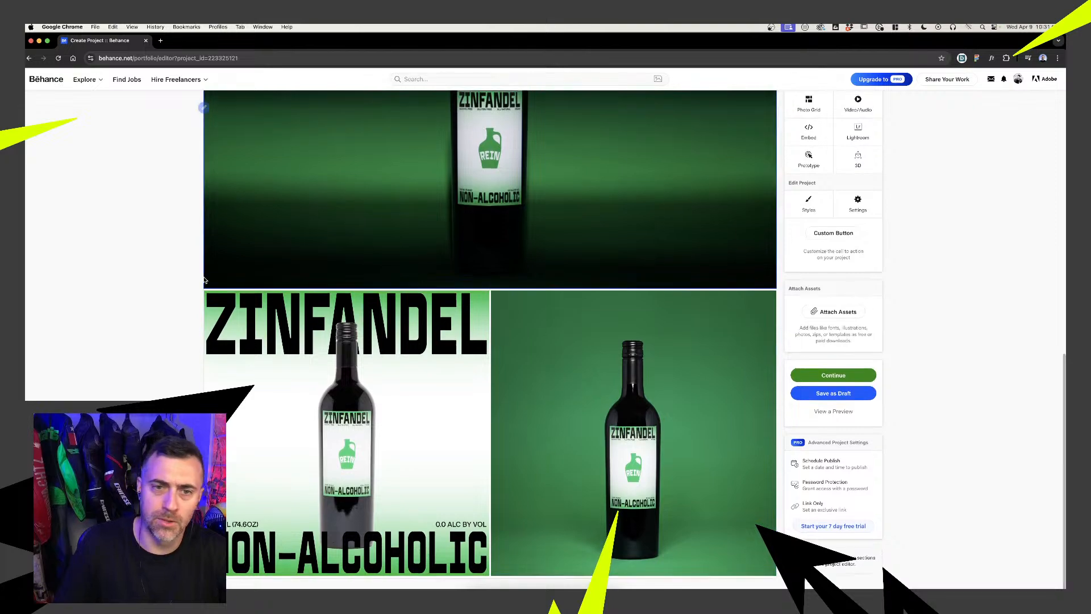
scroll(370, 325, up, 7)
scroll(370, 326, down, 7)
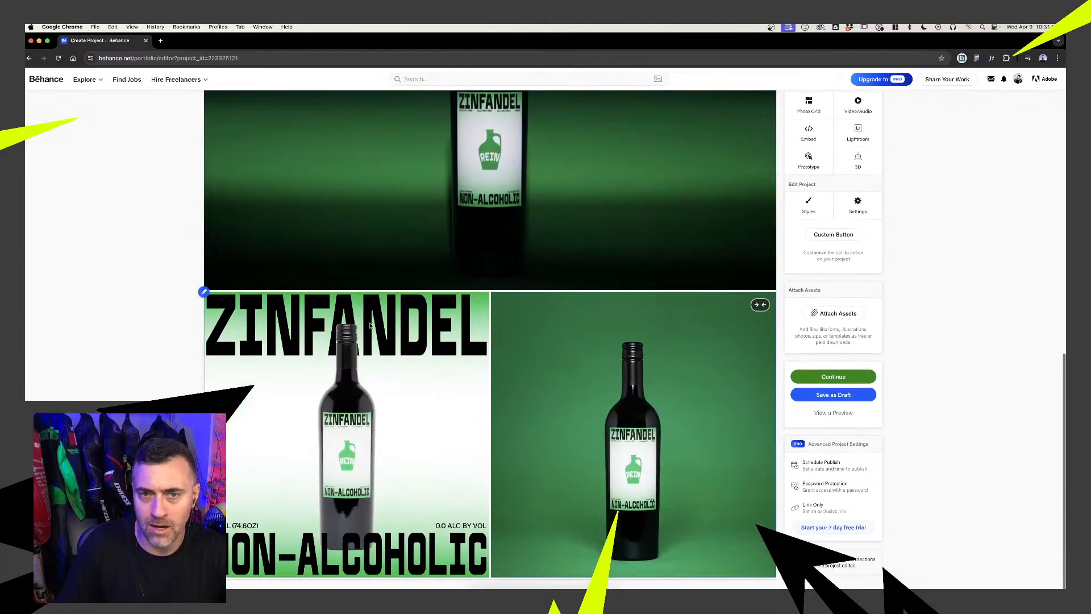
scroll(370, 325, up, 3)
scroll(633, 328, down, 3)
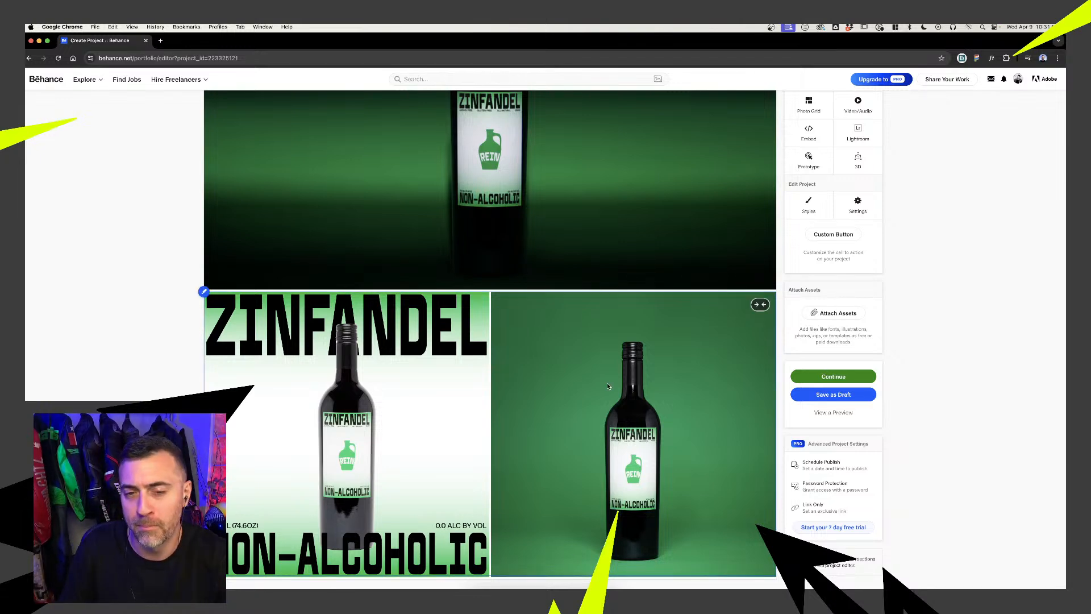
Switch to Finder, preview the three wine glass photos in REIN's Stock folder, and return to the Behance project in Chrome
click(476, 596)
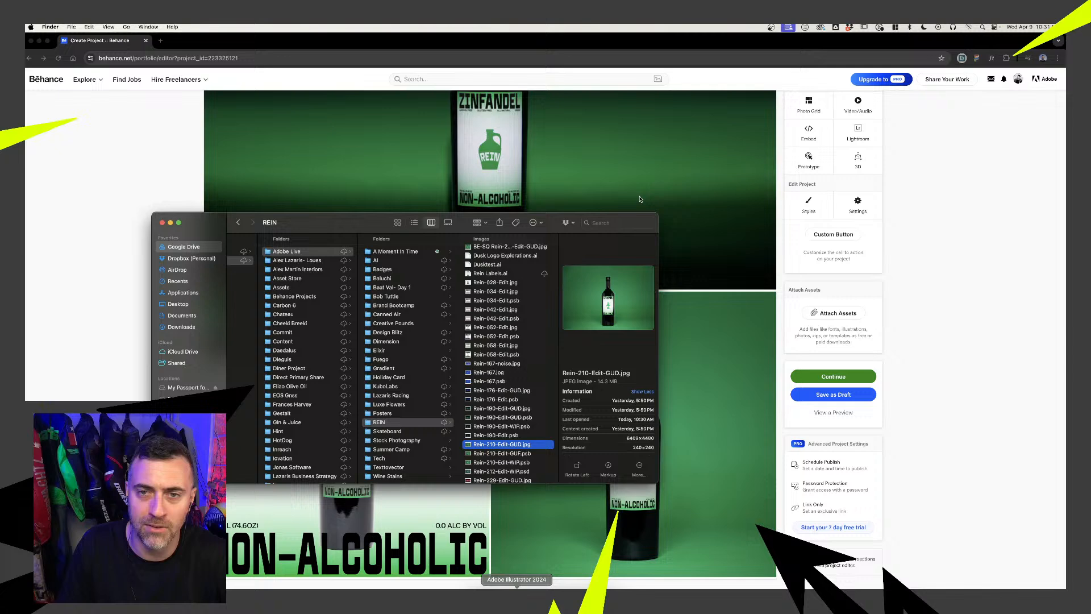
scroll(534, 292, up, 10)
click(485, 251)
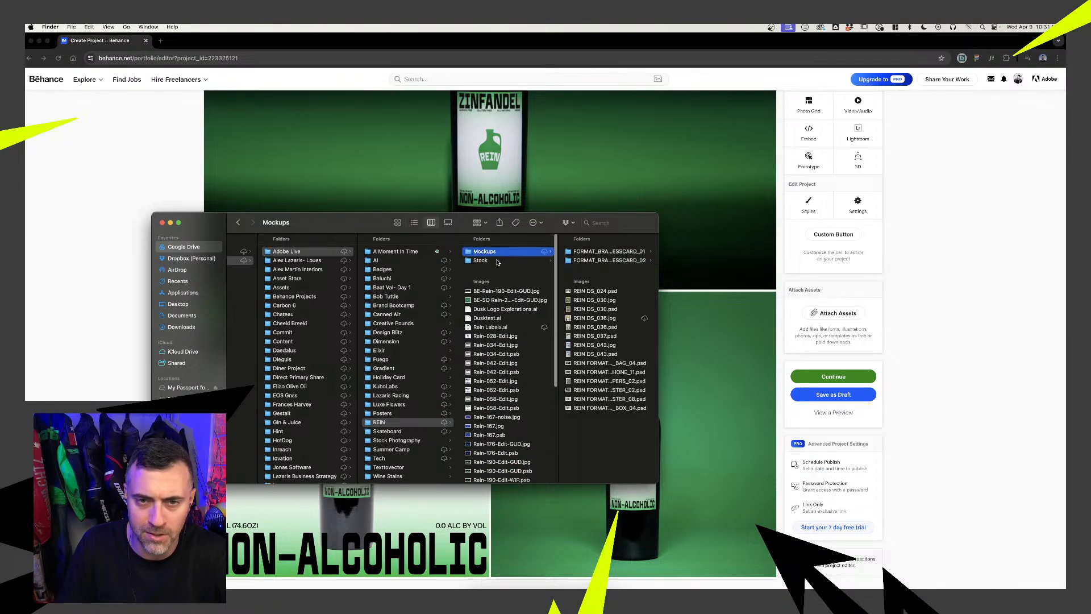
click(481, 260)
click(607, 251)
key(space)
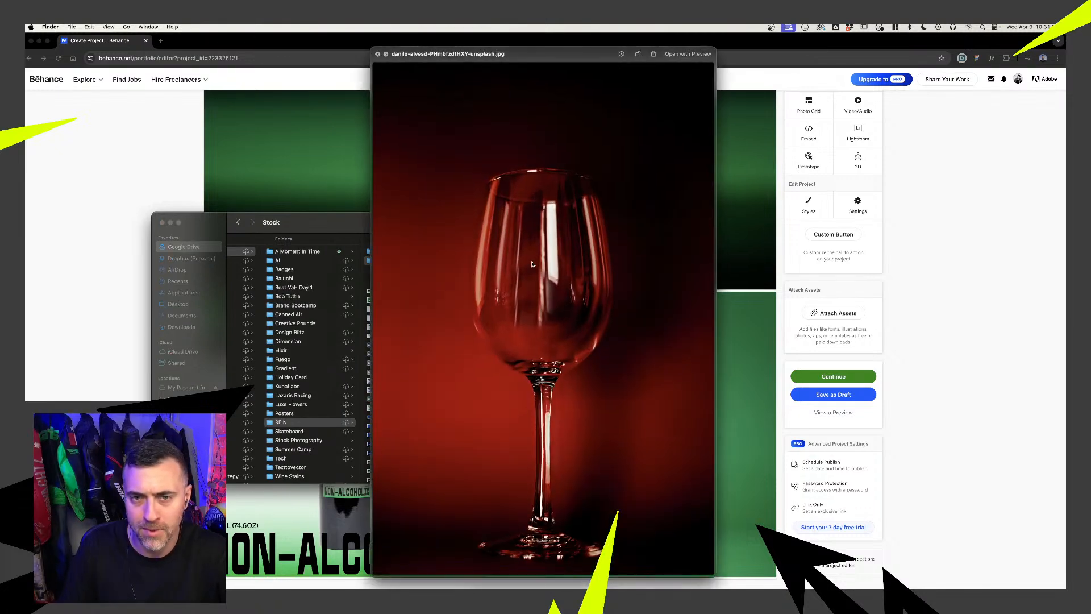
key(space)
click(508, 269)
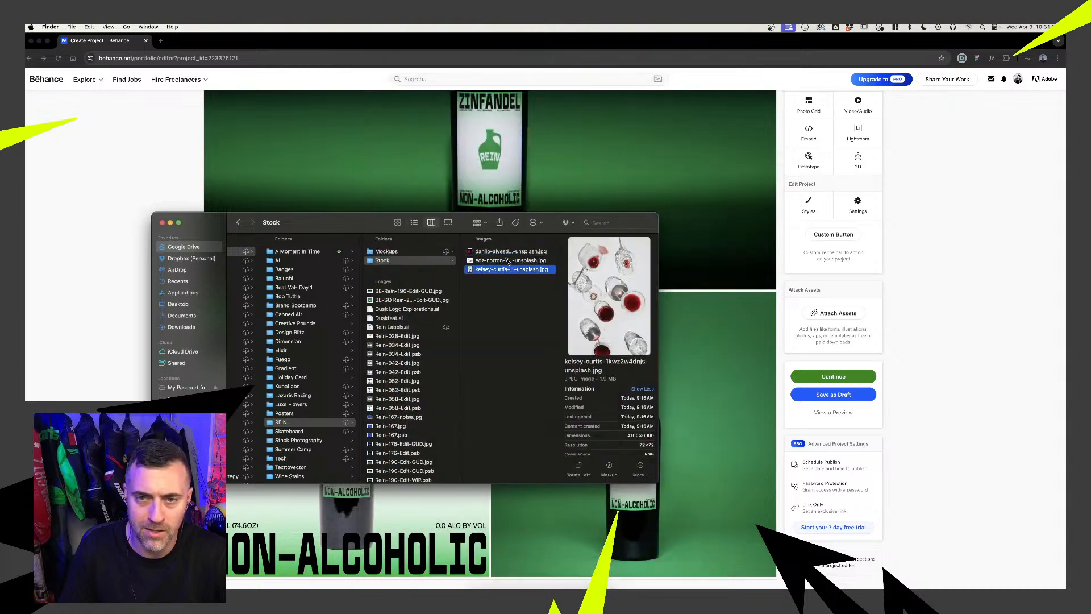
key(space)
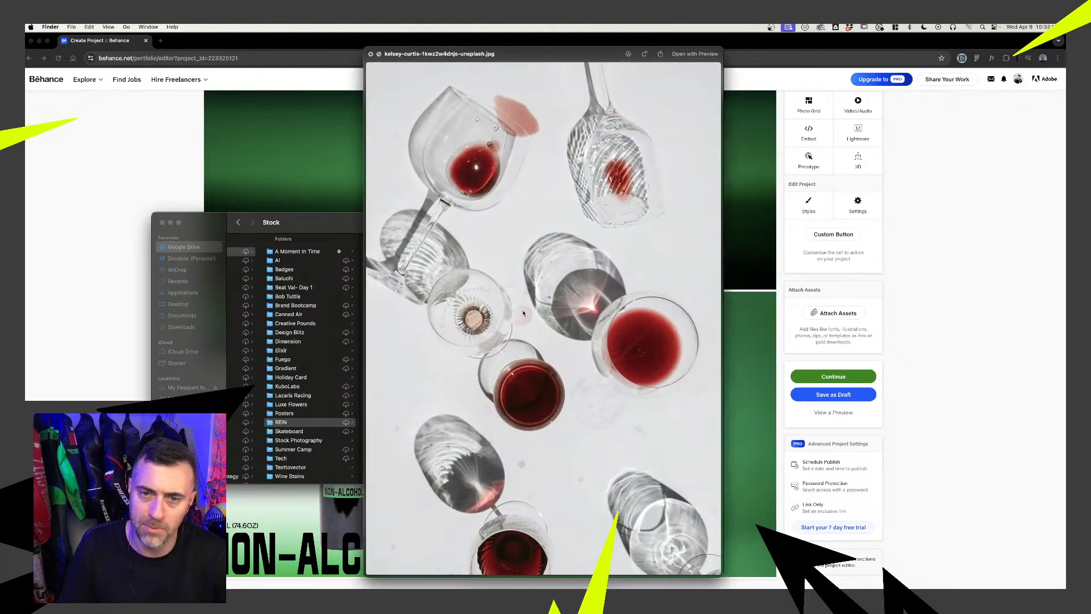
key(space)
click(505, 260)
key(space)
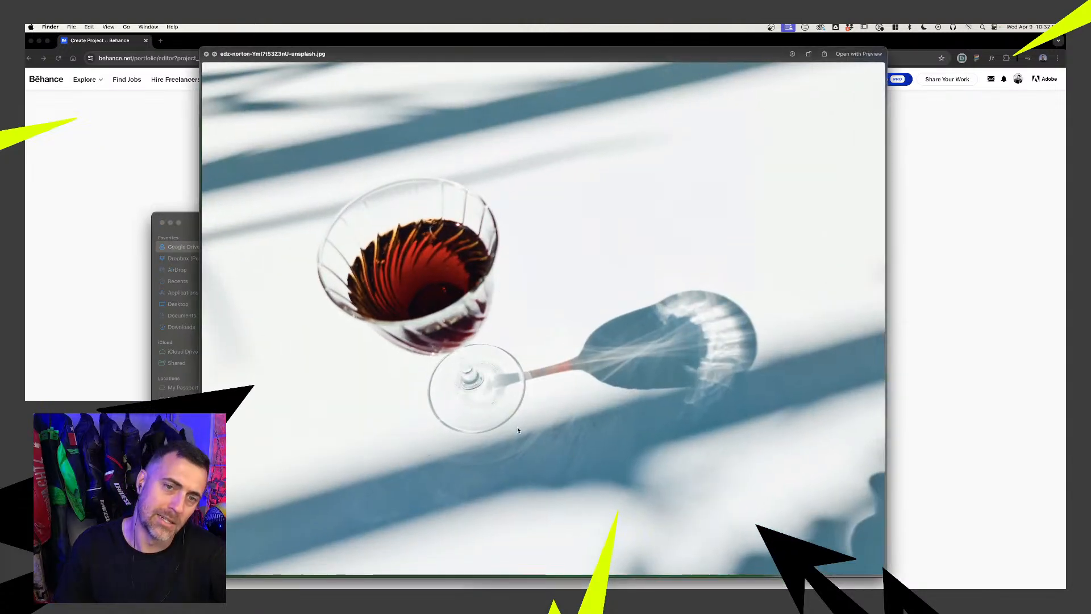
key(space)
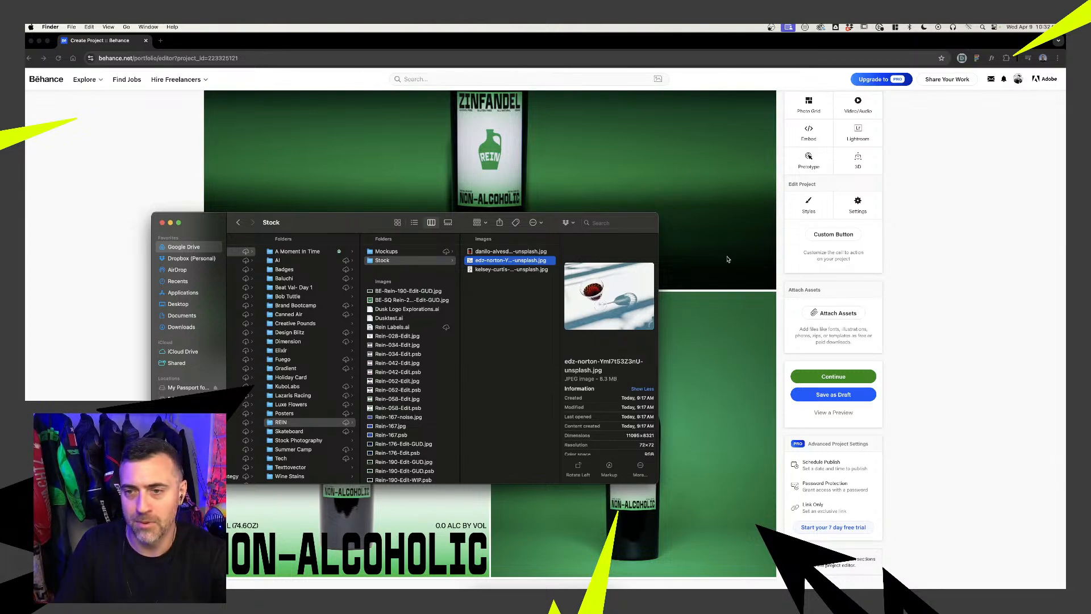
click(928, 264)
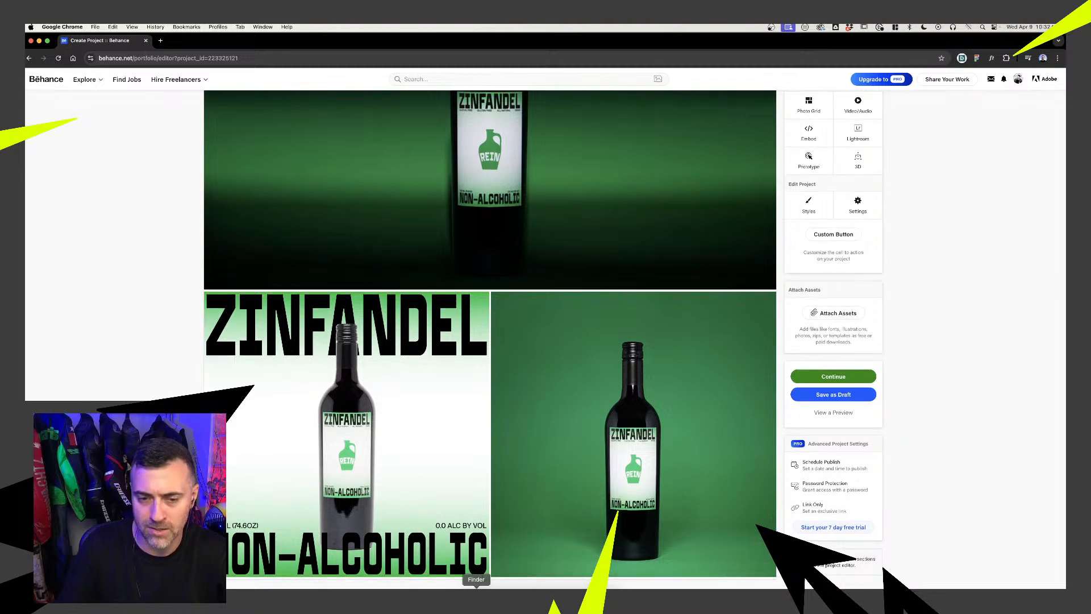
Look through the Rein-028 to Rein-058 bottle images and the Mockups folder in Finder, and return to the Behance project in Chrome
click(477, 596)
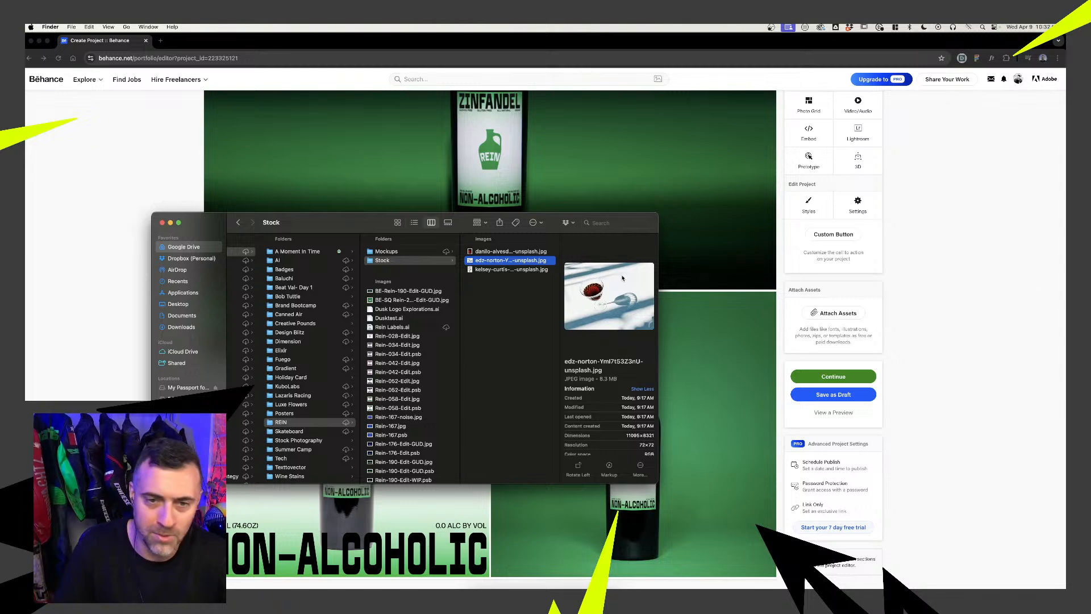
click(406, 329)
click(407, 336)
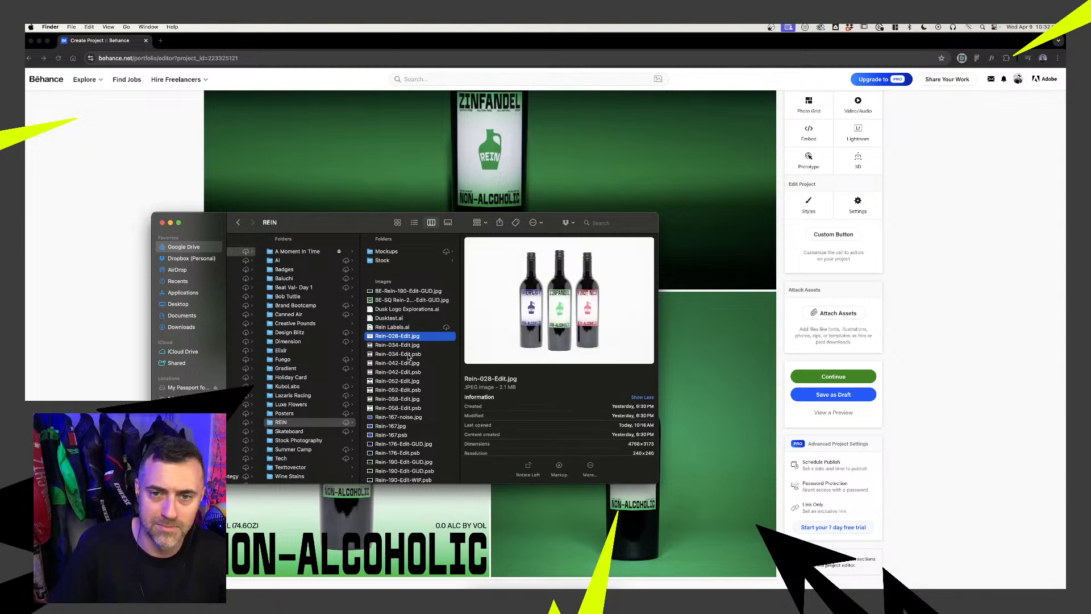
click(405, 364)
key(Up)
key(Up)
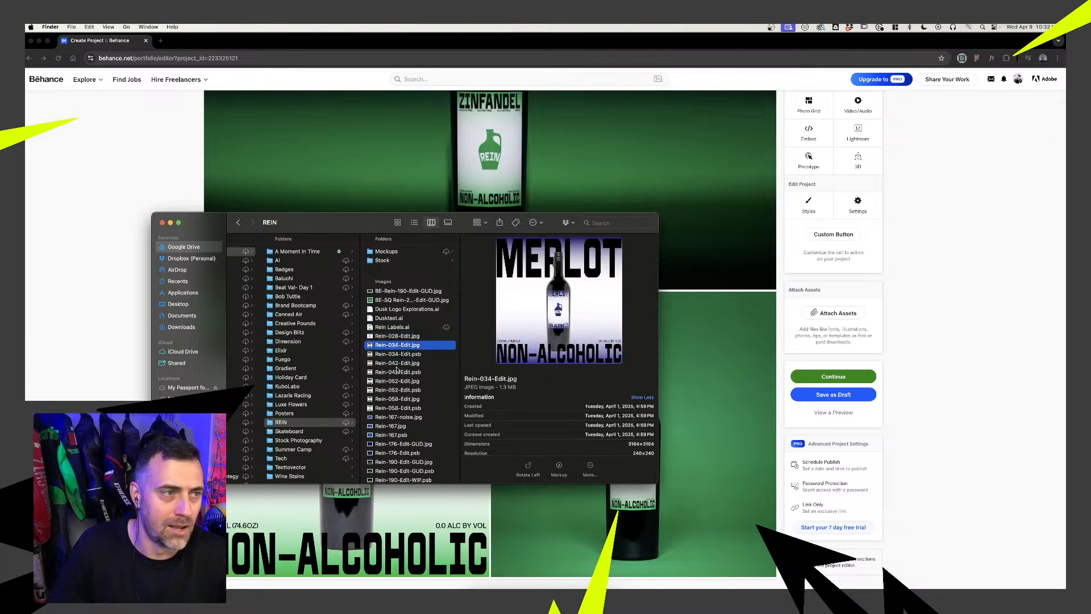
click(384, 364)
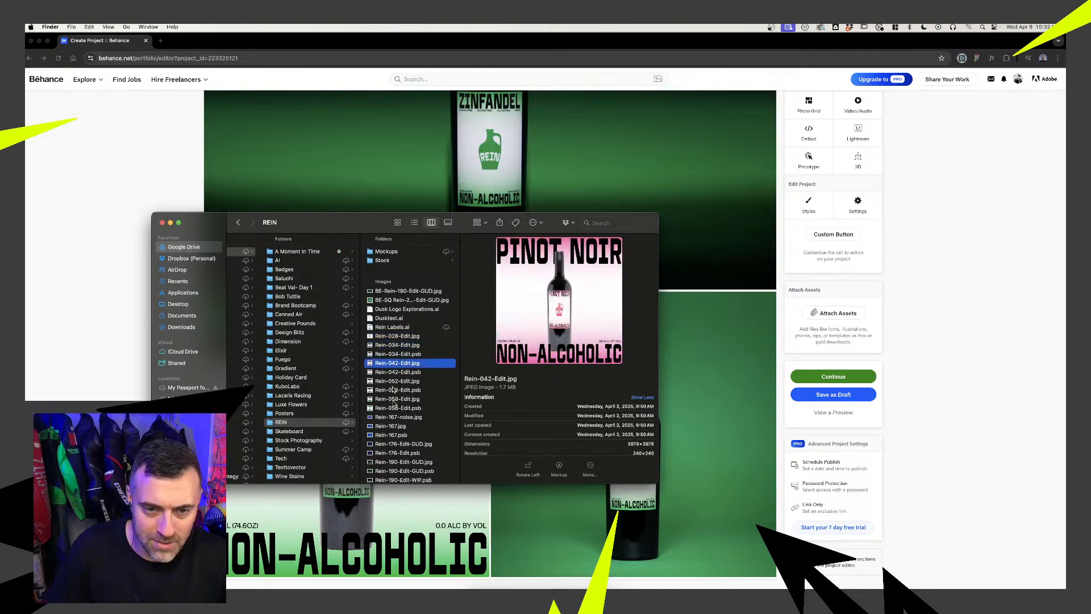
click(394, 390)
click(396, 407)
scroll(396, 409, down, 5)
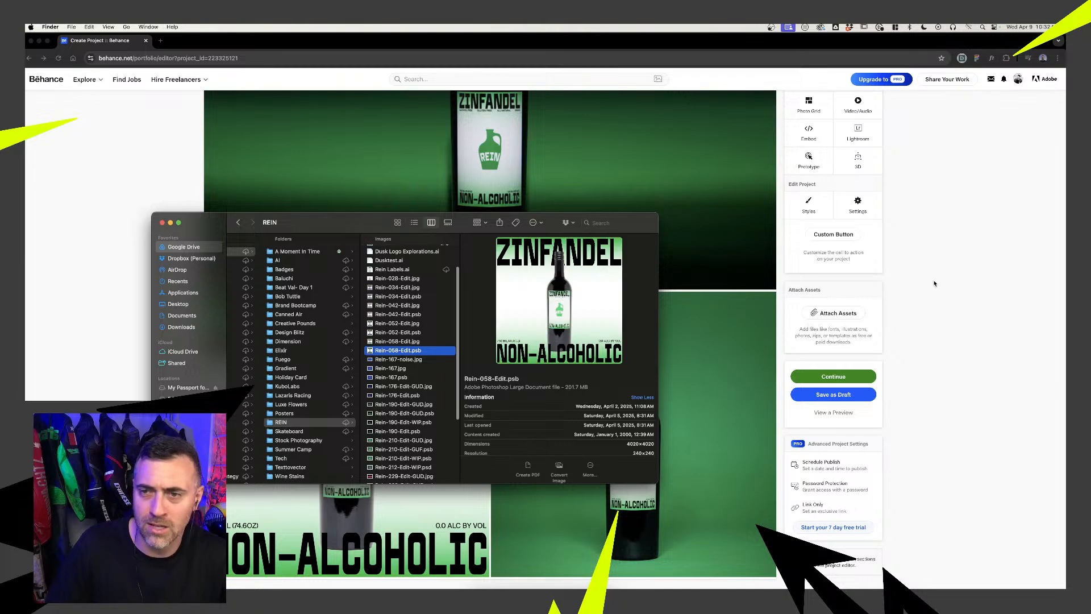
scroll(438, 370, up, 5)
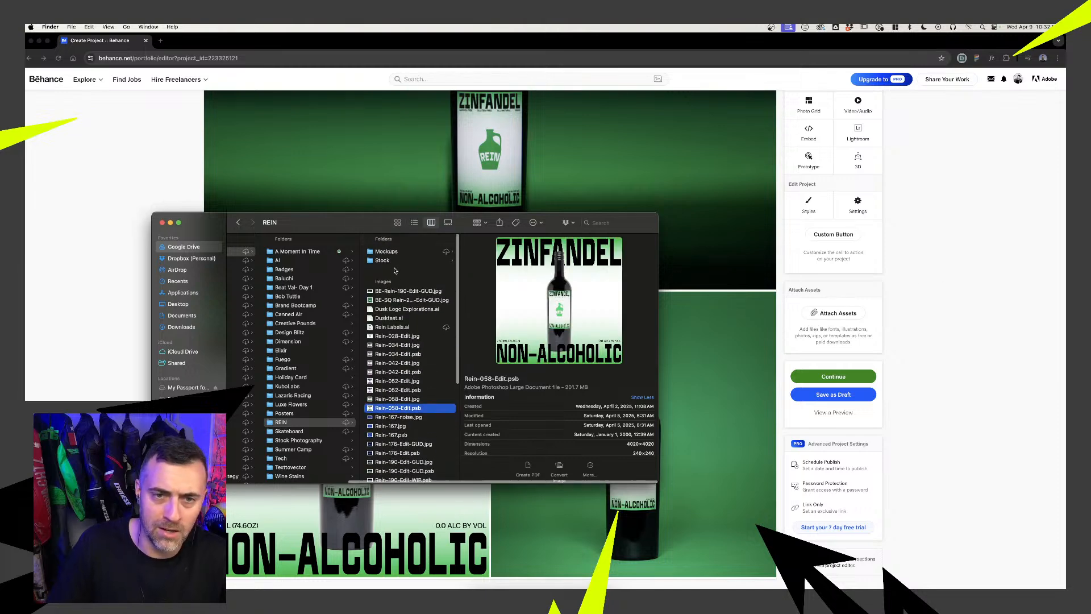
click(387, 251)
click(512, 260)
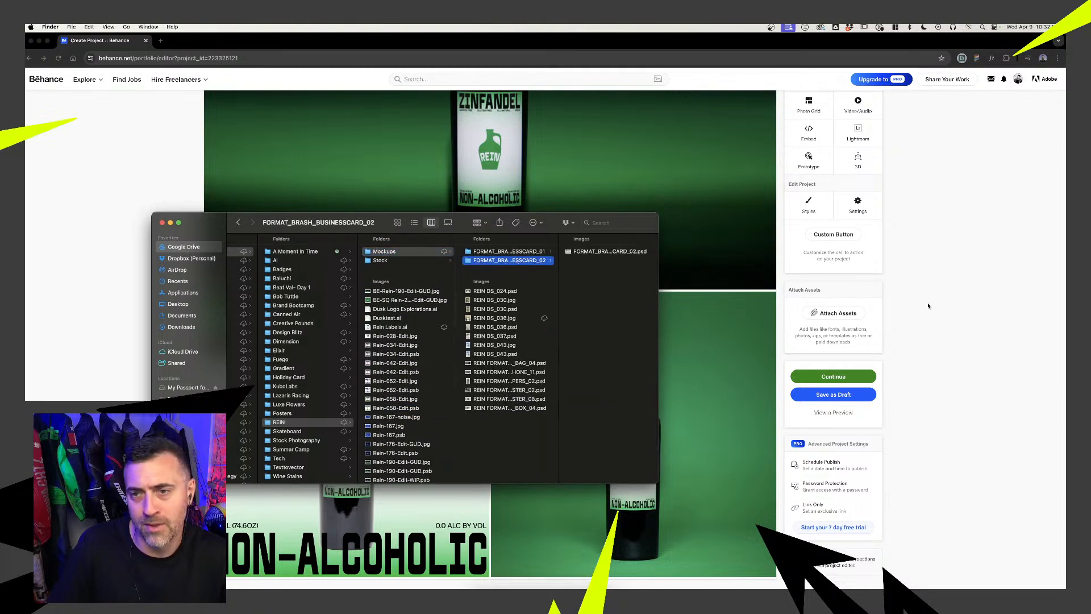
click(928, 306)
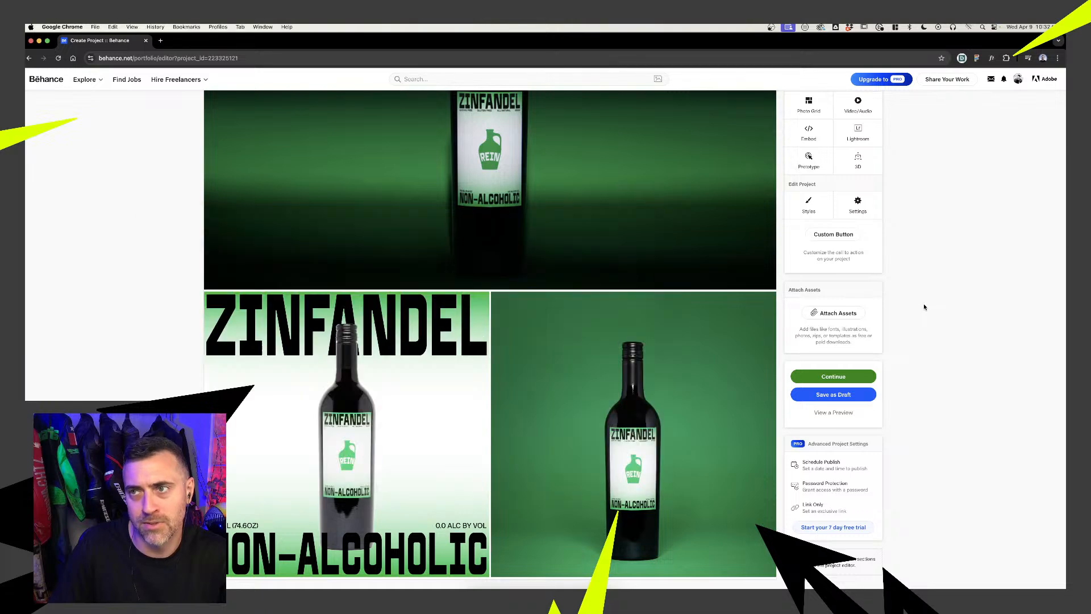
scroll(482, 520, down, 1)
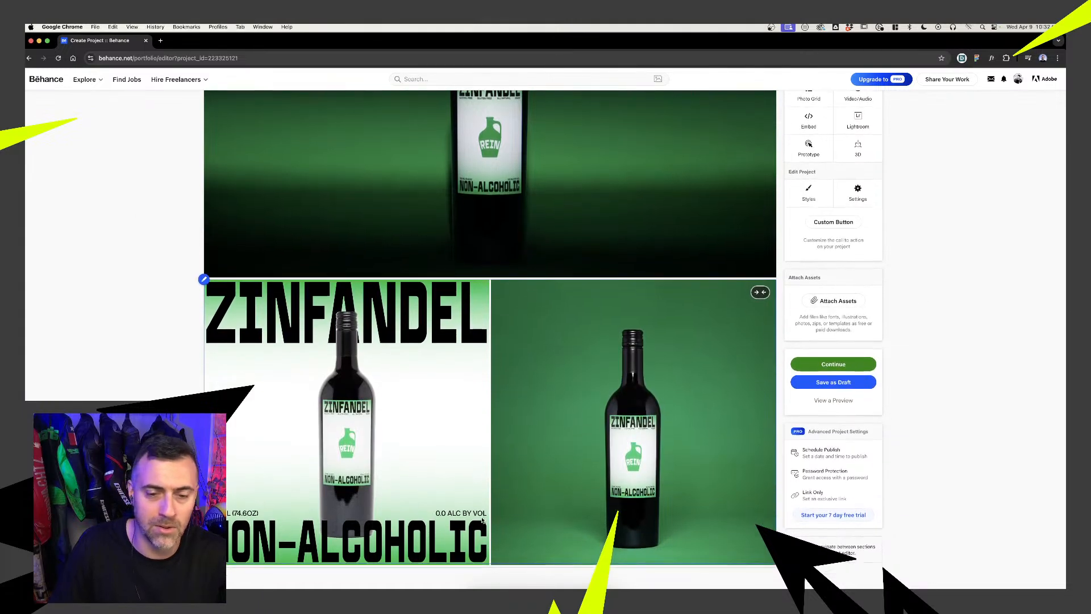
scroll(482, 520, up, 1)
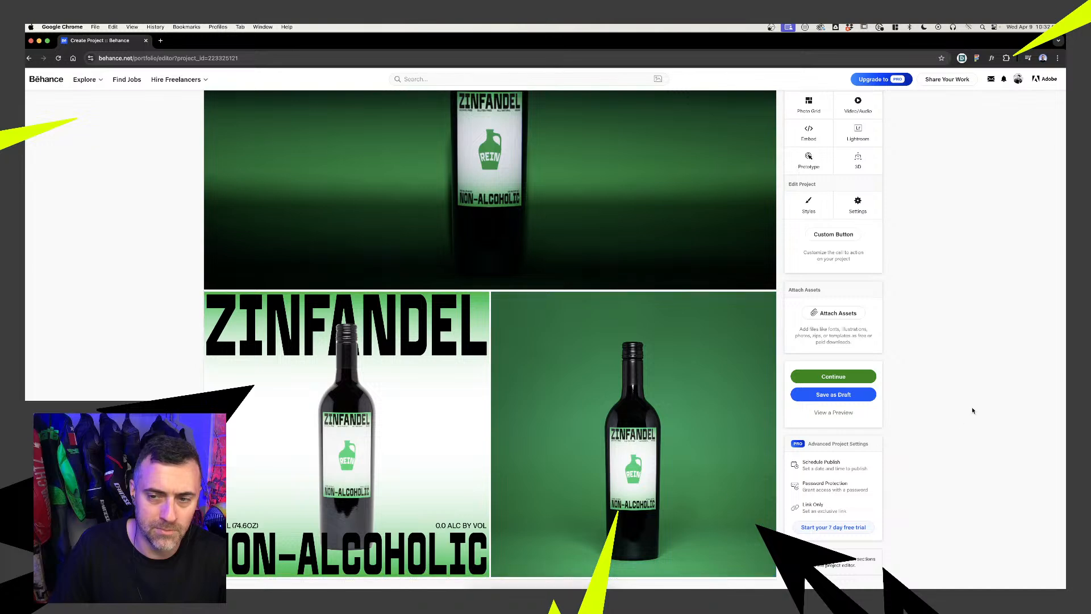
mouse_move(503, 582)
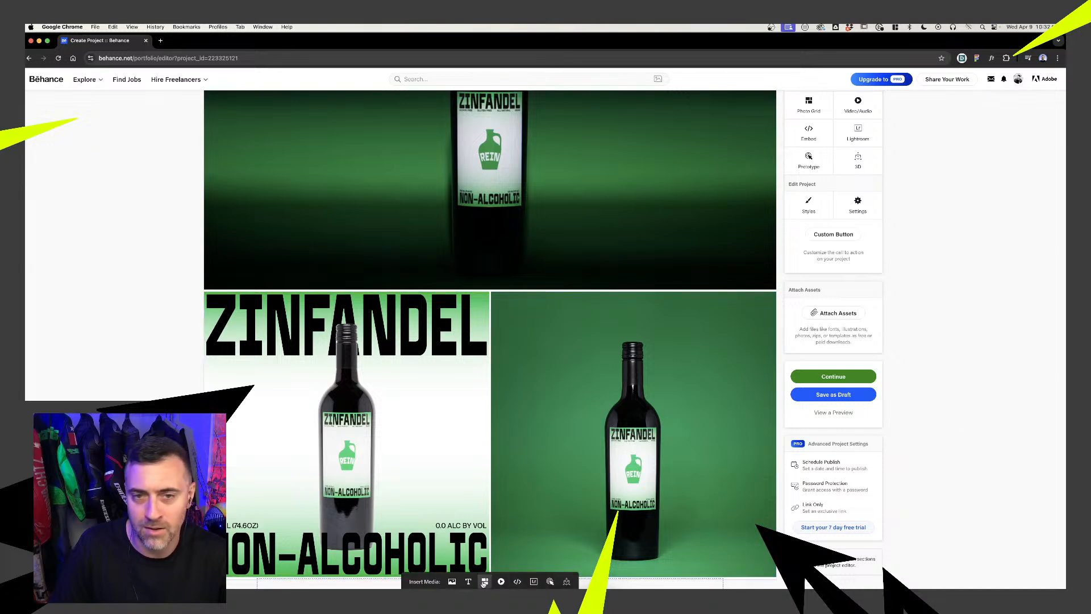
scroll(483, 580, up, 3)
scroll(483, 579, down, 3)
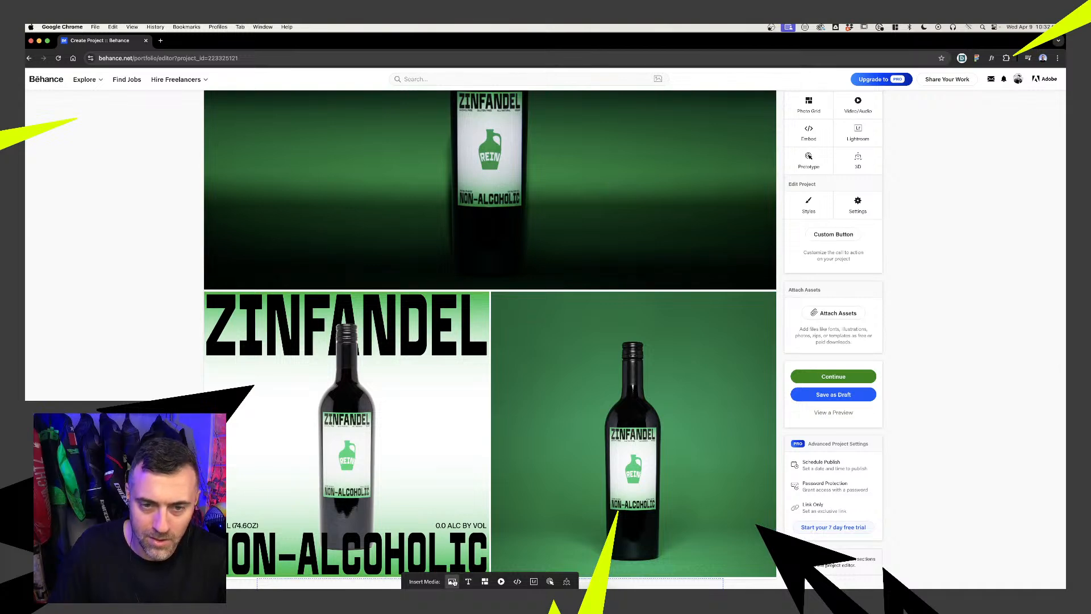
Switch to Finder and preview the business card mockup and the REIN DS mockup files in REIN's Mockups folder
click(452, 582)
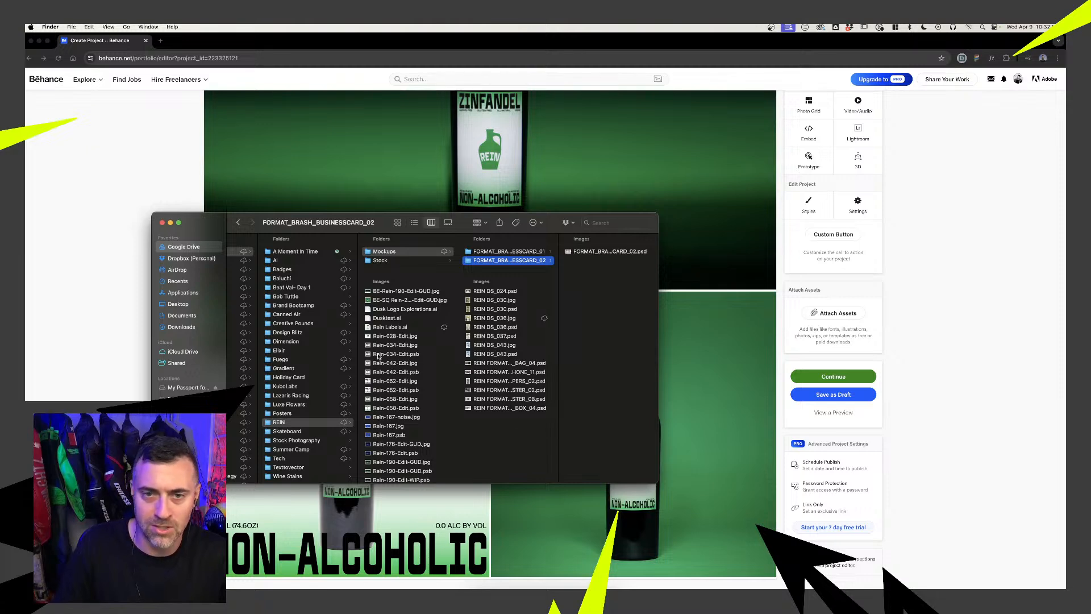
click(577, 254)
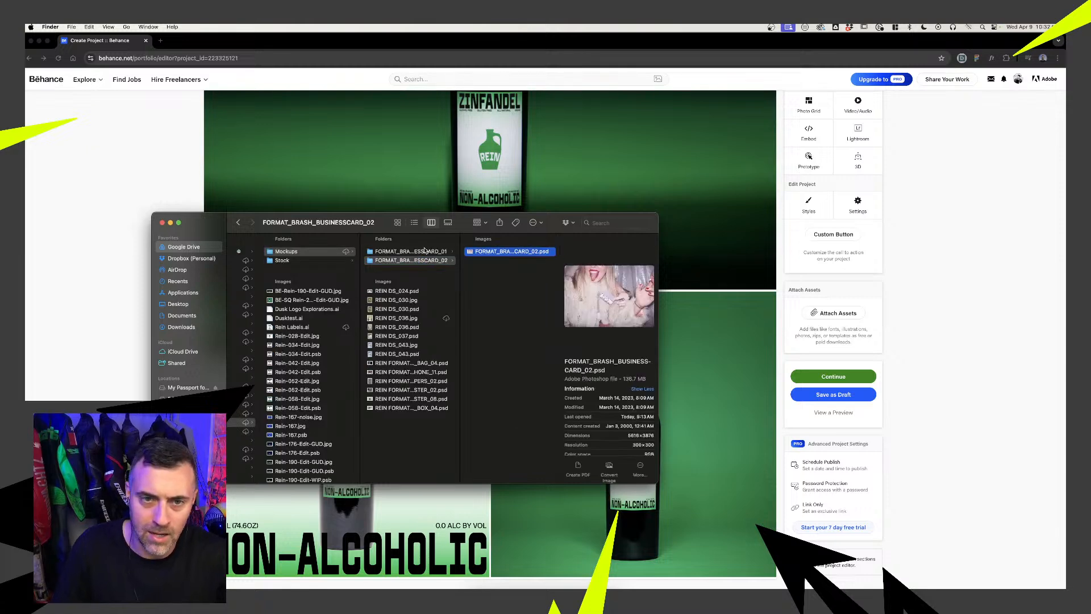
click(393, 292)
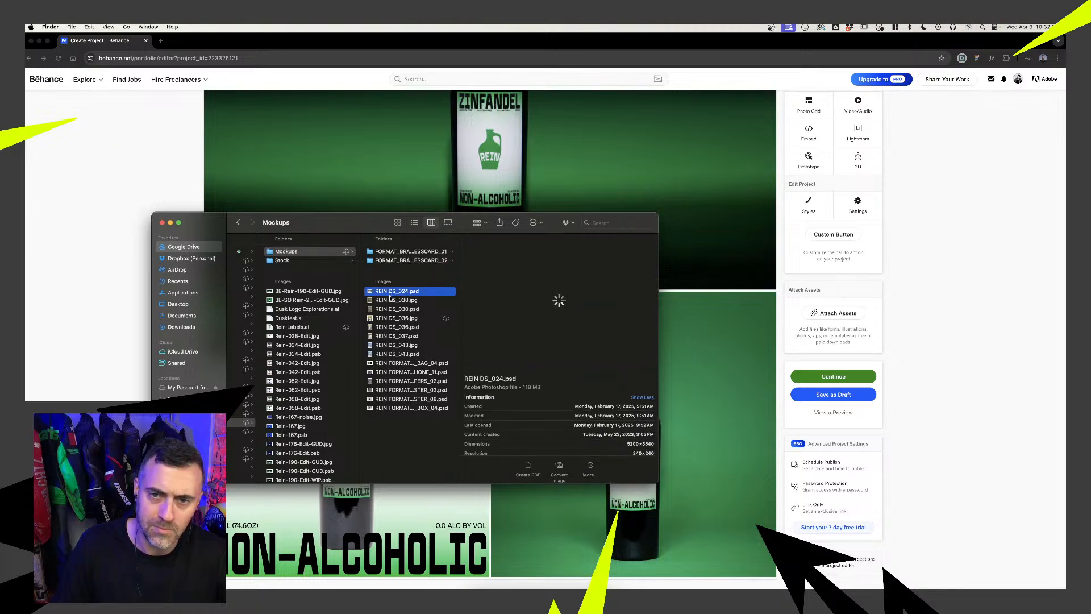
click(389, 301)
click(397, 319)
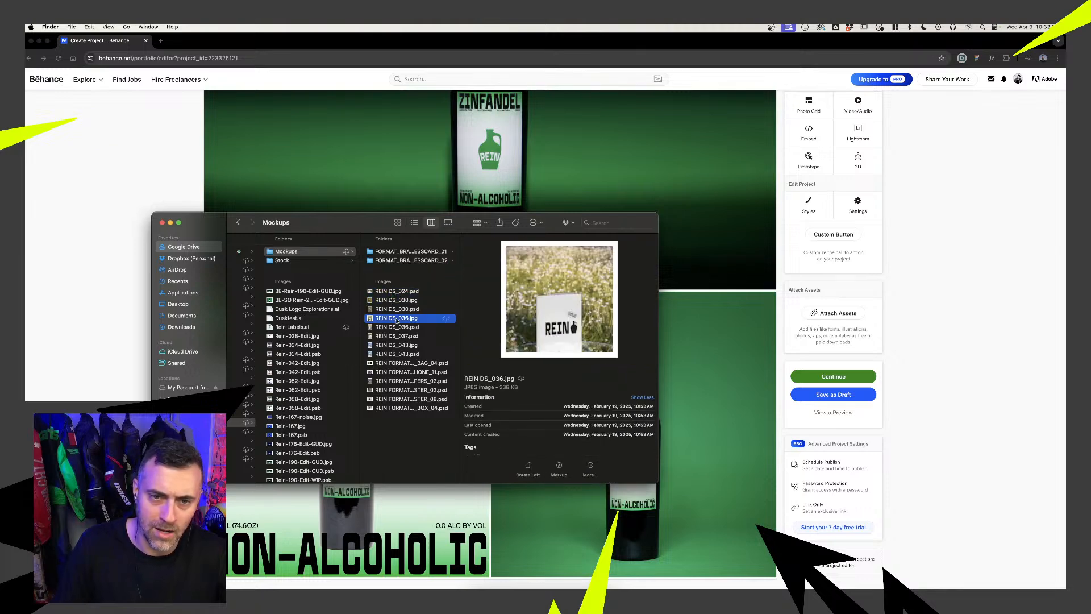
click(396, 328)
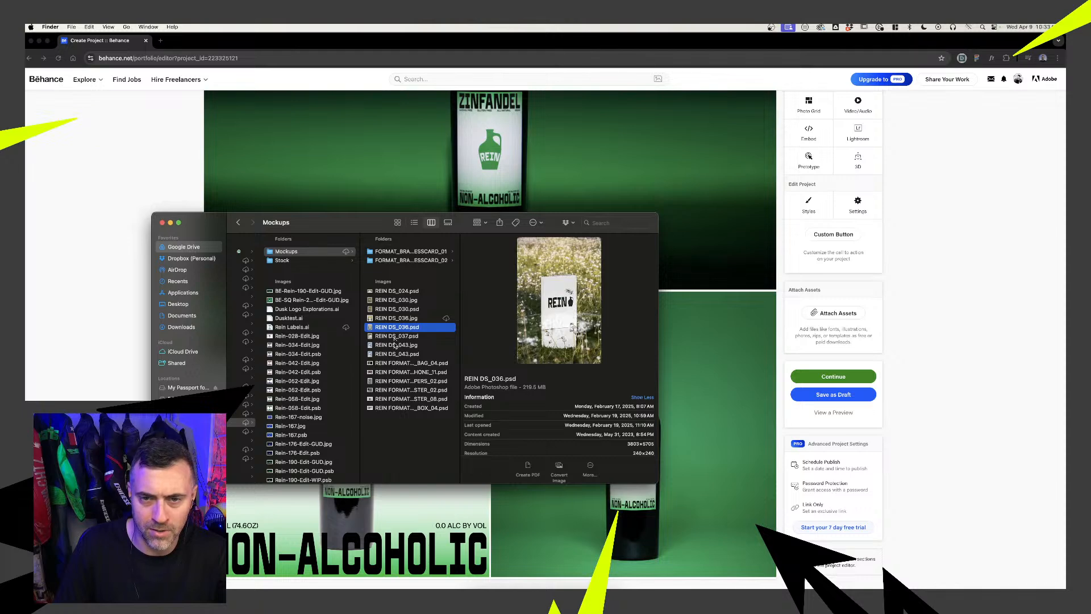
click(393, 346)
Preview "REIN FORMAT_B3_CLOTH_BAG_04.psd" from the Mockups folder and open it in Photoshop
click(386, 362)
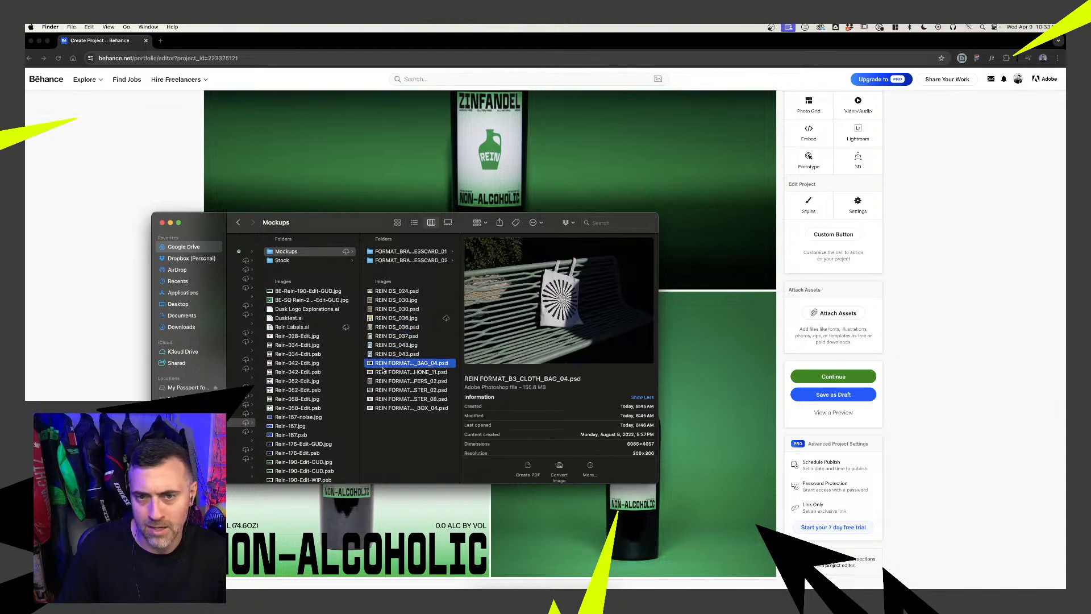
key(space)
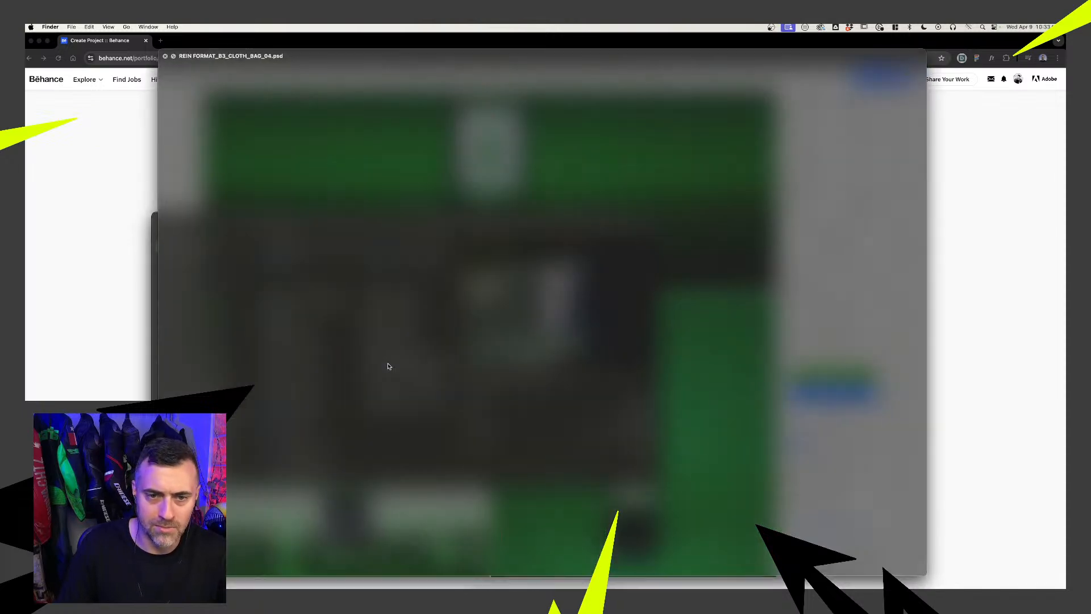
key(space)
double_click(407, 365)
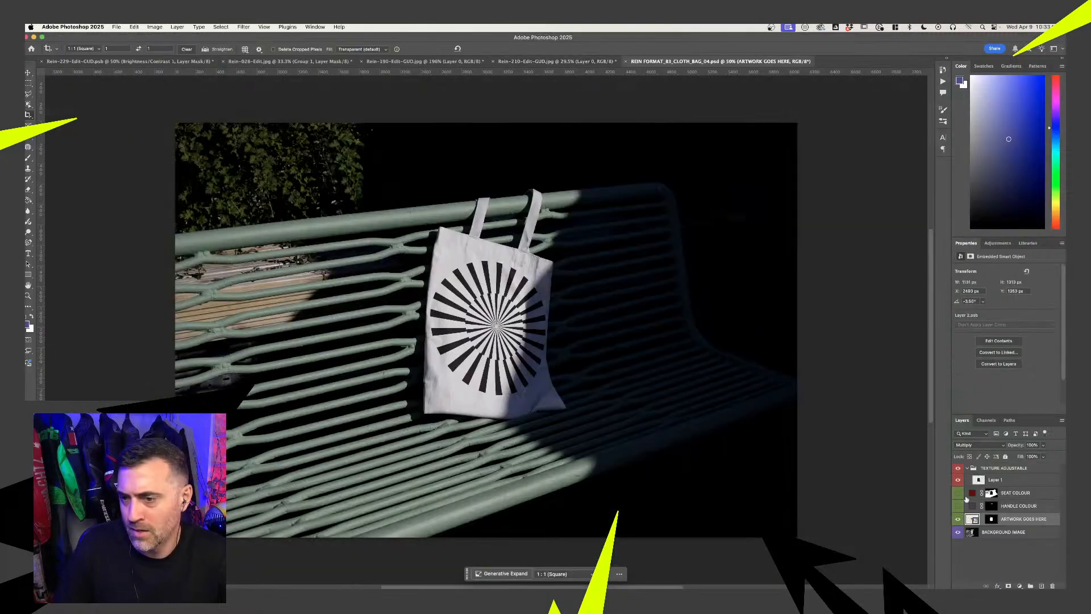
Check what the ARTWORK GOES HERE layer affects in the bag mockup, and make the SEAT COLOUR layer visible
click(957, 520)
click(957, 520)
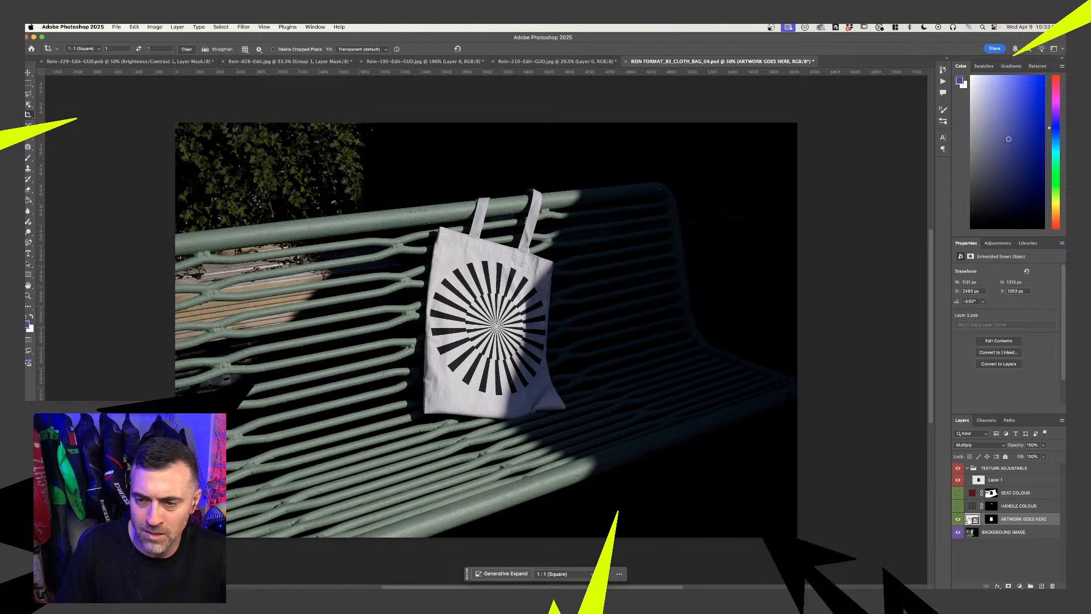
click(958, 519)
click(958, 519)
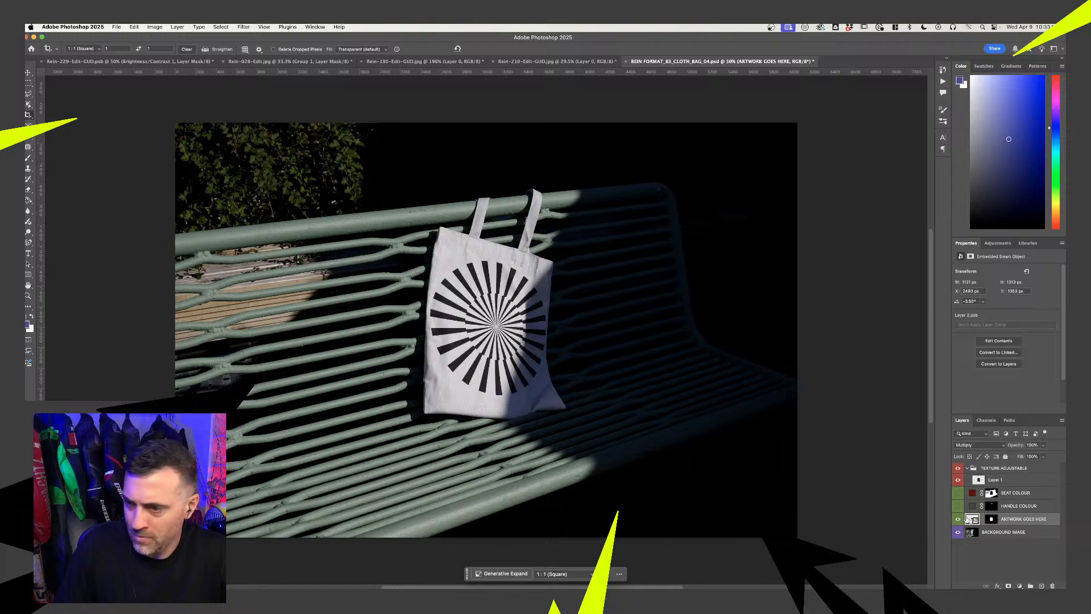
click(957, 493)
click(957, 493)
click(958, 493)
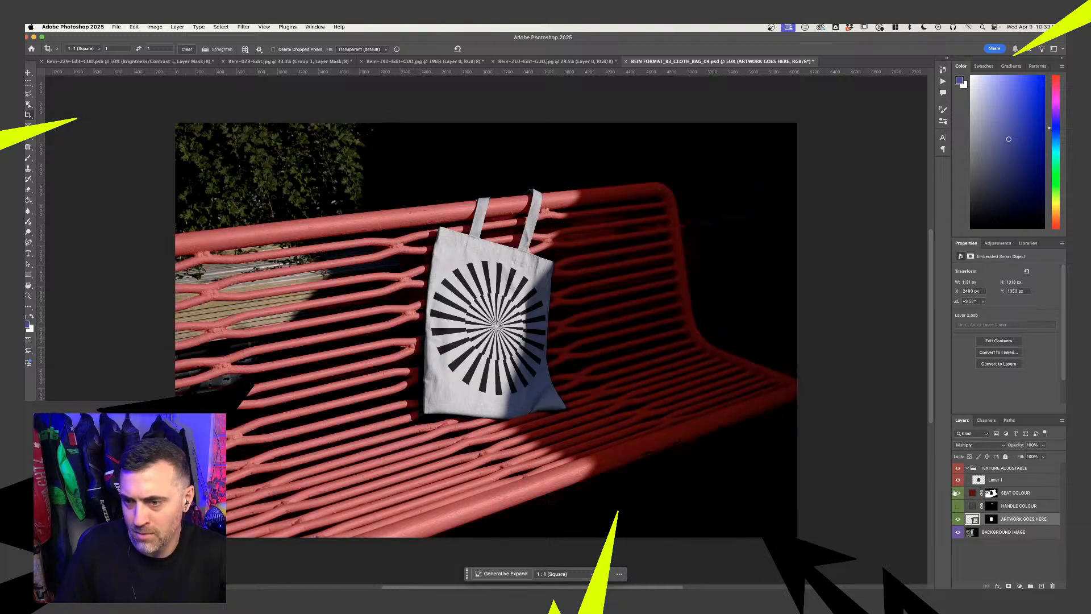
Sample the dark green background in the Rein-210-Edit-GUD bottle photo and get its hex code, 016332
click(557, 61)
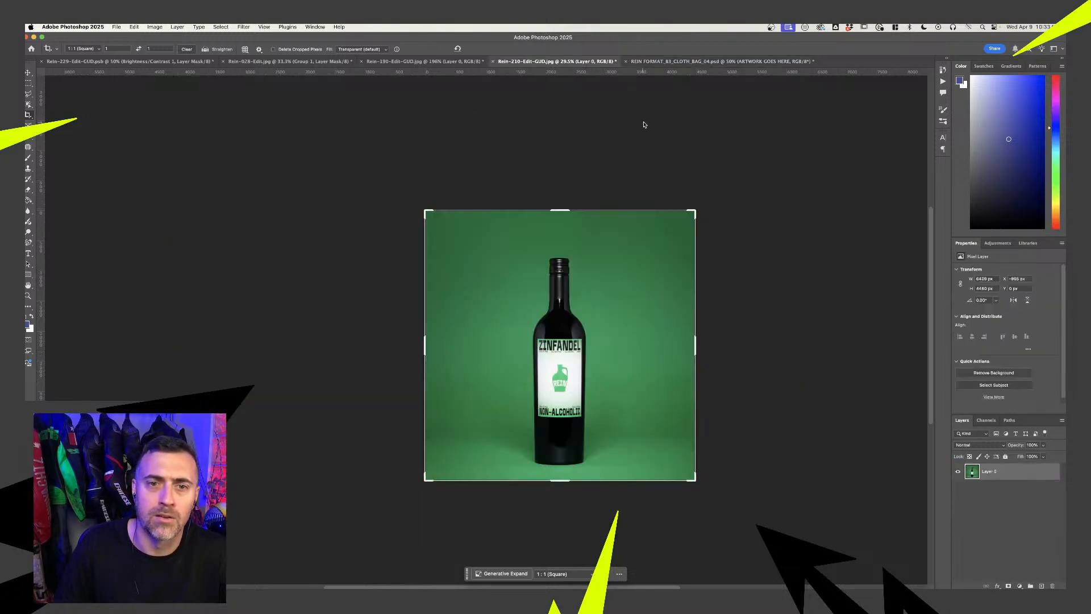
key(i)
click(628, 270)
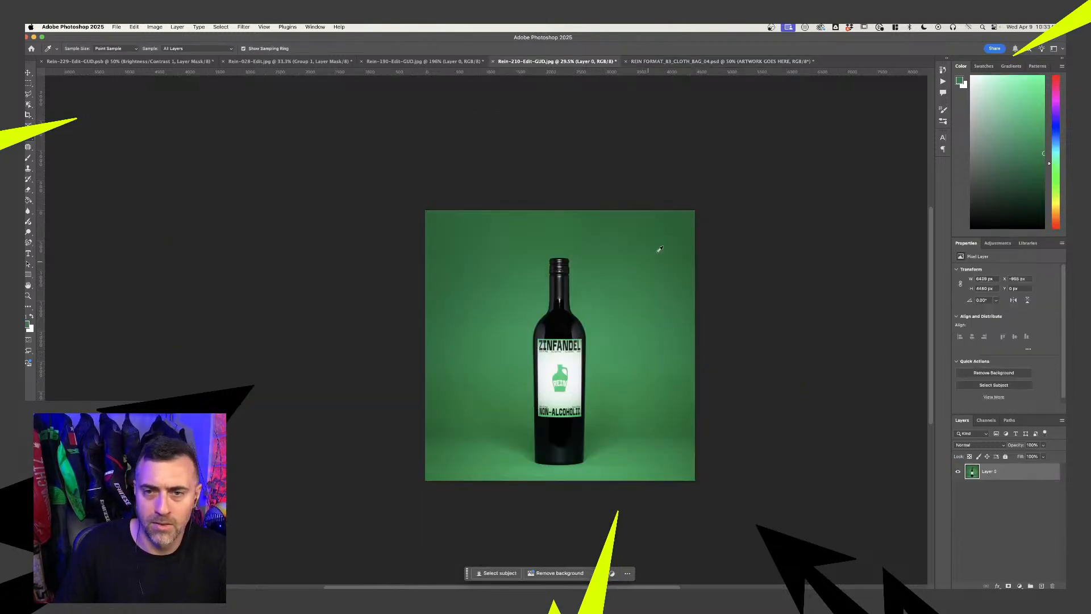
click(663, 234)
click(28, 325)
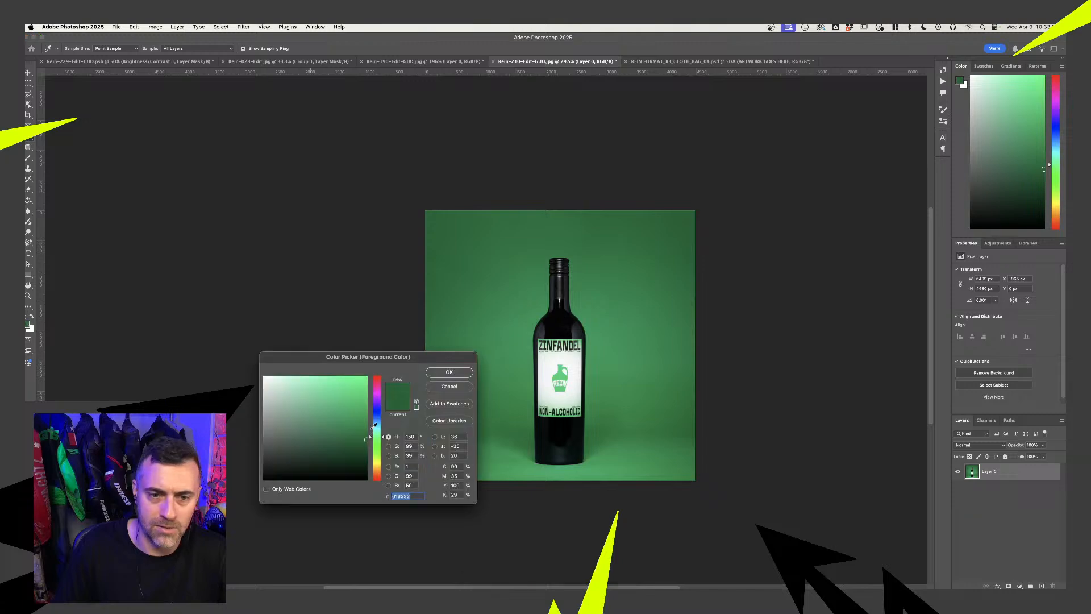
click(449, 372)
Set the SEAT COLOUR fill layer in the cloth bag mockup to hex 016332
click(710, 61)
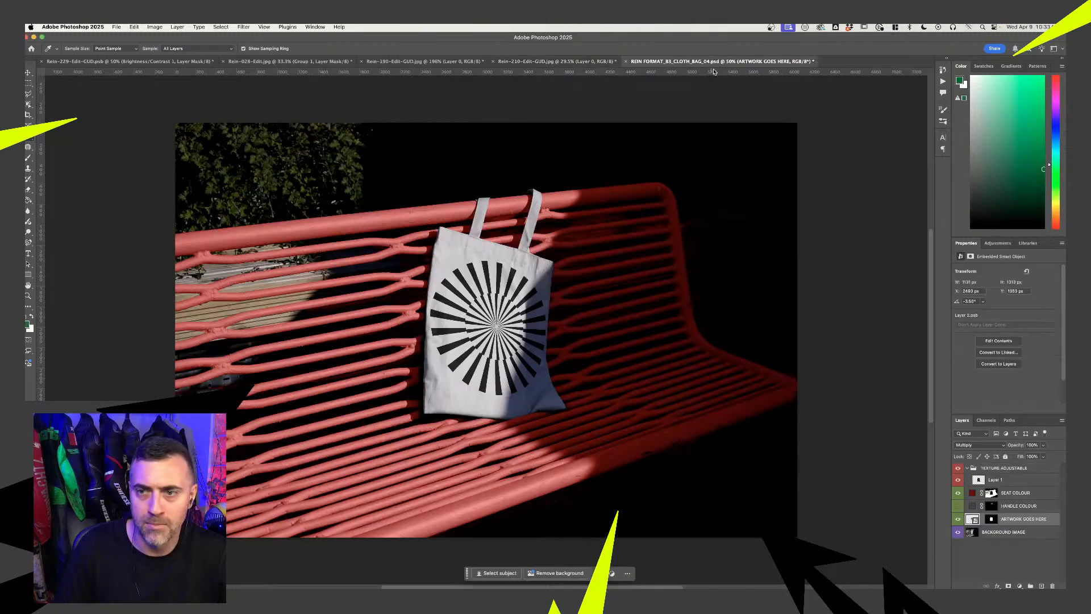
click(958, 493)
click(958, 493)
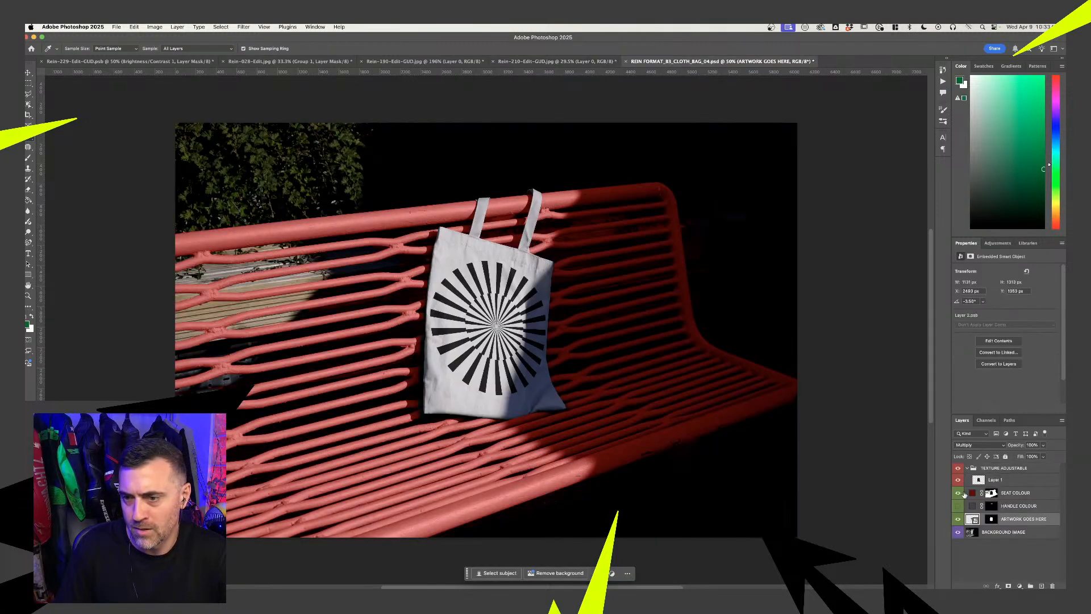
double_click(974, 493)
text(016332)
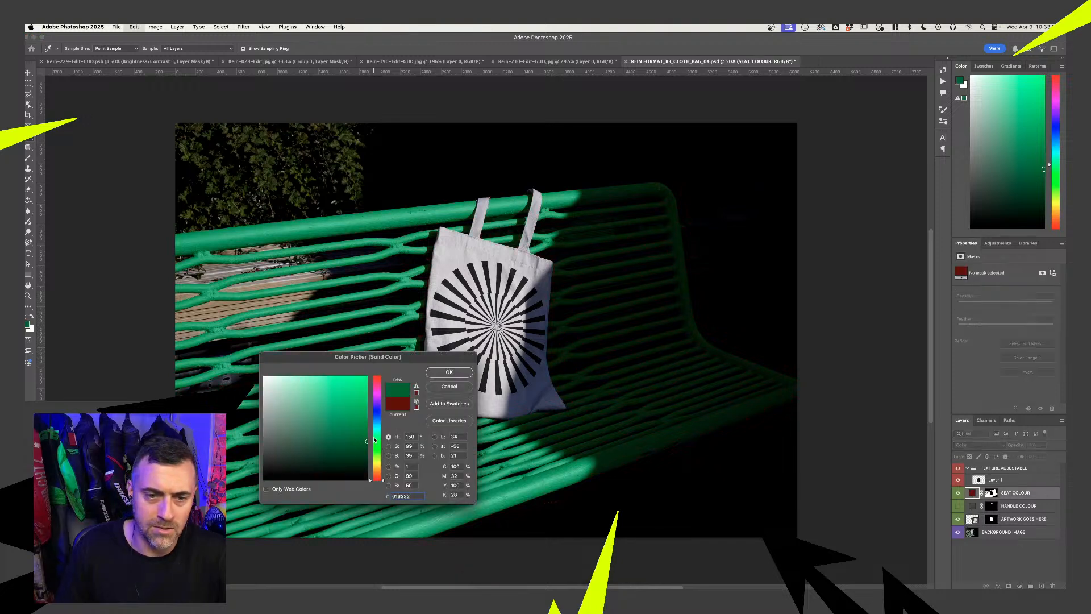
click(460, 373)
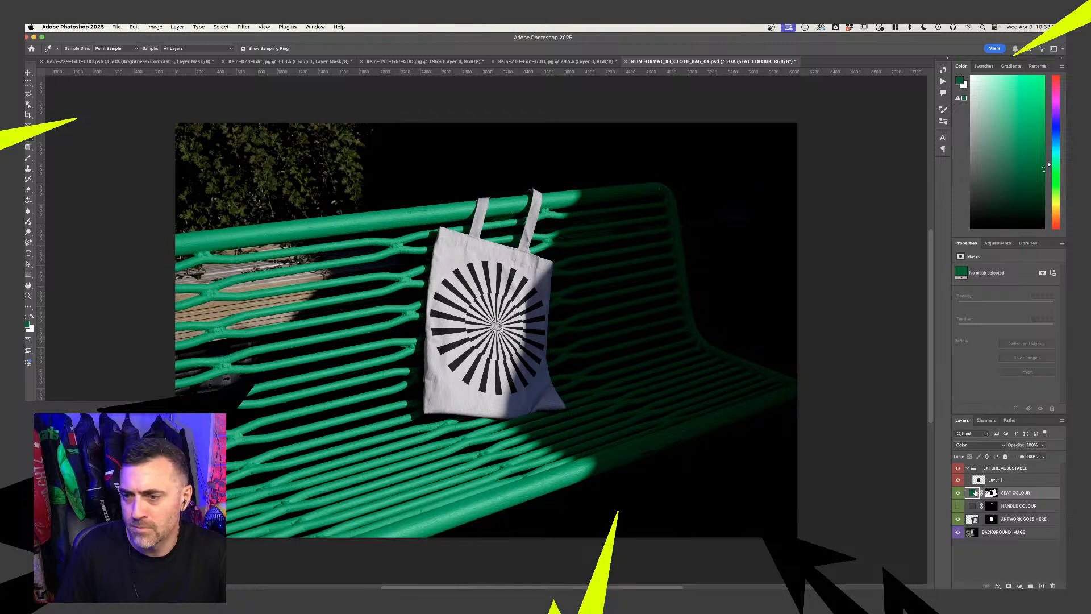
Check the HANDLE COLOUR layer's effect and set its fill to the copied green, hex 016332
click(959, 506)
click(958, 506)
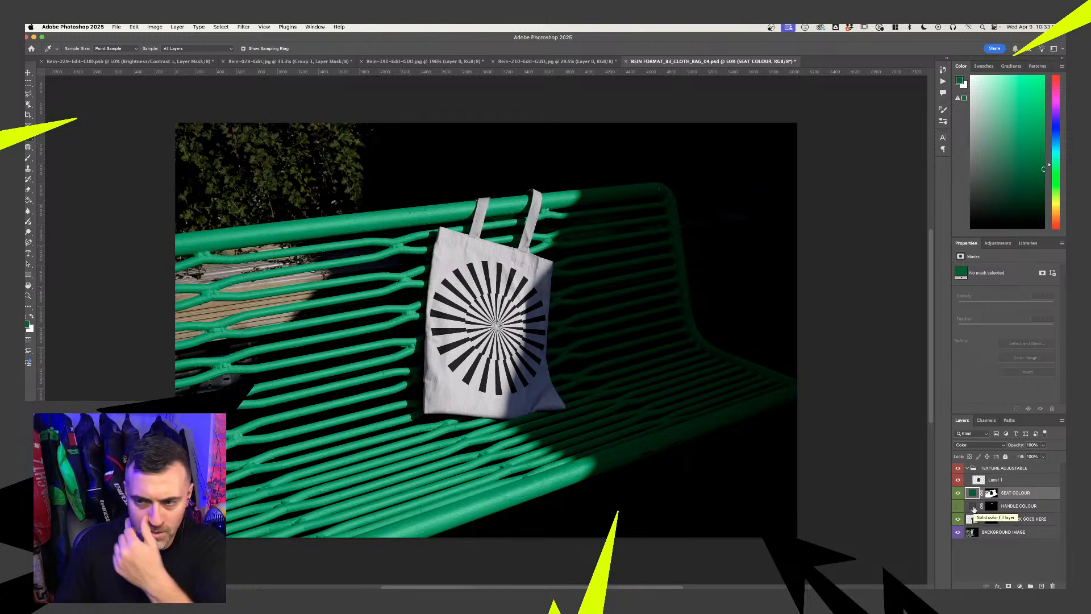
click(974, 507)
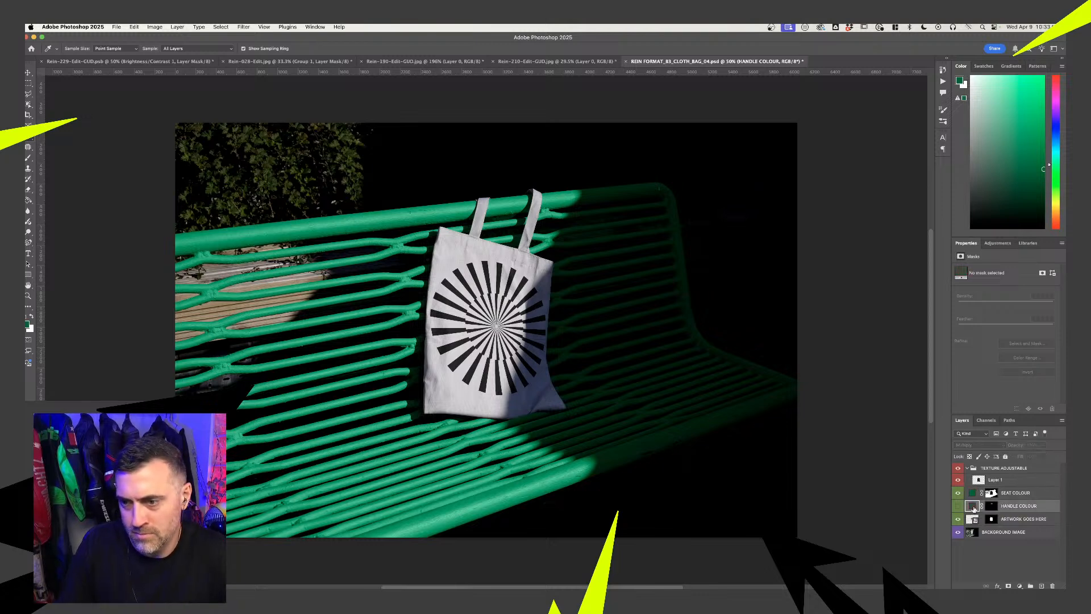
double_click(973, 506)
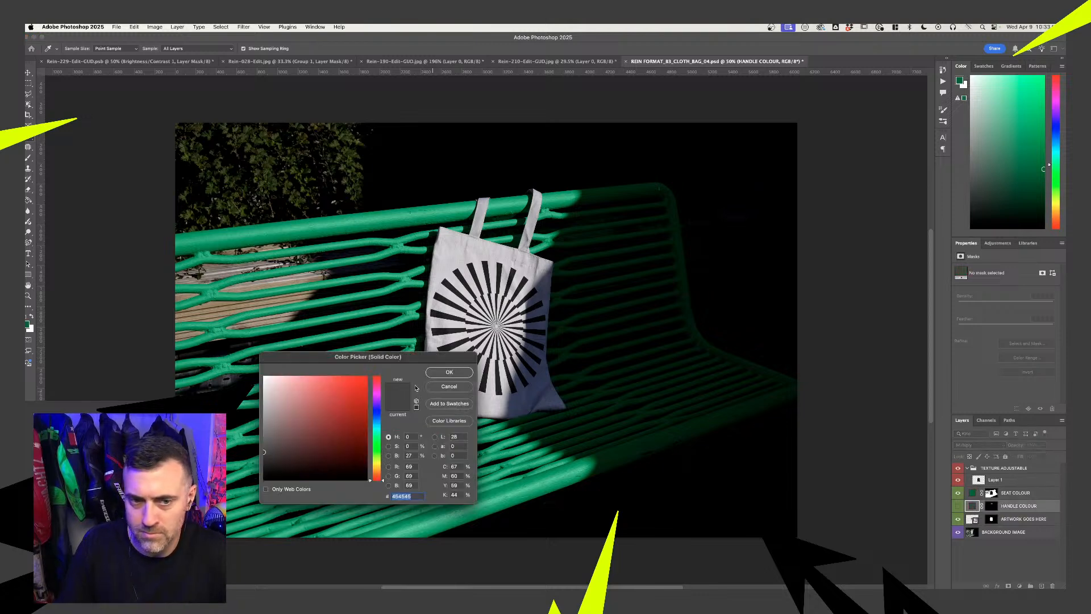
key(super+v)
click(451, 371)
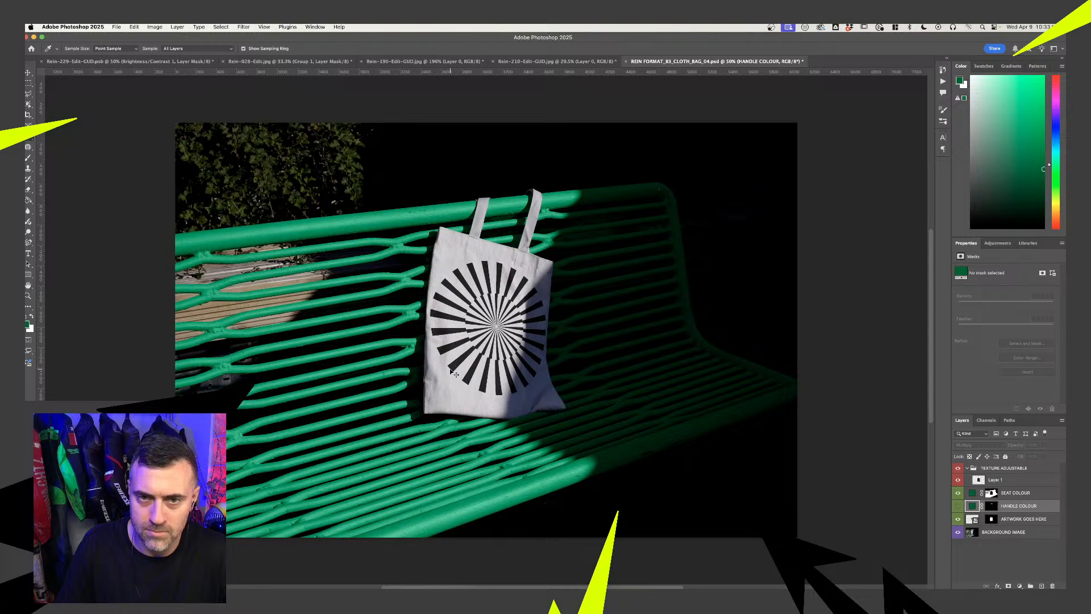
Switch to Illustrator, select the green REIN alcohol free wine wordmark in the green banner, and check its fill colour
click(517, 598)
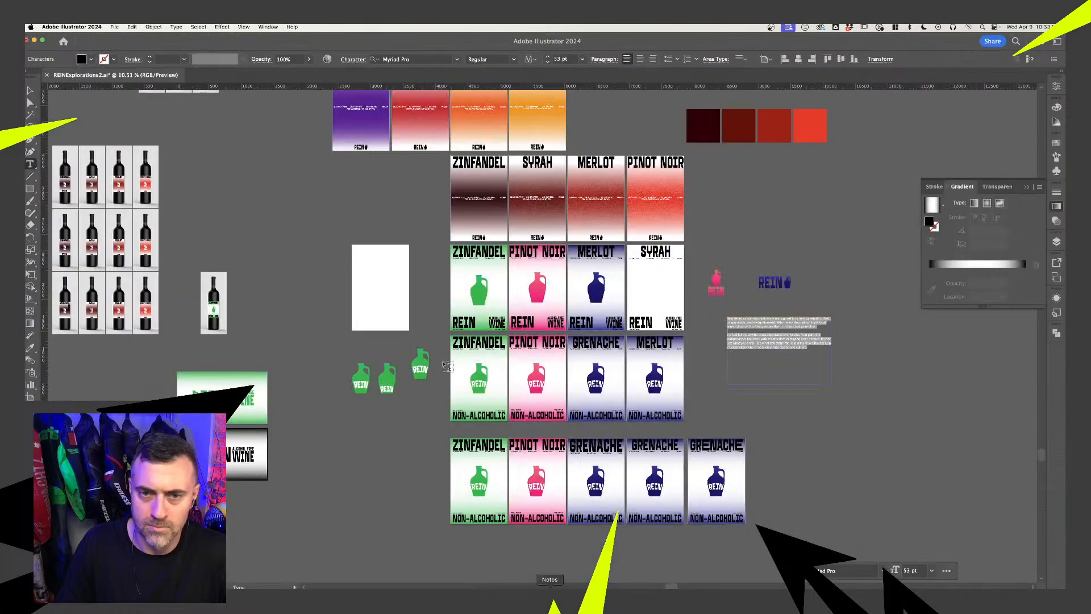
key(Escape)
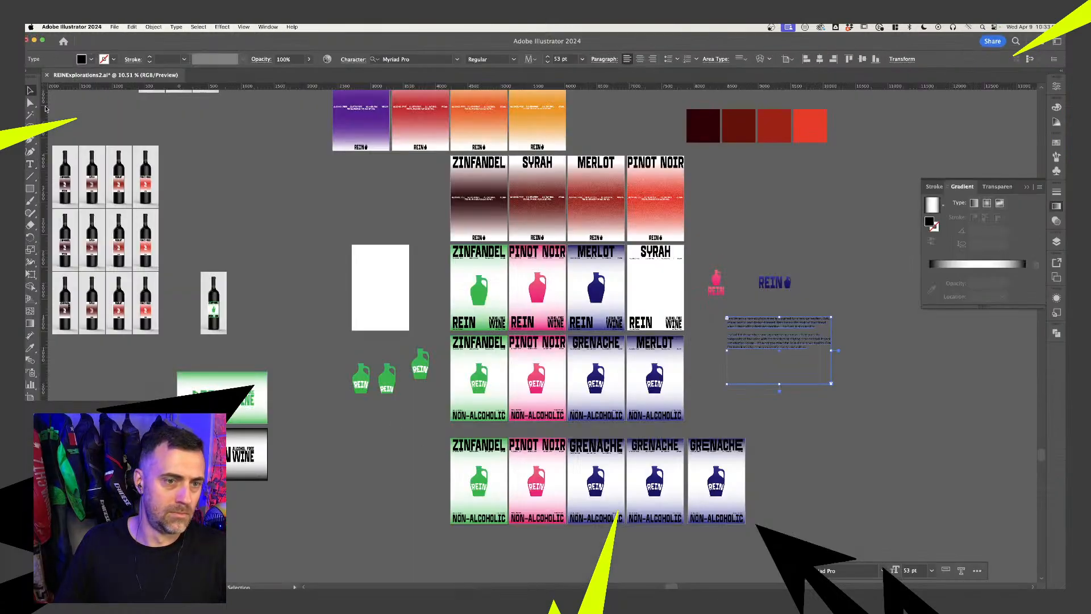
click(223, 399)
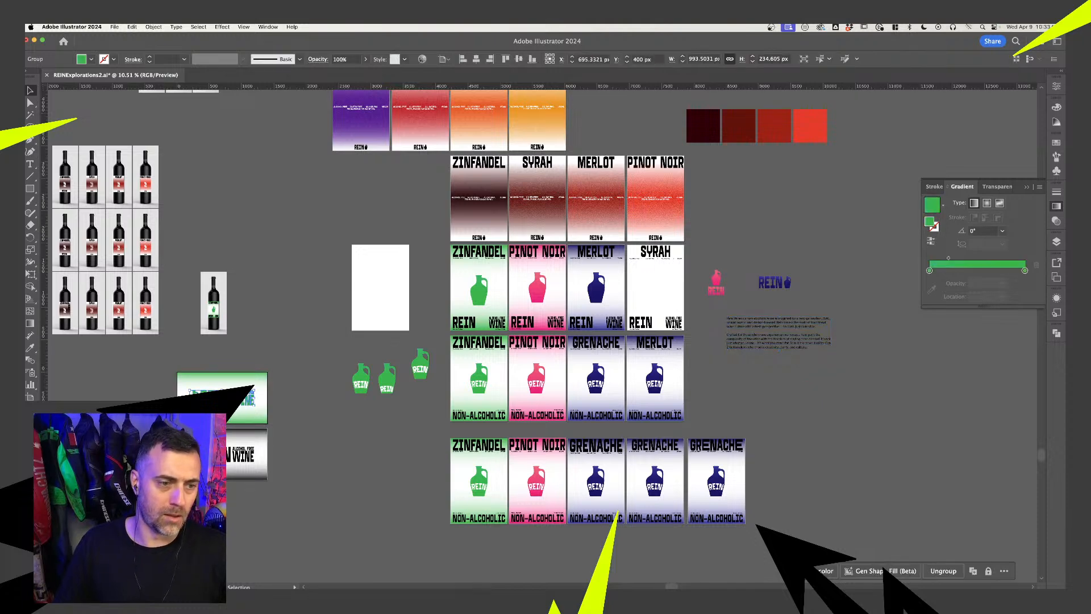
double_click(29, 455)
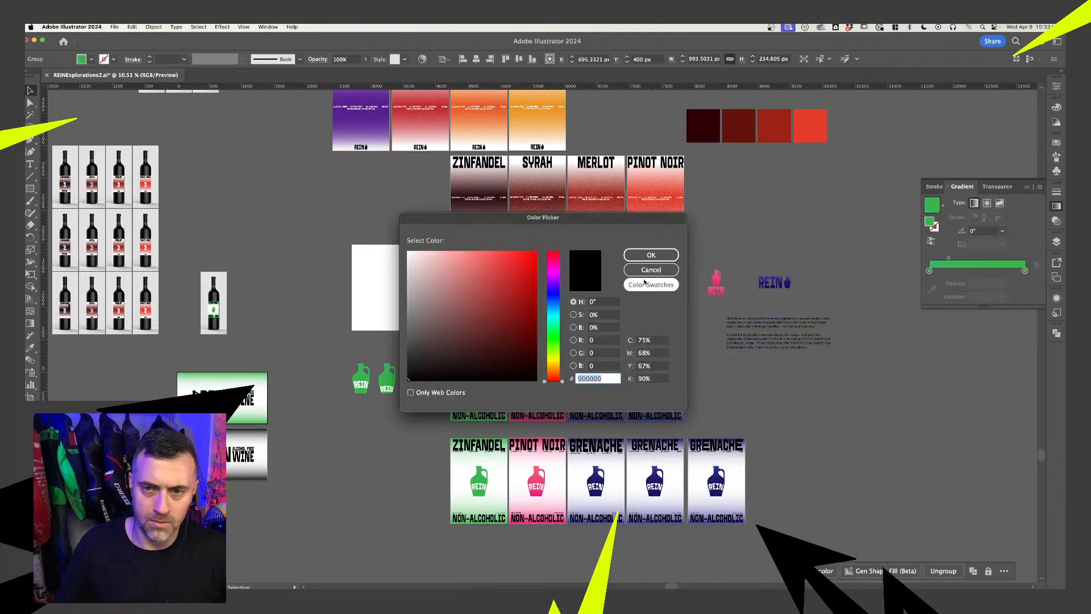
click(651, 270)
double_click(29, 456)
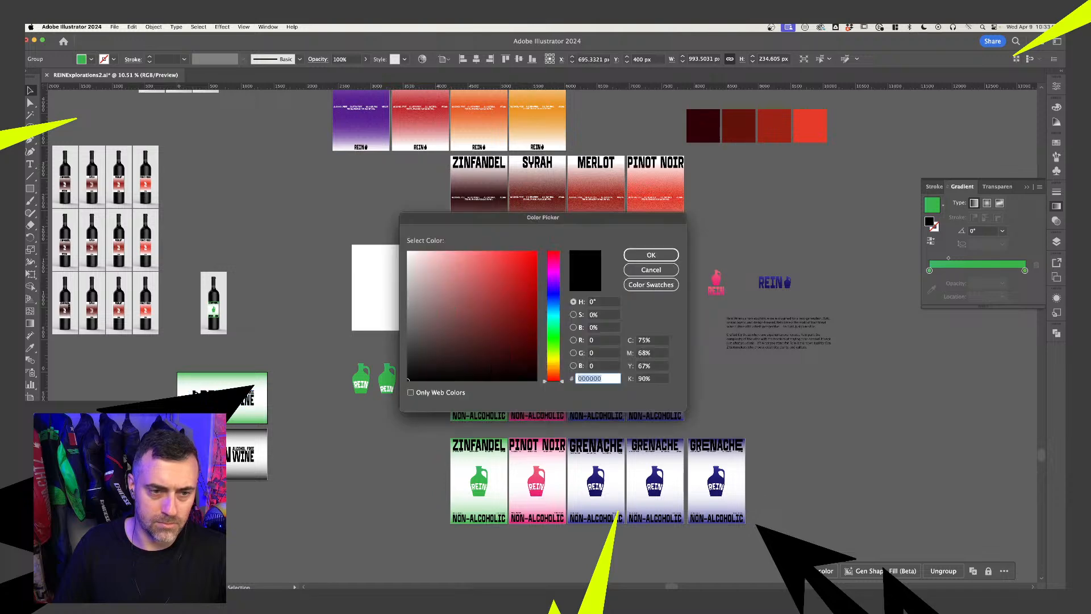
click(652, 269)
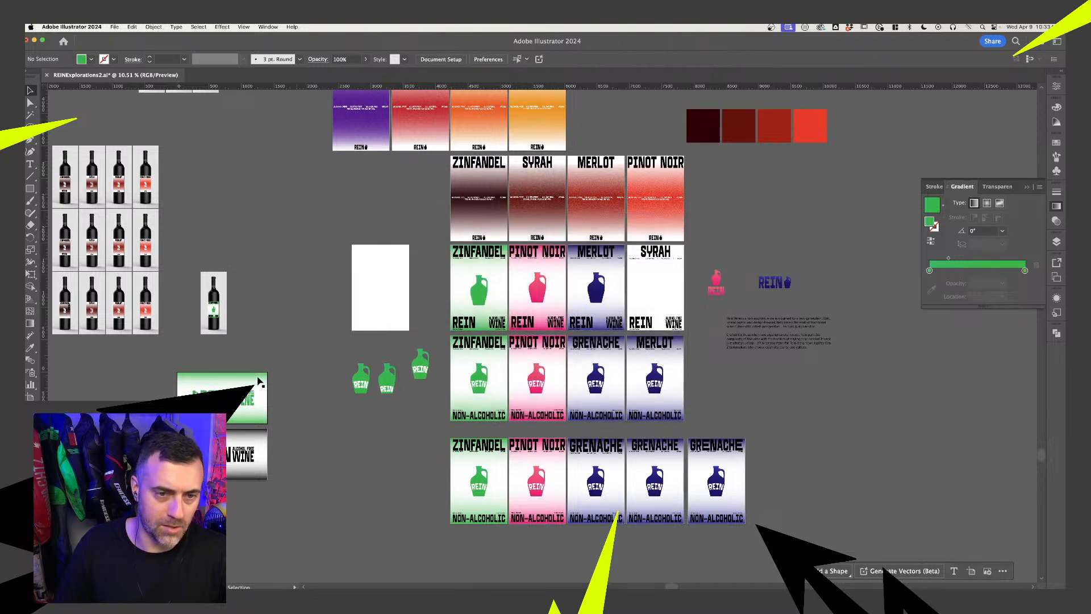
Inspect the selected wordmark's gradient and transparency settings, and deselect it
scroll(225, 382, up, 5)
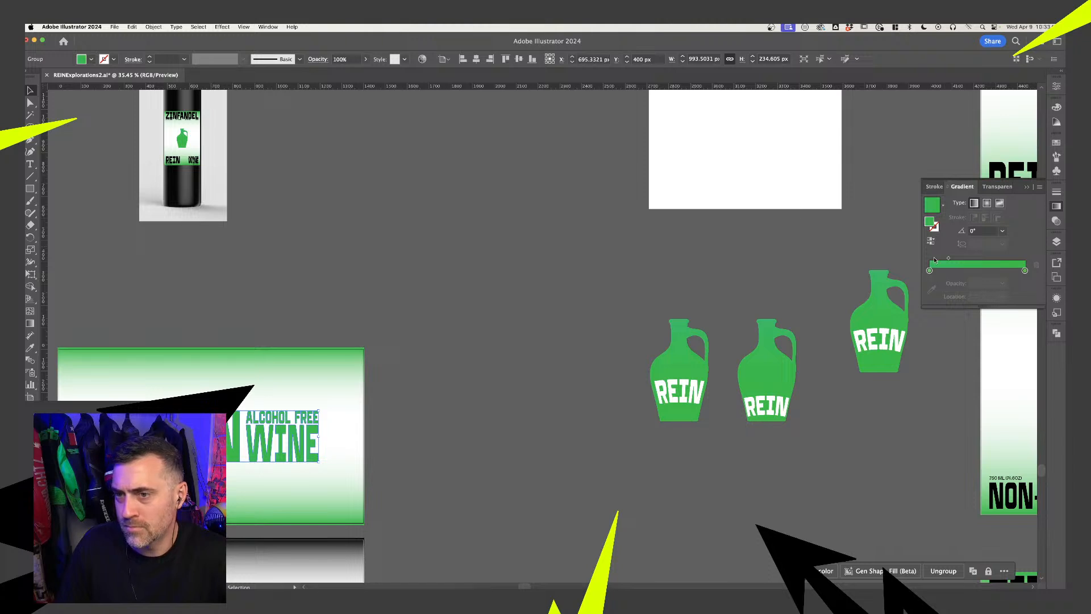
click(1055, 223)
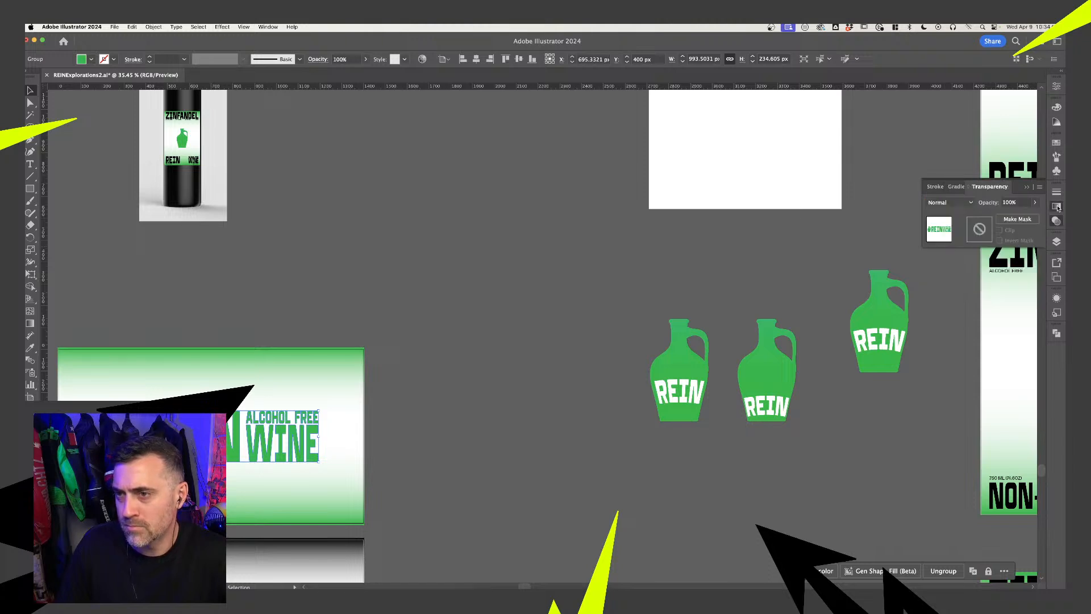
click(1057, 207)
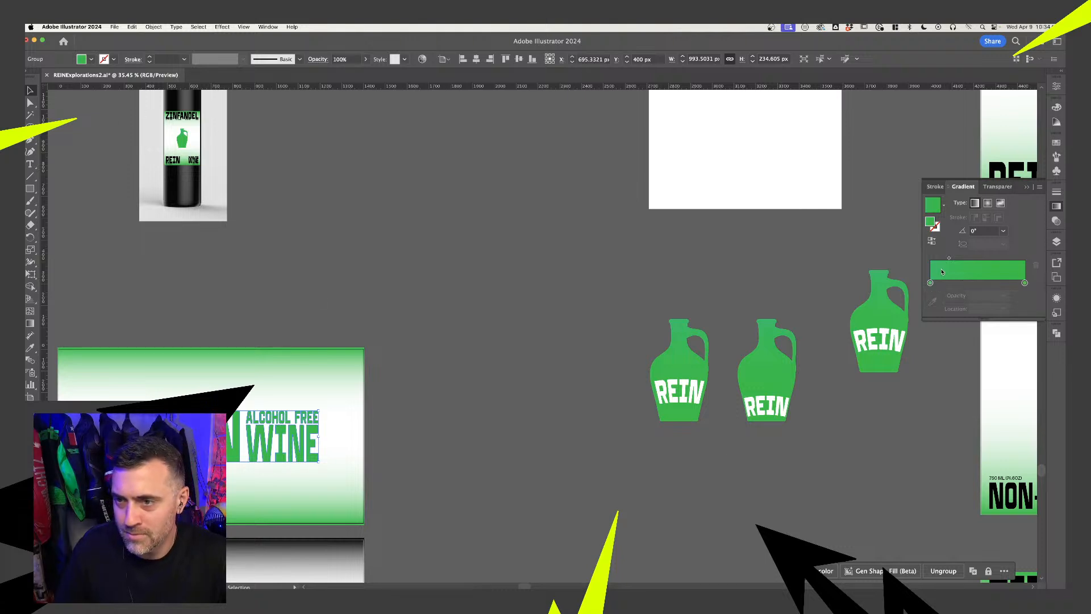
click(1056, 222)
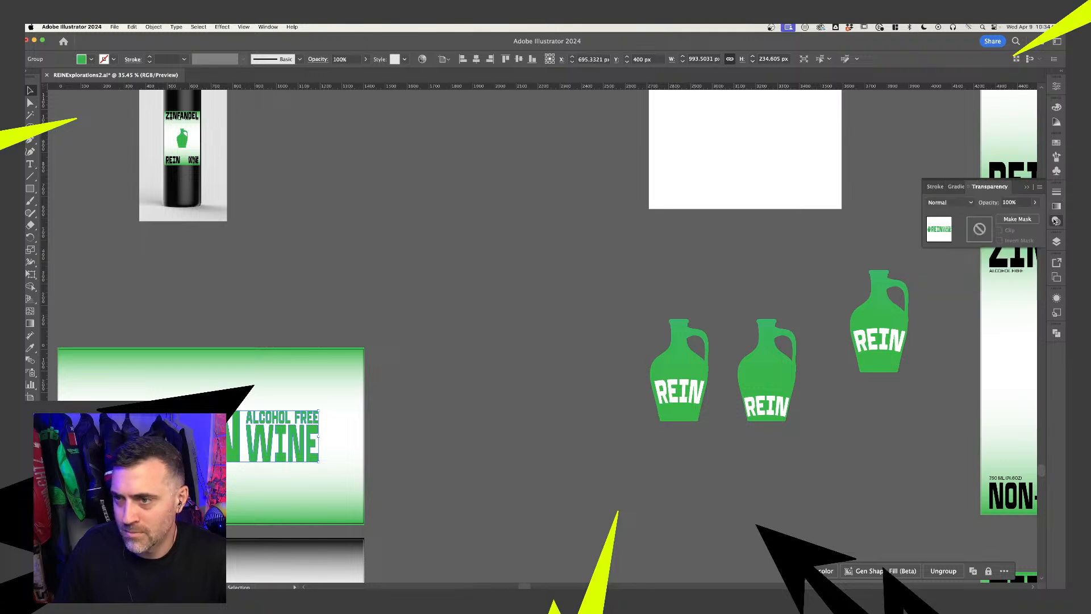
click(540, 275)
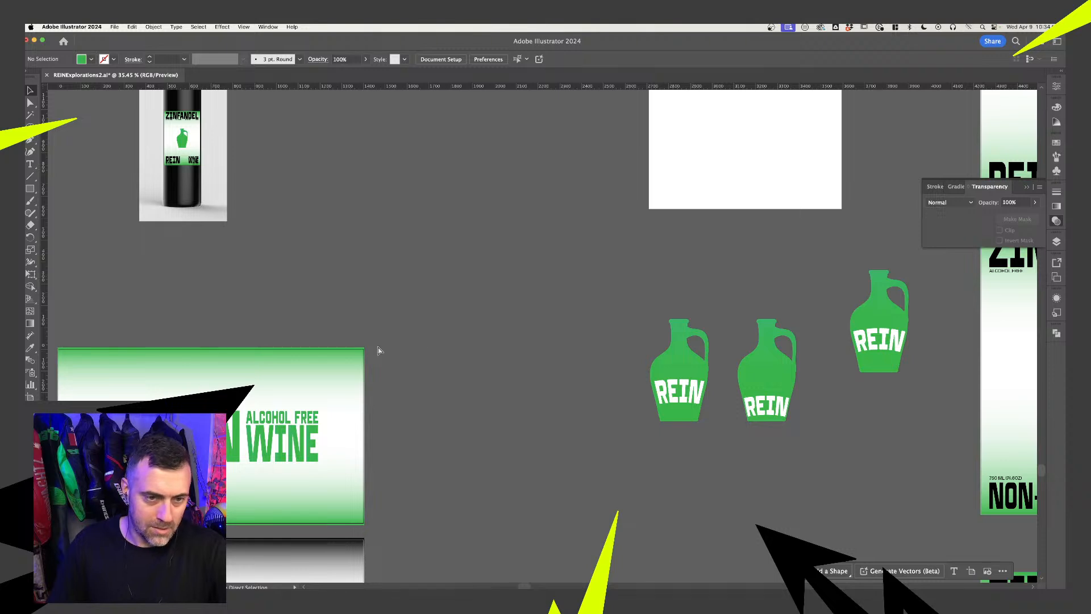
Capture a screenshot of the green banner's wordmark and place it on the canvas between the banner and the green jugs
key(super+shift+4)
drag(185, 386, 337, 500)
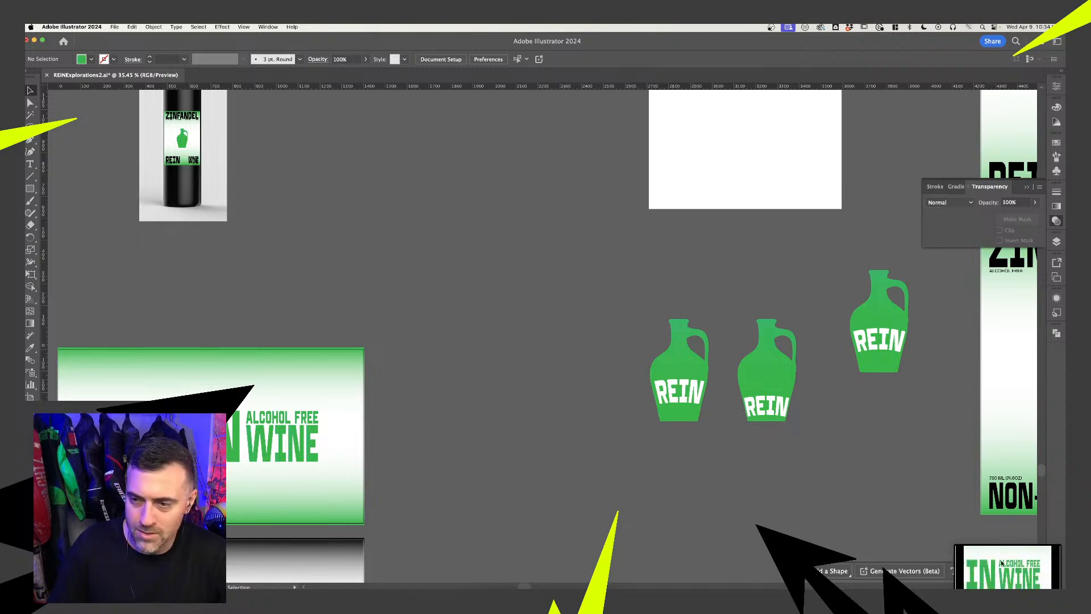
drag(1002, 563, 535, 322)
drag(555, 361, 547, 371)
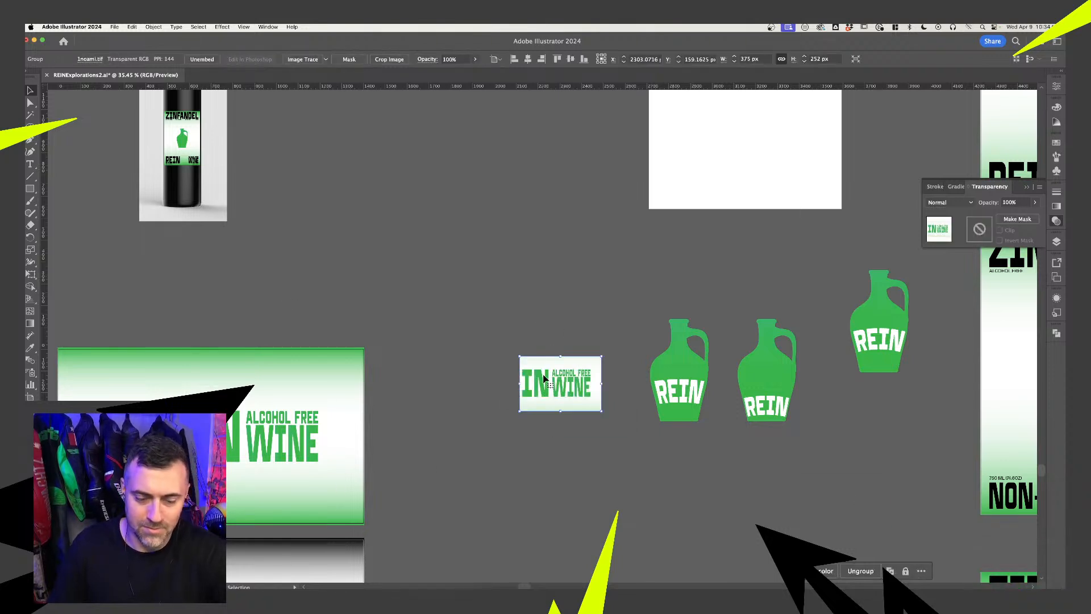
Check the green of the placed wordmark screenshot with the Eyedropper and the current fill colour
key(i)
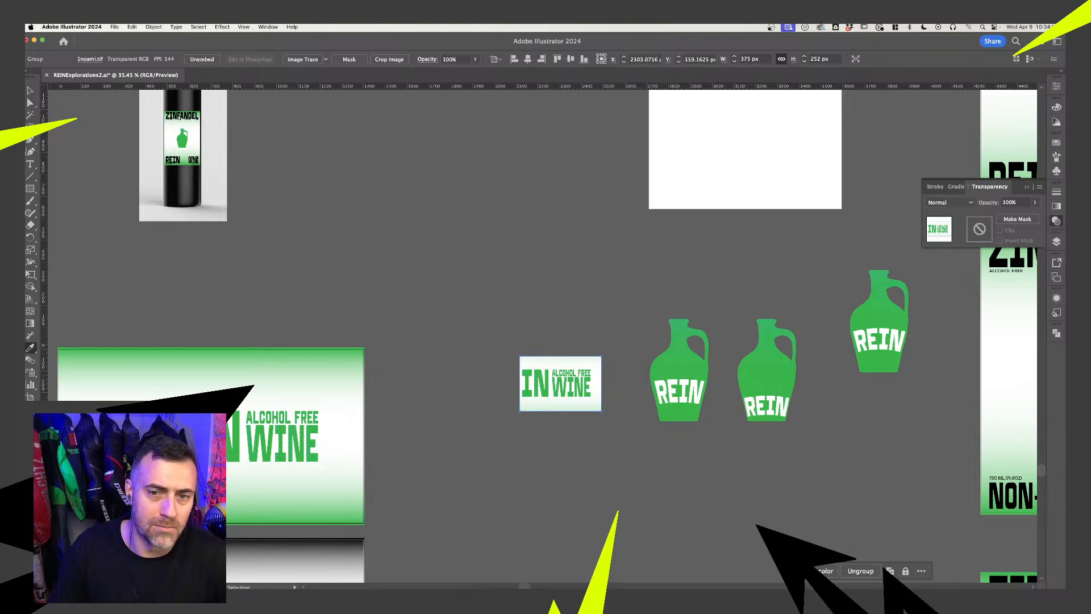
double_click(29, 456)
click(652, 254)
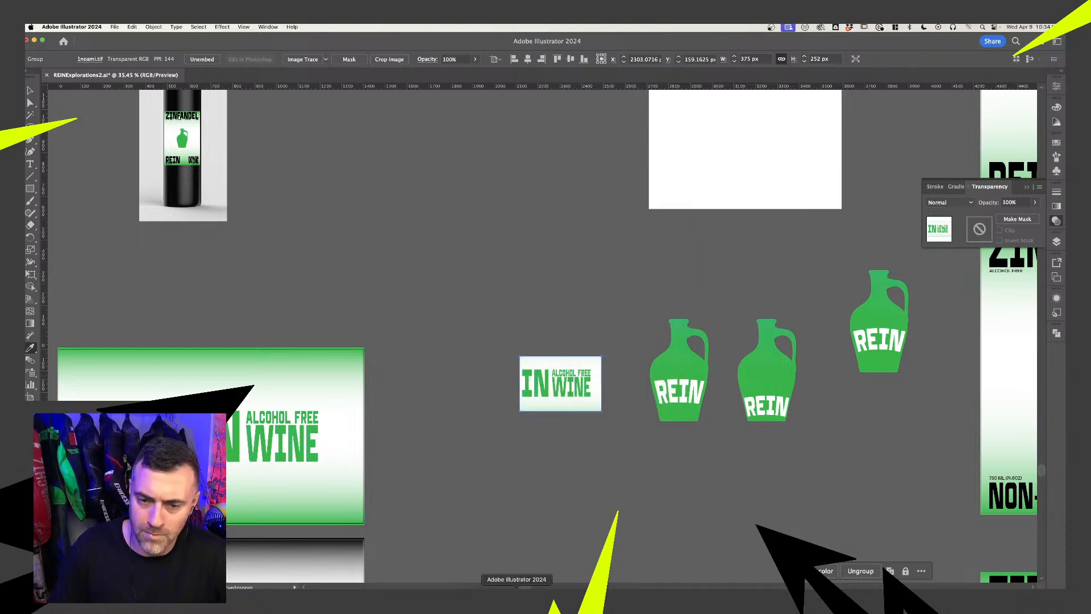
Switch to Photoshop, set the HANDLE COLOUR layer's fill to a brighter green, and make the layer visible
click(532, 596)
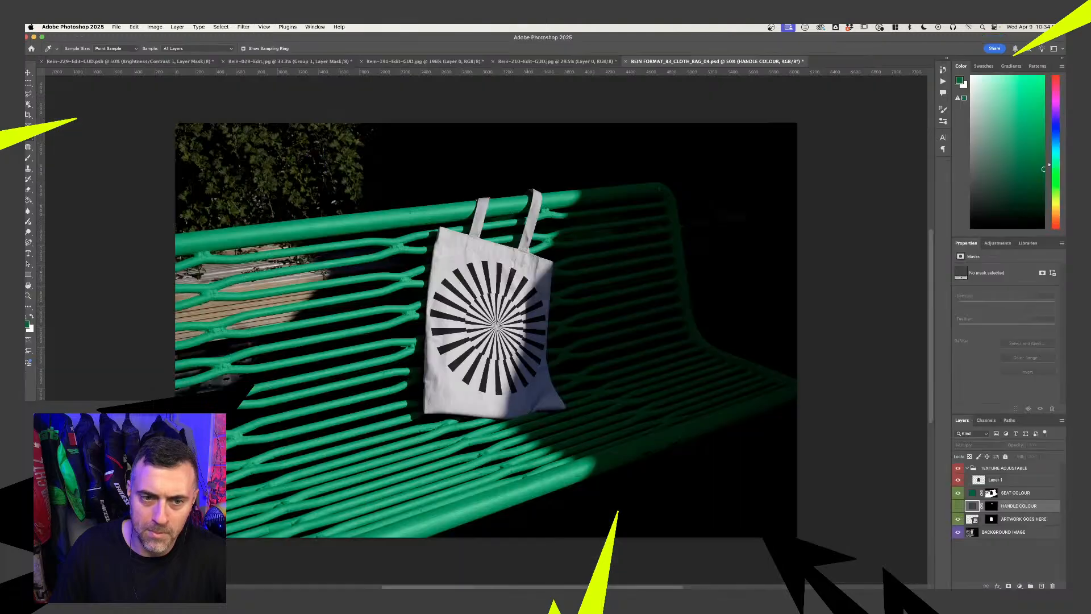
click(958, 505)
click(958, 506)
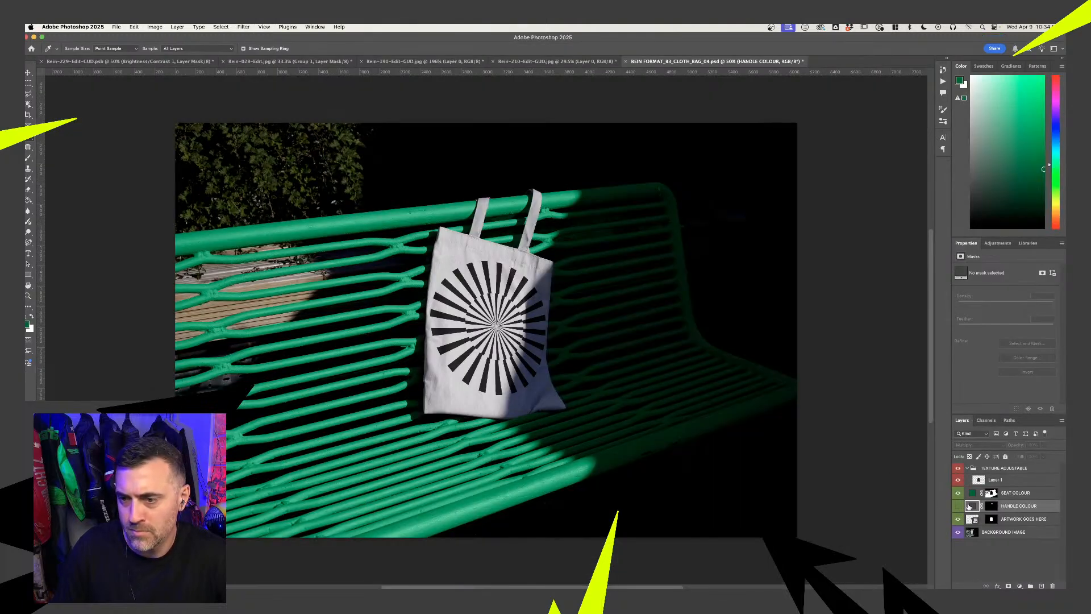
double_click(972, 506)
click(608, 475)
click(462, 371)
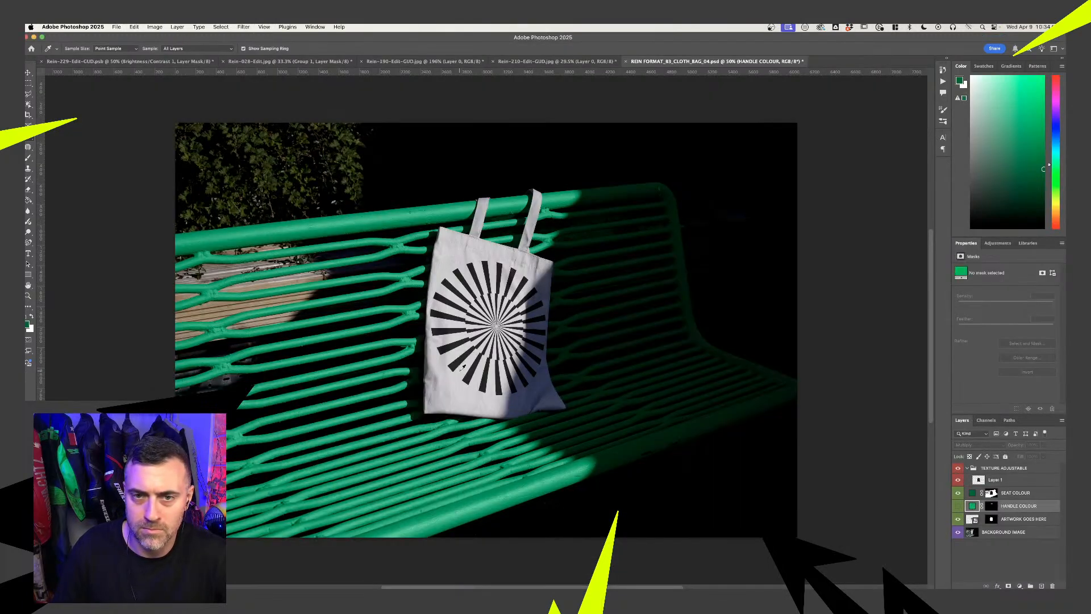
click(959, 507)
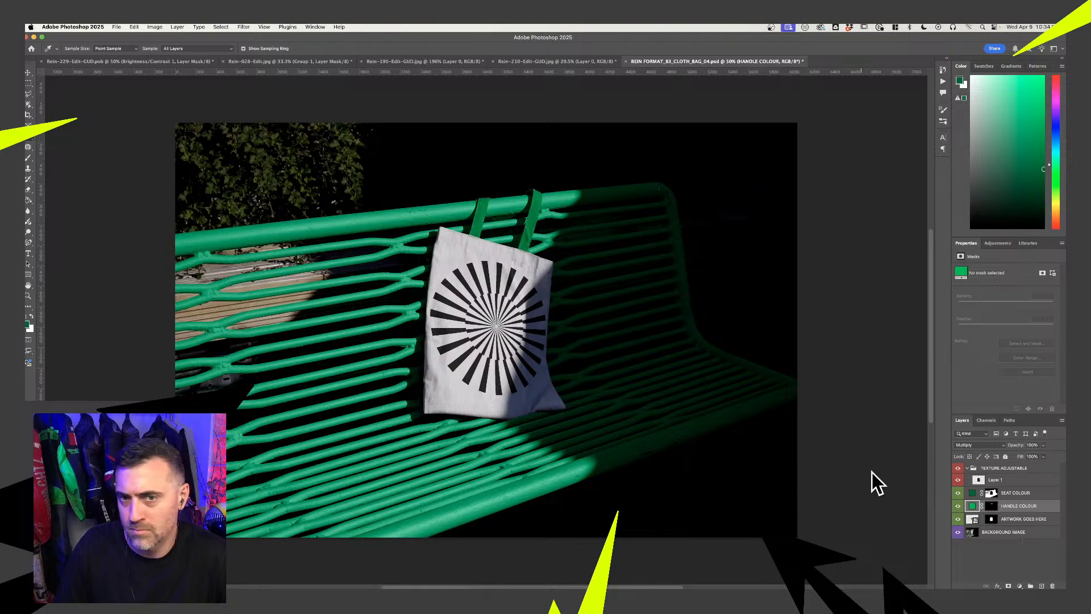
Toggle the visibility of Layer 1 and the ARTWORK GOES HERE layer to check what each one affects
click(959, 480)
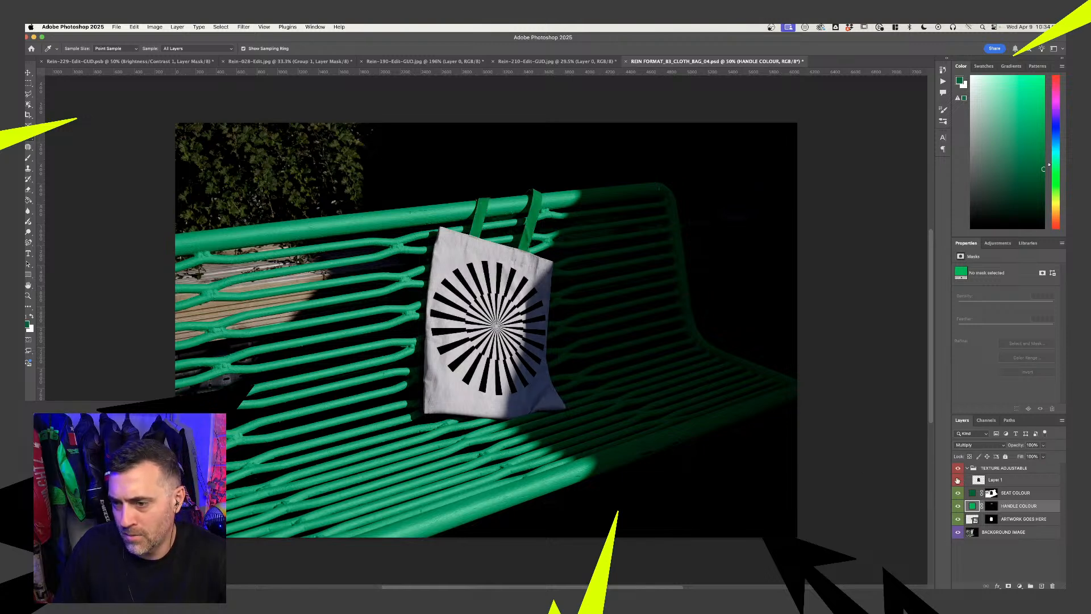
click(958, 481)
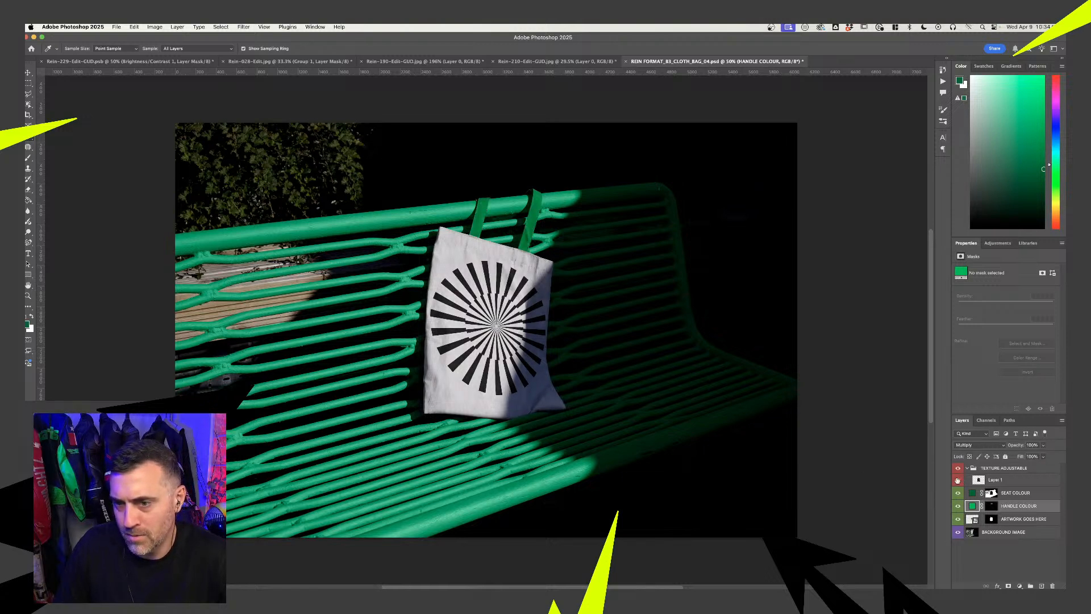
click(958, 520)
click(958, 521)
Open the contents of the ARTWORK GOES HERE smart object and hide the starburst on Layer 4
double_click(972, 519)
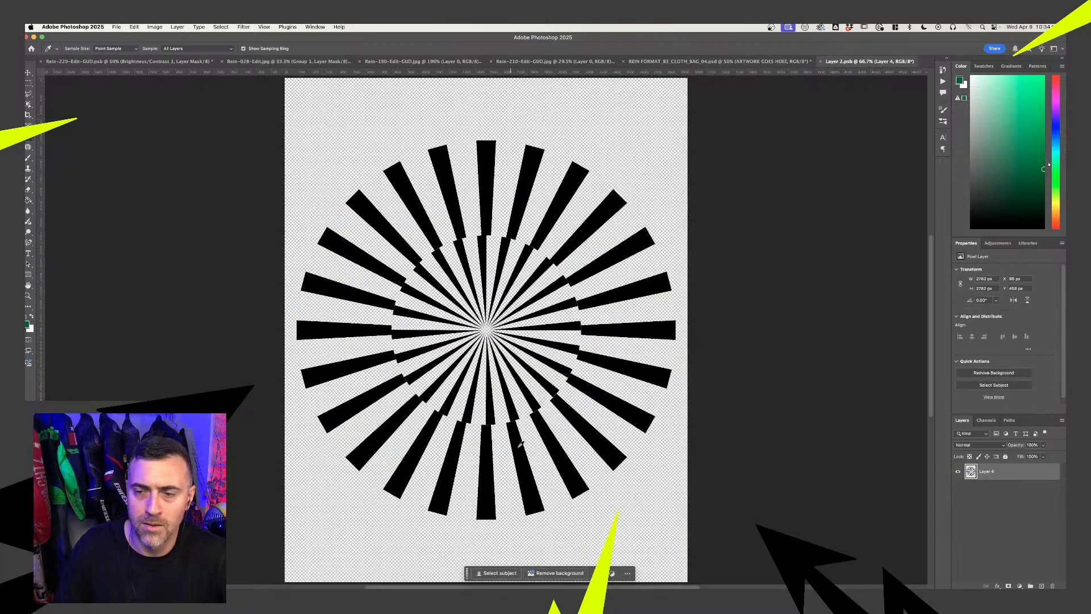
click(958, 472)
click(958, 472)
click(958, 472)
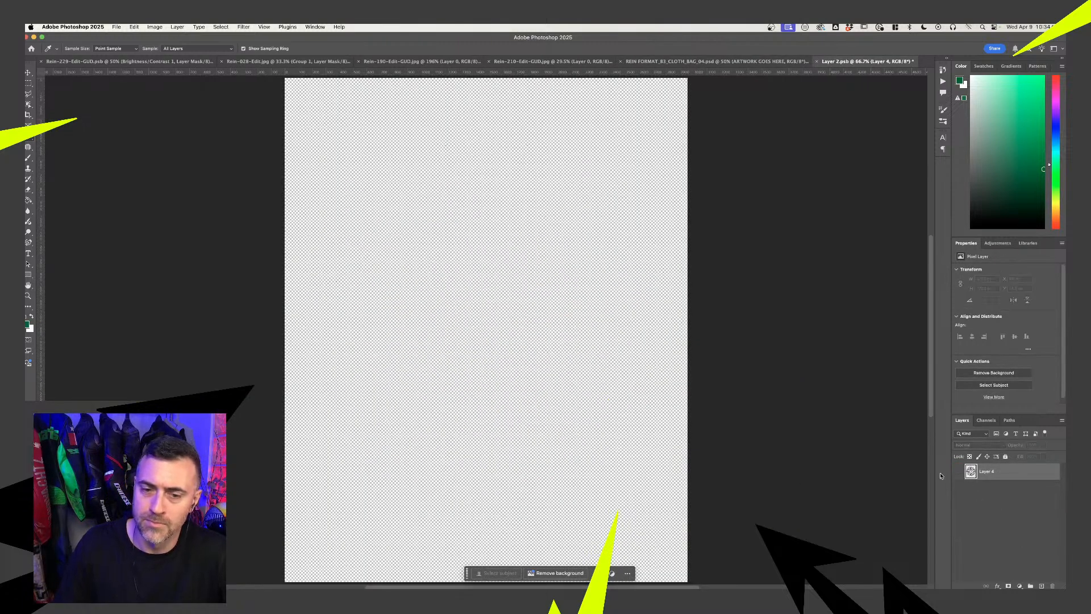
Switch to Illustrator and copy the green gradient rectangle behind the banner's wordmark
click(518, 600)
scroll(221, 370, down, 4)
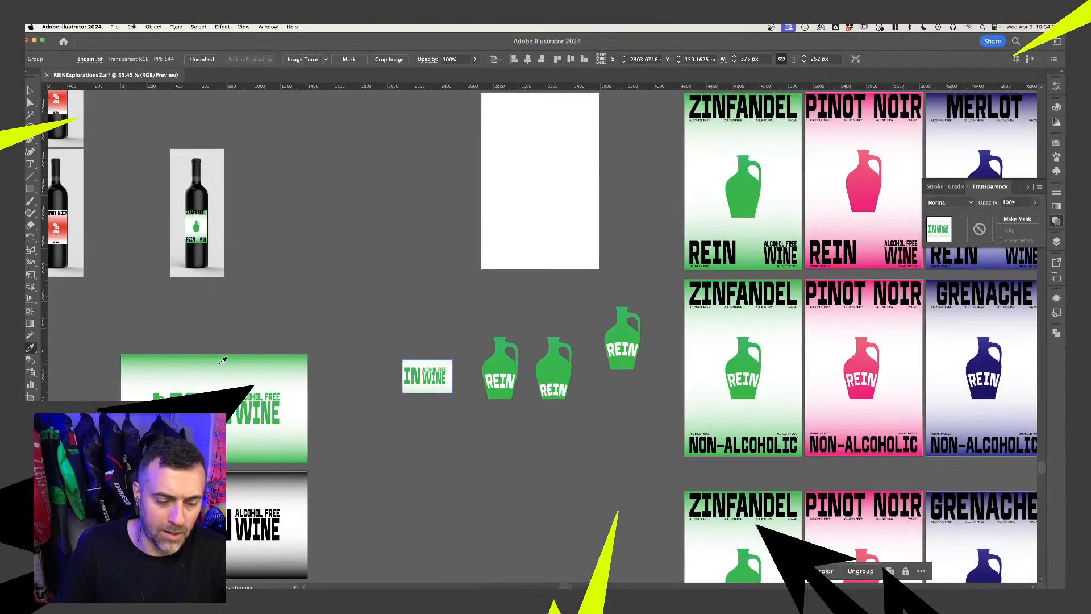
key(v)
key(super+shift+a)
click(236, 371)
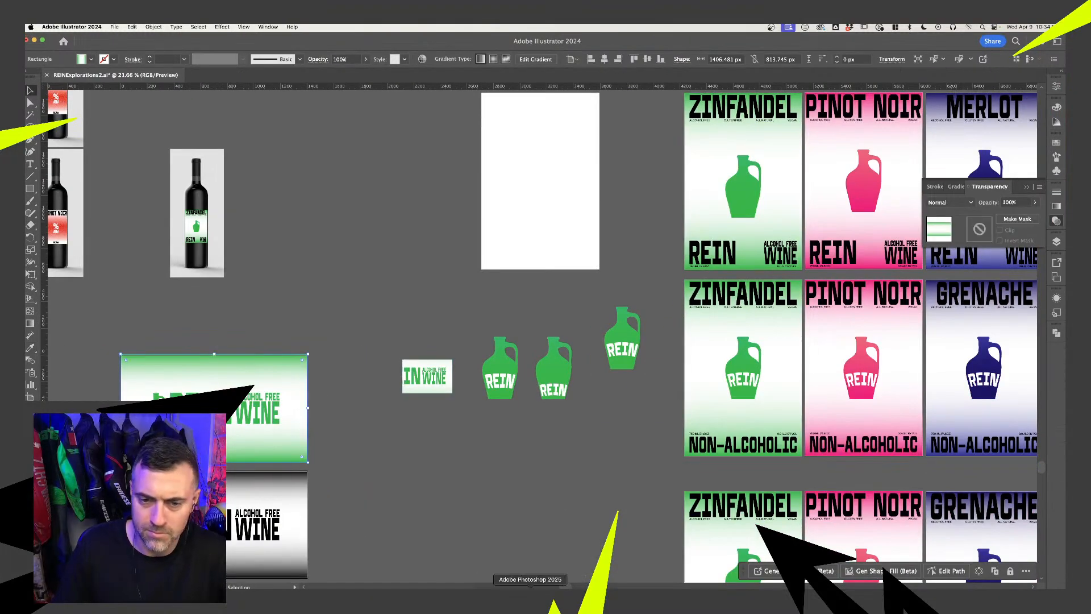
key(ctrl+Up)
Return to Photoshop, paste the gradient into the bag artwork as a smart object, and stretch it to cover the full canvas height
click(589, 414)
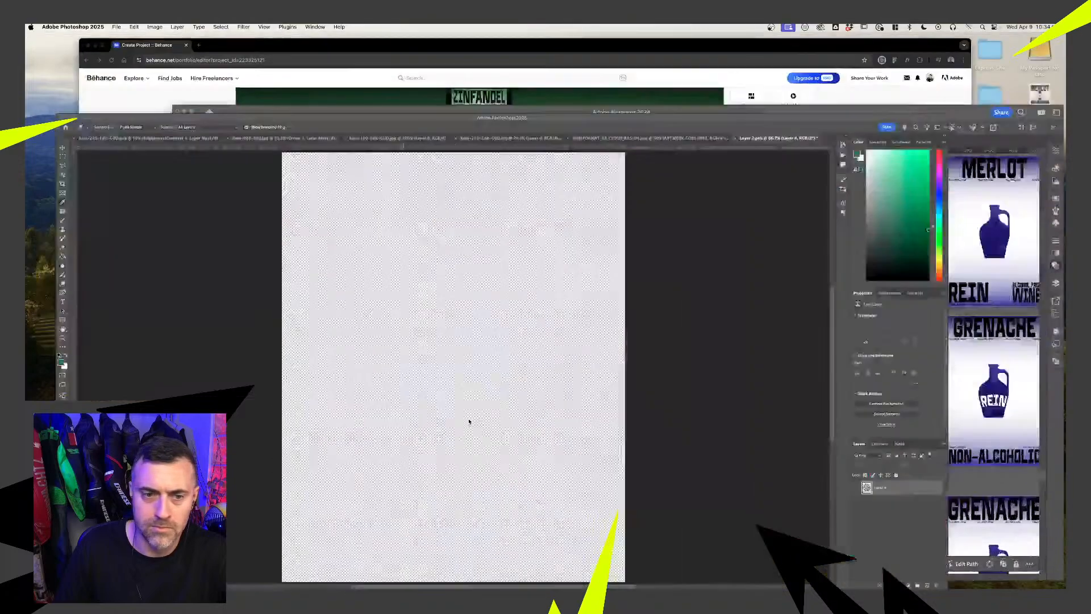
scroll(175, 204, down, 1)
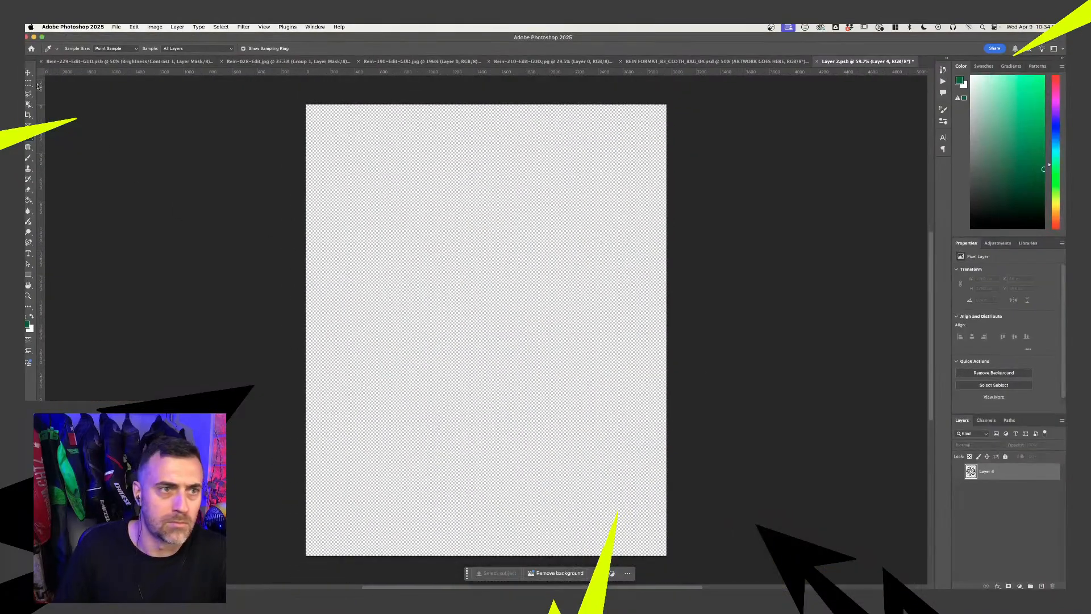
key(v)
key(super+v)
click(582, 283)
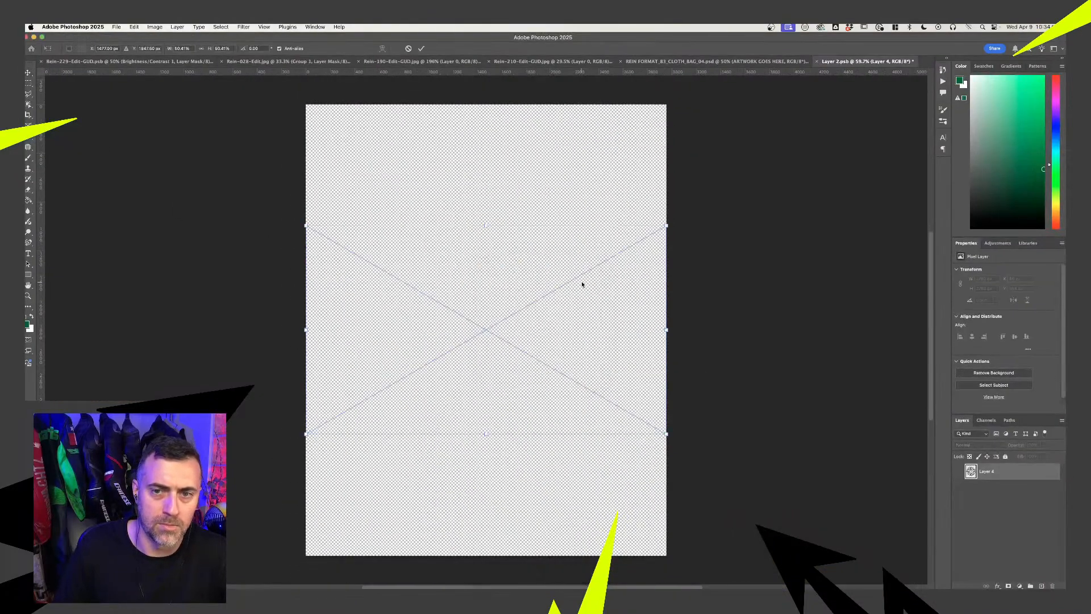
drag(485, 222, 474, 104)
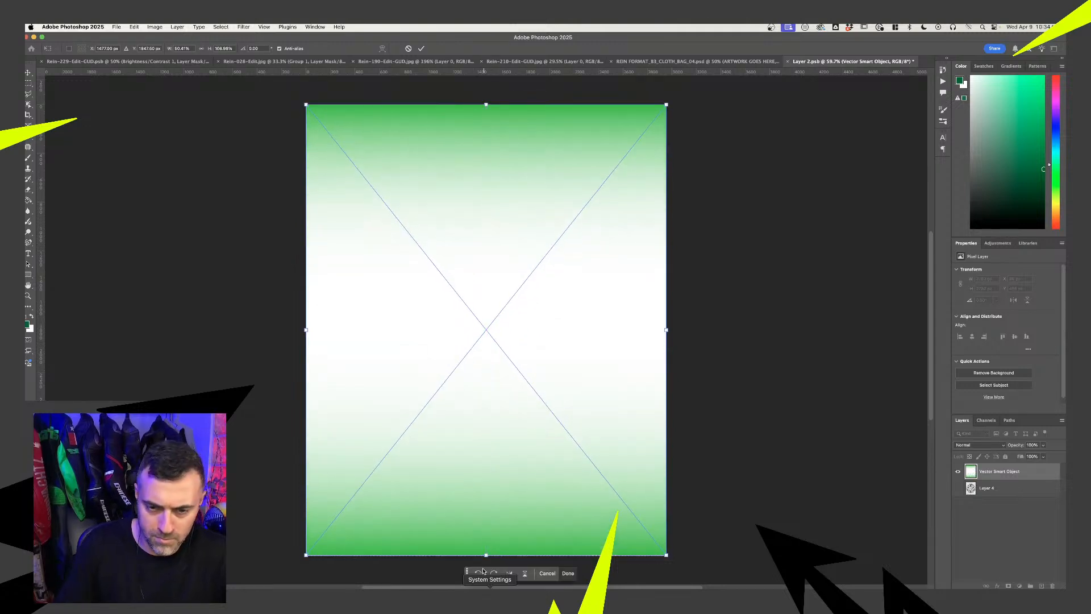
drag(486, 555, 486, 556)
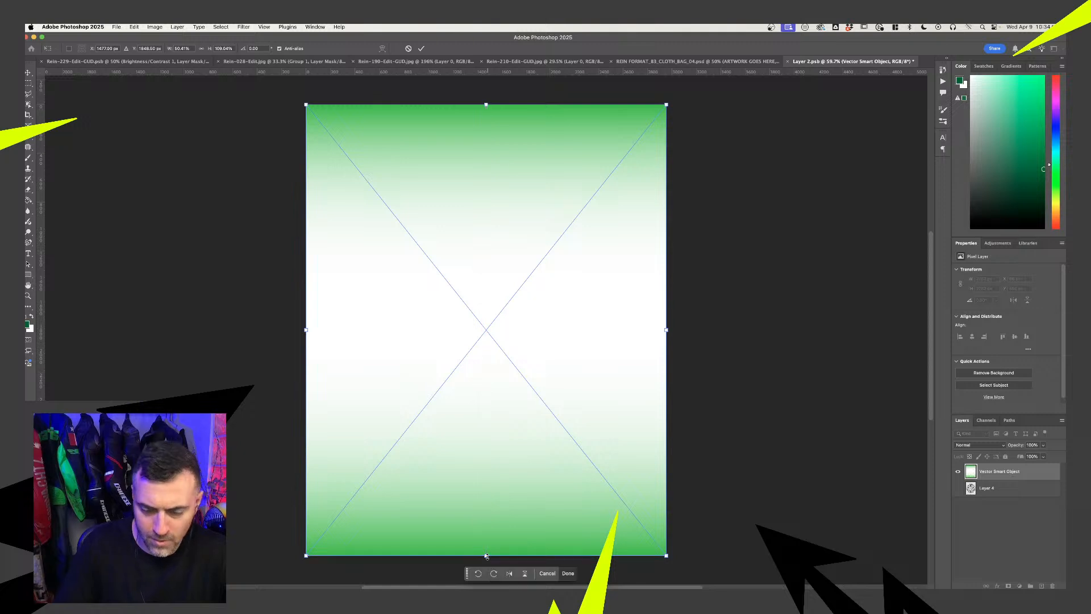
key(Return)
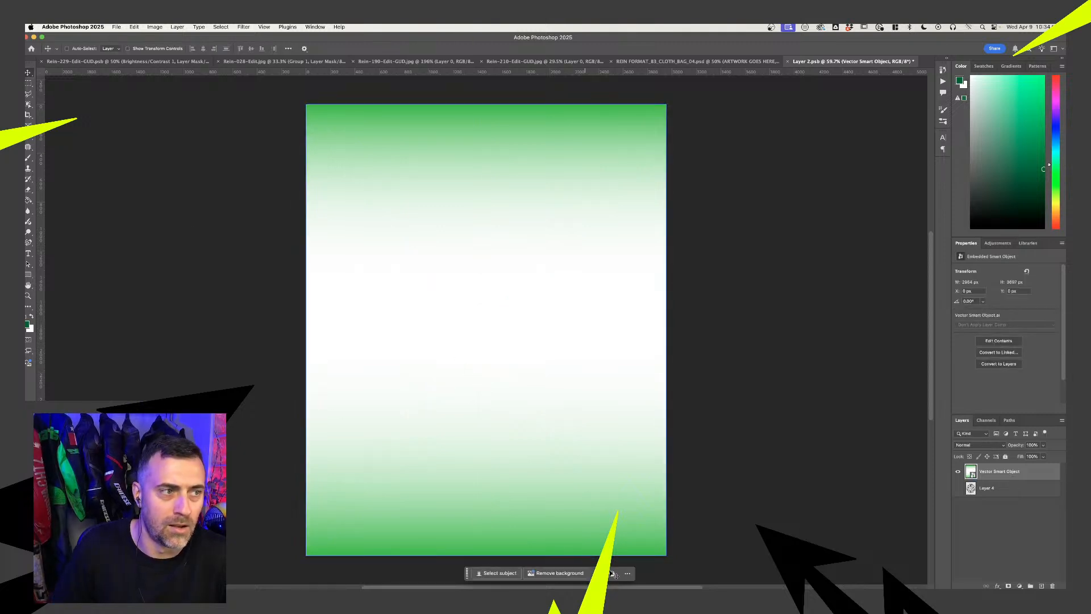
Review the Zinfandel bottle images in the Behance project and inspect the banner's green wordmark in Illustrator
click(501, 597)
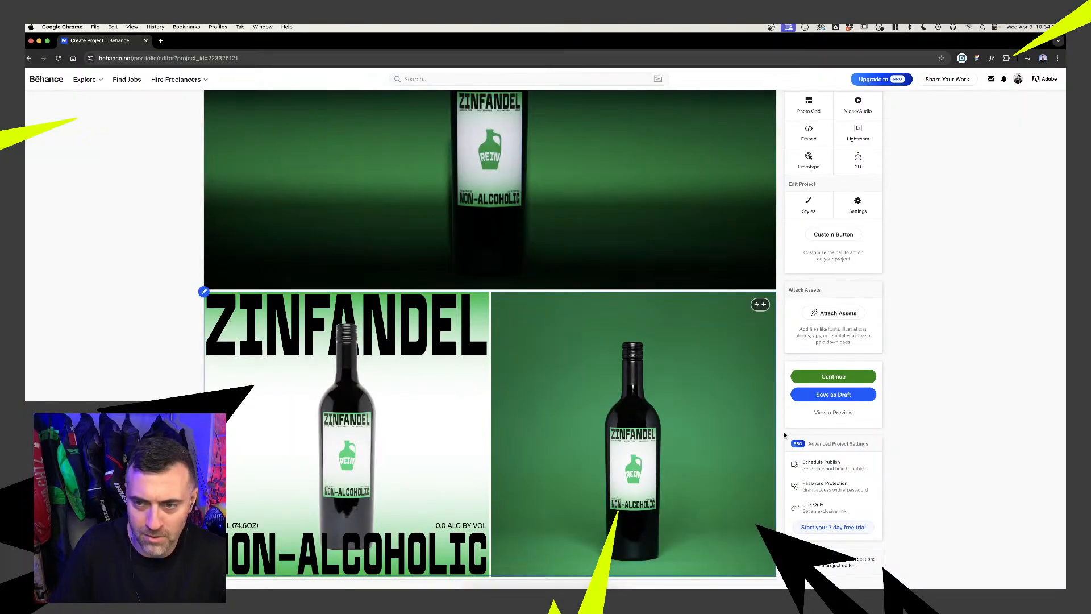
click(531, 598)
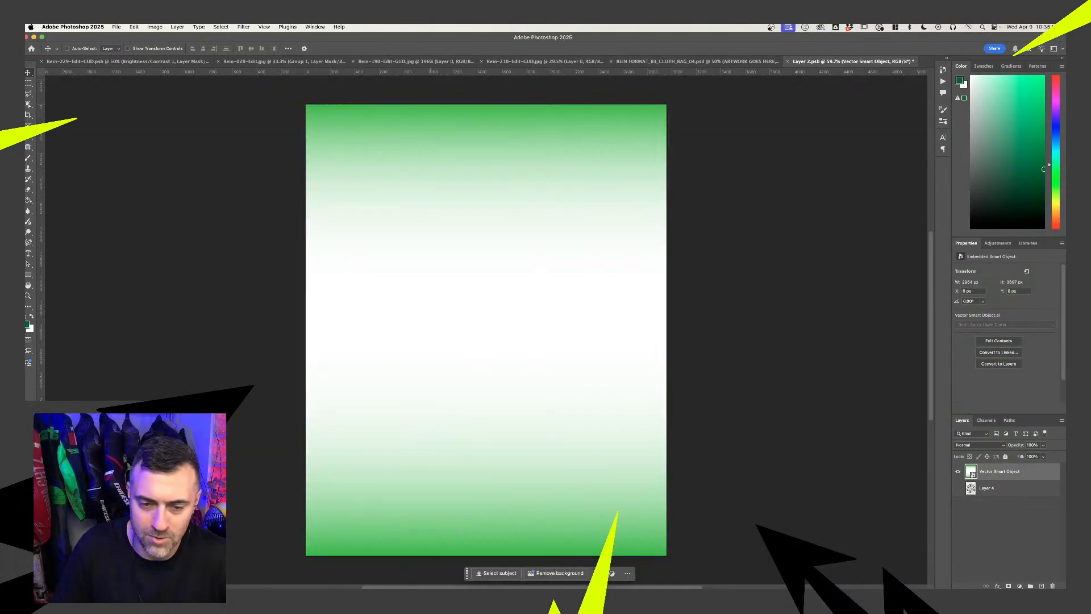
click(548, 598)
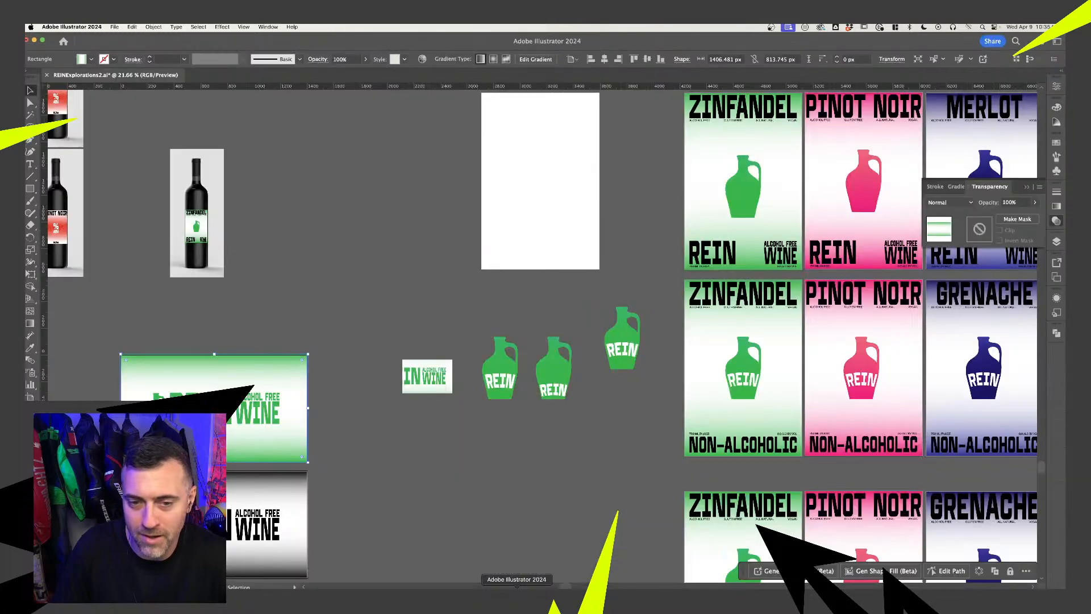
click(511, 423)
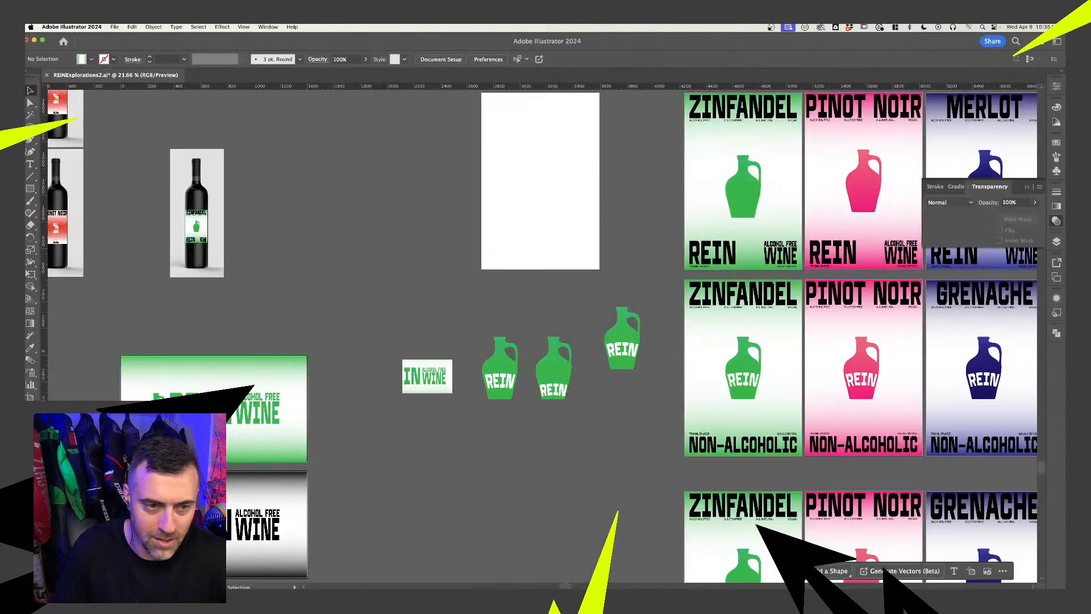
click(272, 409)
click(509, 448)
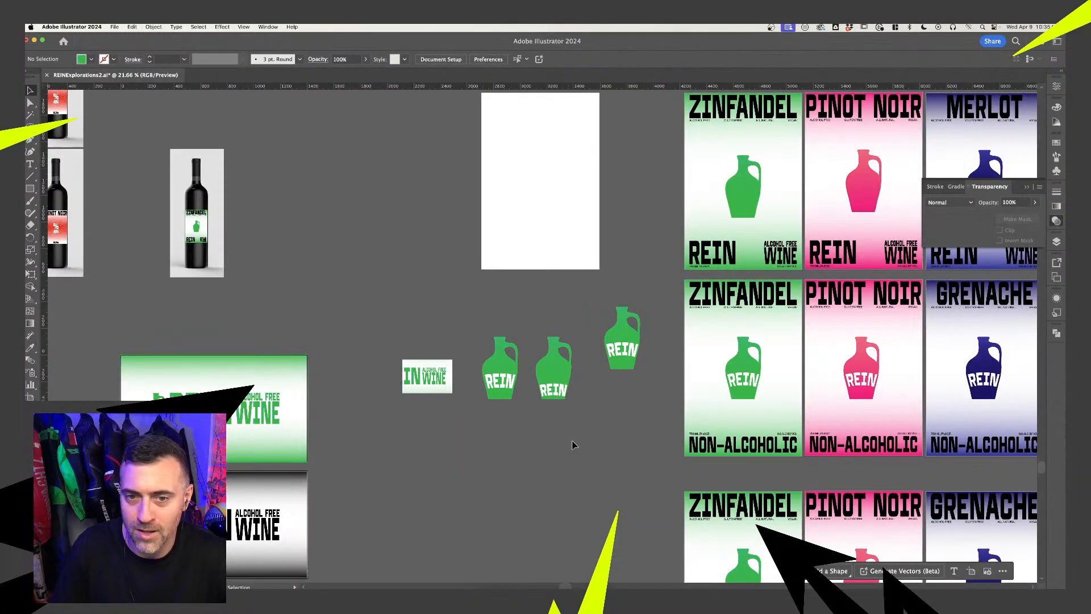
Examine the label, logo and bottle explorations across the Illustrator canvas for artwork suited to the bag
scroll(589, 435, down, 6)
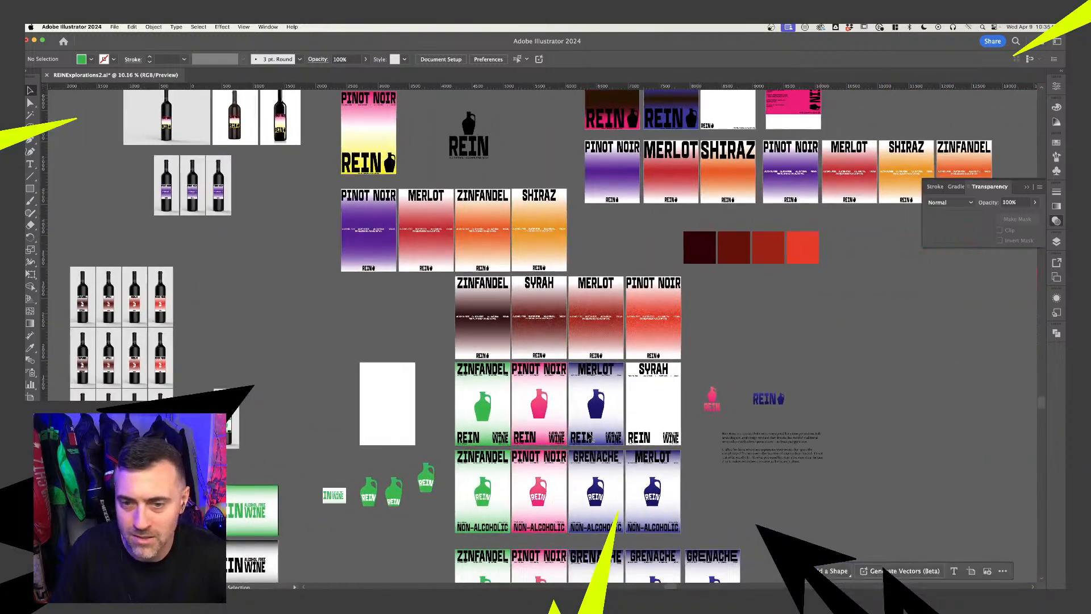
scroll(592, 441, down, 5)
scroll(750, 376, up, 10)
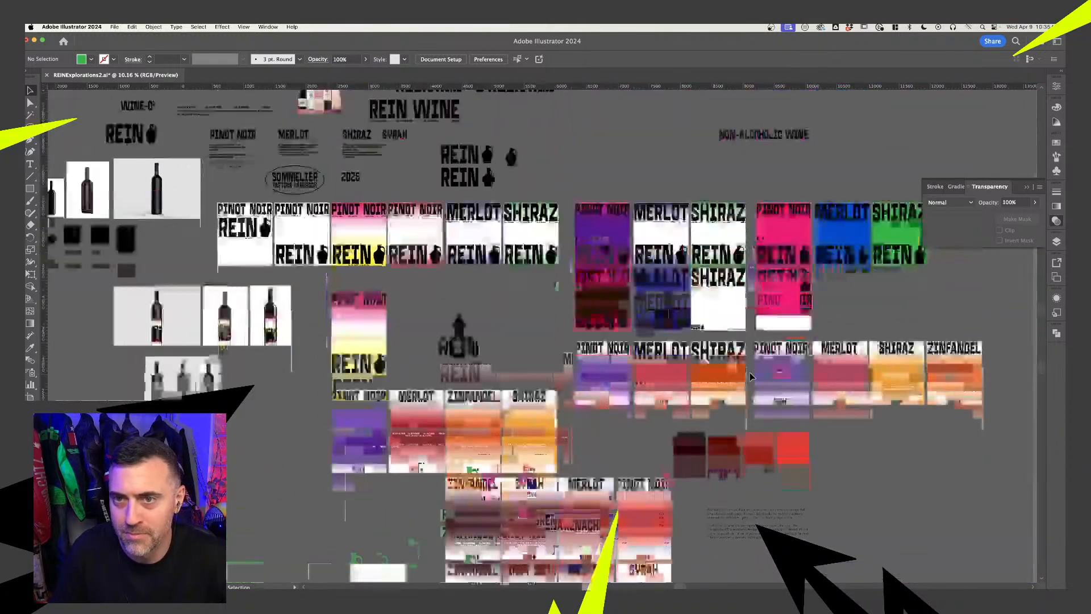
scroll(749, 372, up, 3)
scroll(746, 366, down, 2)
scroll(743, 361, up, 5)
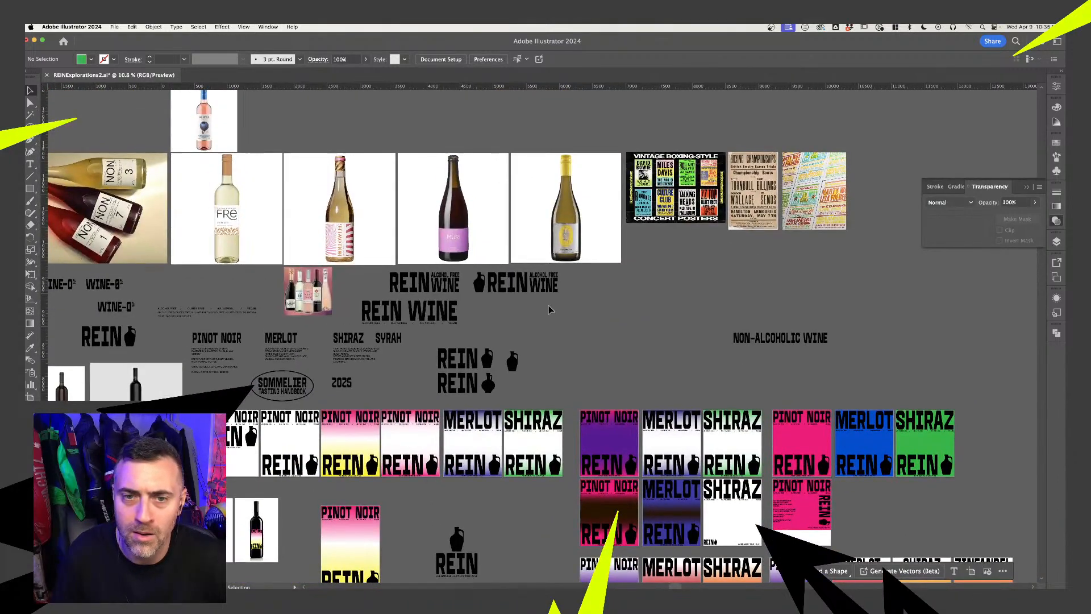
scroll(738, 357, down, 10)
scroll(739, 357, left, 3)
scroll(450, 388, down, 8)
scroll(450, 388, left, 1)
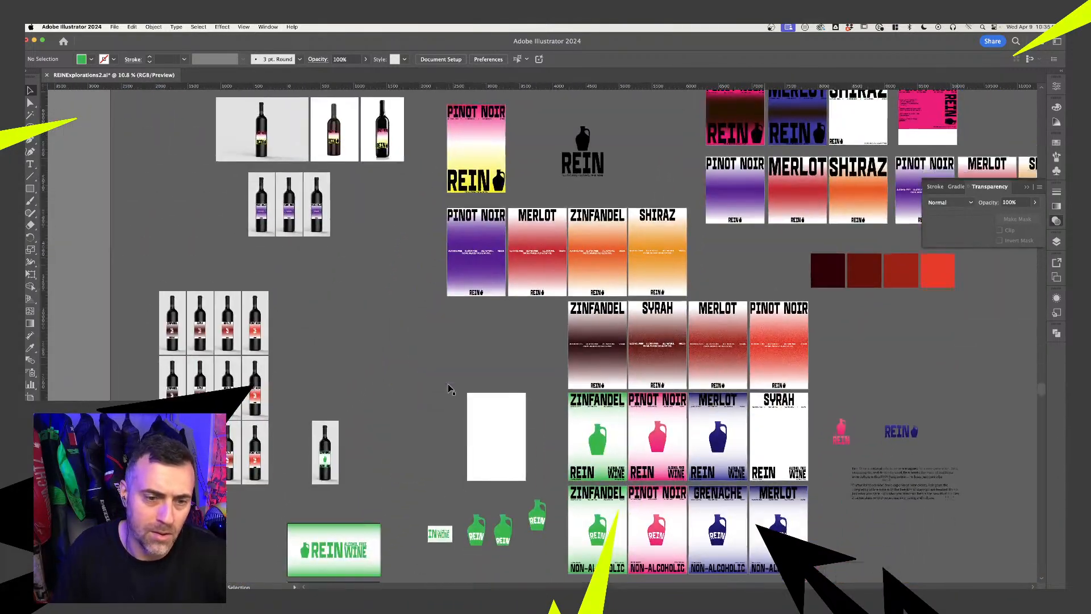
scroll(391, 453, up, 1)
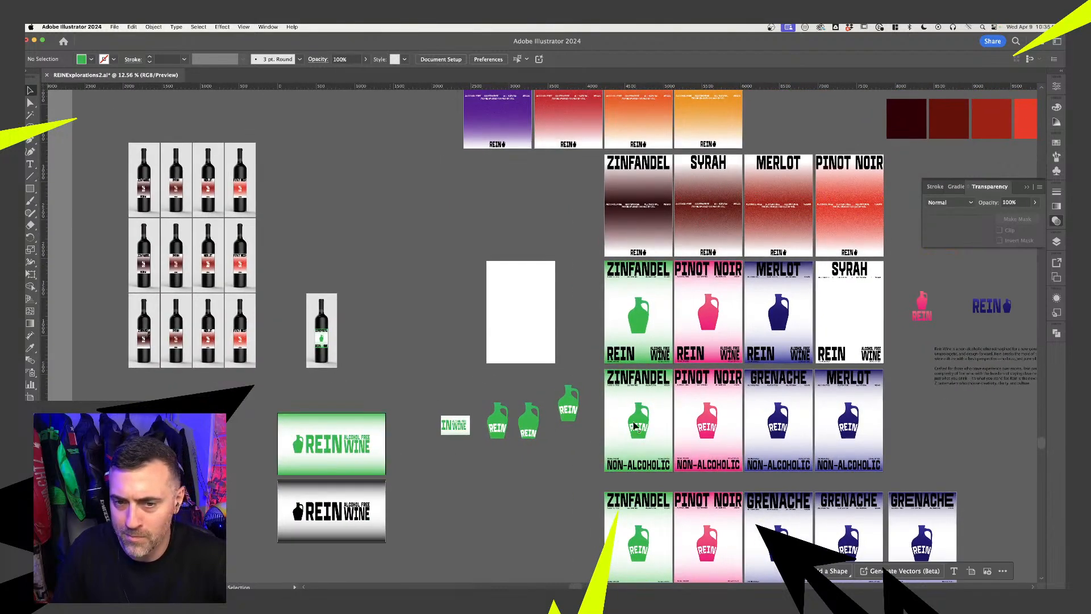
Duplicate the green REIN jug from the lowest Zinfandel label onto the empty canvas beside it and copy it
scroll(488, 479, right, 3)
scroll(488, 479, down, 2)
click(549, 491)
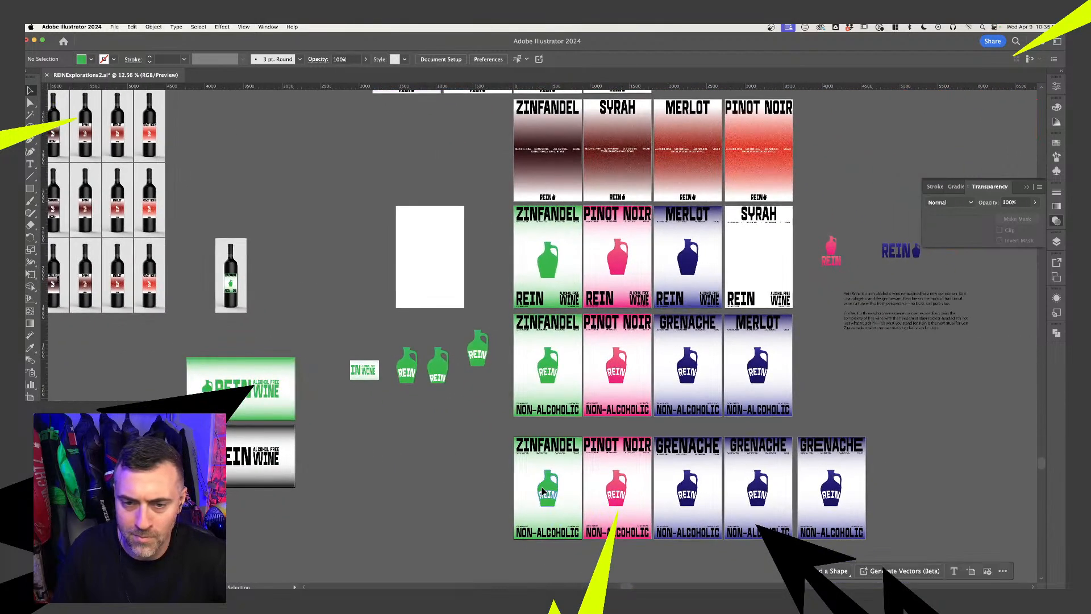
drag(551, 492, 417, 490)
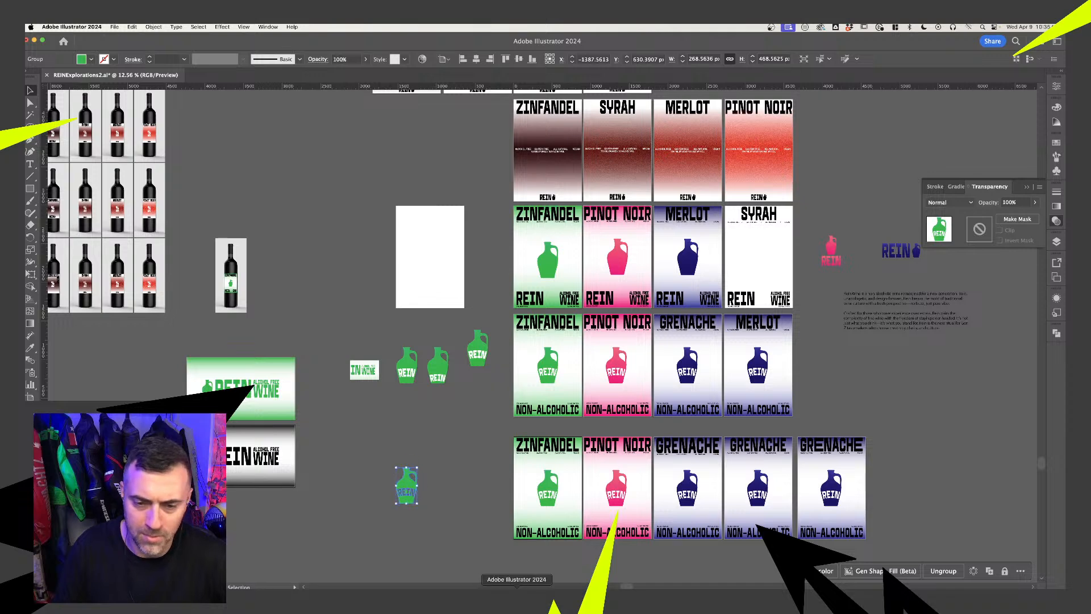
Switch to Photoshop, paste the REIN jug as a smart object centred over the gradient, and enlarge it slightly
click(532, 597)
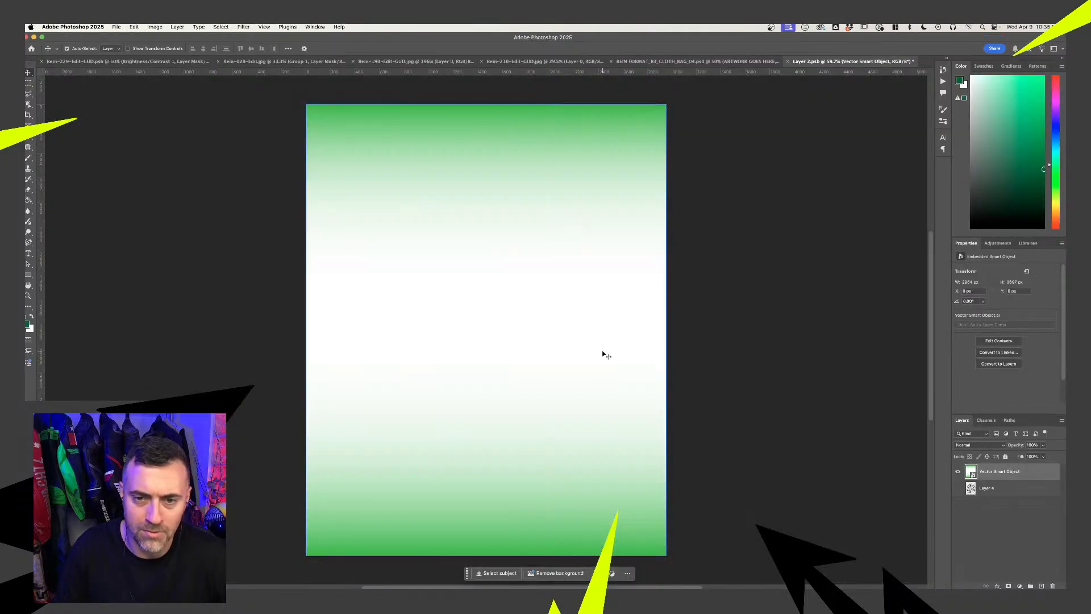
key(super+v)
click(585, 283)
mouse_move(554, 211)
mouse_down()
mouse_move(577, 183)
mouse_move(559, 203)
mouse_up()
key(Return)
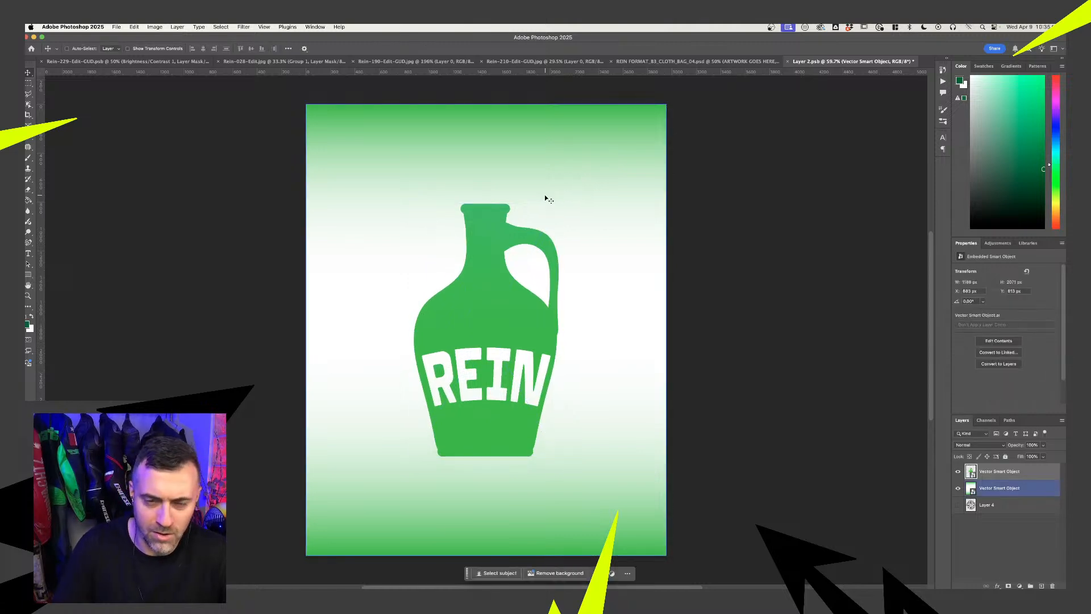
Save the artwork to update the cloth bag mockup, and hide the mockup's SEAT COLOUR layer while checking Layer 1's effect
key(super+s)
click(641, 62)
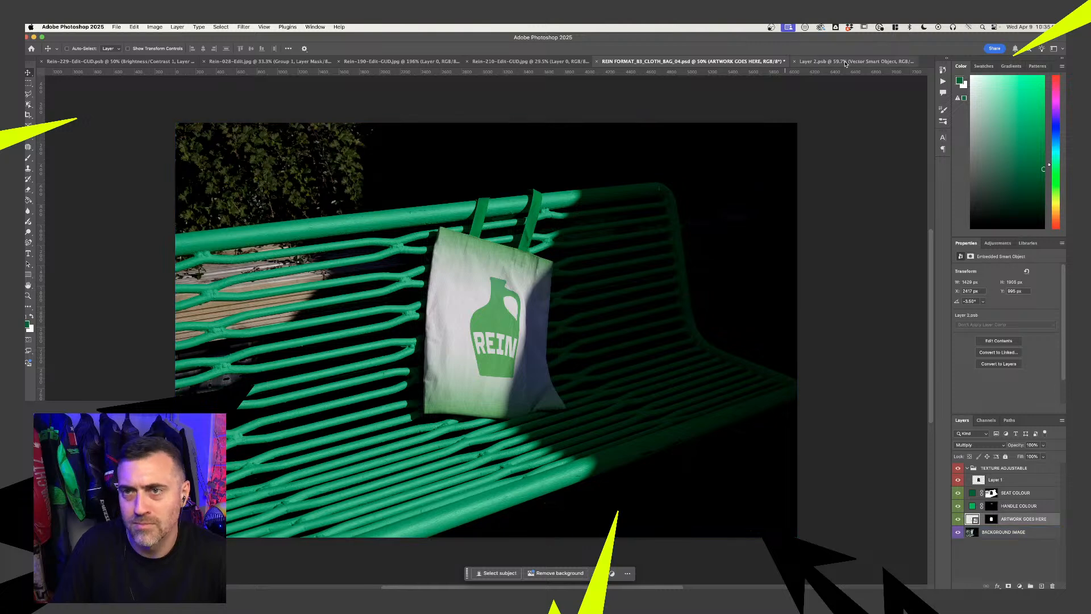
click(959, 494)
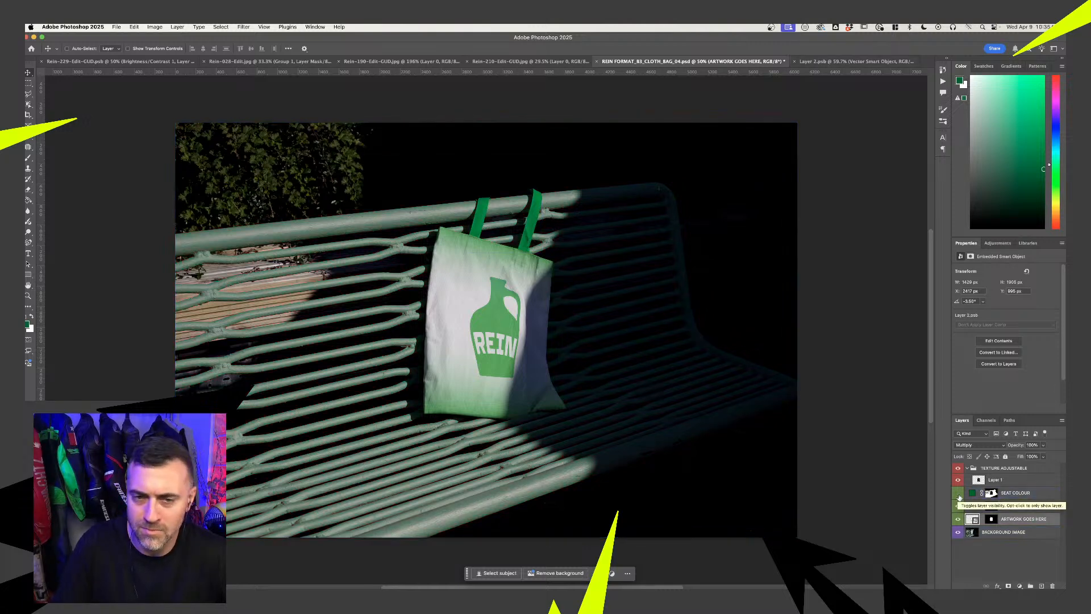
click(958, 480)
click(958, 481)
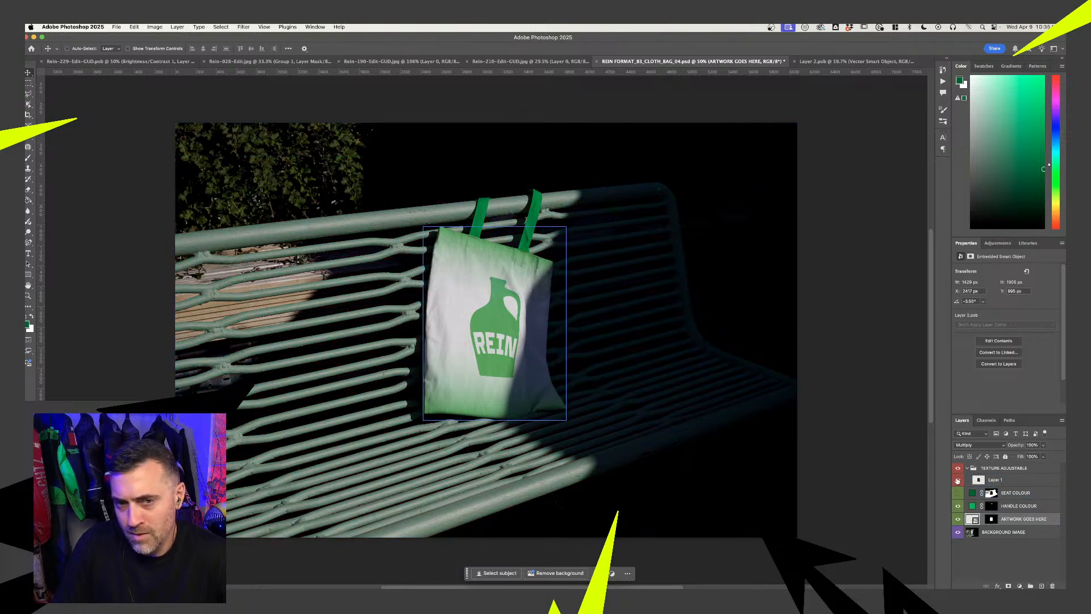
Compare the cloth bag with and without Layer 1 of the TEXTURE ADJUSTABLE group, leaving that layer hidden
click(958, 480)
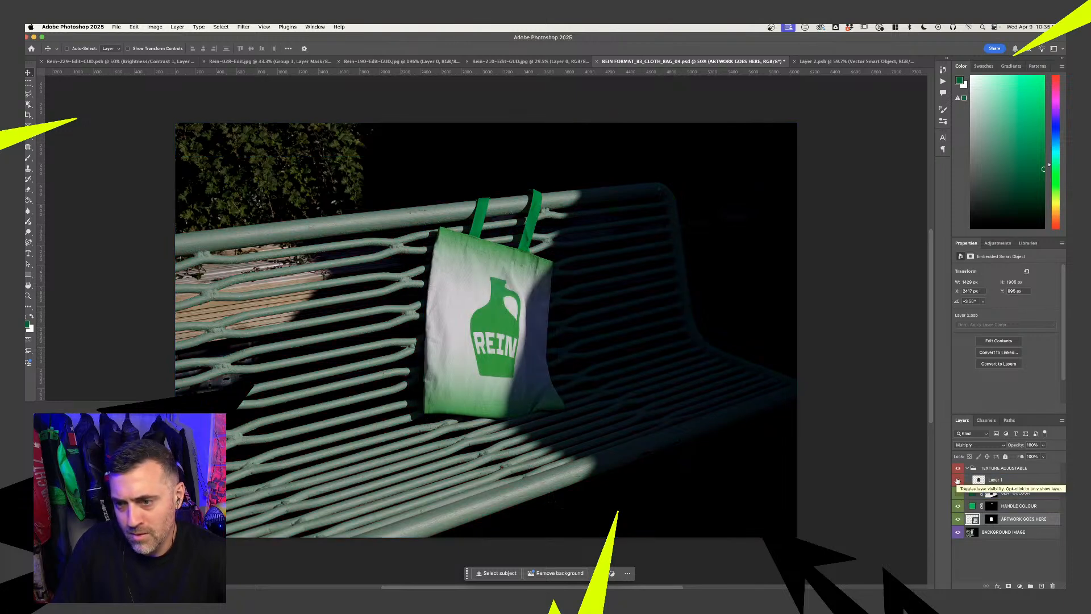
click(958, 481)
click(958, 481)
click(958, 481)
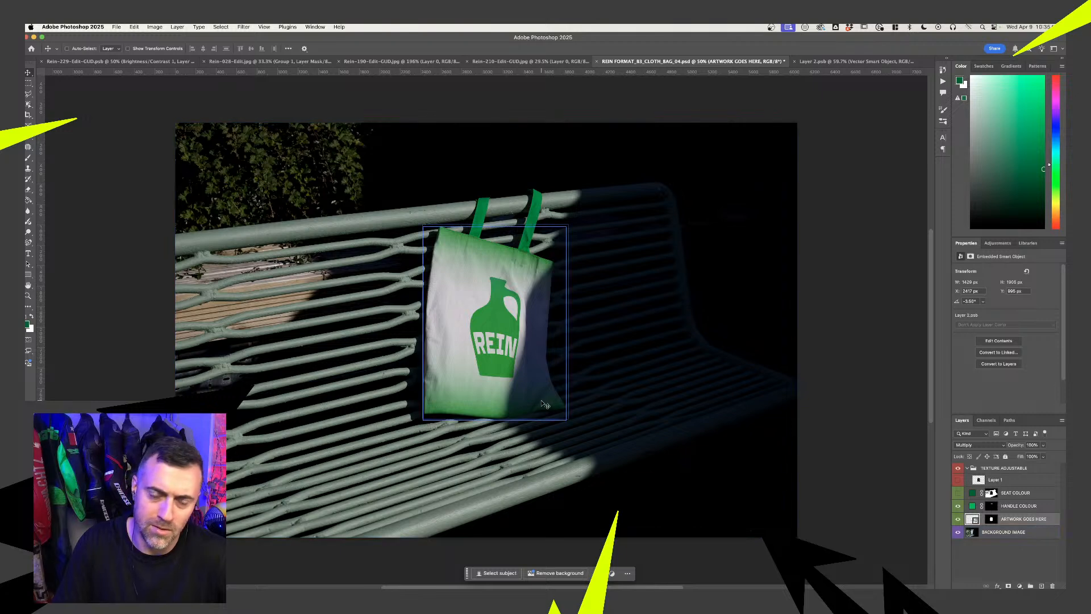
click(958, 481)
Add a Curves adjustment layer above the TEXTURE ADJUSTABLE group and raise its highlights and shadows to brighten the bag photo
click(1020, 469)
click(1020, 586)
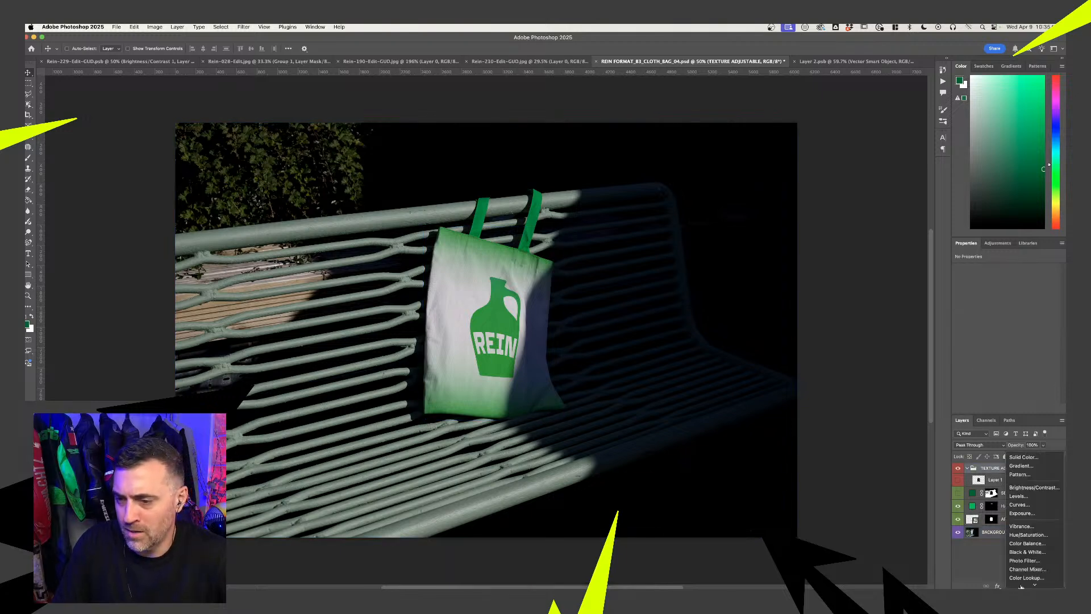
click(1025, 481)
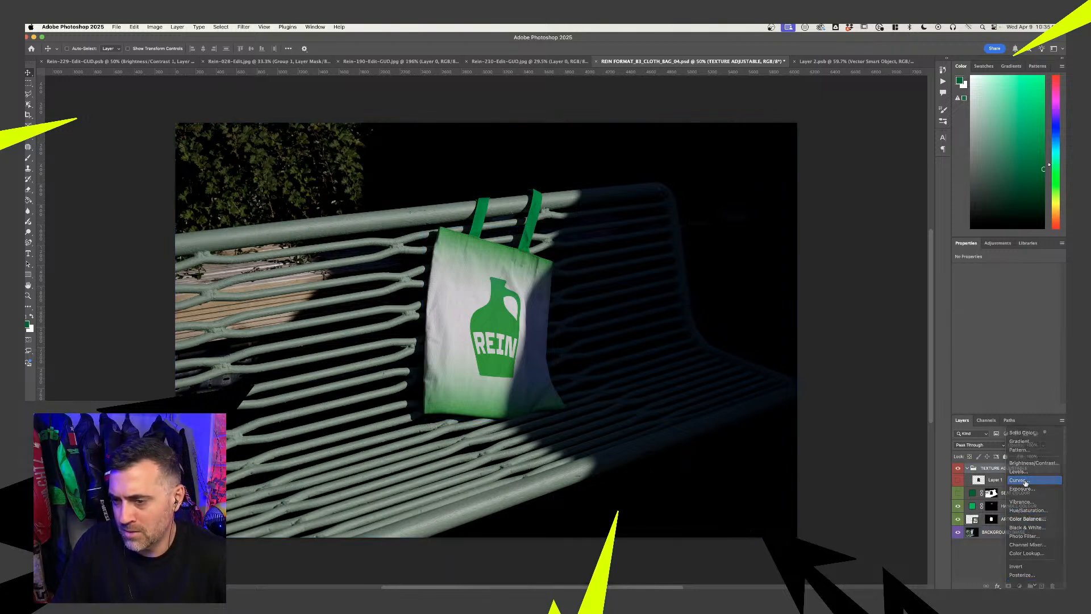
drag(980, 481, 989, 465)
click(985, 359)
drag(985, 360, 985, 361)
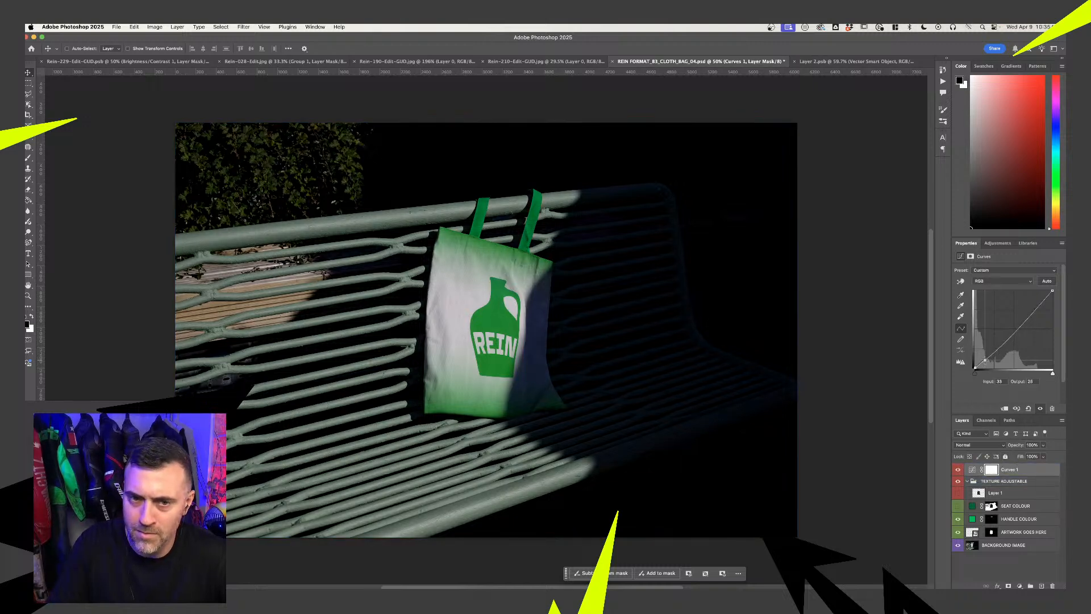
drag(1023, 320, 1021, 306)
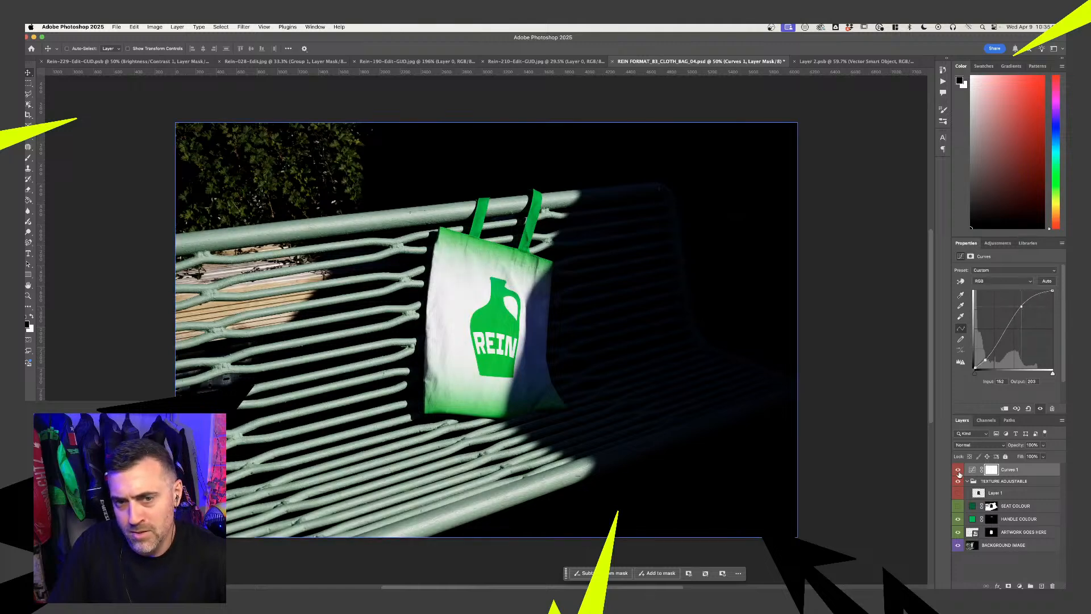
drag(985, 359, 983, 354)
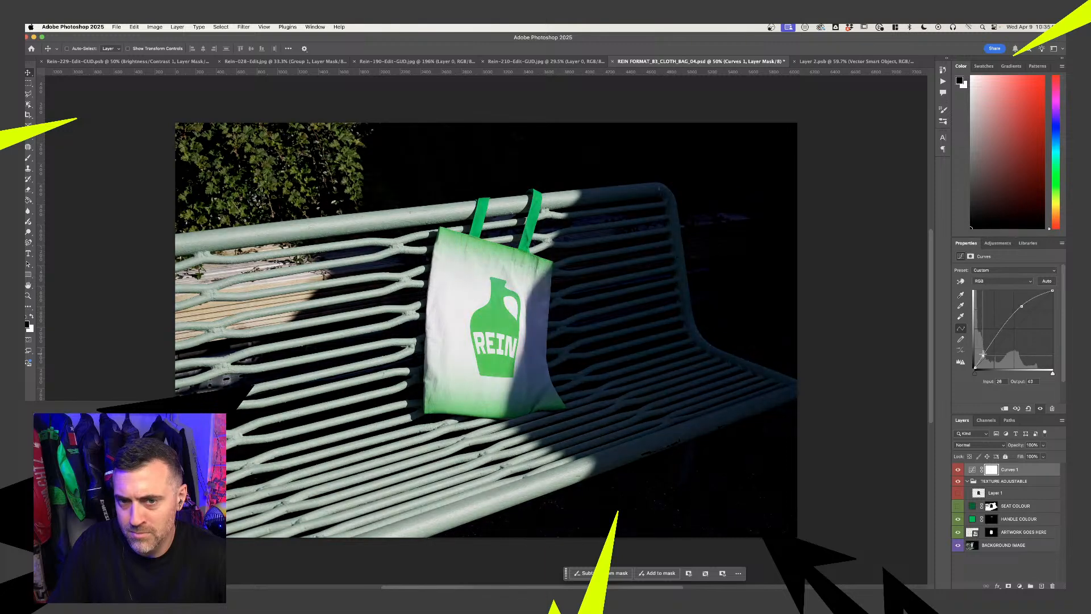
Show Layer 1 in the texture group, set its fill to about 49%, lower its opacity and switch its blend mode to Color Burn
click(958, 493)
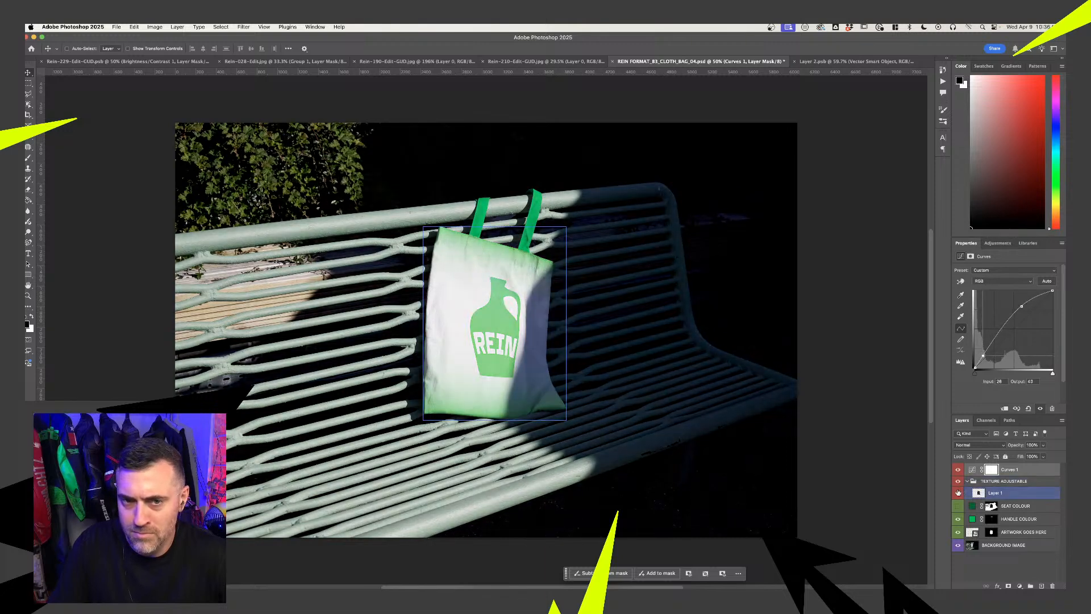
click(979, 493)
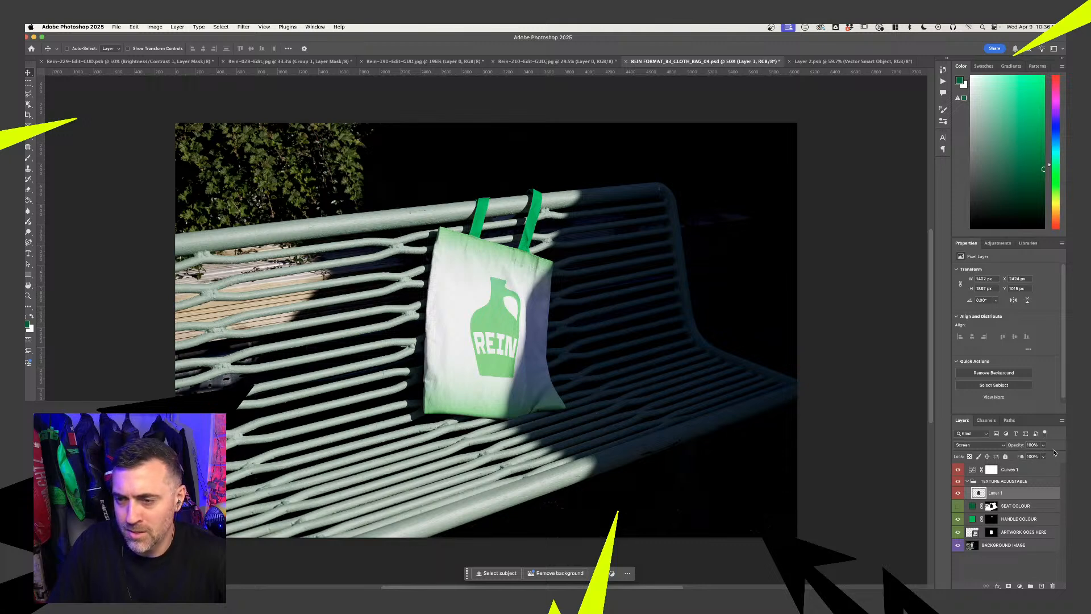
click(1043, 459)
drag(1044, 467, 1025, 468)
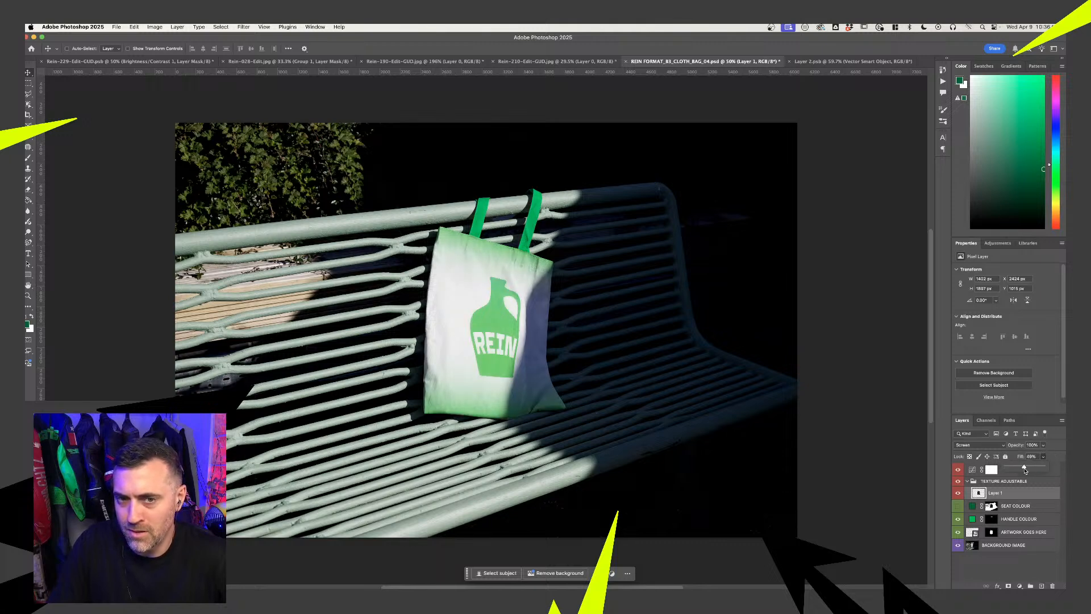
click(1044, 445)
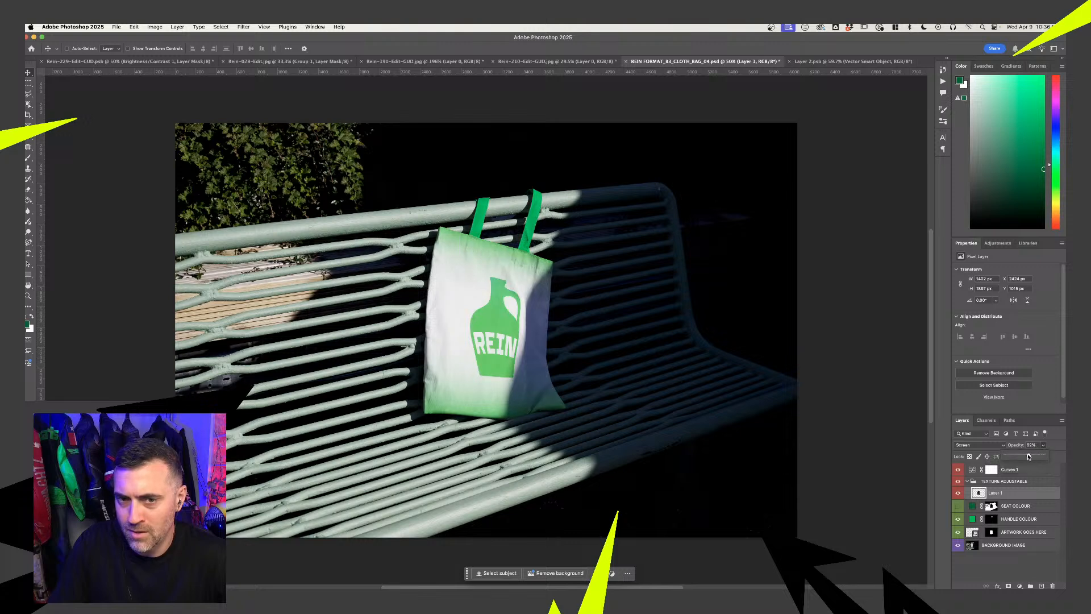
click(970, 446)
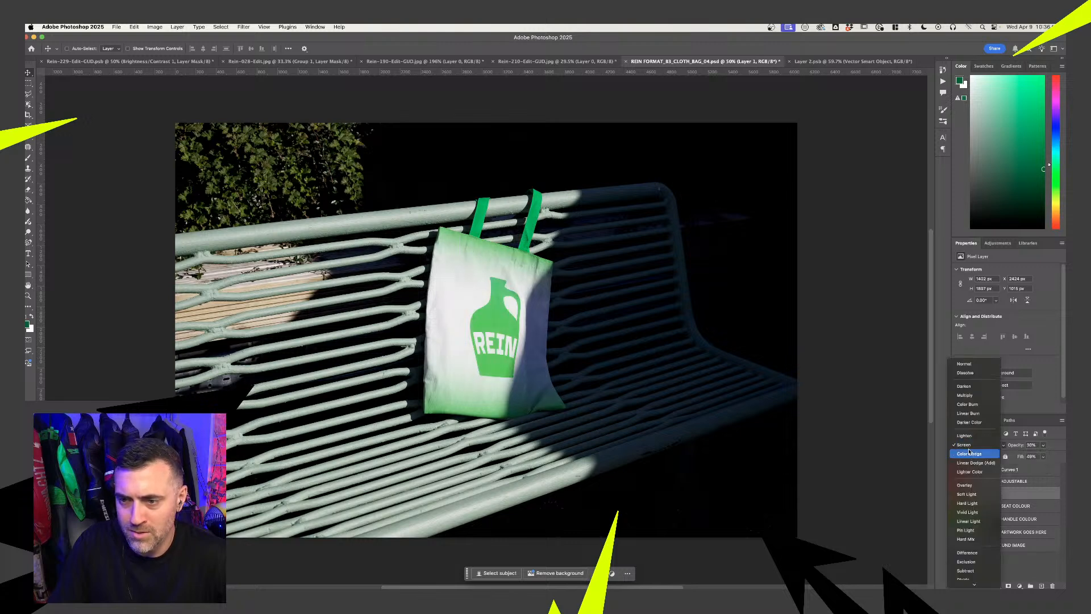
click(972, 404)
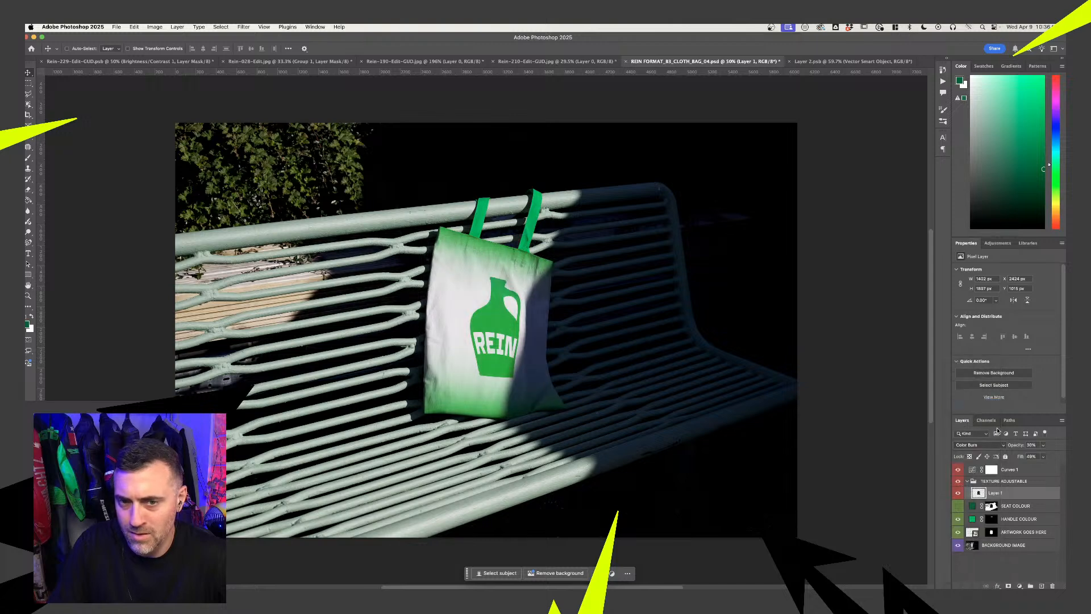
Shrink the REIN jug around its centre to about 68% scale in the bag artwork, save it and check the mockup
click(834, 61)
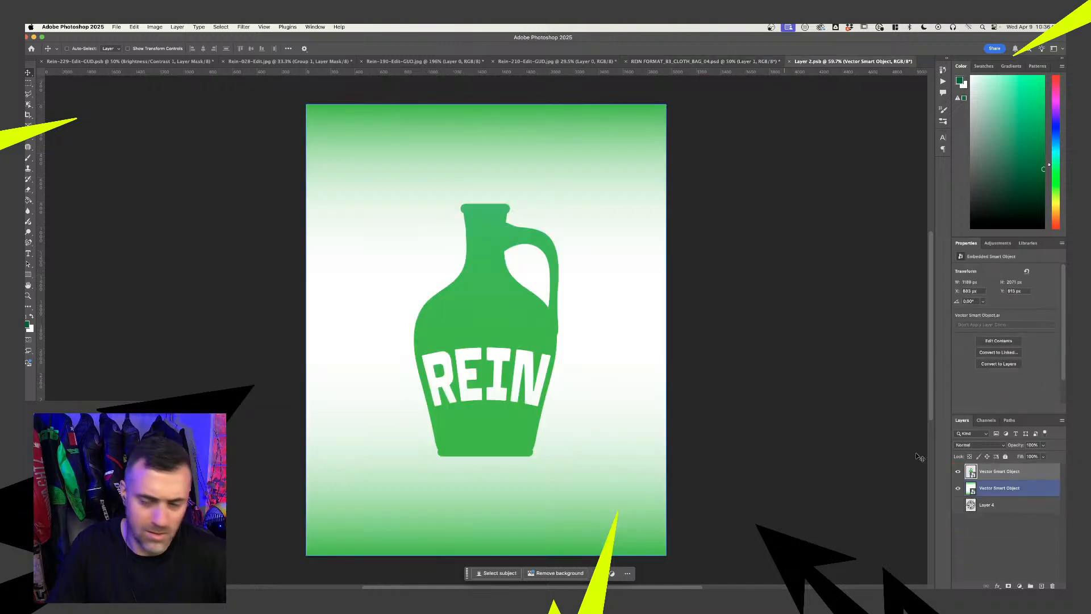
click(1010, 480)
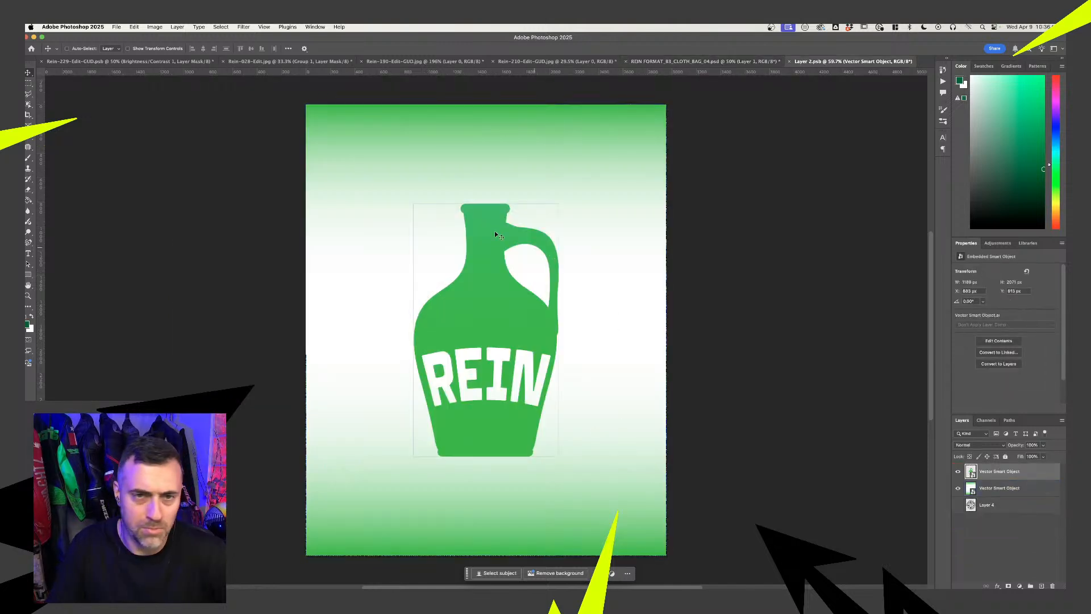
key(ctrl+t)
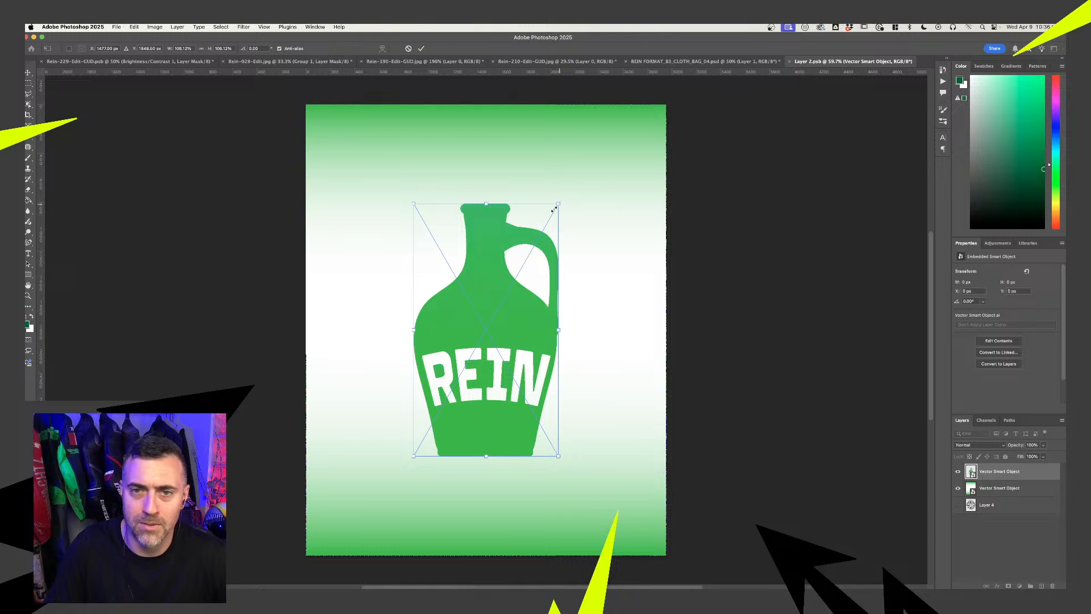
drag(555, 205, 514, 238)
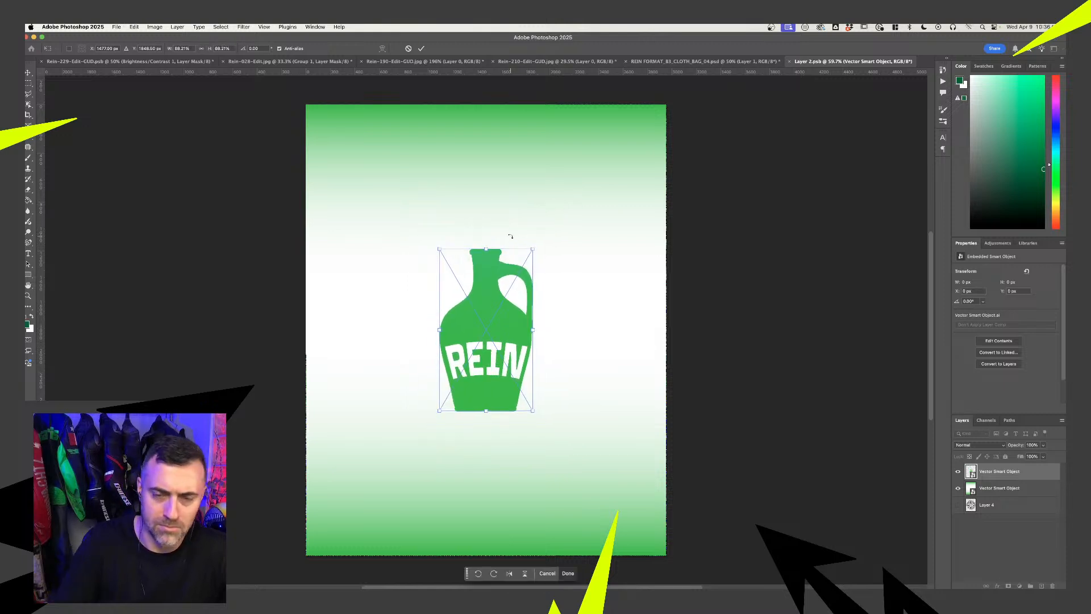
key(Return)
key(ctrl+s)
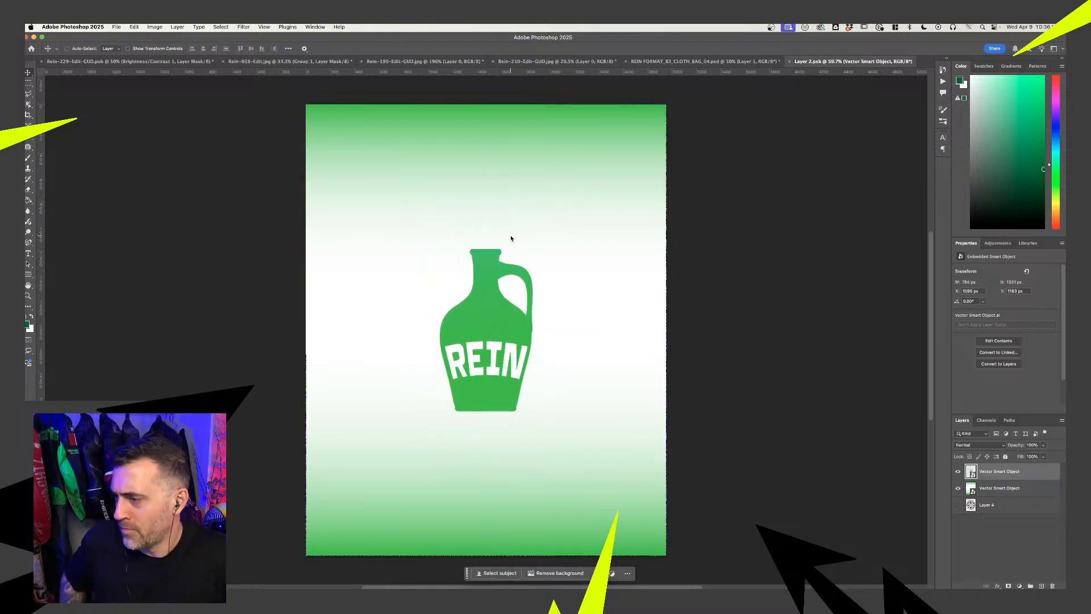
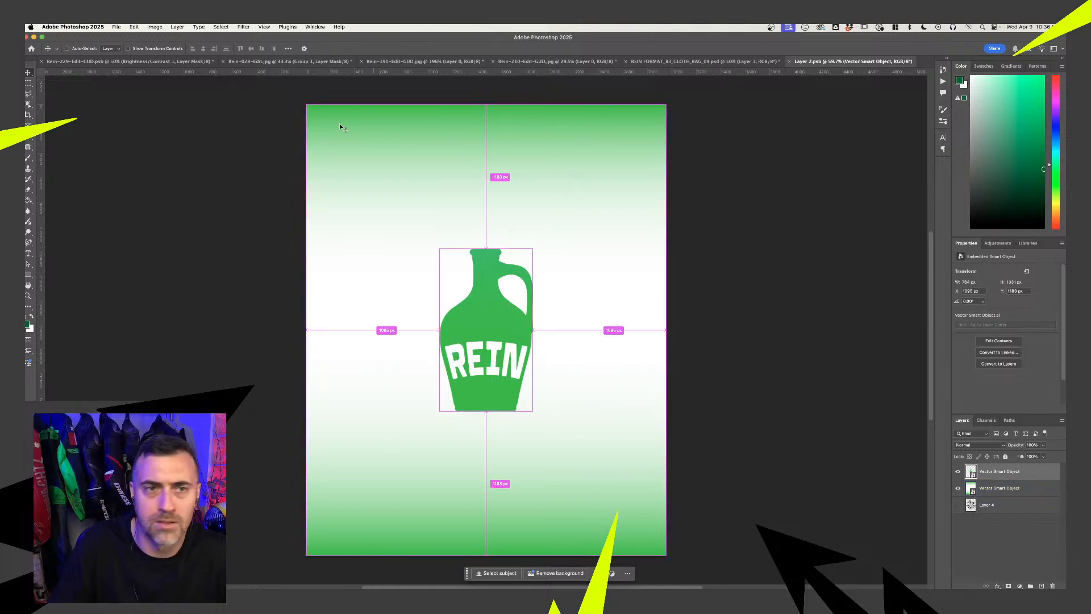
click(128, 61)
click(760, 62)
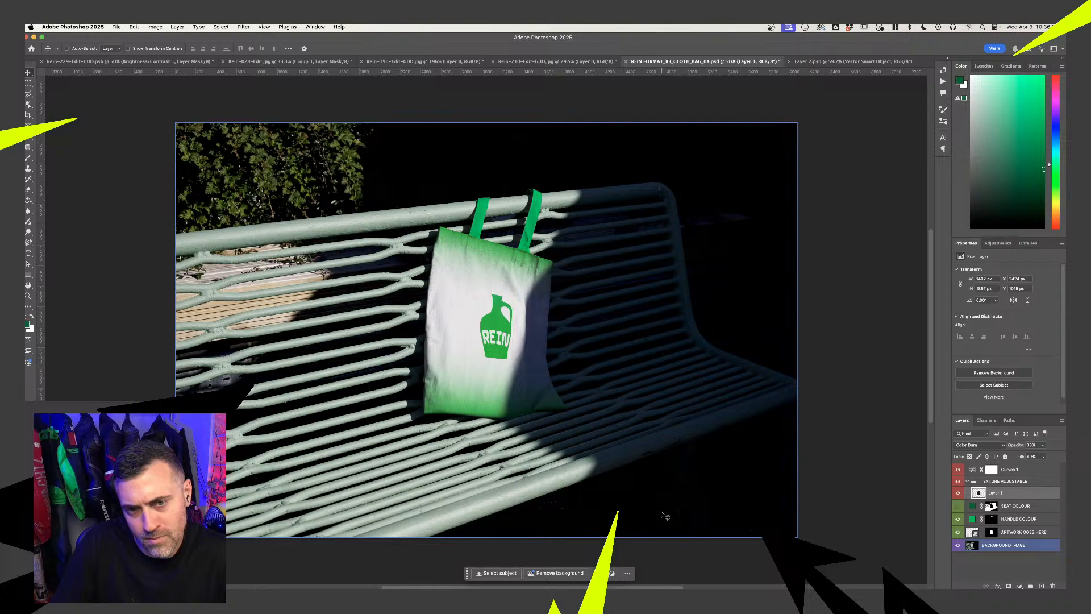
Enlarge the REIN jug slightly around its centre to about 922 px wide, save the artwork and return to the mockup
click(847, 61)
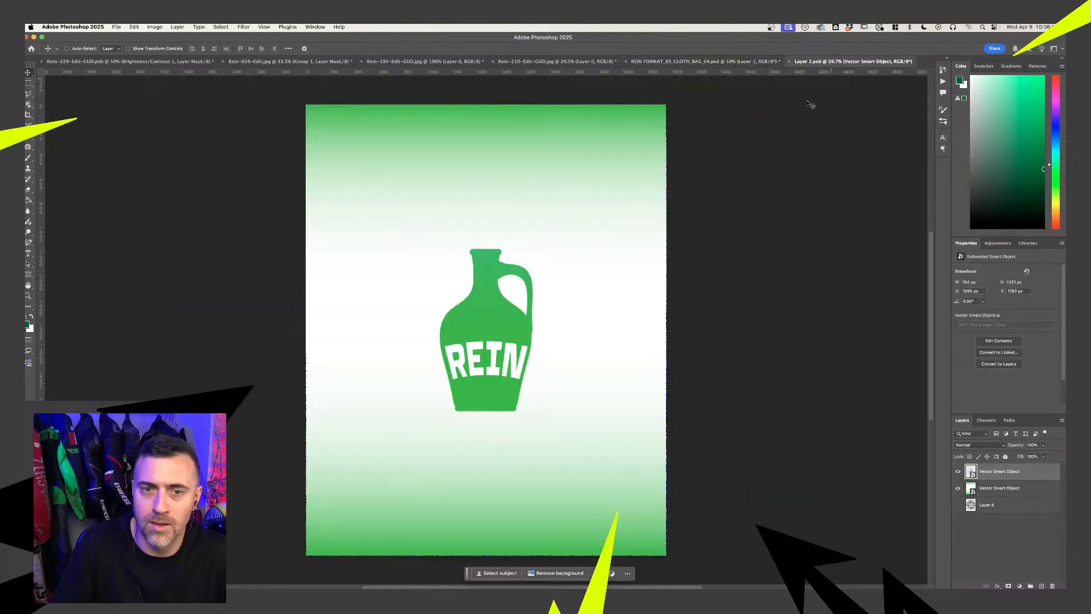
key(super+t)
mouse_move(532, 249)
mouse_down()
mouse_move(549, 228)
mouse_move(542, 232)
mouse_up()
key(Return)
key(super+t)
key(Return)
key(super+s)
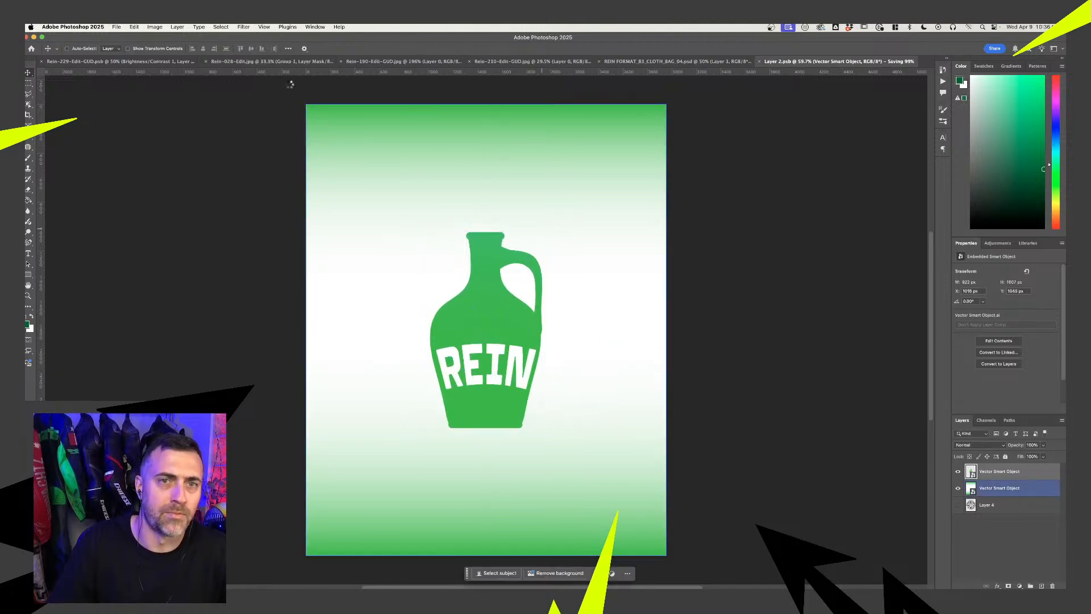
click(705, 60)
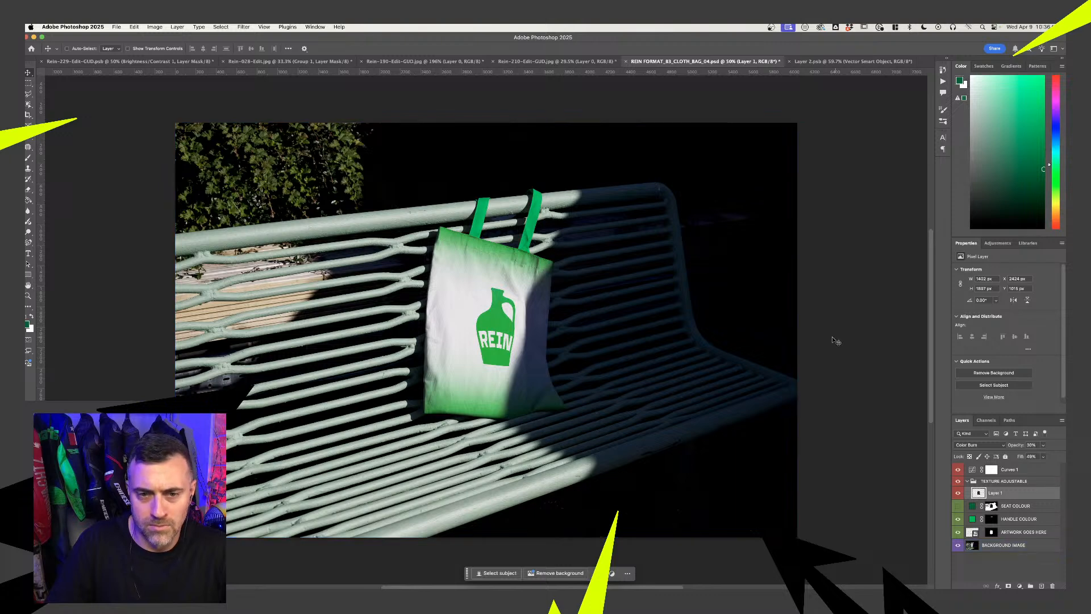
click(117, 27)
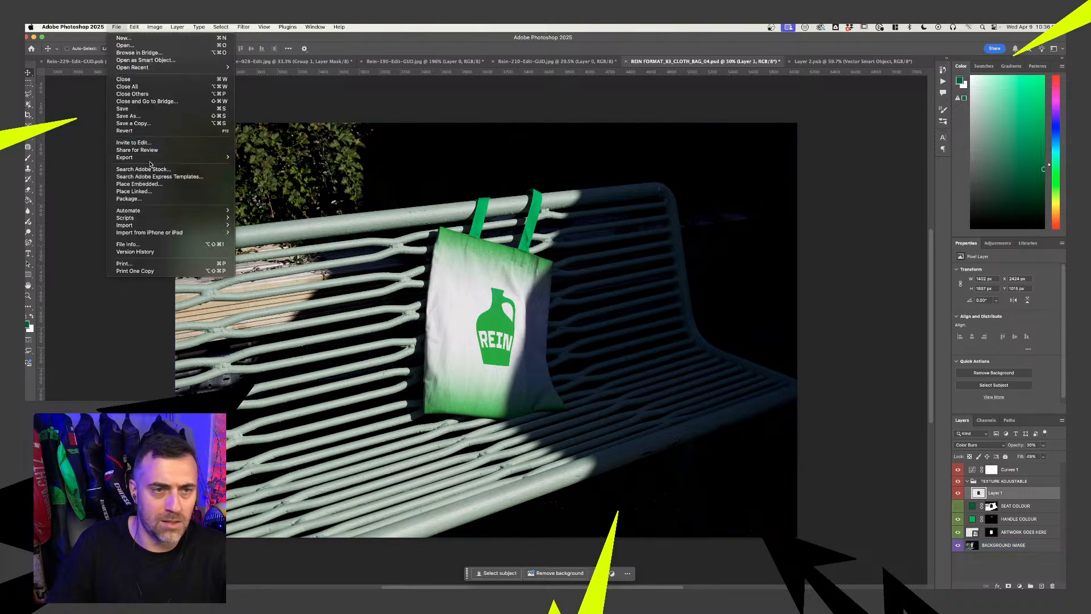
mouse_move(150, 157)
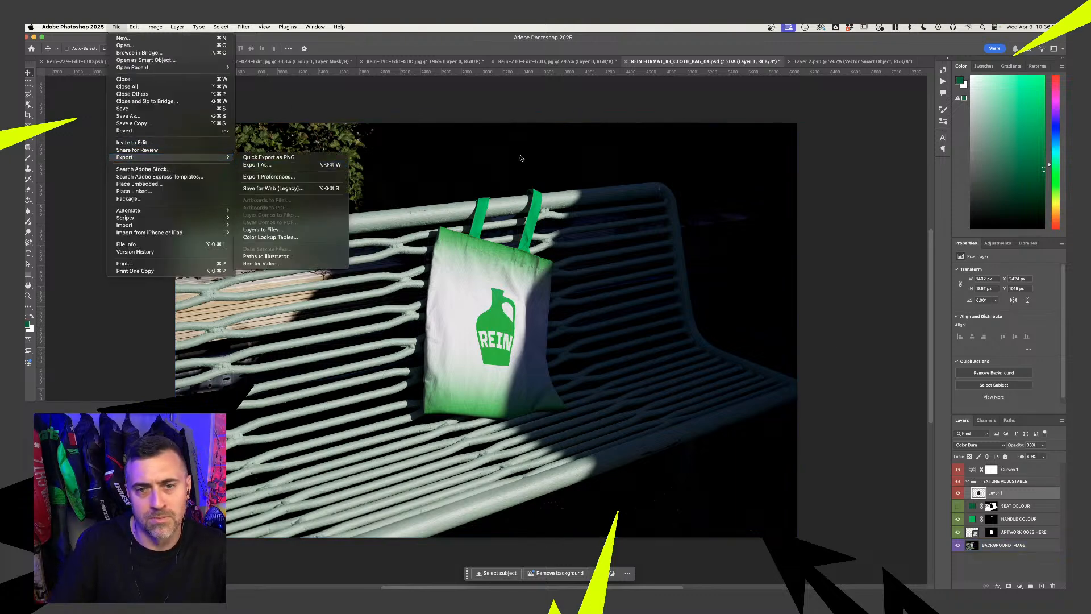
click(544, 161)
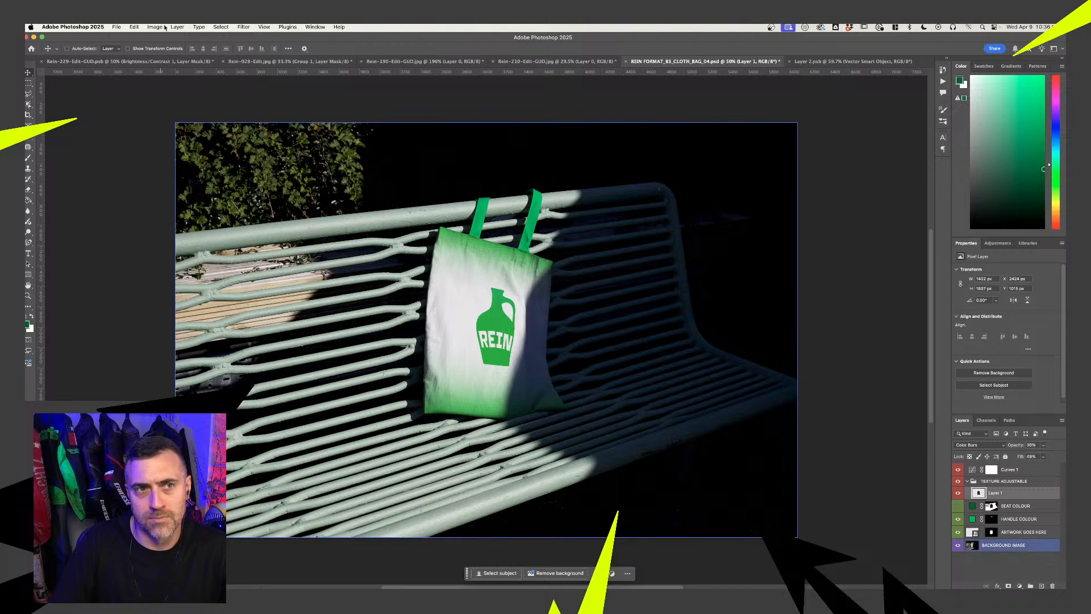
Crop the mockup to a 16:9 ratio, framing the bag and bench slightly tighter than the full photo
key(c)
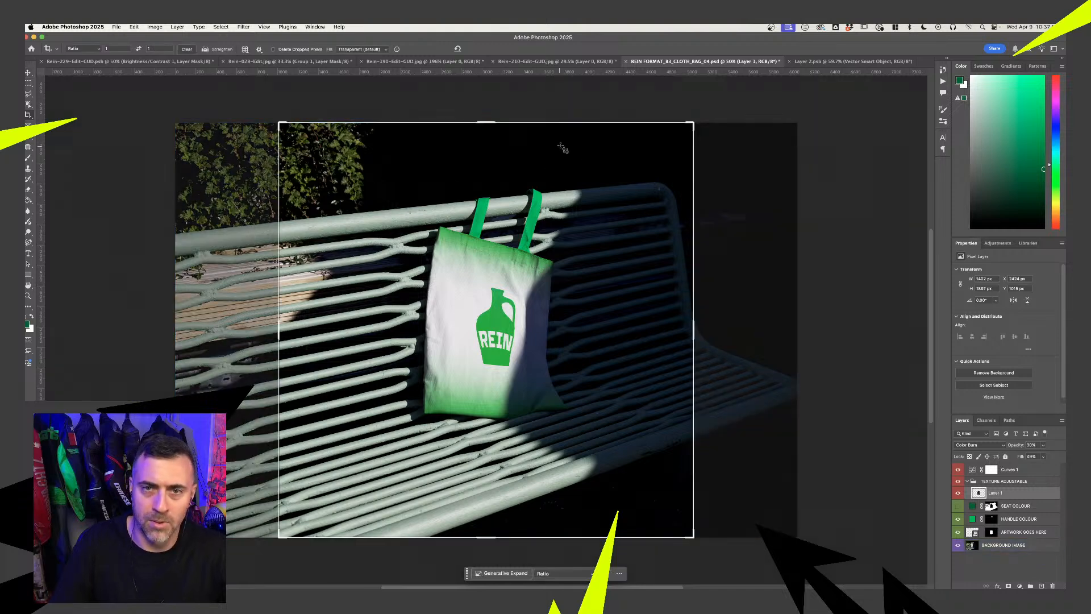
click(113, 46)
text(16)
click(161, 47)
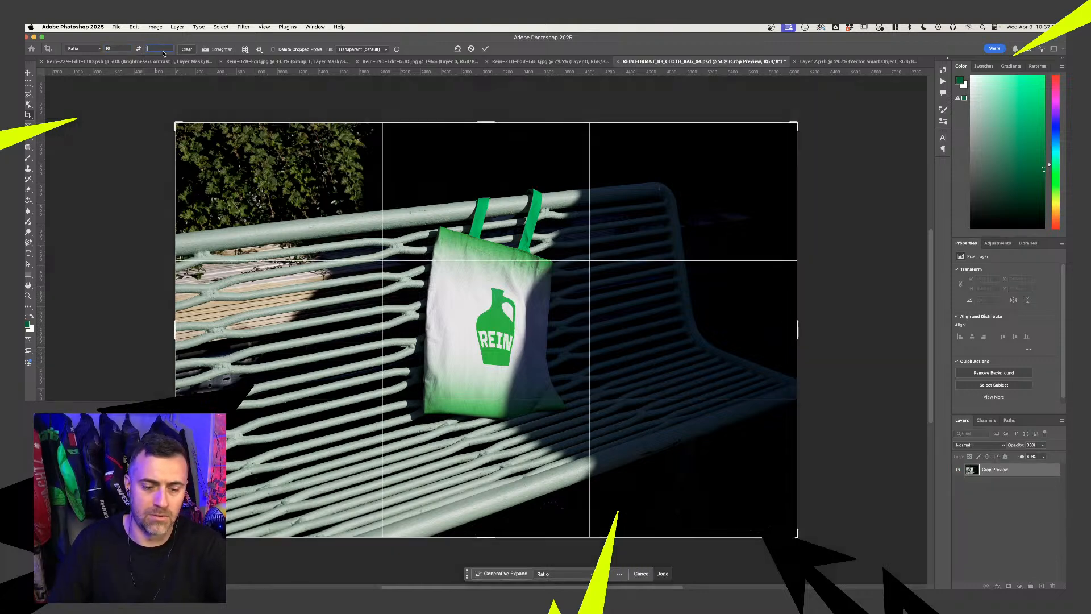
text(9)
drag(643, 279, 636, 302)
drag(796, 152, 761, 162)
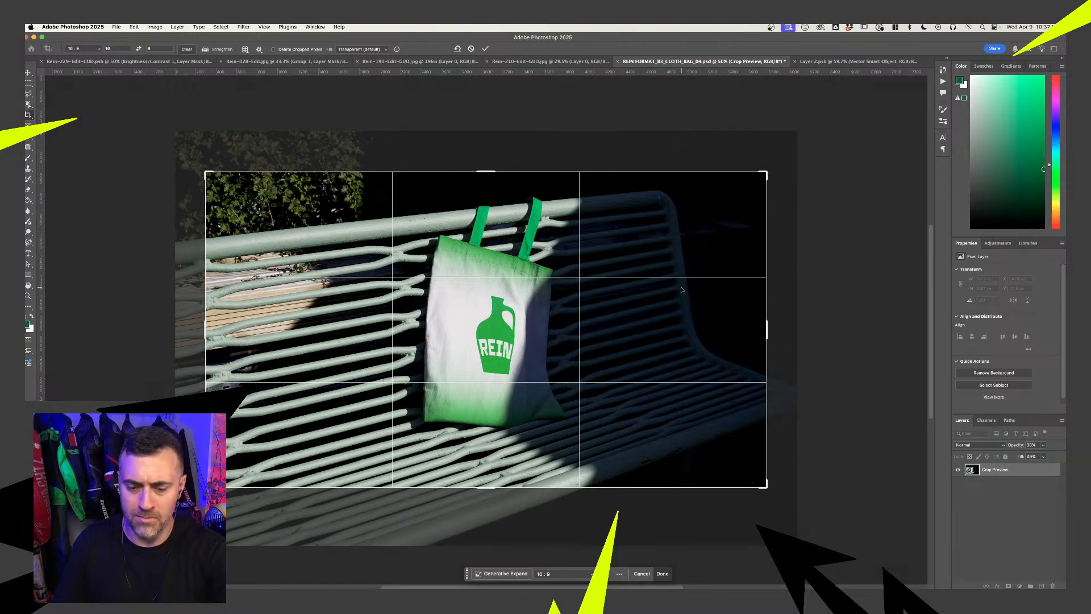
key(Return)
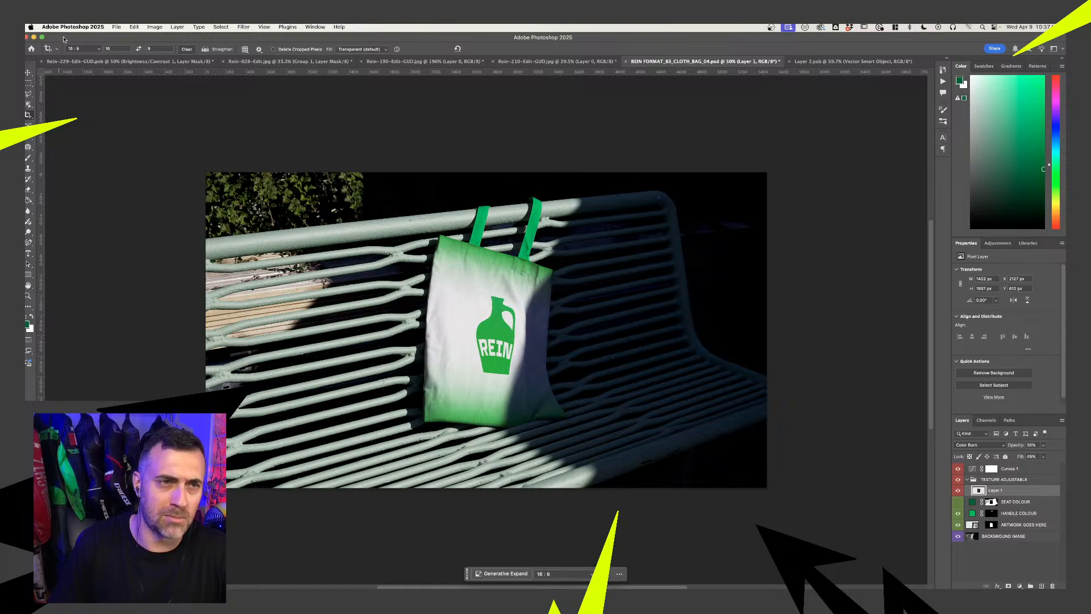
Set up a JPG export of the cloth bag mockup at 50% scale
click(116, 27)
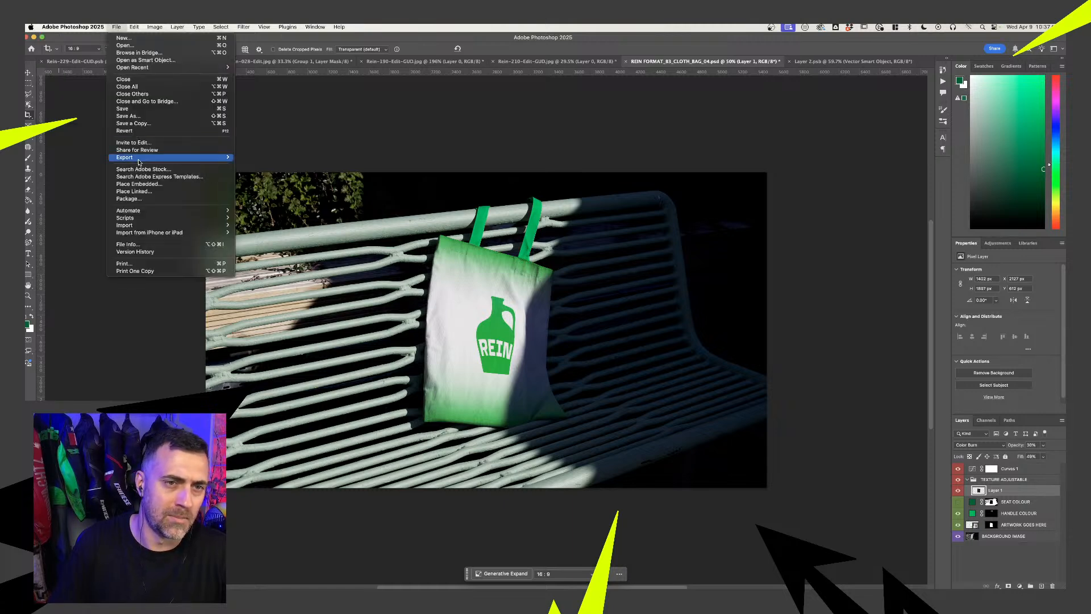
mouse_move(171, 157)
click(329, 165)
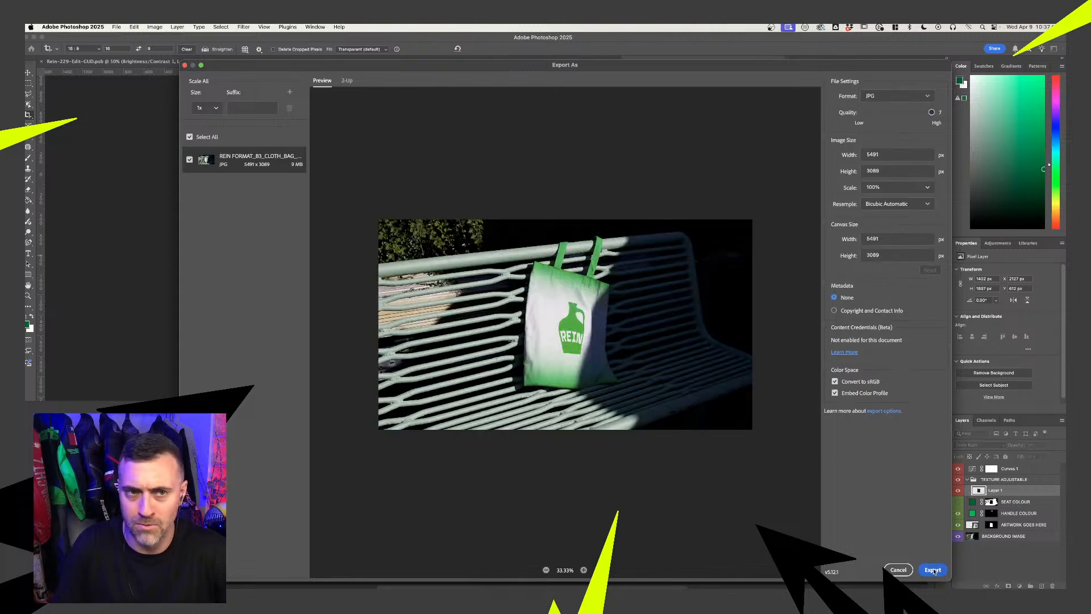
click(890, 187)
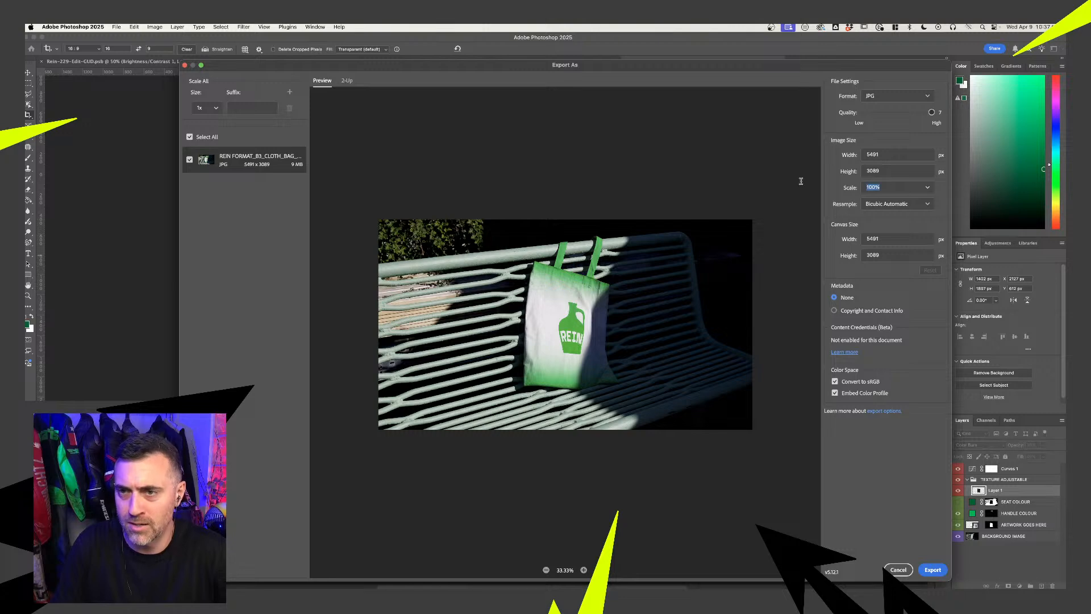
click(891, 171)
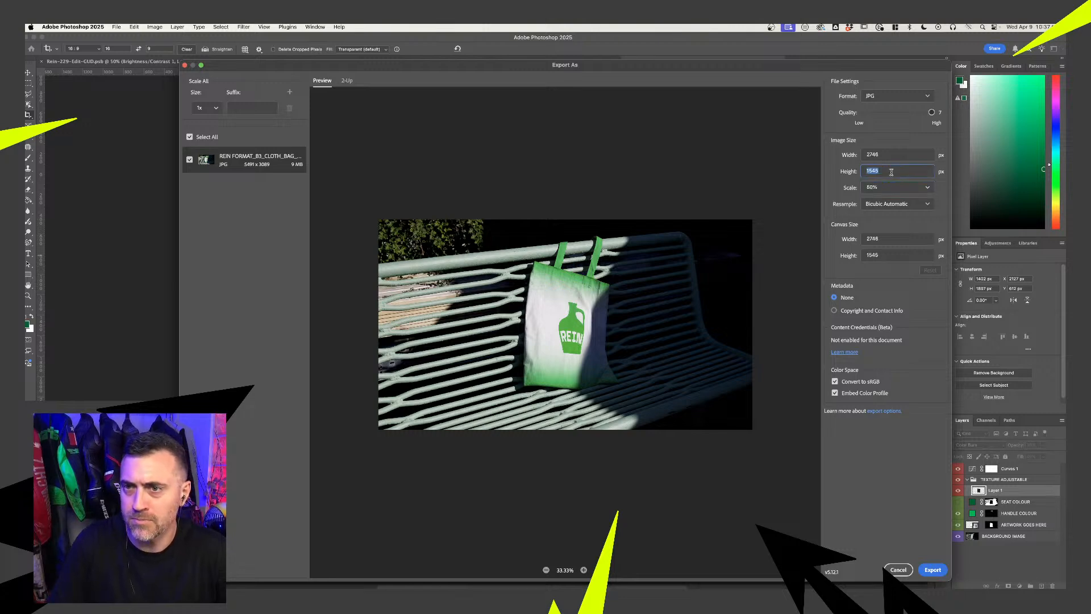
Export the mockup JPG into the REIN folder, prefixing its file name with "BE"
click(933, 570)
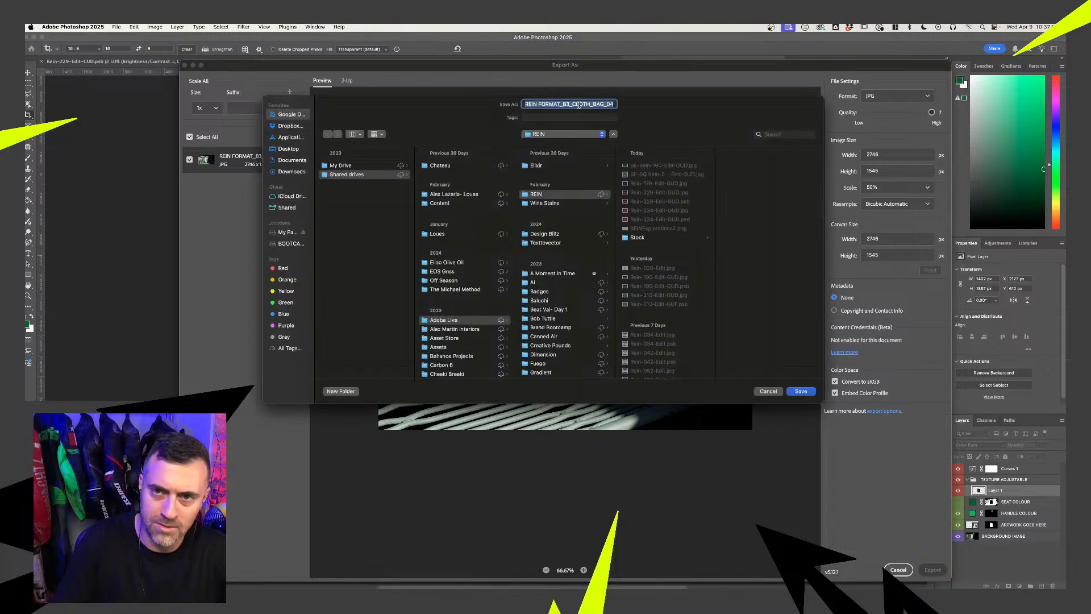
click(525, 104)
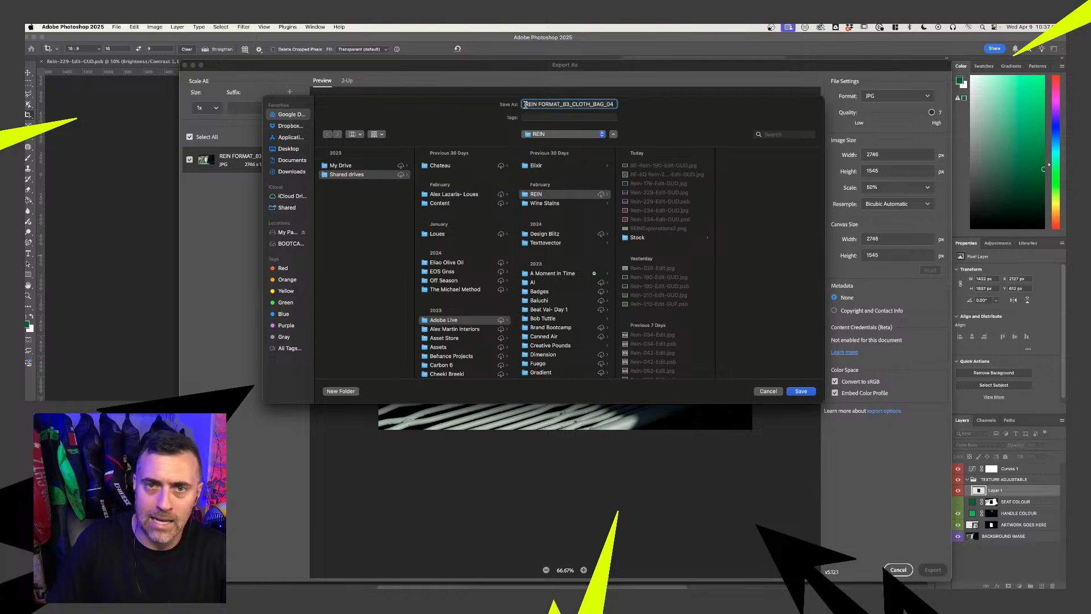
text(E)
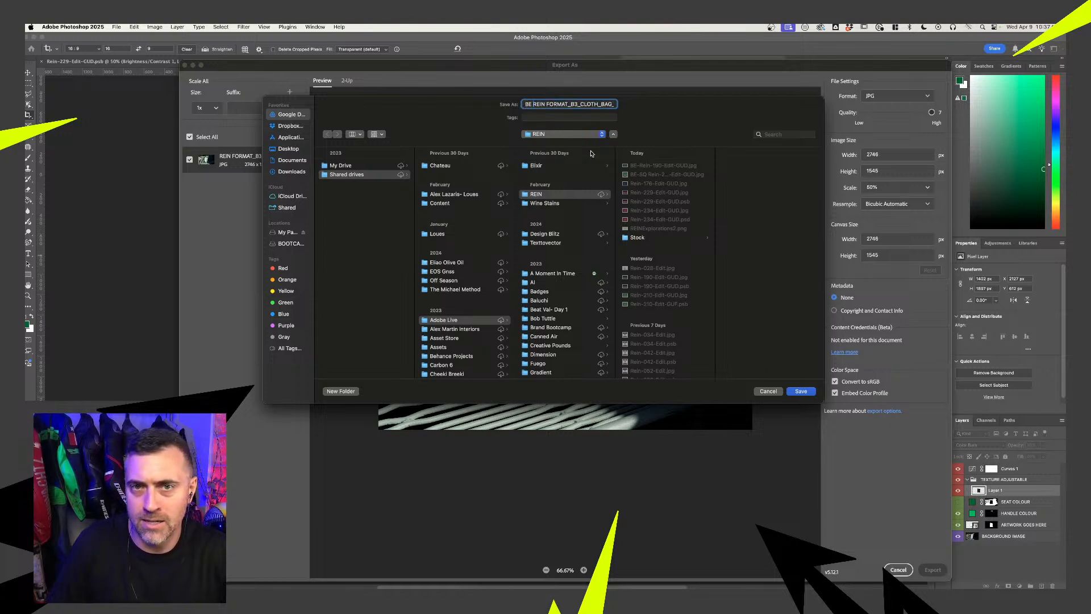
click(801, 392)
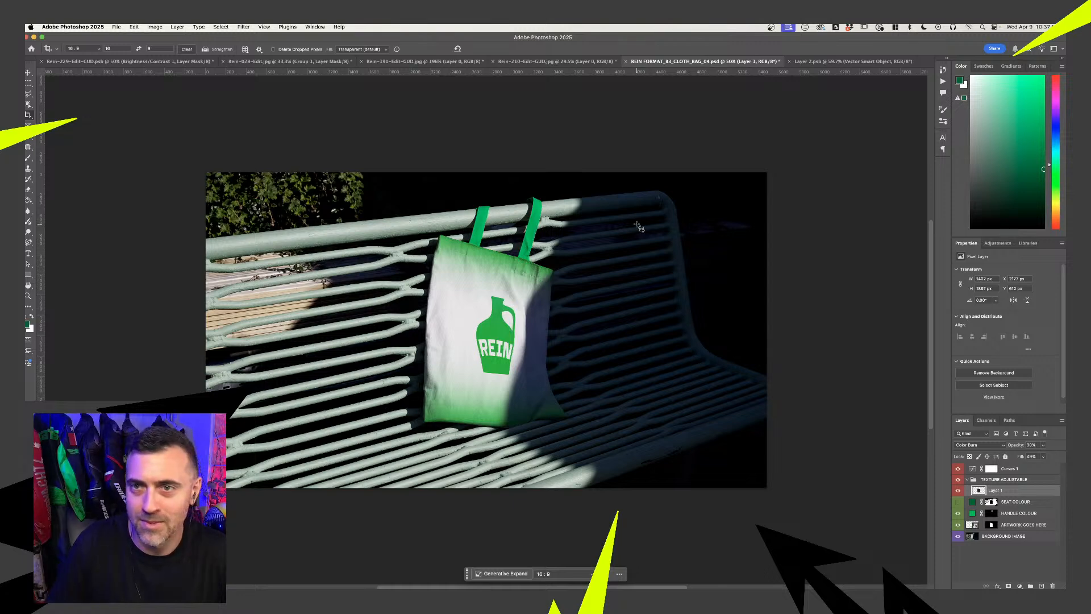
Save the mockup as REIN FORMAT_B3_CLOTH_BAG_04.psd in the Mockups folder, replacing the existing file
key(super+shift+s)
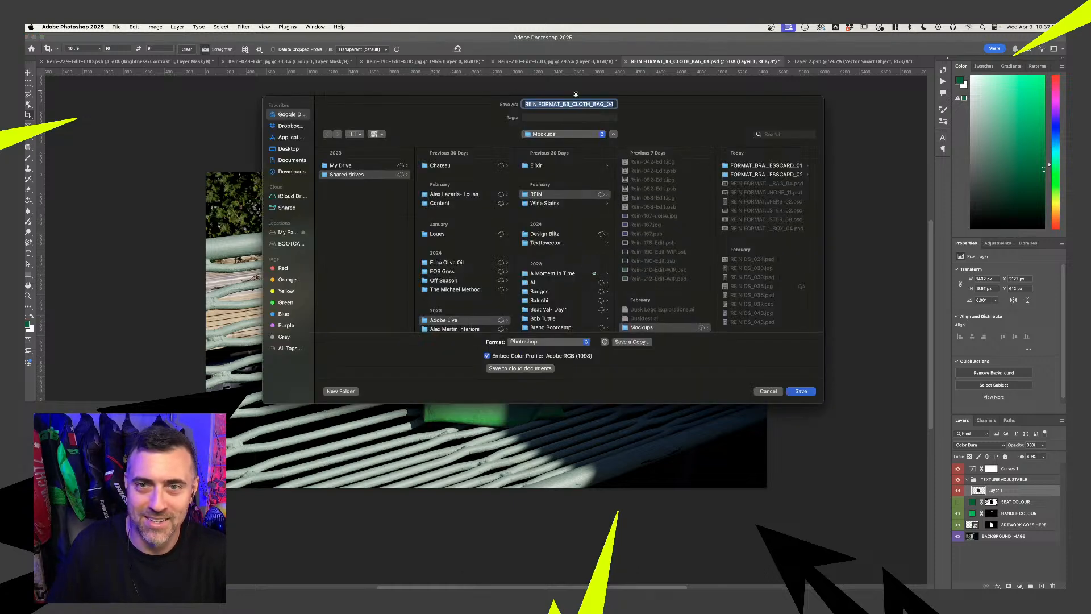
click(609, 105)
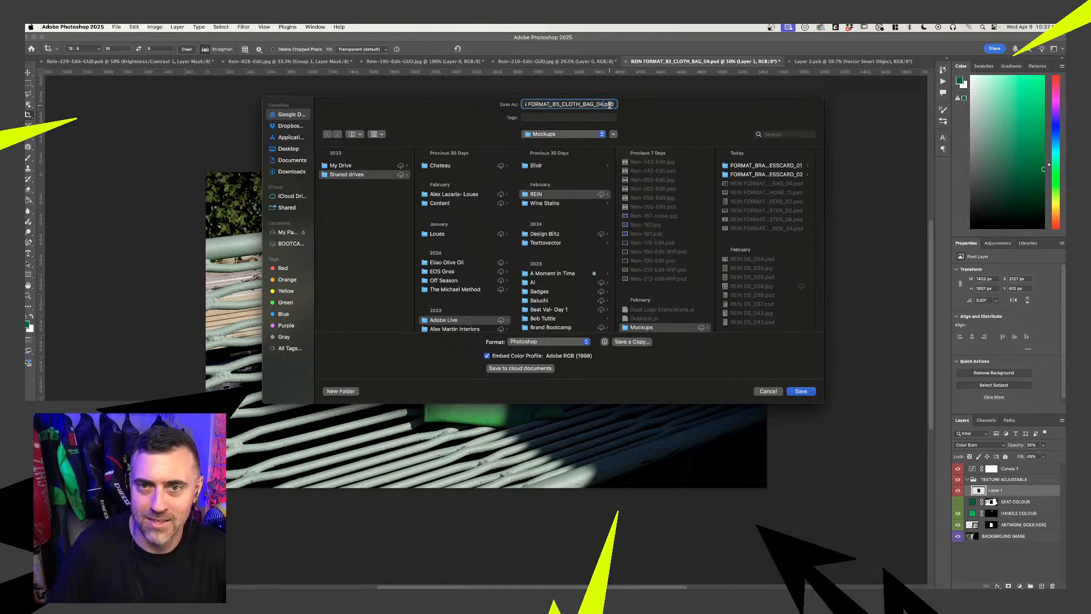
key(Return)
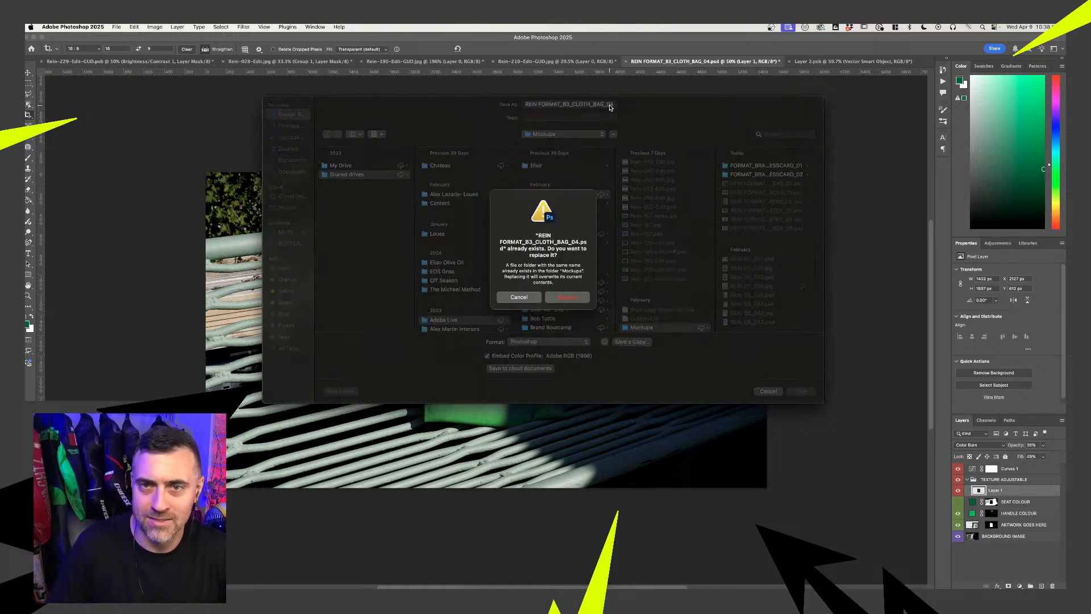
click(571, 297)
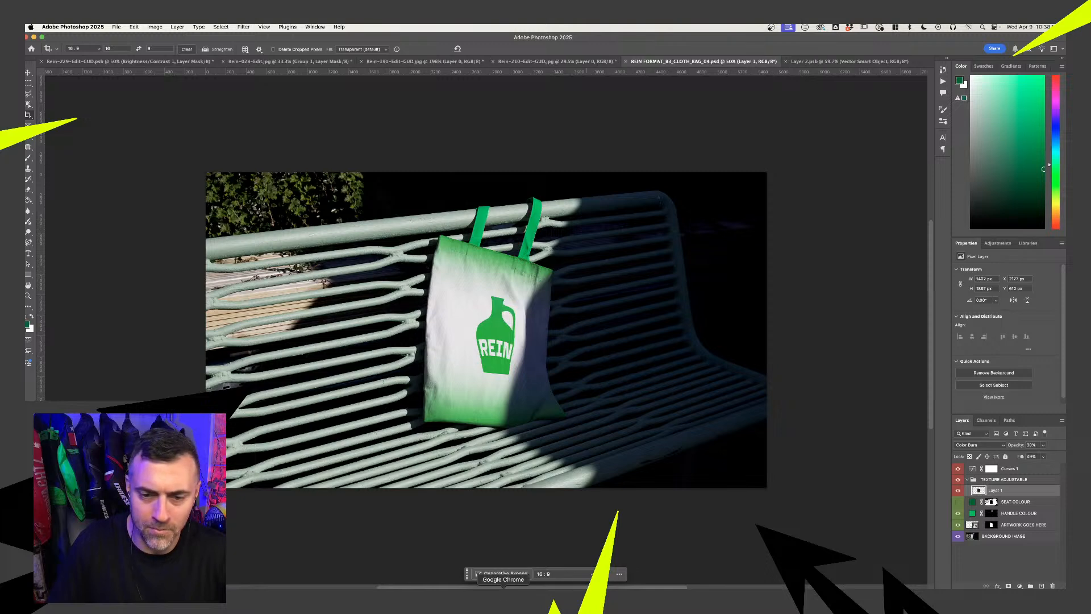
Switch to the Behance project in Chrome and insert the exported BE cloth bag JPG below the two Zinfandel bottle images
click(503, 587)
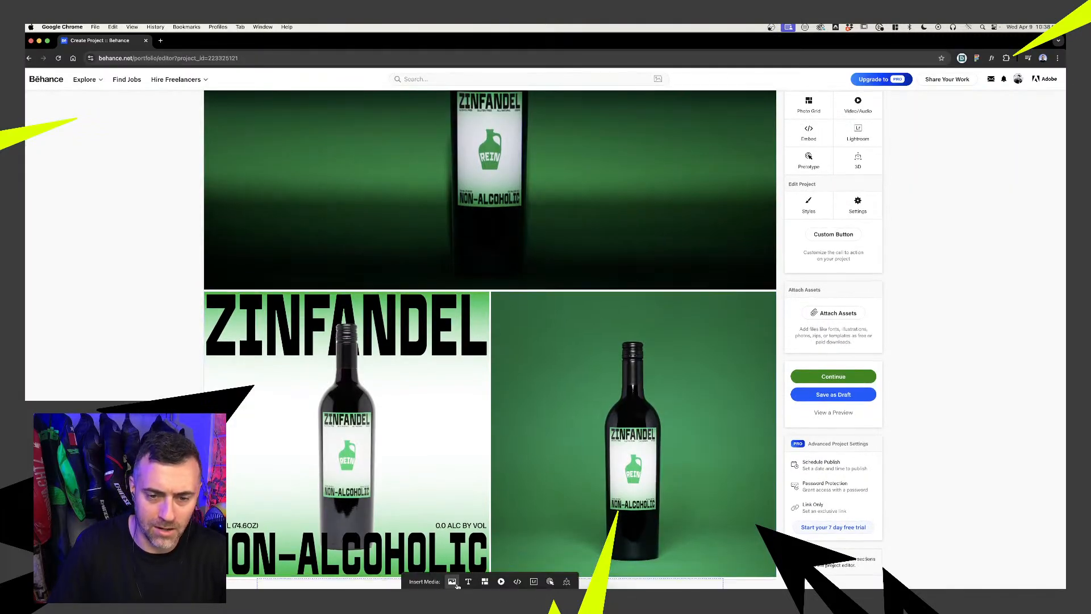
click(452, 582)
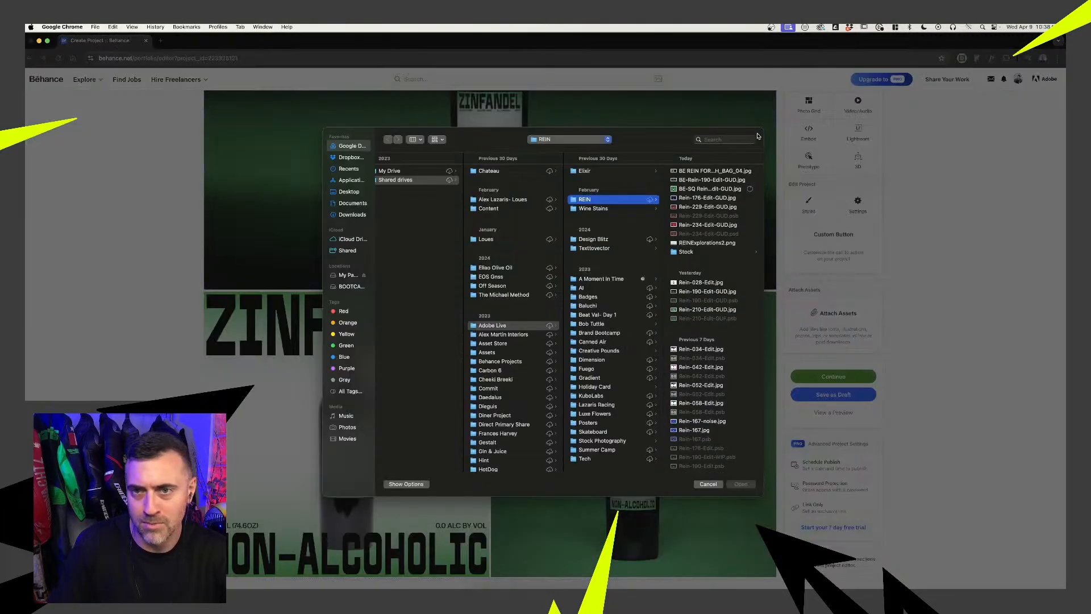
key(Up)
click(617, 181)
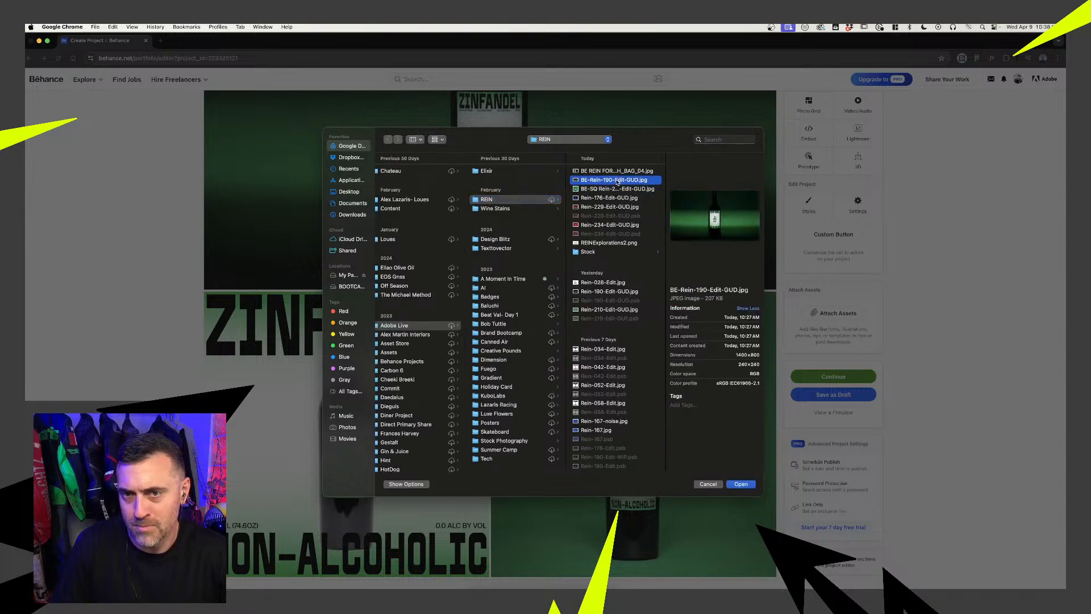
double_click(614, 171)
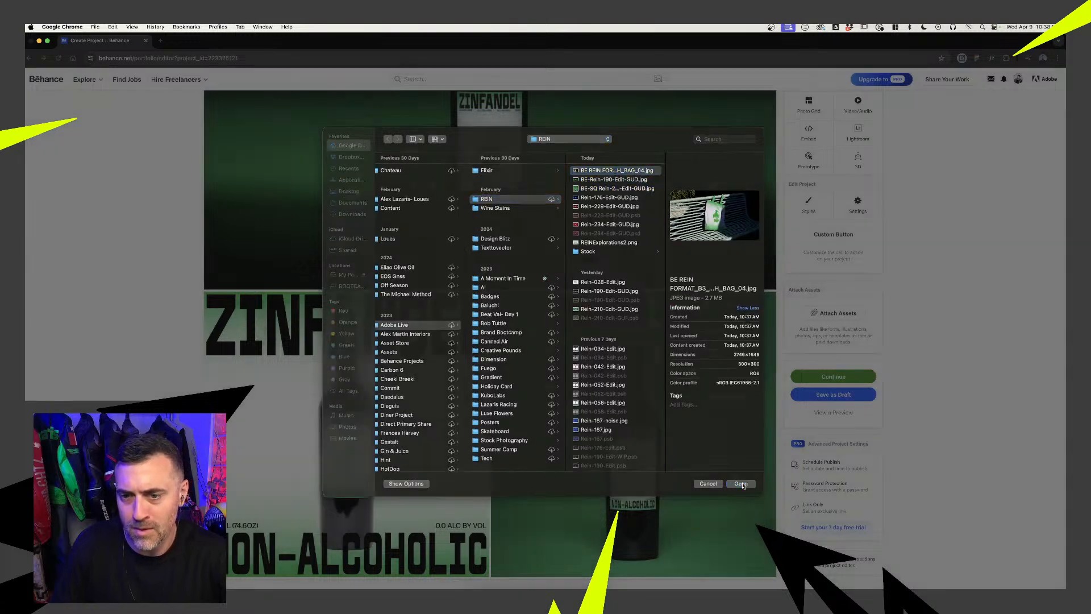
scroll(501, 320, down, 2)
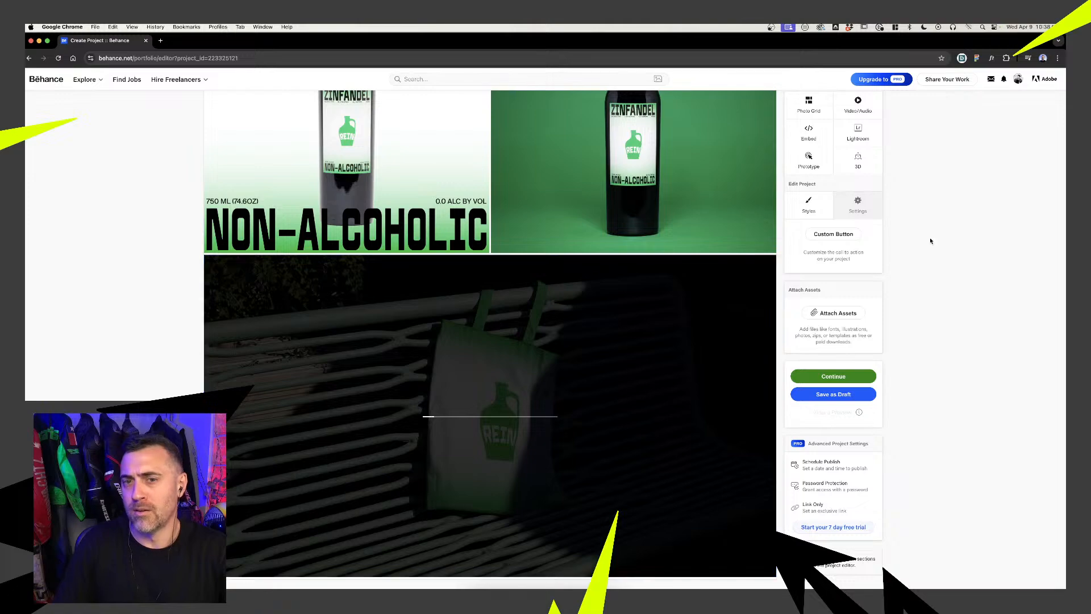
Review the project's flow from the intro text through the Zinfandel bottle images to the cloth bag mockup
scroll(706, 250, up, 2)
scroll(702, 251, up, 5)
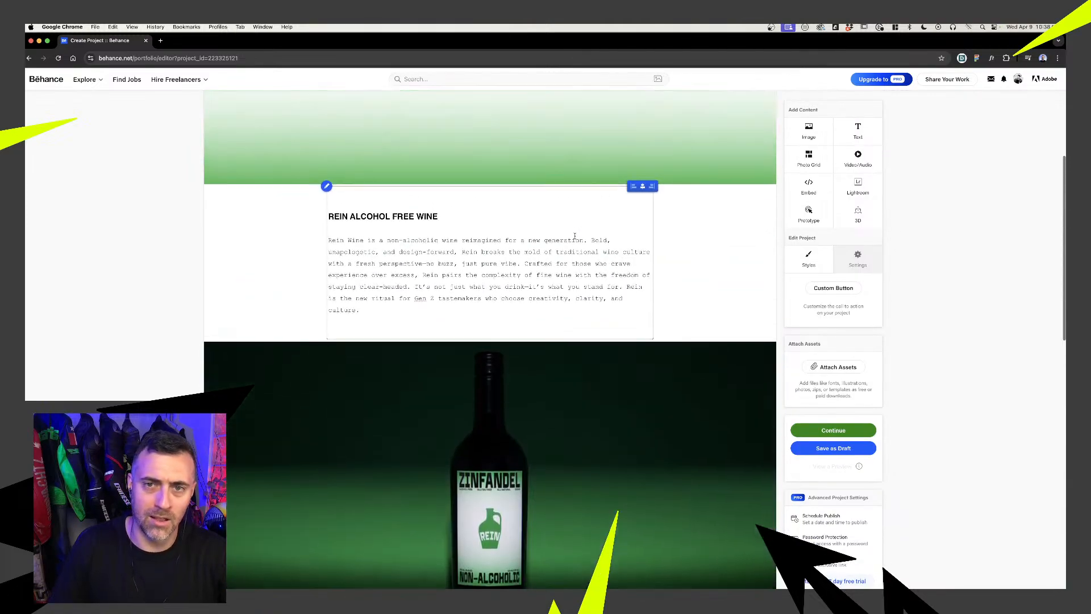
scroll(575, 273, down, 4)
scroll(574, 239, down, 4)
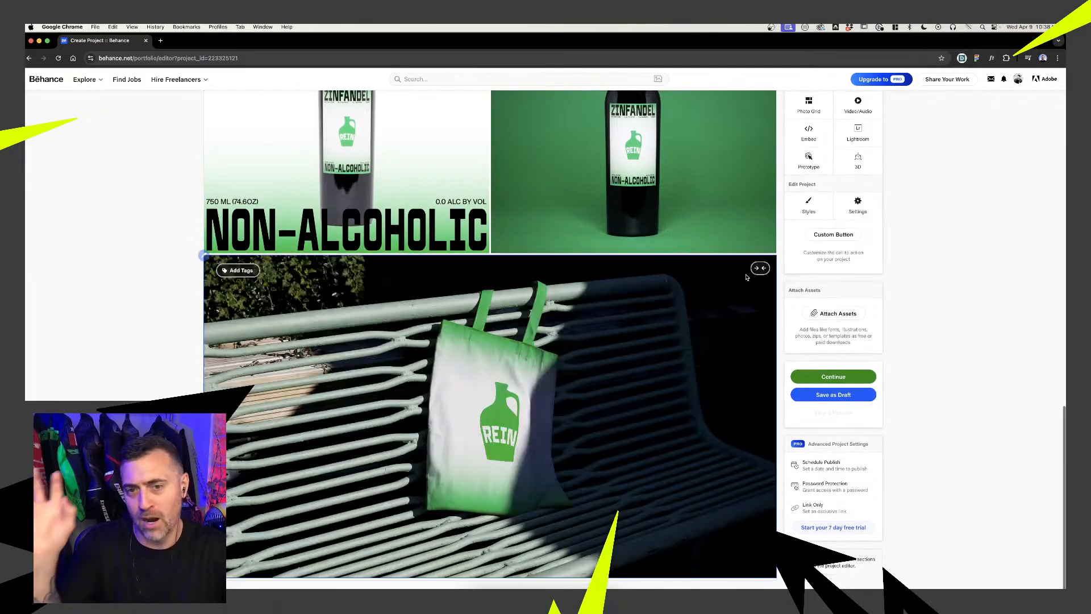
scroll(746, 277, up, 10)
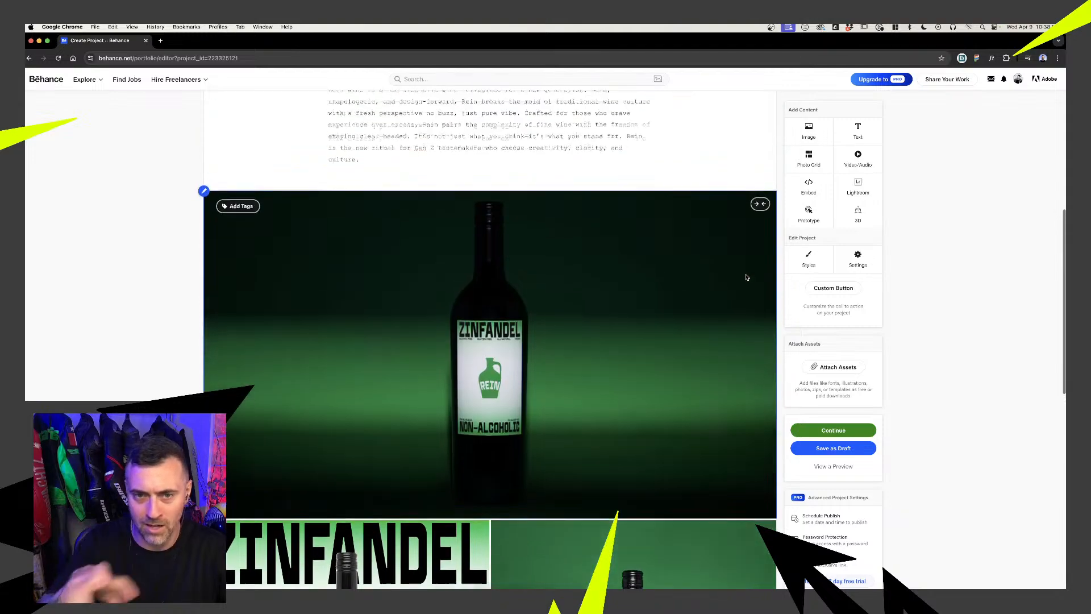
scroll(746, 277, down, 5)
scroll(746, 278, down, 4)
scroll(746, 277, up, 5)
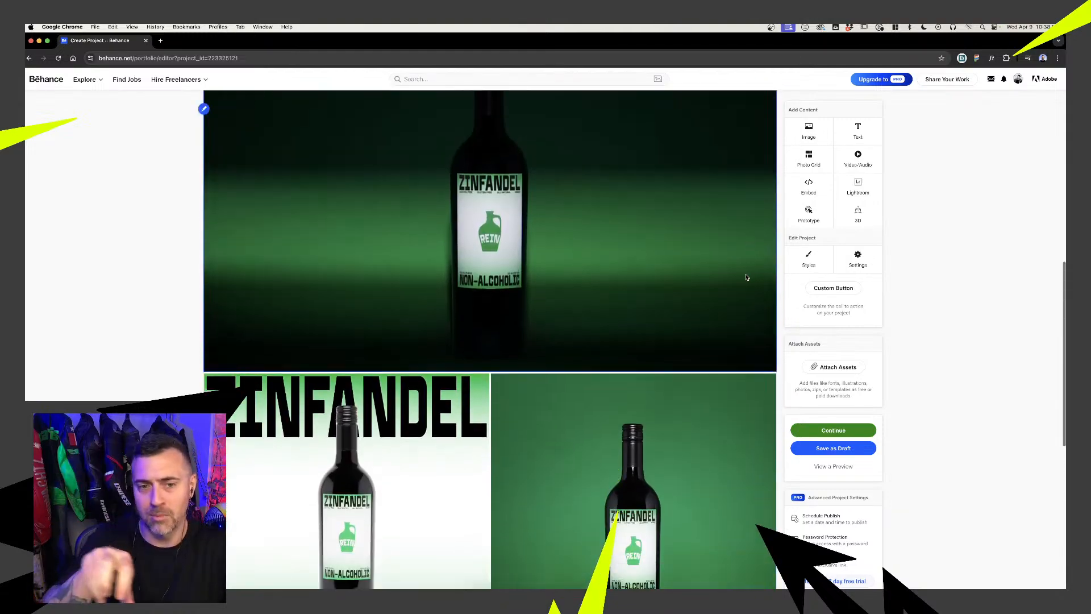
scroll(746, 277, down, 5)
scroll(747, 278, down, 5)
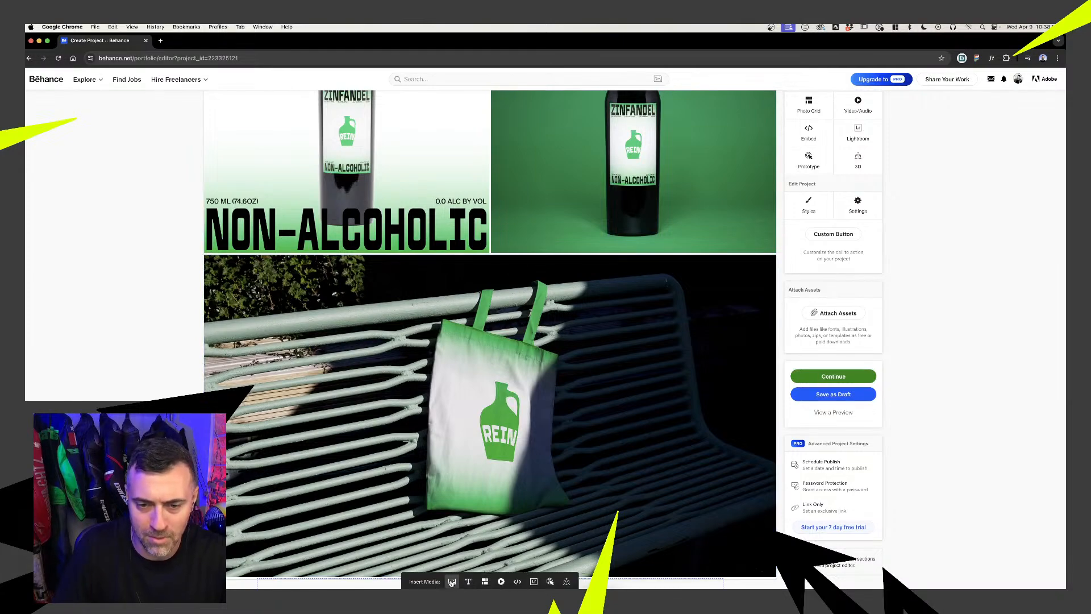
Switch to Finder and preview the bottle photos in the REIN folder to find the next project image
click(452, 581)
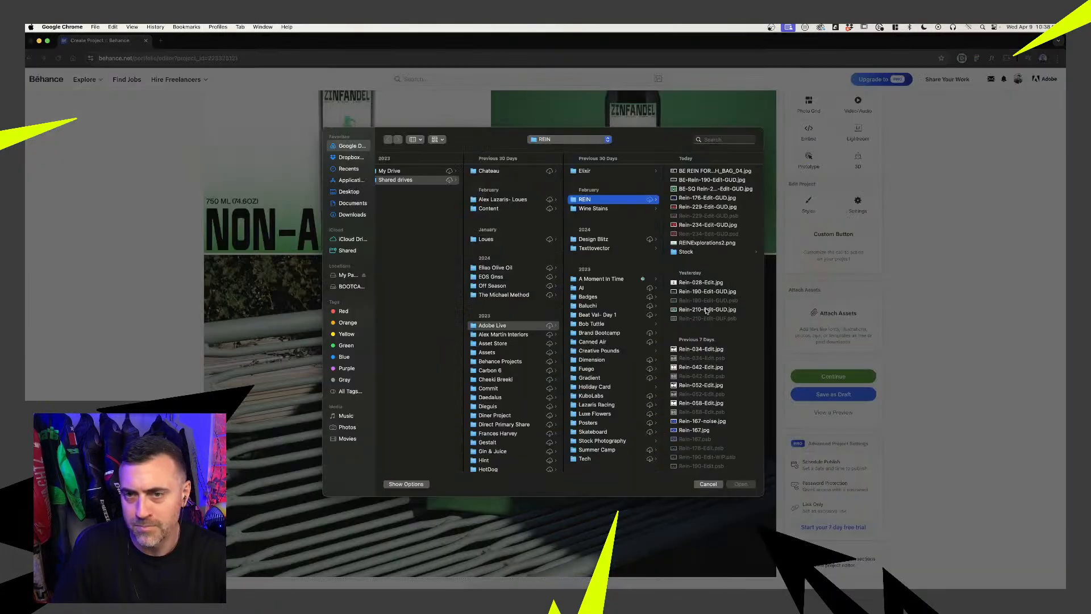
click(708, 484)
click(487, 588)
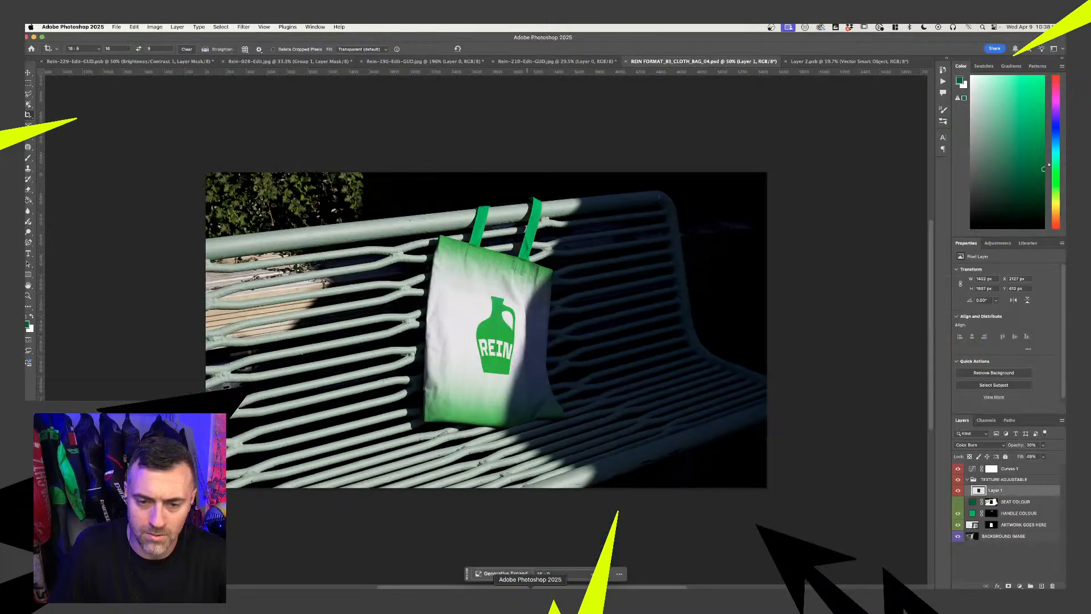
click(477, 587)
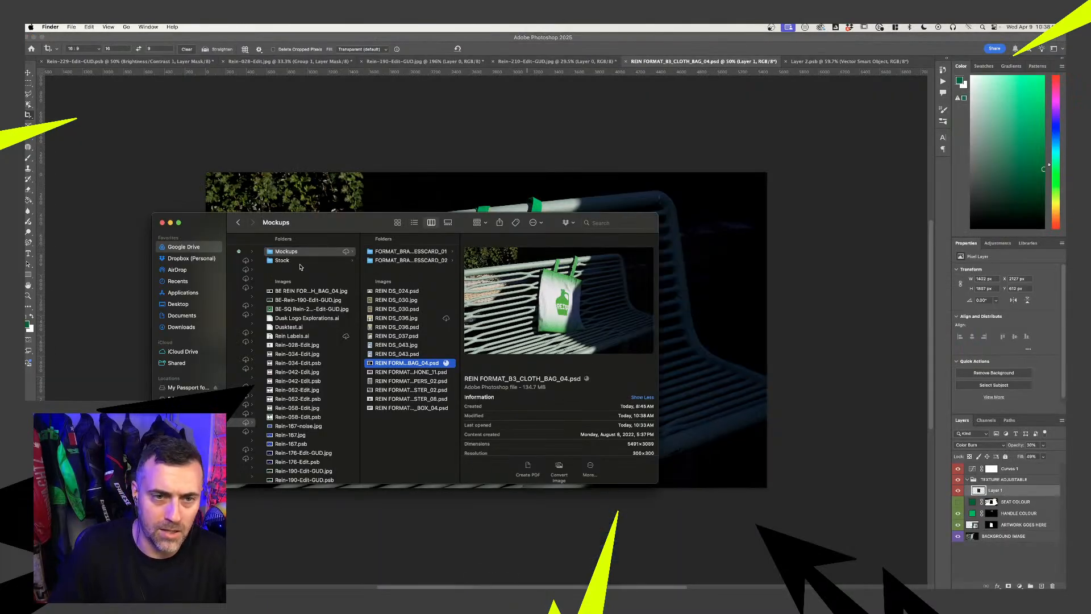
click(295, 353)
scroll(291, 372, down, 3)
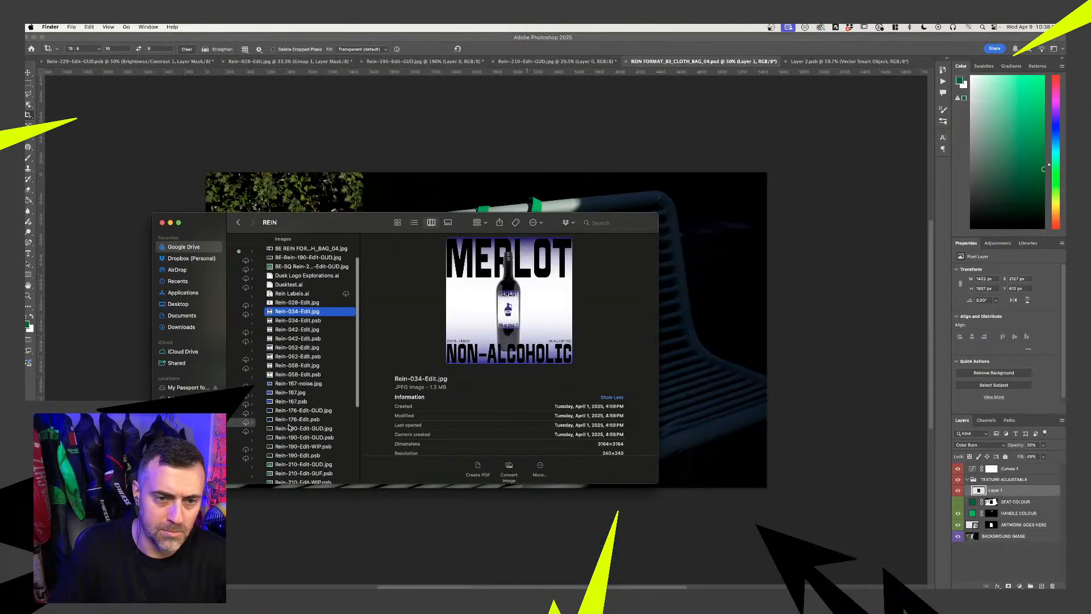
click(291, 362)
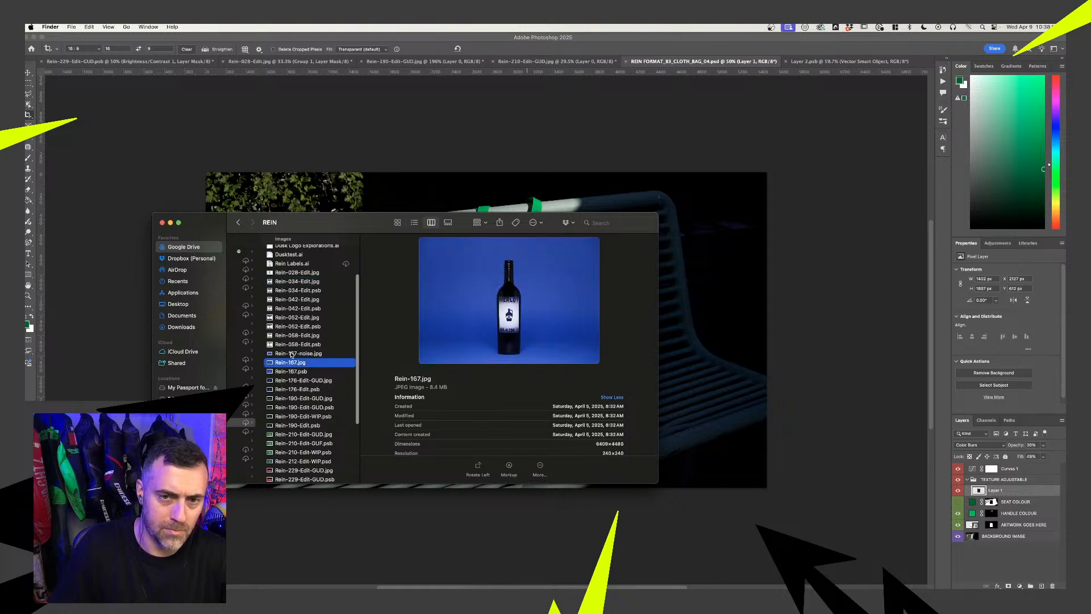
click(291, 353)
Open Rein-176-Edit-GUD.jpg in Photoshop and crop it to 16:9, shifting the Merlot bottle up to centre it vertically
click(286, 381)
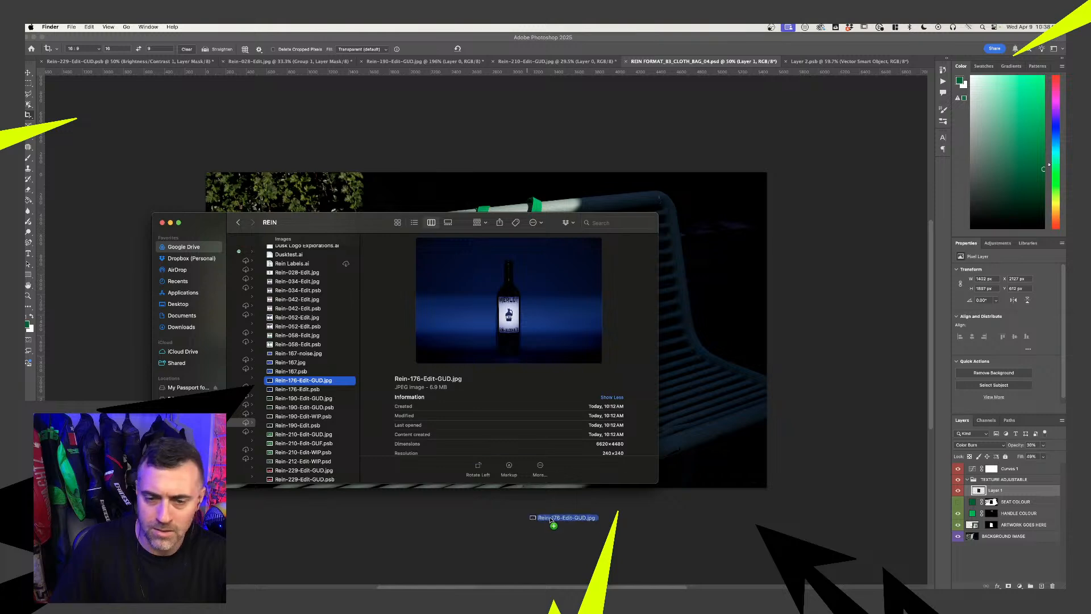
click(545, 578)
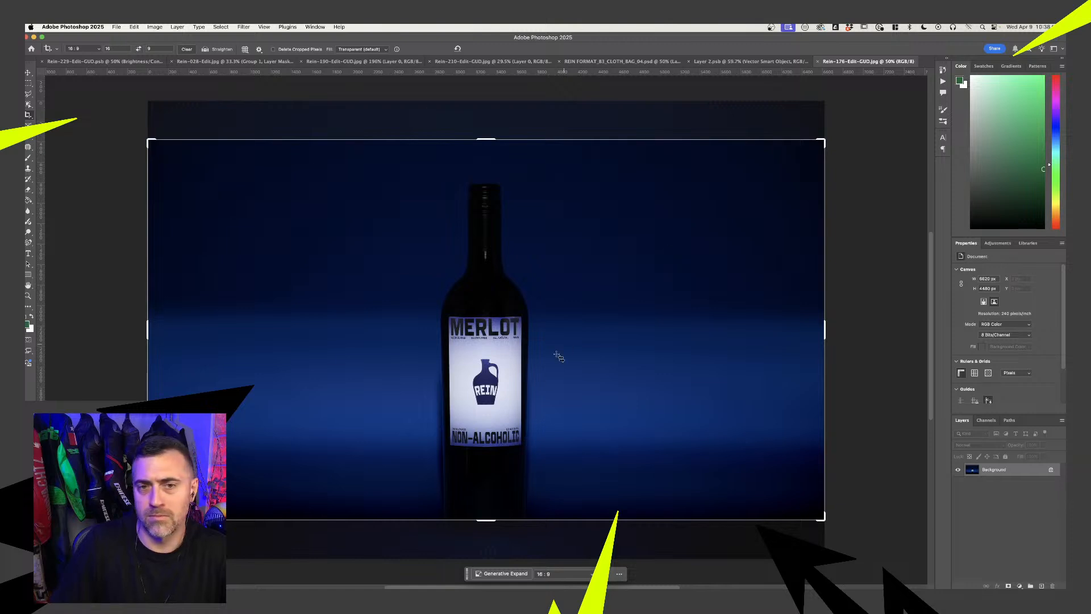
drag(522, 425, 524, 402)
key(Return)
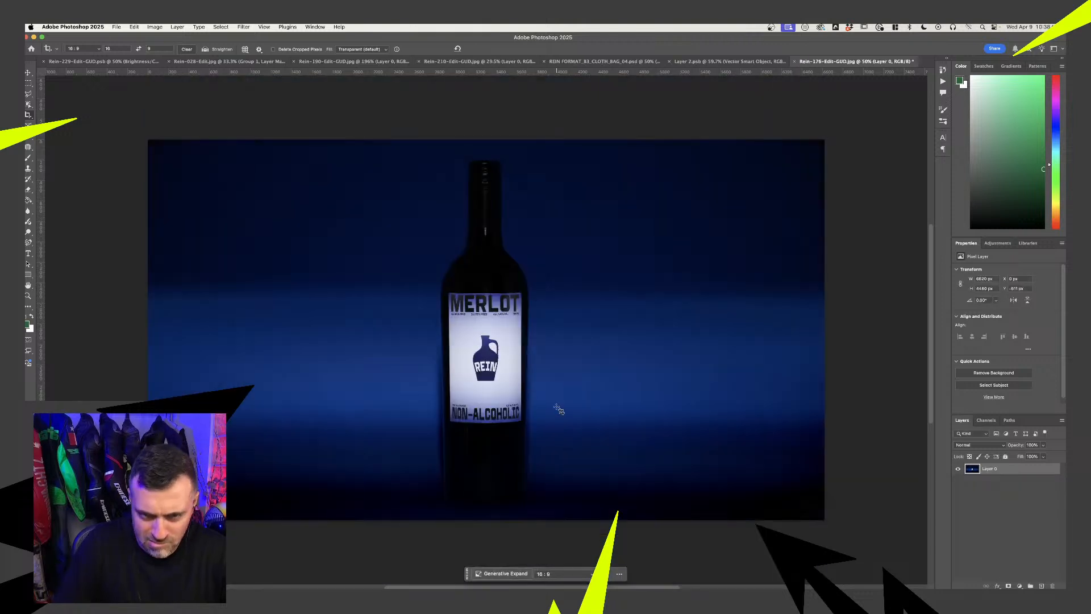
Export the cropped Merlot photo as a JPG at quality 7 and 50% scale, saved as BE Rein-176-Edit-GUD in the REIN folder
click(116, 27)
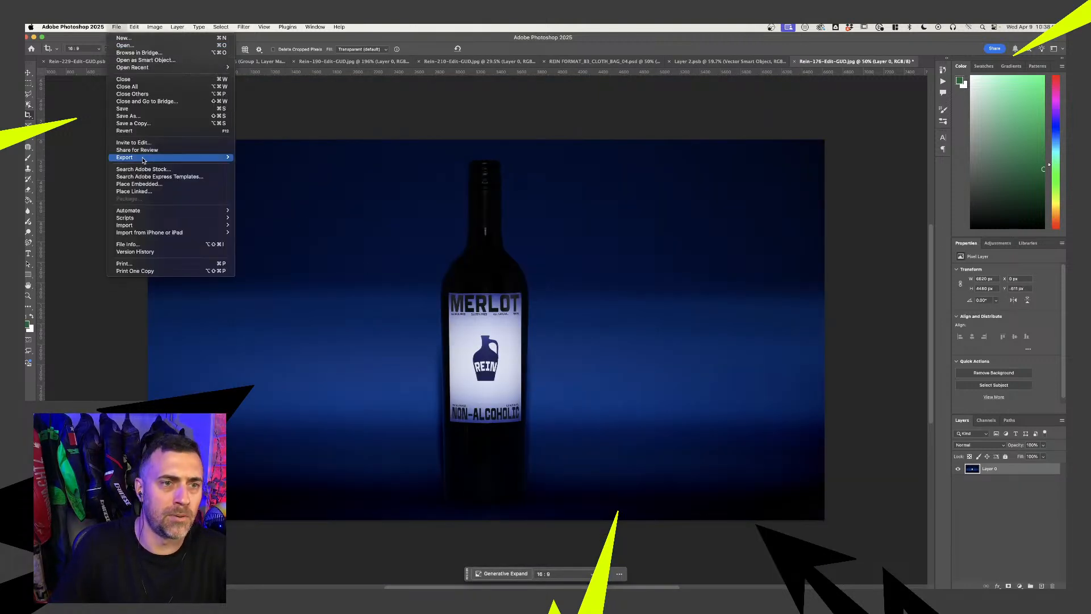
mouse_move(142, 160)
click(268, 166)
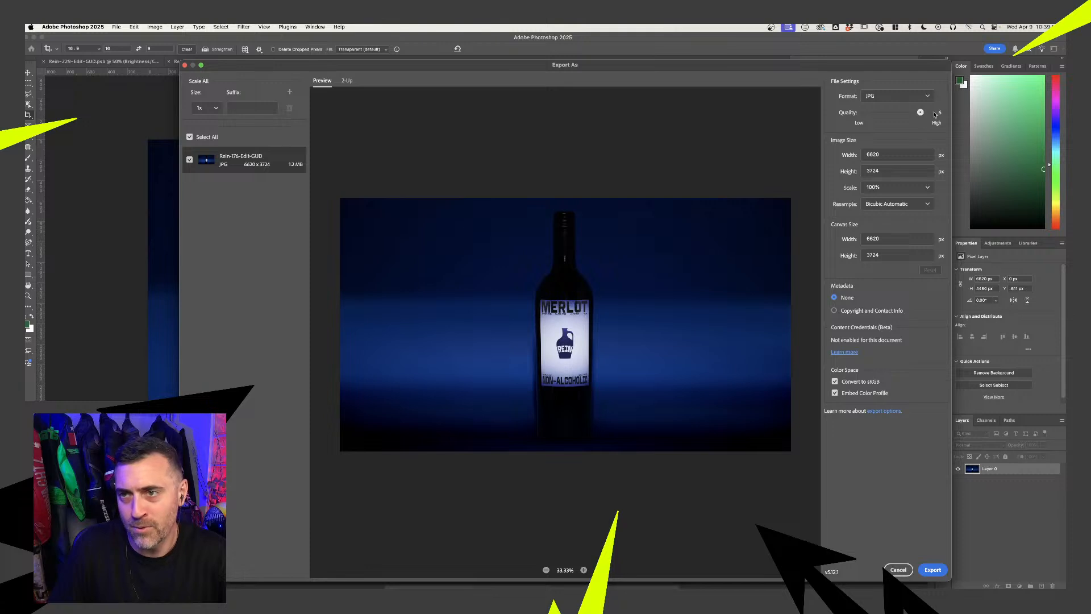
click(934, 114)
double_click(916, 186)
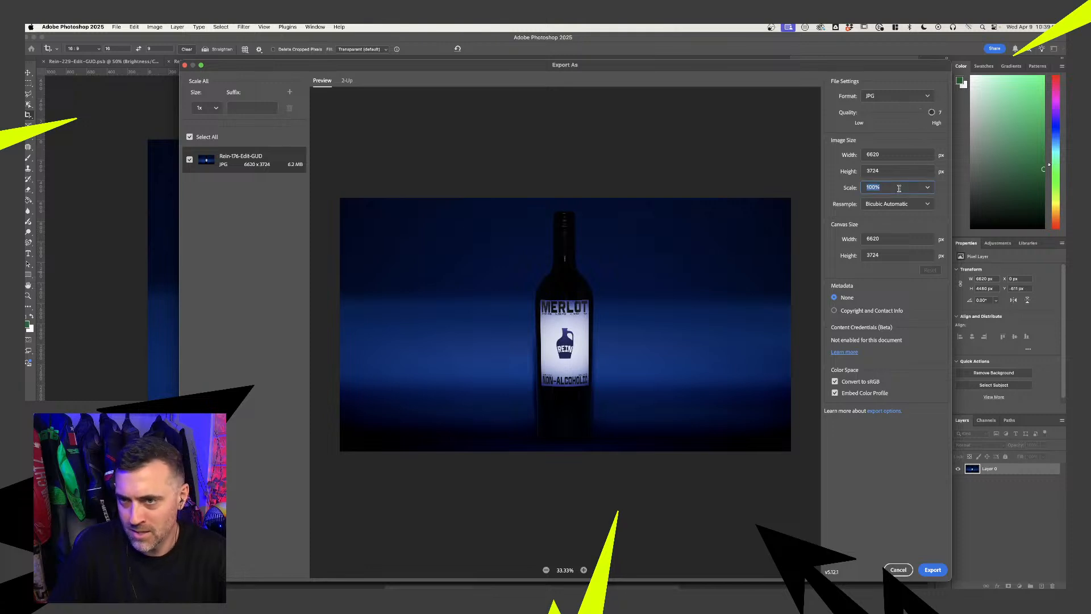
text(50)
click(921, 169)
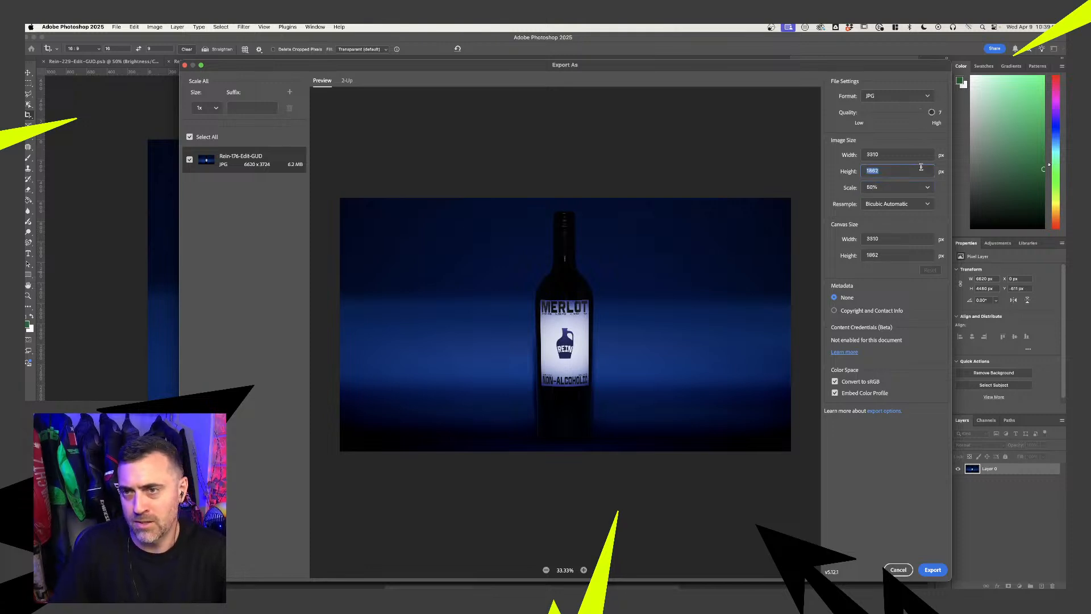
click(933, 570)
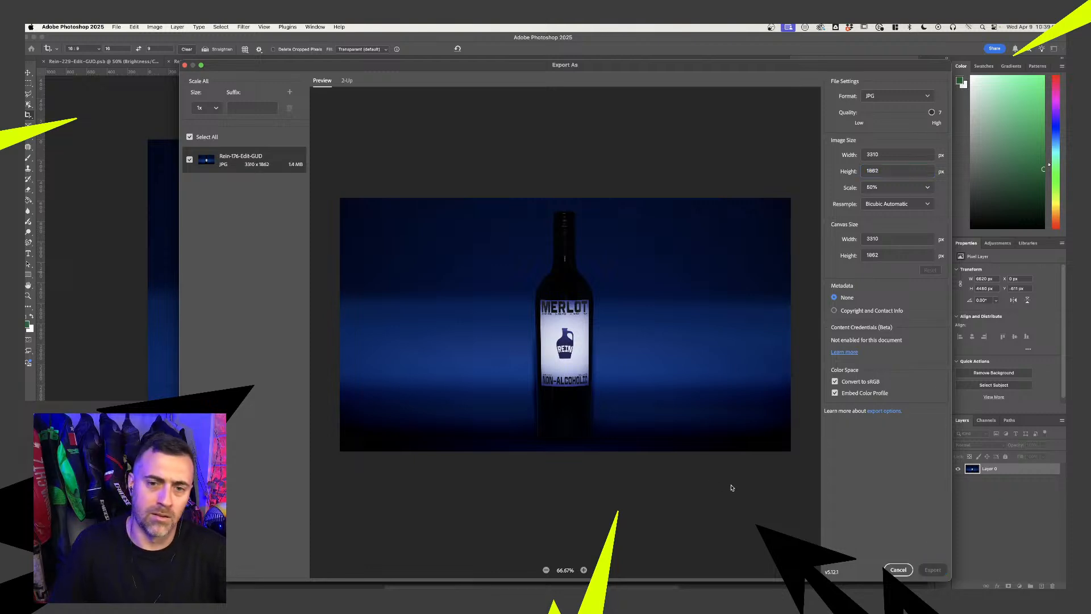
click(537, 103)
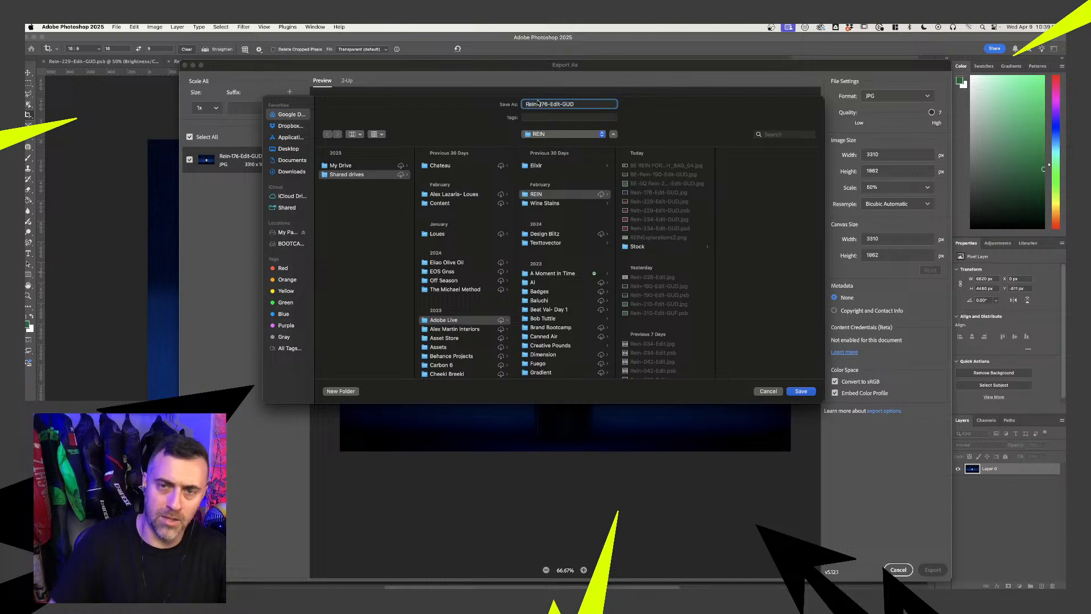
text(BE)
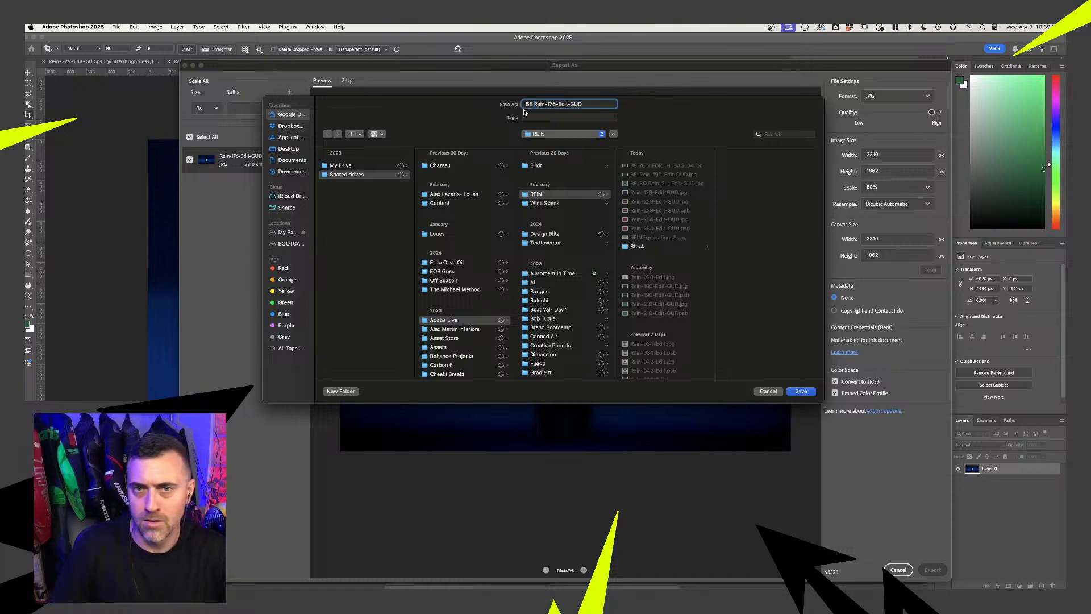
click(799, 392)
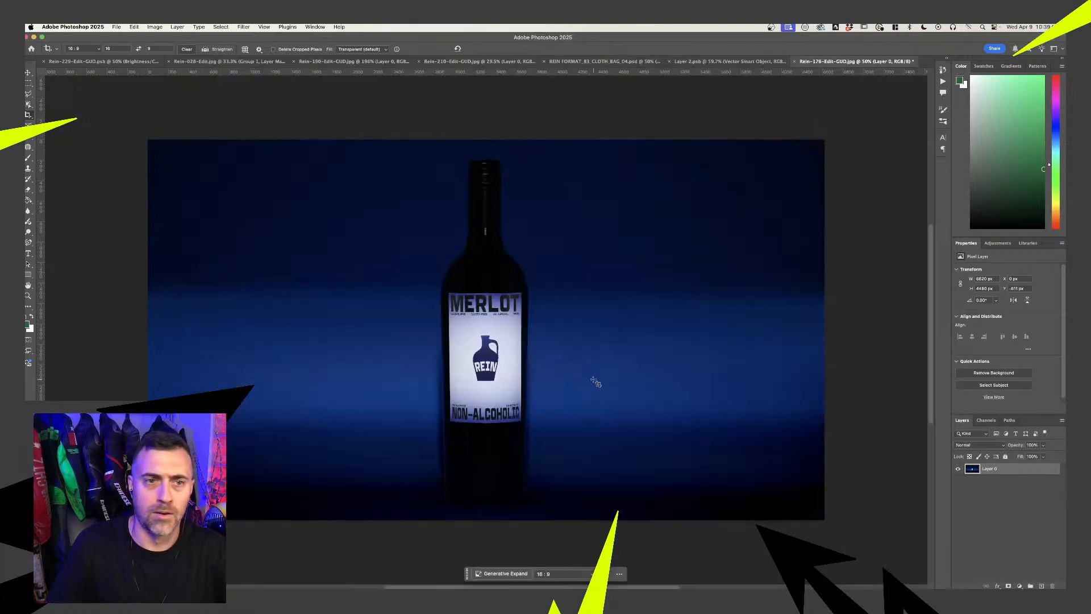
Find Rein-167.jpg in Finder's REIN folder, open it in Photoshop and crop it to a 1:1 square around the Merlot bottle
click(476, 599)
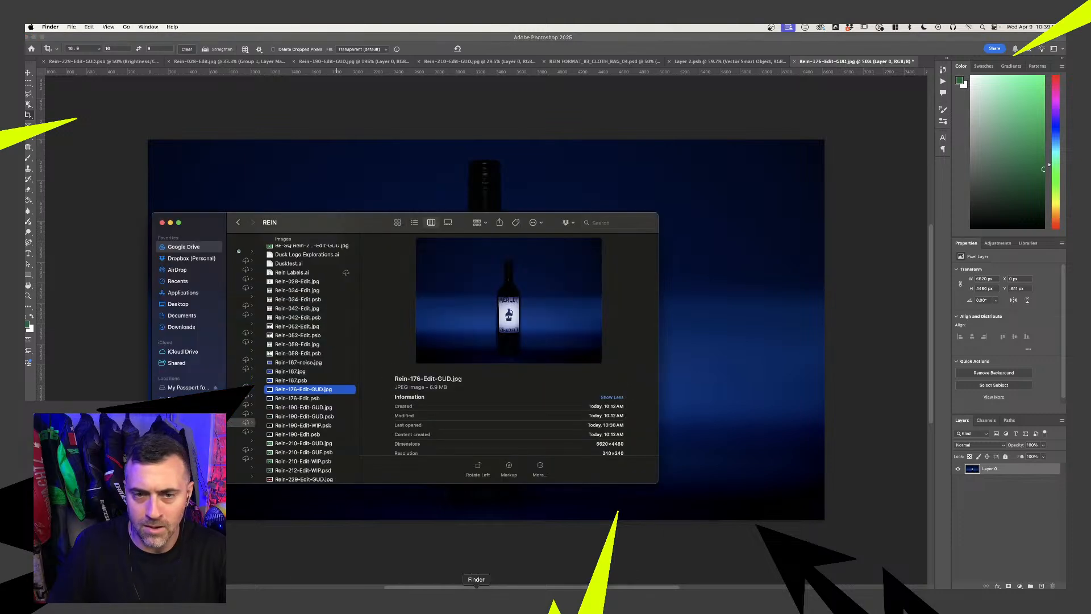
click(291, 372)
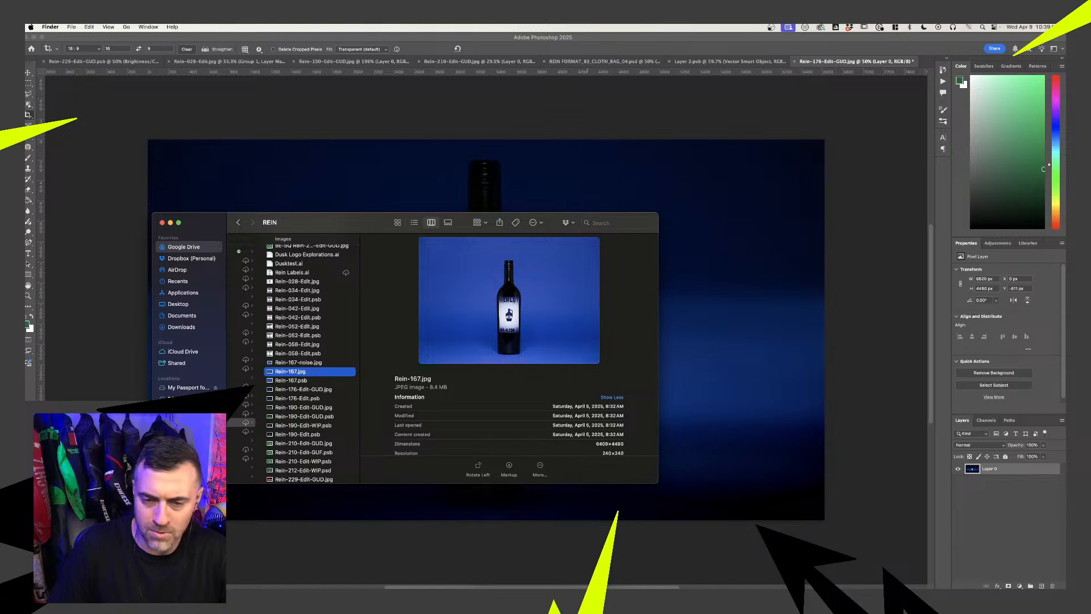
click(560, 598)
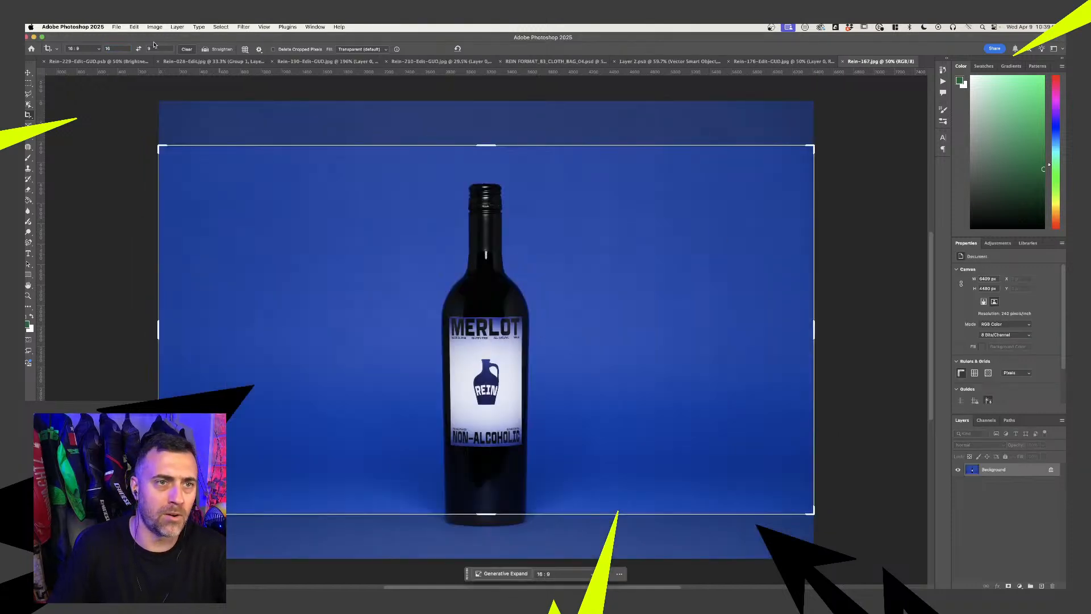
text(1)
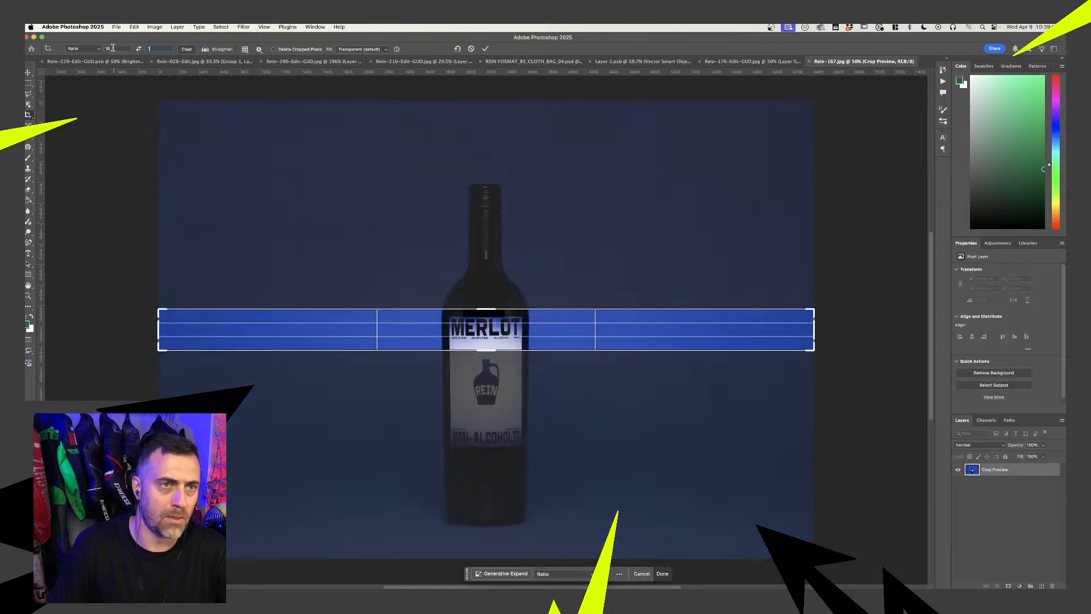
double_click(113, 48)
text(1)
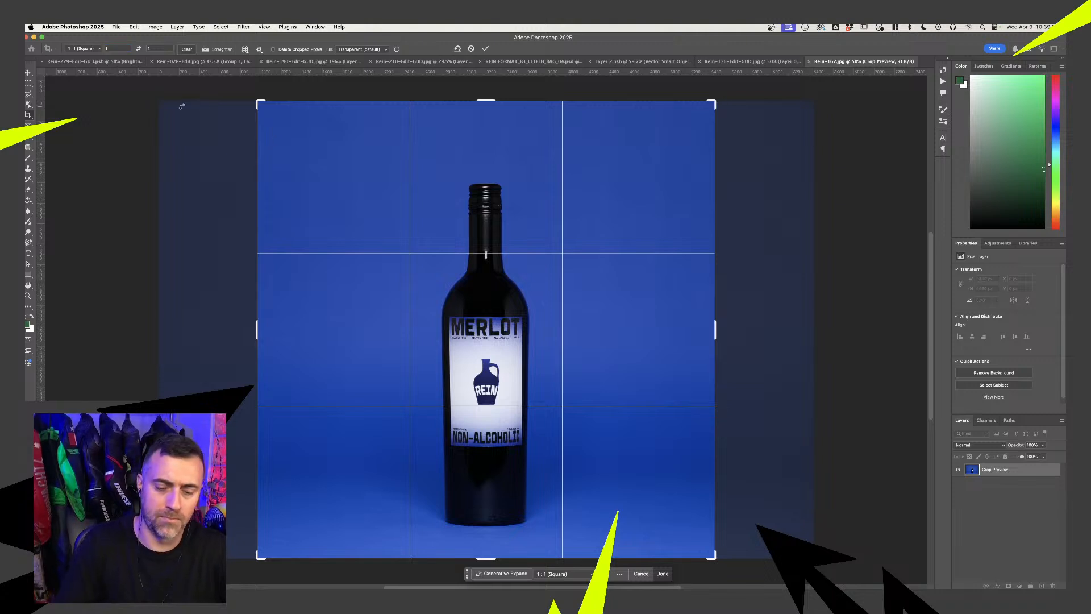
key(Return)
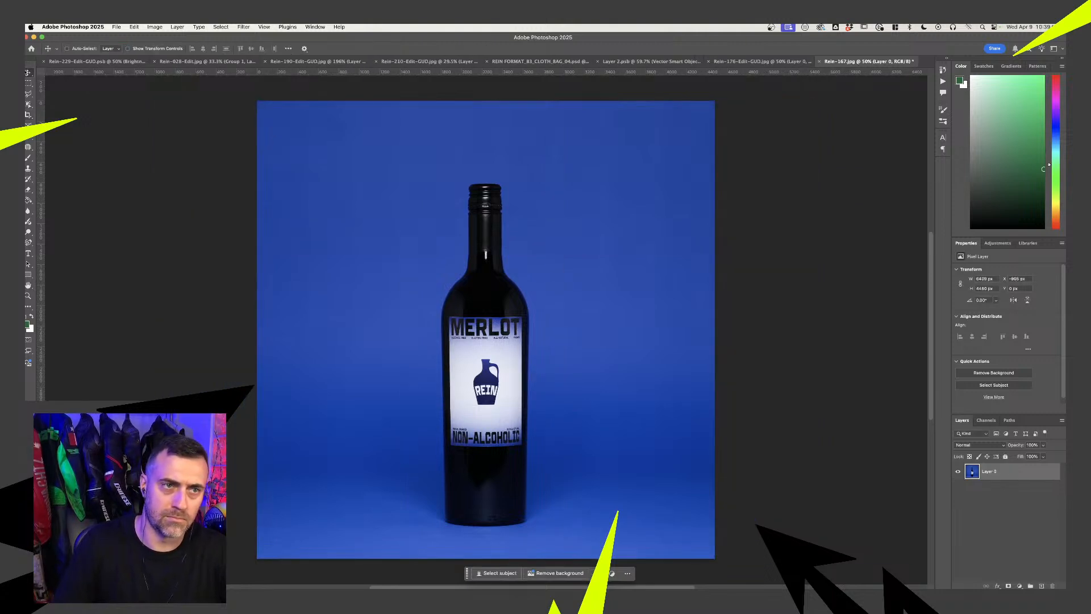
click(28, 72)
Export the square Merlot photo as a JPG at quality 7 and 100% scale, saved as BE SQ Rein-167 in the REIN folder
click(116, 26)
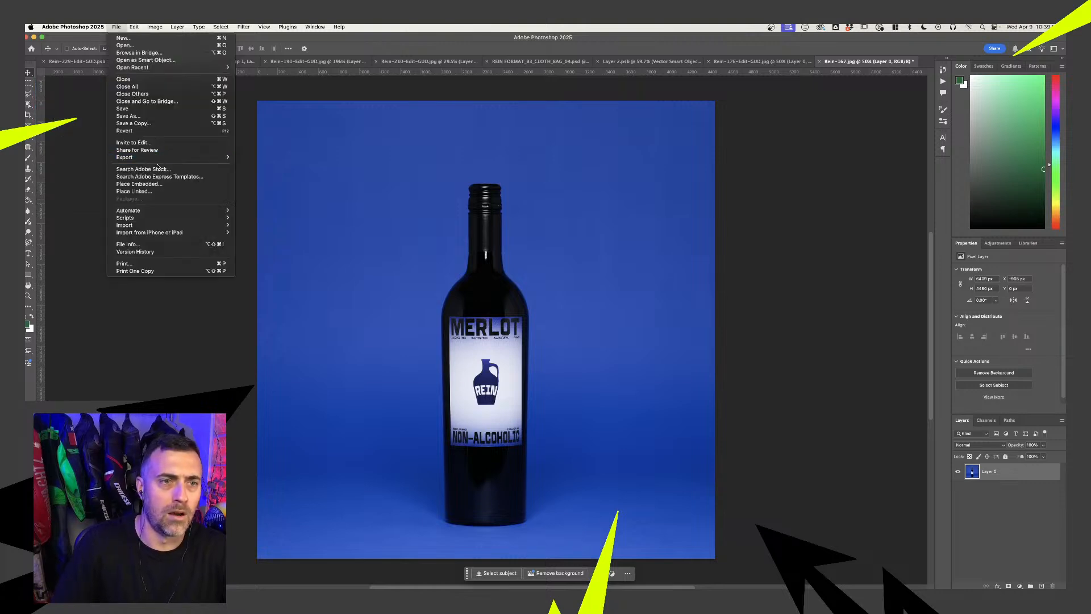
click(251, 166)
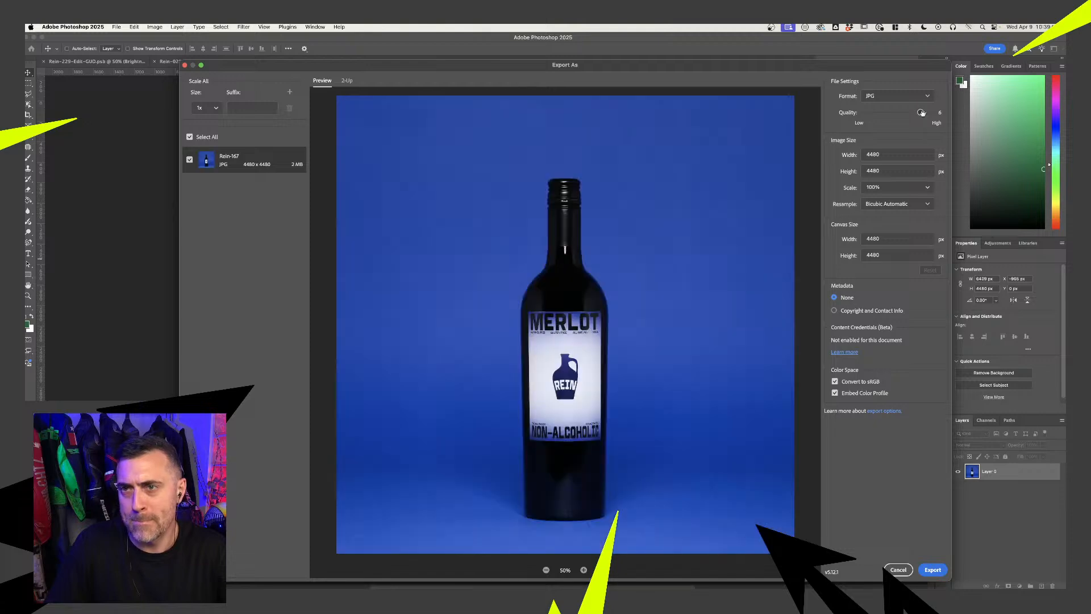
click(932, 570)
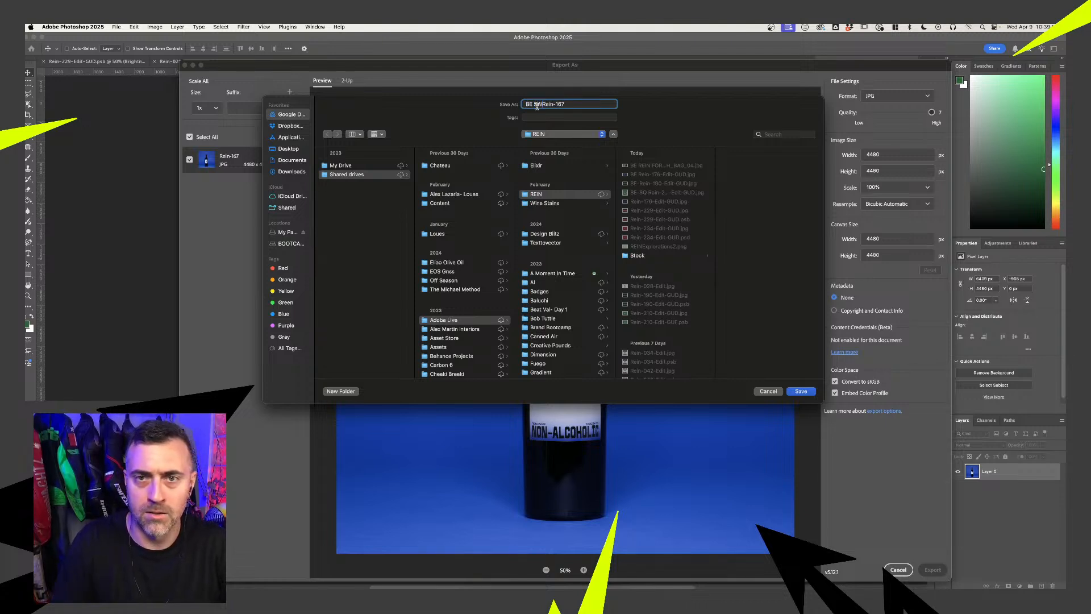
click(802, 391)
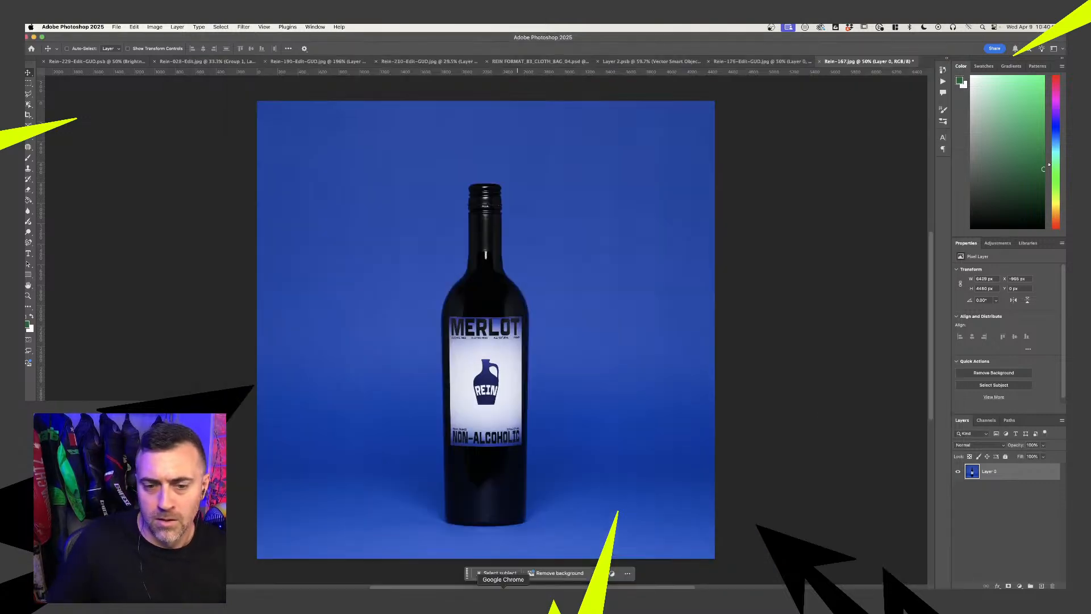
Switch to the Behance project in Chrome and insert BE Rein-176-Edit-GUD.jpg below the cloth bag mockup
click(504, 594)
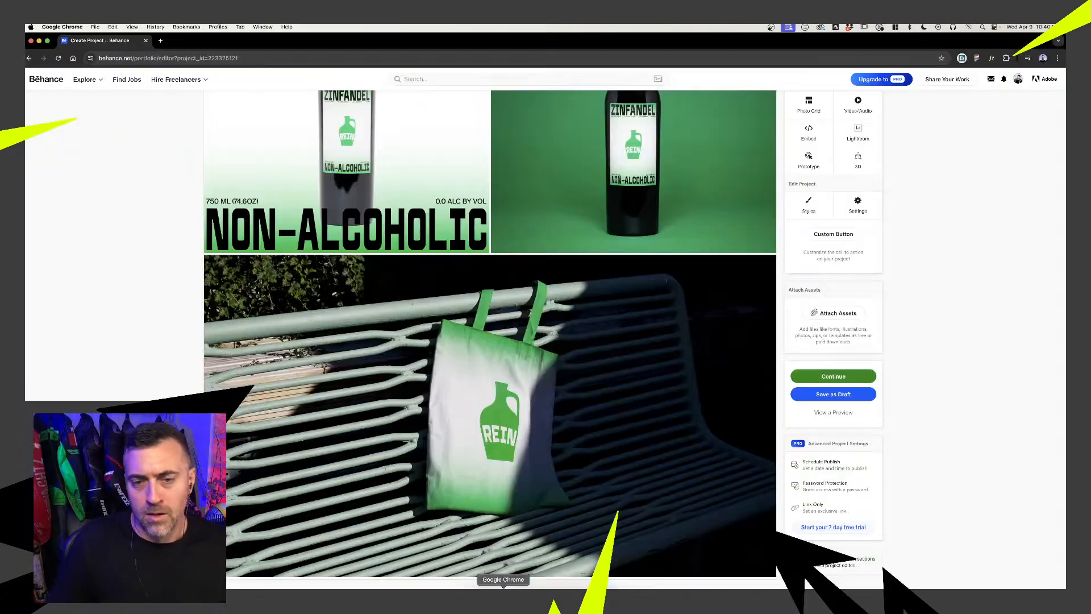
mouse_move(482, 586)
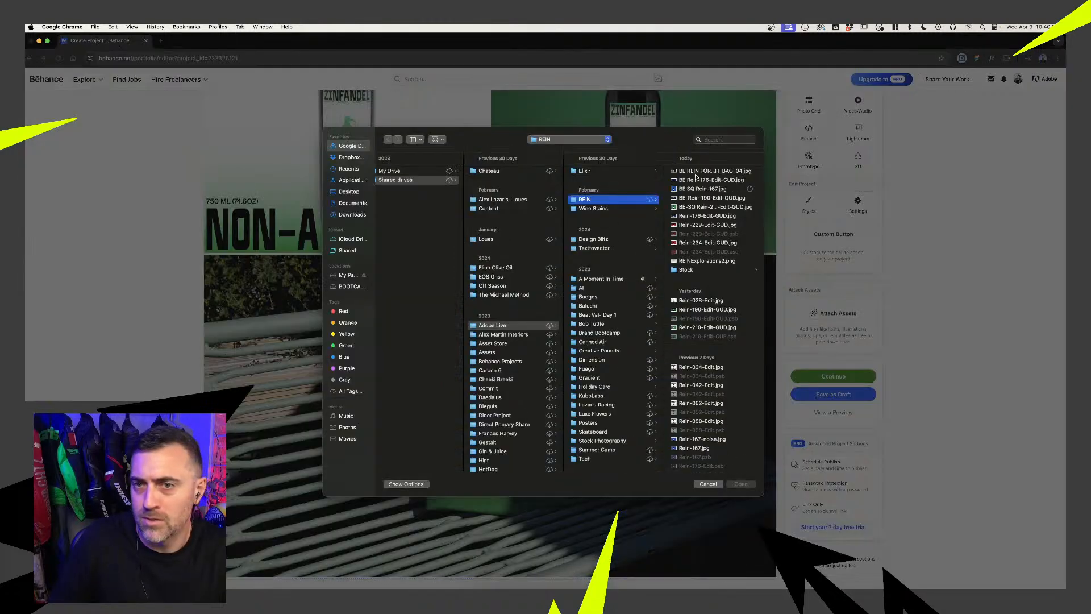
click(696, 178)
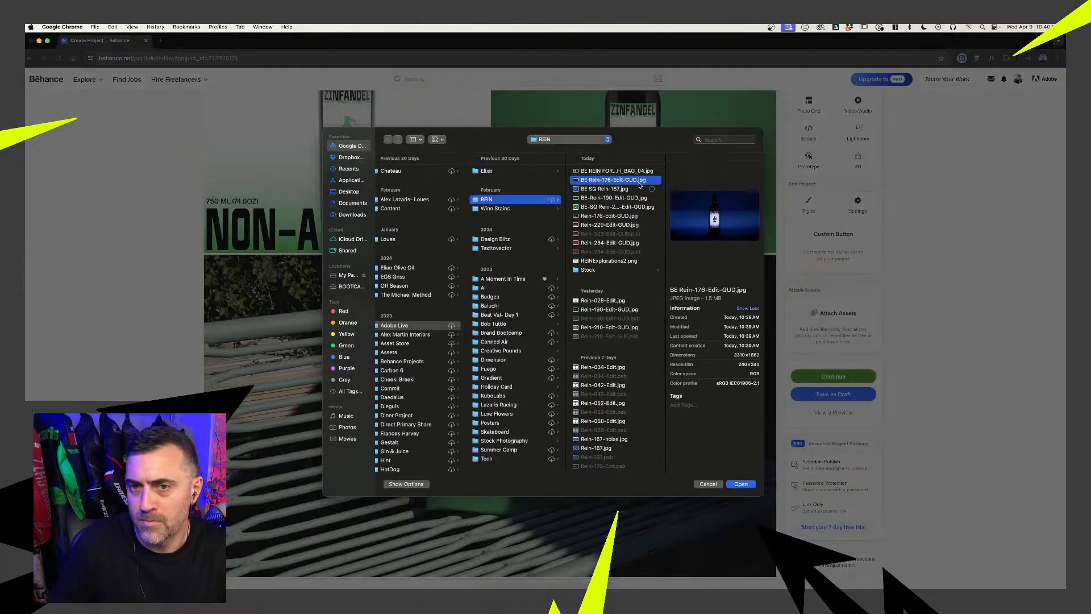
click(740, 484)
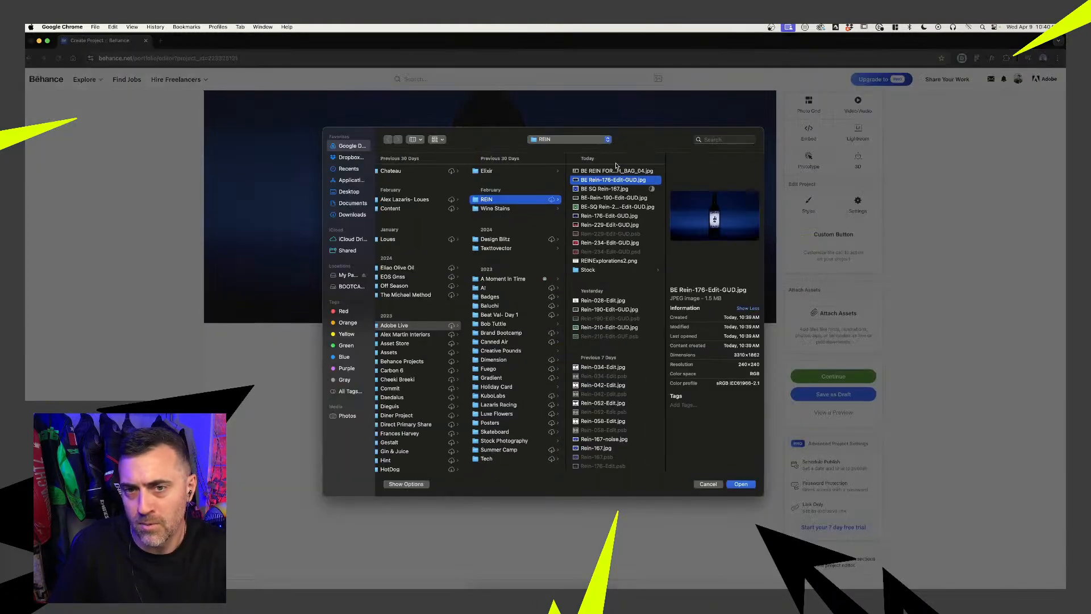
Select BE SQ Rein-167.jpg for upload to the project and browse the other images in the REIN folder
click(603, 189)
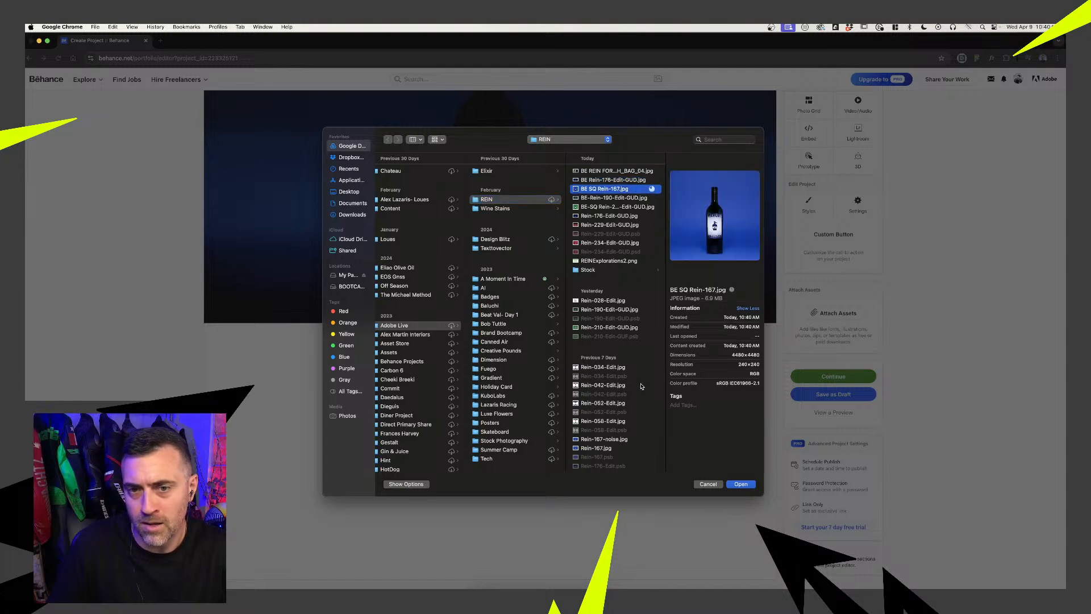
scroll(641, 386, down, 5)
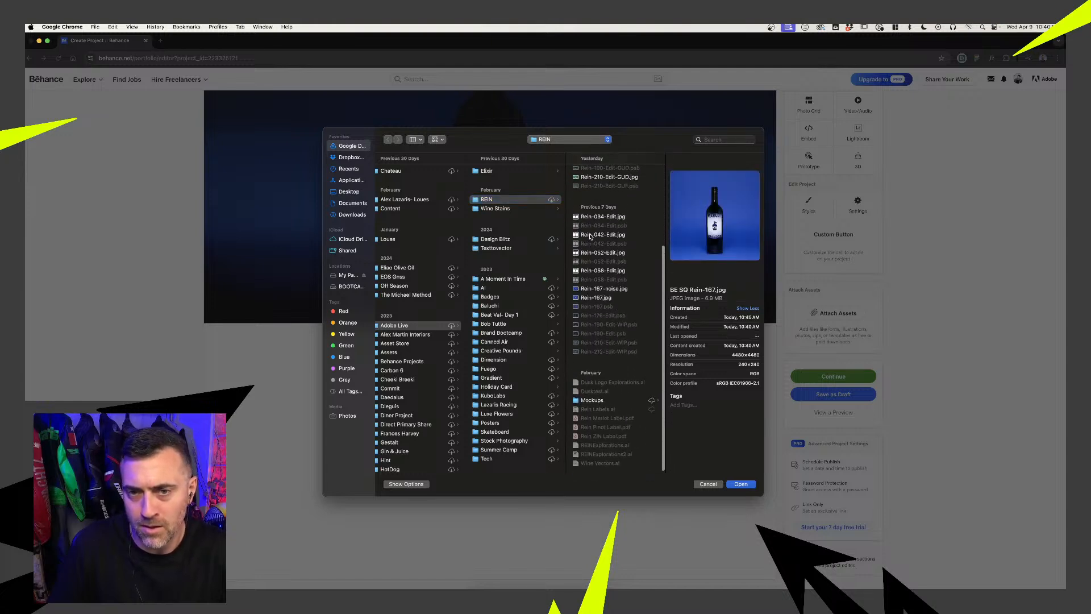
Add Rein-034-Edit.jpg and BE SQ Rein-167.jpg from the REIN folder to the project as a pair below the wide Merlot photo
click(591, 220)
scroll(592, 221, up, 5)
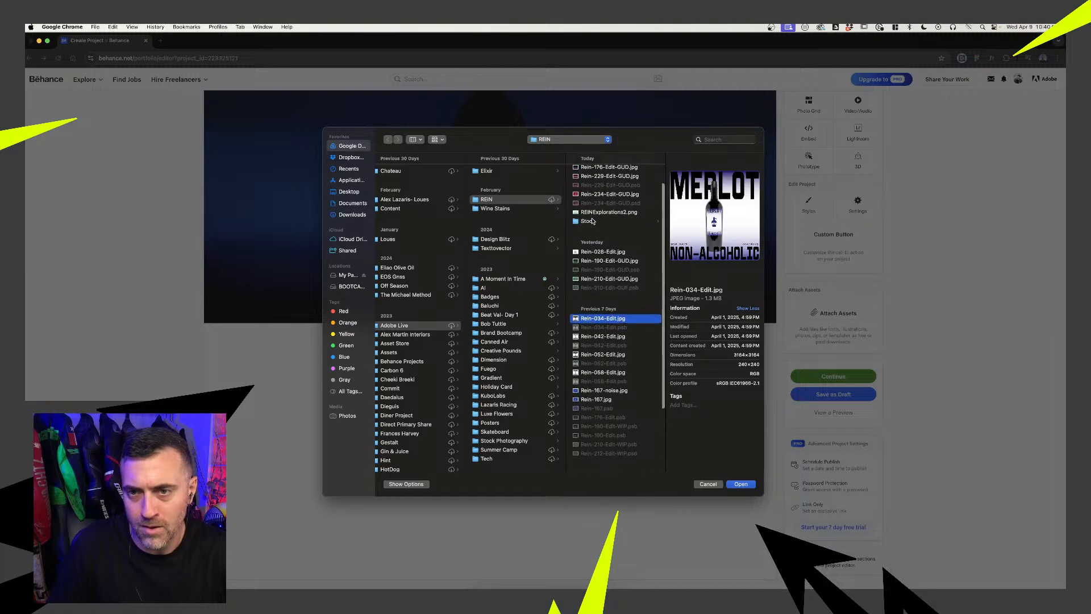
super+click(593, 190)
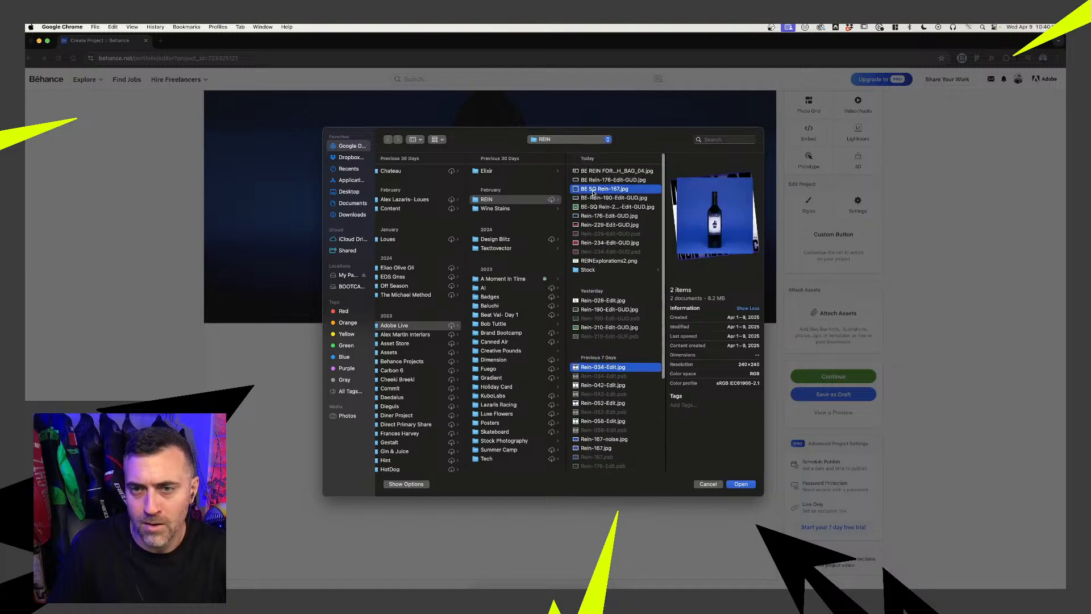
click(742, 484)
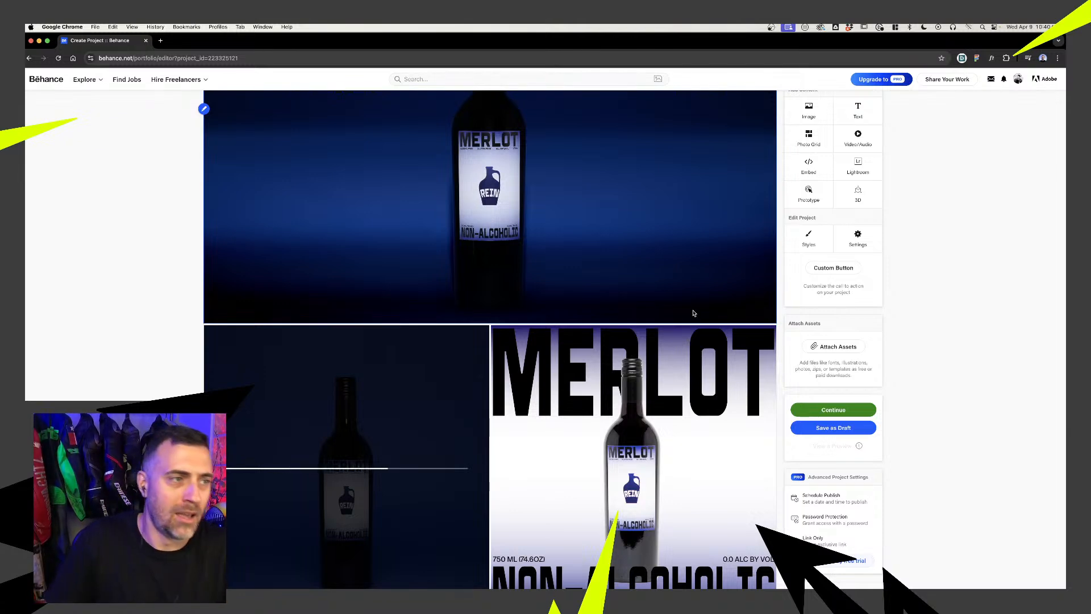
Review the project layout from the logo banner and intro text through the Zinfandel and Merlot image sections
scroll(646, 382, down, 15)
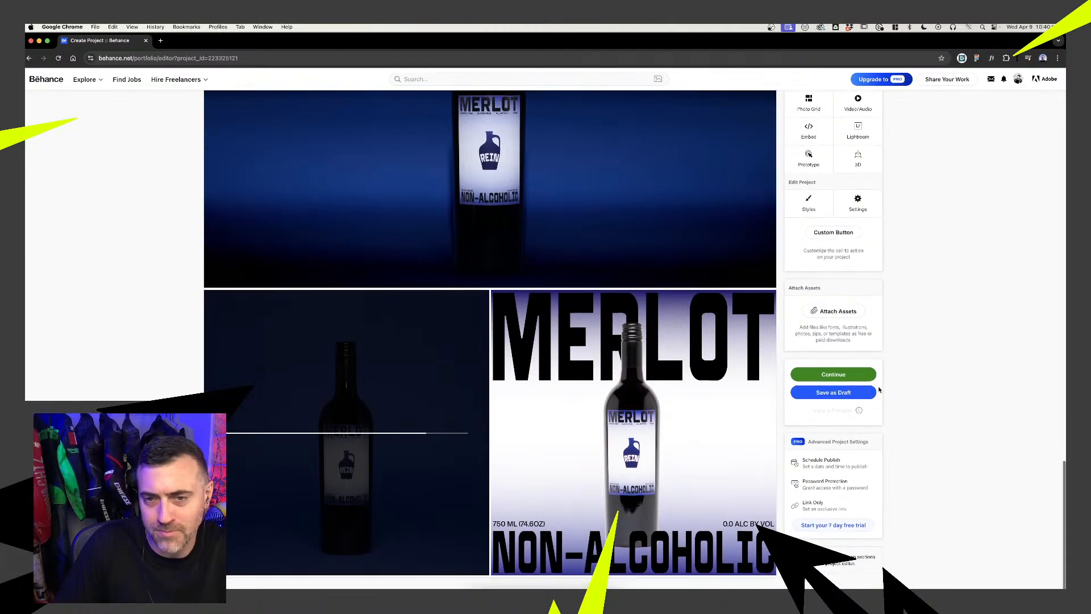
scroll(840, 385, up, 8)
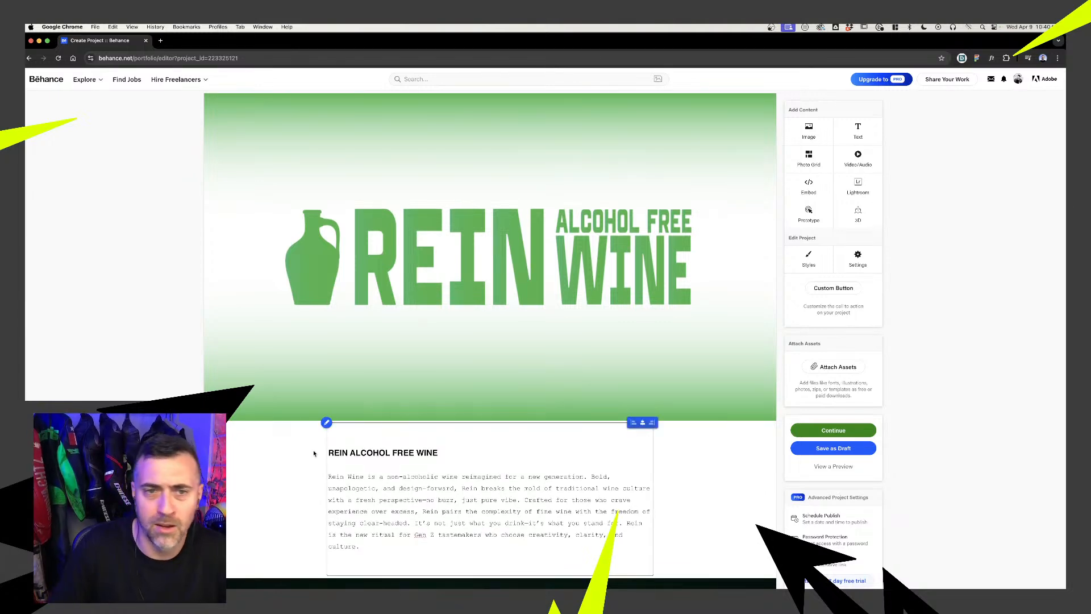
scroll(296, 444, down, 3)
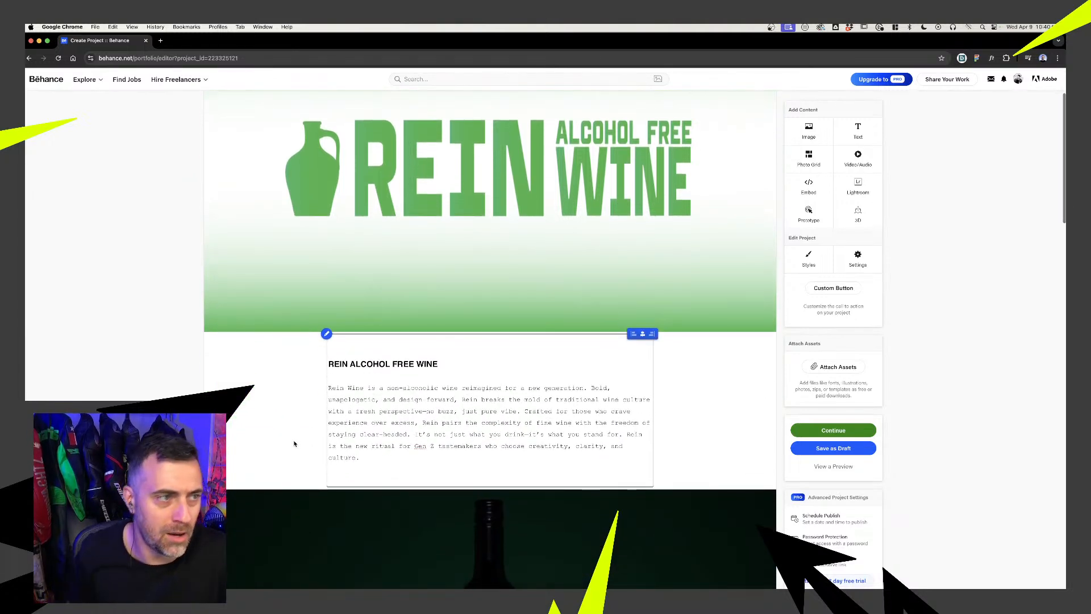
scroll(294, 444, down, 1)
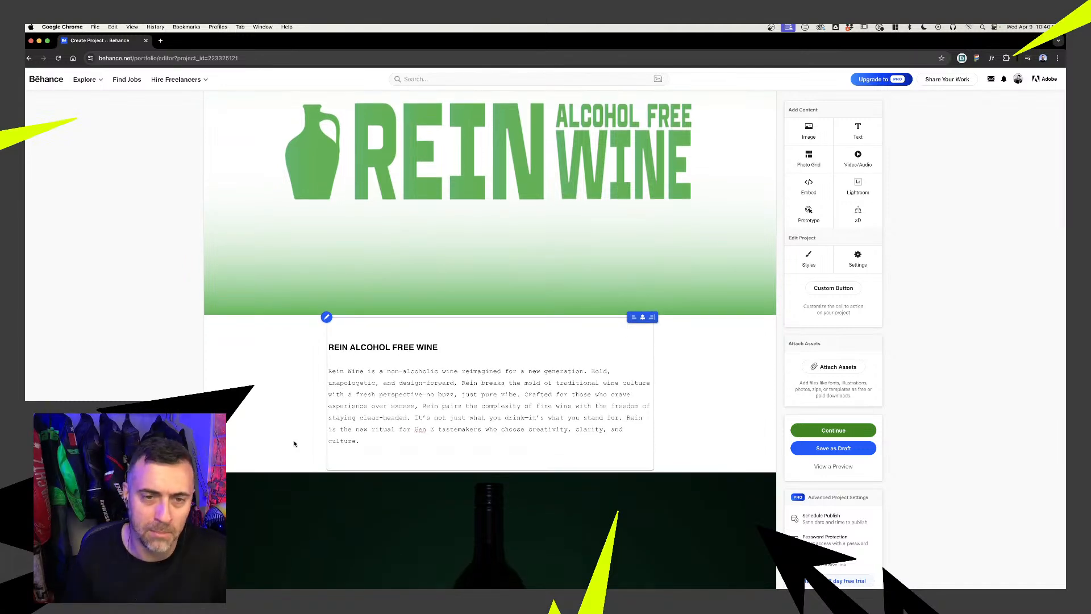
scroll(294, 444, down, 15)
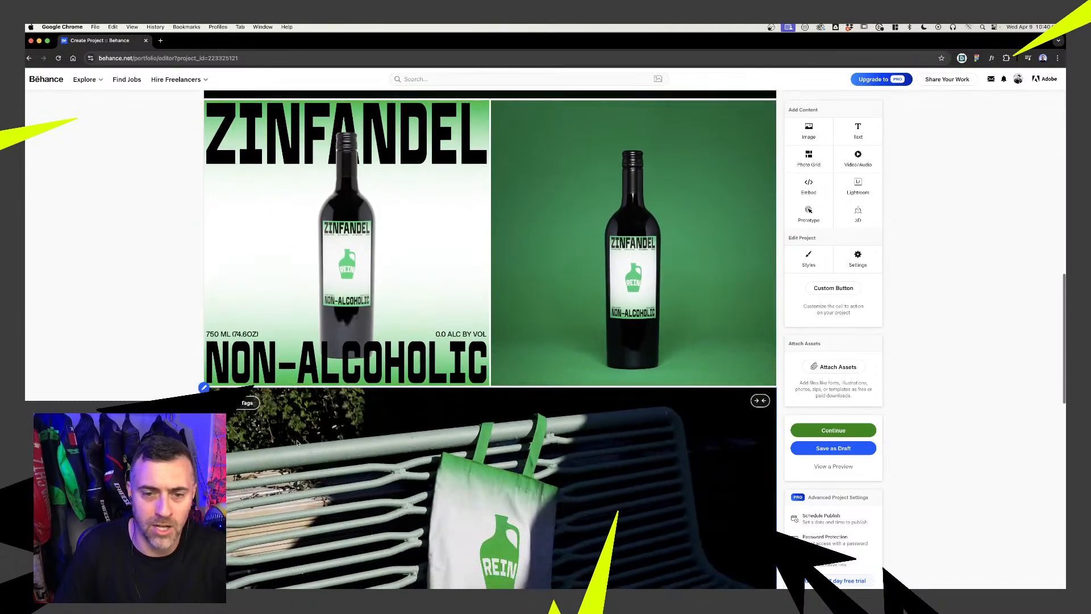
scroll(296, 443, down, 20)
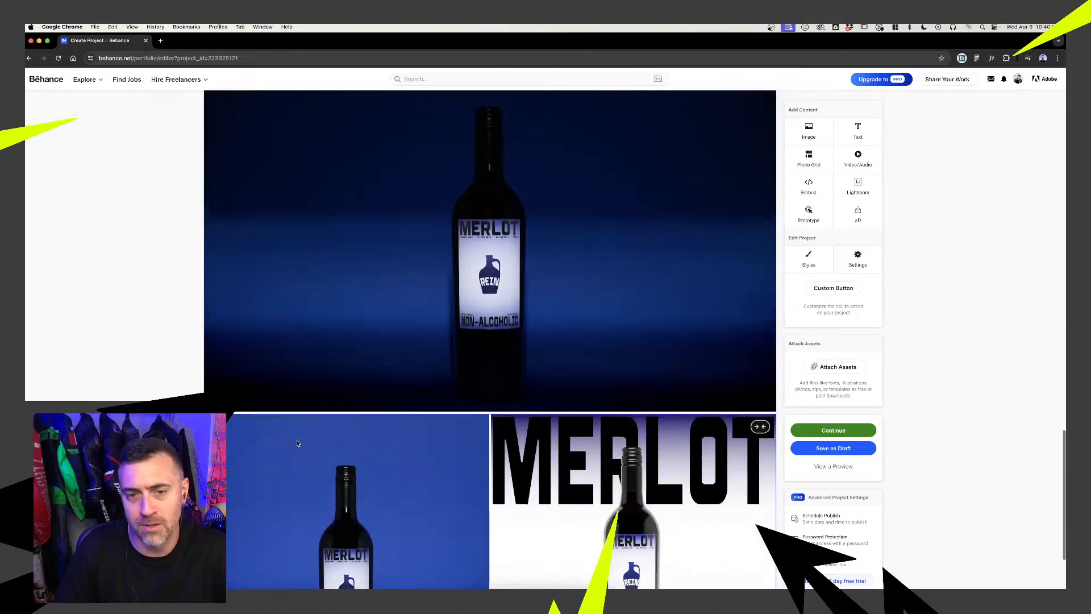
scroll(297, 443, down, 5)
scroll(402, 419, up, 20)
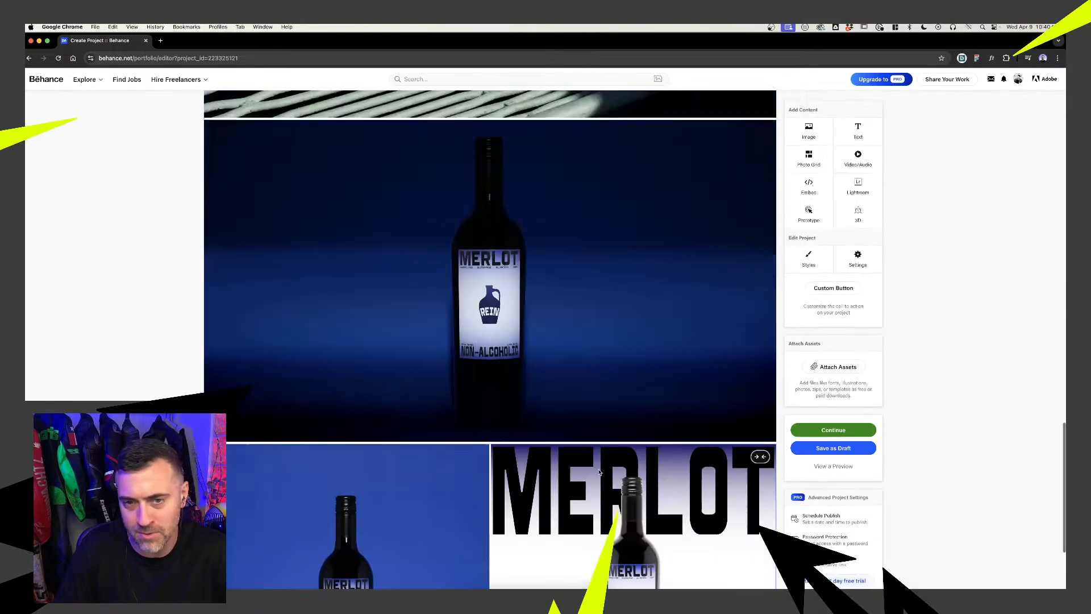
Reorder the Merlot photo grid so the white MERLOT poster image comes before the blue bottle photo
scroll(589, 408, down, 20)
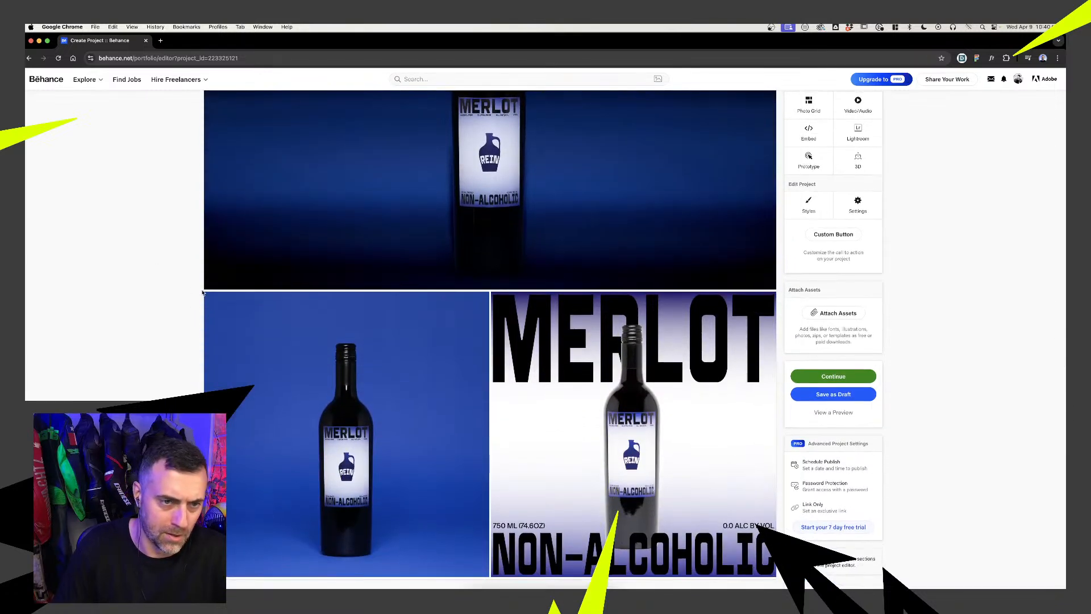
click(206, 296)
click(233, 326)
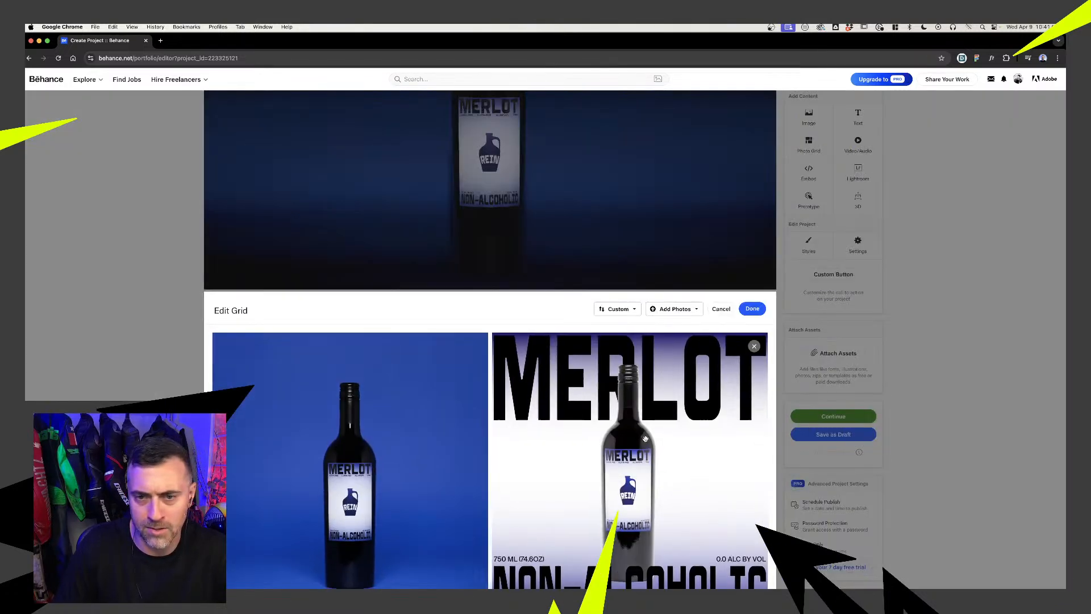
drag(580, 447, 295, 446)
click(753, 309)
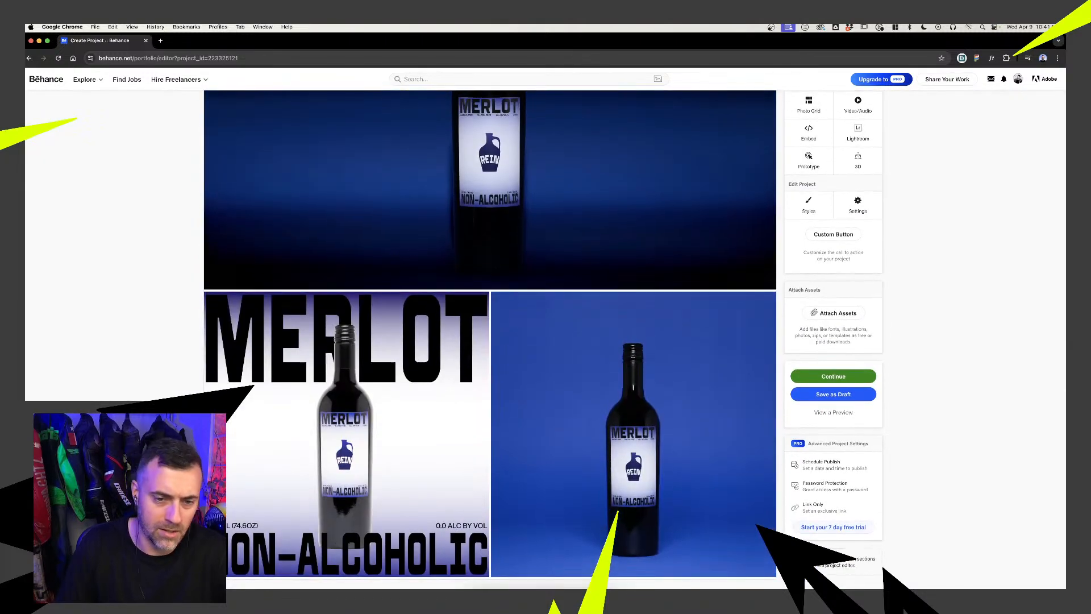
Switch to Finder and preview the phone, newspaper, poster and box mockup files in REIN's Mockups folder
mouse_move(449, 585)
click(478, 594)
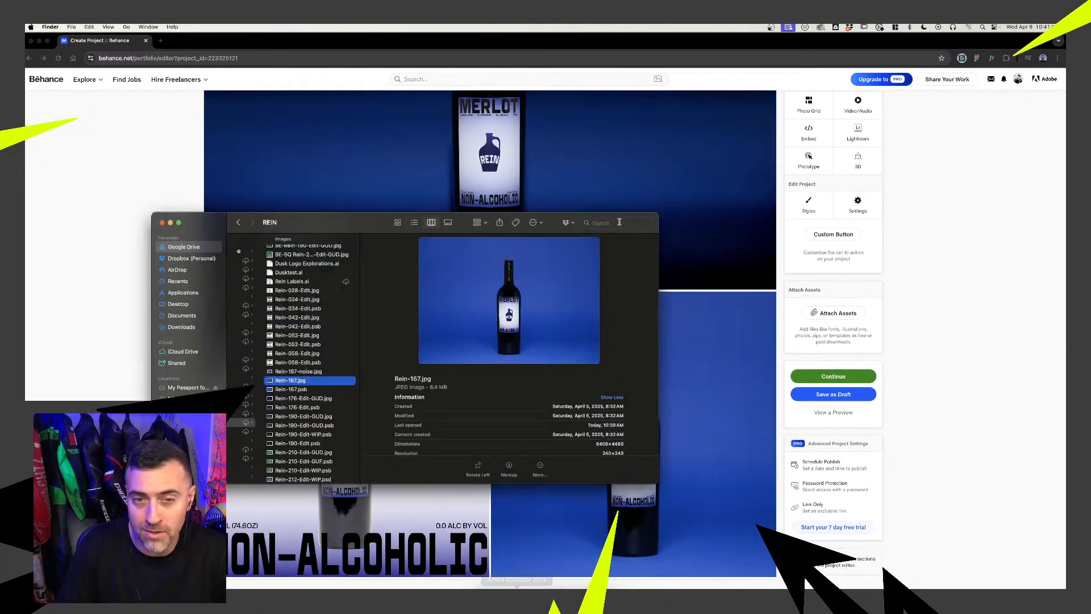
scroll(324, 278, up, 3)
click(287, 252)
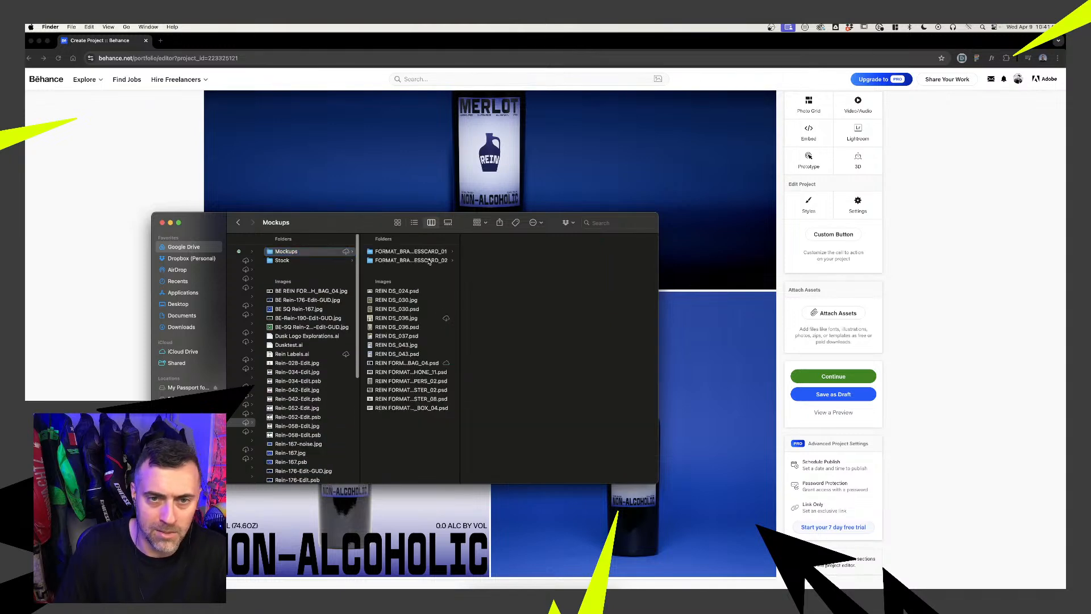
click(403, 364)
click(400, 373)
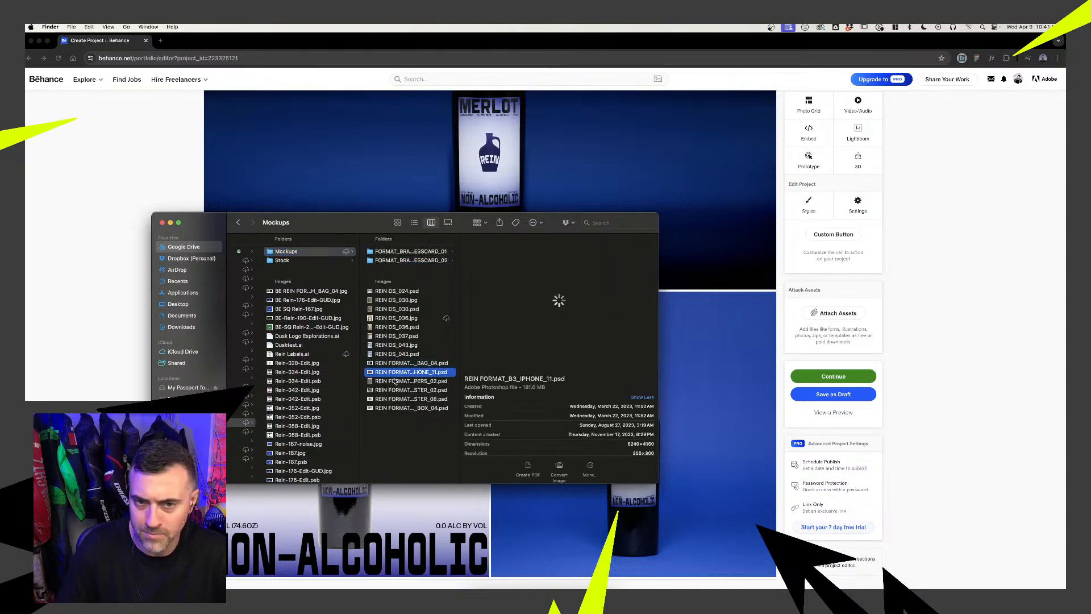
click(396, 382)
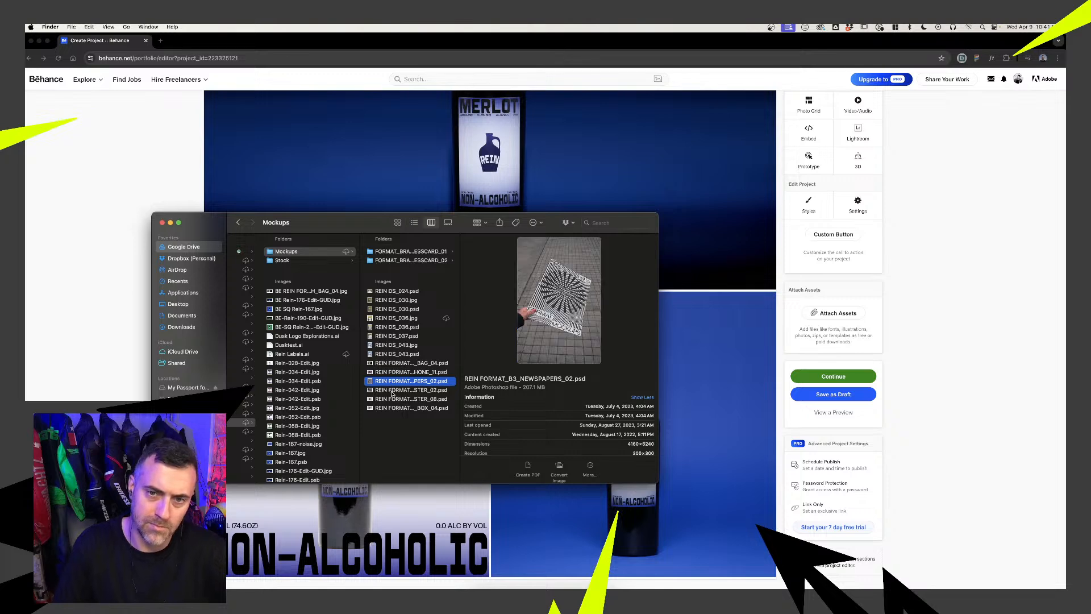
click(391, 392)
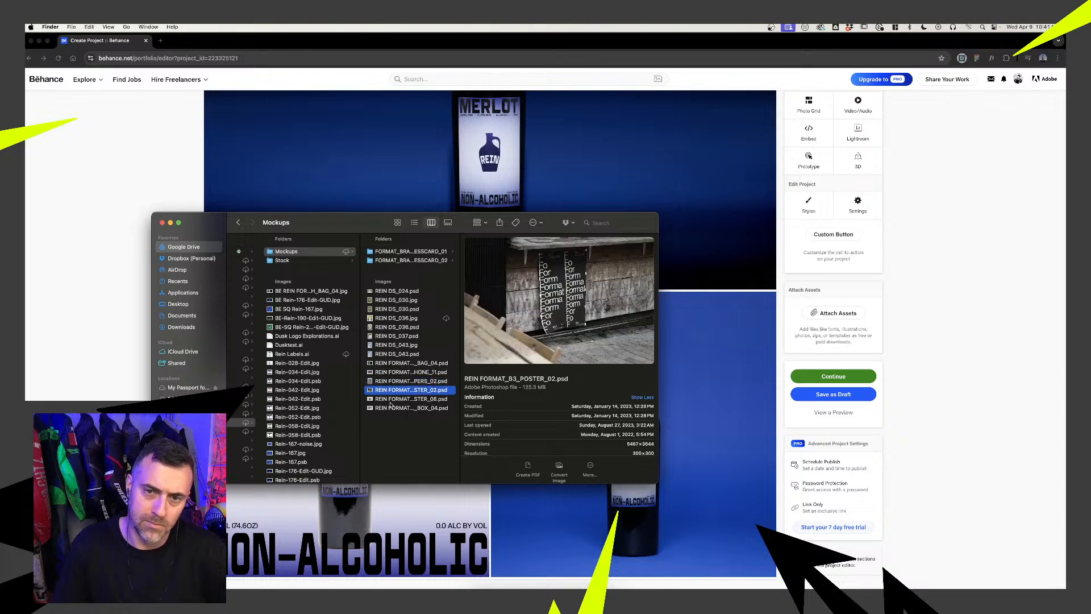
click(393, 399)
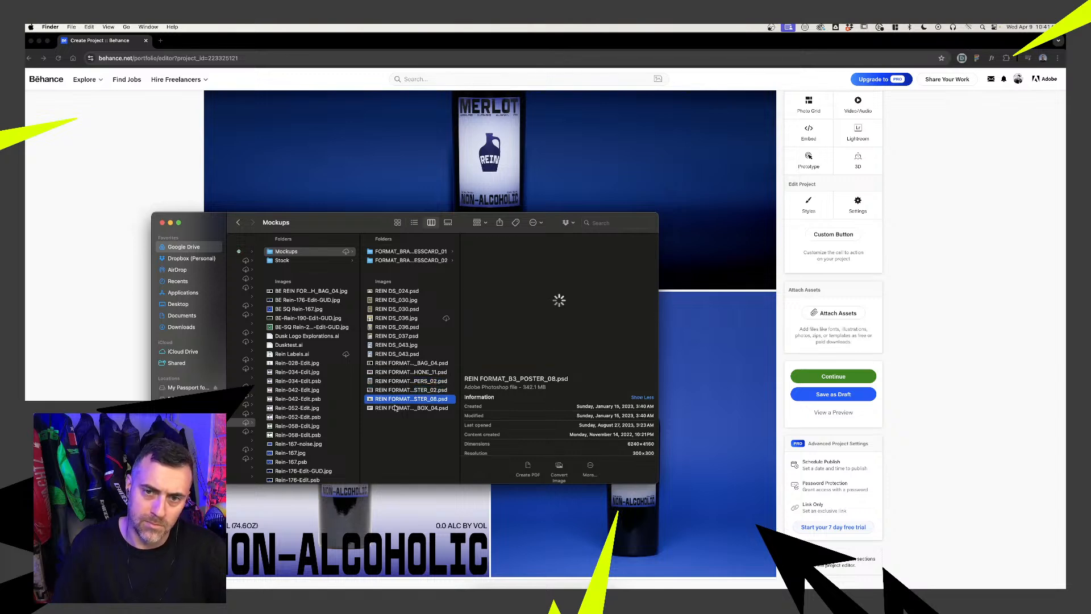
click(396, 408)
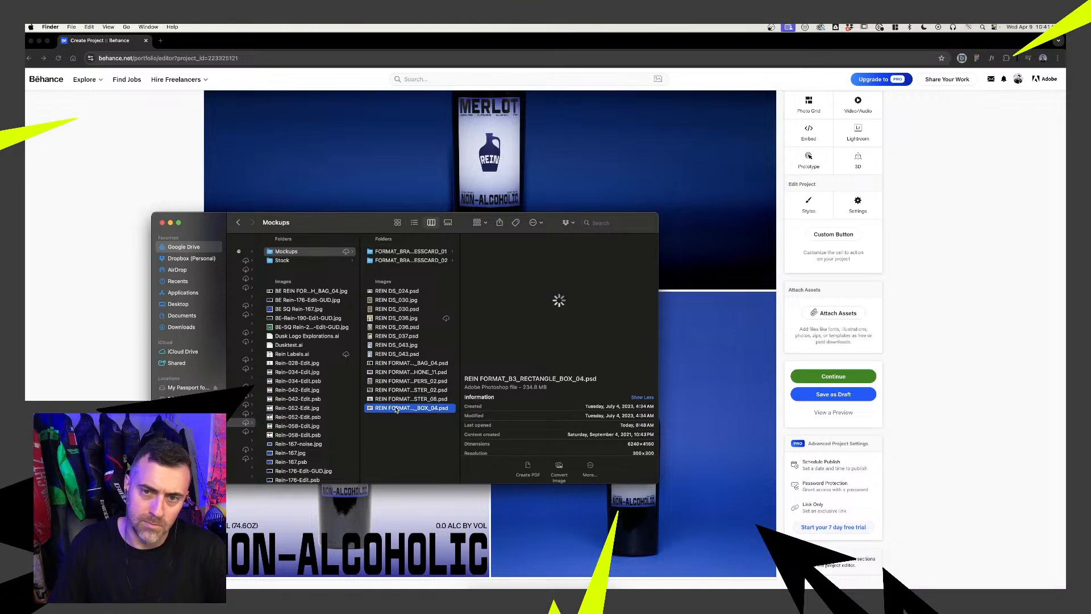
click(396, 373)
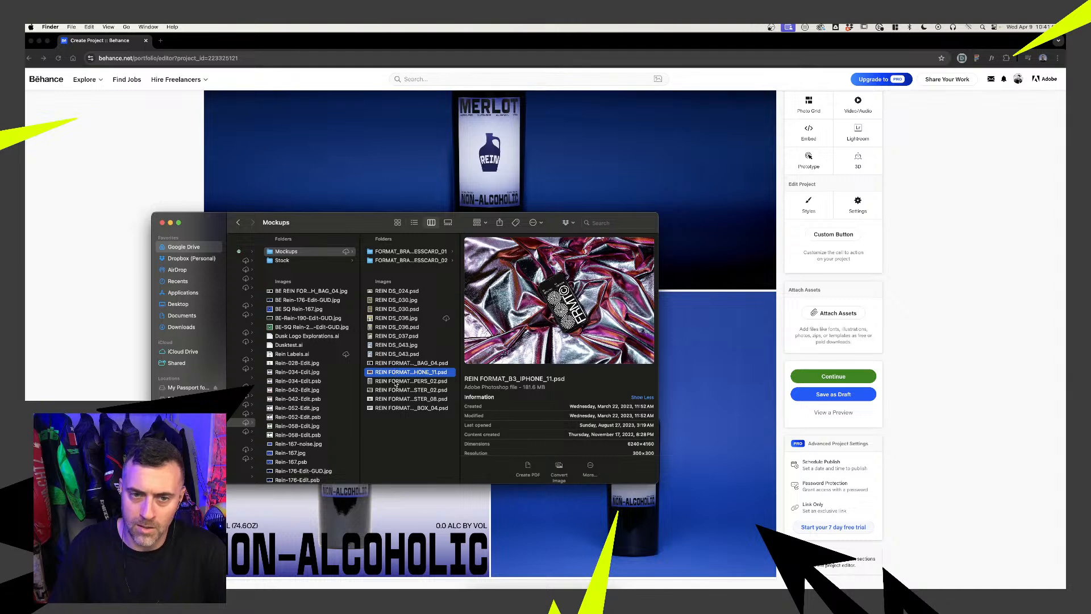
Open REIN FORMAT_B3_NEWSPAPERS_02.psd in Photoshop and open the contents of its ARTWORK GOES HERE smart object
click(397, 383)
double_click(410, 381)
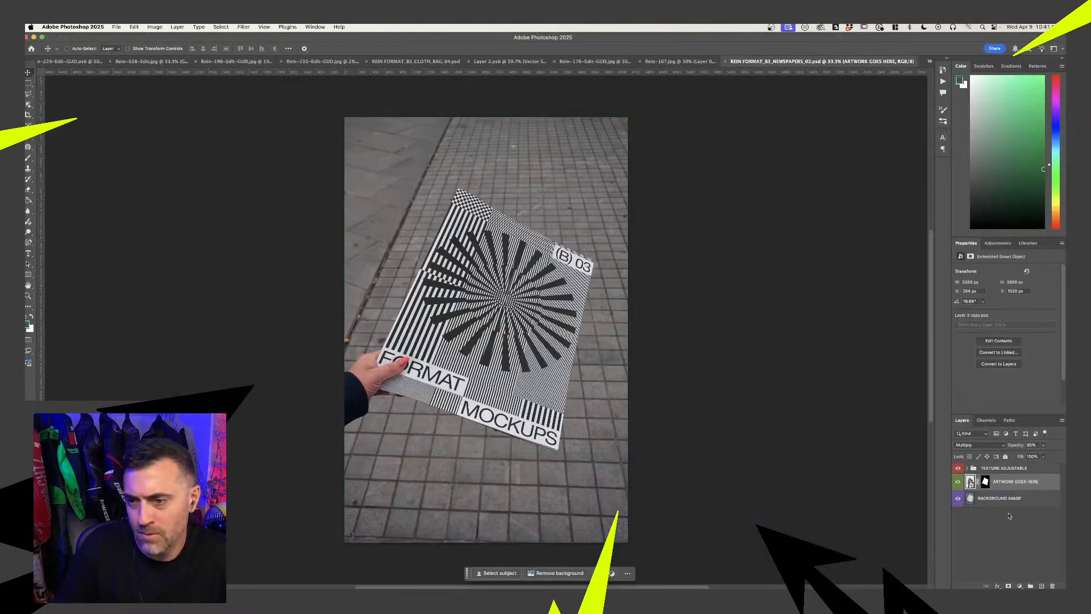
double_click(971, 481)
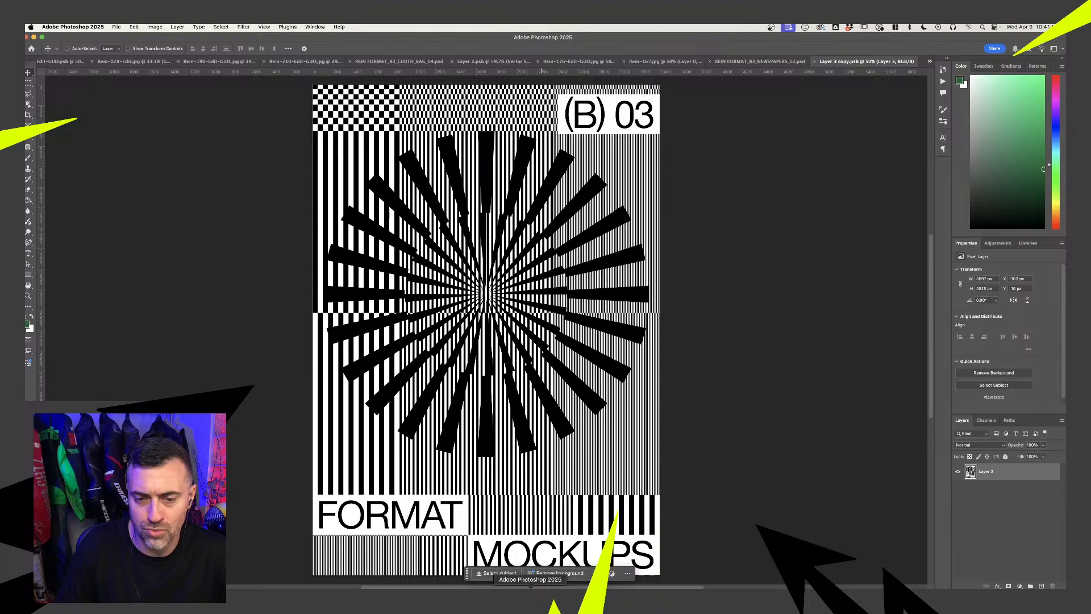
Copy the first Grenache label's blue gradient rectangle from Illustrator into the newspaper artwork as a smart object and widen it to cover the canvas
click(517, 594)
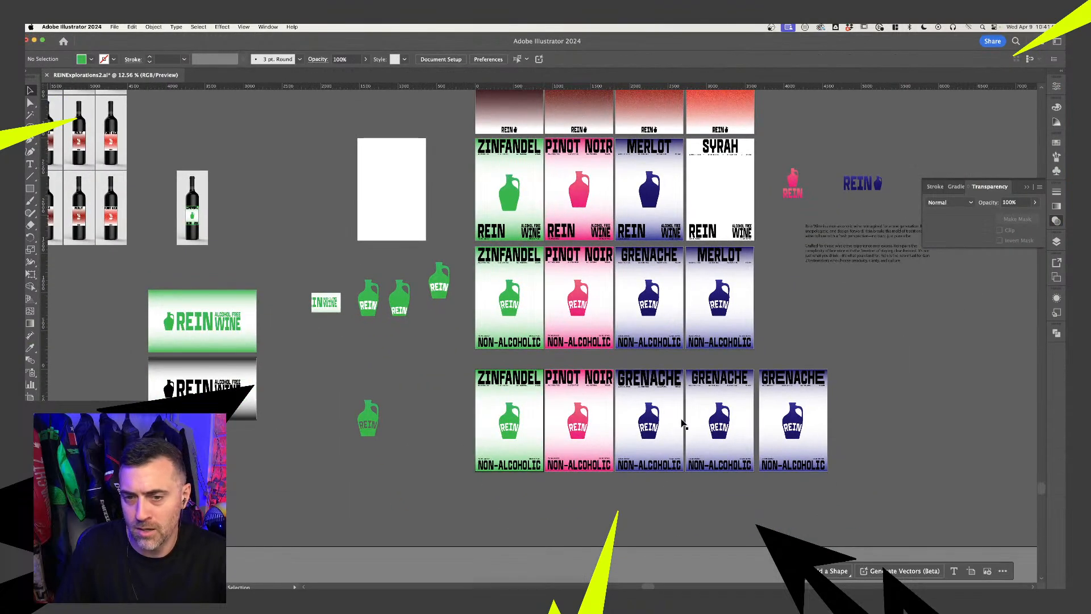
click(684, 427)
key(super+Tab)
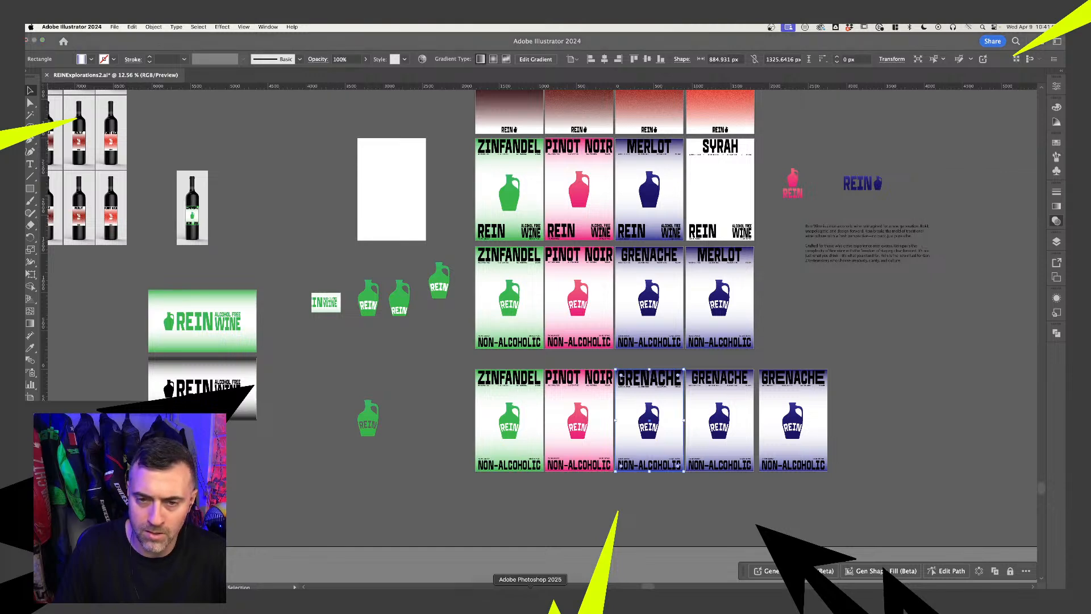
key(super+v)
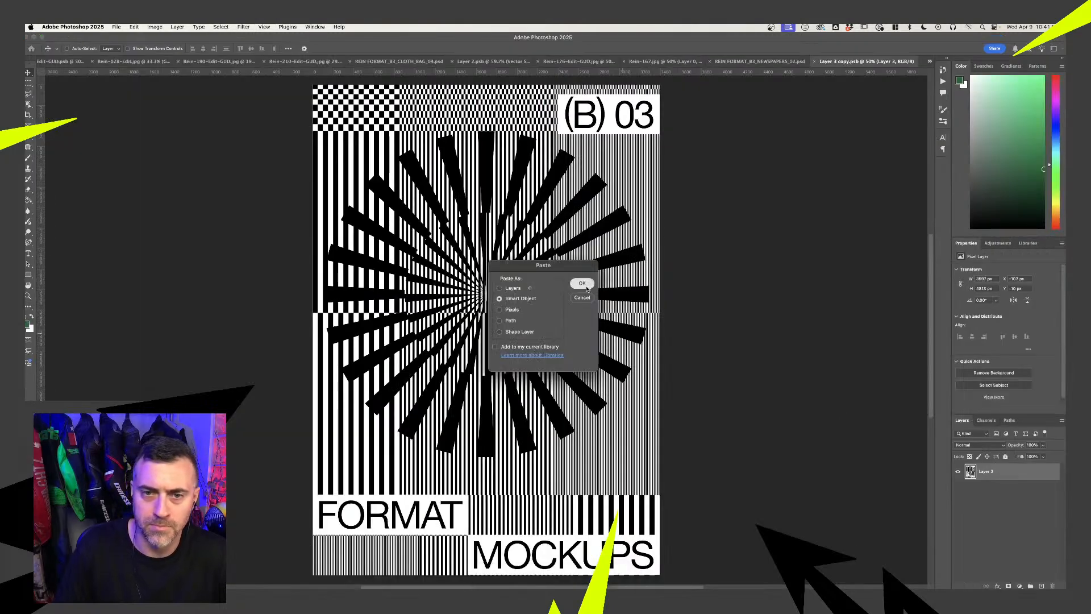
click(582, 283)
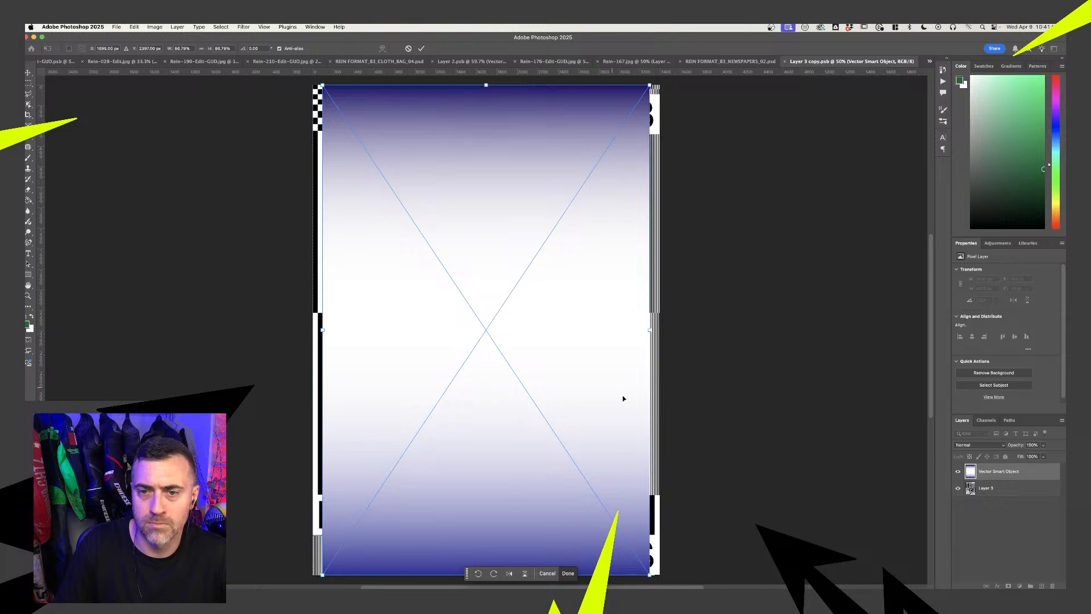
drag(651, 324, 662, 329)
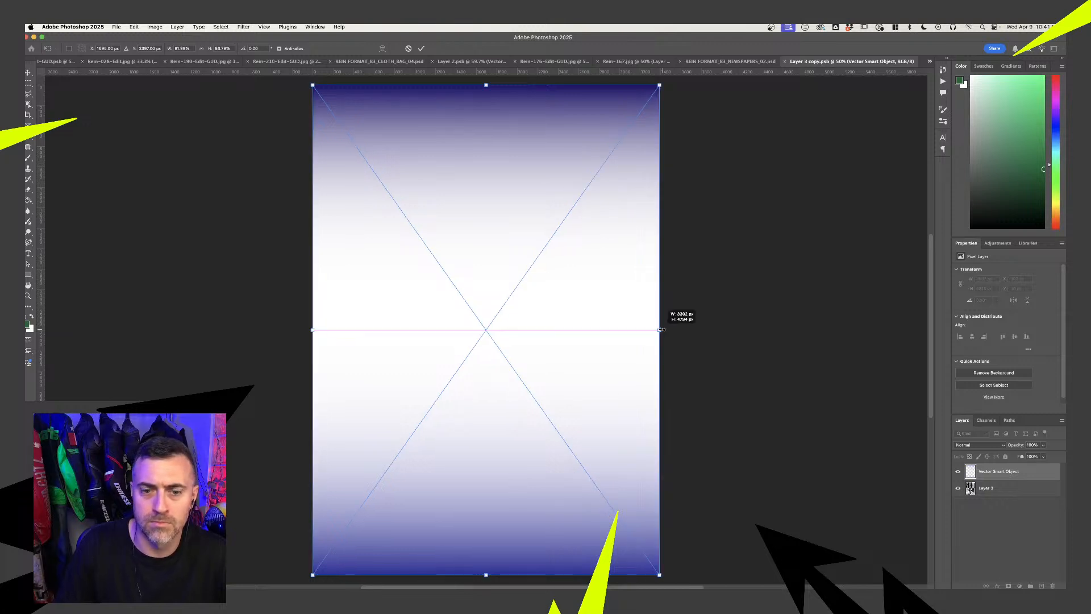
key(Return)
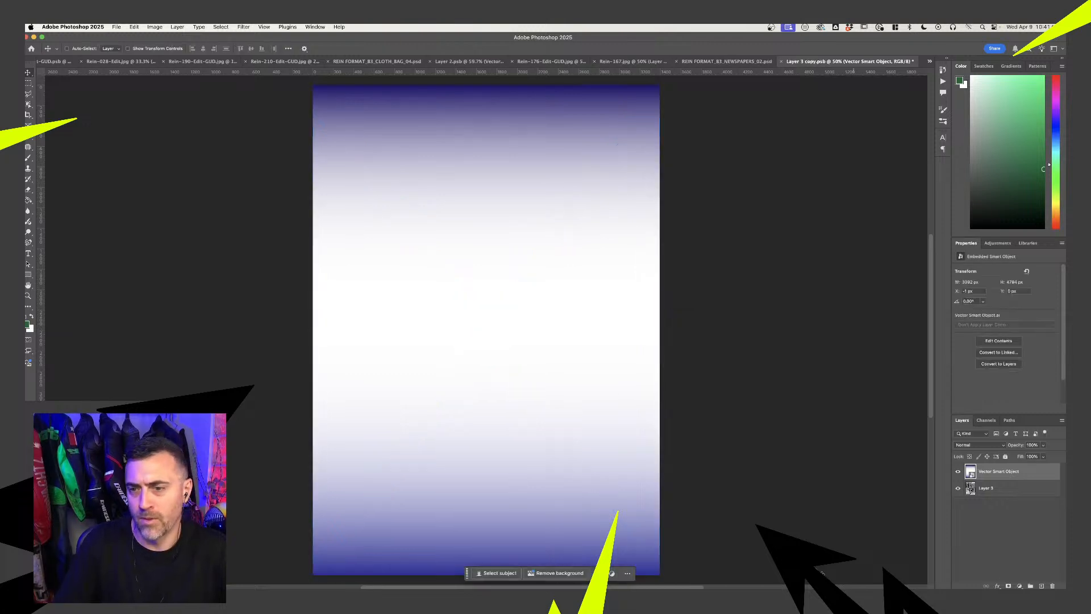
Switch to Illustrator and copy the blue REIN jug from the first Grenache label in the bottom row
key(super+Tab)
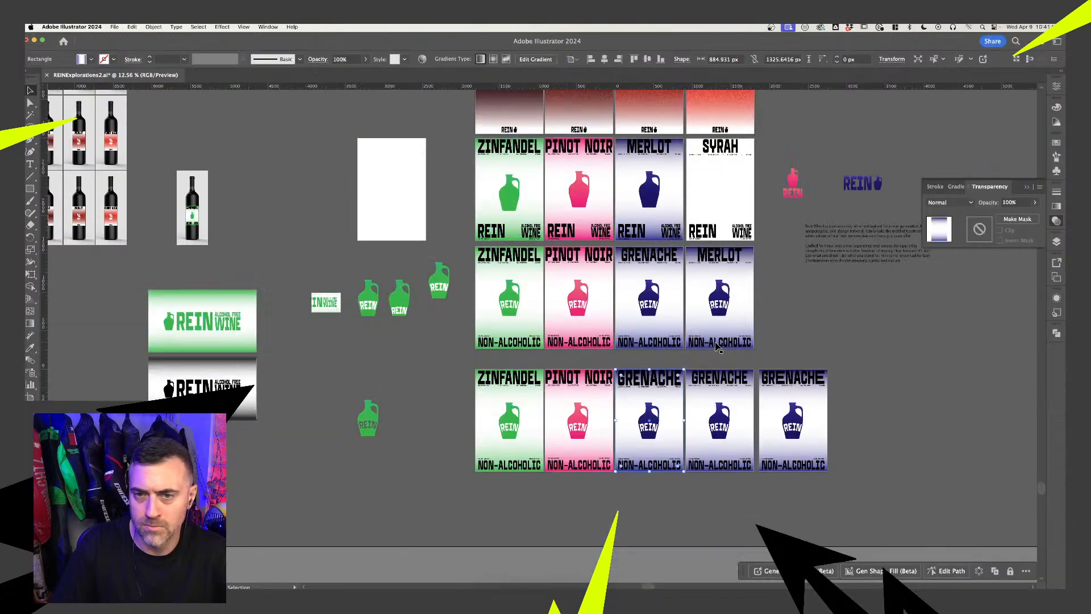
click(262, 353)
click(187, 327)
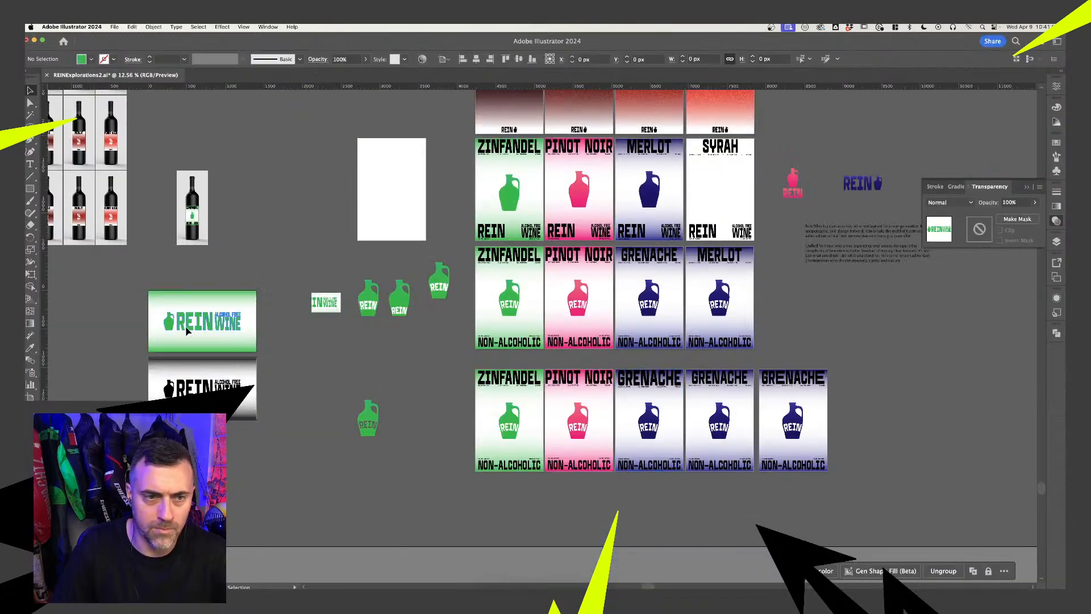
click(336, 378)
click(193, 390)
click(323, 405)
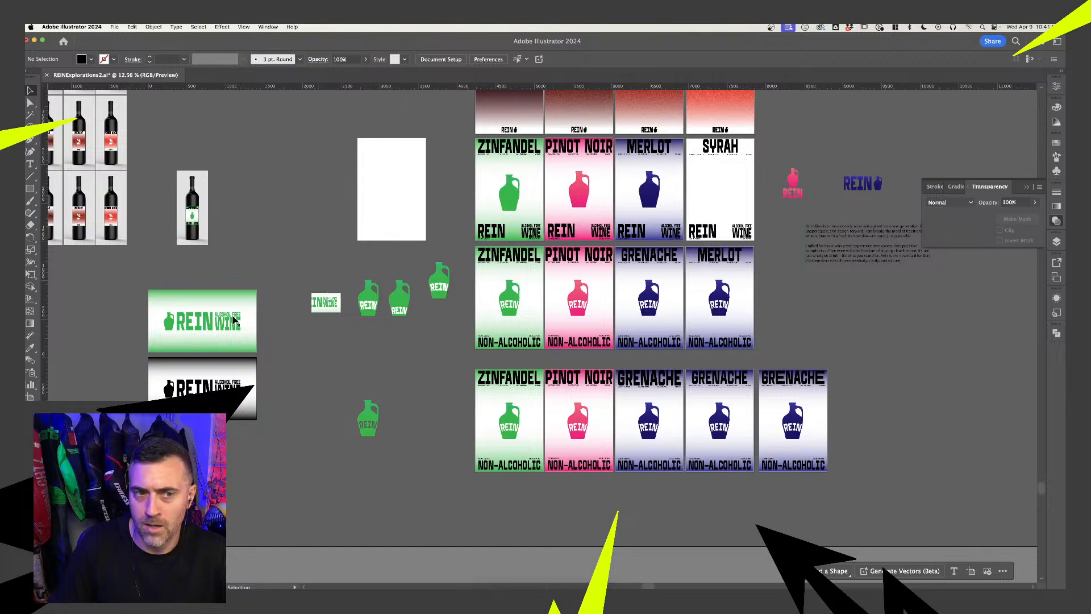
click(232, 323)
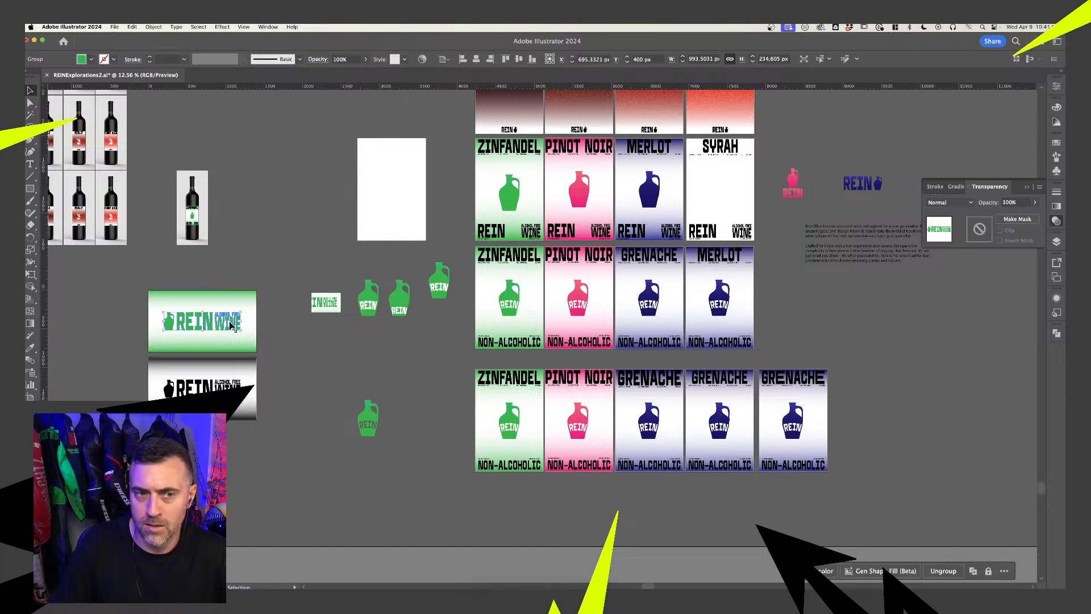
click(305, 331)
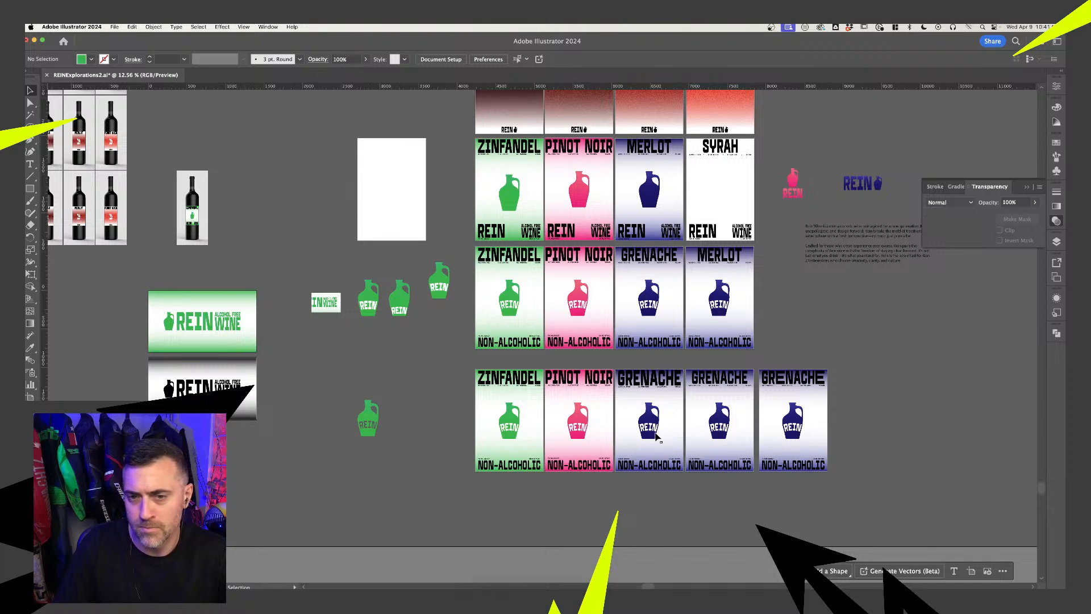
click(656, 436)
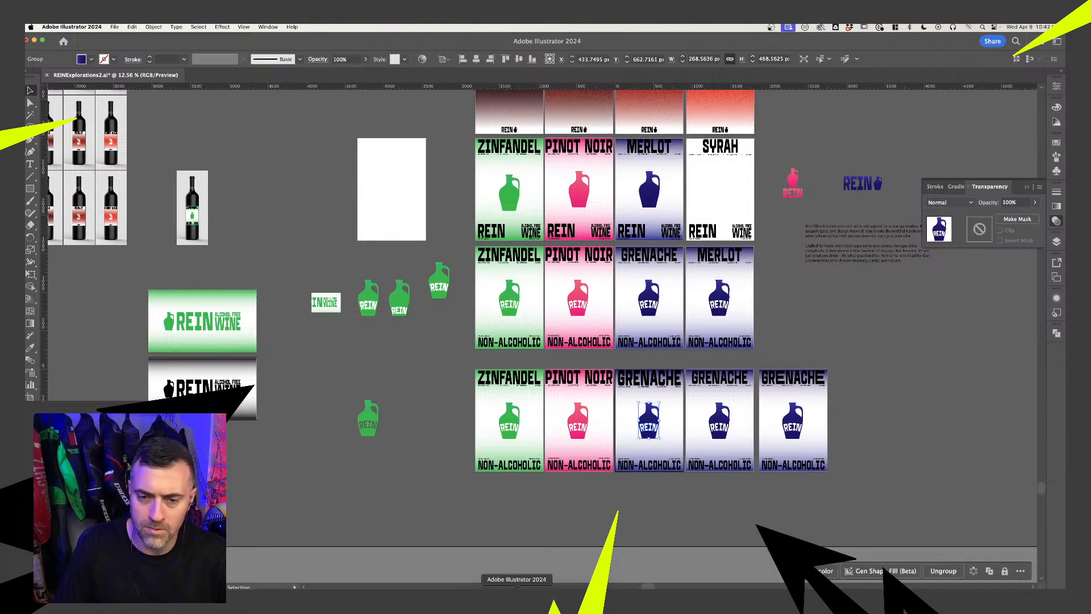
Paste the REIN jug into the Photoshop newspaper artwork as a smart object and scale it to about 870 by 1517 px
click(530, 595)
key(super+v)
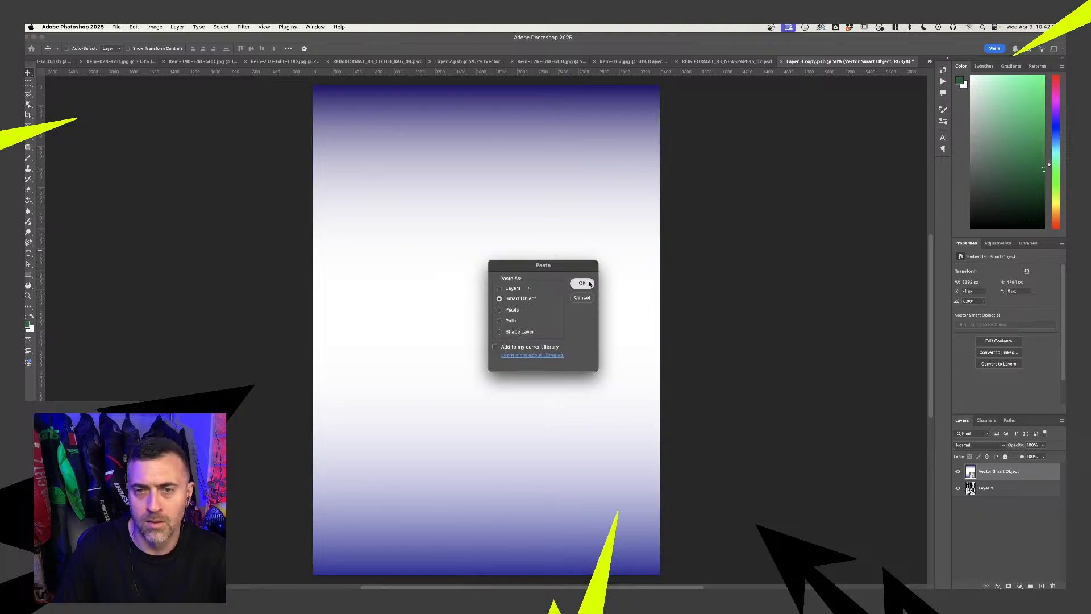
key(Return)
drag(547, 231, 529, 252)
key(Return)
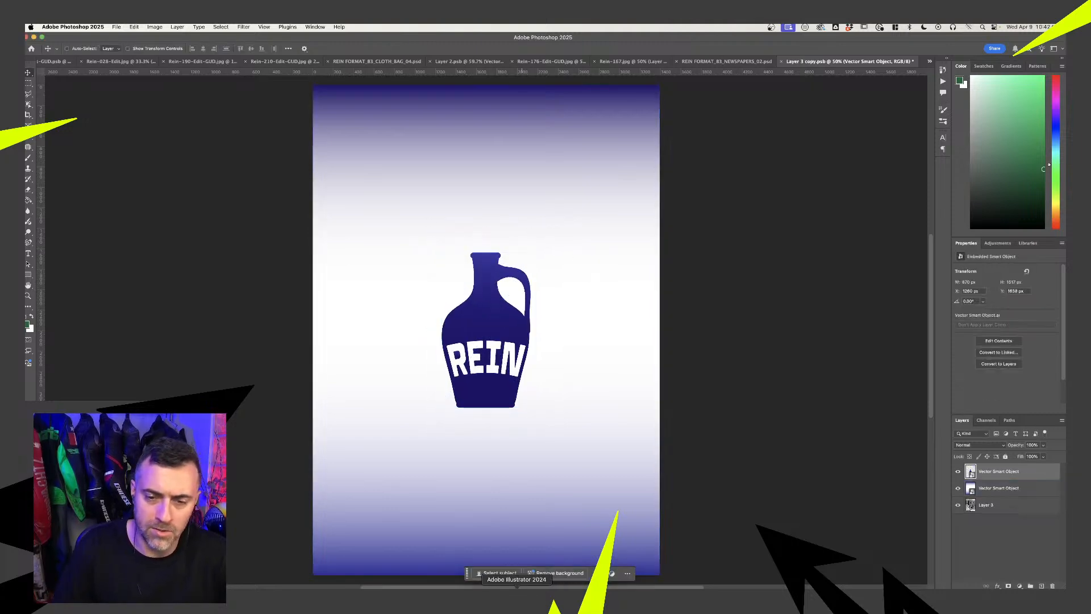
Switch to Illustrator and duplicate the black REIN wordmark text from the jug logo into the empty space beside it
key(super+Tab)
scroll(605, 268, up, 3)
scroll(647, 326, up, 4)
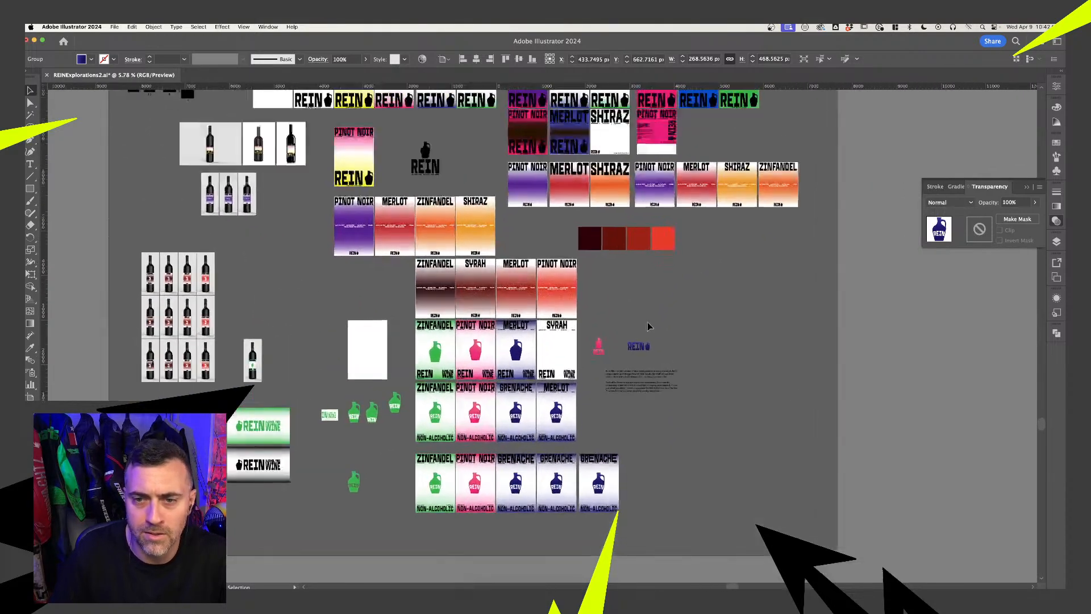
scroll(633, 360, up, 6)
scroll(631, 358, up, 5)
scroll(631, 358, left, 2)
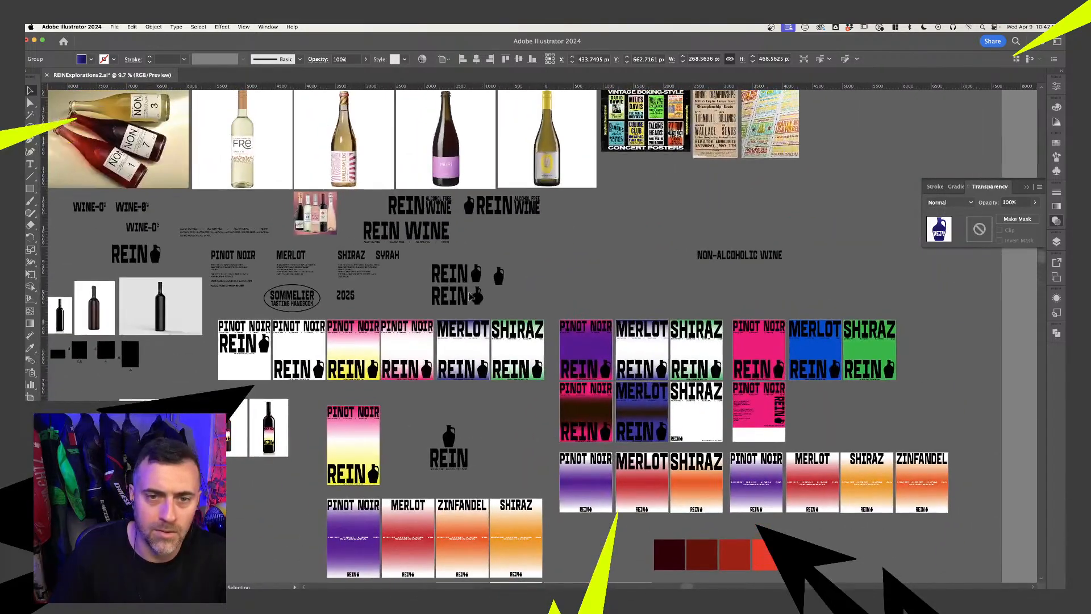
click(452, 276)
drag(453, 274, 612, 274)
click(570, 221)
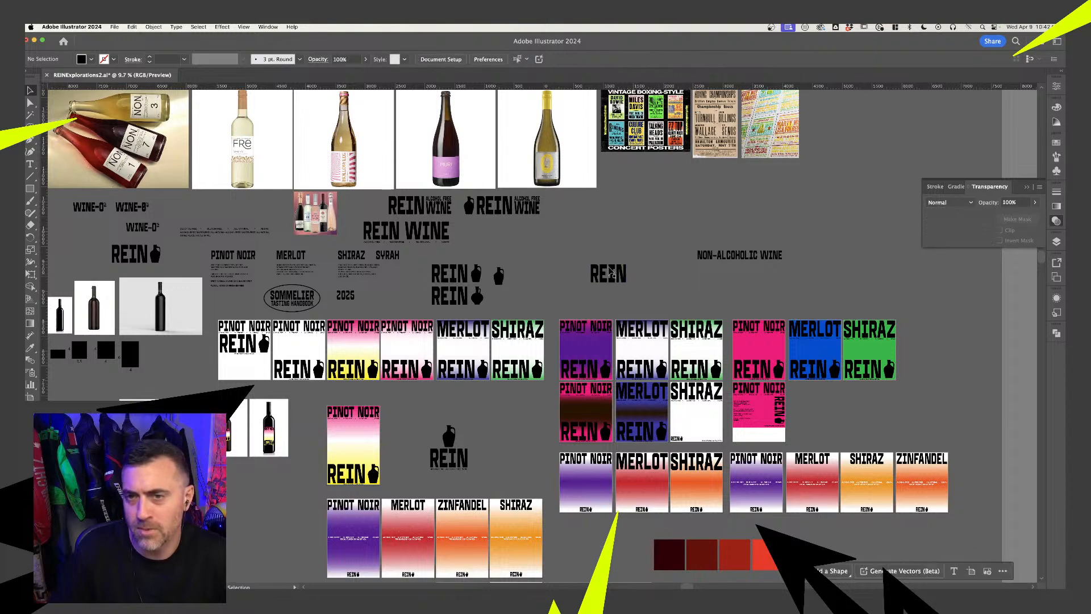
Replace the duplicated REIN text with two lines reading "WINE TASTING" and "FIELD GUIDE"
scroll(570, 221, down, 3)
scroll(571, 221, right, 1)
click(589, 230)
scroll(589, 229, up, 2)
scroll(590, 233, up, 3)
double_click(588, 230)
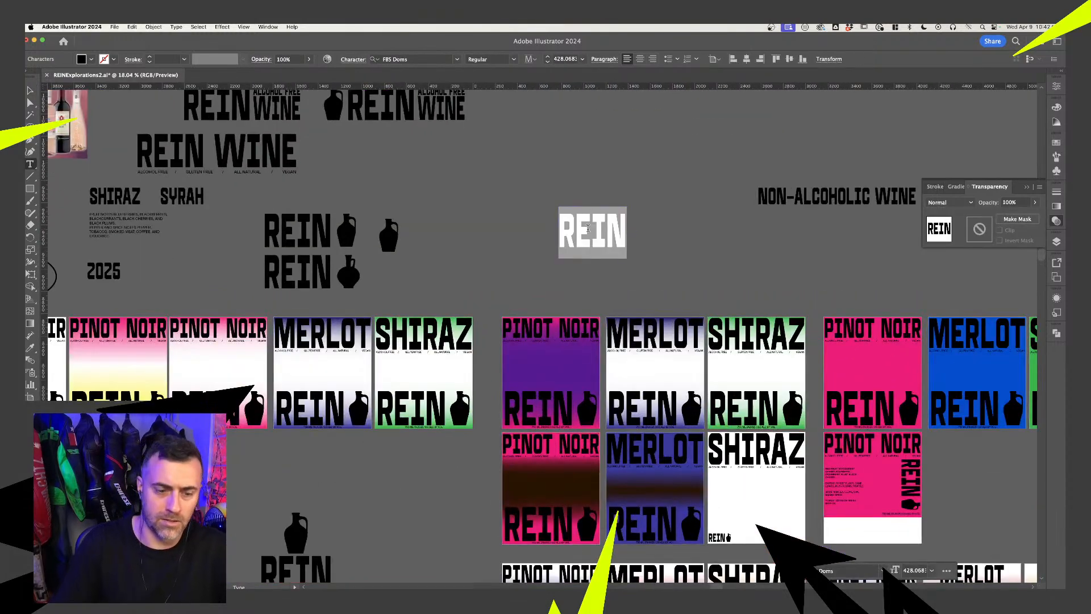
text(C)
key(BackSpace)
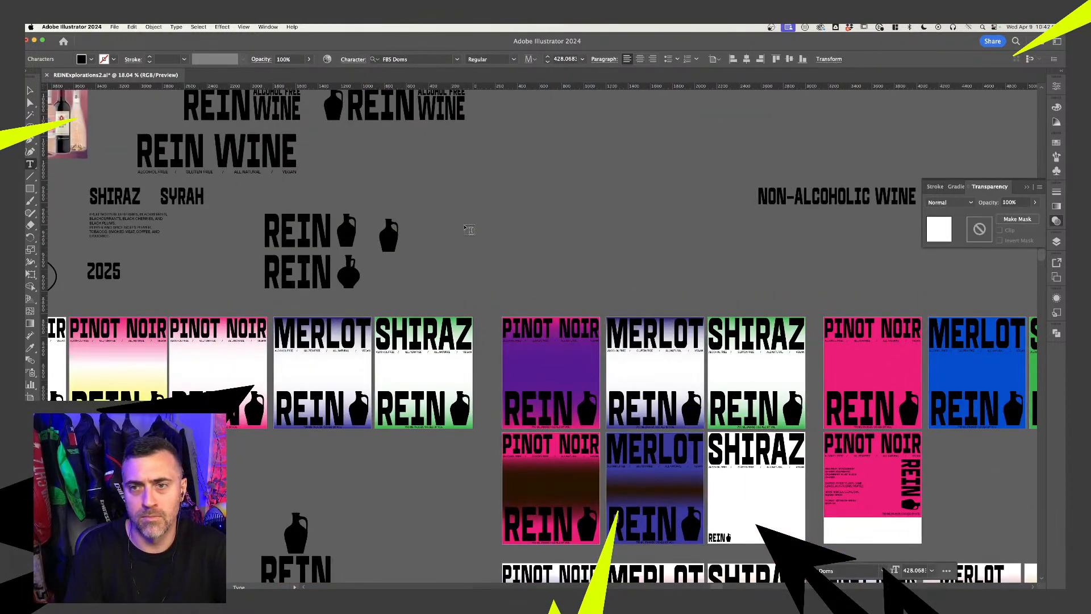
text(WINE)
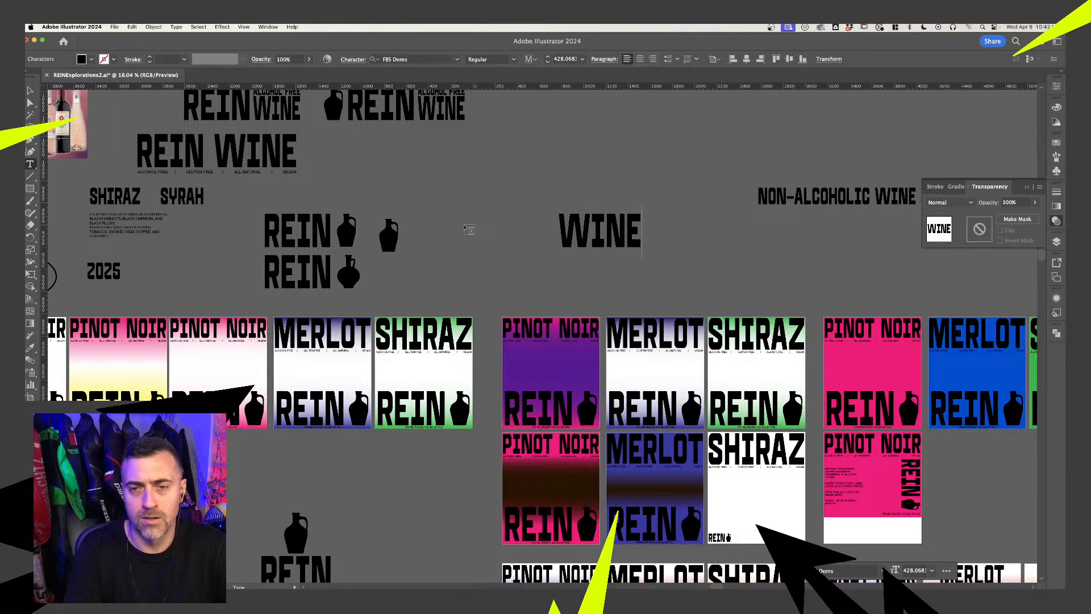
text( TASTING)
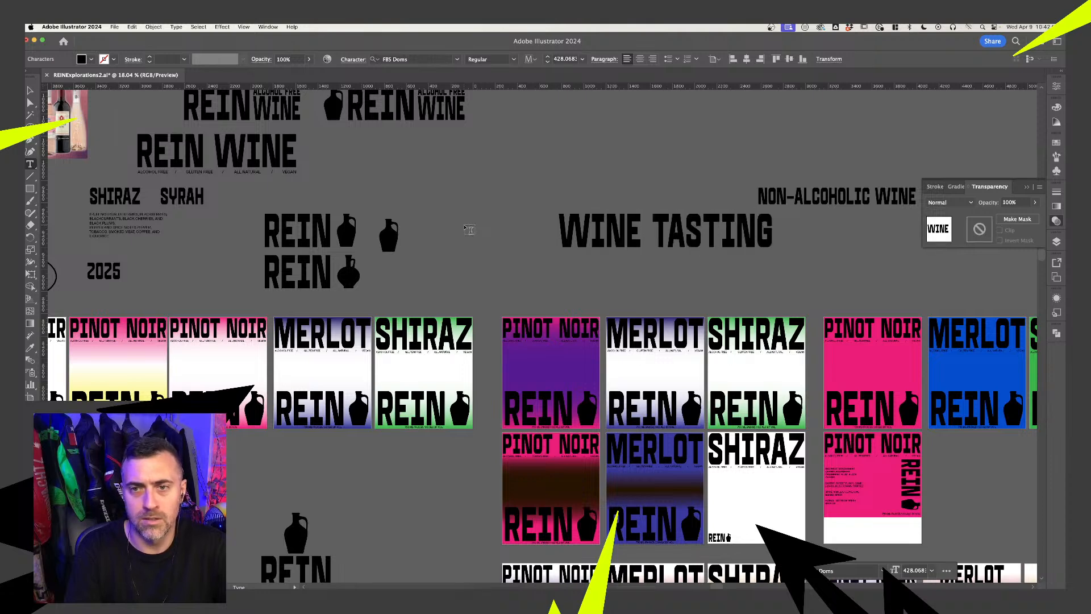
key(Return)
text(FIELD GUIDE)
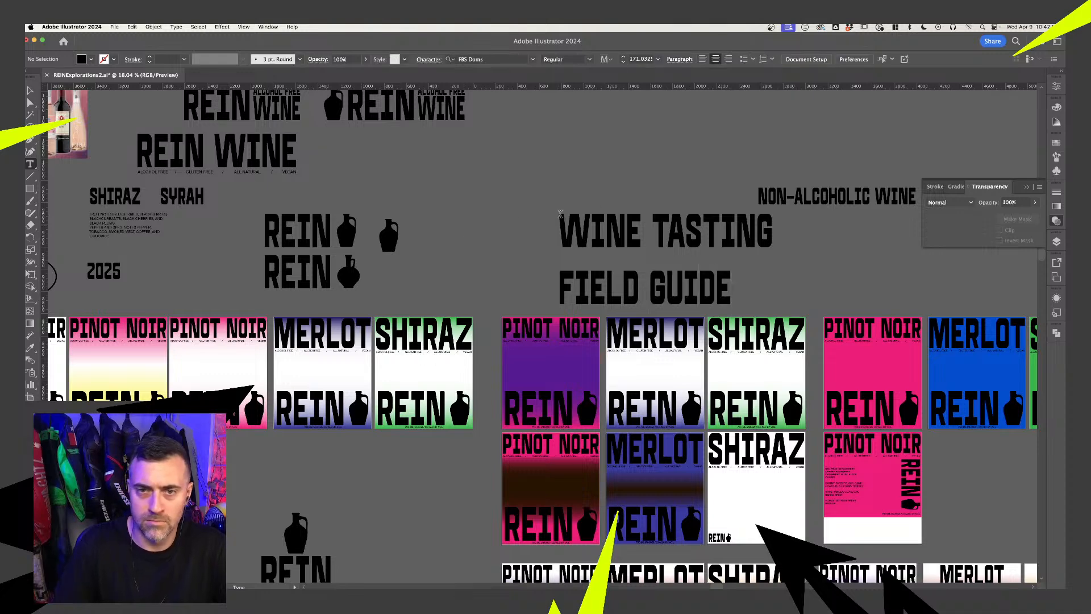
Add the lines "THE COMPLETE" and "ALL-ENCOMPASING" above WINE TASTING in the headline
key(Return)
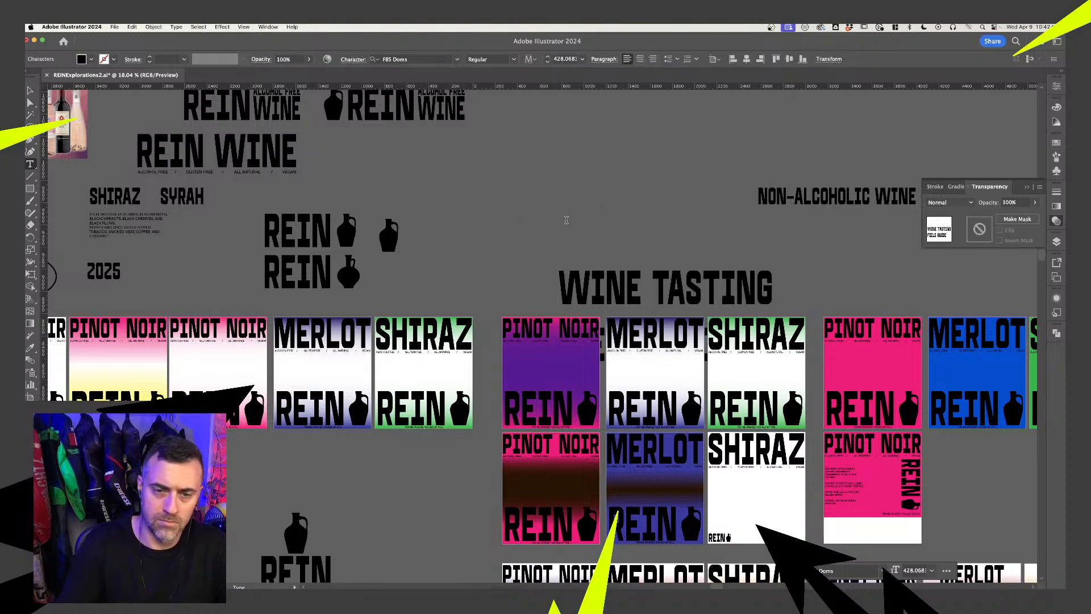
text(THE COMPLETE)
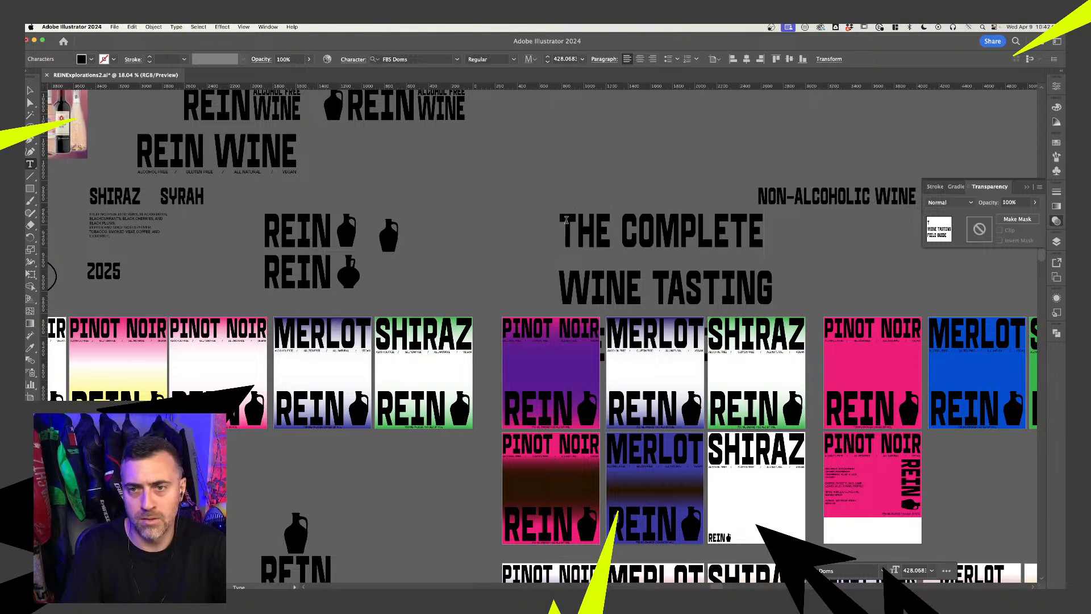
key(Return)
text(ALL ENCOM)
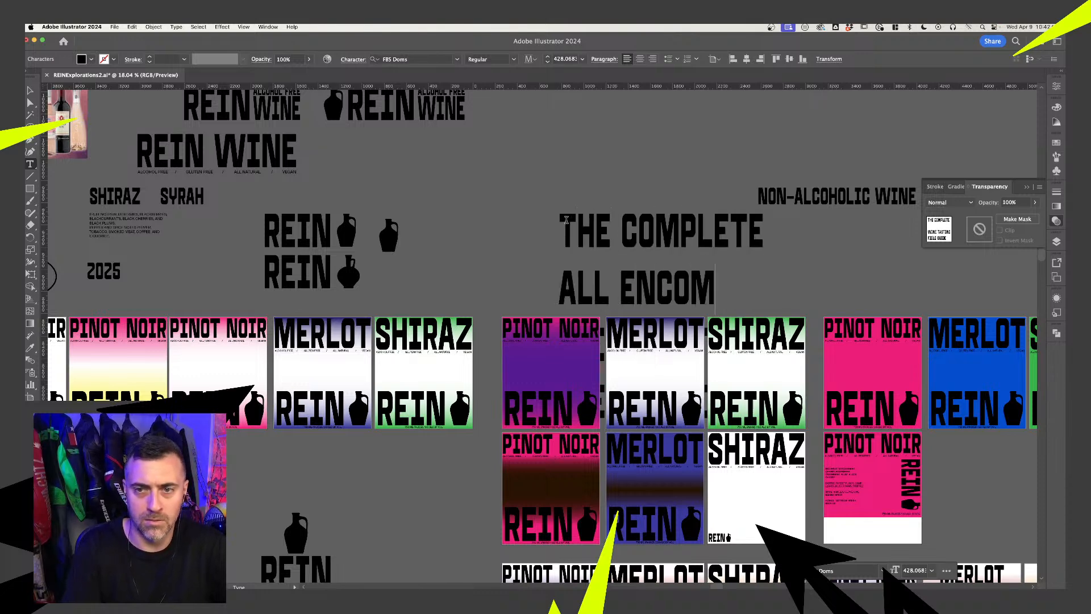
text(PASING)
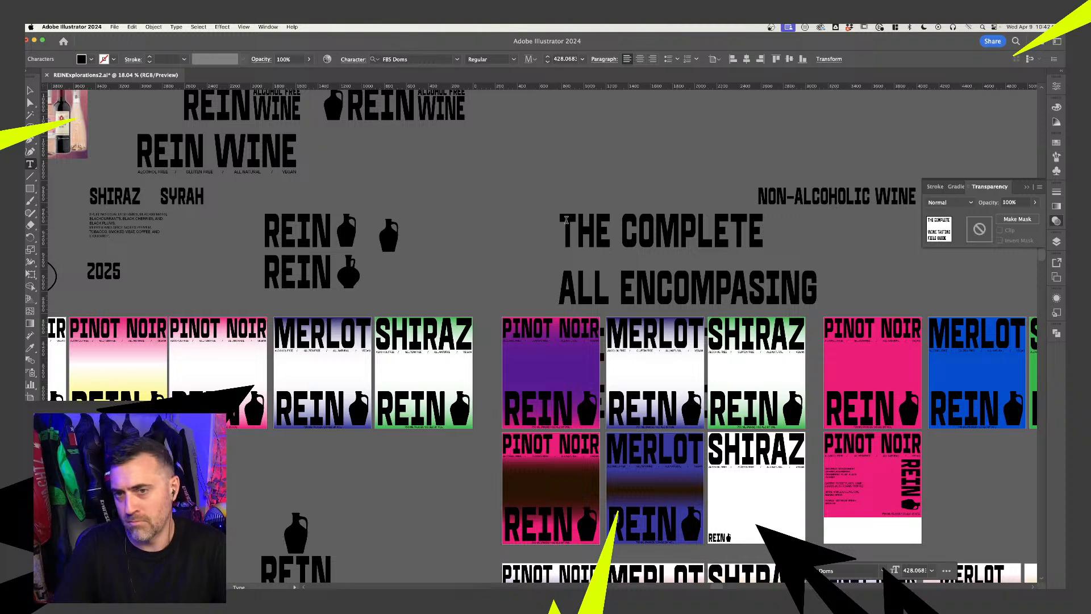
drag(611, 277, 622, 280)
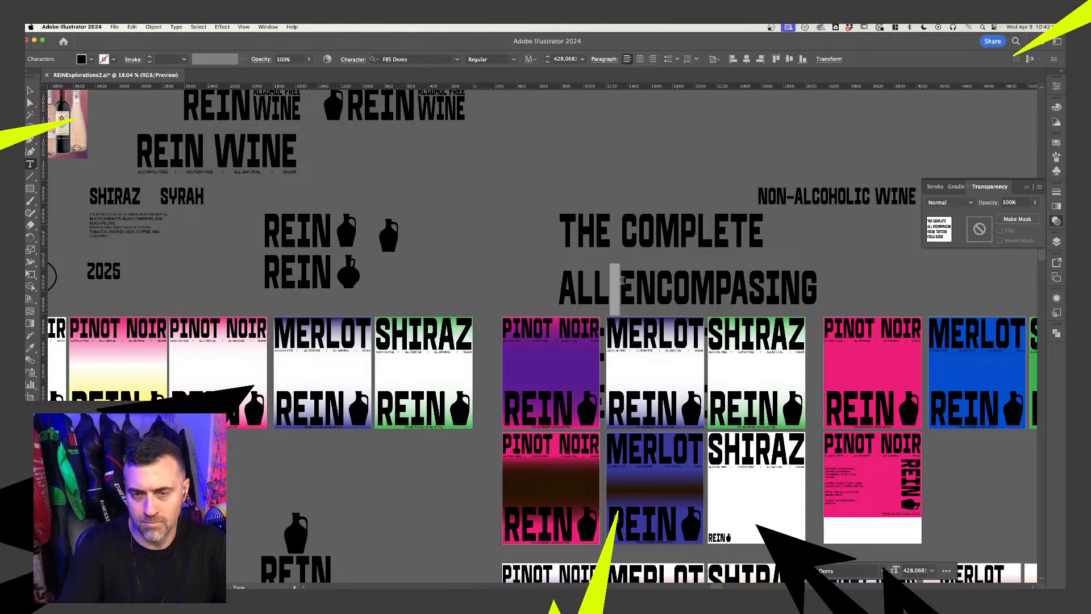
text(-)
click(31, 90)
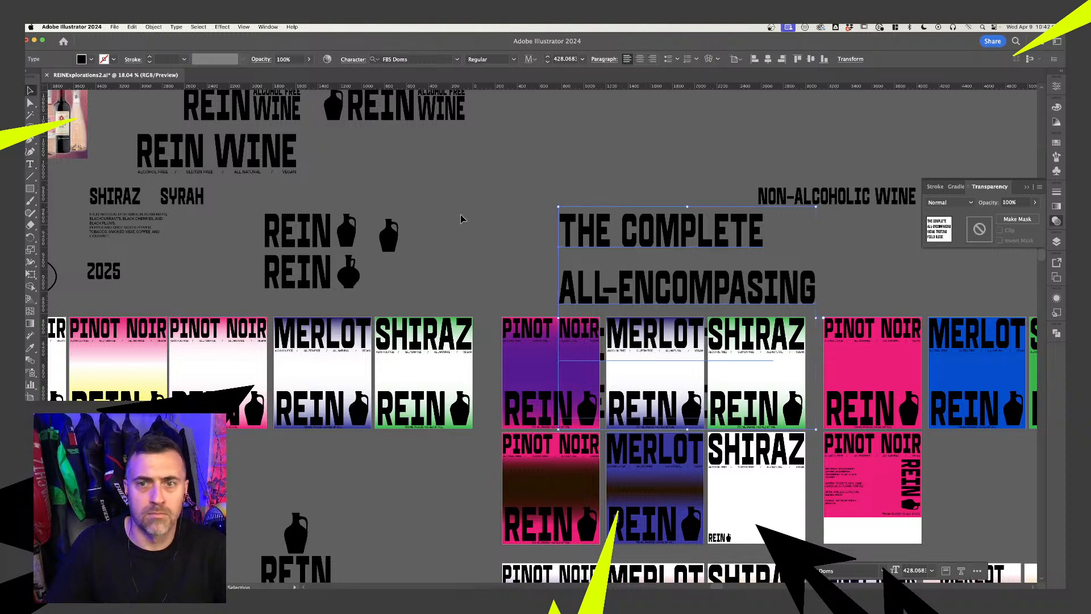
Center-align the headline text and move it into the empty area above the purple Pinot Noir, Merlot and Shiraz labels
drag(637, 251, 562, 136)
click(640, 59)
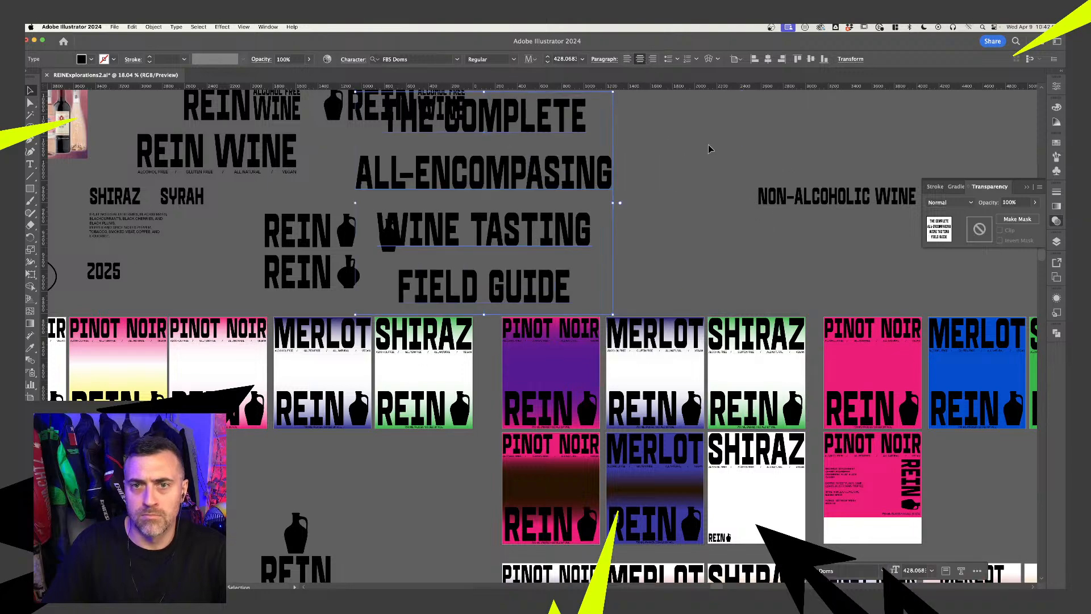
drag(563, 183, 711, 183)
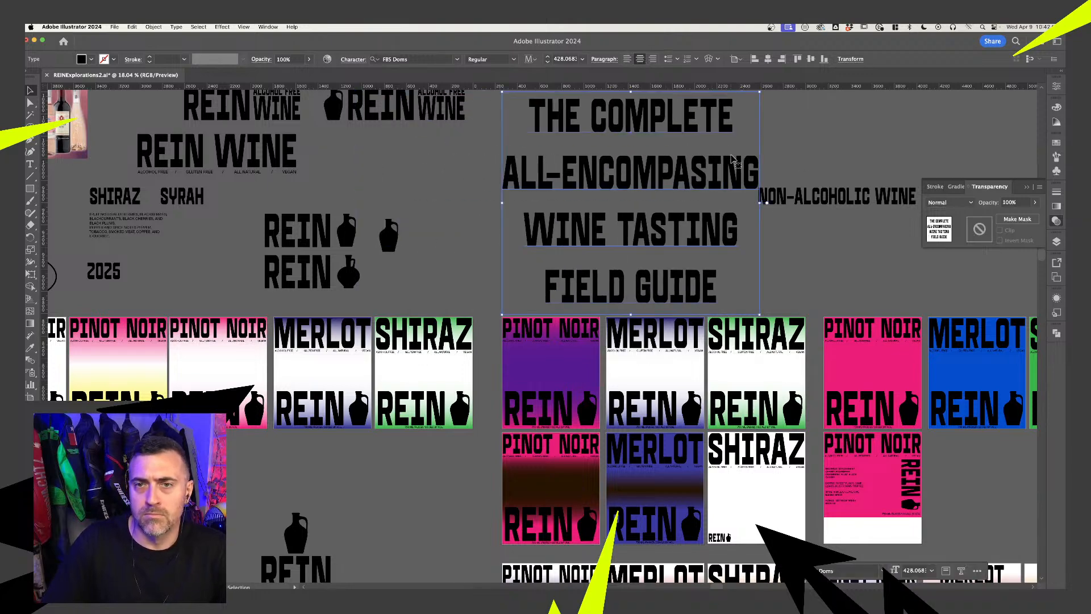
Tighten the line spacing of the four-line headline
scroll(733, 159, down, 3)
key(alt+Up)
key(alt+Up)
key(alt+Up)
key(alt+Up)
key(alt+Up)
key(alt+Up)
key(alt+Up)
key(alt+Up)
key(alt+Up)
key(alt+Up)
key(alt+Up)
key(alt+Up)
key(alt+Up)
key(alt+Up)
key(alt+Up)
key(alt+Up)
key(alt+Up)
key(alt+Up)
key(alt+Up)
key(alt+Up)
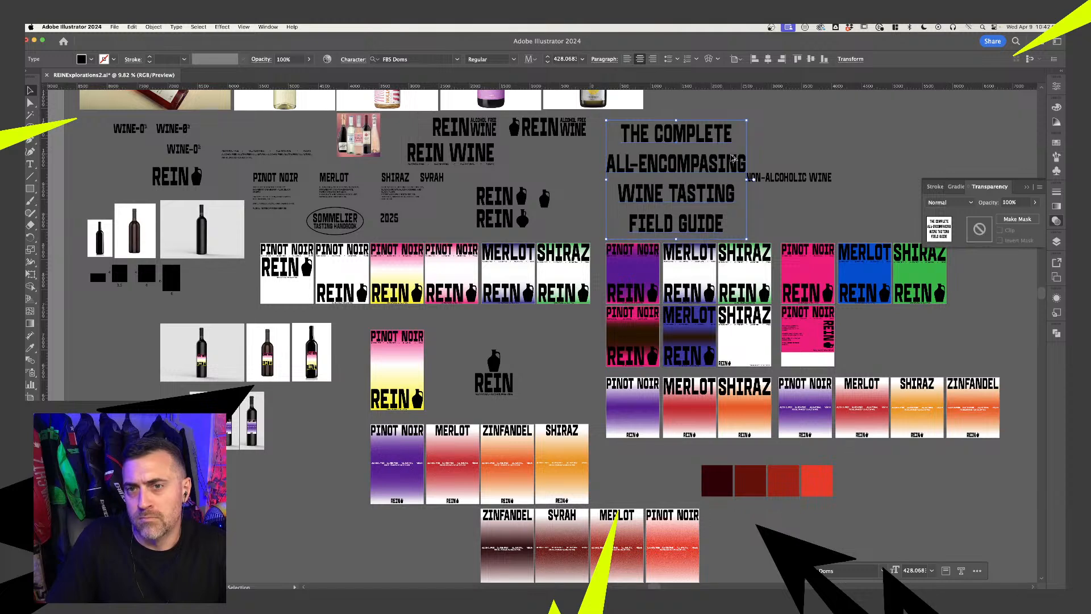
key(alt+Up)
key(alt+Up)
key(alt+Up)
key(alt+Up)
key(alt+Up)
key(alt+Up)
key(alt+Up)
key(alt+Up)
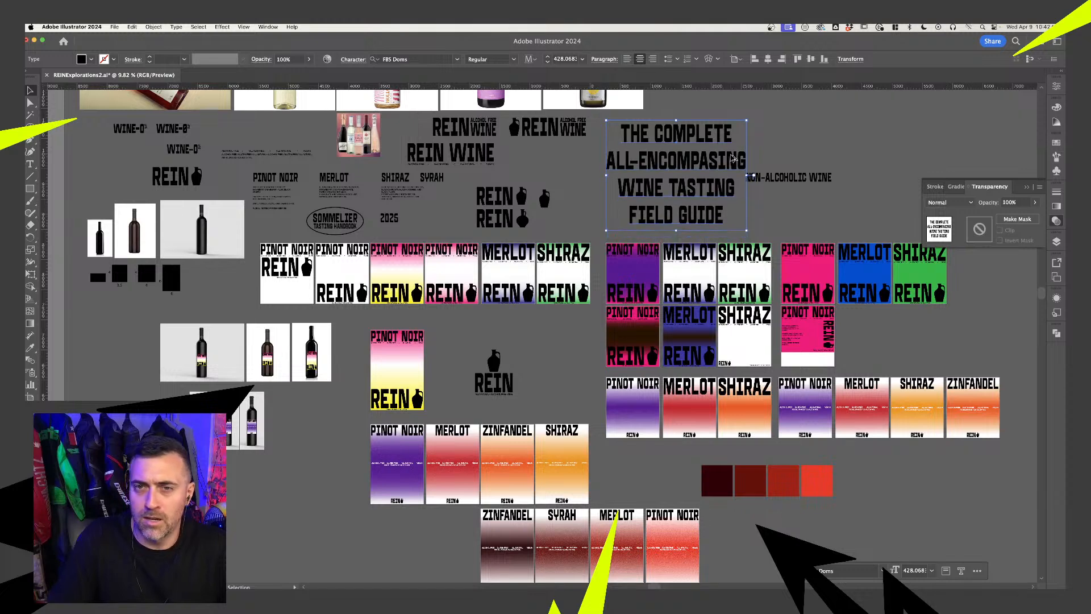
Correct the second headline line to read "ALL-ENCOMPASSING"
triple_click(732, 159)
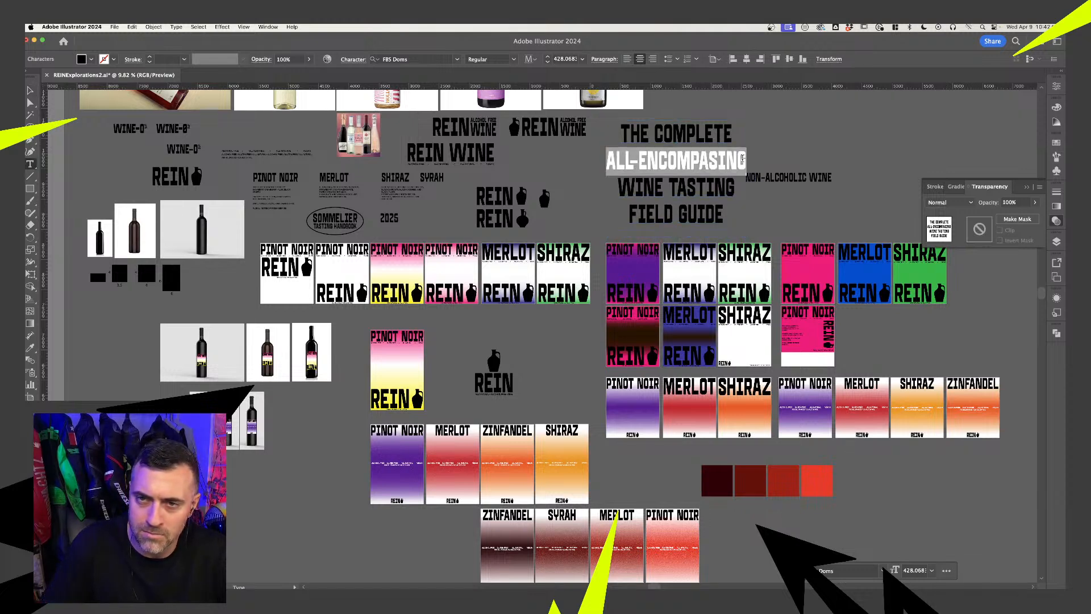
key(super+Tab)
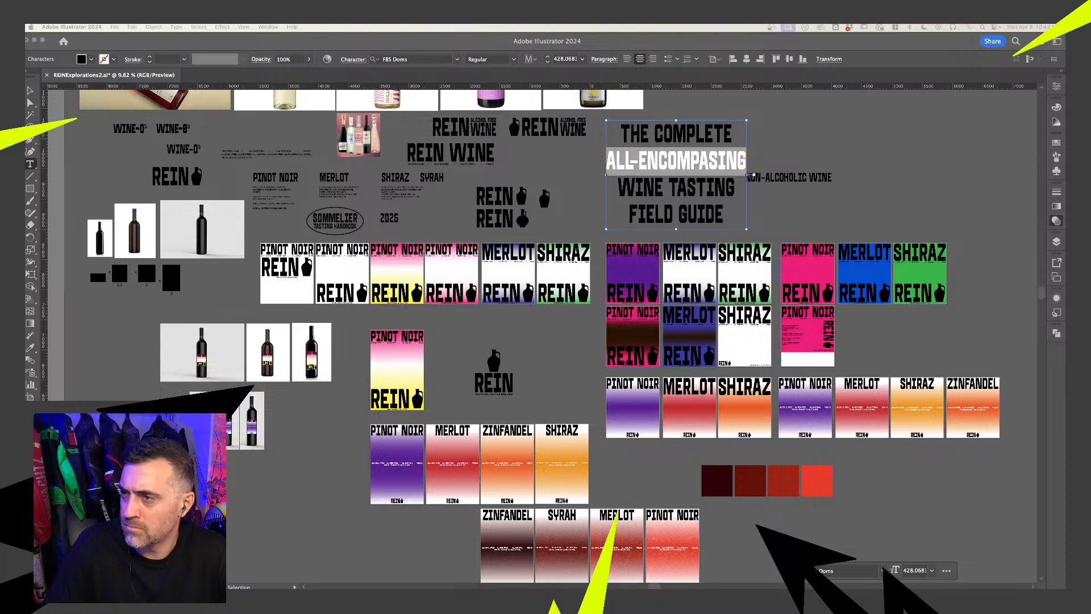
key(super+Tab)
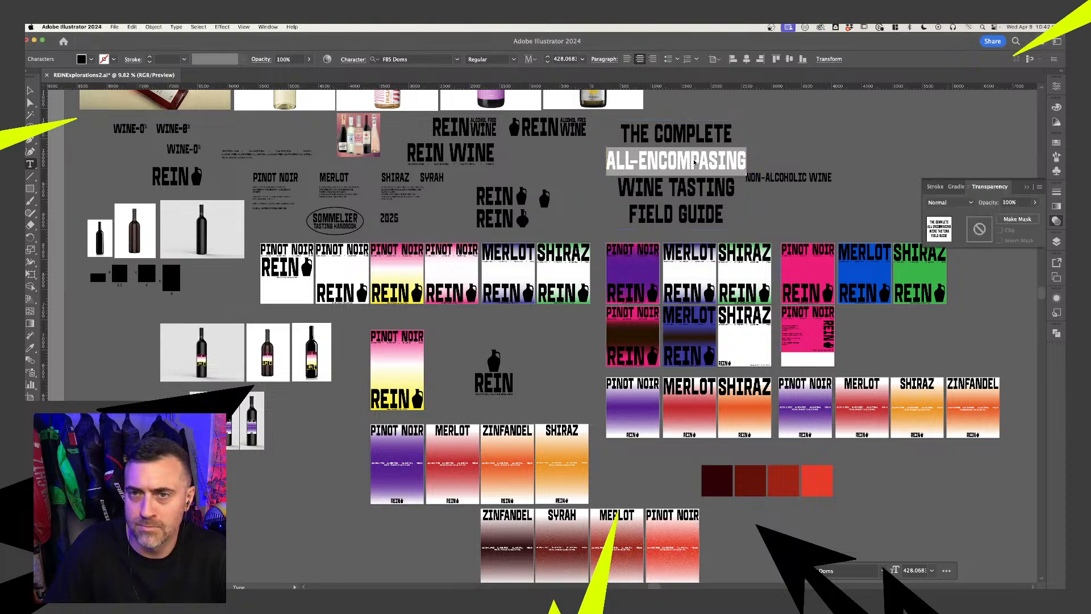
click(725, 160)
drag(745, 160, 597, 162)
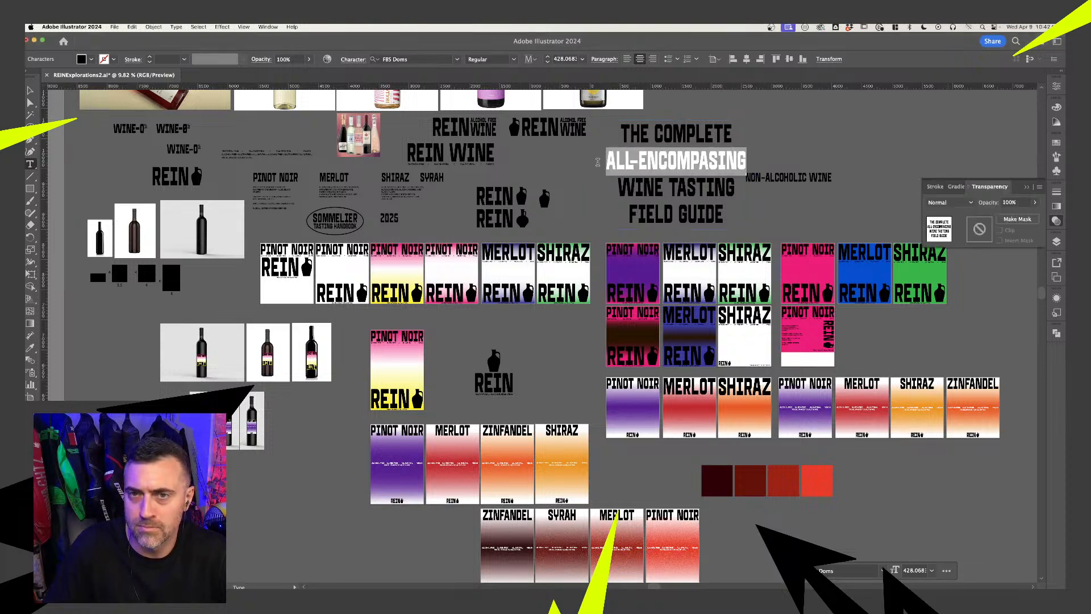
text(ALL-ENCOMPASSING)
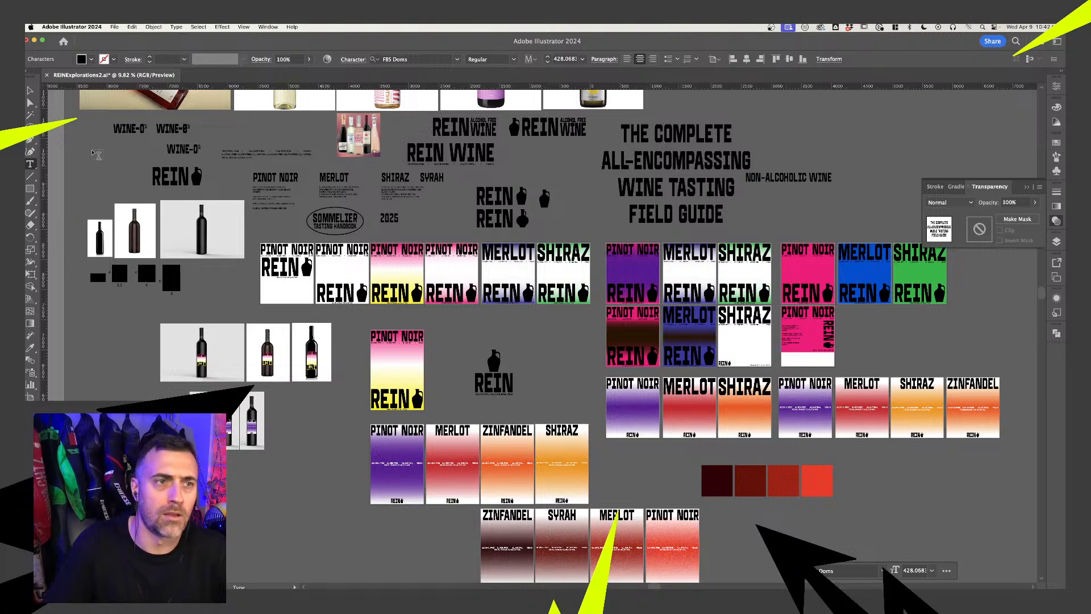
click(34, 91)
Add an ampersand to the end of the first headline line so it reads "THE COMPLETE &"
double_click(710, 161)
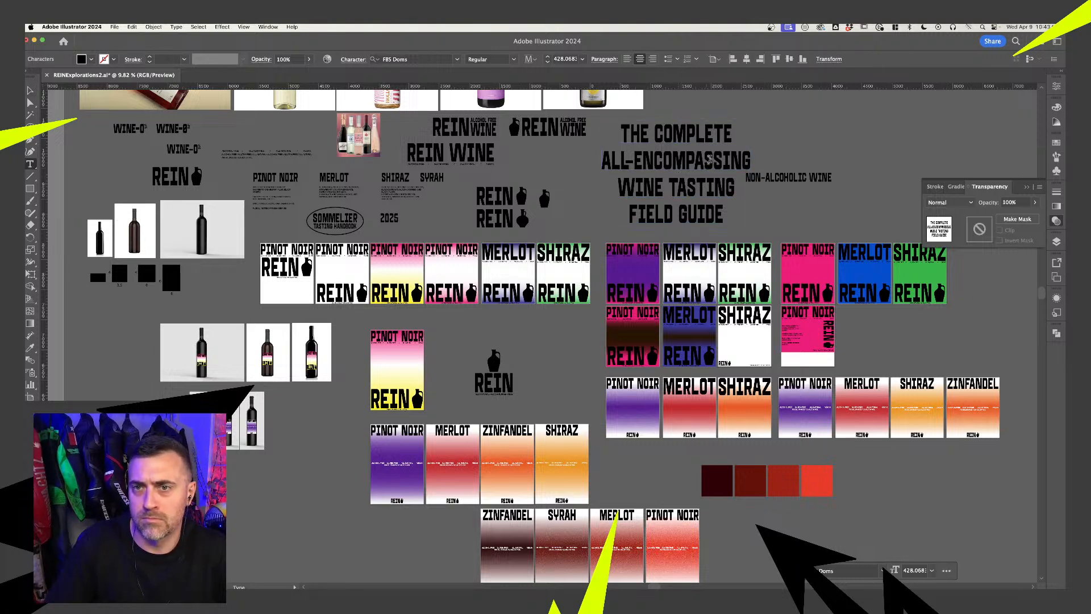
text(&)
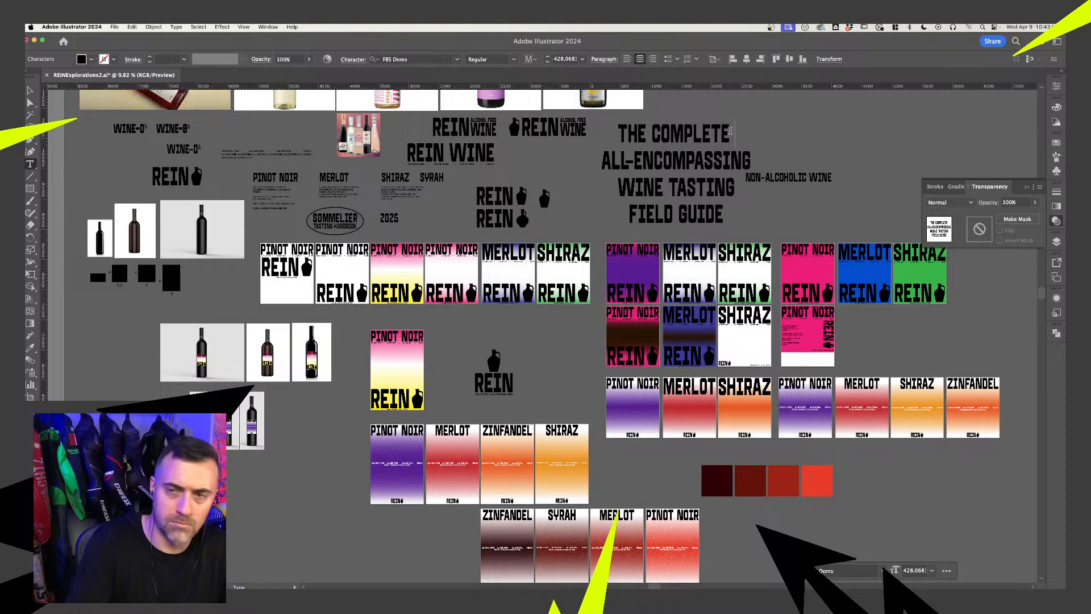
click(32, 91)
Select all of the headline's text and tighten its leading a little further
double_click(719, 162)
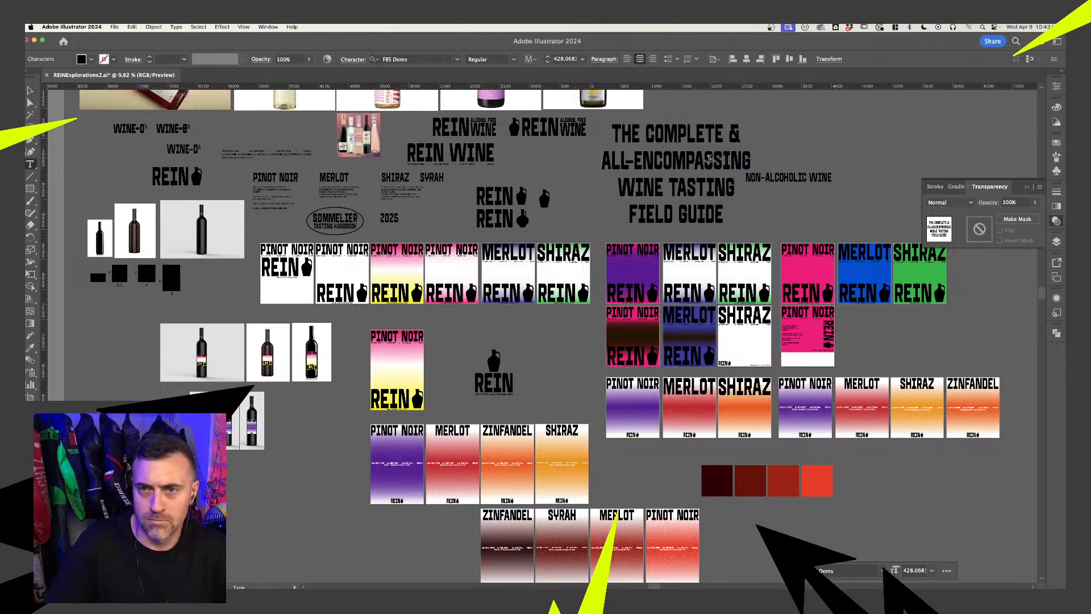
key(super+a)
key(alt+Up)
key(alt+Up)
key(alt+Up)
key(alt+Up)
key(alt+Up)
key(alt+Up)
key(alt+Up)
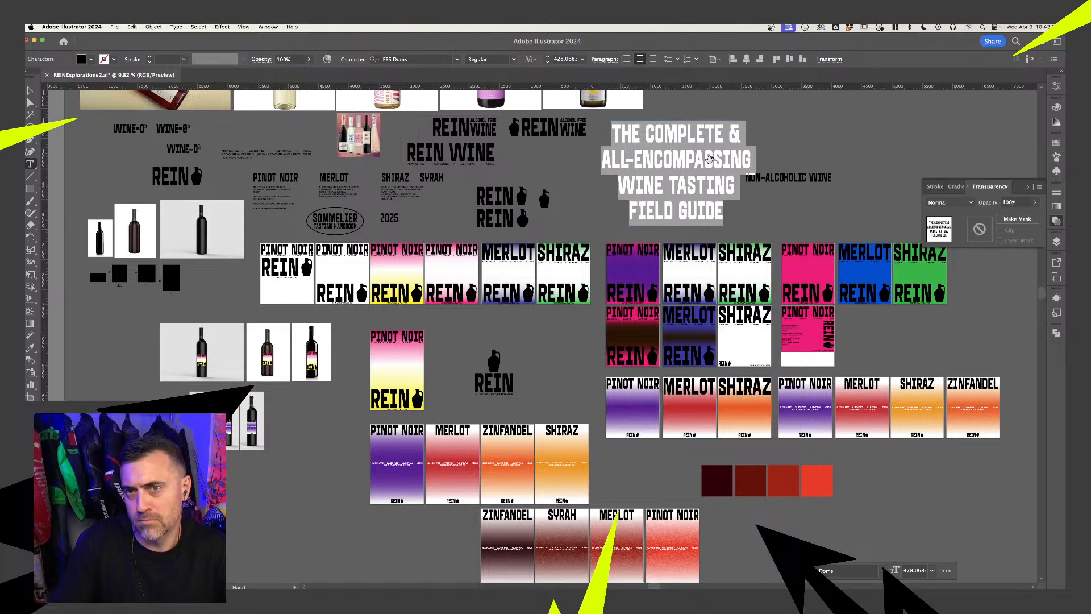
Tighten the headline's leading slightly more and move it to the empty area beside the jug label designs
key(alt+Up)
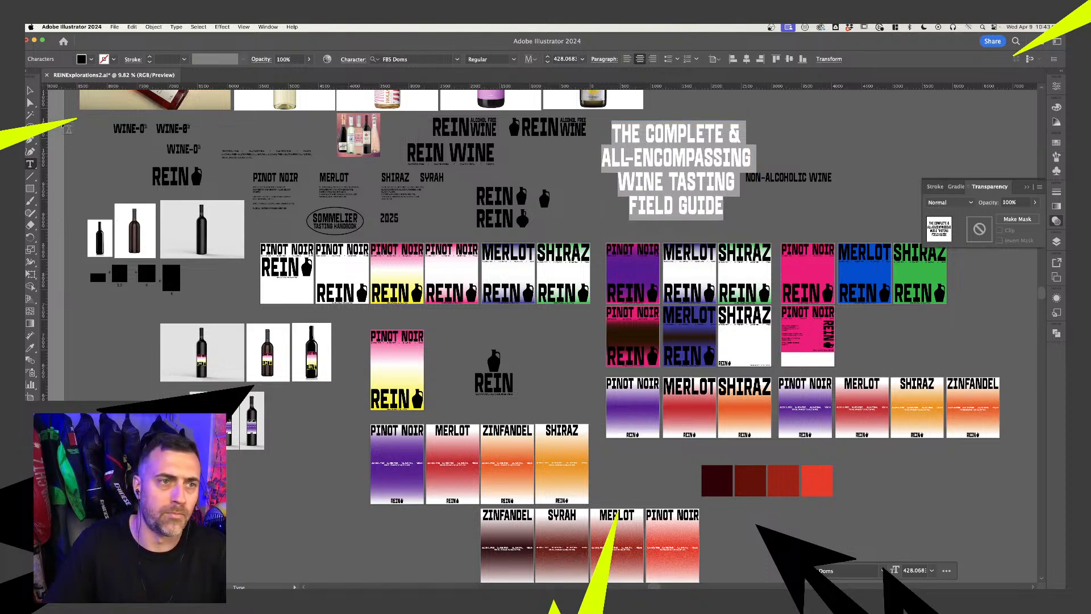
key(Escape)
drag(862, 431, 928, 502)
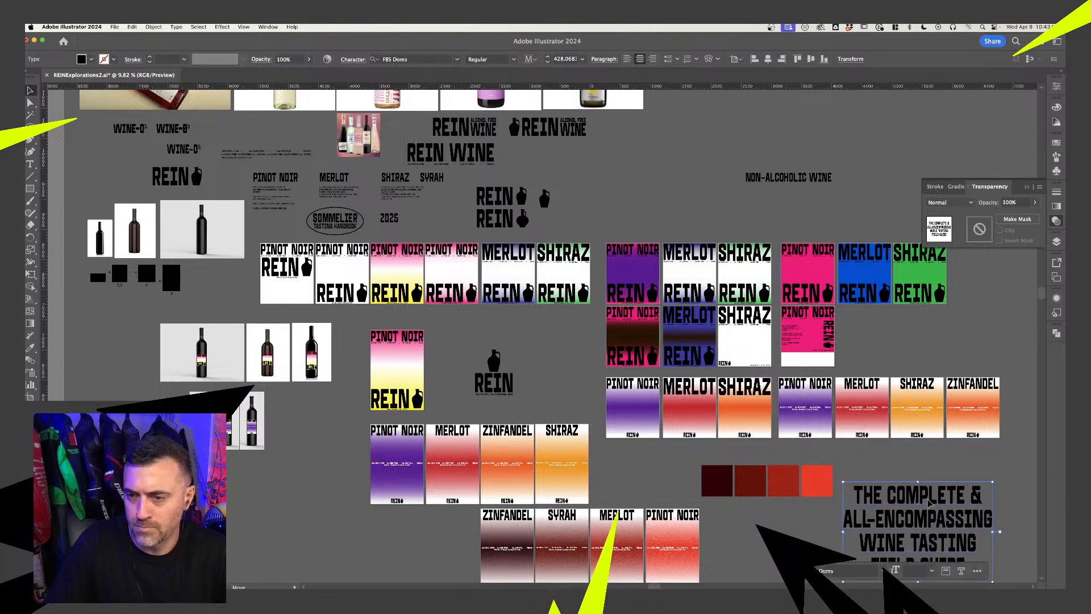
scroll(883, 233, down, 10)
drag(883, 233, 839, 277)
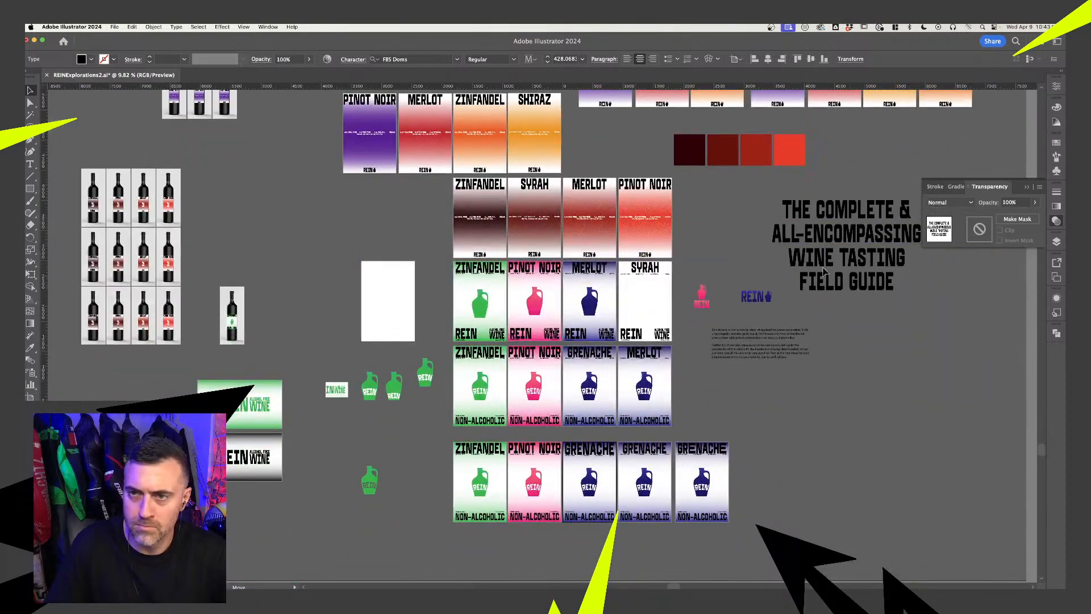
Switch to Photoshop and paste the four-line headline onto the cover artwork as a smart object
click(531, 596)
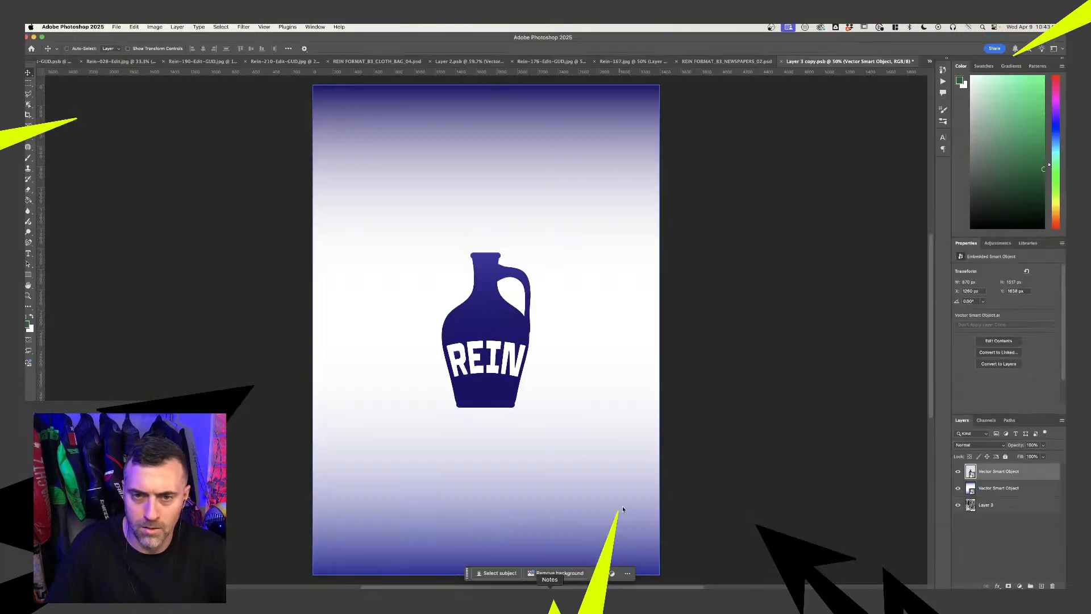
key(super+v)
click(581, 285)
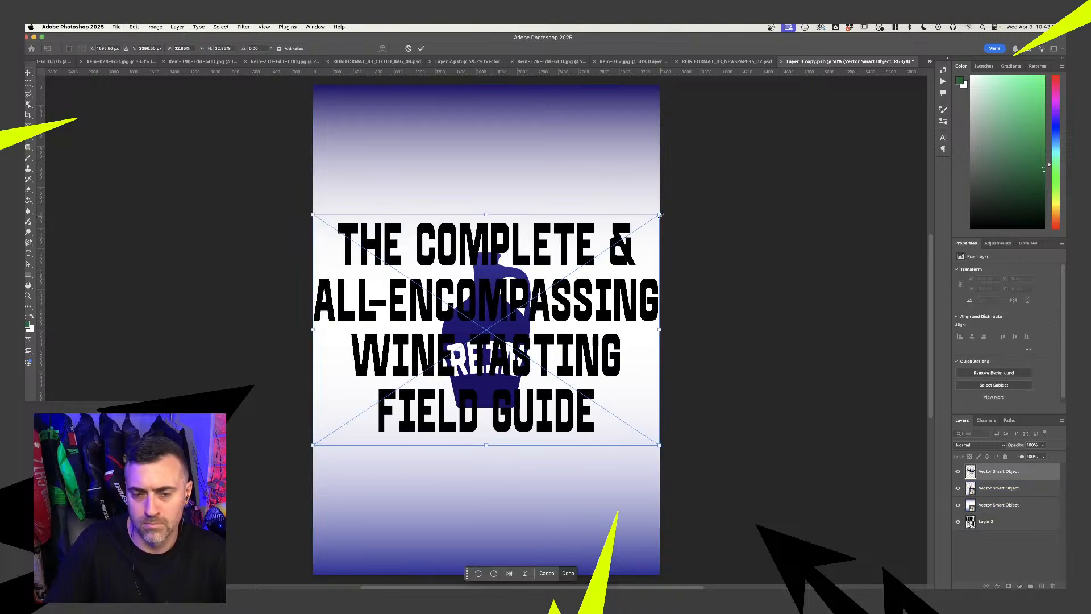
key(Return)
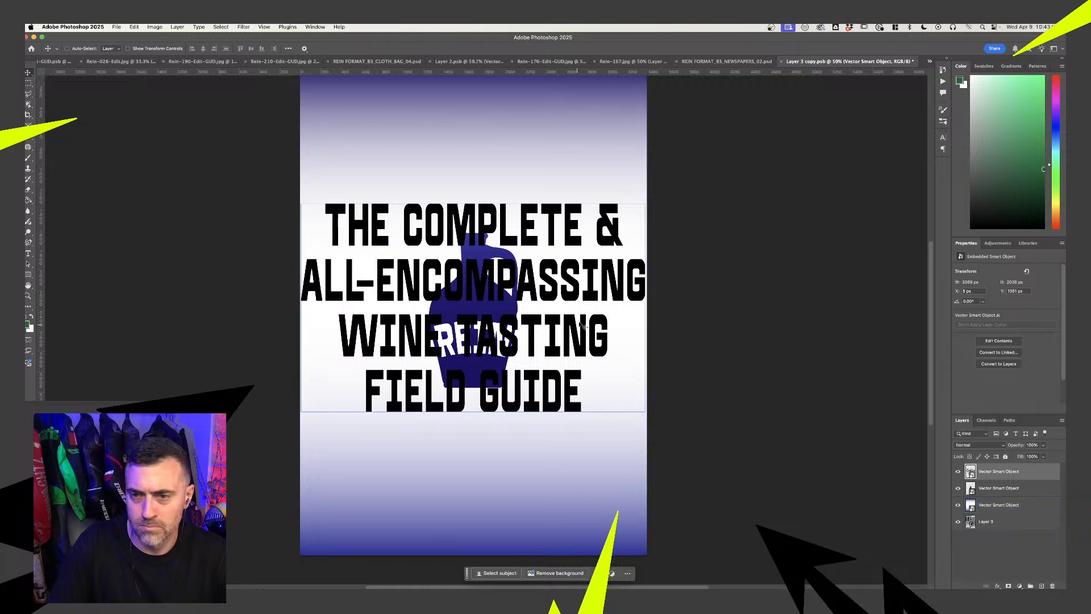
Scale the headline down to just over half the cover's width and place it centred directly below the REIN jug
mouse_move(582, 285)
mouse_down()
mouse_move(589, 451)
mouse_move(591, 284)
mouse_up()
key(ctrl+t)
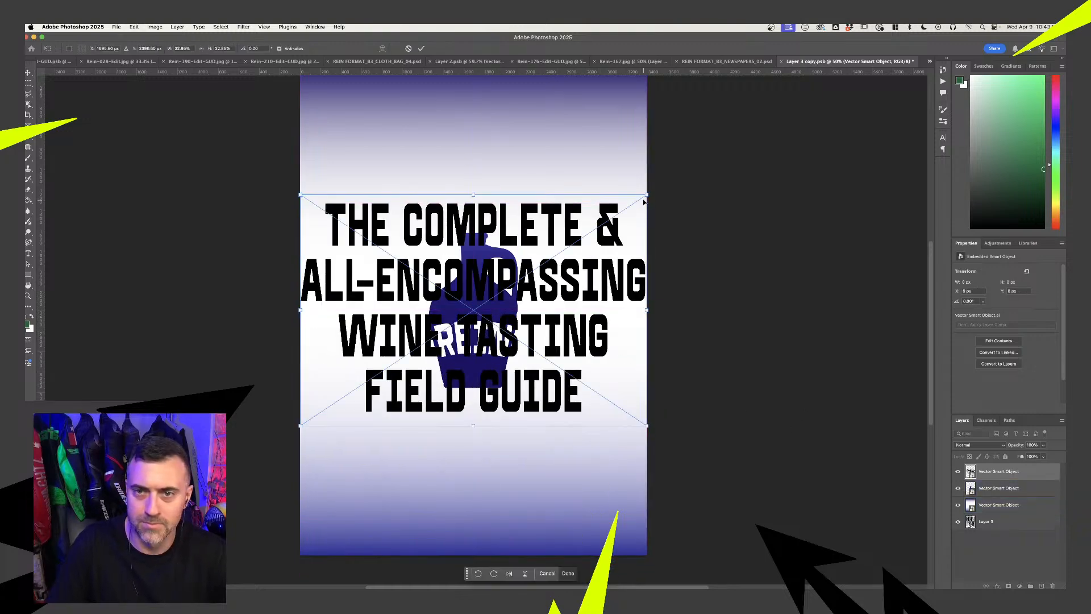
drag(644, 202, 560, 228)
drag(519, 268, 519, 413)
key(Return)
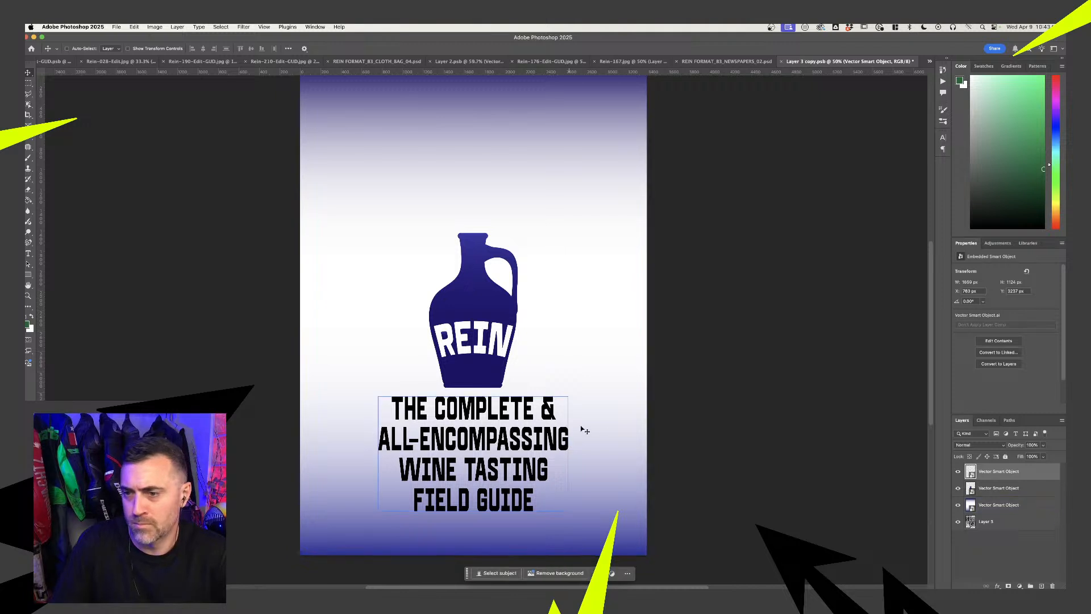
Move the jug and headline together higher on the cover and toggle the headline's visibility to compare
shift+click(1000, 487)
drag(481, 341, 481, 258)
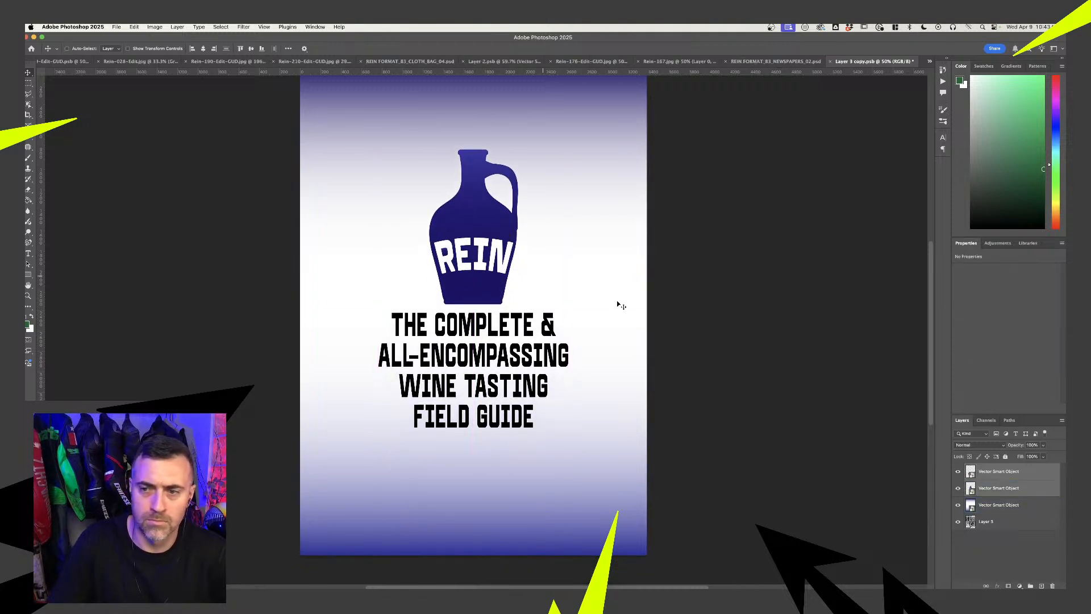
click(958, 471)
click(957, 471)
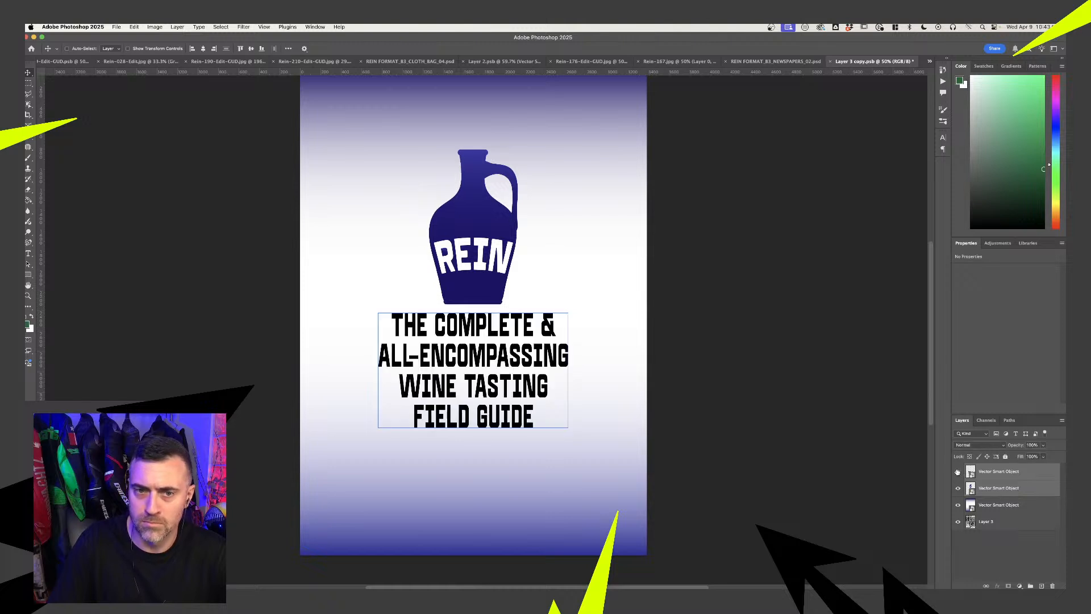
Save the cover artwork, check it in the newspaper mockup and return to the artwork document
key(super+s)
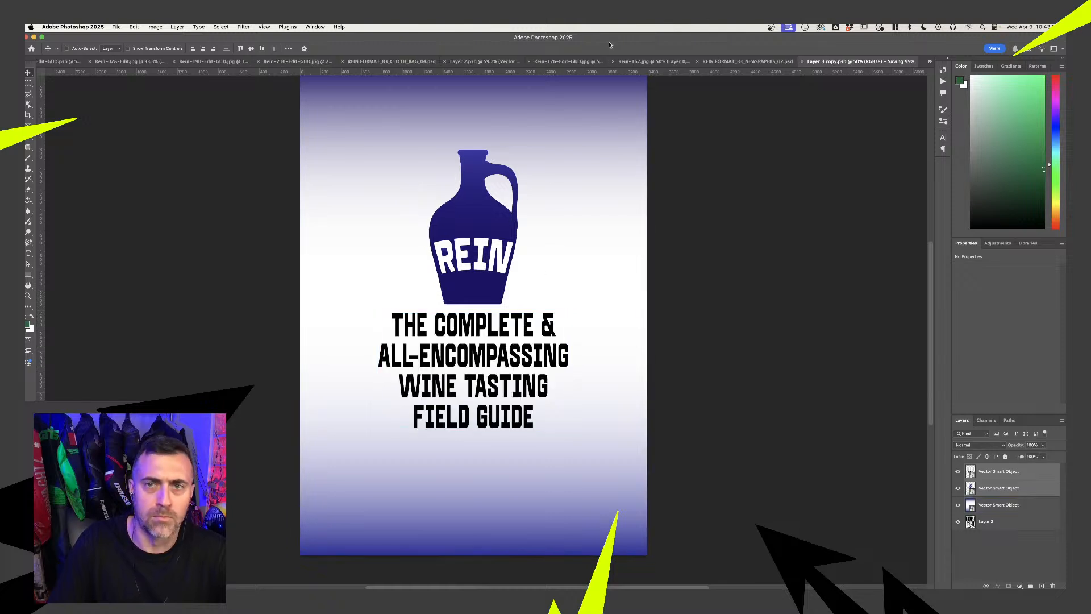
click(767, 63)
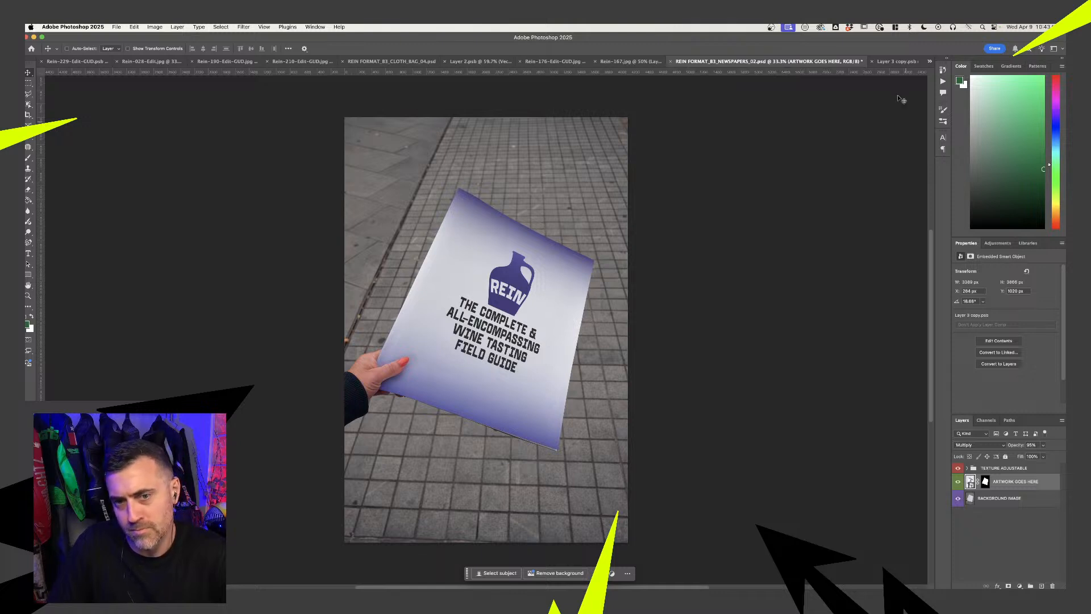
click(903, 61)
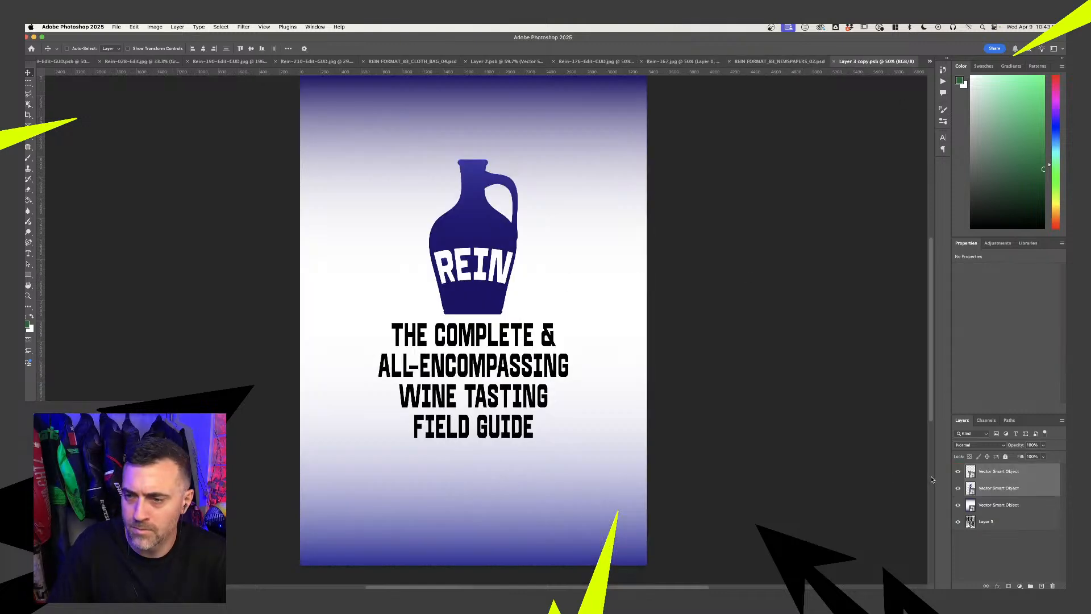
Hide the four-line headline layer
click(959, 471)
click(959, 472)
click(960, 473)
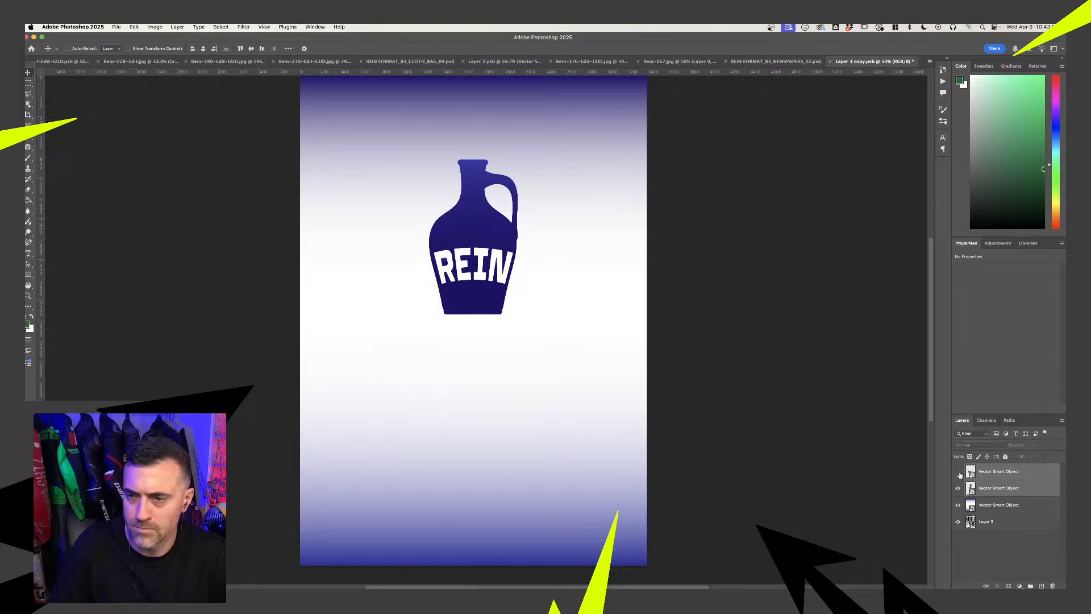
Move the REIN jug back down to the middle of the cover and scale it down slightly
click(998, 487)
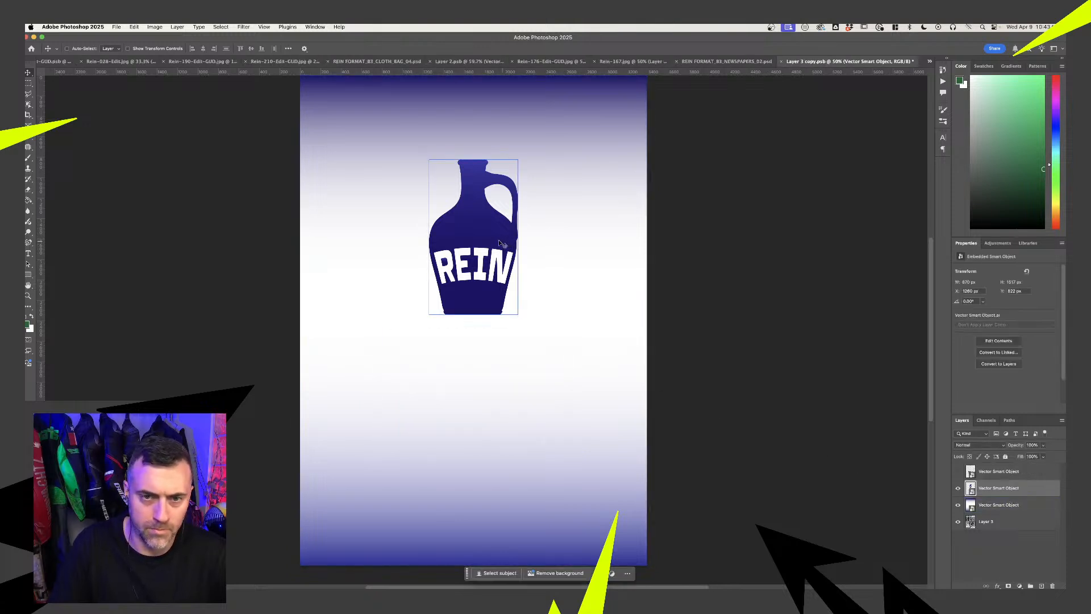
drag(502, 243, 501, 310)
scroll(506, 312, down, 1)
key(super+t)
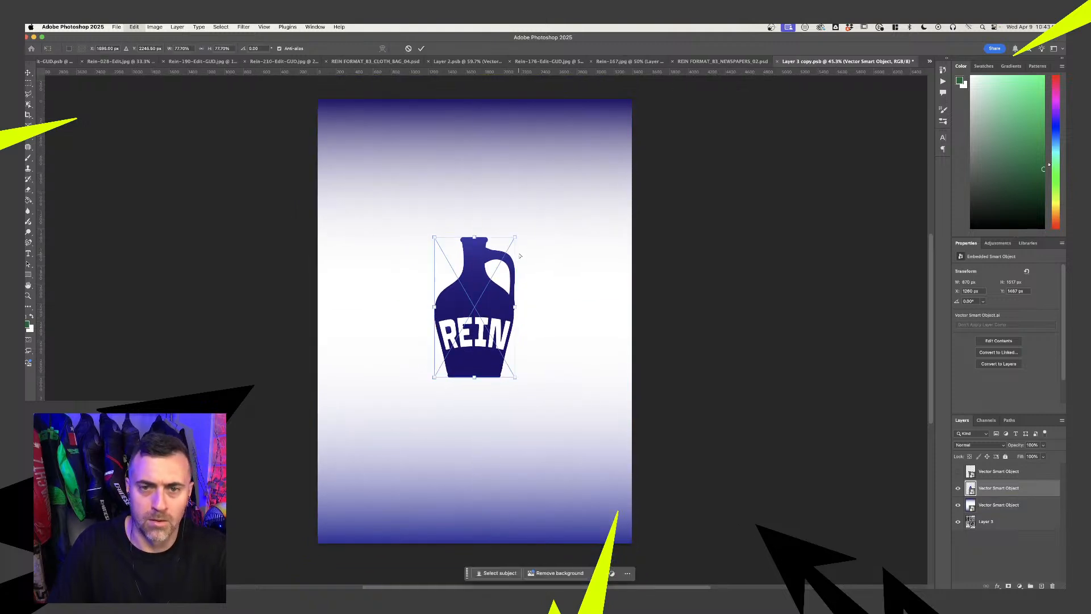
drag(515, 237, 500, 243)
key(Return)
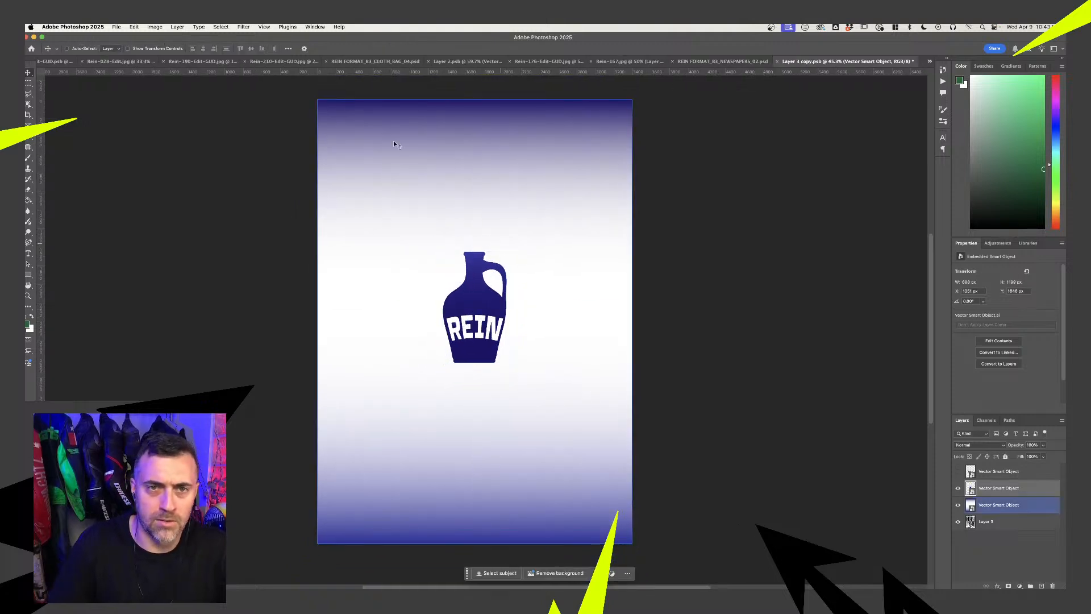
Add a line of placeholder text near the cover's upper edge
key(t)
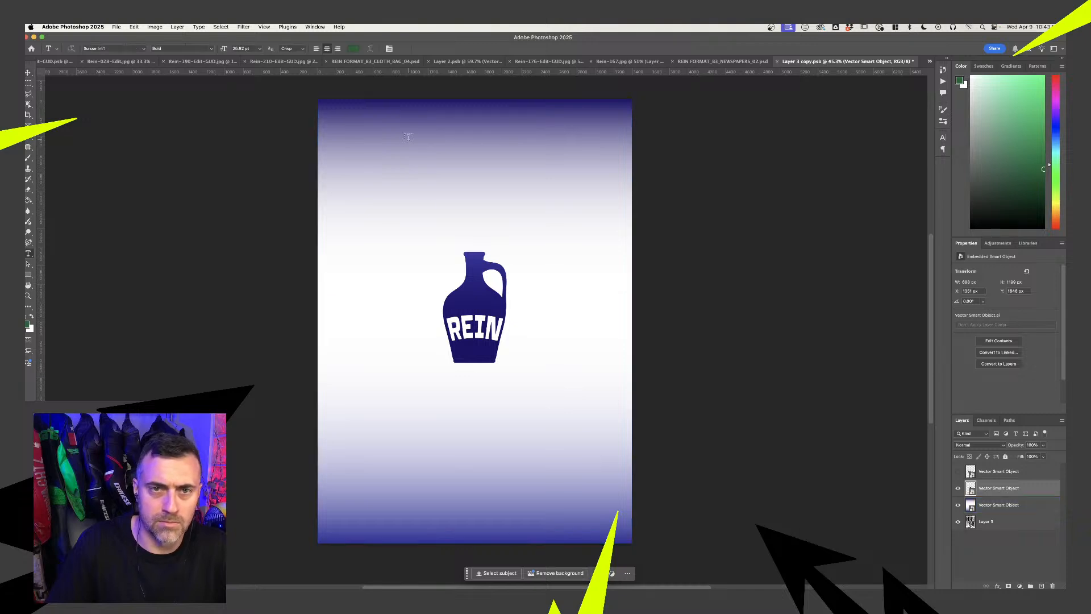
click(393, 141)
click(28, 72)
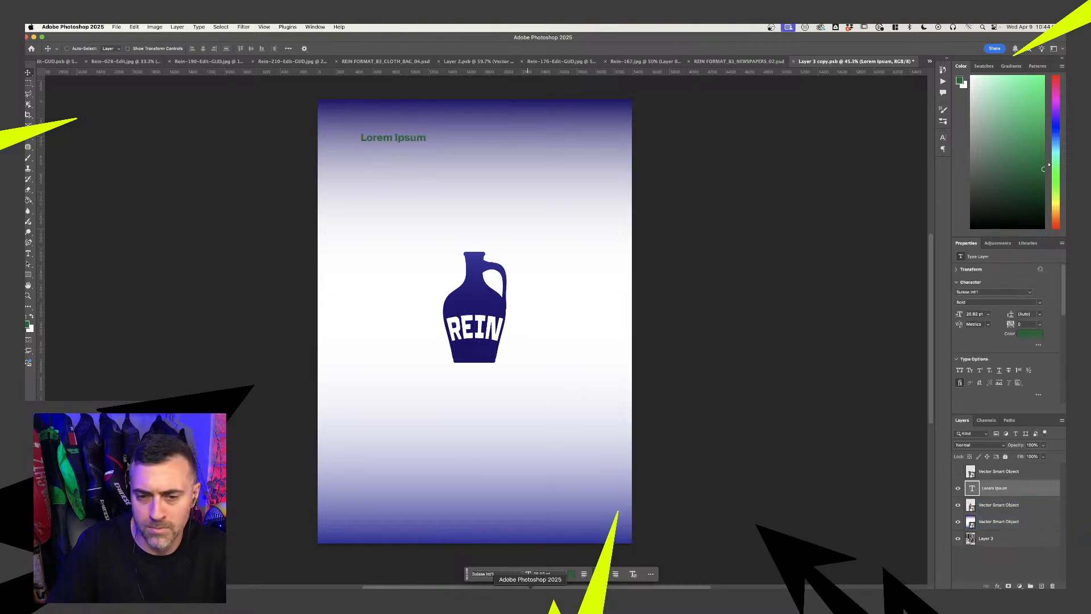
Glance at the headline in Illustrator, return to Photoshop and set the placeholder text's font to FBS Doms Regular
key(super+Tab)
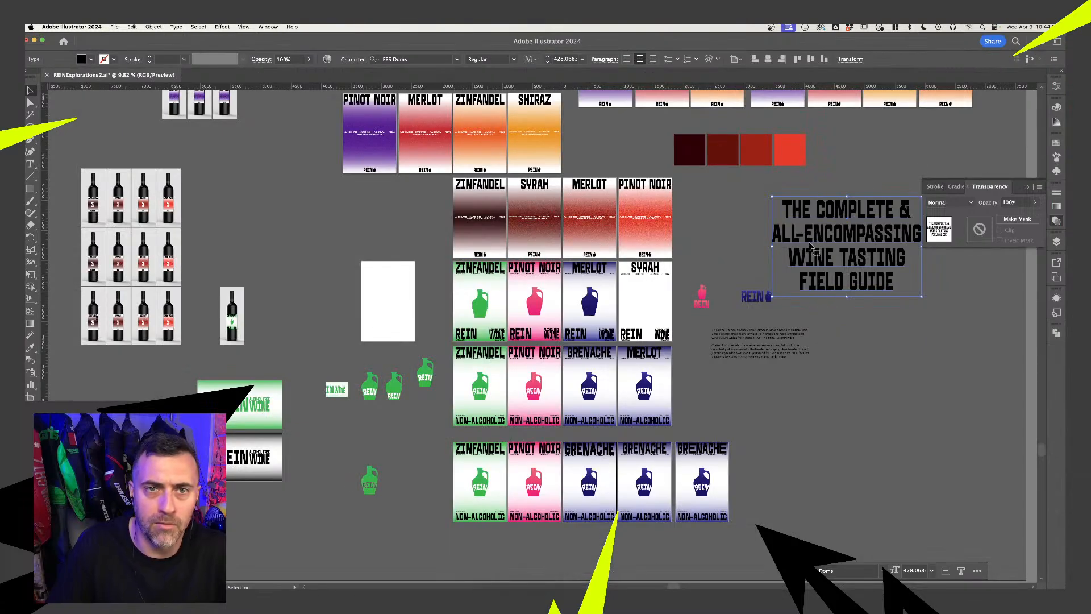
key(super+Tab)
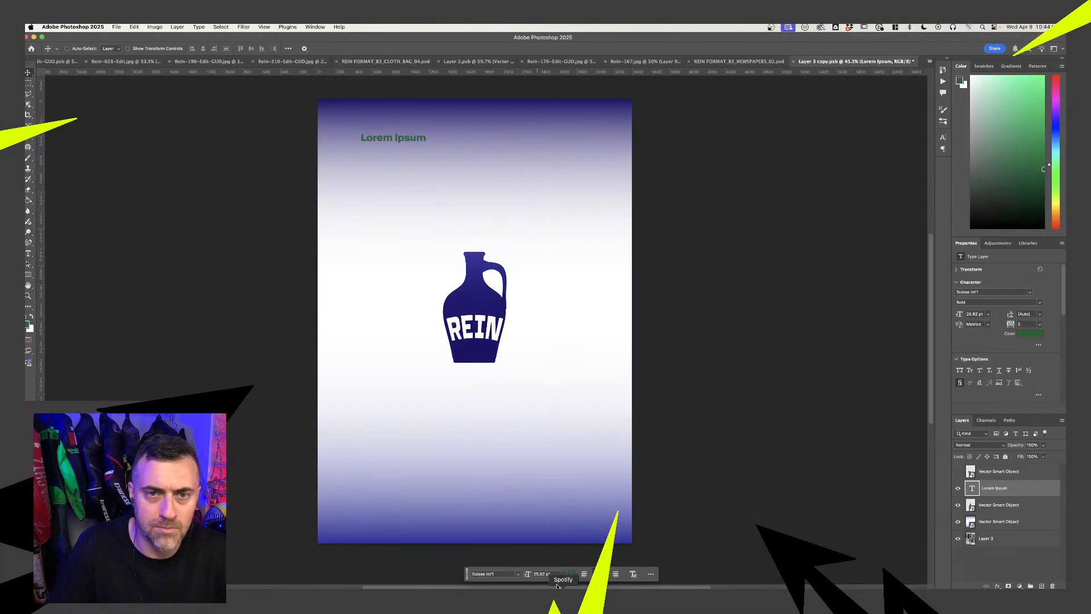
double_click(410, 144)
click(115, 49)
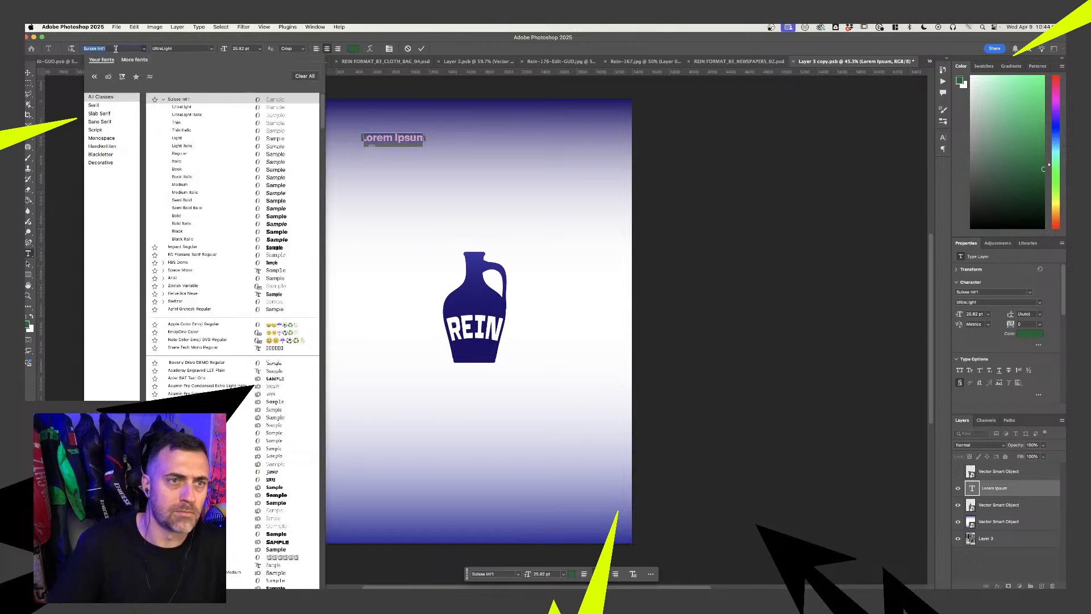
click(115, 49)
text(FBS DOMS)
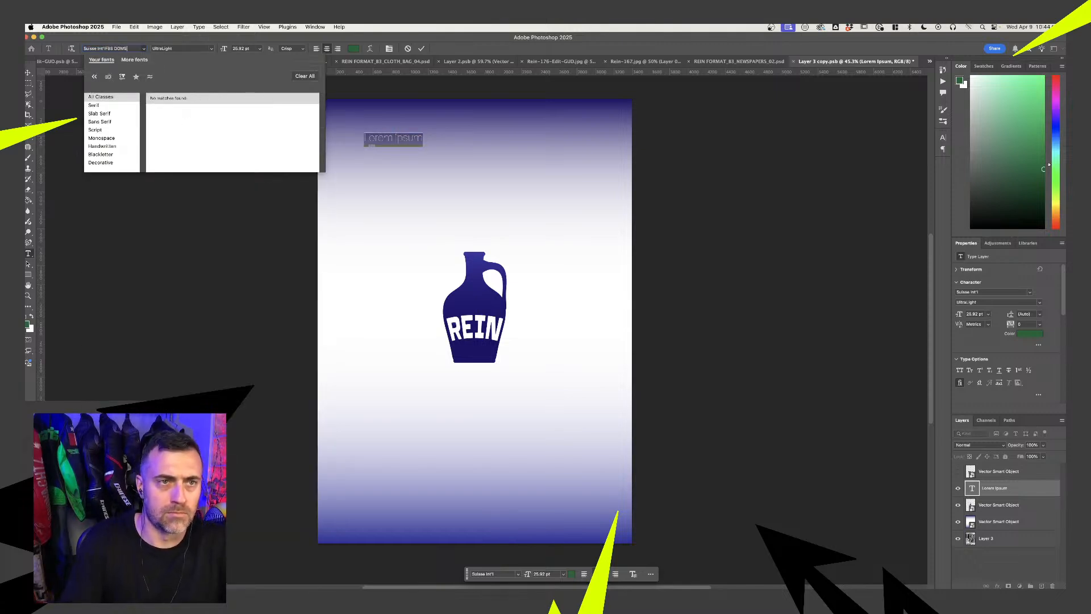
key(super+a)
key(BackSpace)
text(FBS Doms)
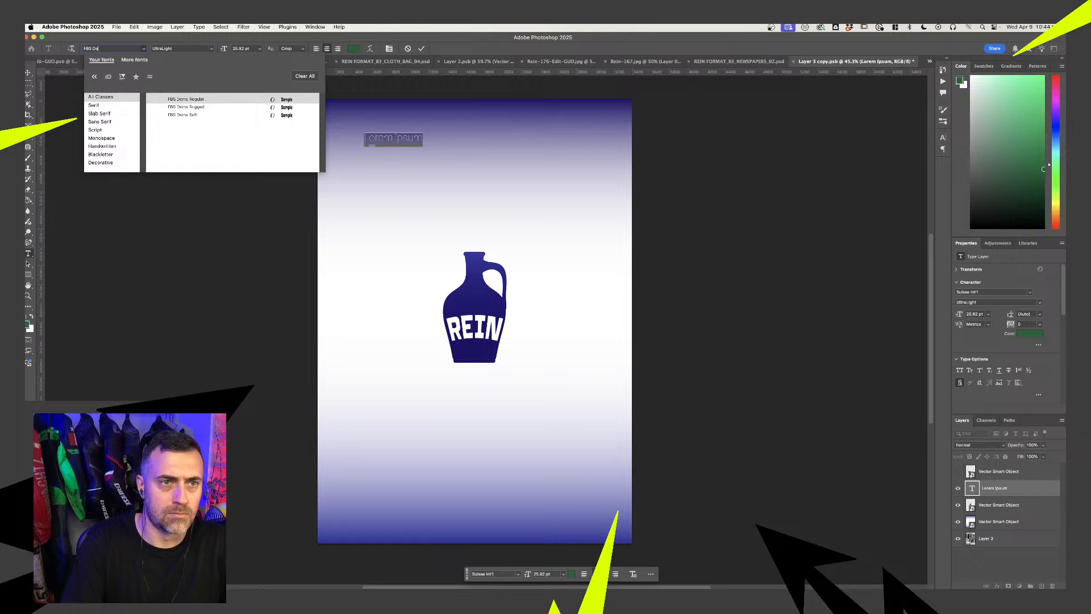
click(188, 99)
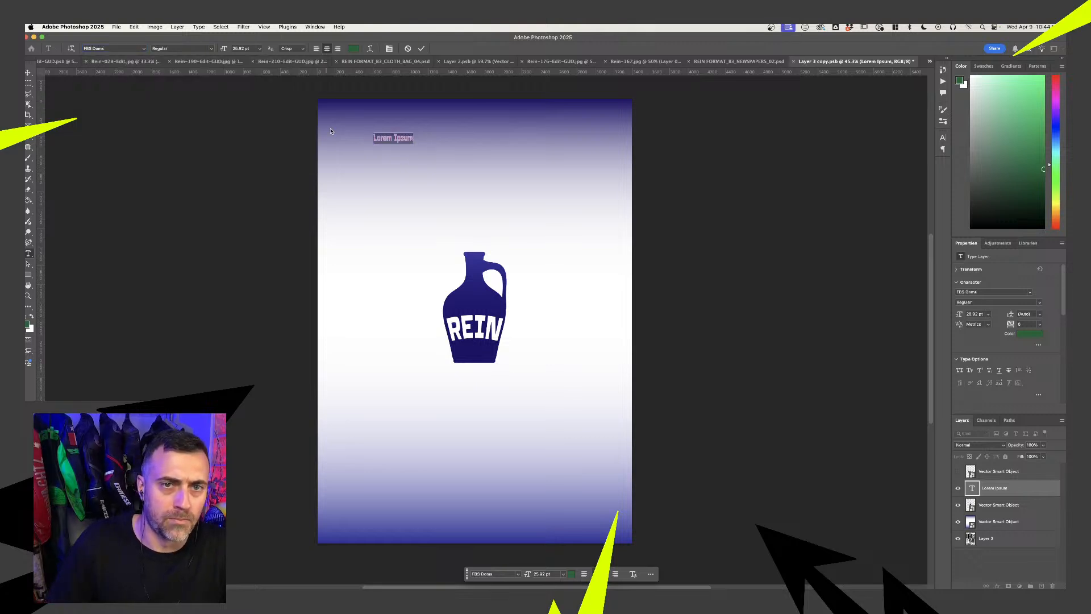
Set the placeholder text in all caps and colour it dark blue 21136e, sampled from the jug
key(super+a)
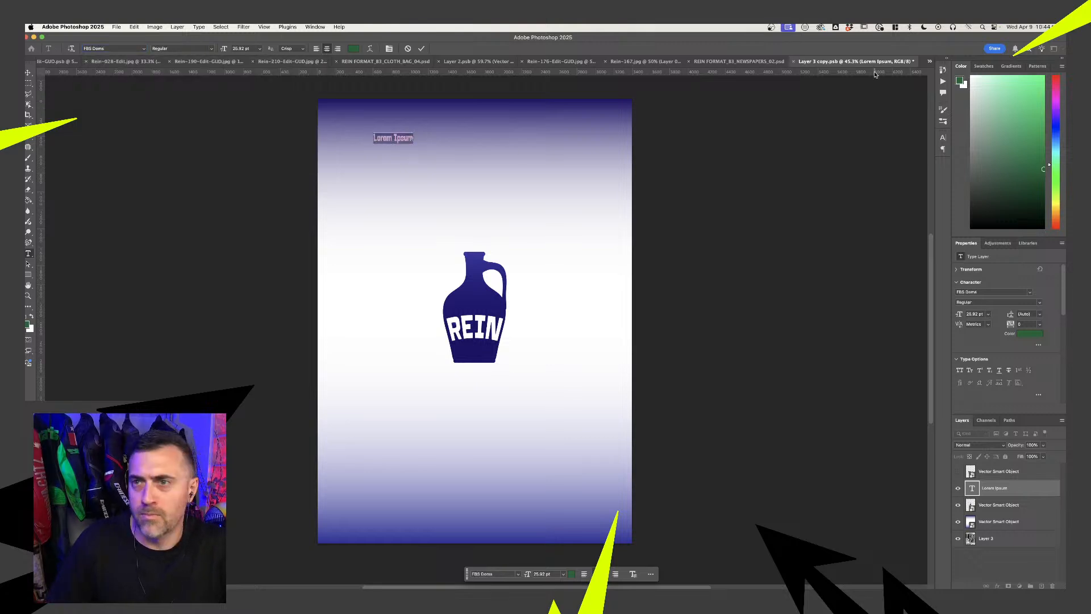
click(943, 137)
click(874, 197)
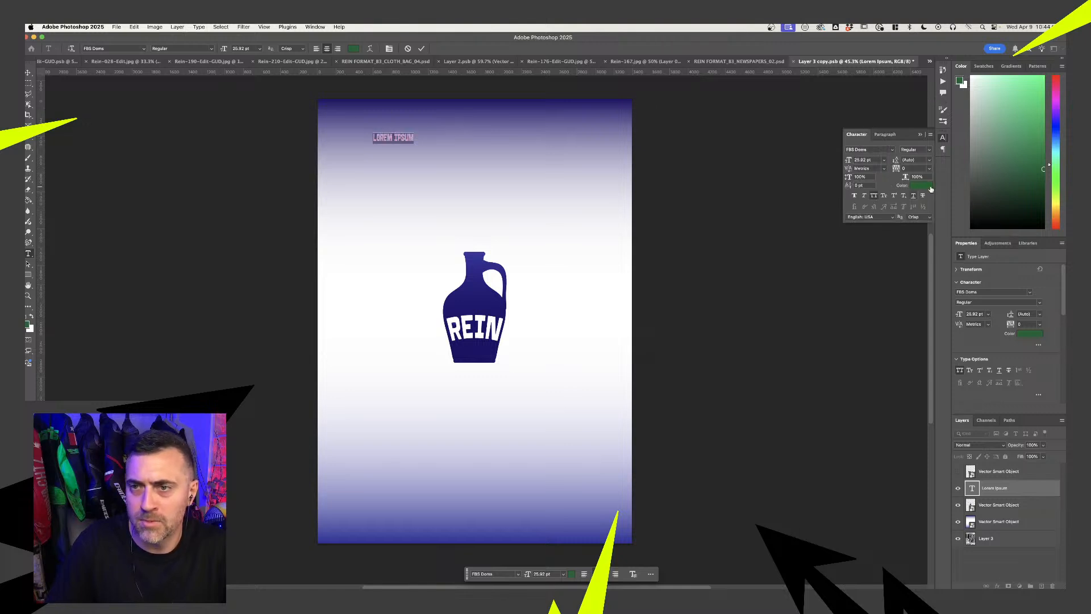
click(921, 185)
text(000000)
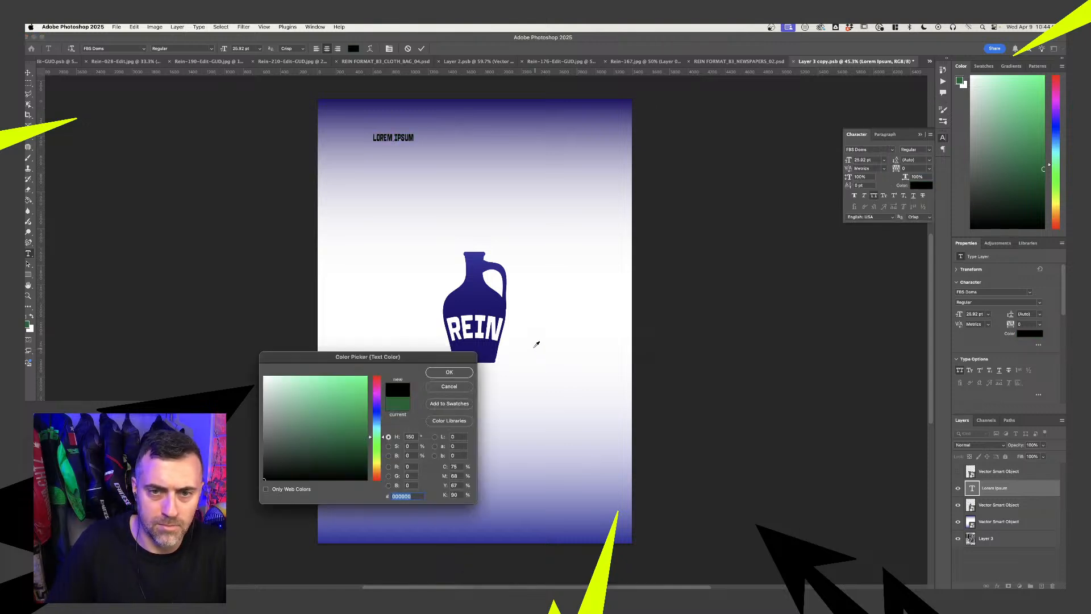
click(472, 304)
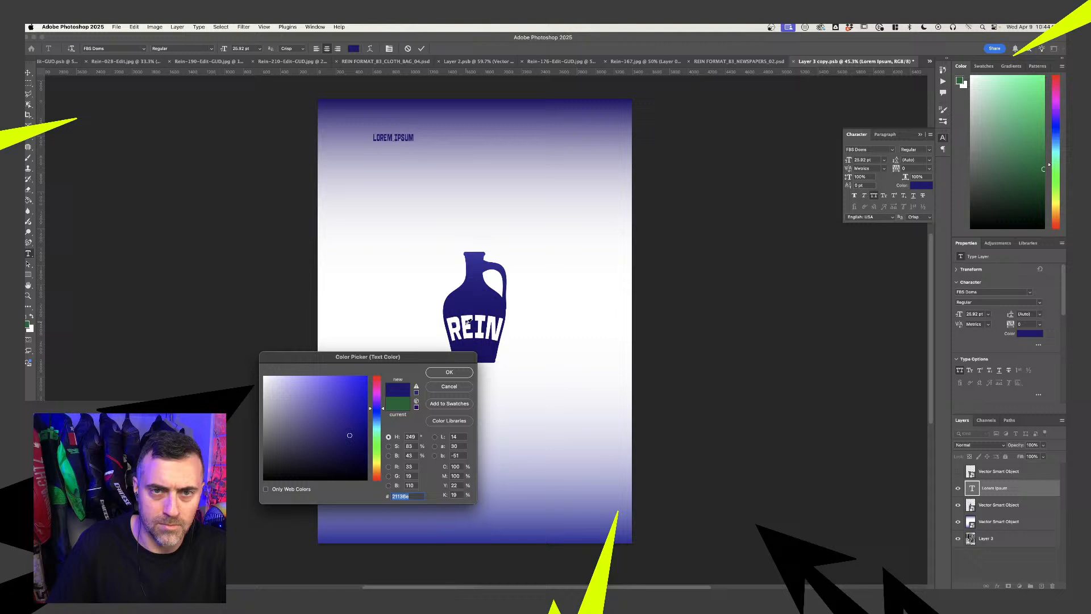
click(449, 372)
Replace the placeholder text with "WINE TASTING GUIDE BOOK"
click(395, 138)
key(super+a)
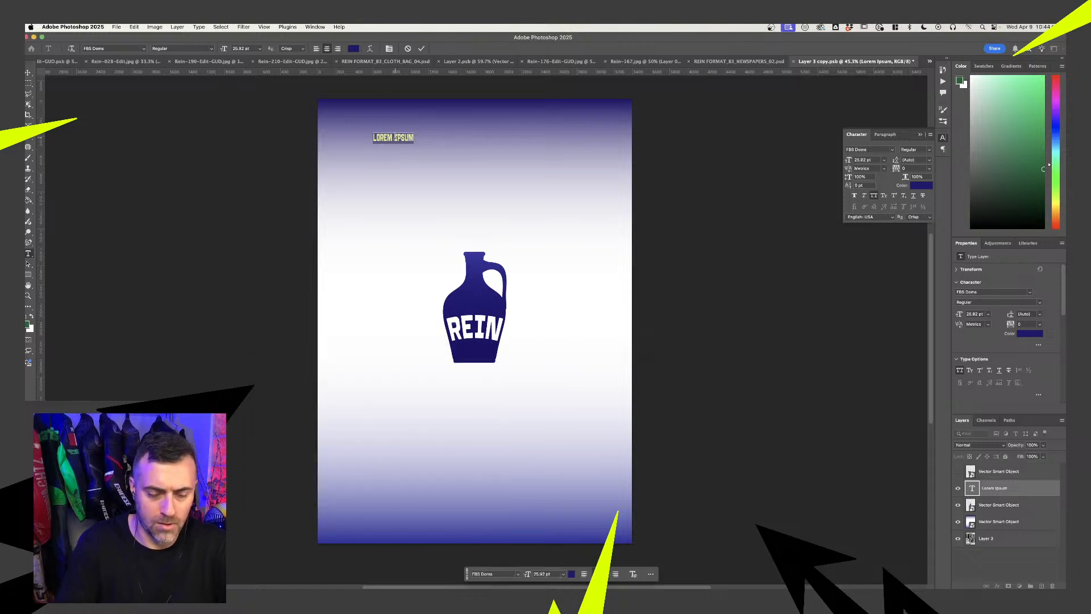
text(WINE TASTI)
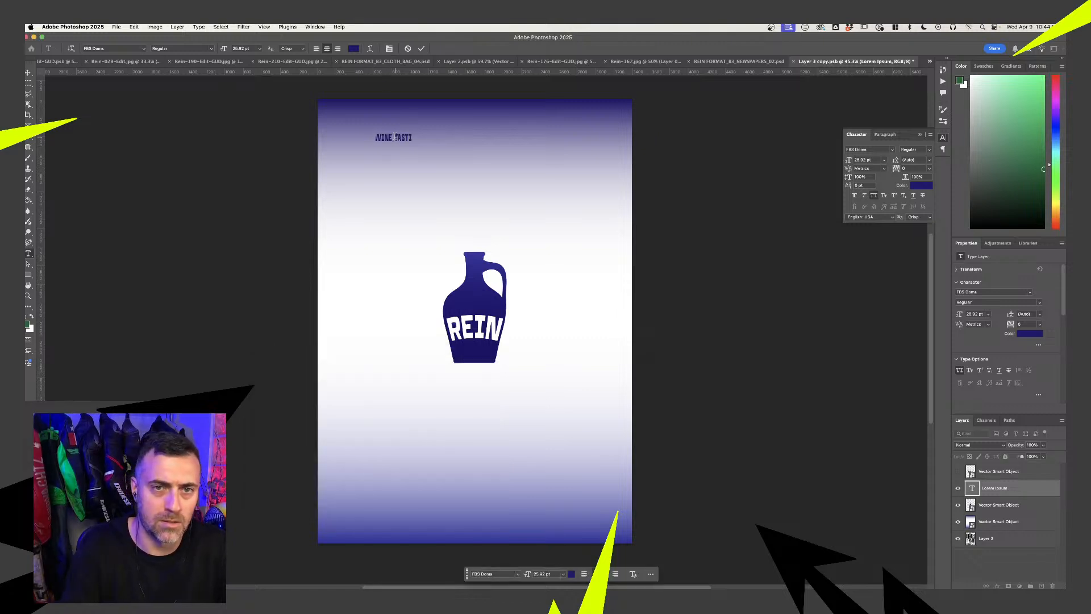
text(NG GUIDE BOOK)
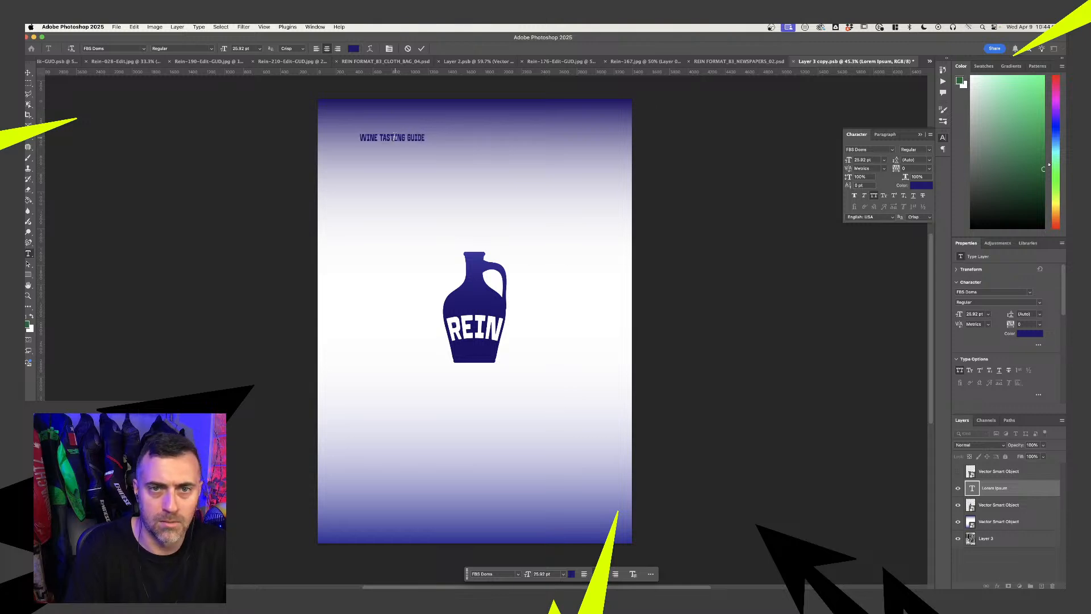
Enlarge the title to span the cover's full width and place it along the cover's upper edge
click(28, 74)
drag(434, 144, 626, 208)
drag(593, 158, 629, 146)
key(Return)
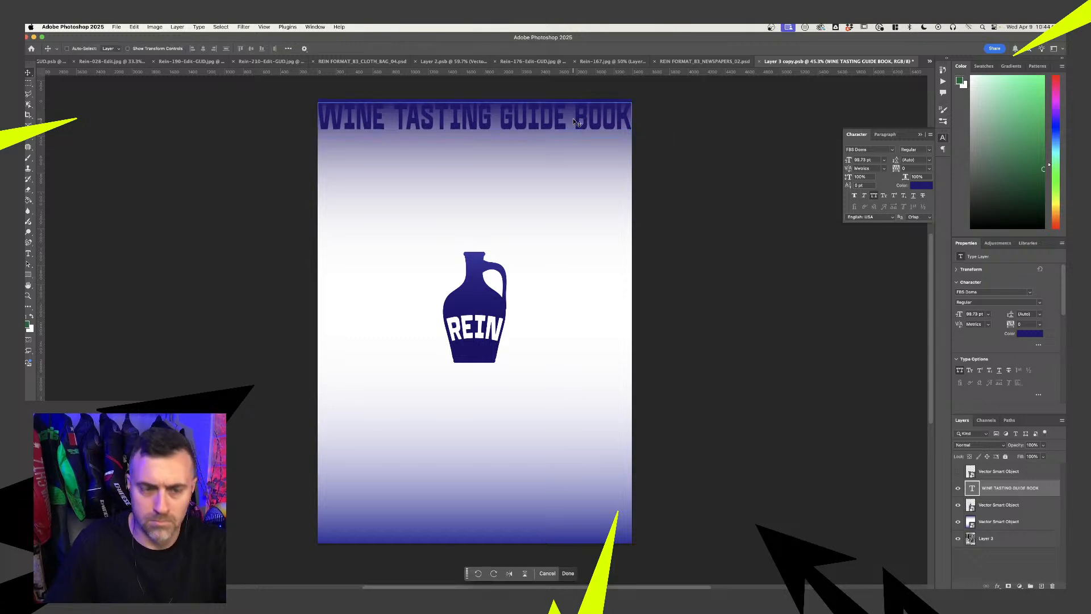
Shorten the title to "WINE TASTING GUIDE" and colour it black
double_click(570, 112)
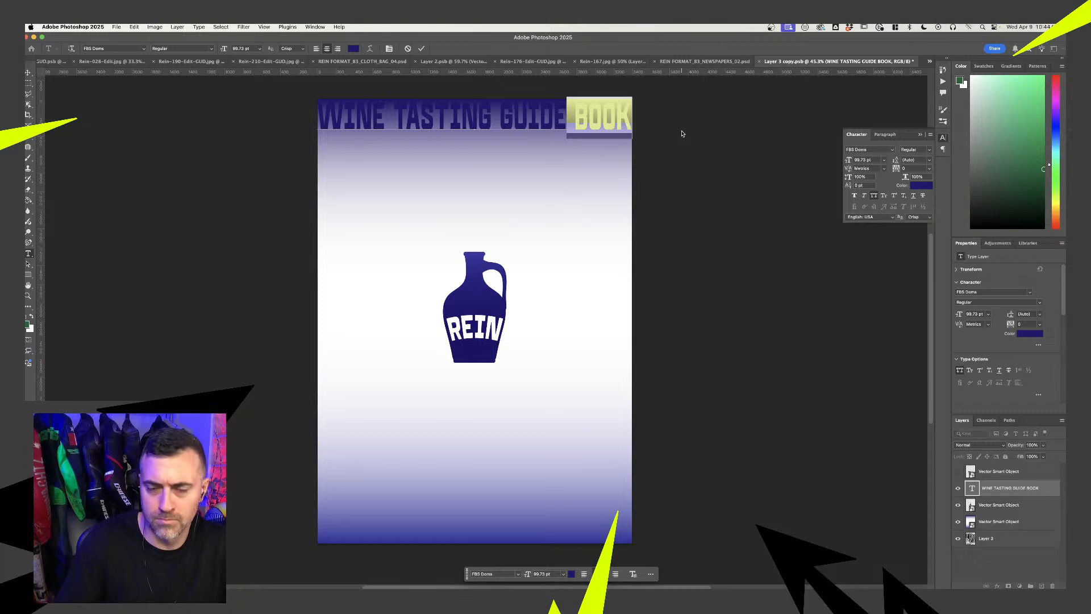
key(BackSpace)
triple_click(441, 117)
click(353, 49)
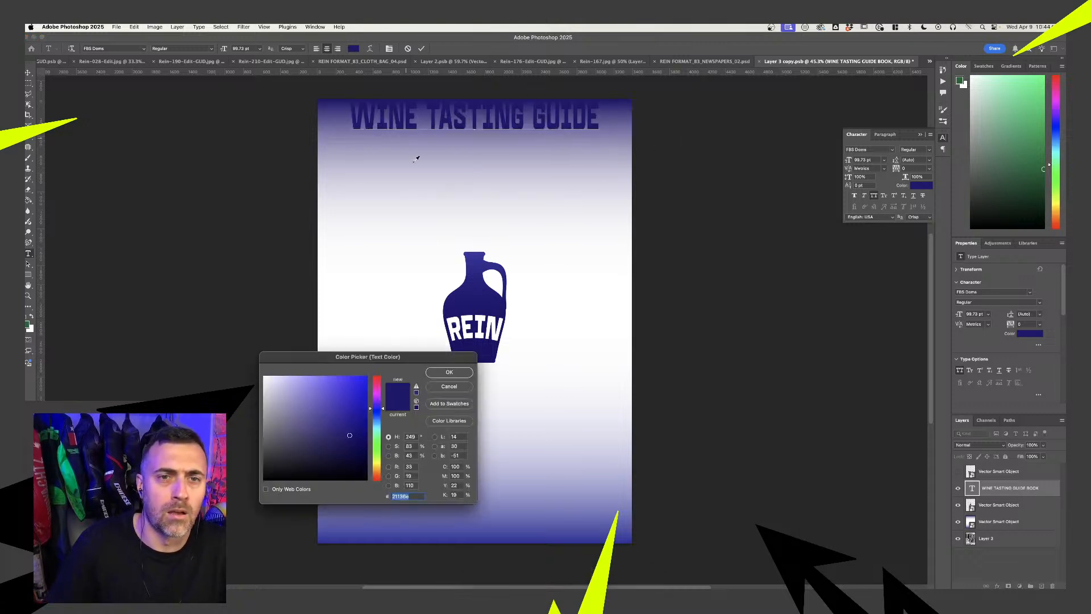
drag(297, 449, 242, 501)
click(440, 376)
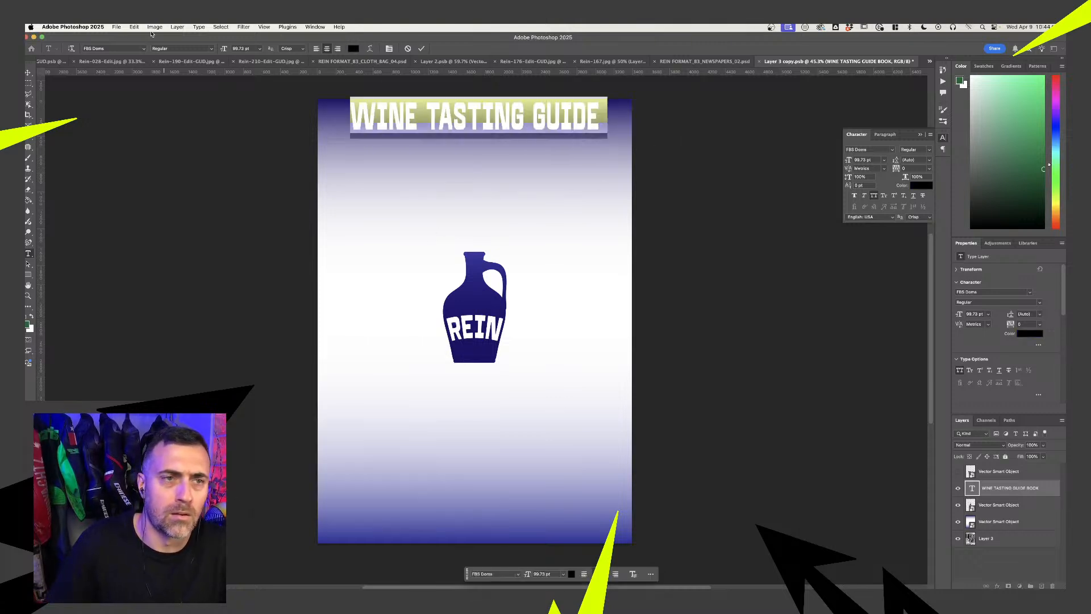
click(28, 73)
drag(448, 123, 417, 123)
key(super+z)
double_click(501, 120)
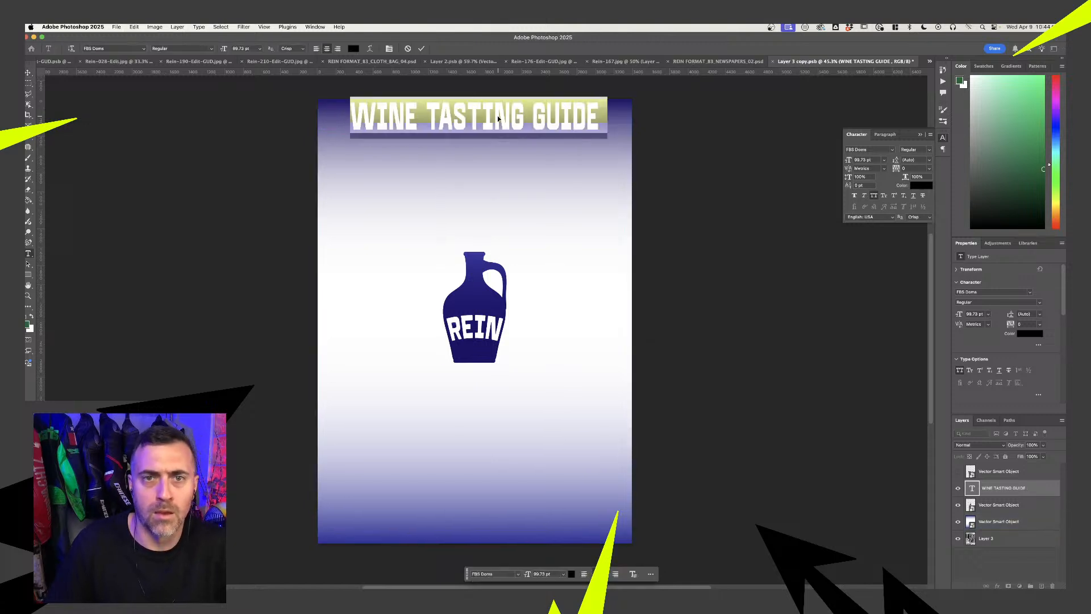
click(28, 73)
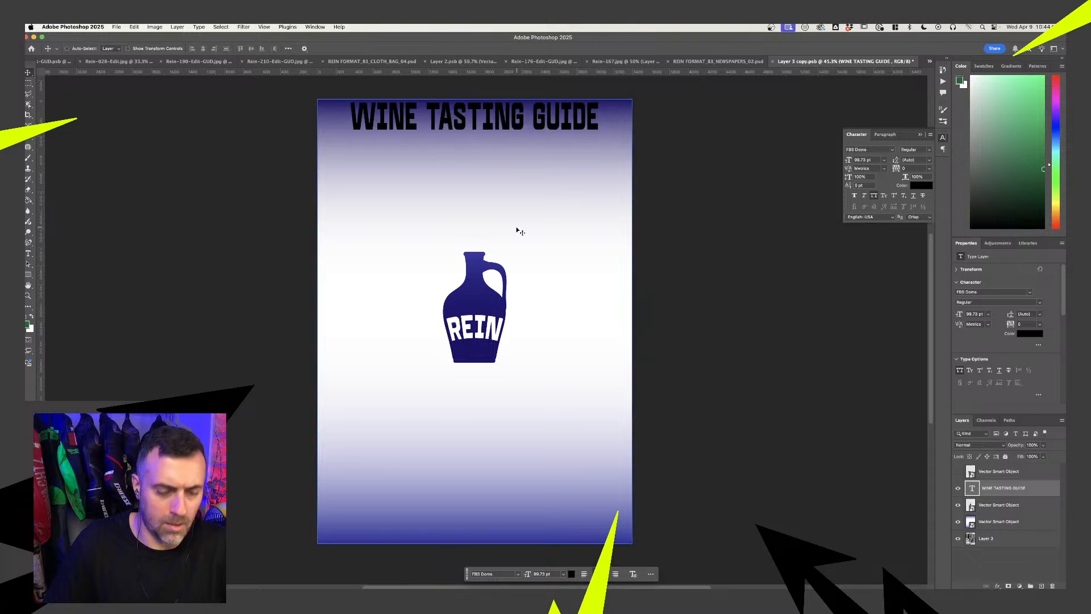
Enlarge the shortened title to span the cover's full width and position it just inside the upper edge
key(super+t)
drag(600, 184, 628, 206)
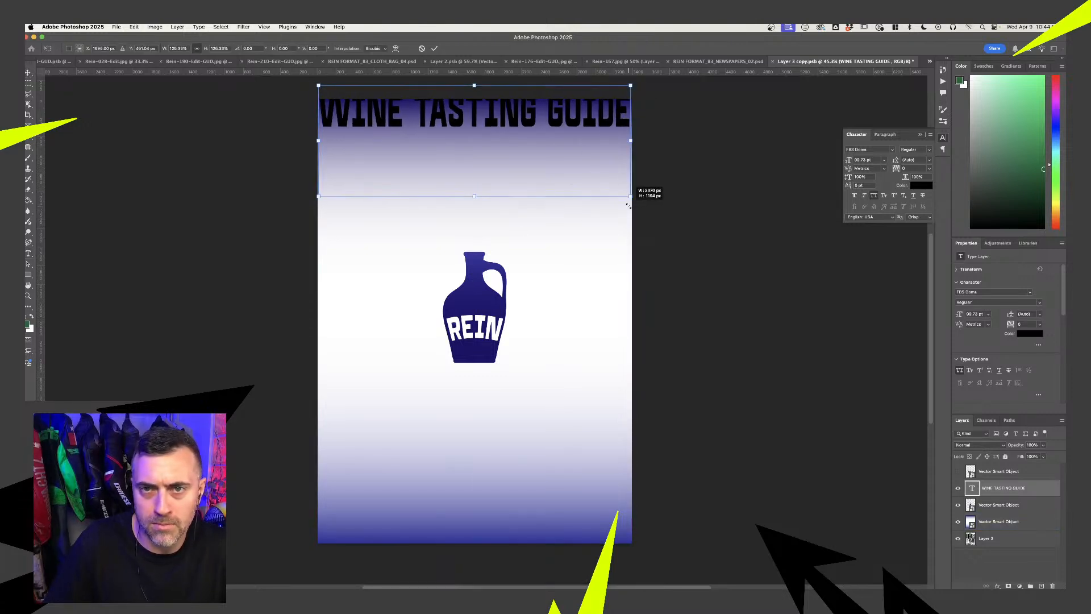
drag(582, 127, 585, 142)
key(Return)
key(t)
click(620, 125)
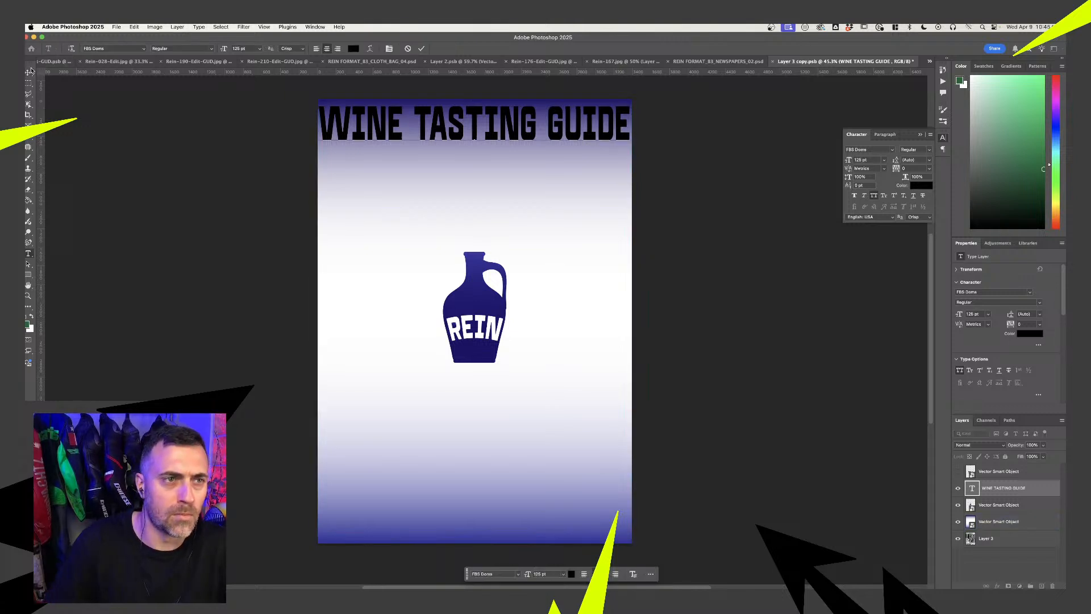
Duplicate the title along the cover's lower edge, save the artwork and return to the REIN FORMAT_B3_NEWSPAPERS_02.psd mockup
click(28, 73)
drag(524, 140, 543, 536)
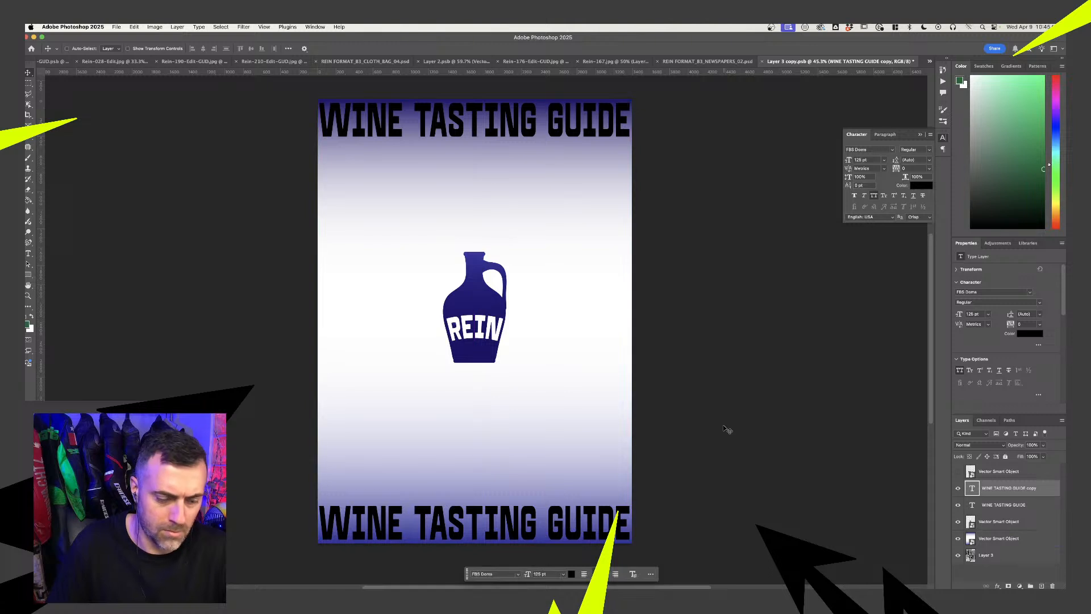
key(super+s)
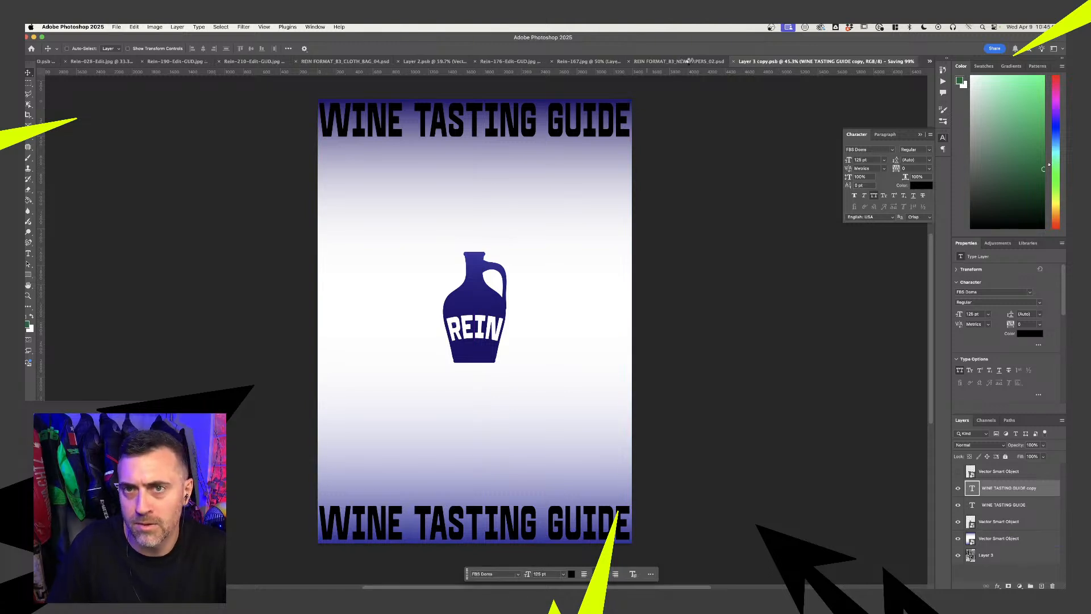
click(689, 61)
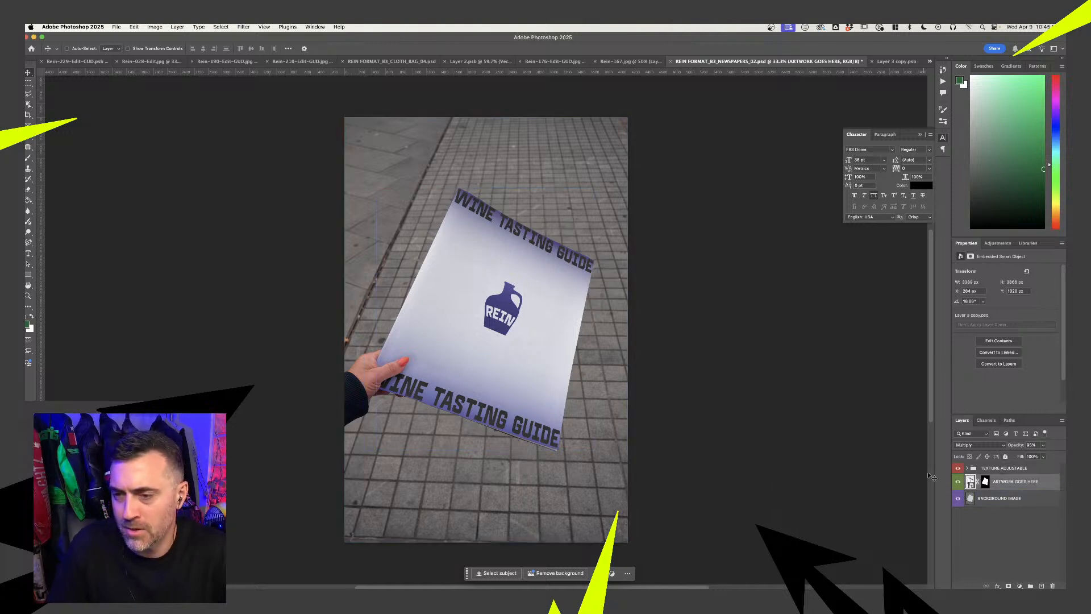
Toggle the TEXTURE ADJUSTABLE group's visibility to compare the newspaper with and without the texture
click(958, 469)
click(957, 469)
click(957, 469)
click(957, 470)
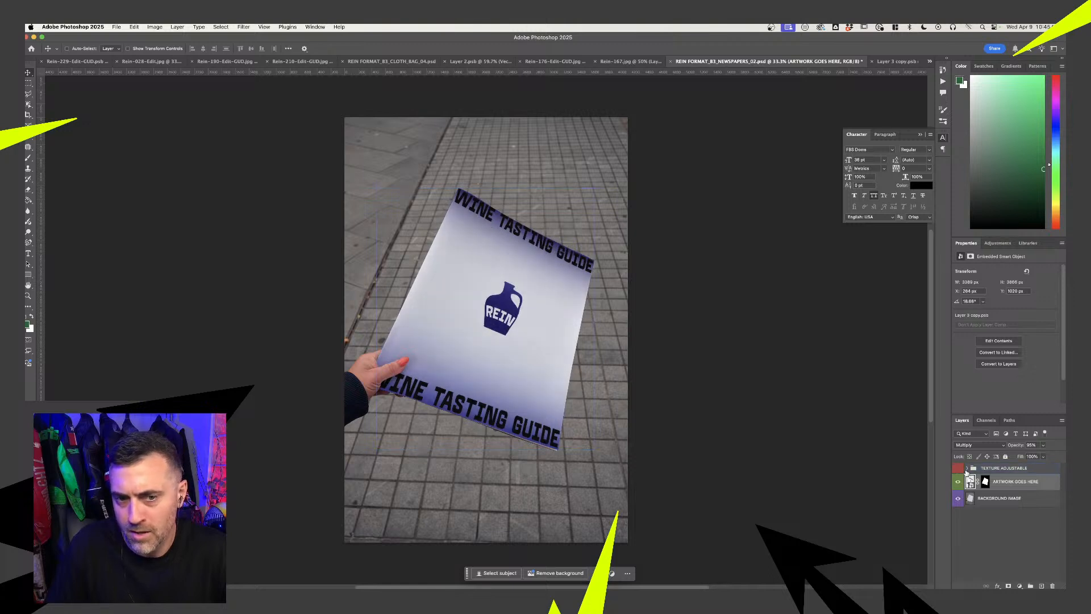
Add a Curves adjustment layer above the TEXTURE ADJUSTABLE group and raise its highlights and shadows to brighten the mockup
click(1003, 469)
click(1020, 586)
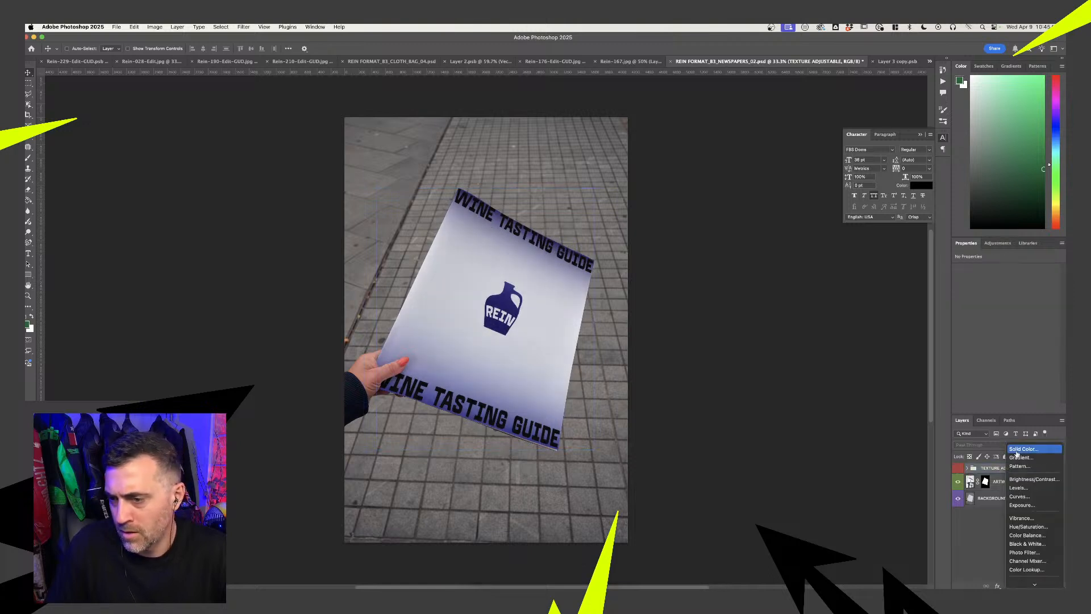
click(1019, 497)
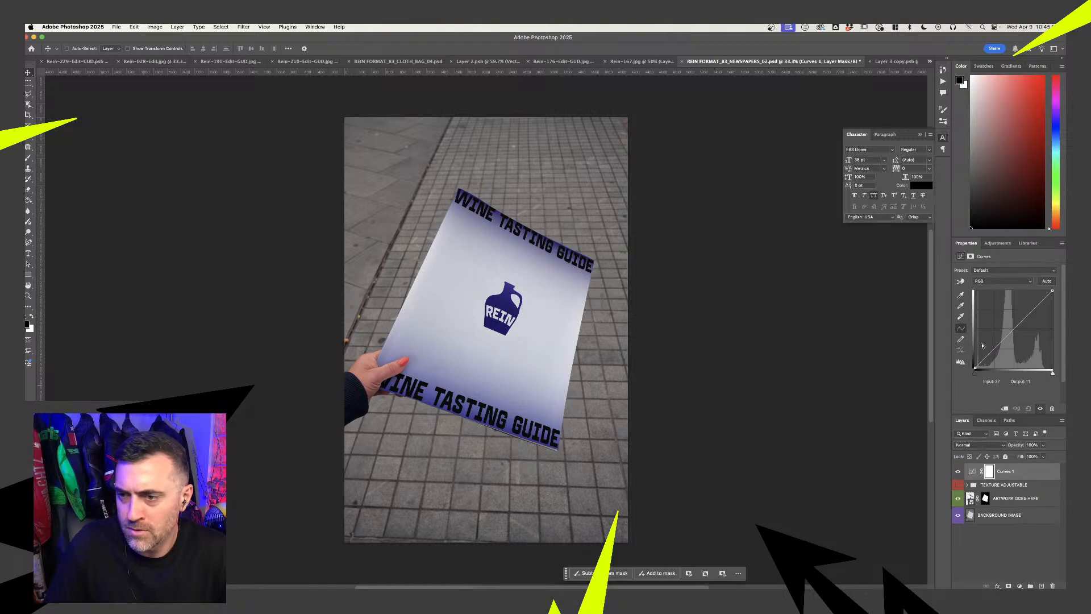
drag(986, 355, 988, 356)
drag(1022, 320, 1017, 310)
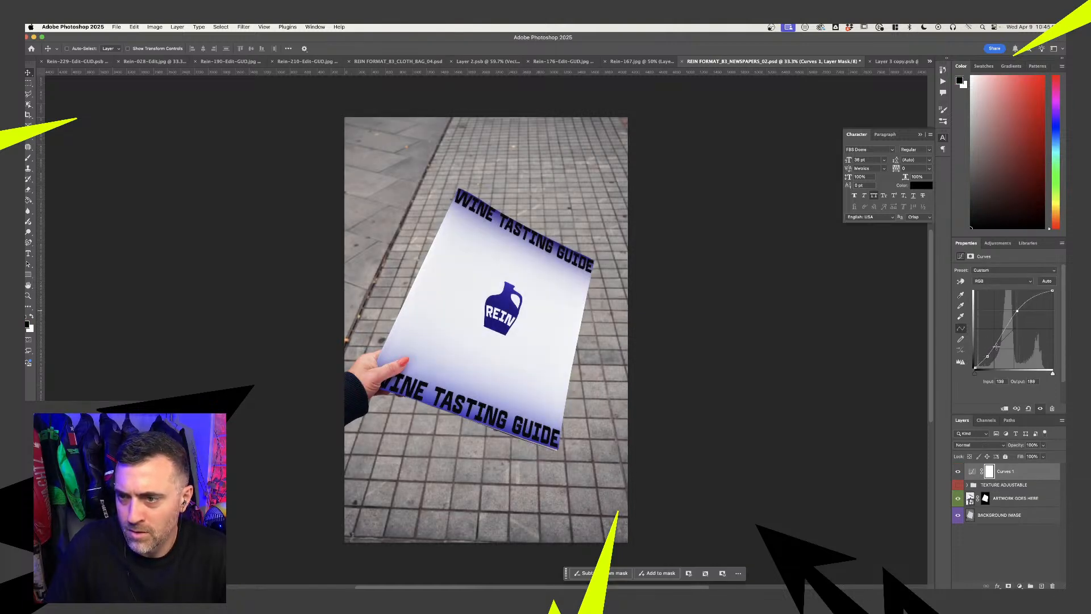
drag(986, 354, 988, 353)
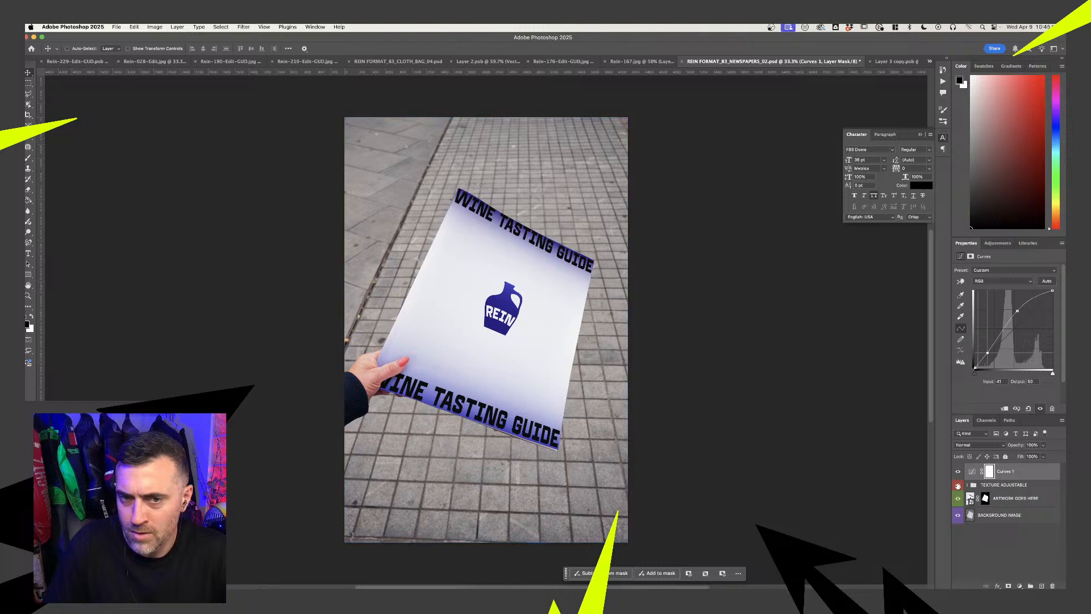
Show the TEXTURE ADJUSTABLE group and reduce the opacity of its Layer 4 to about 91%
click(958, 485)
click(958, 485)
click(959, 485)
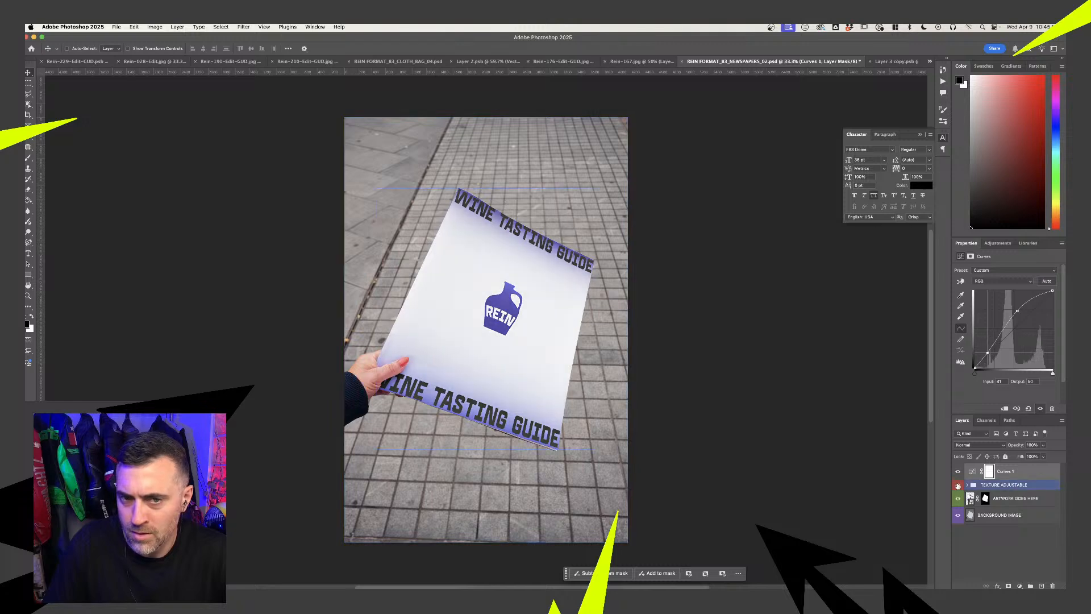
click(959, 485)
click(958, 486)
click(971, 485)
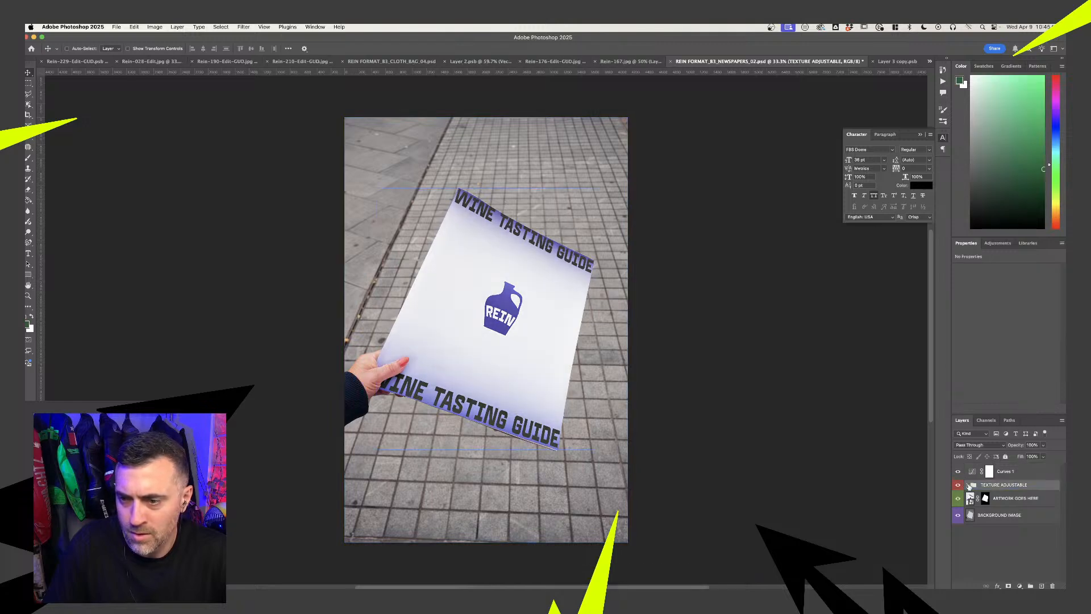
click(967, 485)
click(1009, 500)
click(1043, 457)
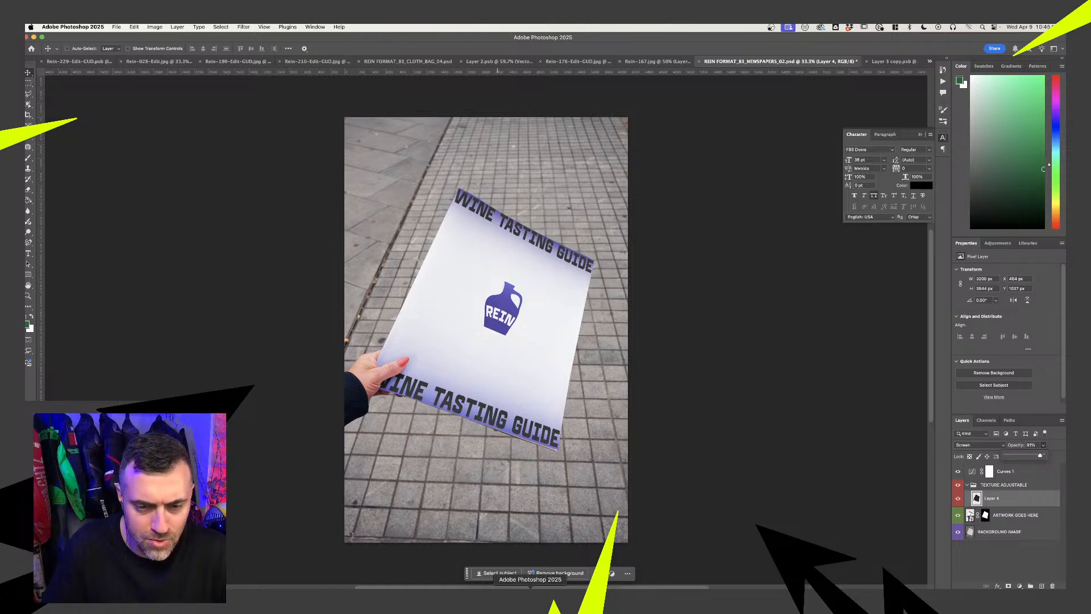
Switch to Finder, preview the photos in the Stock folder and select the one of wine glasses on white
click(476, 601)
click(477, 600)
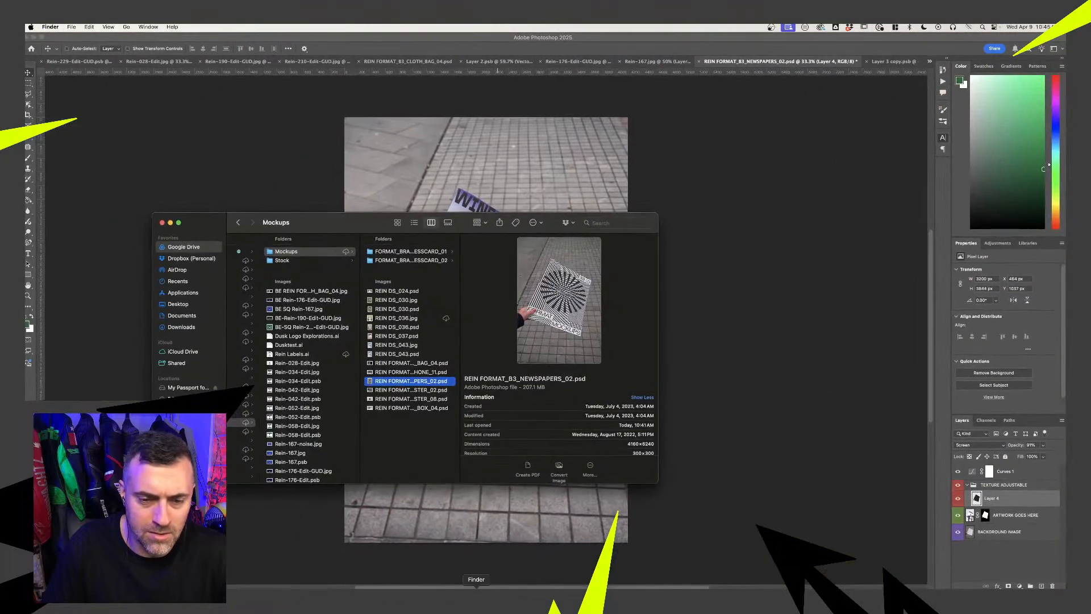
click(287, 262)
click(392, 251)
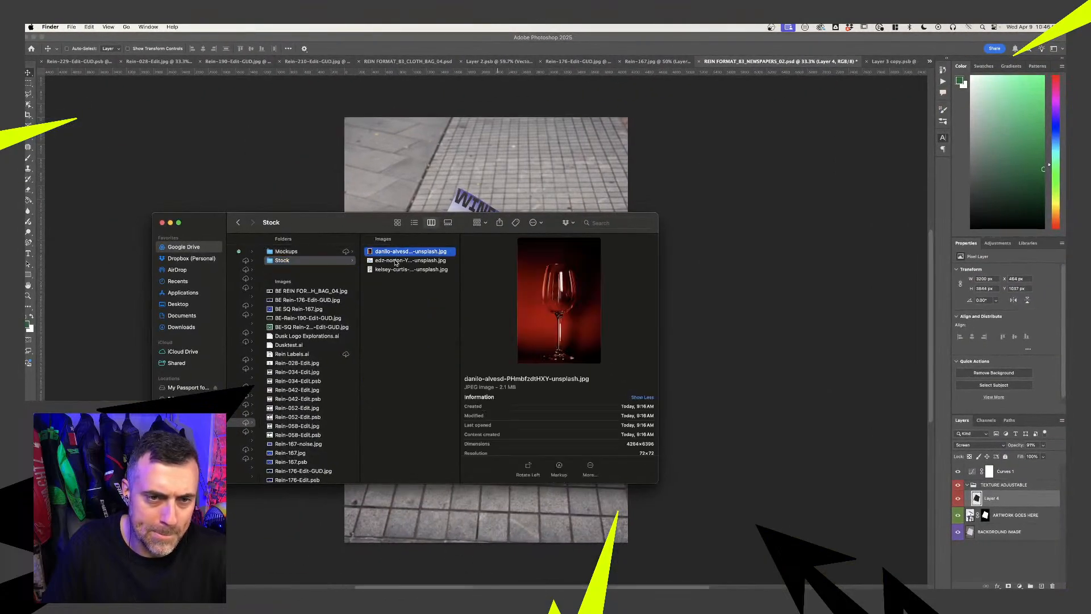
click(406, 260)
click(407, 270)
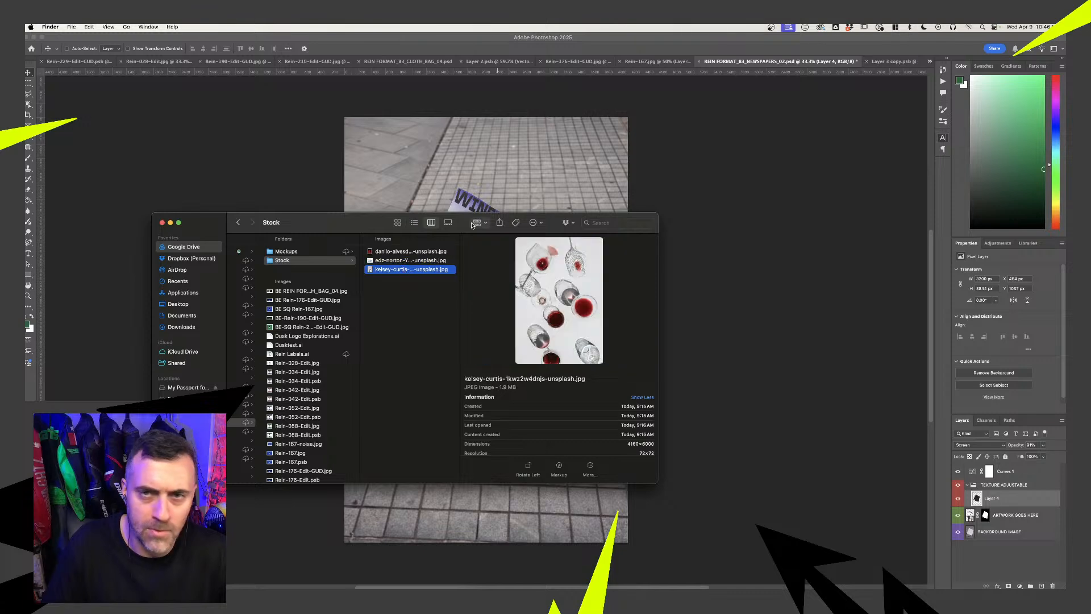
Place the wine glasses photo into the Layer 3 copy.psb cover artwork, scaled to fill the whole page
click(904, 62)
click(897, 64)
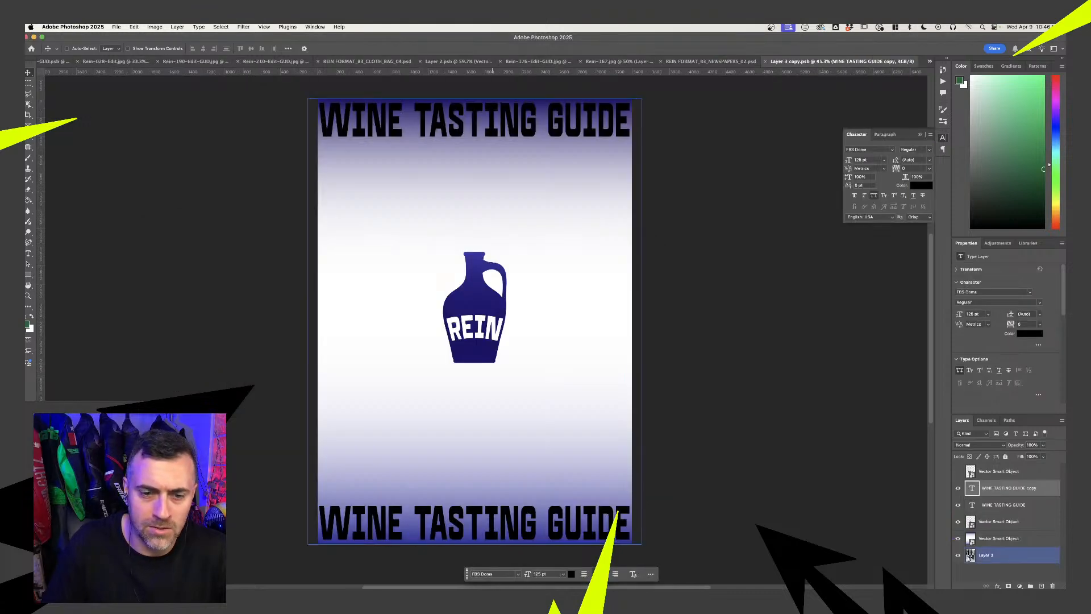
click(477, 597)
click(488, 172)
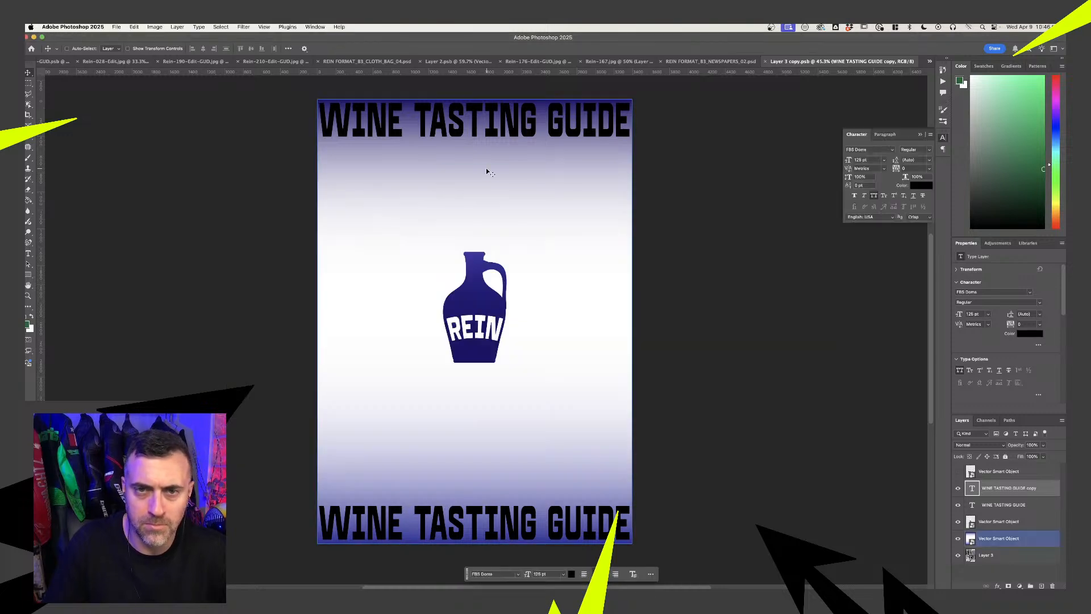
drag(487, 172, 487, 171)
drag(631, 98, 634, 94)
key(Return)
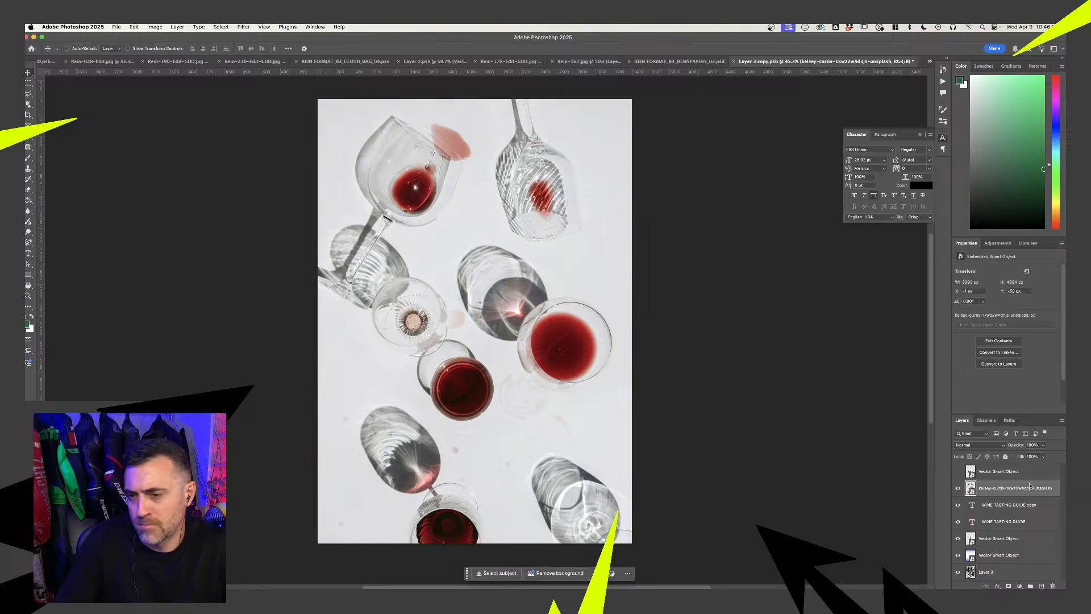
Move the wine glasses photo beneath the titles and jug, directly above the gradient background
drag(1018, 490, 1013, 554)
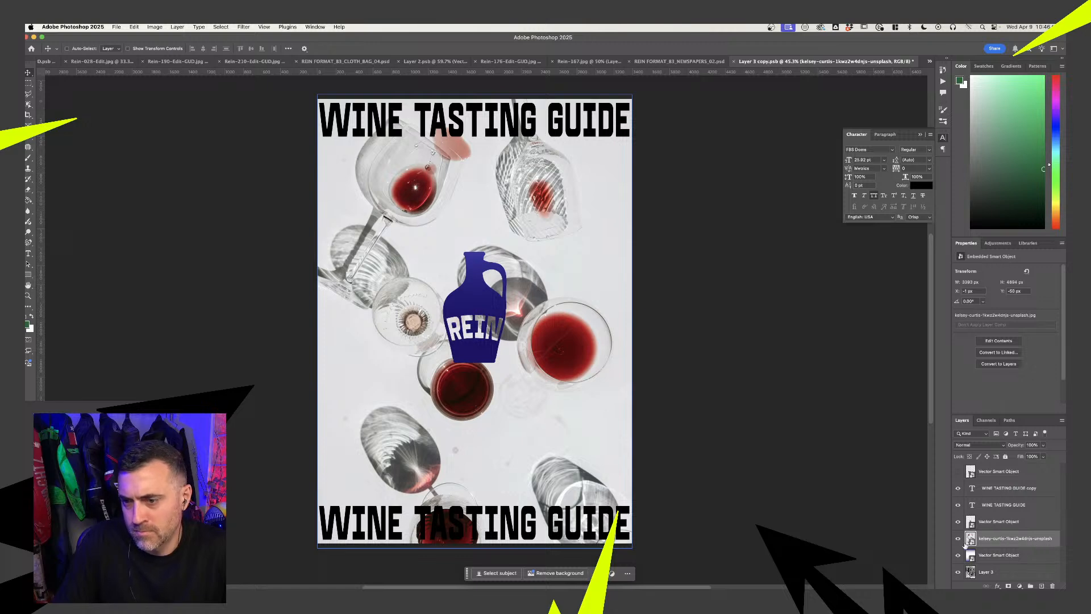
click(1001, 549)
super+click(447, 419)
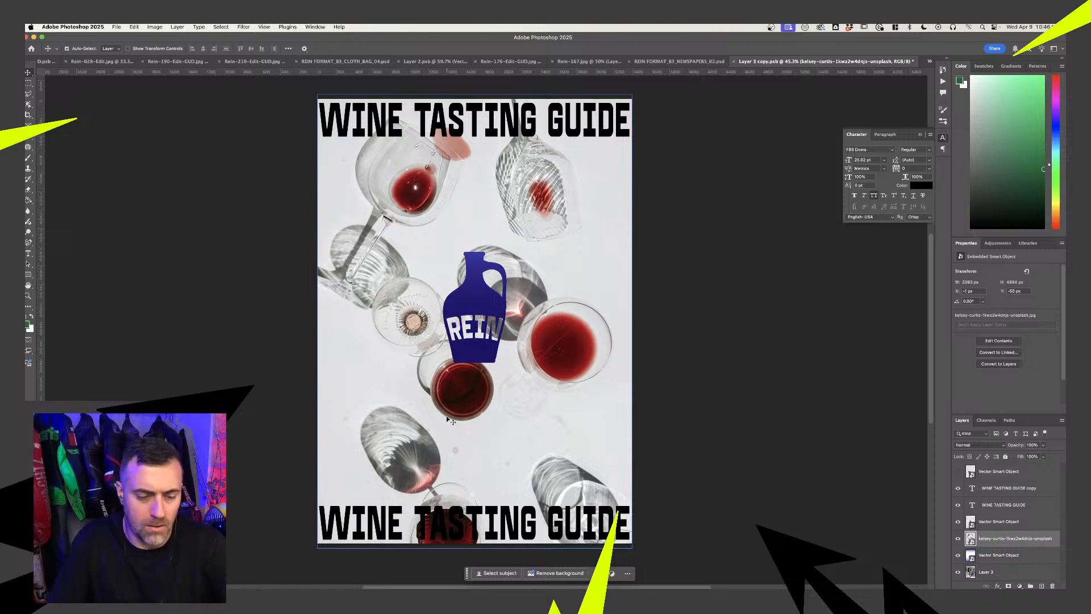
Enlarge the wine glasses photo to about 4335 × 6252 px and reposition it so the glasses surround the jug
key(super+t)
key(super+minus)
drag(576, 185, 600, 170)
drag(549, 246, 551, 268)
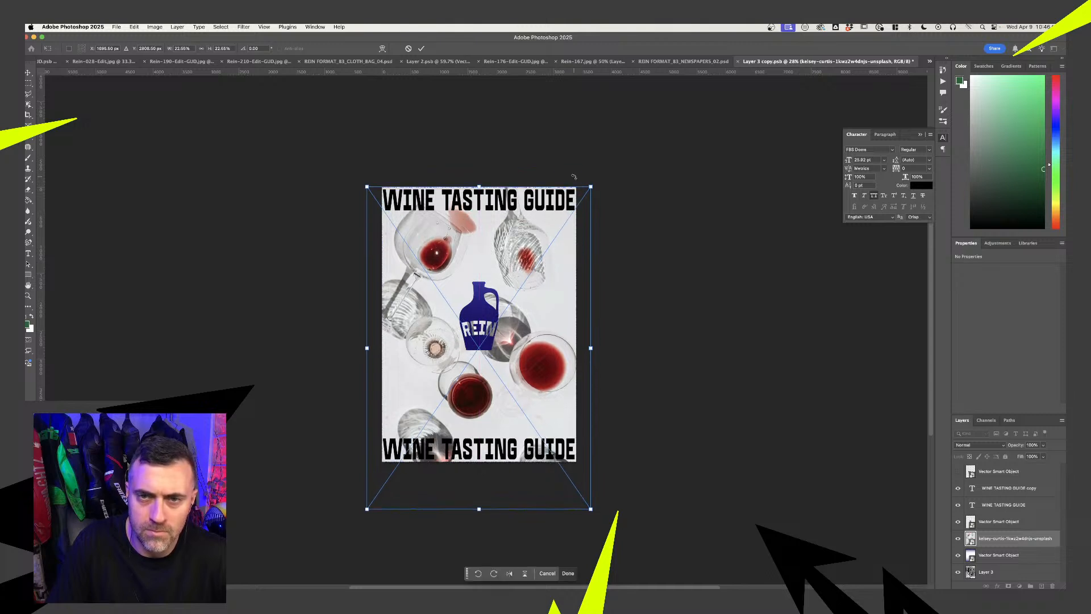
drag(591, 186, 613, 156)
drag(575, 244, 581, 272)
drag(581, 273, 579, 253)
drag(611, 177, 603, 178)
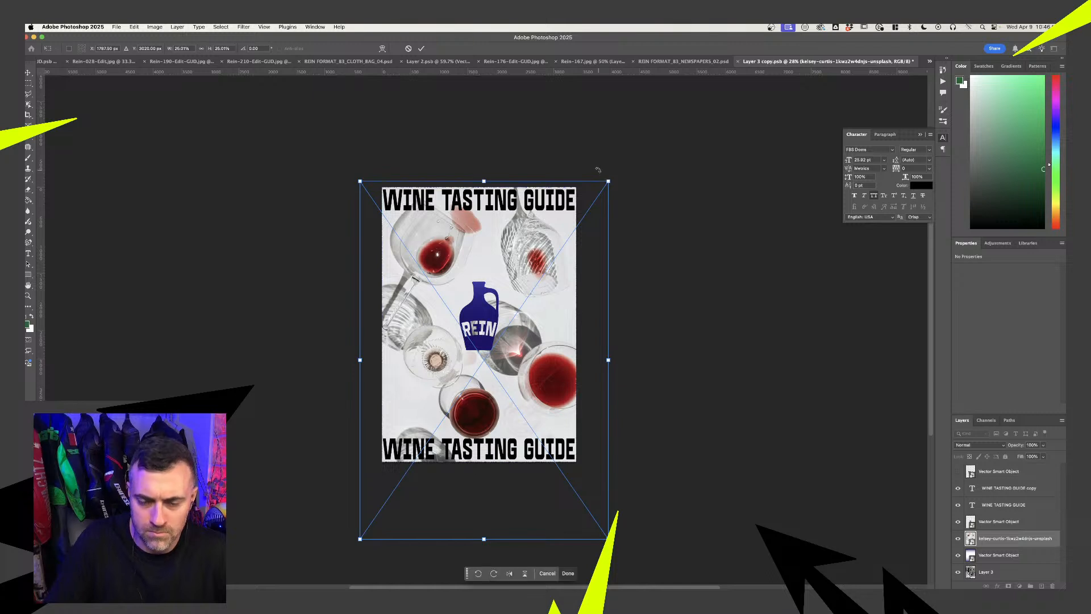
key(Return)
Save the cover artwork and hide the texture group's Layer 4 in the newspaper mockup
key(super+s)
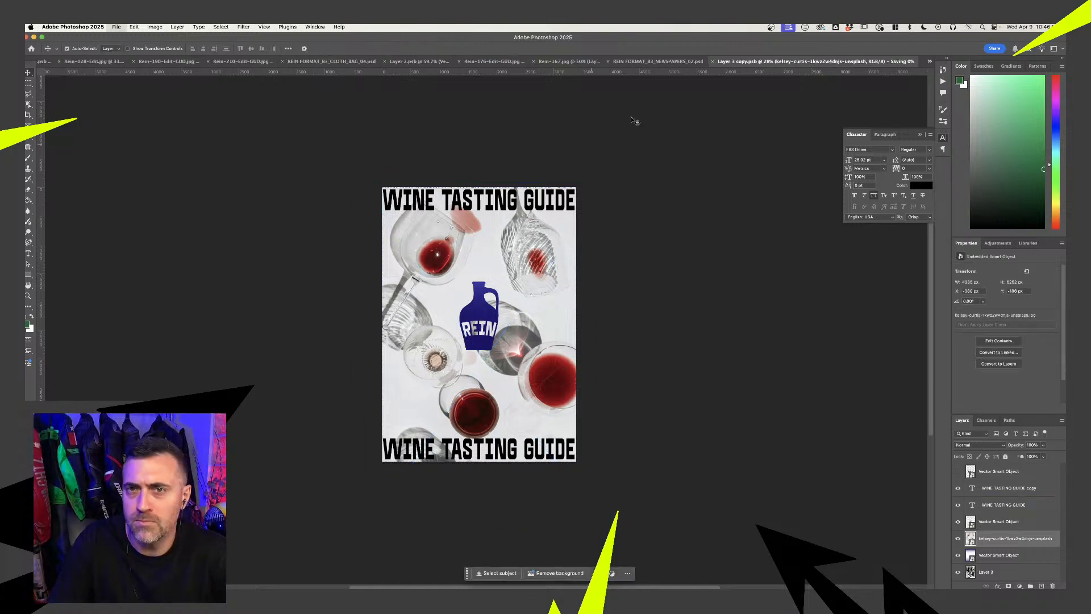
click(662, 61)
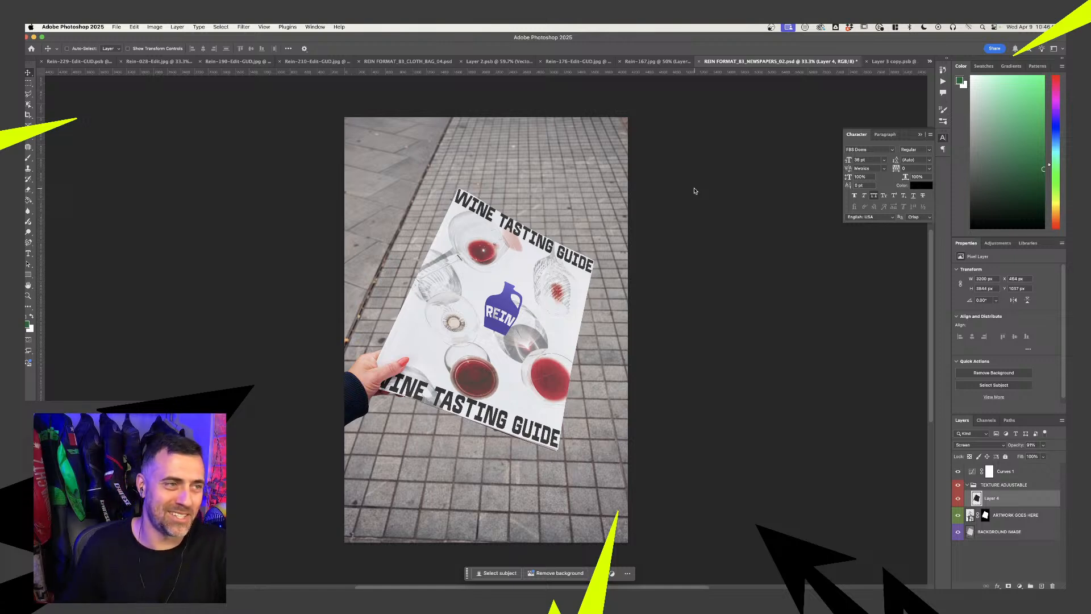
super+click(421, 203)
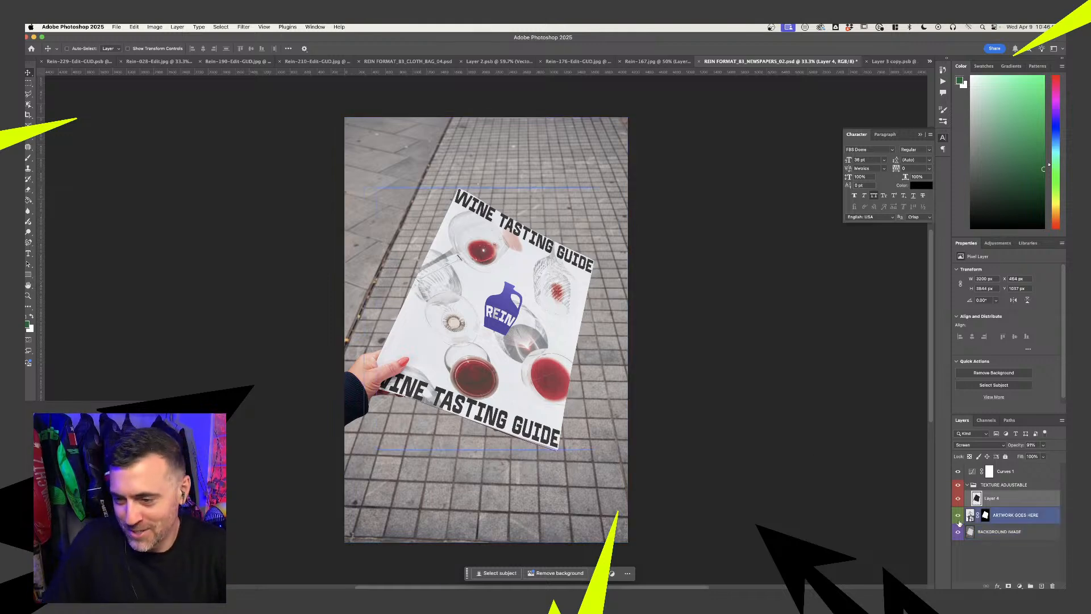
click(958, 498)
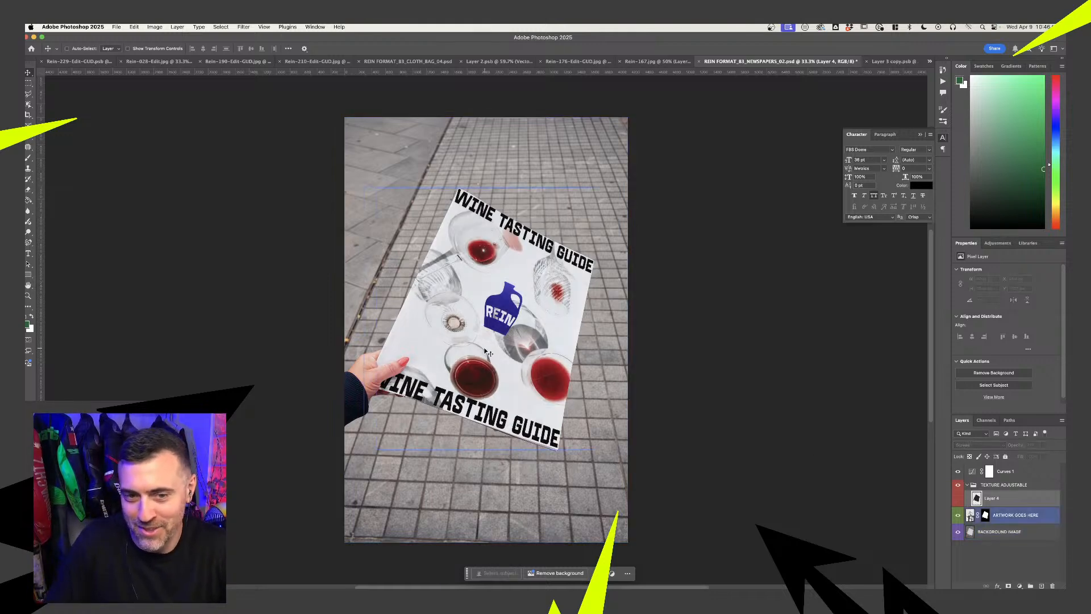
Check the flat cover artwork against the newspaper mockup and inspect the mockup more closely
click(895, 61)
click(687, 61)
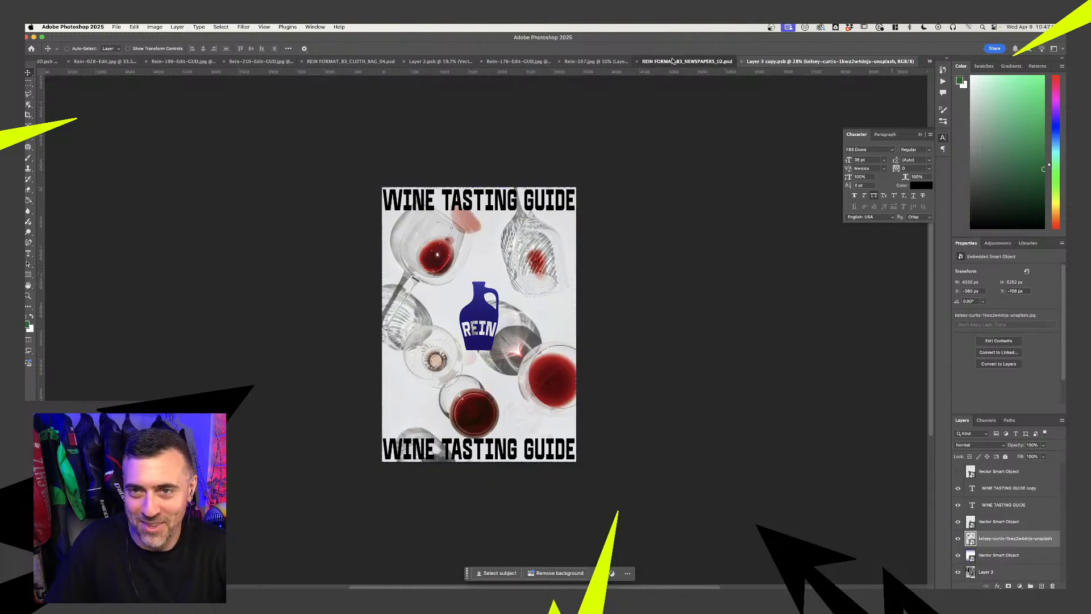
key(z)
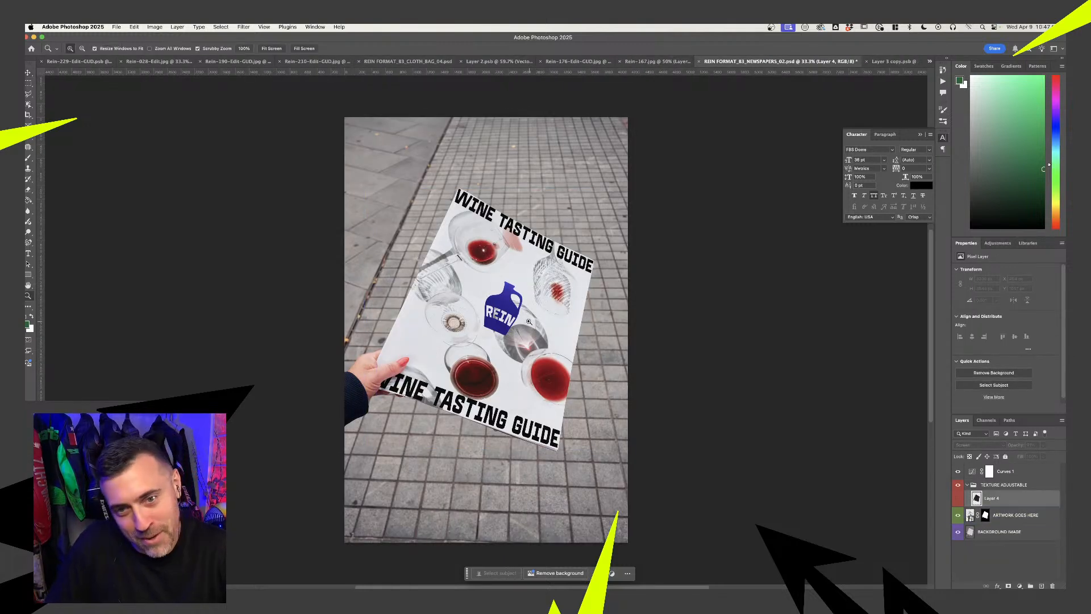
alt+click(499, 408)
click(504, 405)
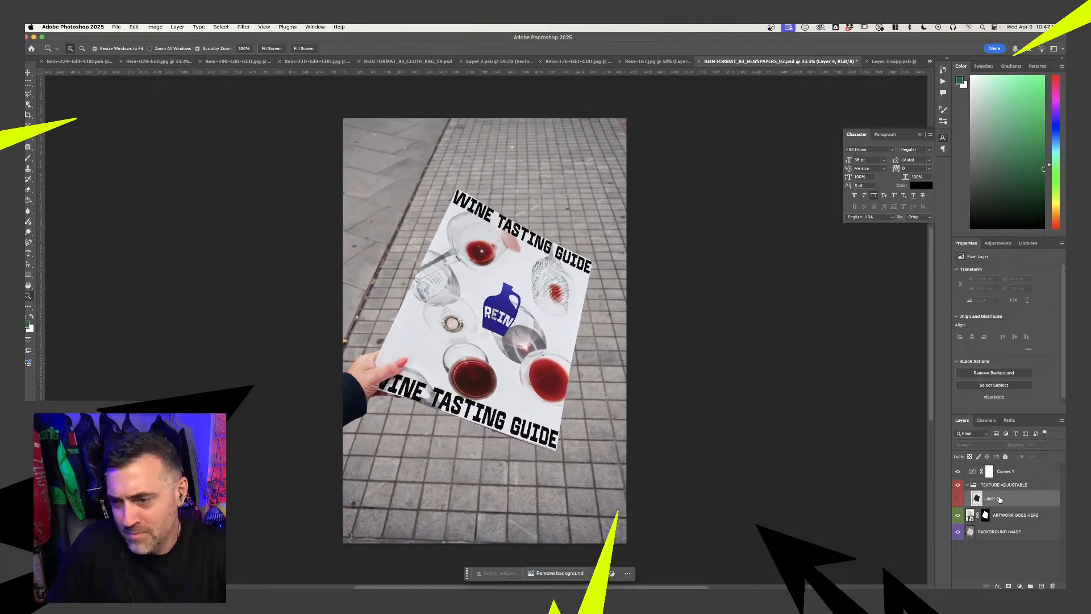
Lower the fill of the texture group's Layer 4 to about 49%, leaving its blend mode on Screen
click(989, 494)
click(1043, 445)
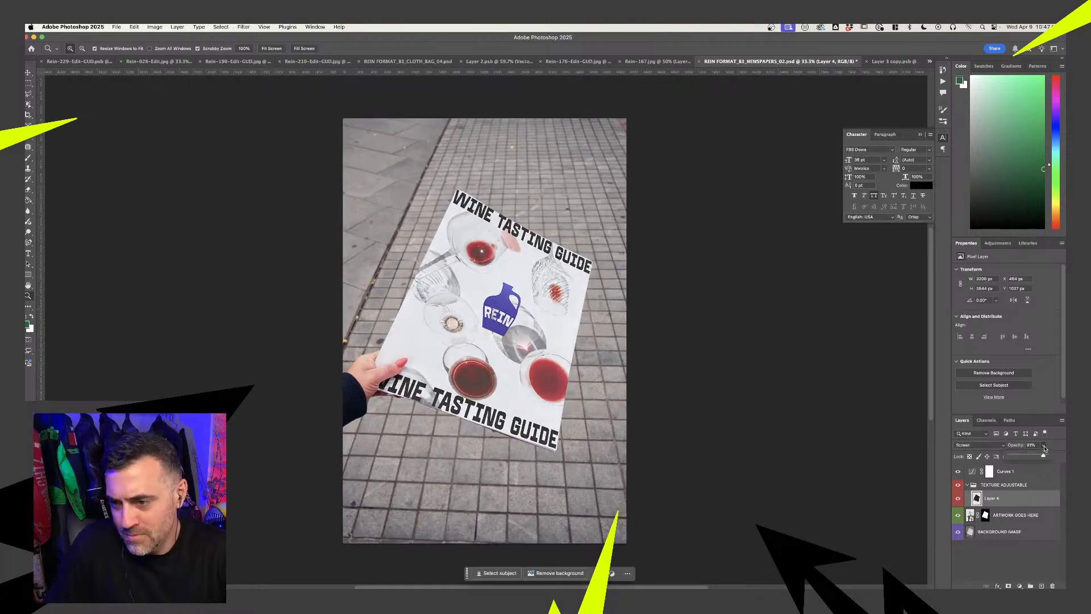
drag(1030, 456, 1028, 457)
click(978, 446)
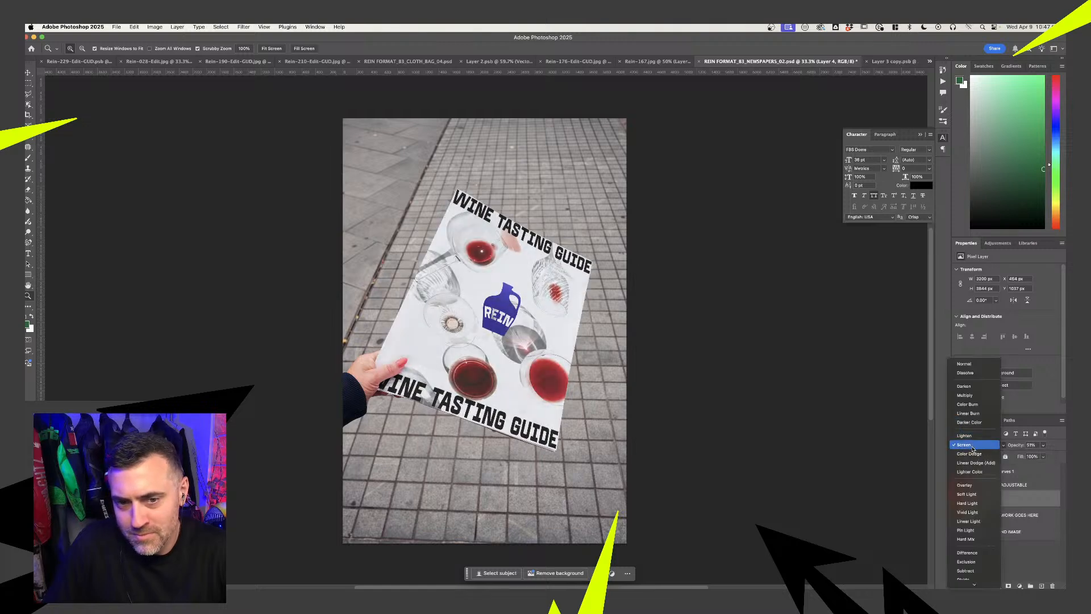
click(973, 447)
click(1044, 456)
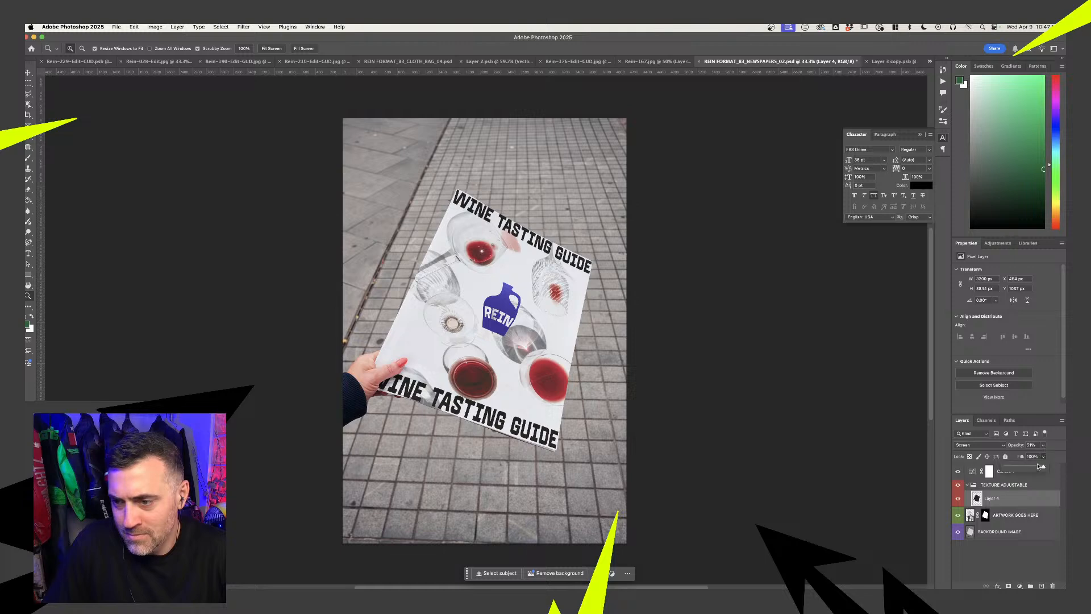
drag(1046, 467, 1034, 467)
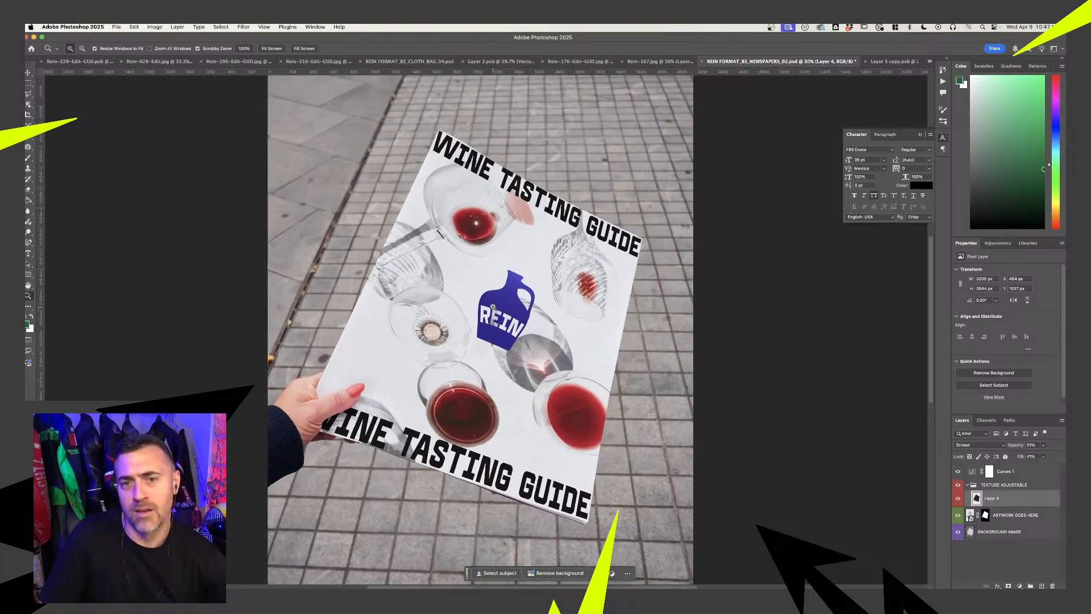
click(679, 246)
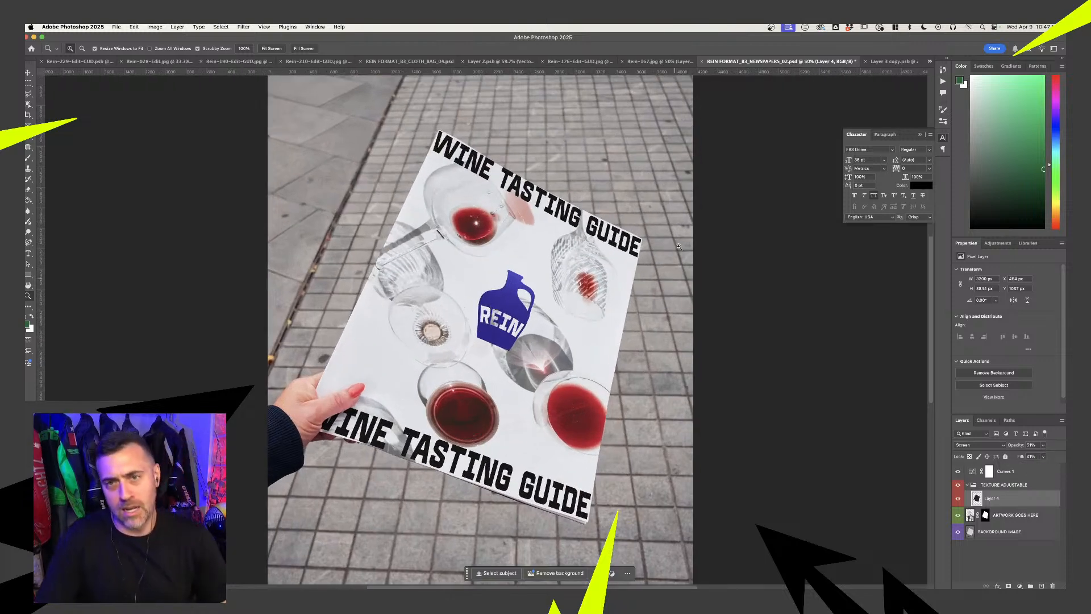
Bring the pink jug from Illustrator into the cover artwork as a smart object, align it with the blue jug and hide it
click(891, 62)
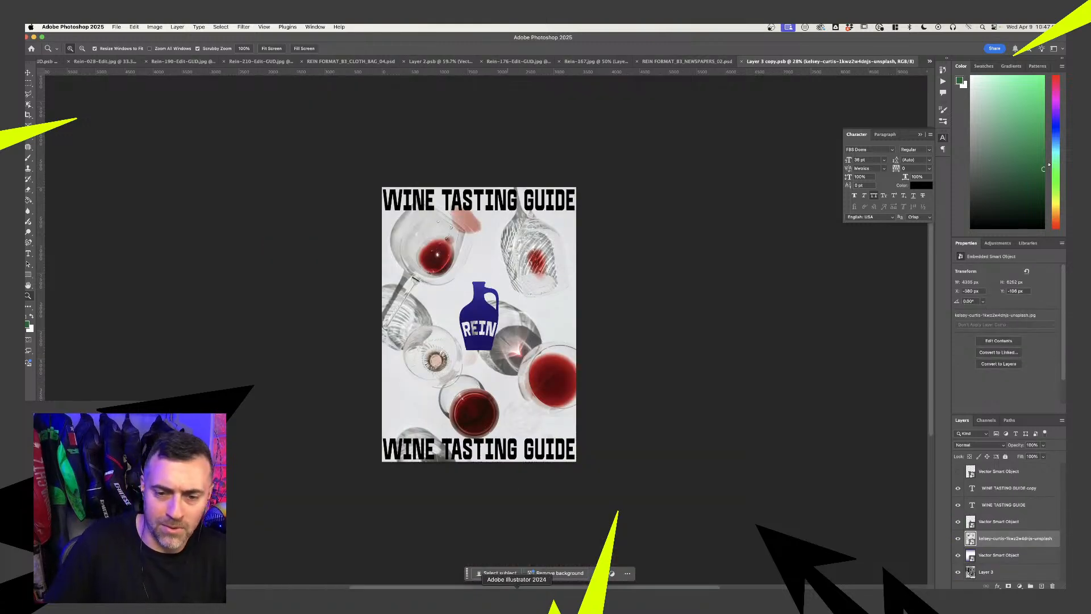
click(517, 596)
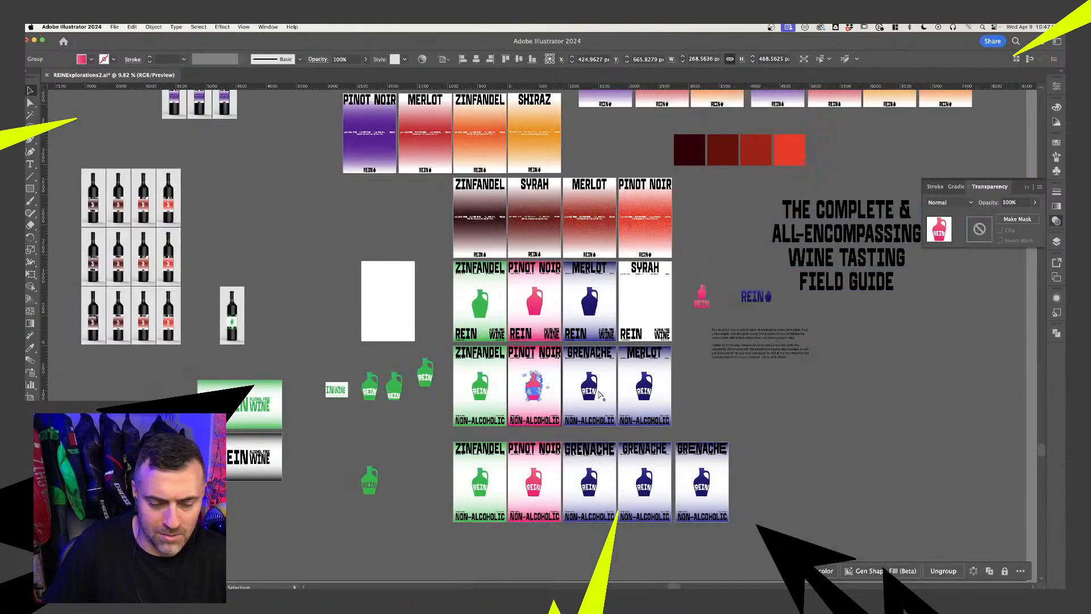
key(super+Tab)
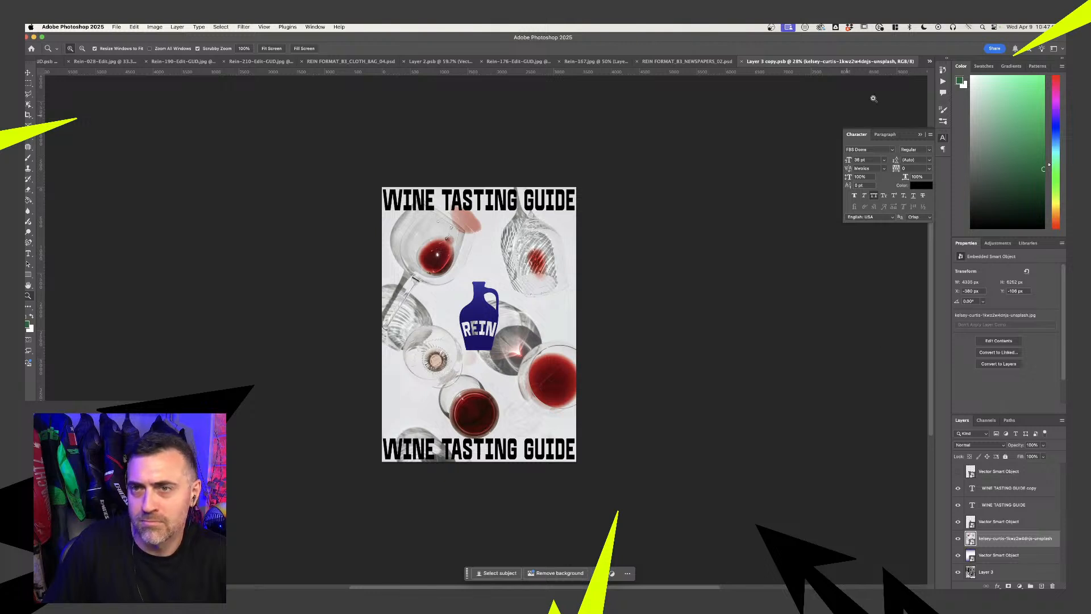
key(super+v)
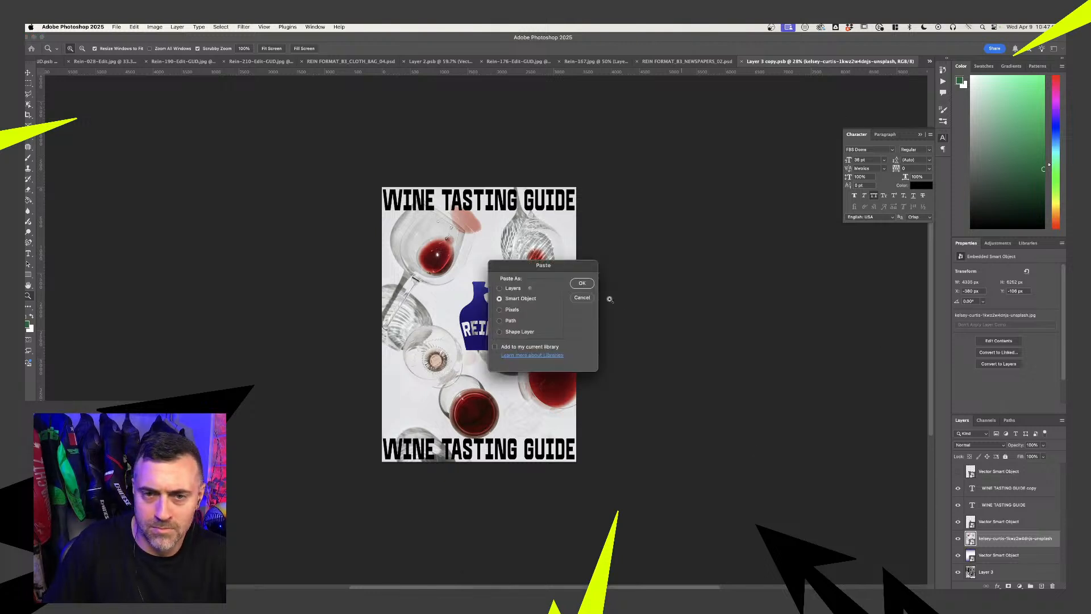
click(582, 287)
drag(511, 269, 495, 286)
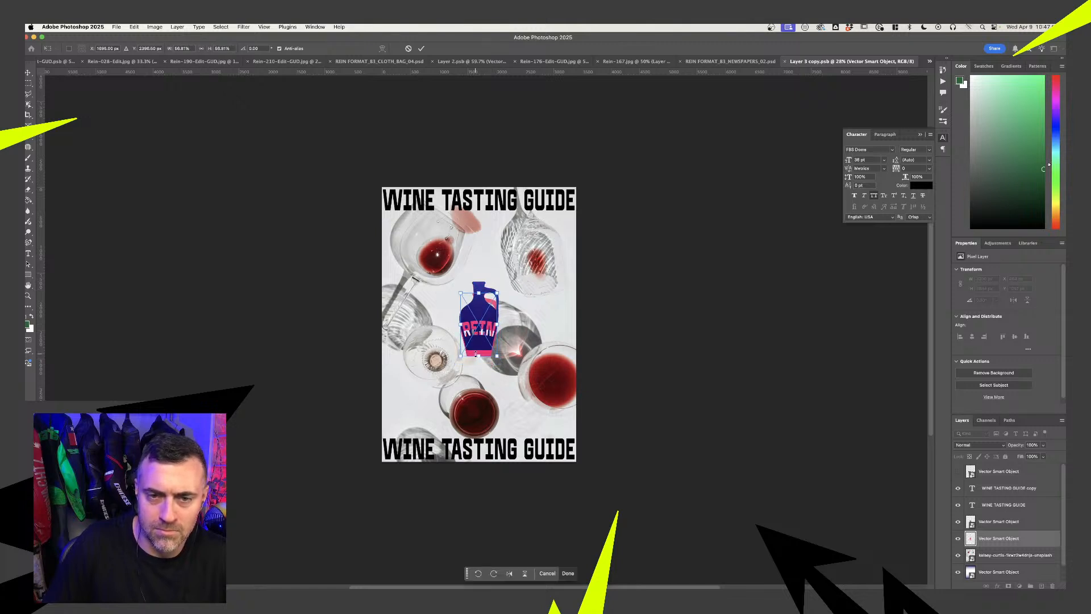
key(Return)
key(z)
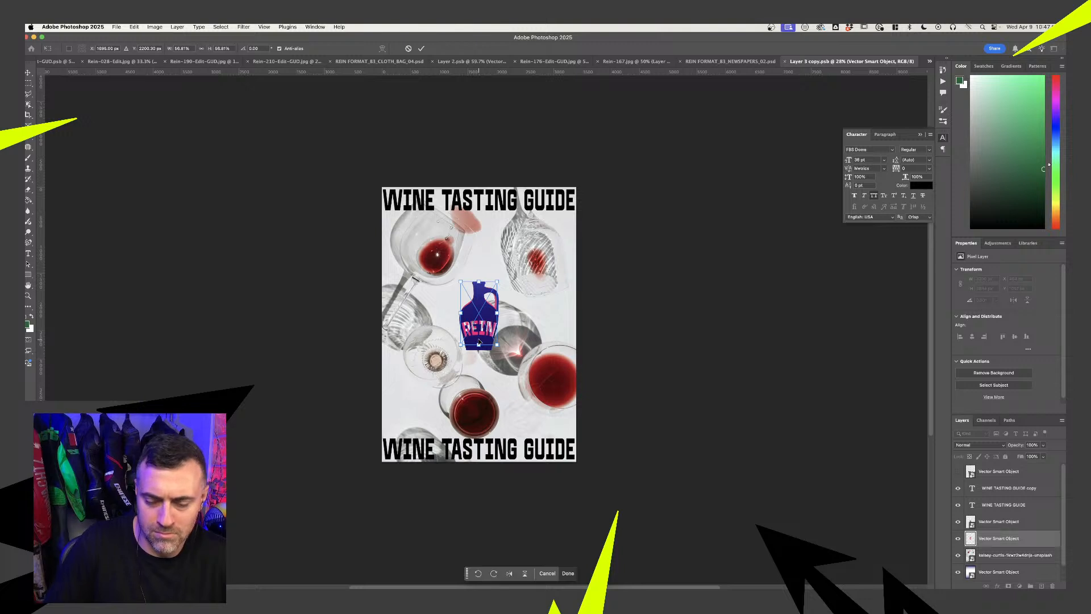
click(958, 539)
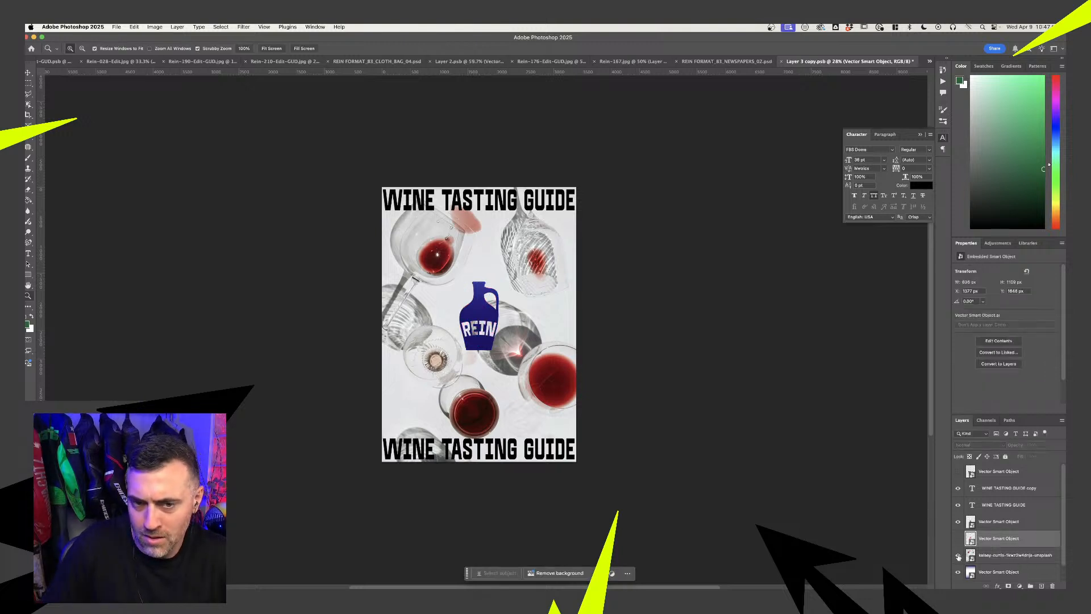
Move the blue gradient background directly above the wine glasses photo and set its blend mode to Linear Burn
click(1004, 572)
drag(1005, 572, 1005, 546)
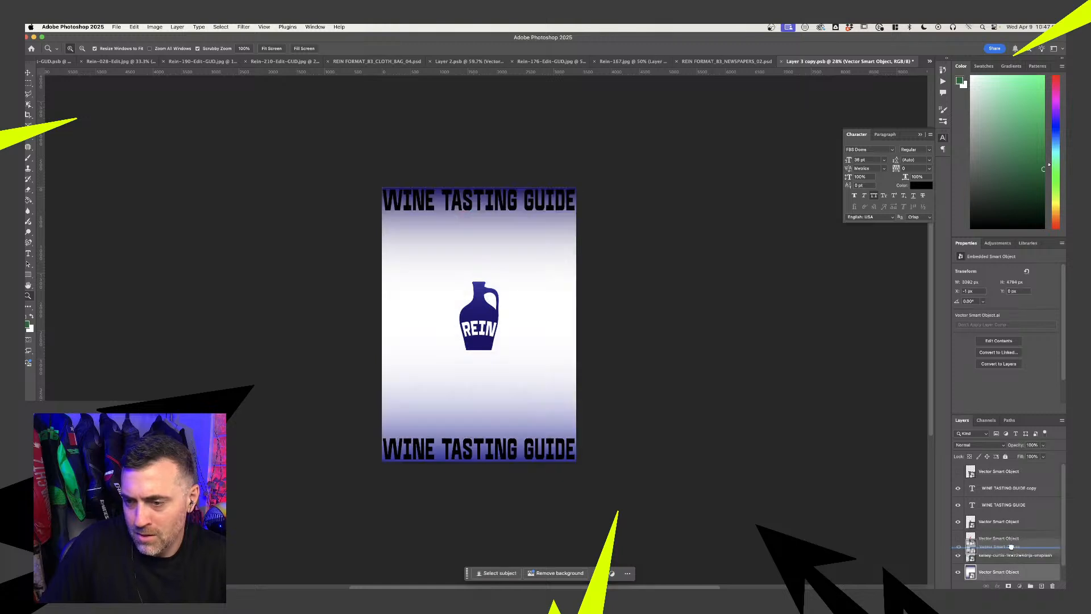
click(986, 445)
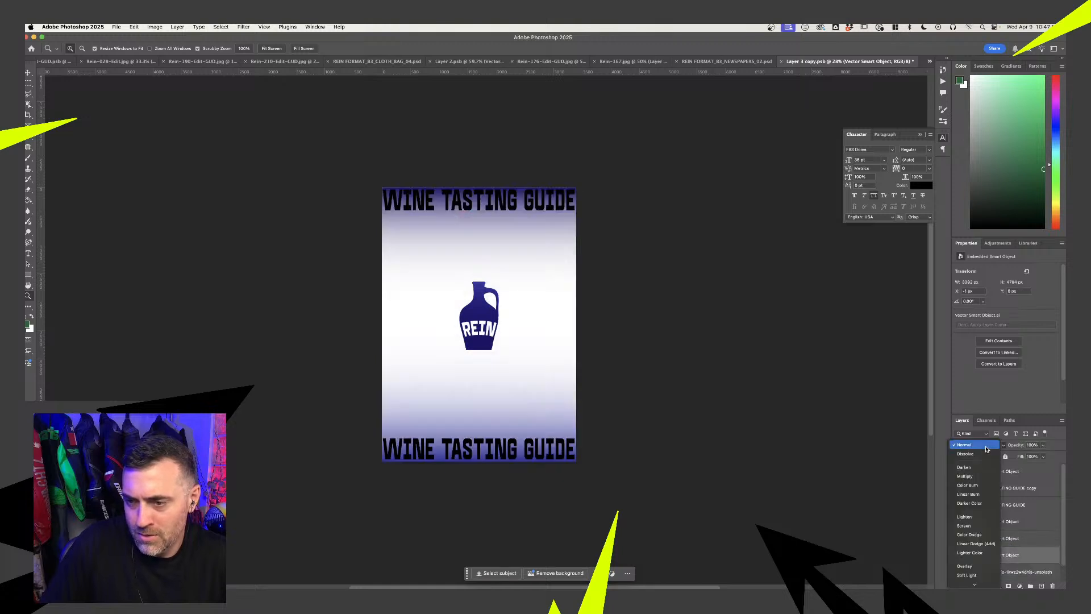
click(970, 494)
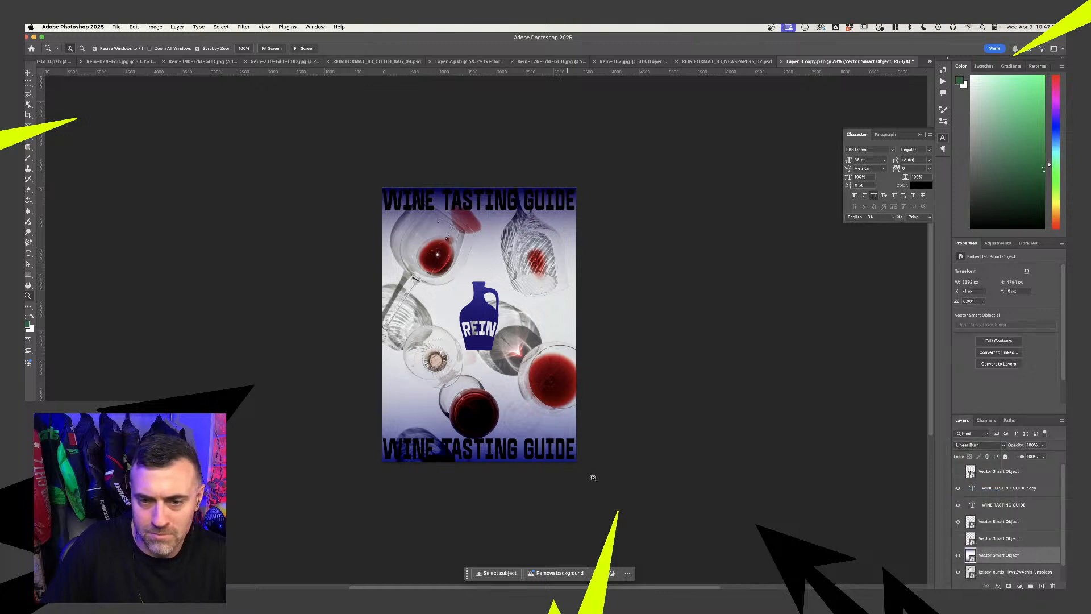
Change the gradient's blend mode to Multiply and save the cover artwork
click(973, 446)
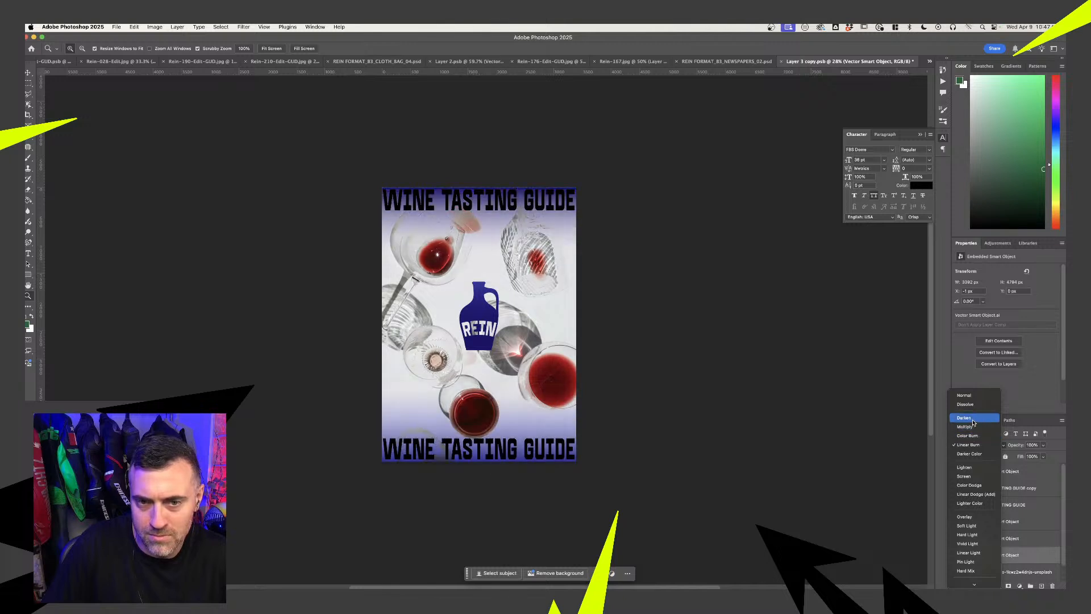
click(973, 427)
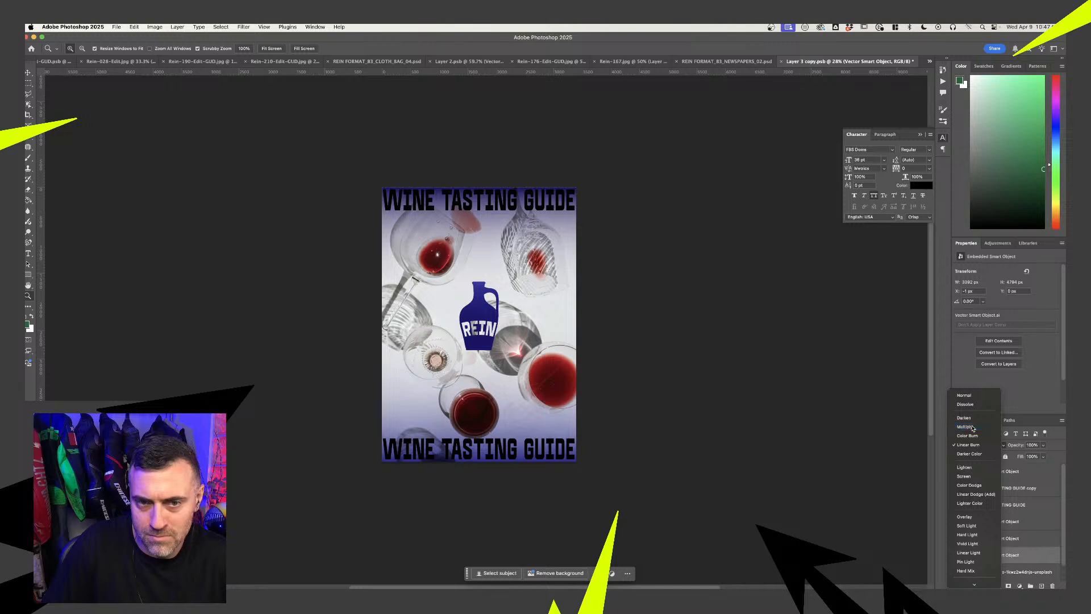
key(super+s)
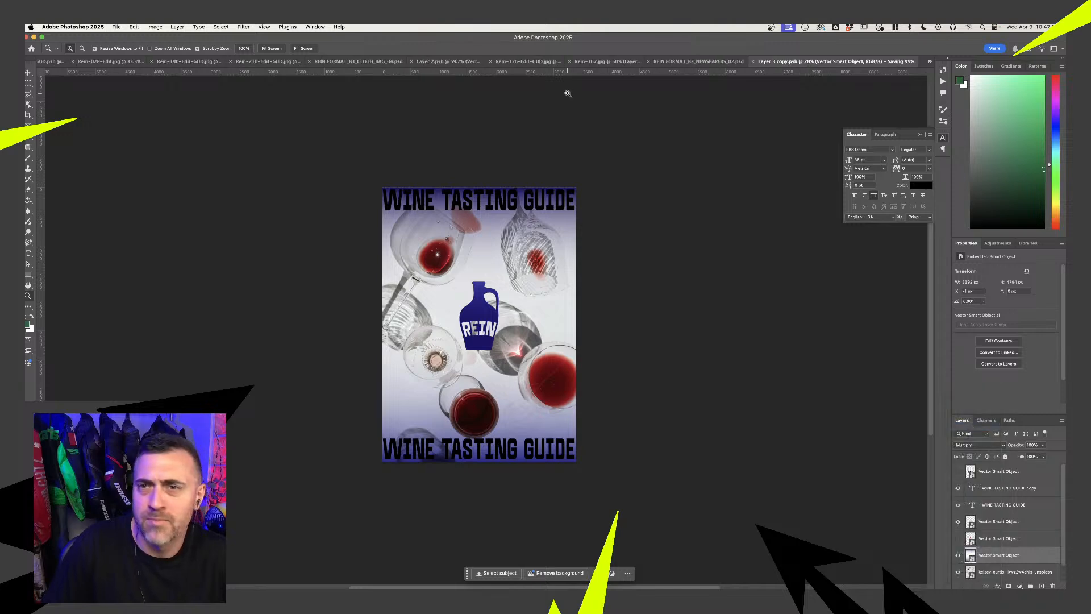
Examine the updated cover on the newspaper mockup, both close up and as a whole image
click(710, 63)
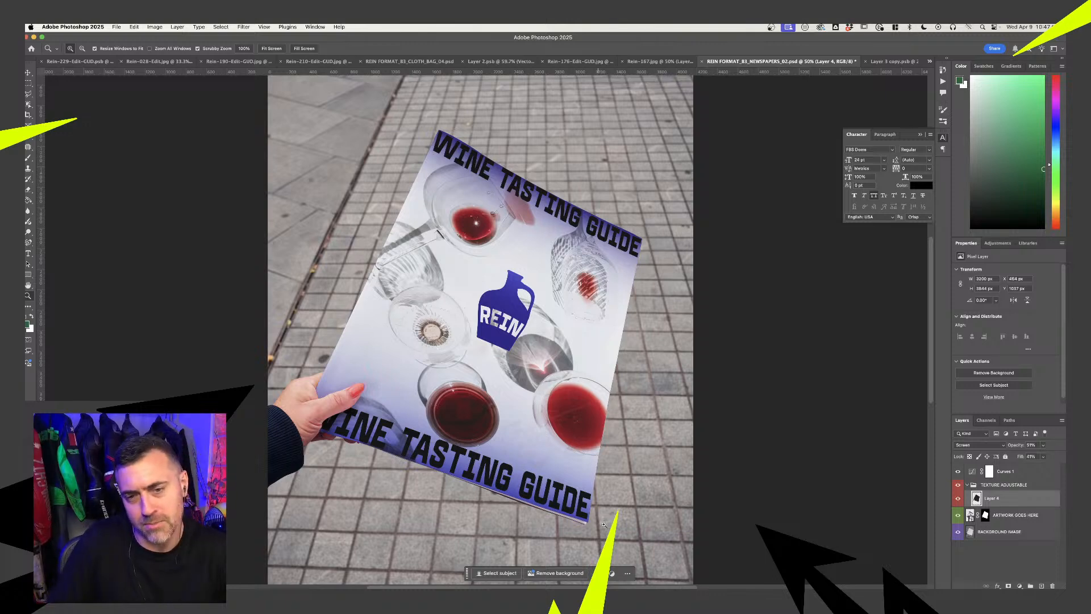
alt+click(513, 479)
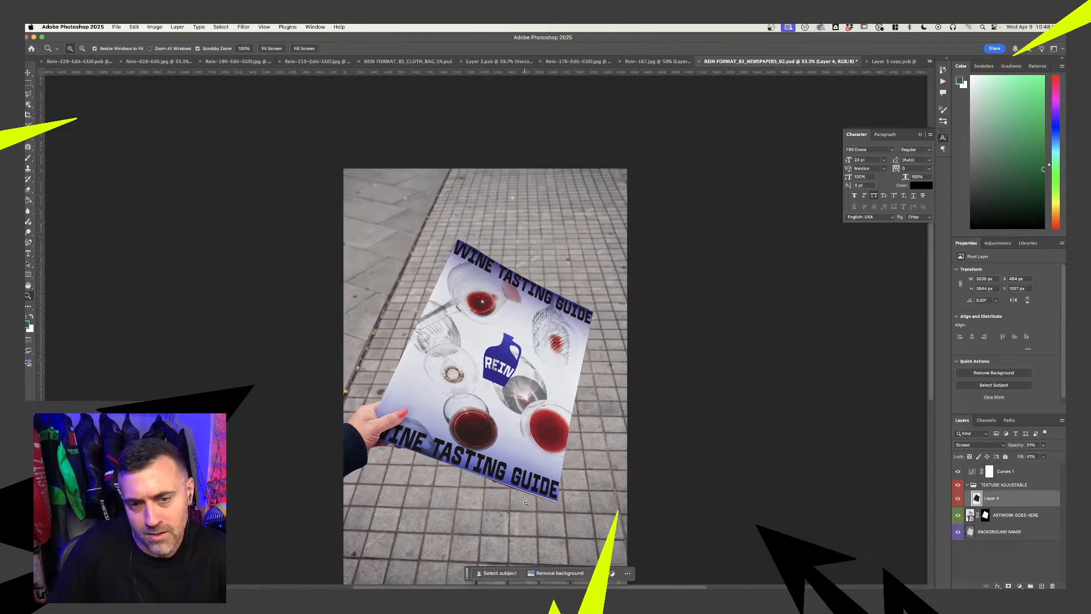
scroll(525, 502, down, 5)
scroll(524, 502, up, 3)
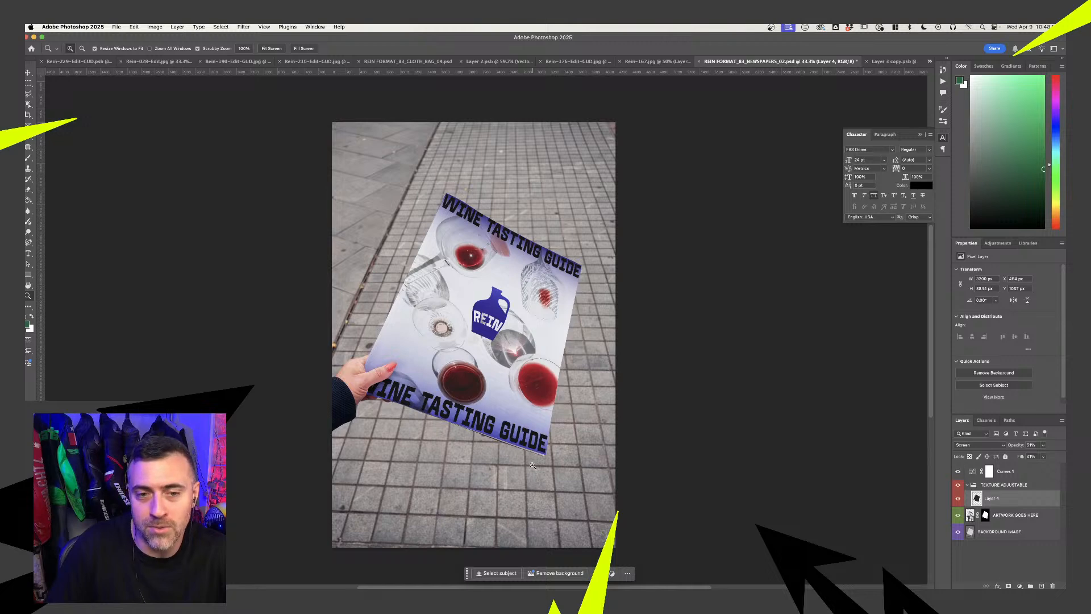
click(532, 465)
alt+click(529, 455)
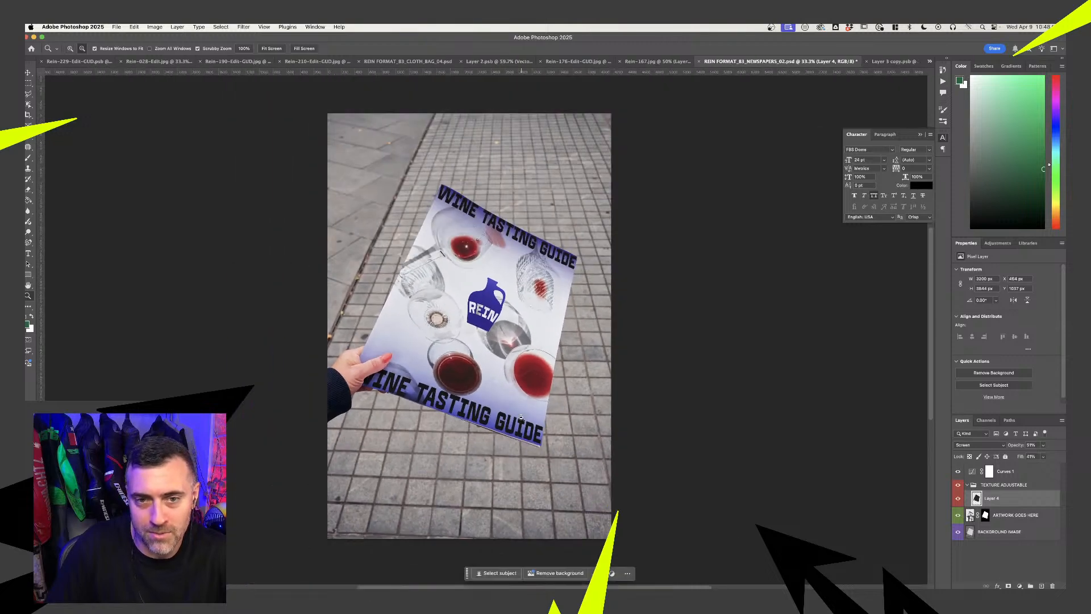
alt+click(520, 418)
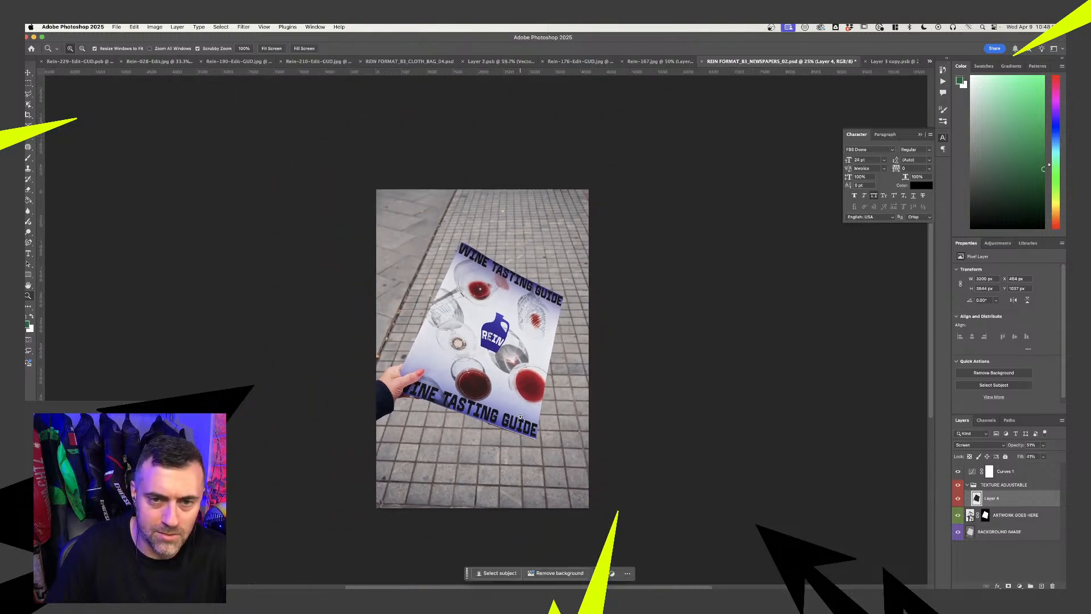
Crop the newspaper mockup to a 16:9 ratio, extending the canvas on both sides to about 7994 × 4496 px around the cover
key(c)
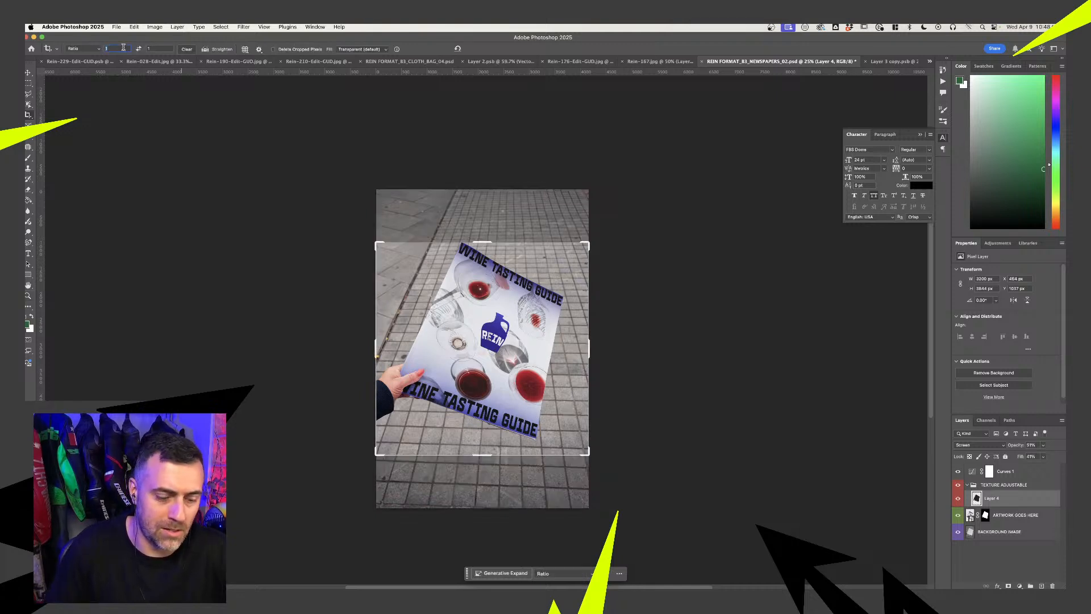
text(6)
key(BackSpace)
text(1)
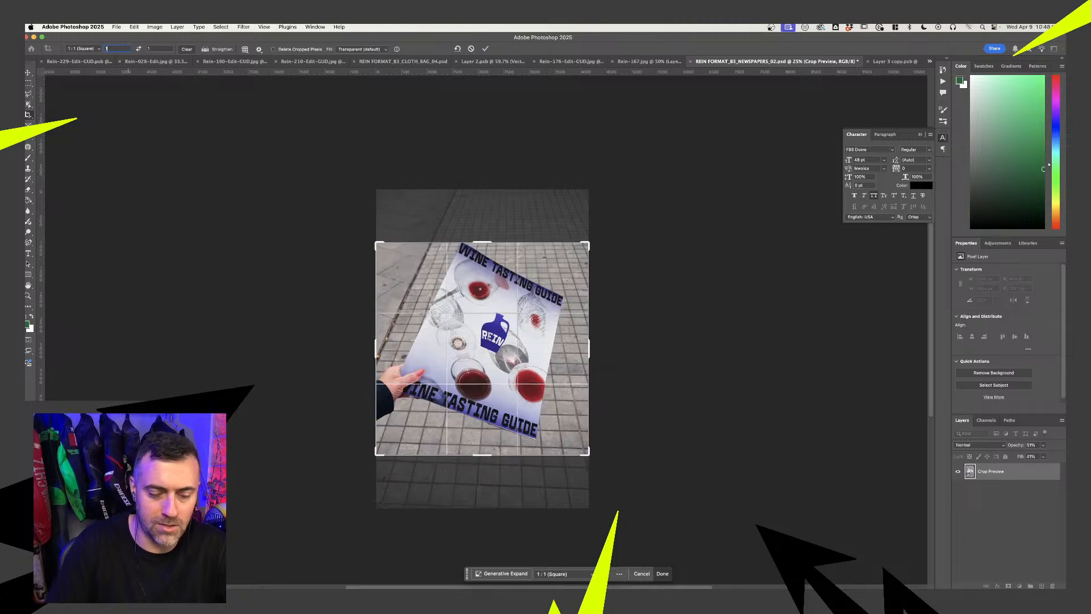
text(6 : )
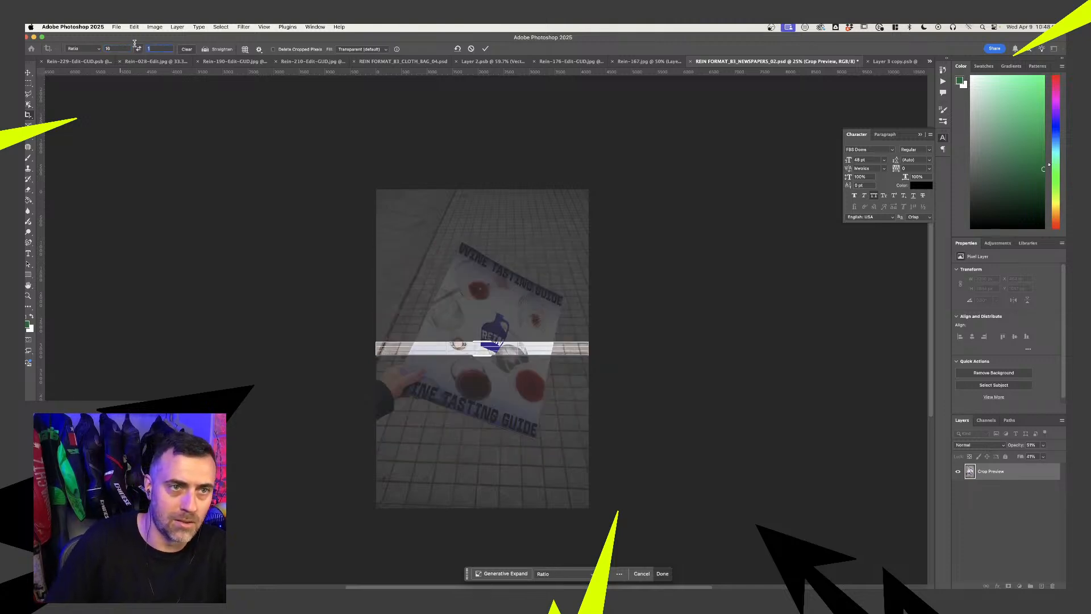
text(9)
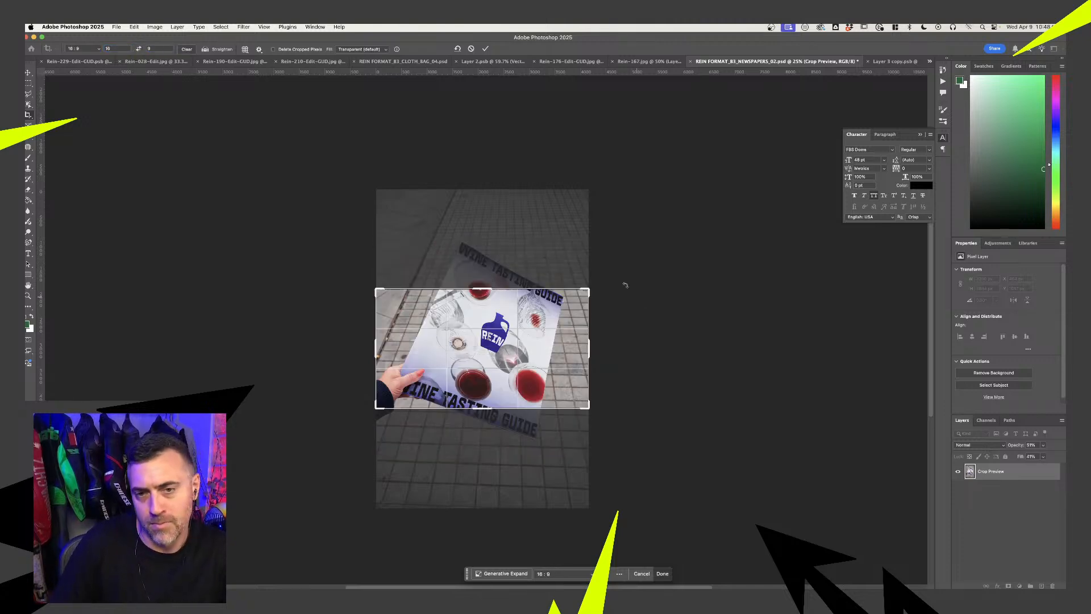
drag(586, 295, 711, 285)
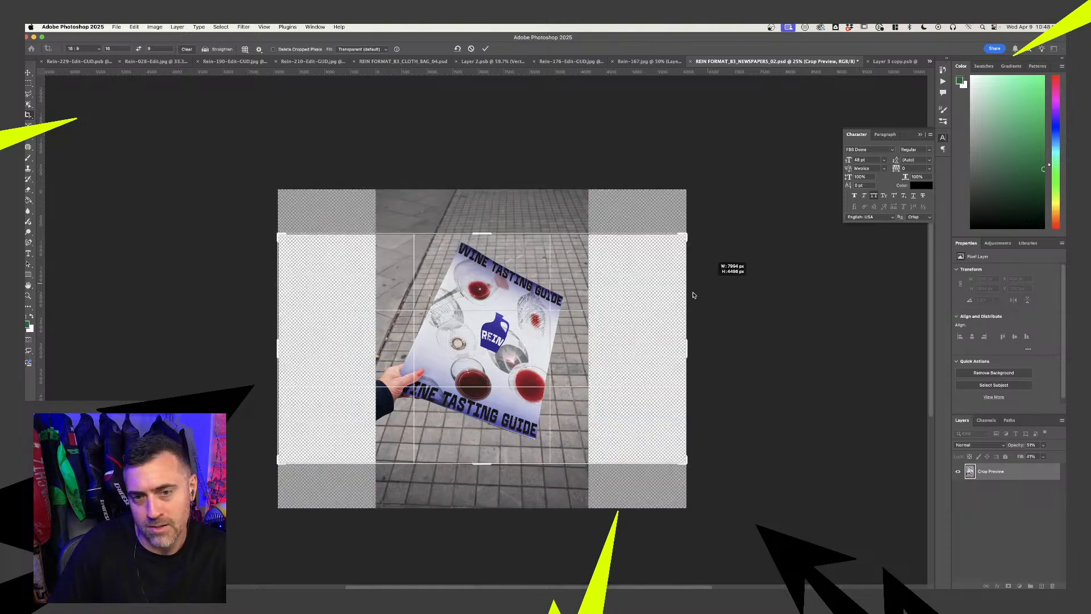
click(623, 349)
drag(557, 340, 559, 344)
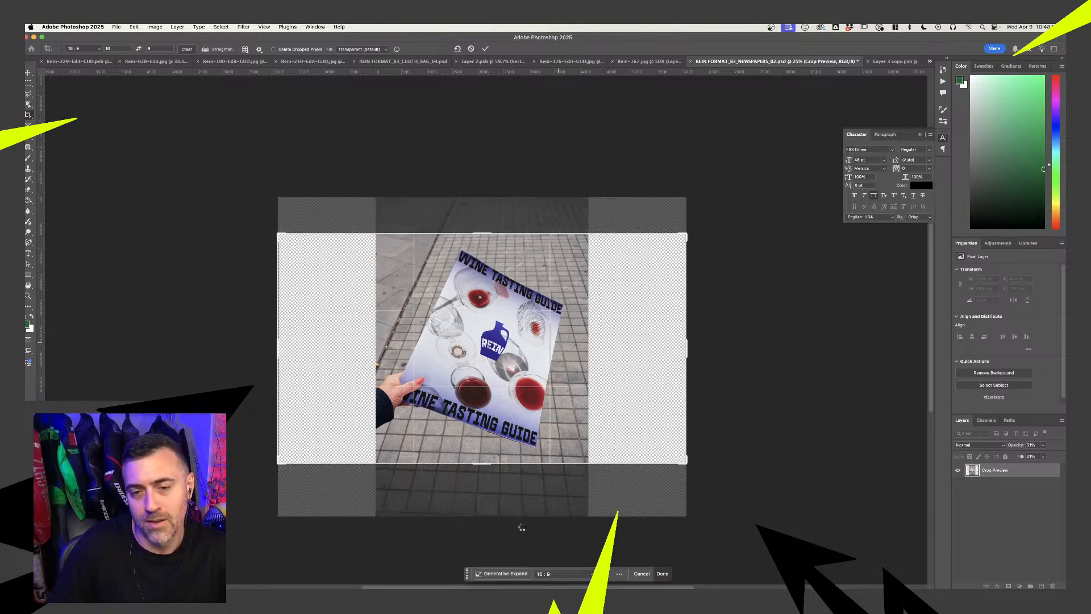
key(Return)
Select the BACKGROUND IMAGE layer and try to fill the blank canvas with Generative Expand
click(508, 574)
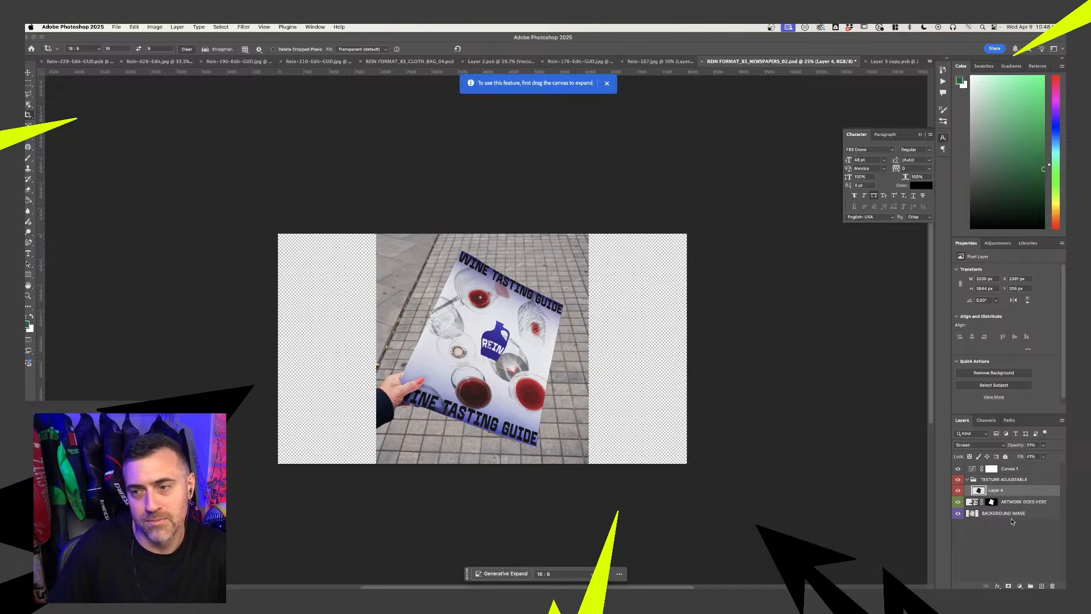
click(1001, 518)
click(503, 578)
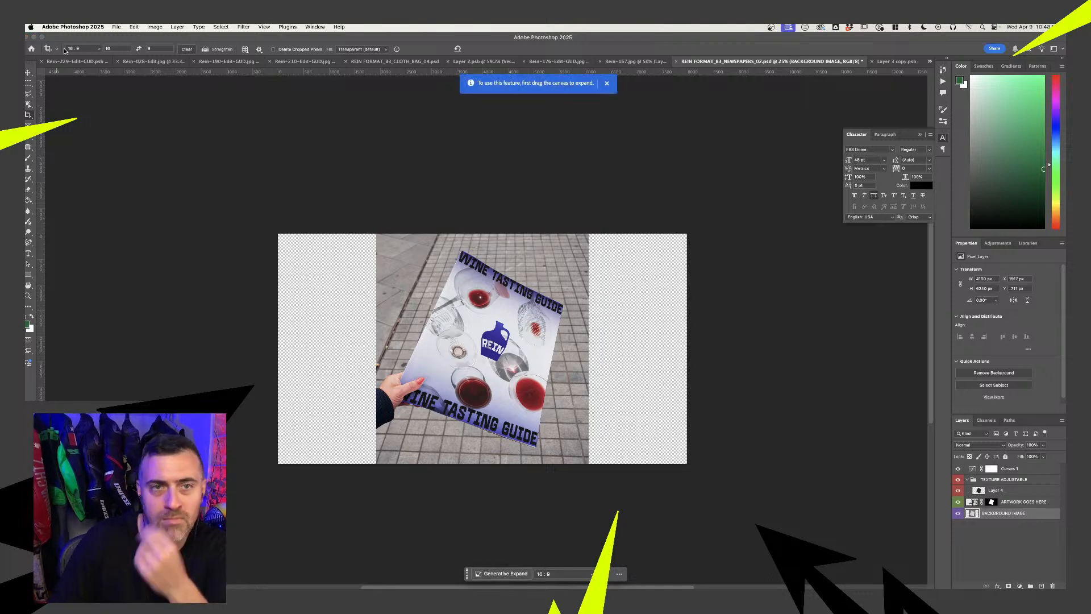
Select the blank canvas areas on both sides of the photo and run Generative Fill on them without a prompt
click(28, 82)
drag(278, 234, 380, 493)
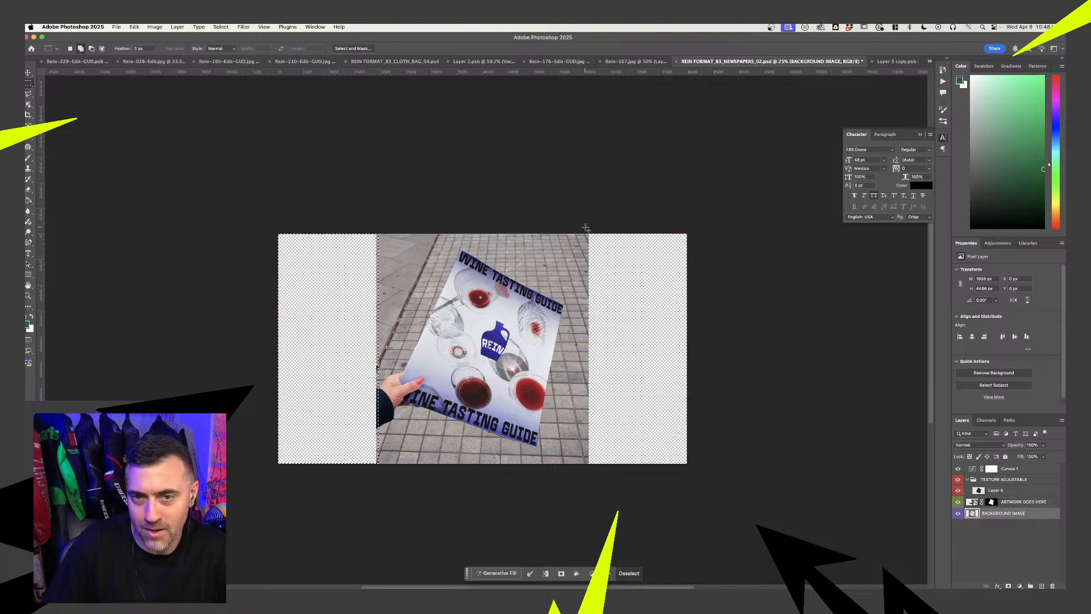
drag(586, 228, 768, 500)
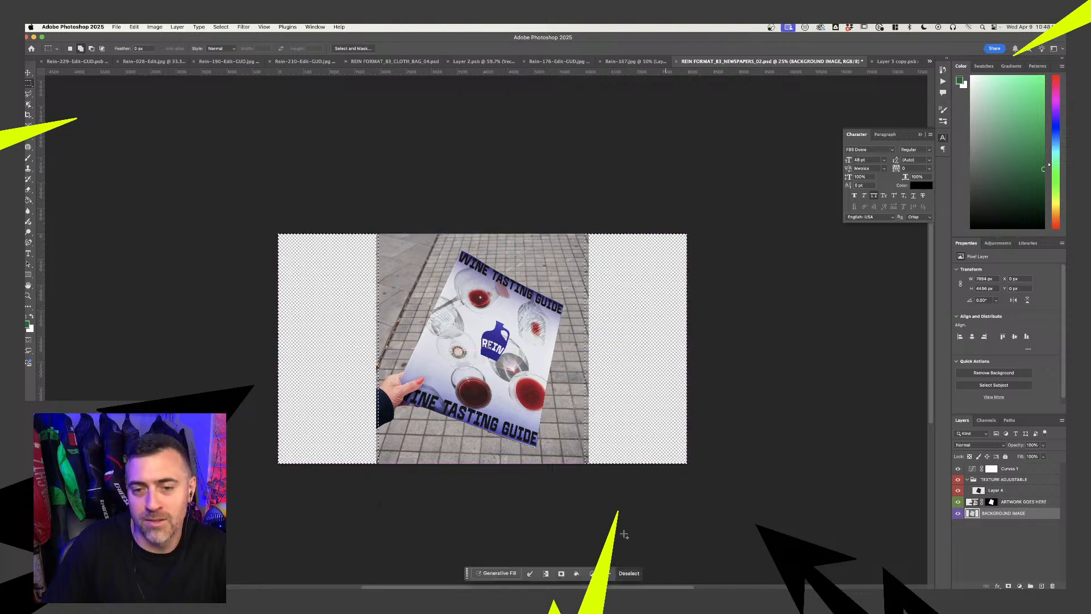
click(496, 578)
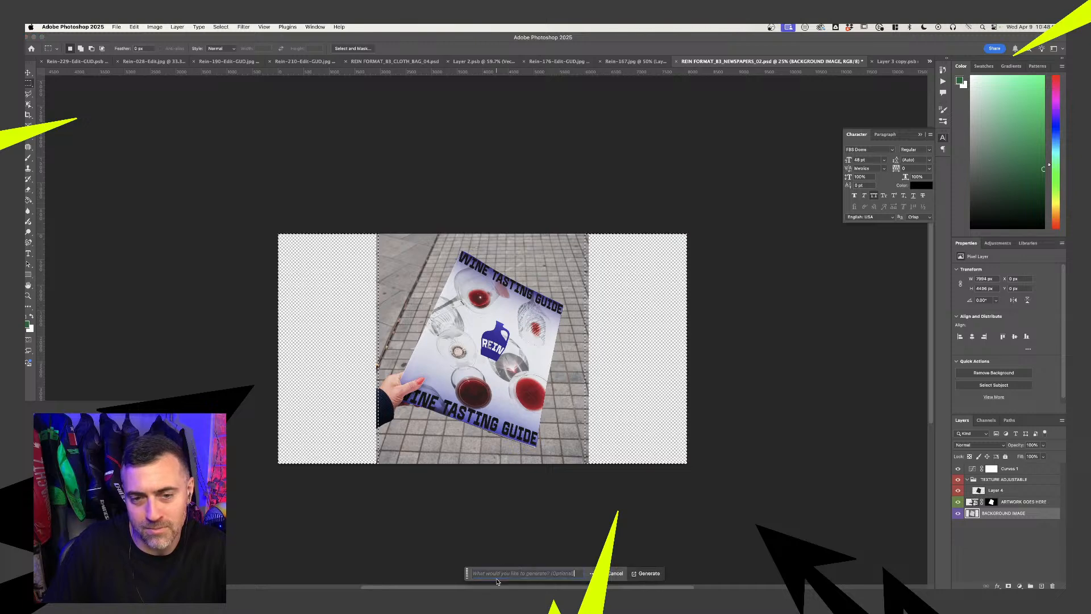
click(648, 574)
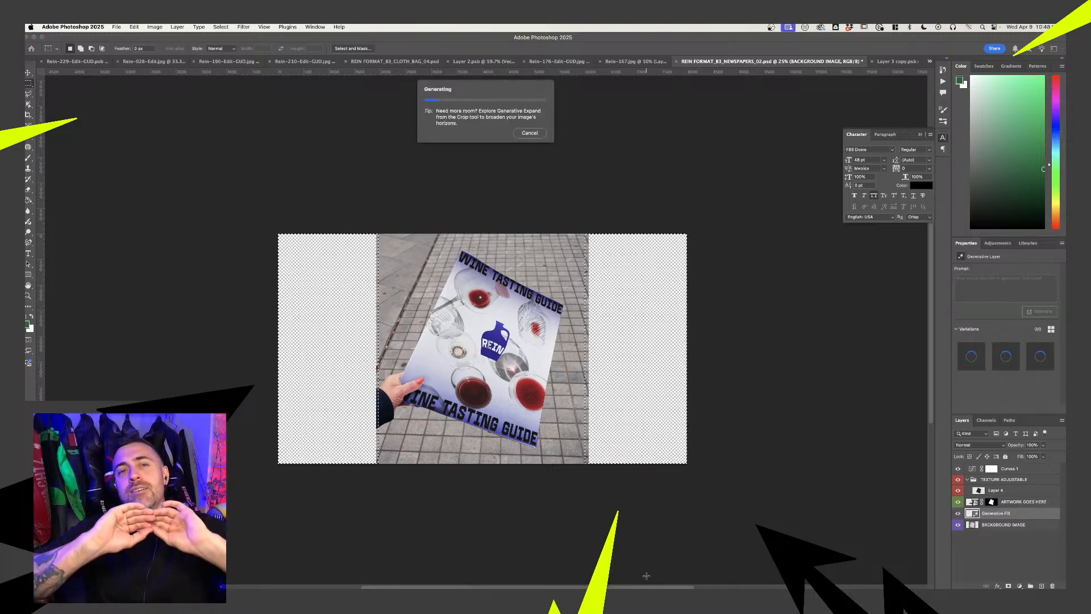
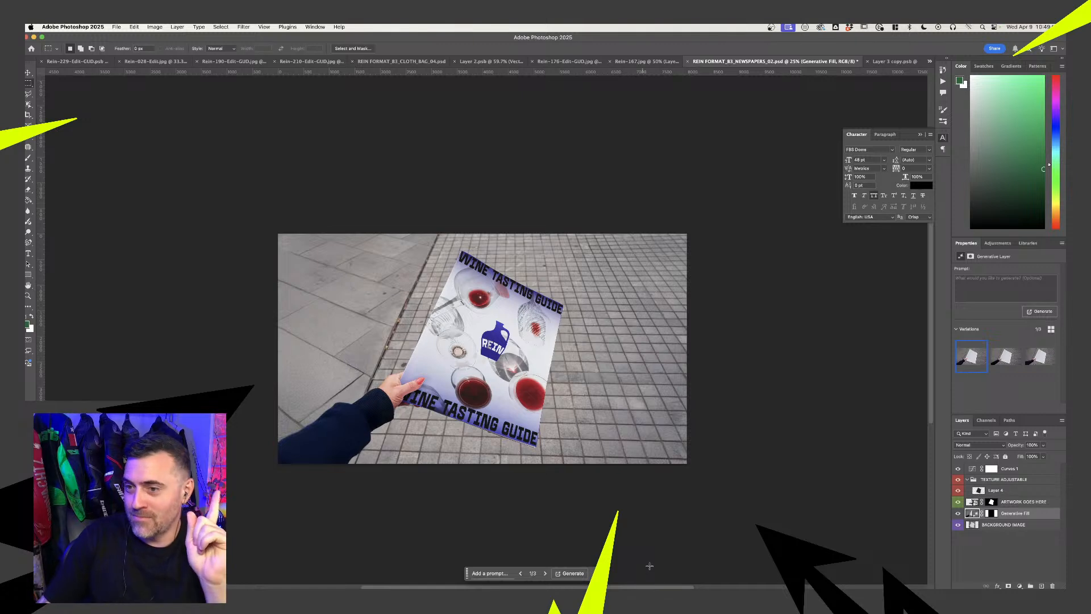
Compare the three Generative Fill variations on the extended mockup and settle on the first one
click(1004, 357)
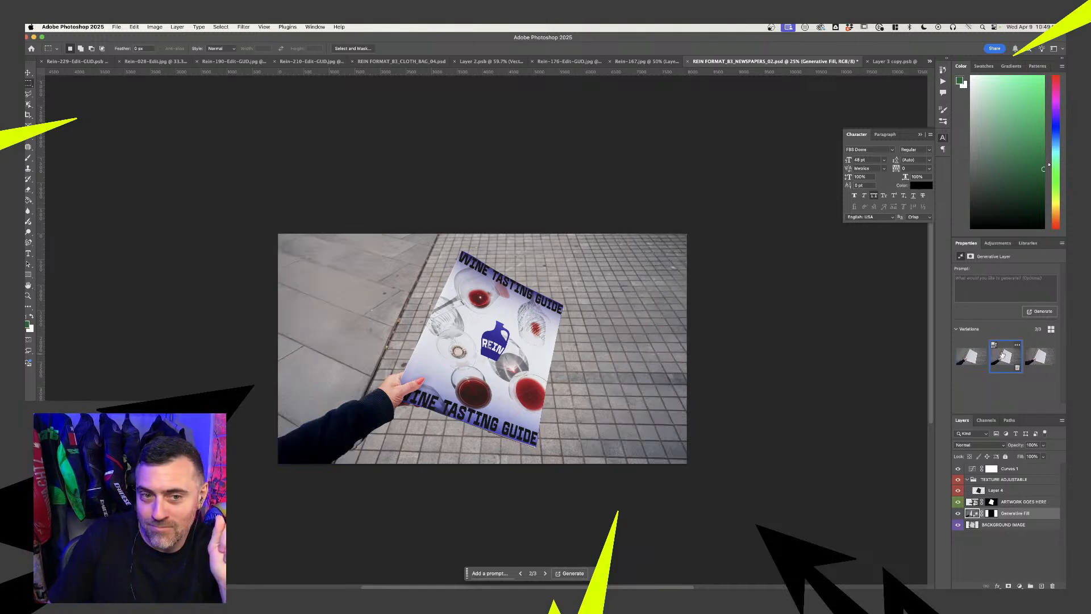
click(1032, 355)
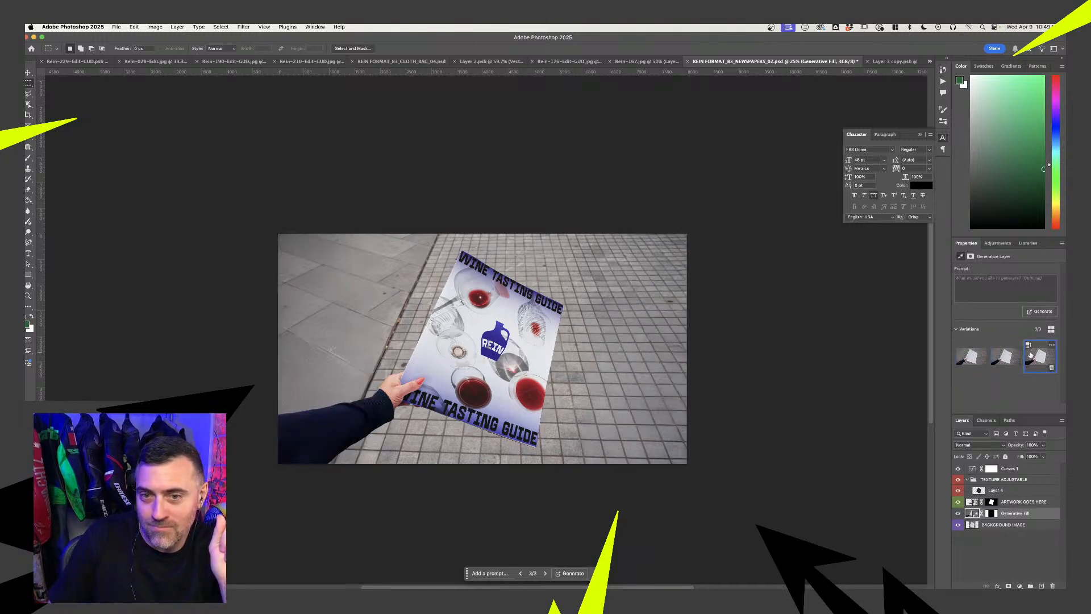
click(976, 359)
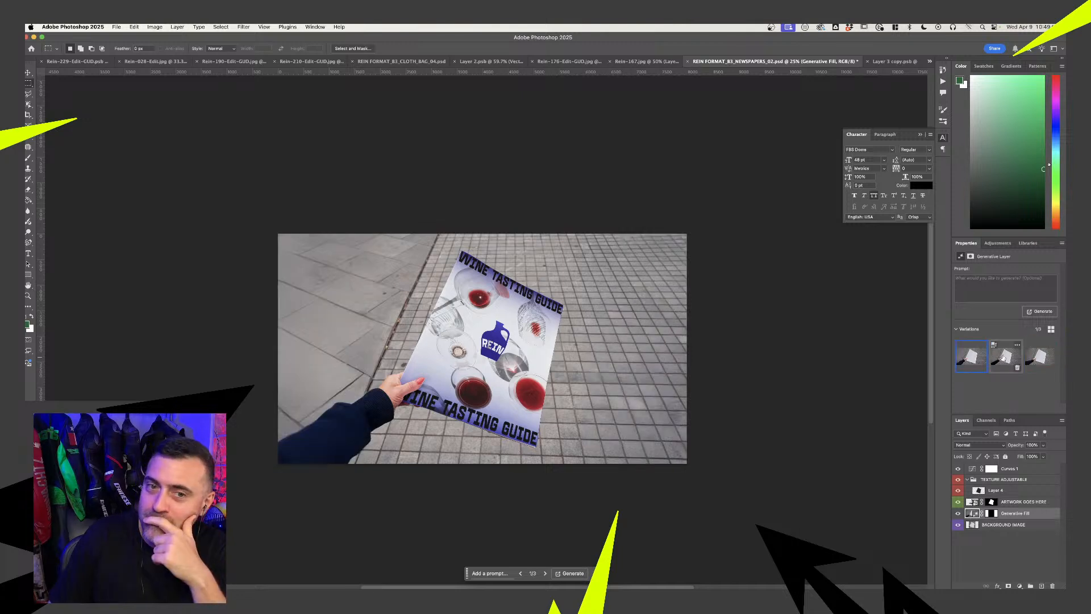
click(1004, 357)
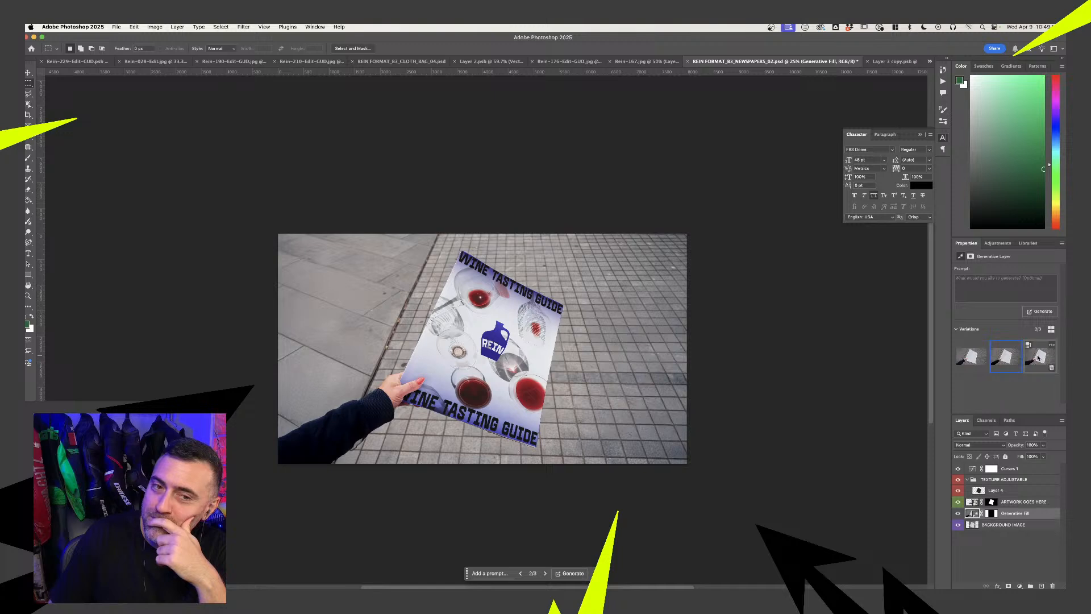
click(1038, 357)
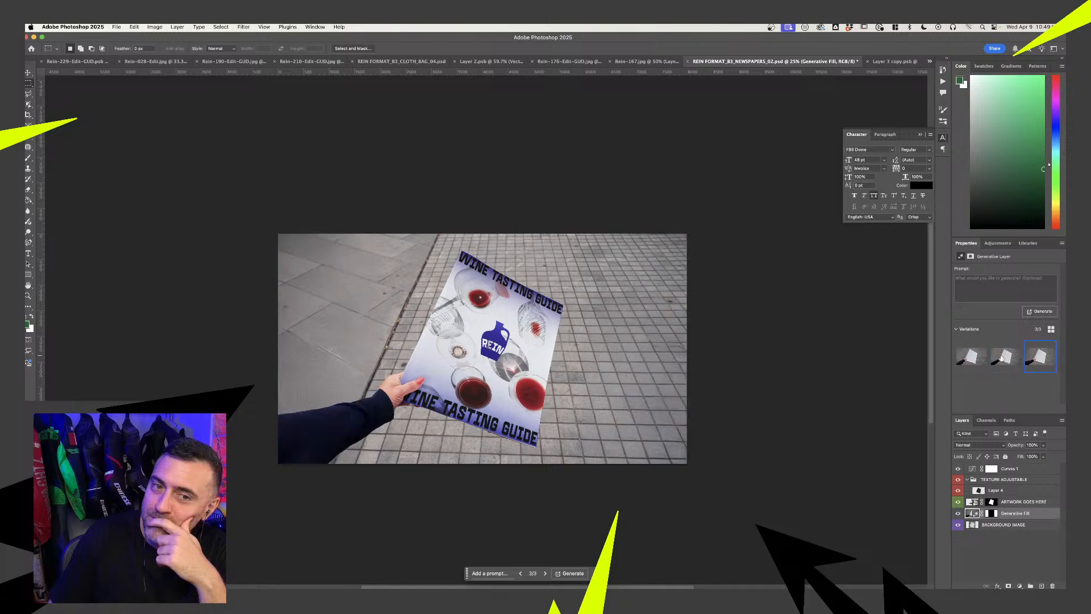
click(970, 357)
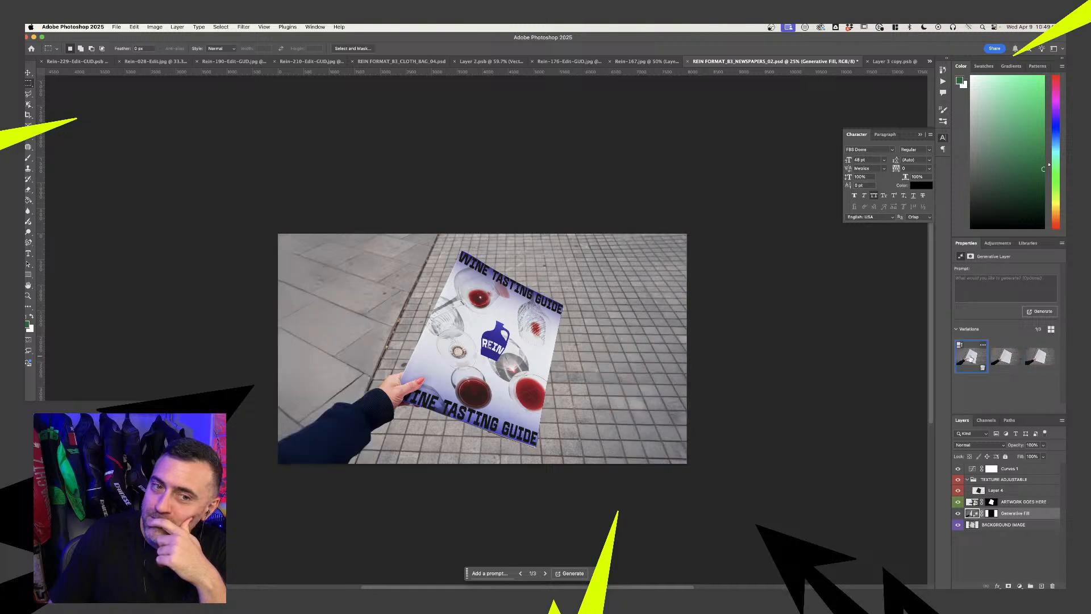
click(1034, 358)
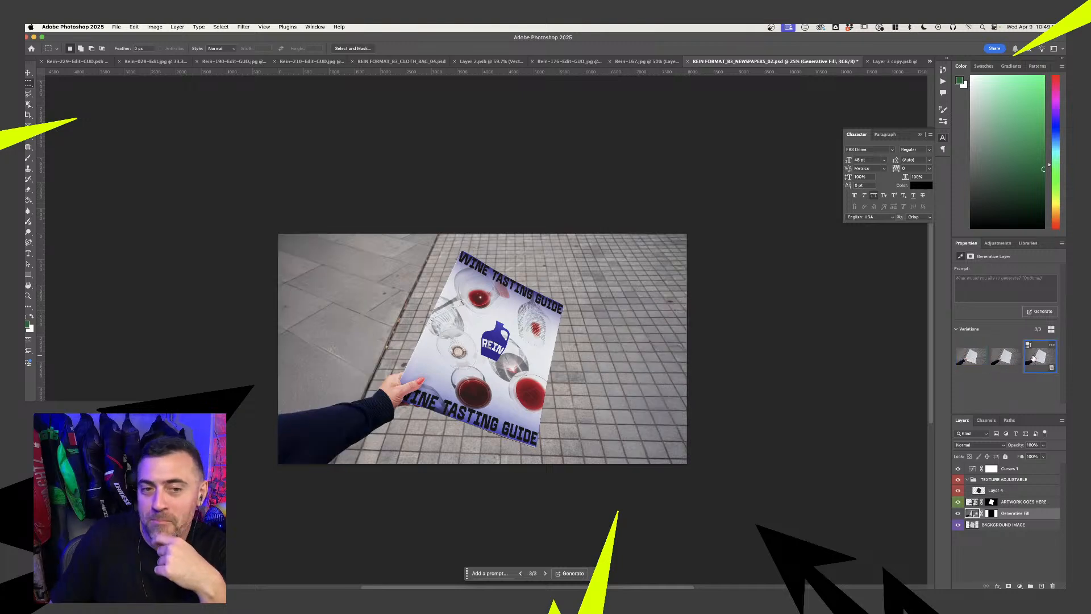
click(966, 359)
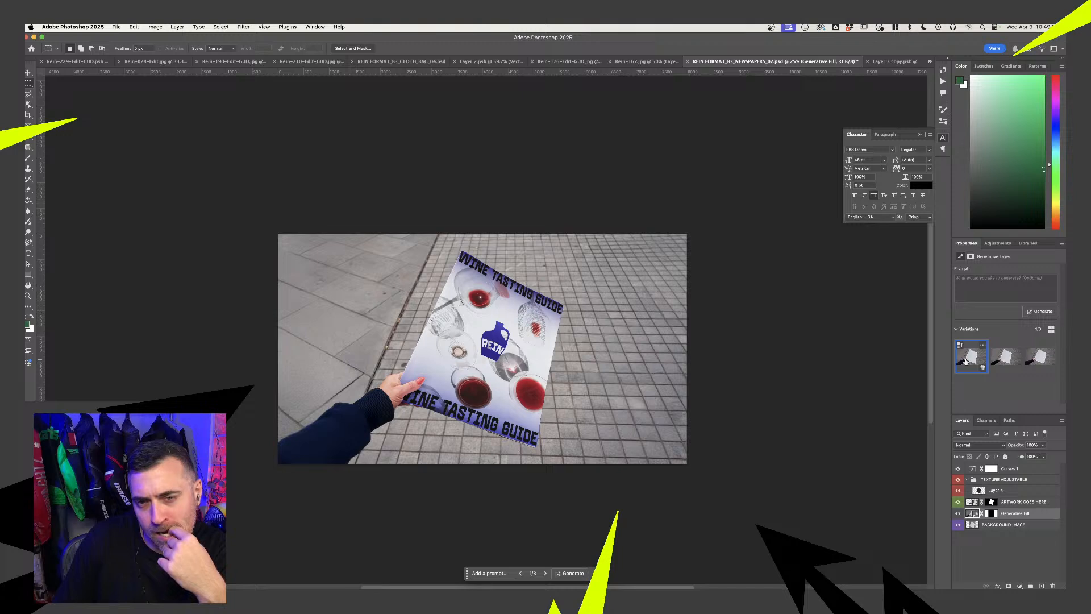
click(1034, 358)
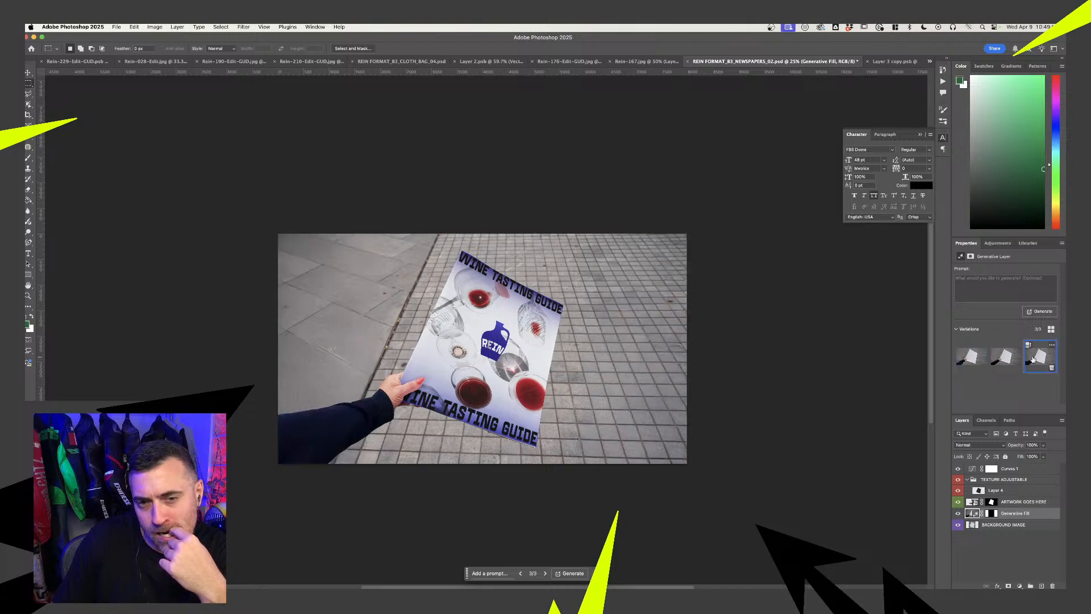
click(972, 357)
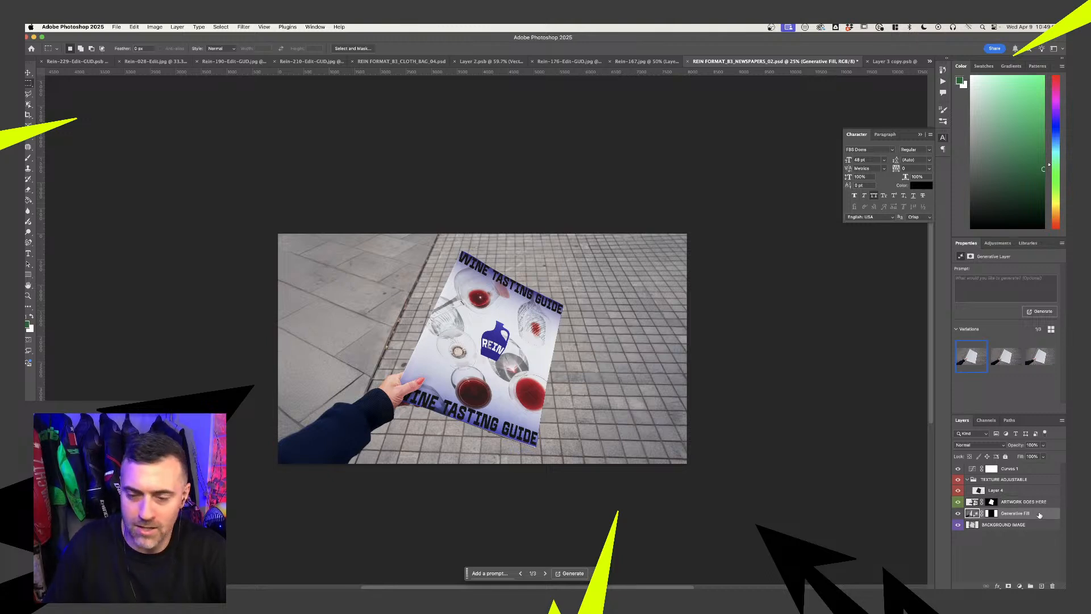
Duplicate the Generative Fill layer, set the copy to the third variation, and compare it with the original layer
key(super+j)
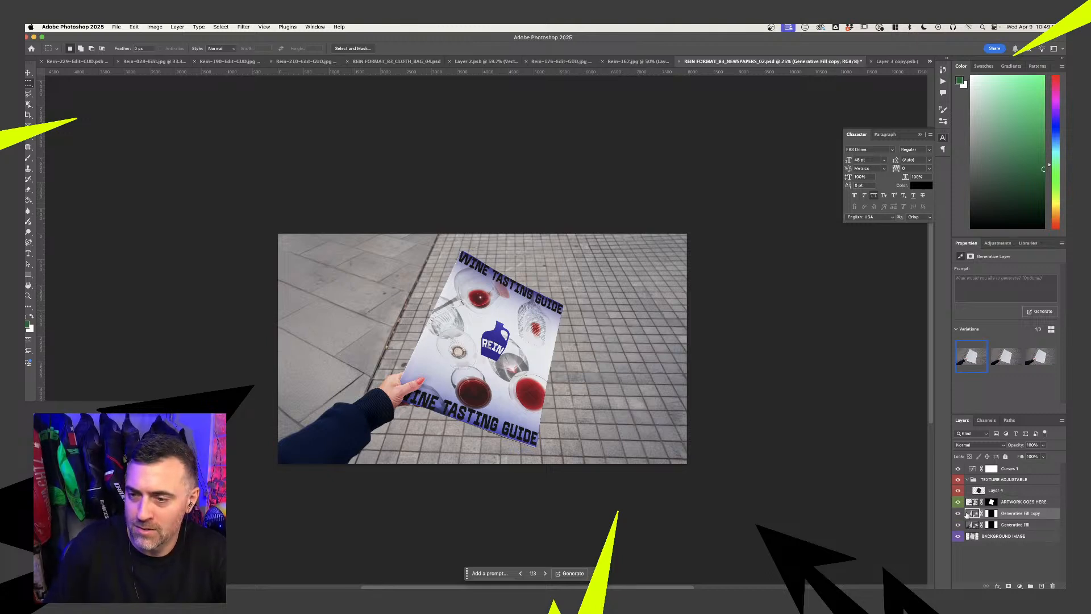
click(1032, 357)
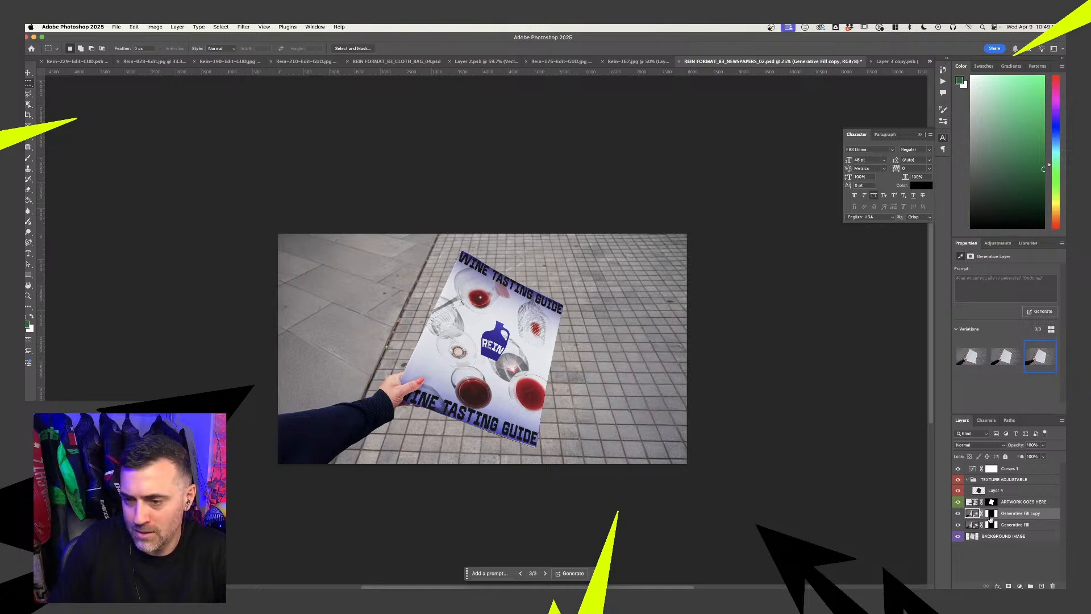
click(991, 515)
click(957, 513)
click(957, 514)
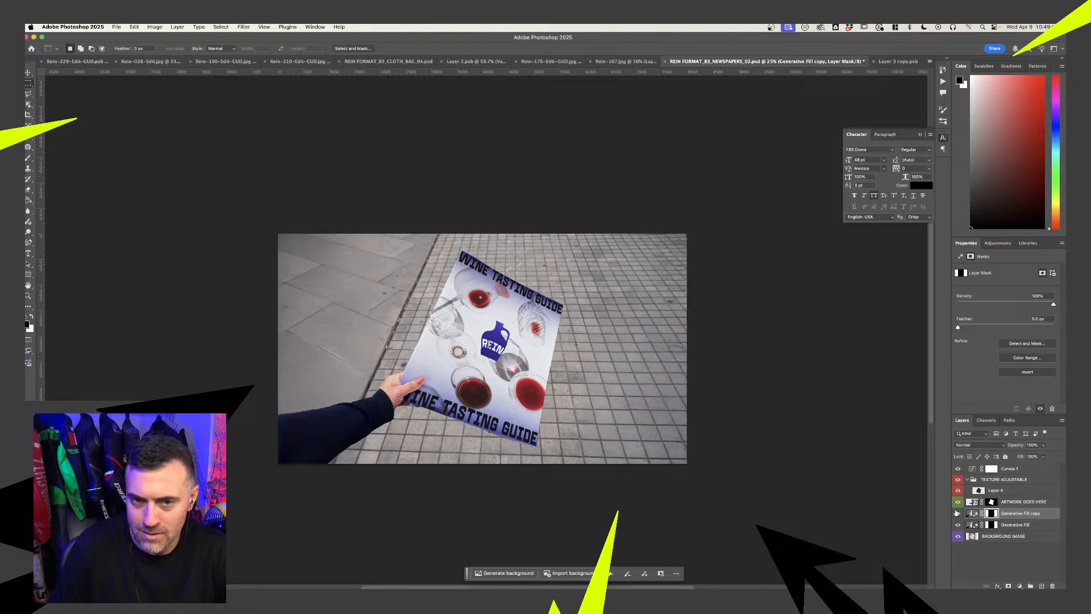
click(957, 514)
click(957, 514)
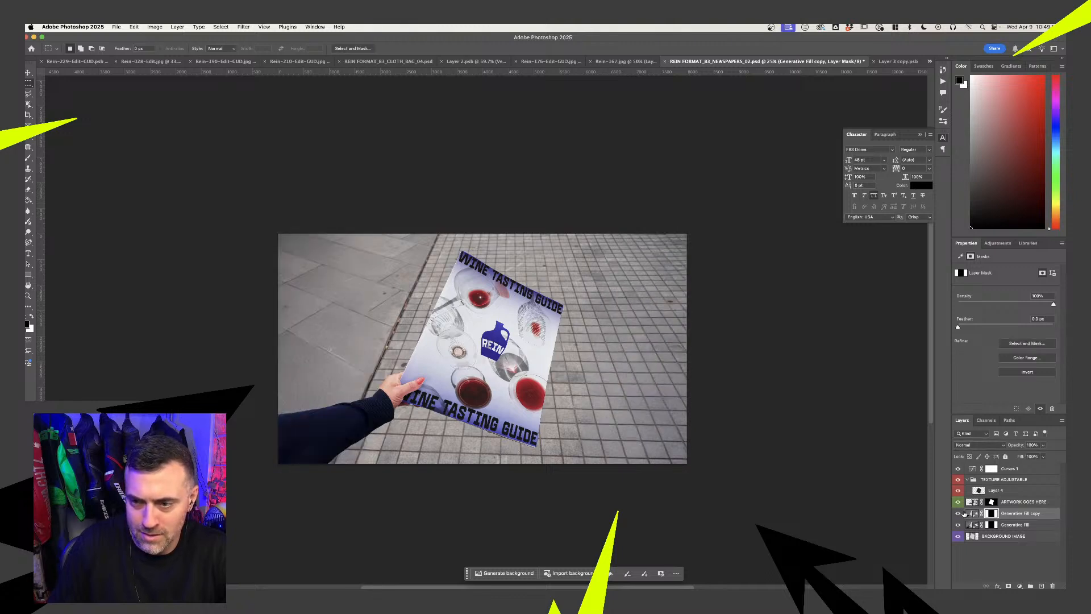
click(959, 514)
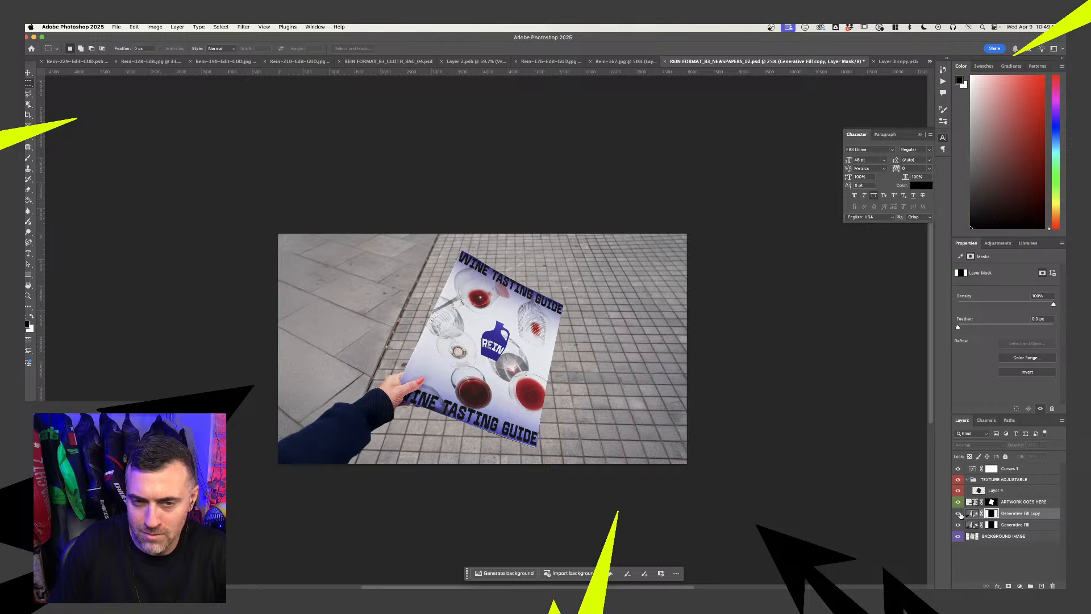
click(959, 514)
Delete the layer mask from the Generative Fill copy and compare the image with the copy hidden and shown
right_click(998, 515)
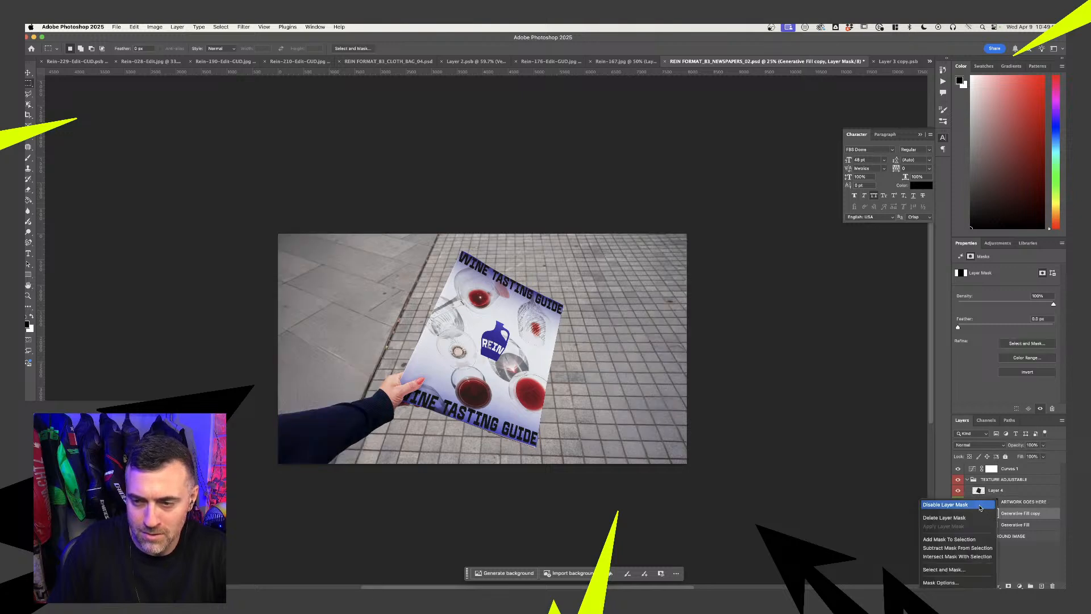
click(980, 506)
right_click(992, 515)
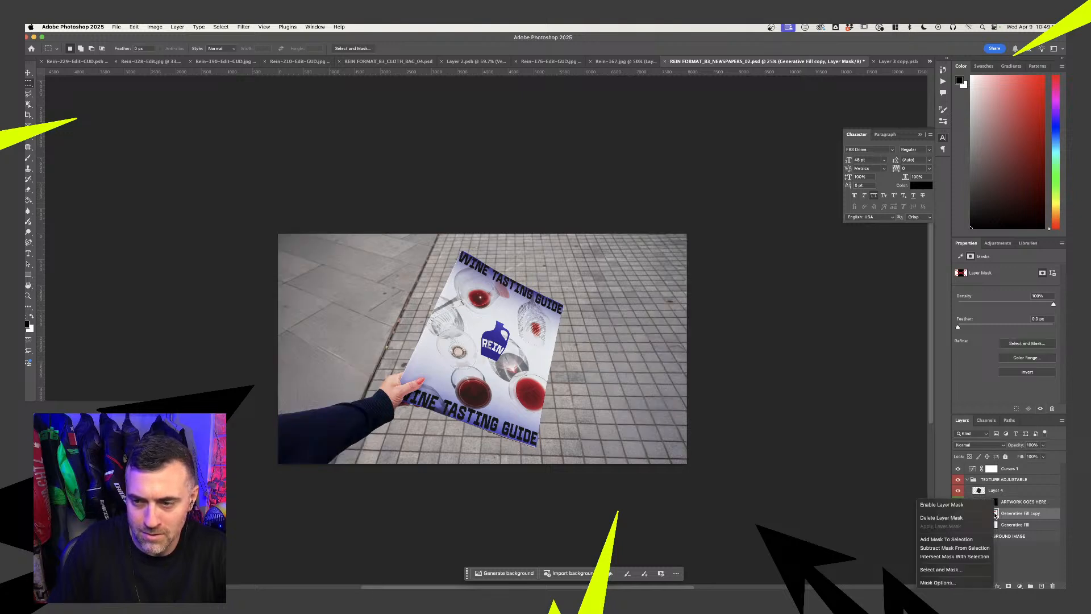
click(983, 517)
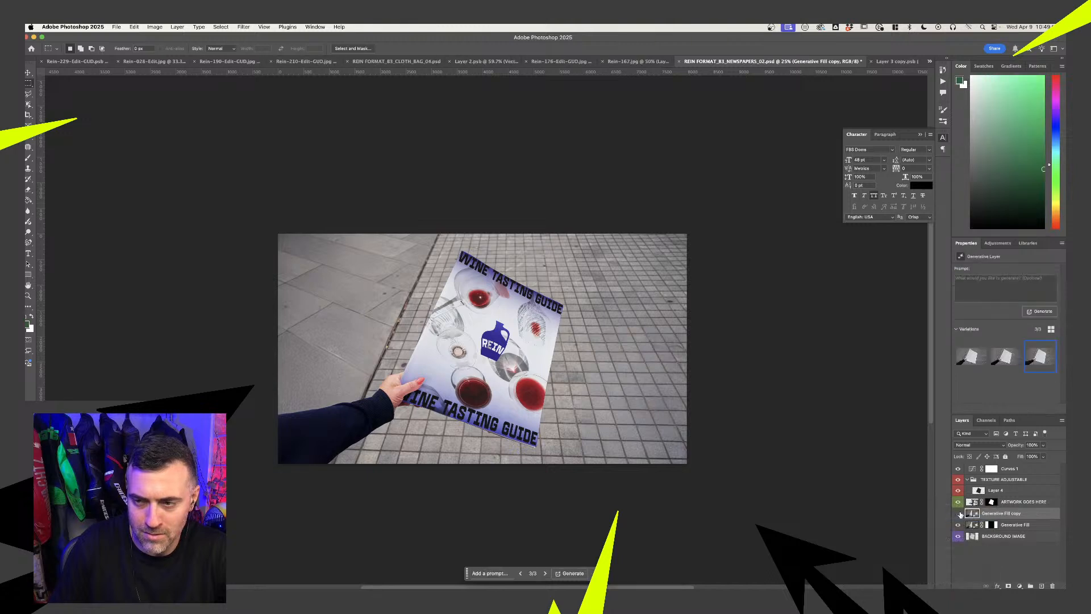
click(959, 514)
click(959, 514)
click(959, 515)
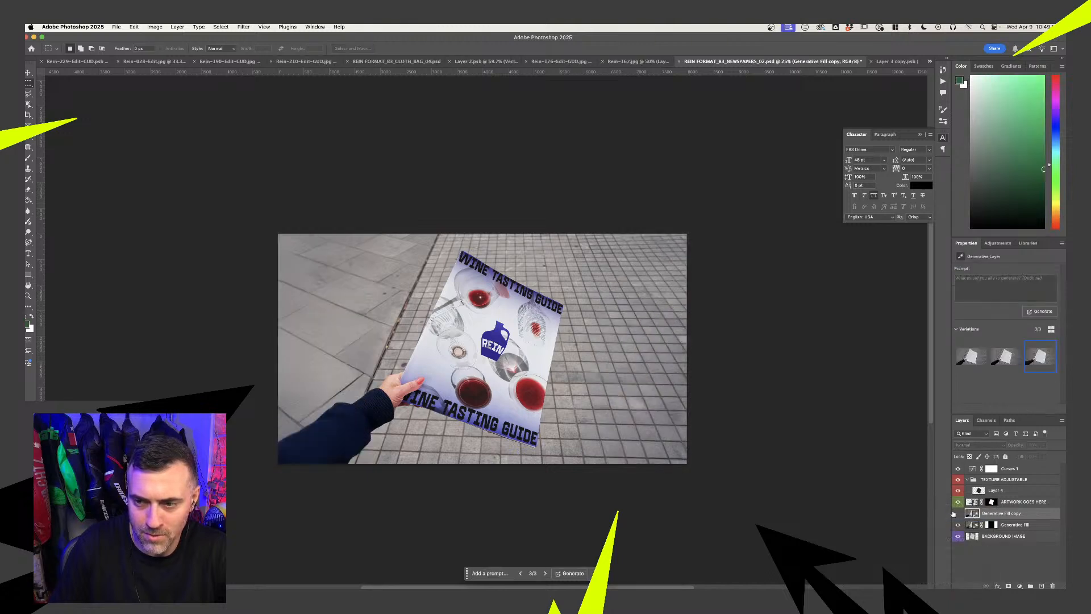
click(958, 514)
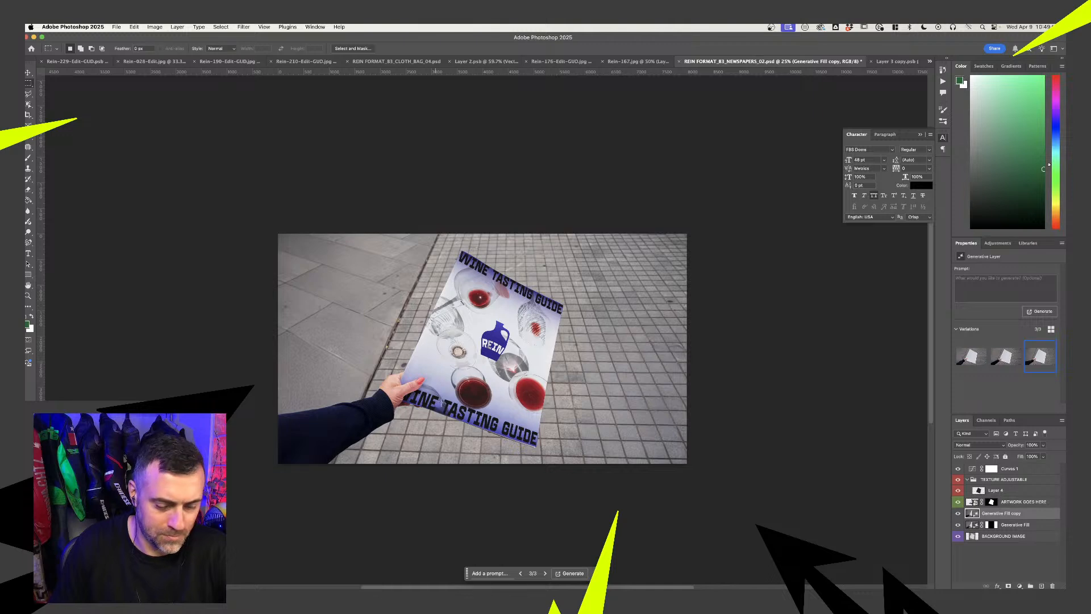
Add a new layer mask to the Generative Fill copy and mask out its right-hand pavement with a large soft brush
key(b)
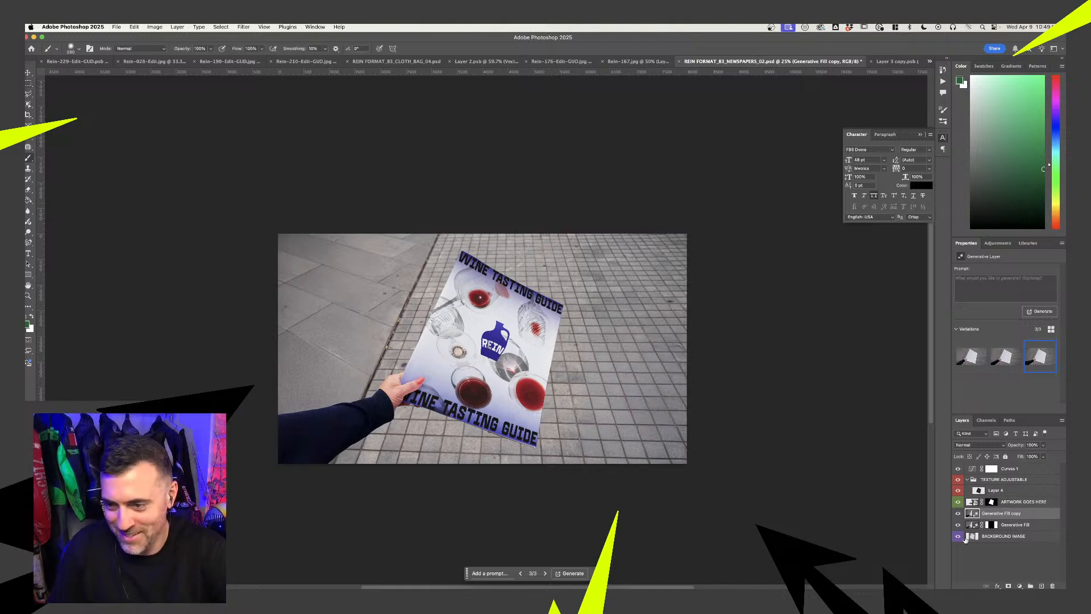
click(959, 514)
click(959, 514)
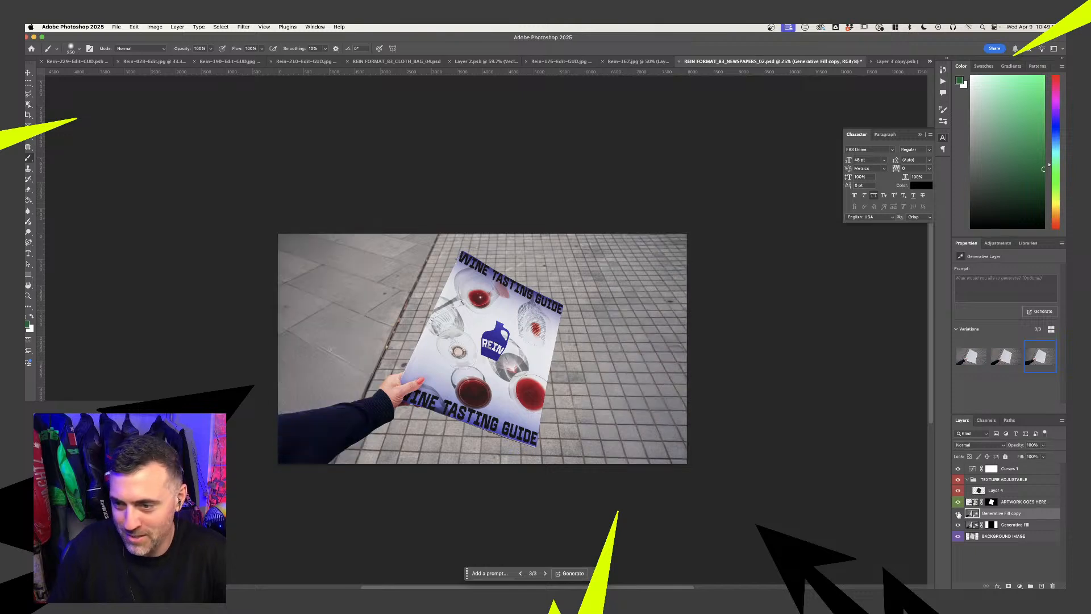
key(bracketright)
key(bracketright)
key(bracketright)
key(bracketright)
key(bracketright)
key(bracketright)
key(bracketright)
key(bracketright)
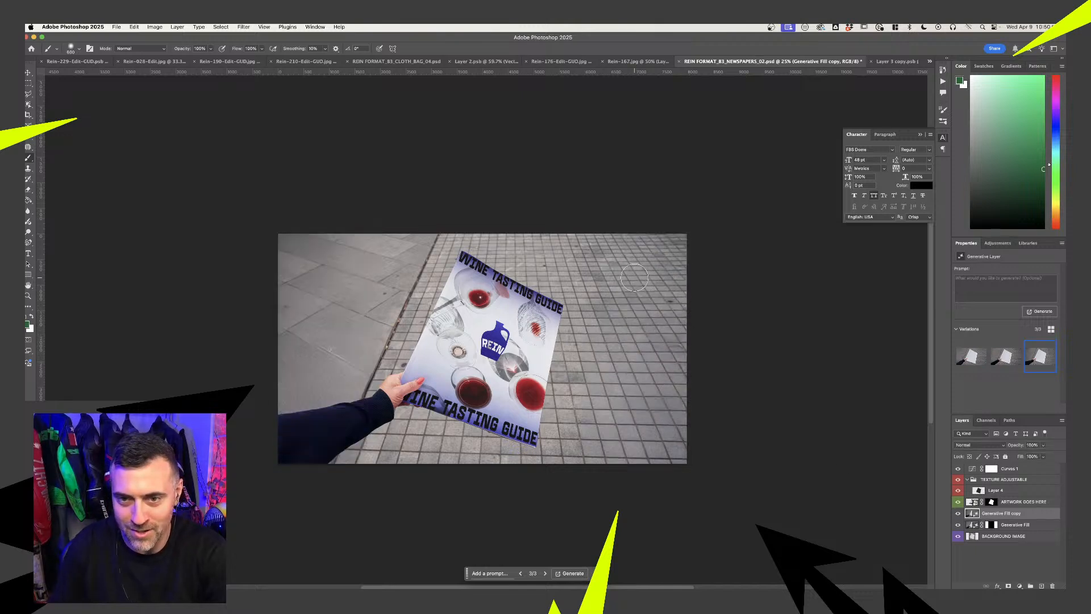
key(bracketright)
key(bracketright)
key(bracketright)
key(bracketright)
drag(582, 223, 645, 462)
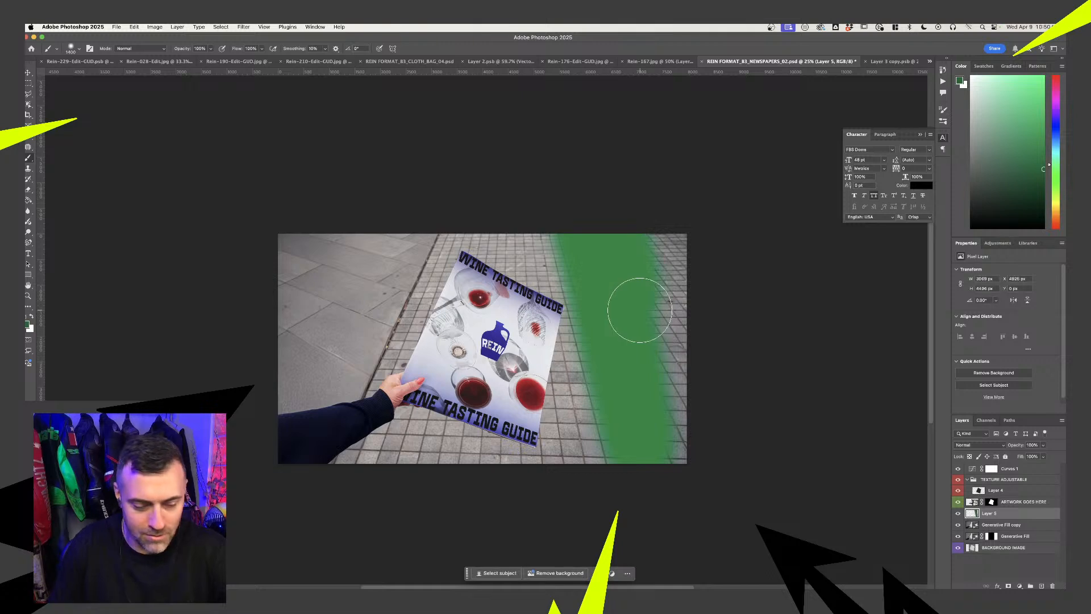
key(super+z)
click(1008, 586)
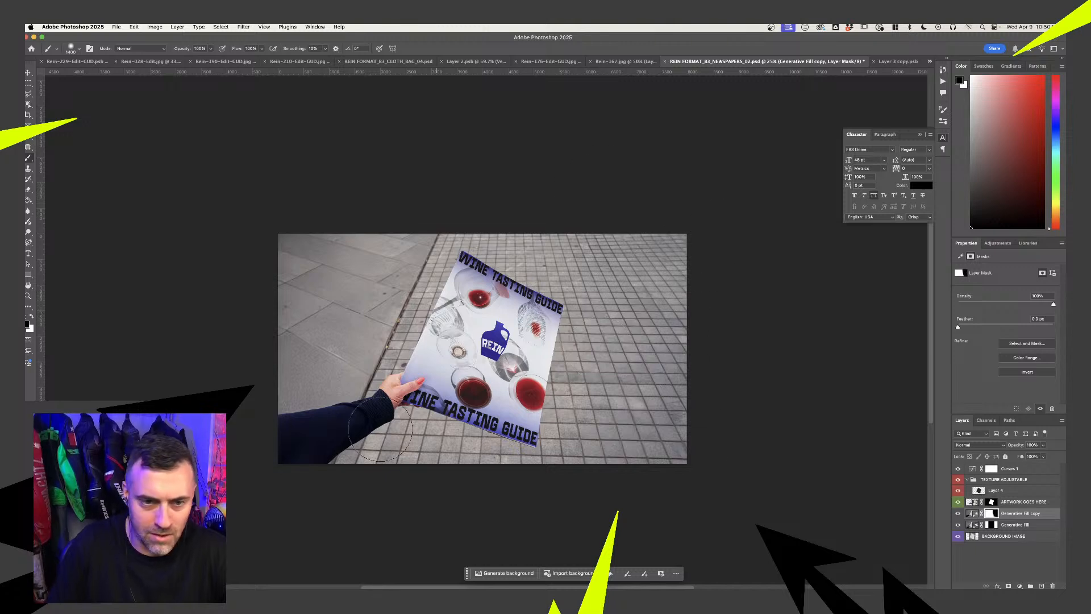
Compare the mockup with and without the masked Generative Fill copy, and leave the copy hidden
click(956, 514)
click(957, 514)
click(956, 514)
click(956, 514)
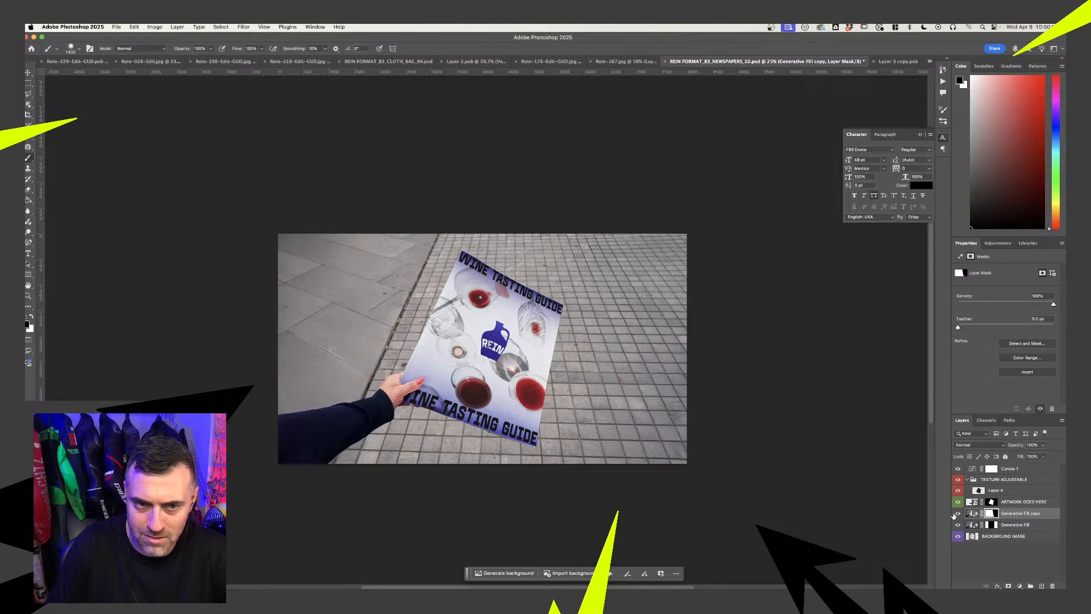
click(957, 514)
click(956, 514)
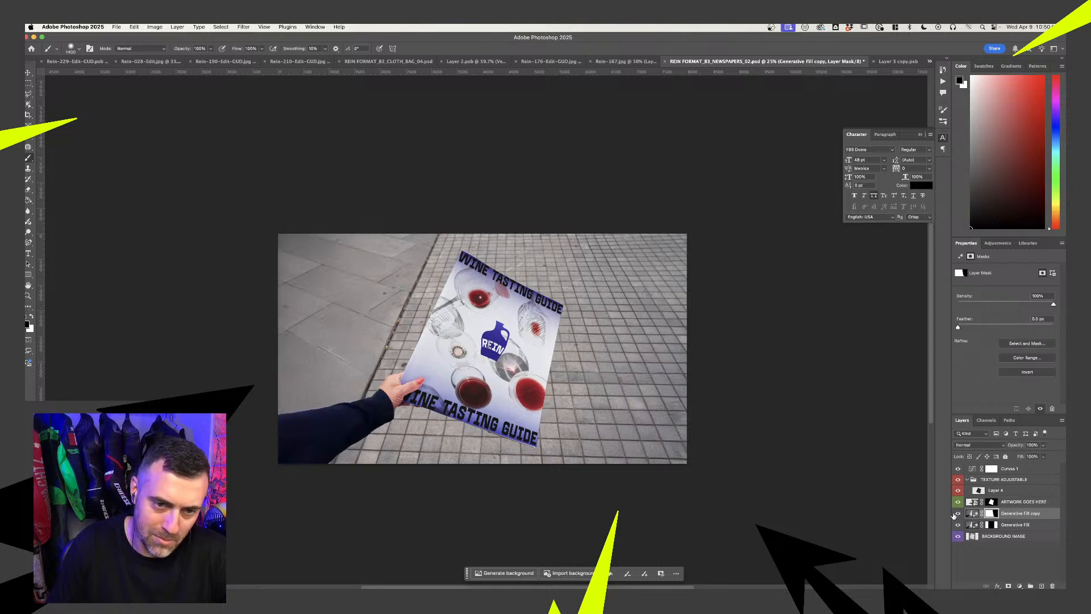
click(956, 514)
click(956, 513)
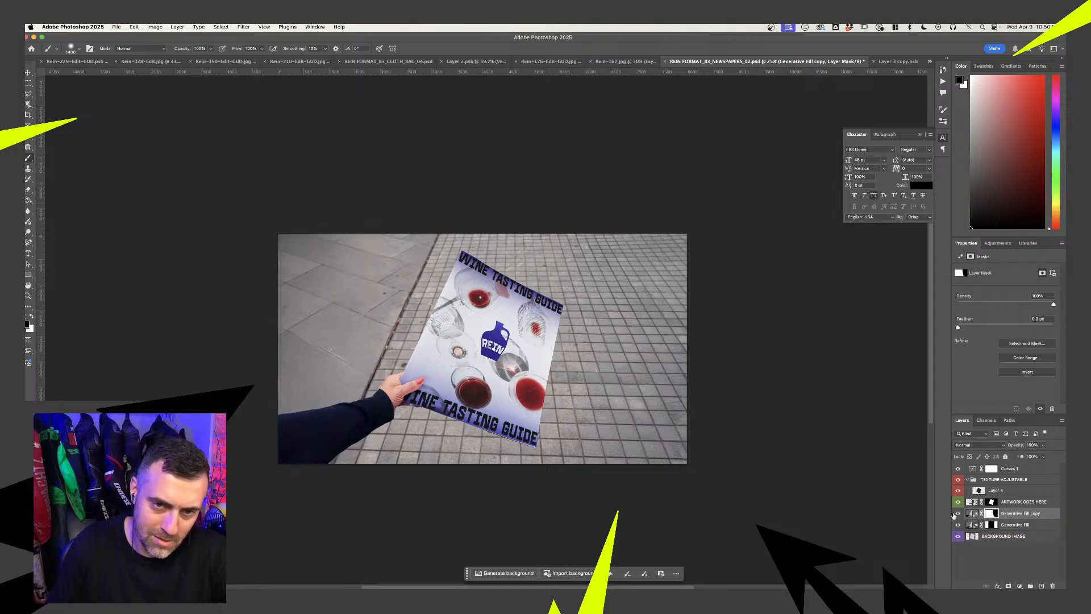
click(956, 514)
click(956, 514)
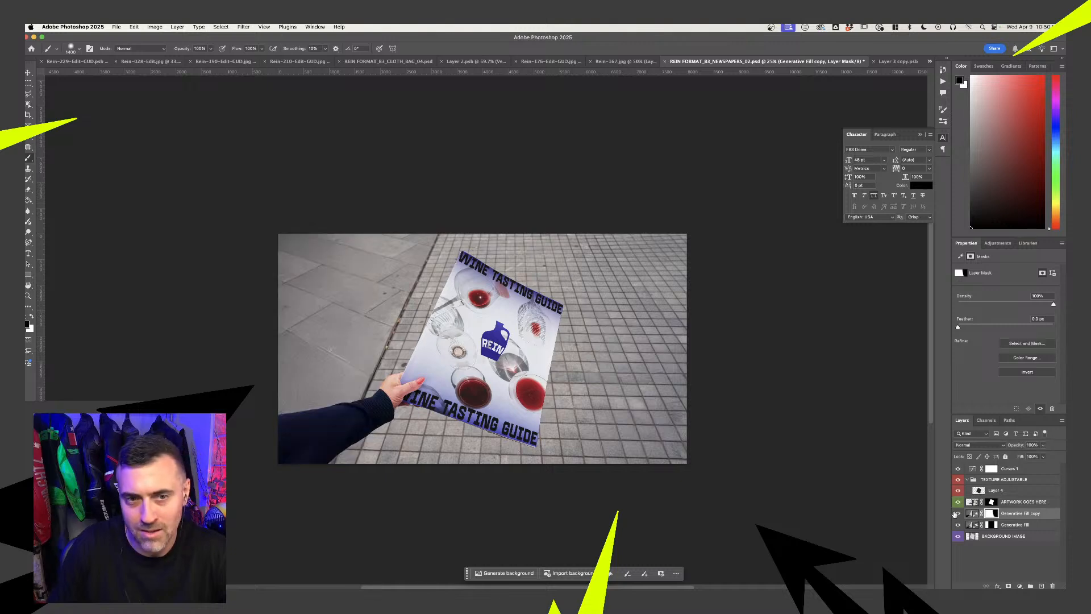
click(956, 514)
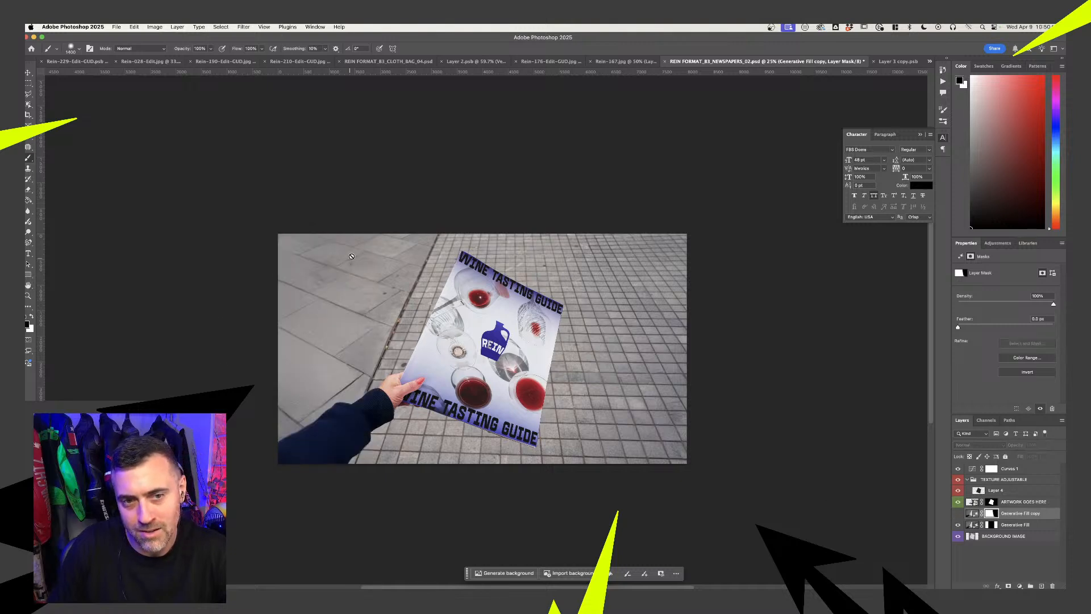
Crop the newspaper mockup slightly tighter around the cover, keeping the 16:9 ratio
key(v)
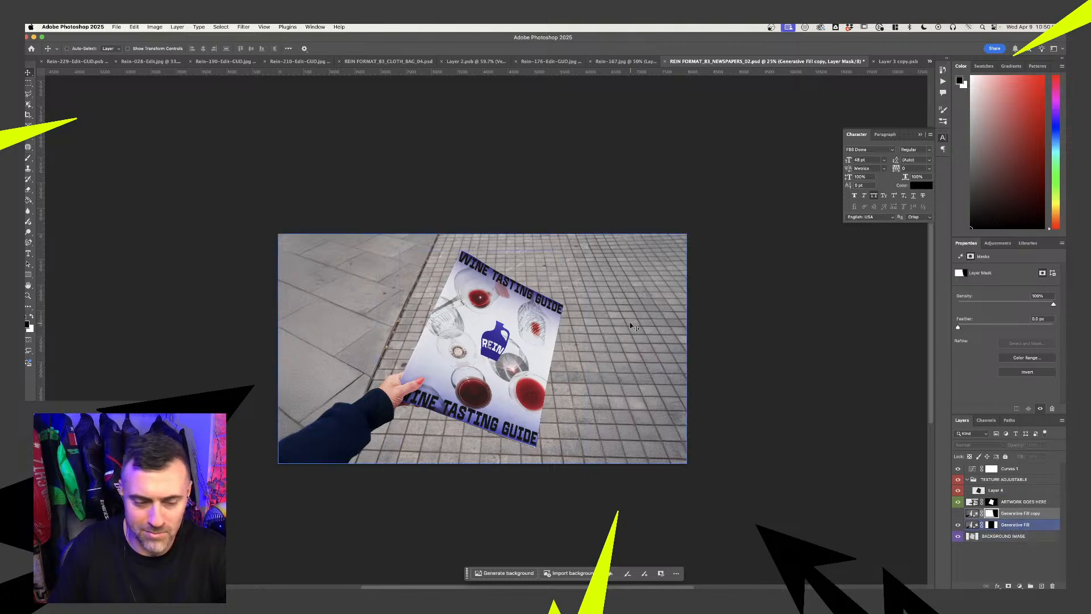
key(c)
drag(688, 239, 654, 254)
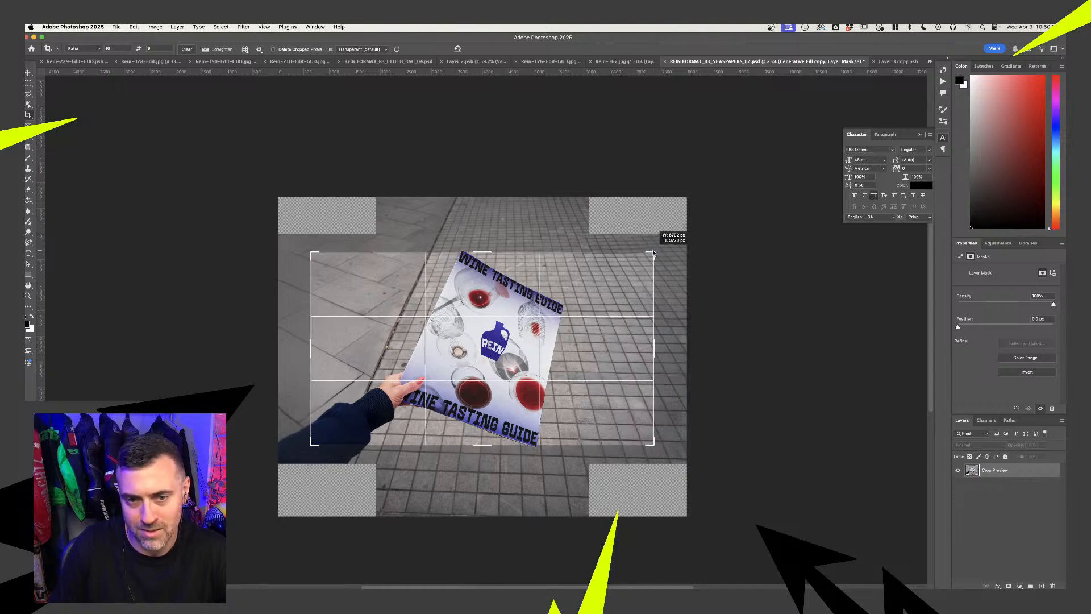
mouse_move(654, 254)
mouse_down()
mouse_move(681, 239)
mouse_move(669, 246)
mouse_up()
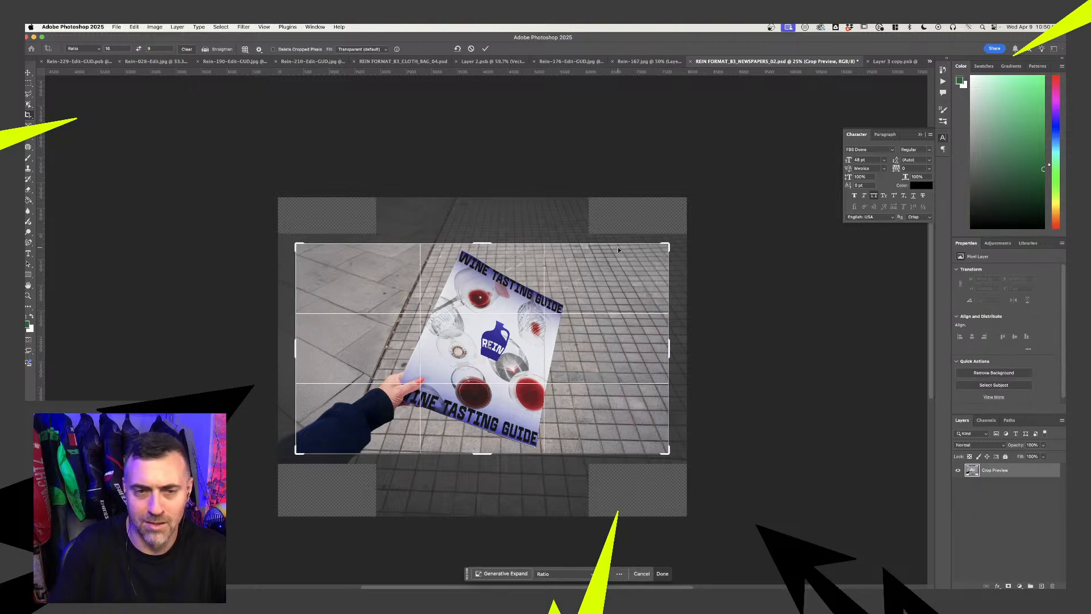
key(Return)
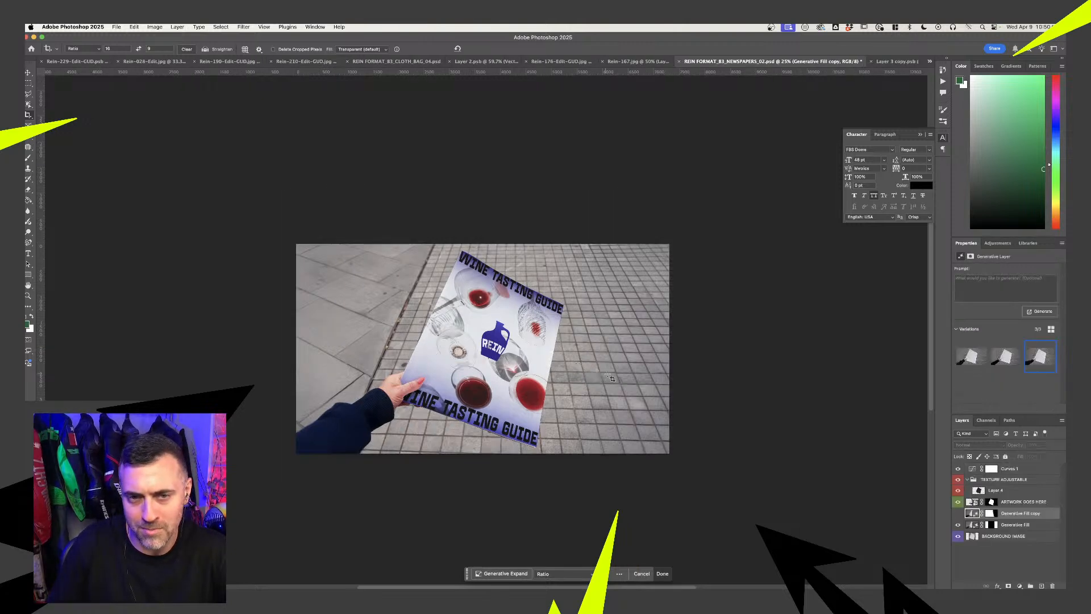
Inspect the sleeve up close and compare the mockup with the Generative Fill copy shown and hidden, leaving it hidden
key(z)
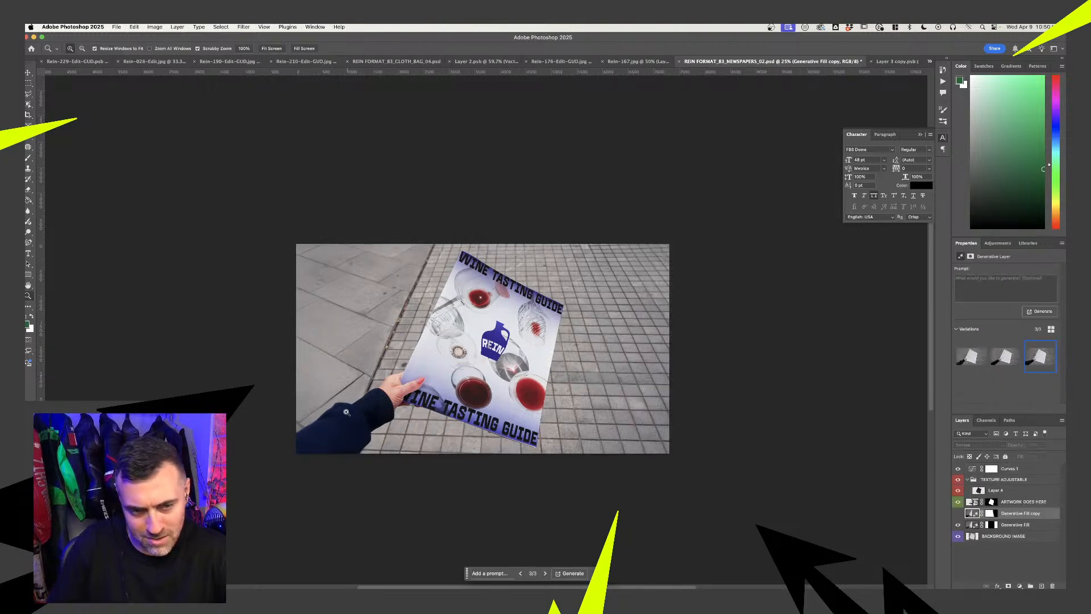
drag(339, 423, 339, 423)
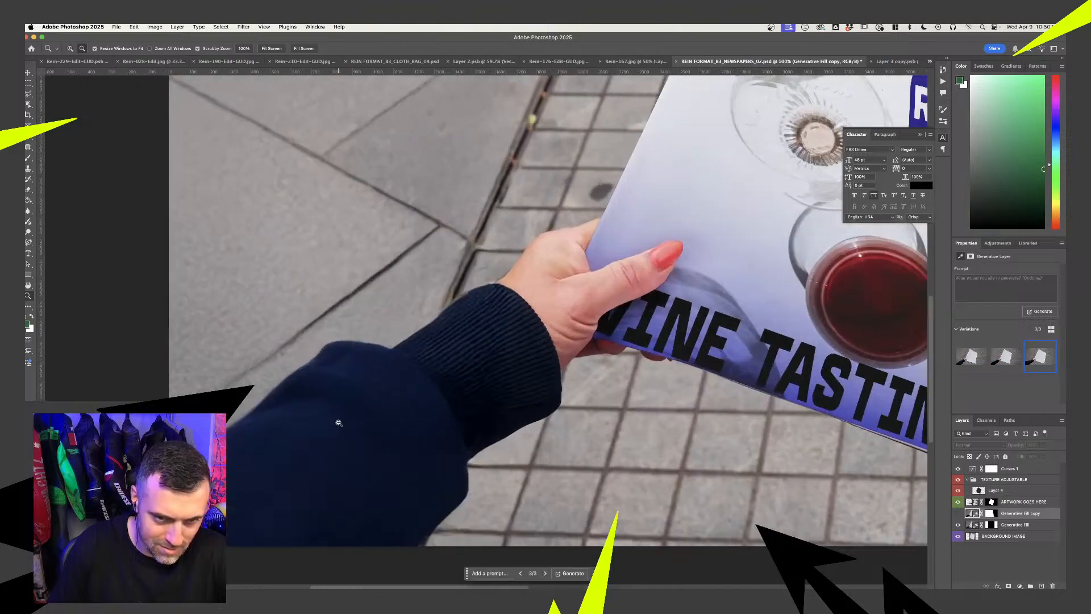
alt+click(339, 423)
alt+click(339, 423)
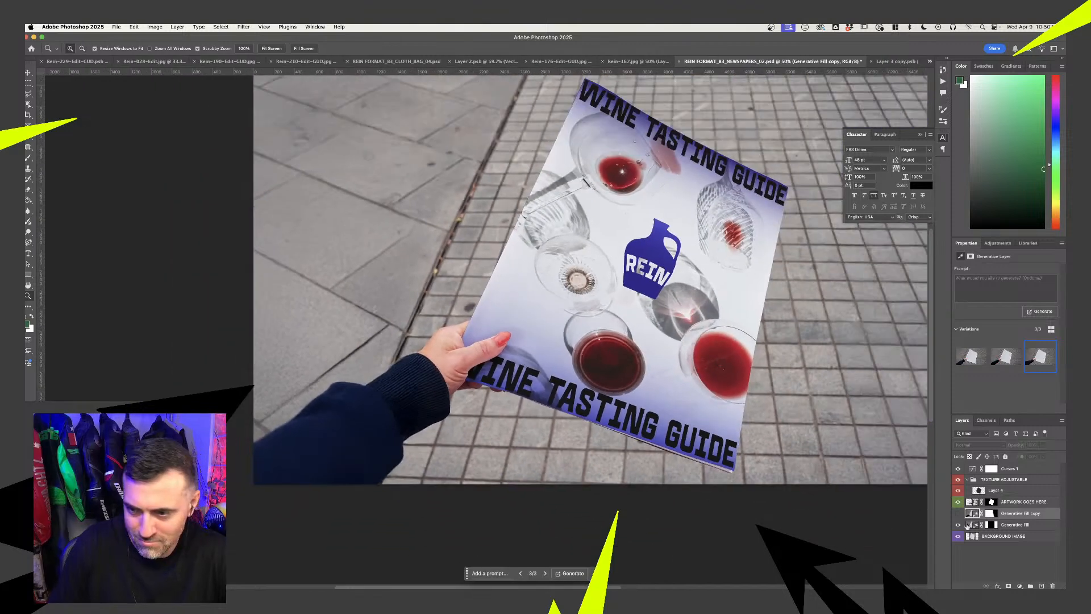
click(972, 525)
click(958, 513)
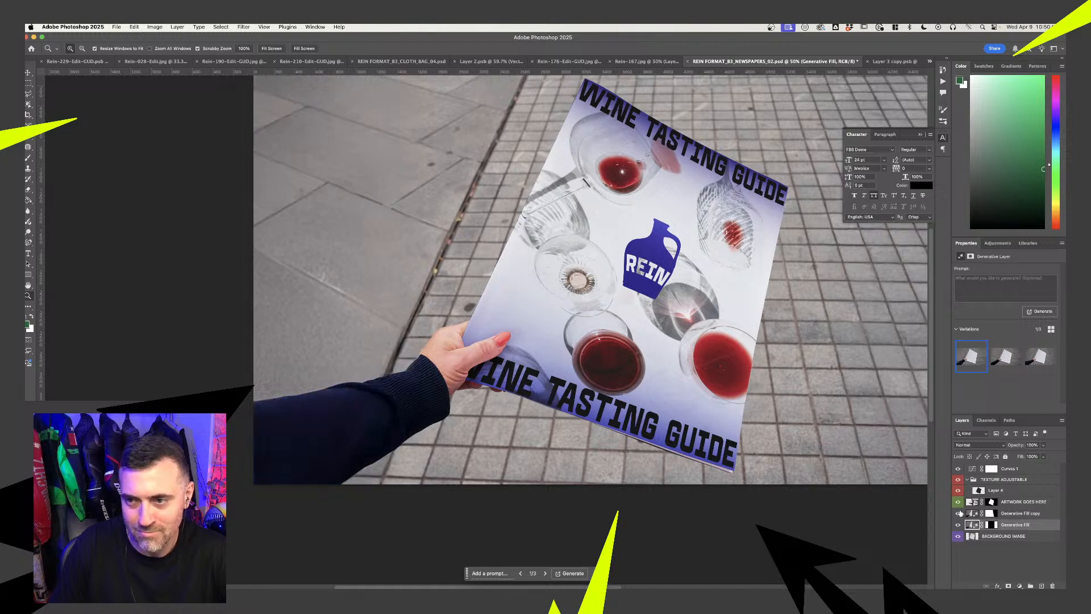
click(958, 513)
click(958, 513)
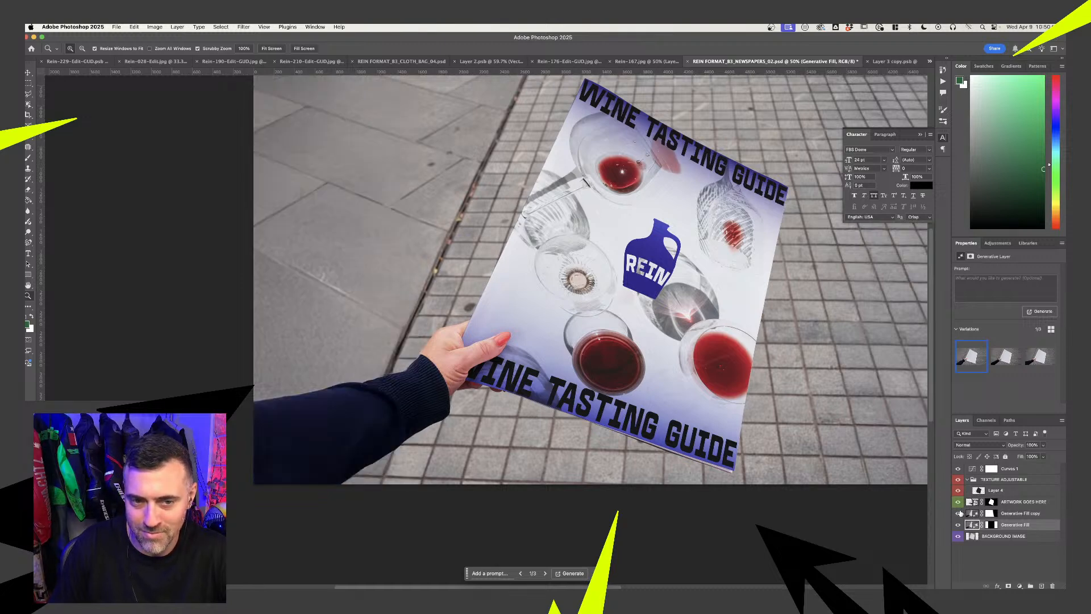
click(959, 513)
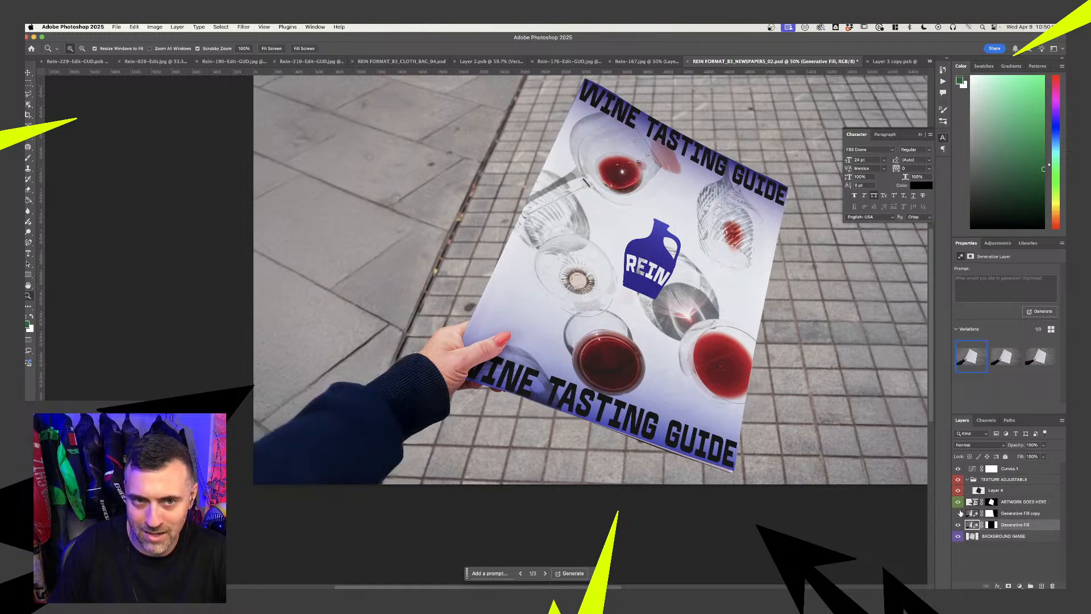
scroll(669, 222, down, 5)
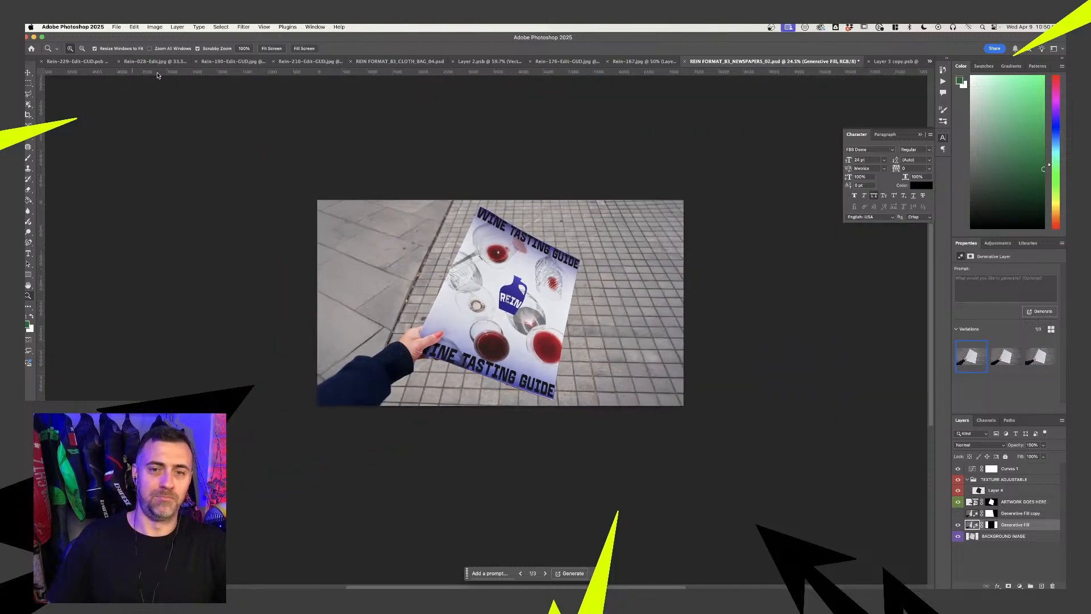
Export the newspaper mockup as a JPG into the REIN folder, prefixing its file name with "BE Test"
click(116, 27)
mouse_move(187, 158)
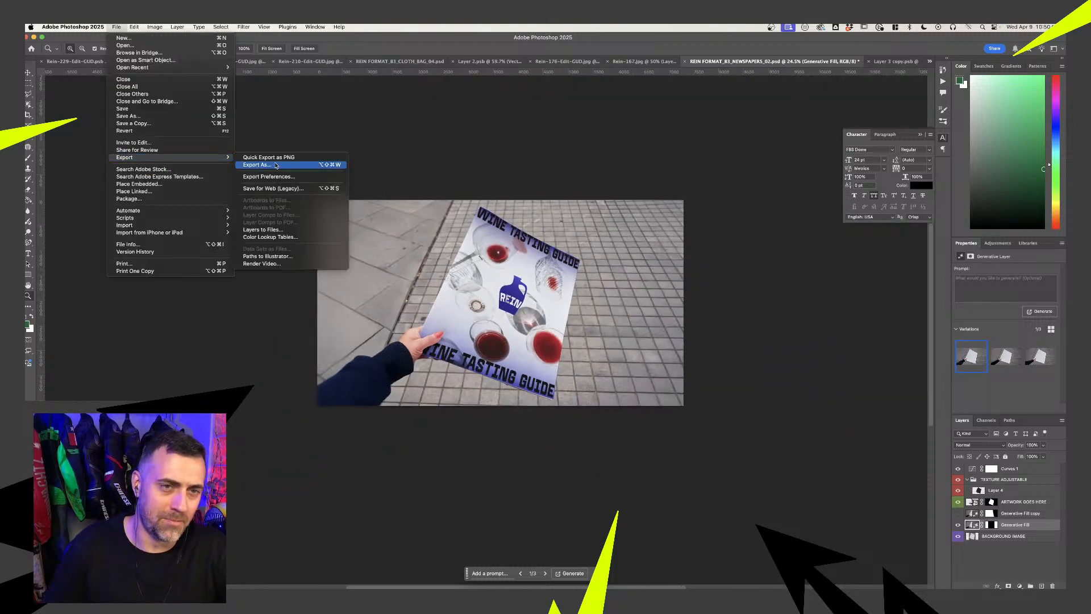
click(275, 163)
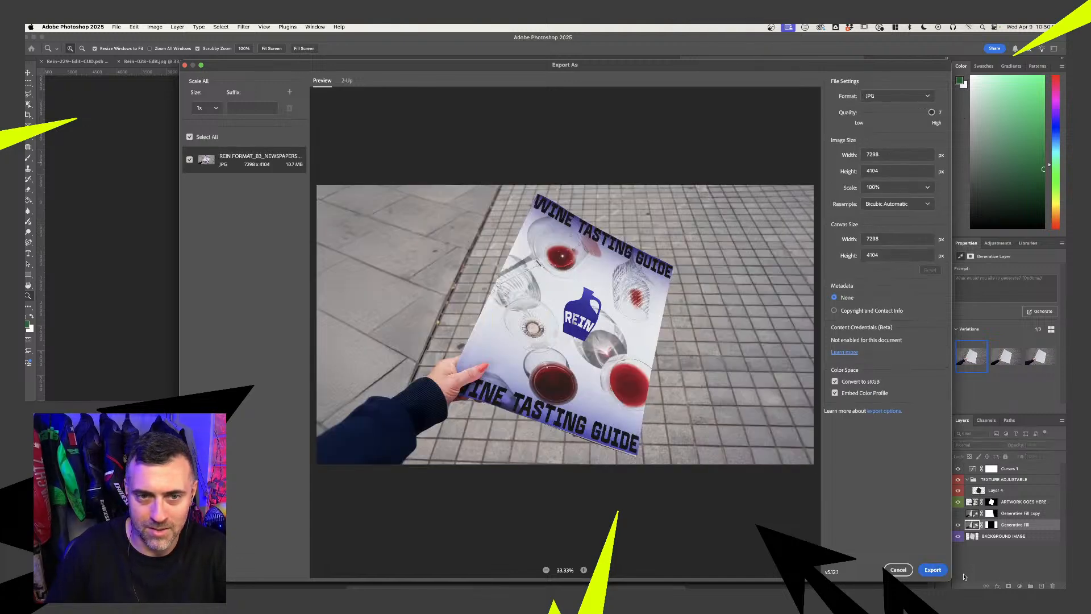
key(Return)
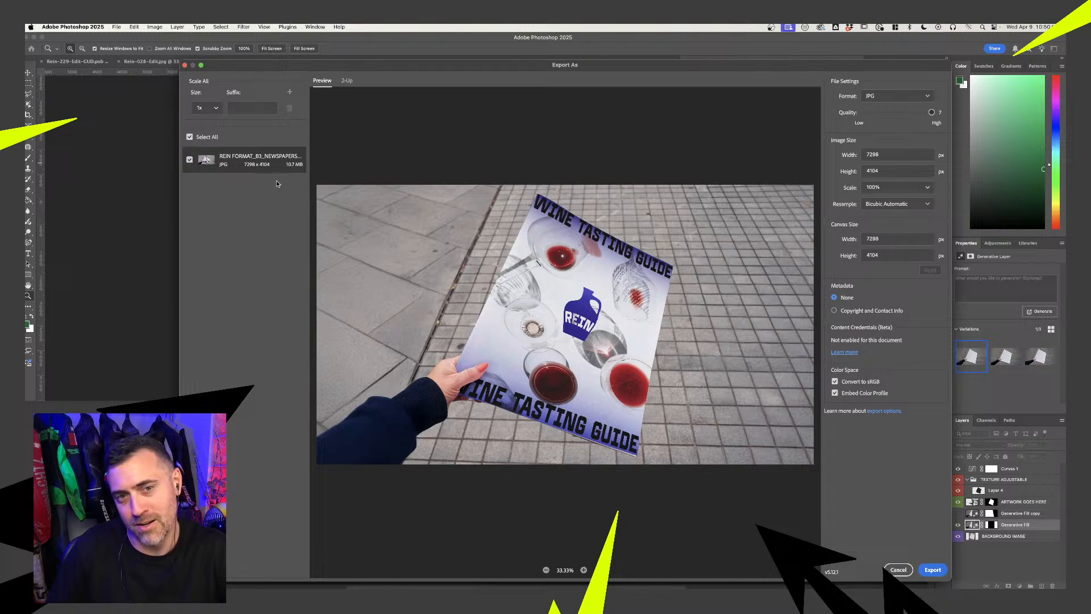
key(Left)
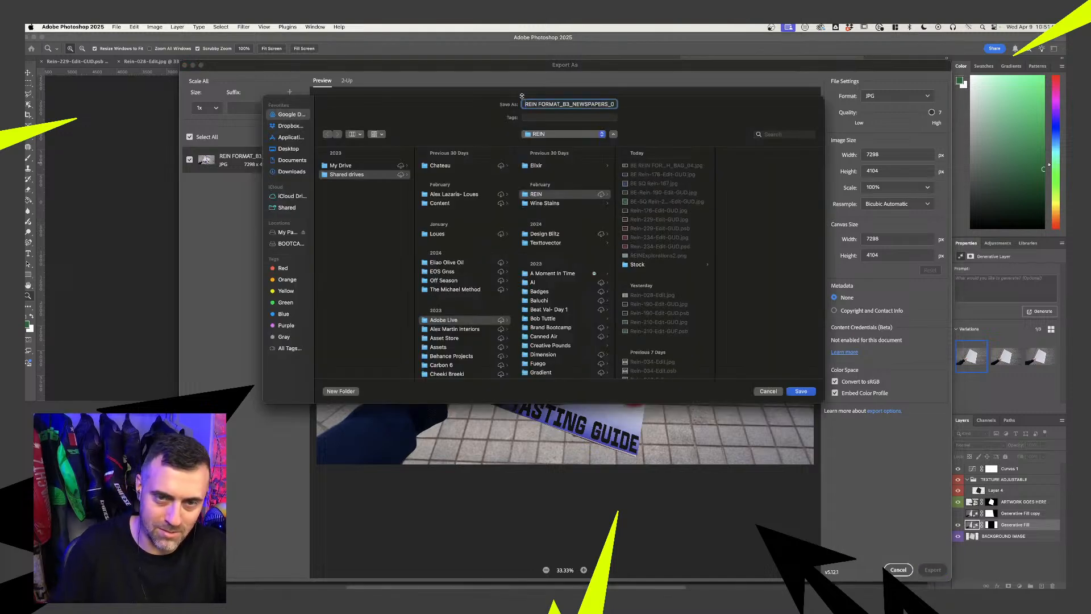
text(BE)
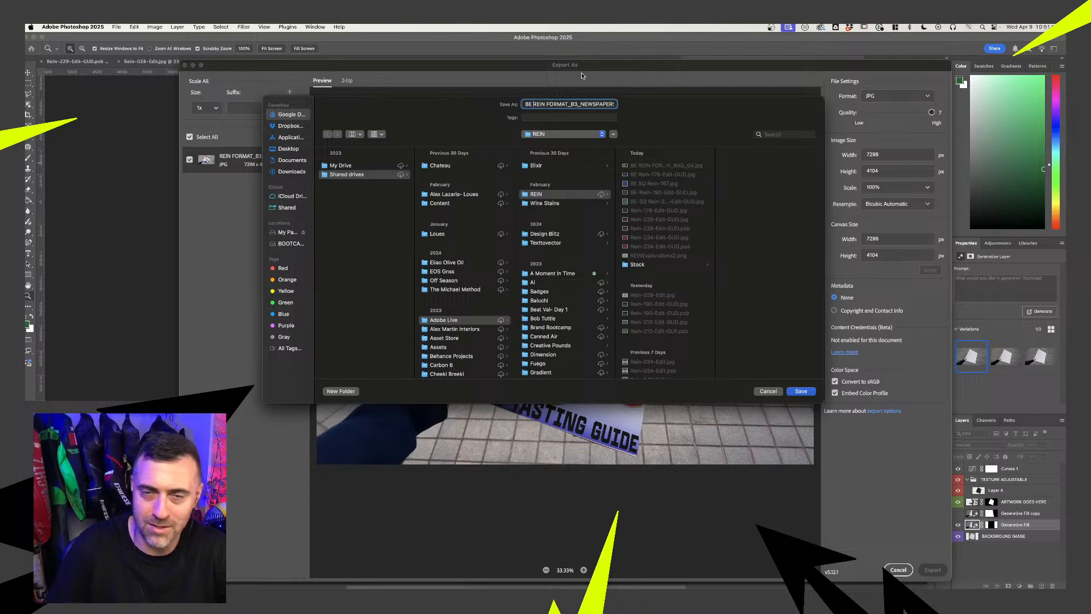
text( Test)
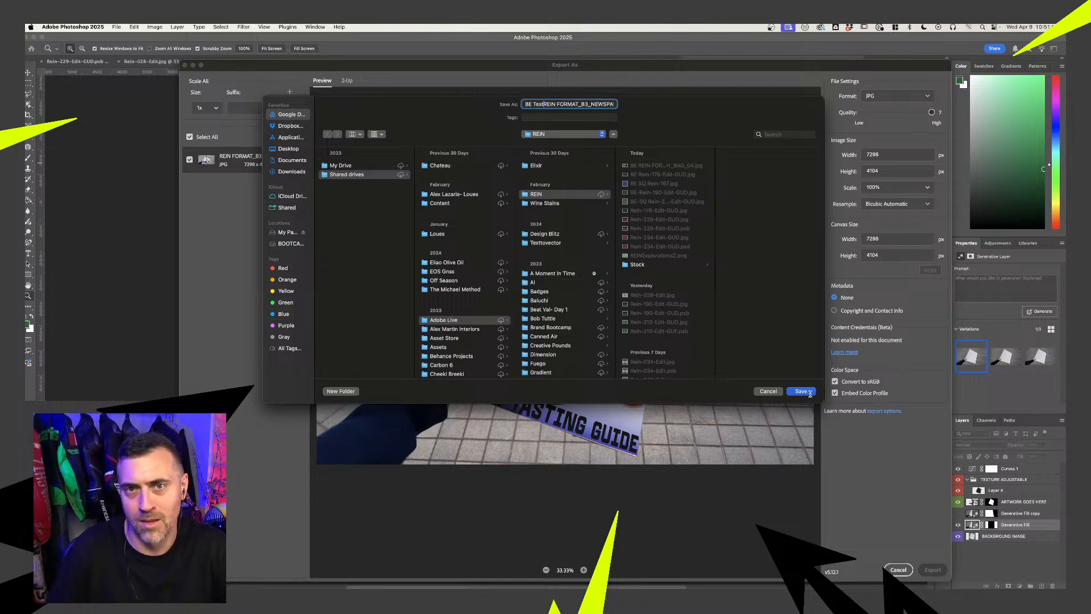
click(801, 391)
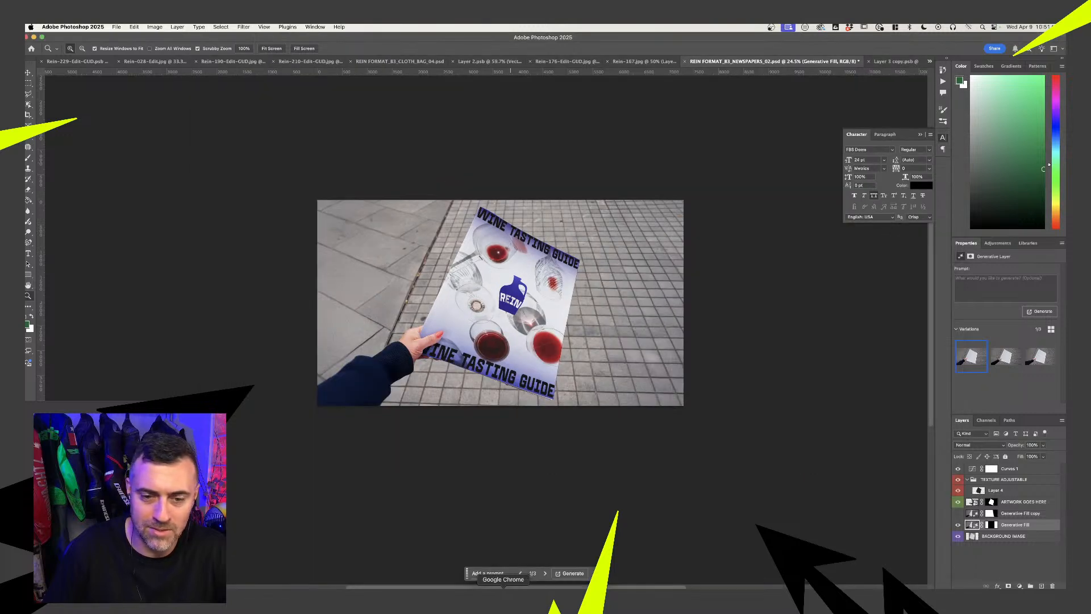
Switch to the Behance project in Chrome and insert the BE Test newspaper image below the Merlot bottle images
click(503, 588)
scroll(431, 578, down, 1)
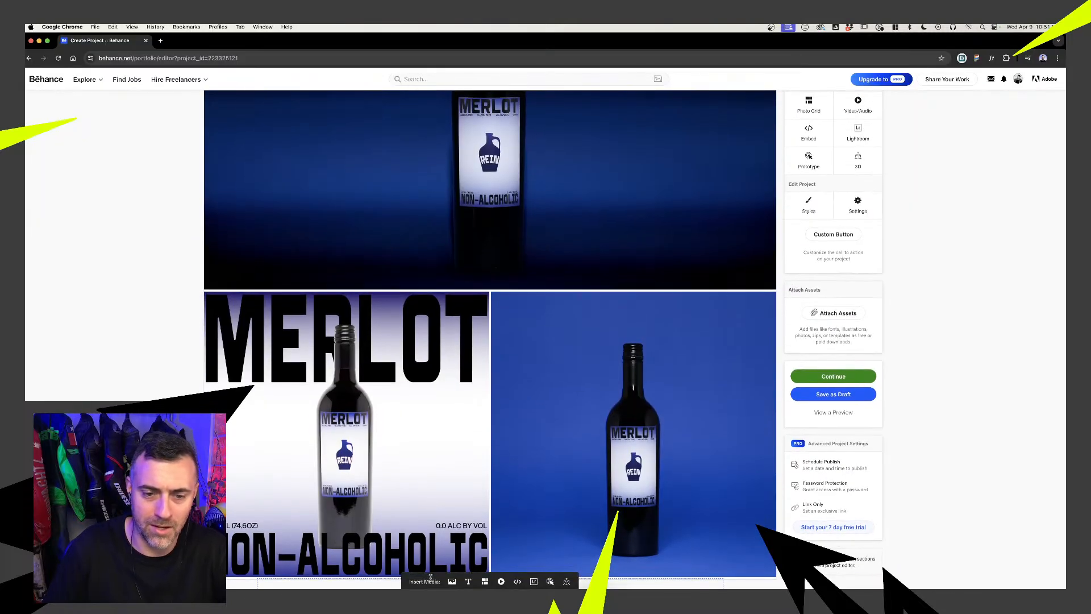
click(452, 580)
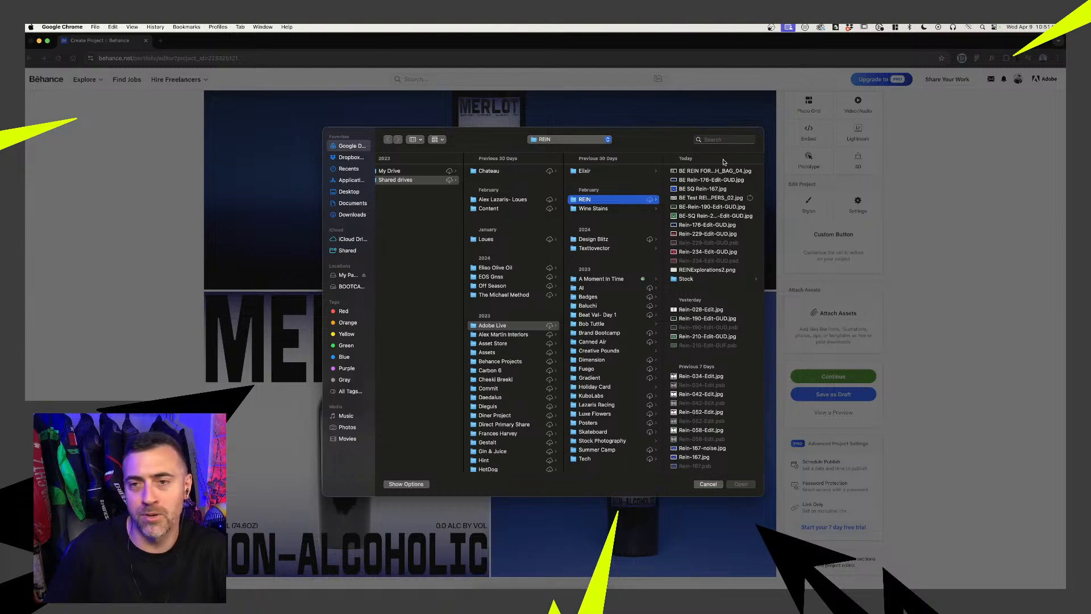
click(719, 190)
click(630, 198)
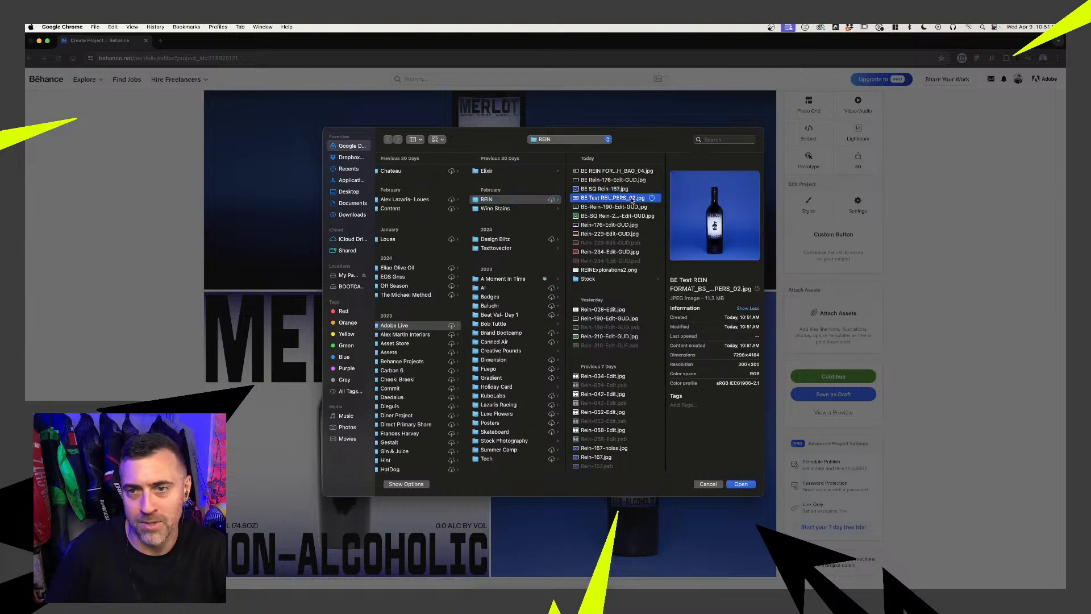
click(740, 484)
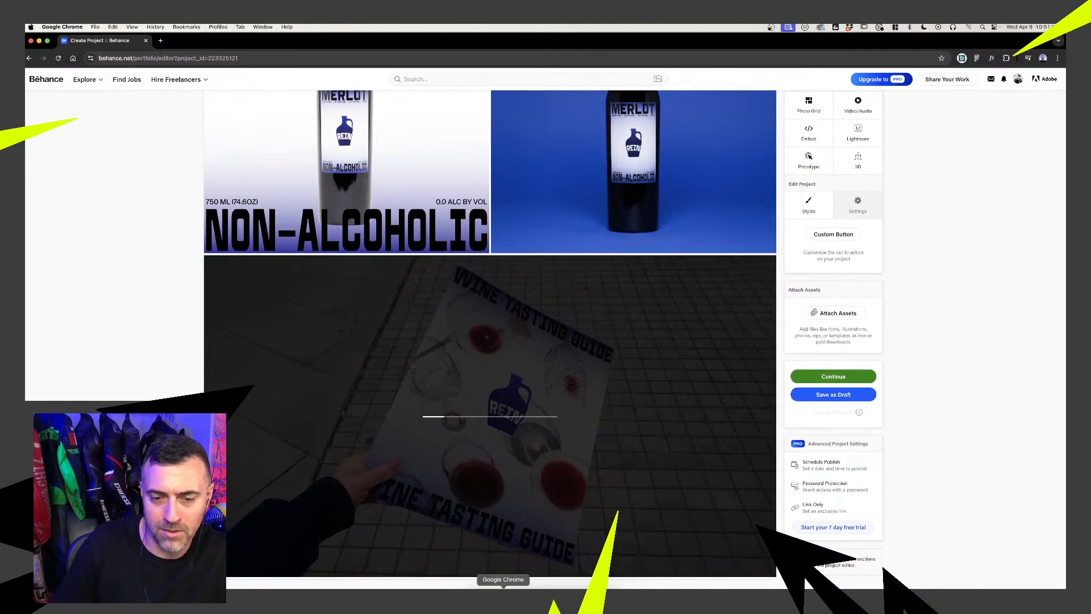
Return to Photoshop and open Rein-229-Edit-GUD.jpg from the REIN folder in Finder
click(530, 599)
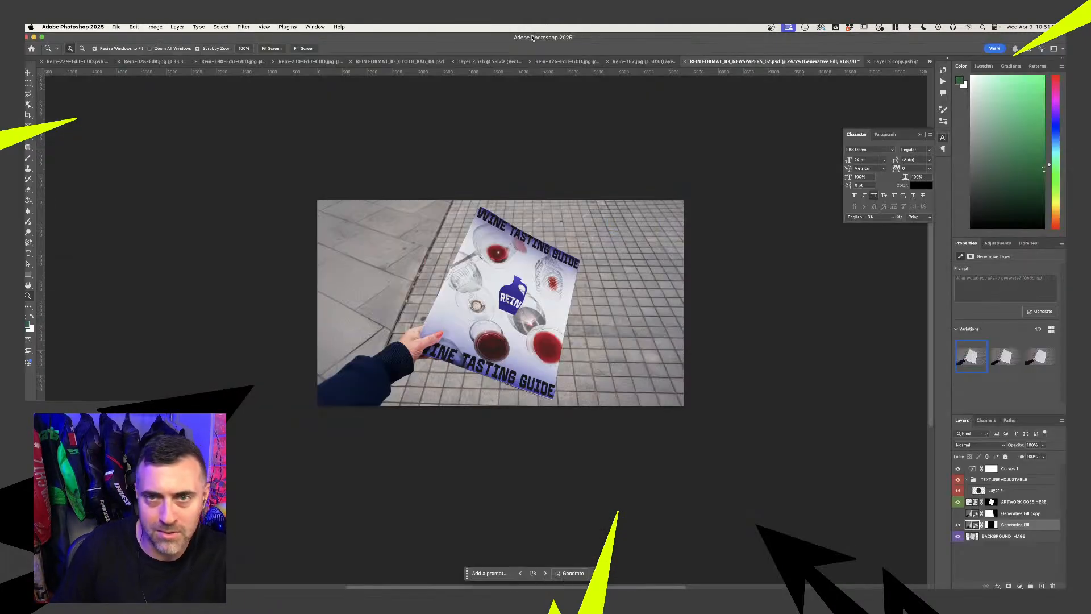
click(631, 61)
click(494, 61)
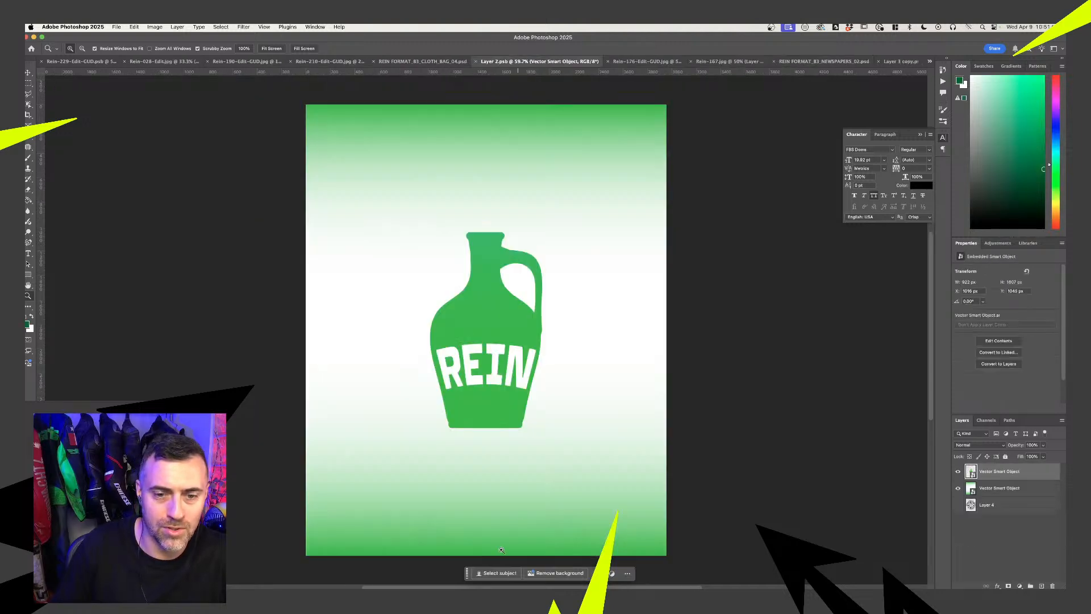
click(476, 599)
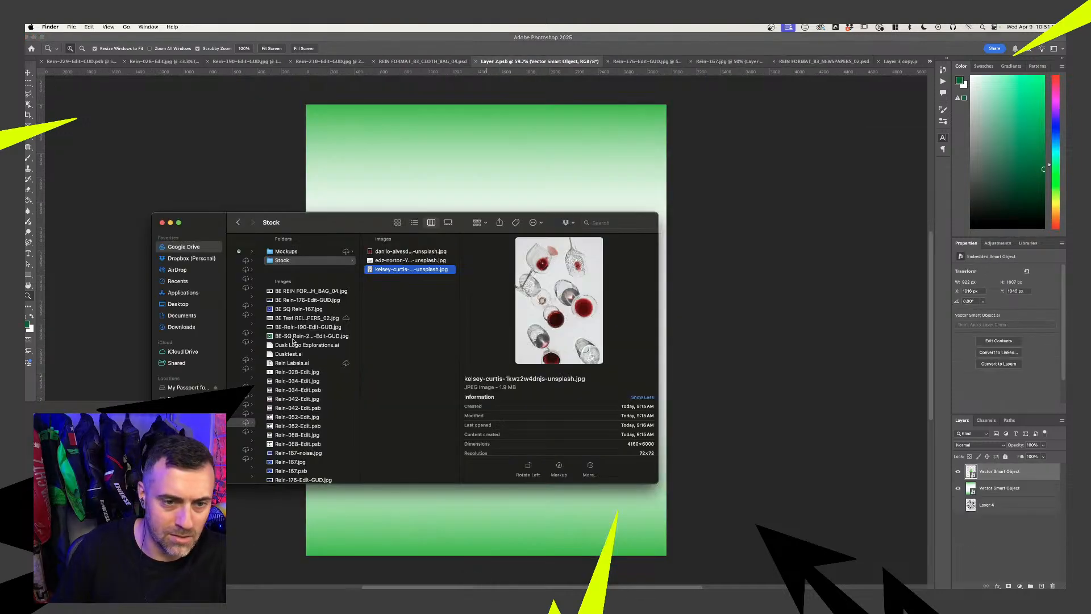
scroll(293, 341, down, 10)
click(295, 408)
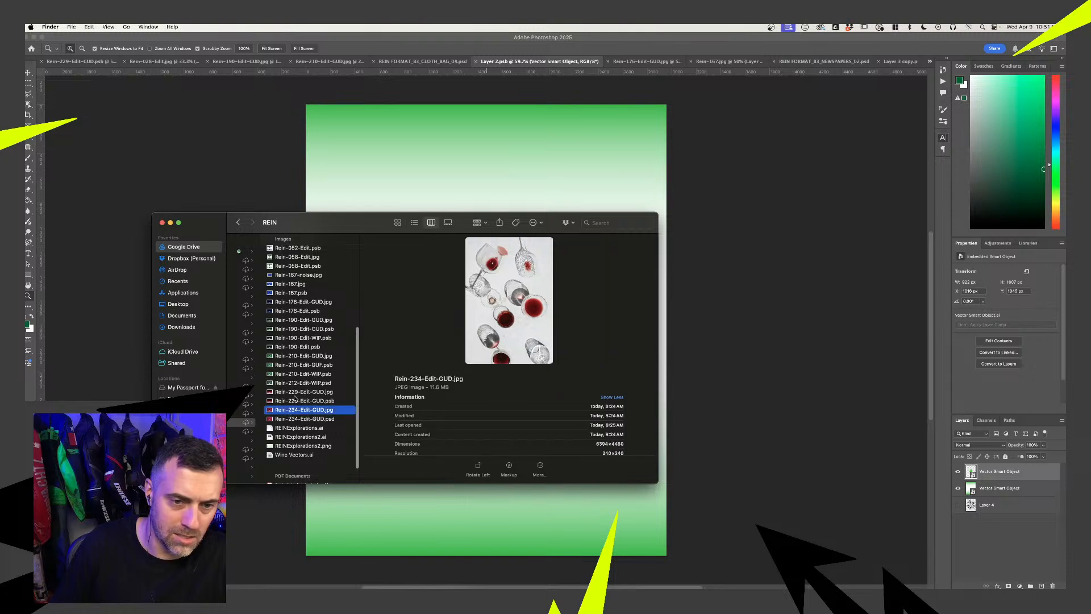
click(295, 395)
drag(299, 394, 534, 600)
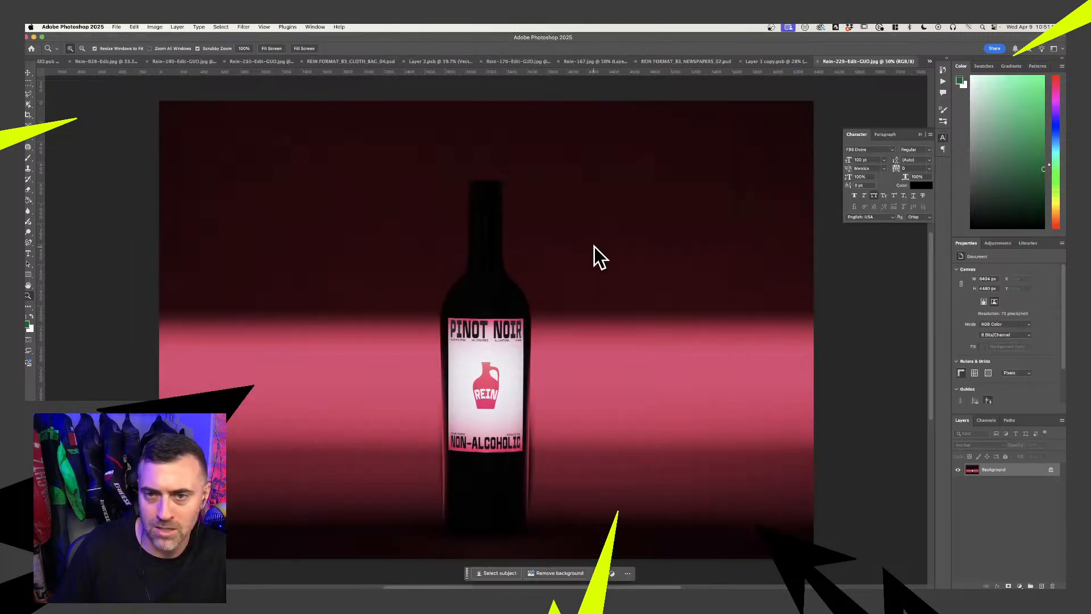
Crop the Pinot Noir bottle photo to 16:9, repositioning the image so the whole bottle fits the frame
key(c)
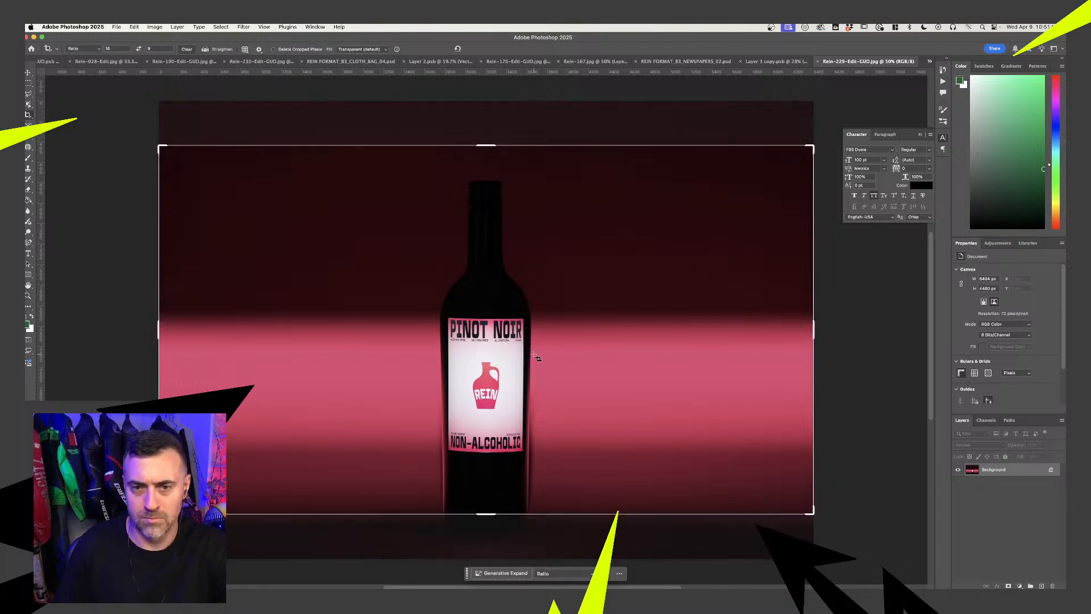
mouse_move(534, 355)
mouse_down()
mouse_move(537, 321)
mouse_move(525, 292)
mouse_move(525, 329)
mouse_up()
key(super+z)
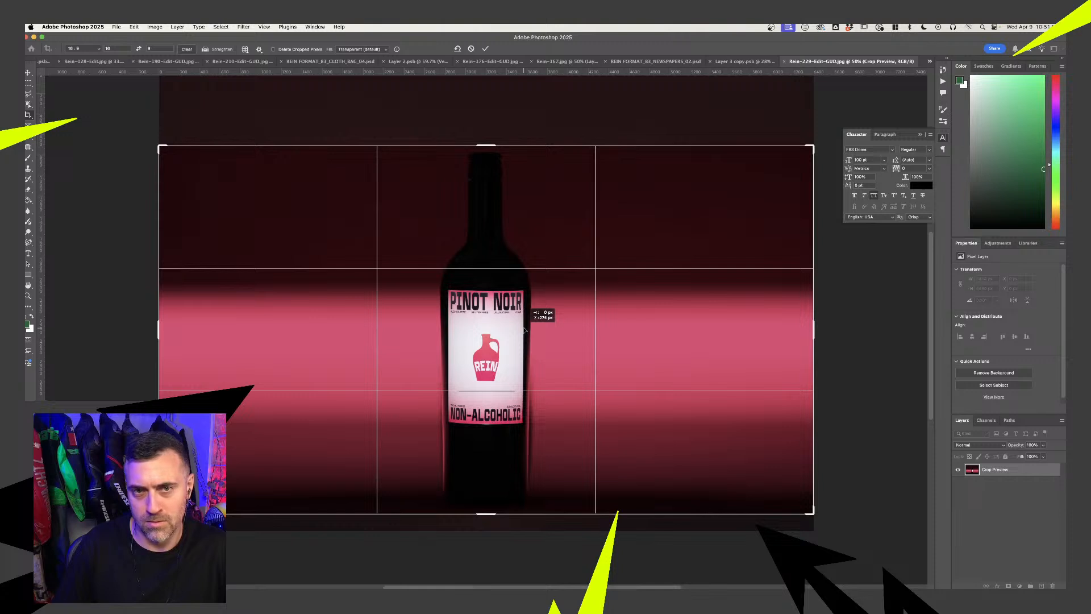
drag(525, 330, 525, 329)
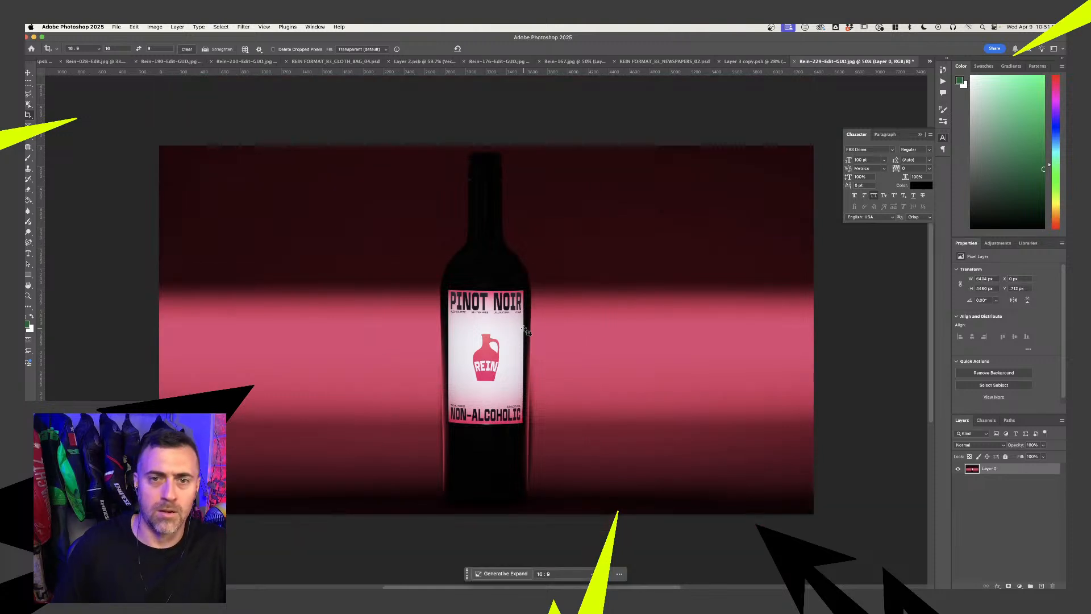
Clear the crop ratio and extend the canvas slightly above and below the Pinot Noir bottle
click(185, 50)
drag(490, 145, 490, 136)
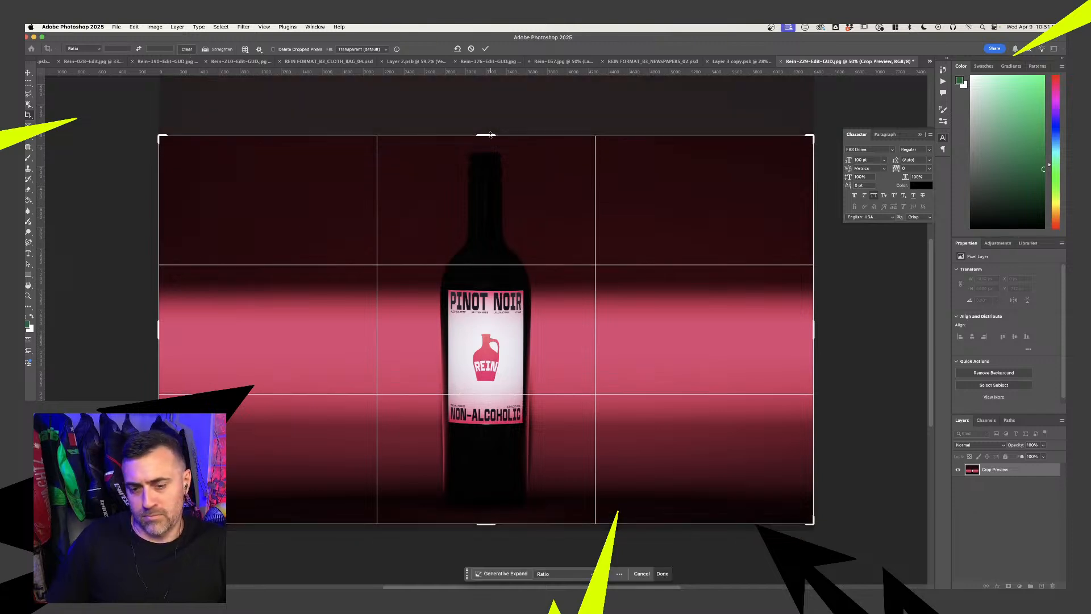
key(Return)
Set up a JPG export of the Pinot Noir photo at 50% scale (3202 x 1901 px) and quality 7
click(116, 26)
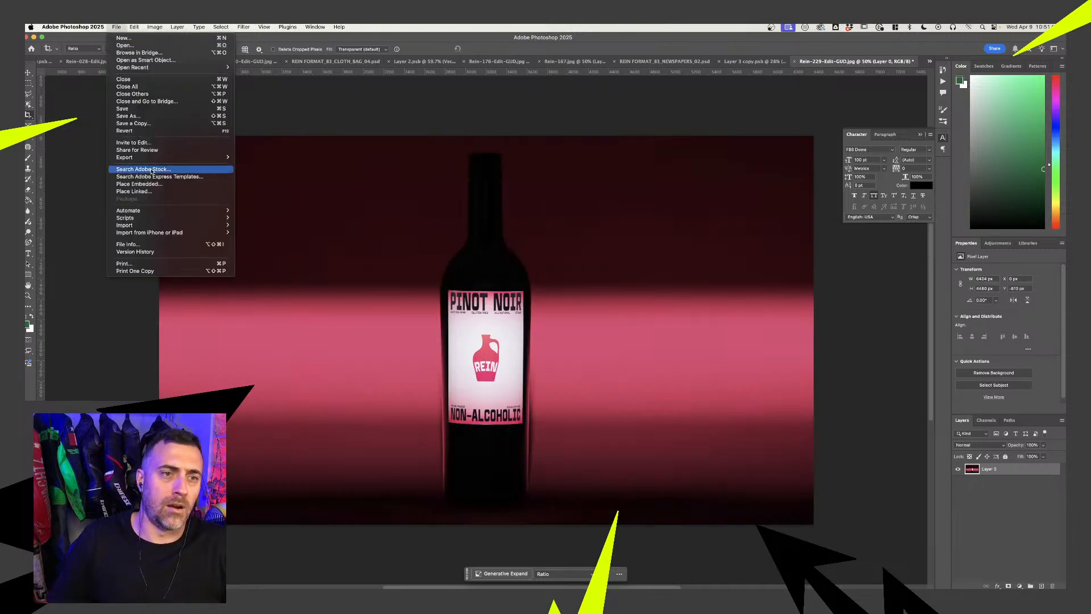
mouse_move(171, 154)
click(305, 173)
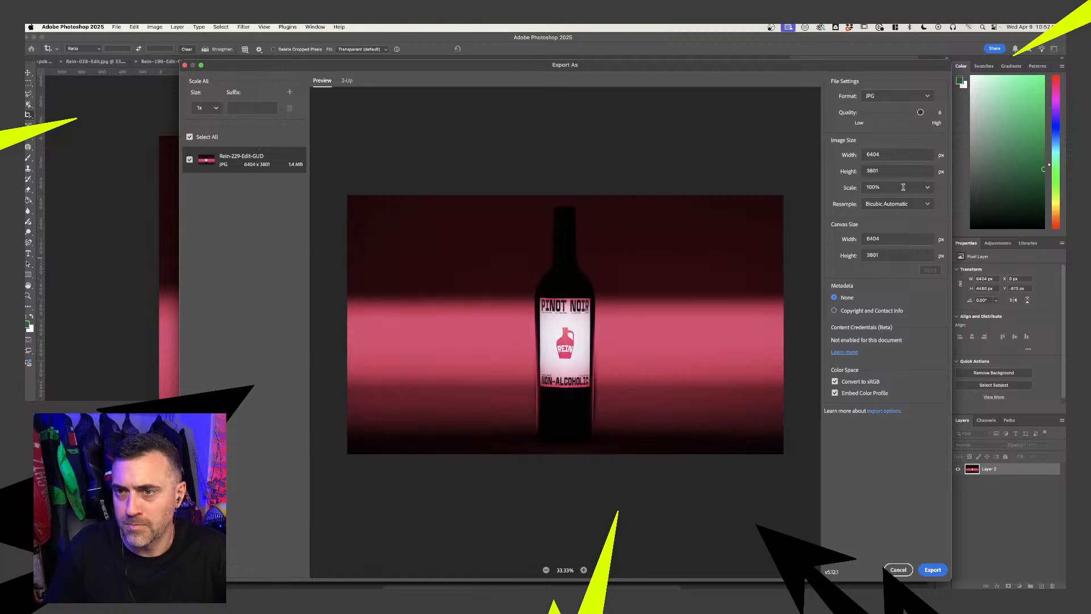
key(Return)
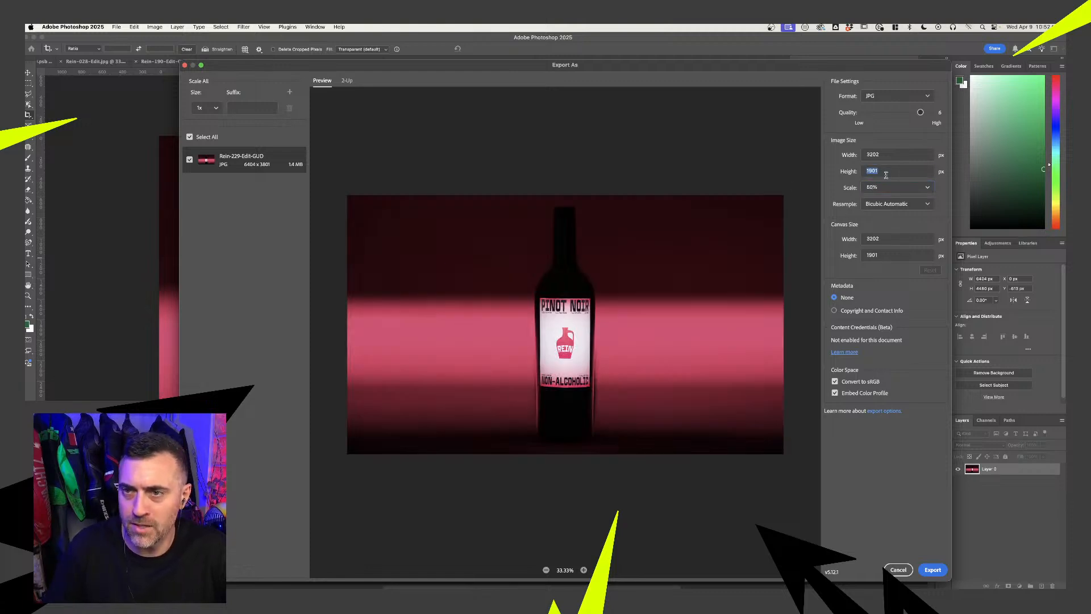
click(933, 571)
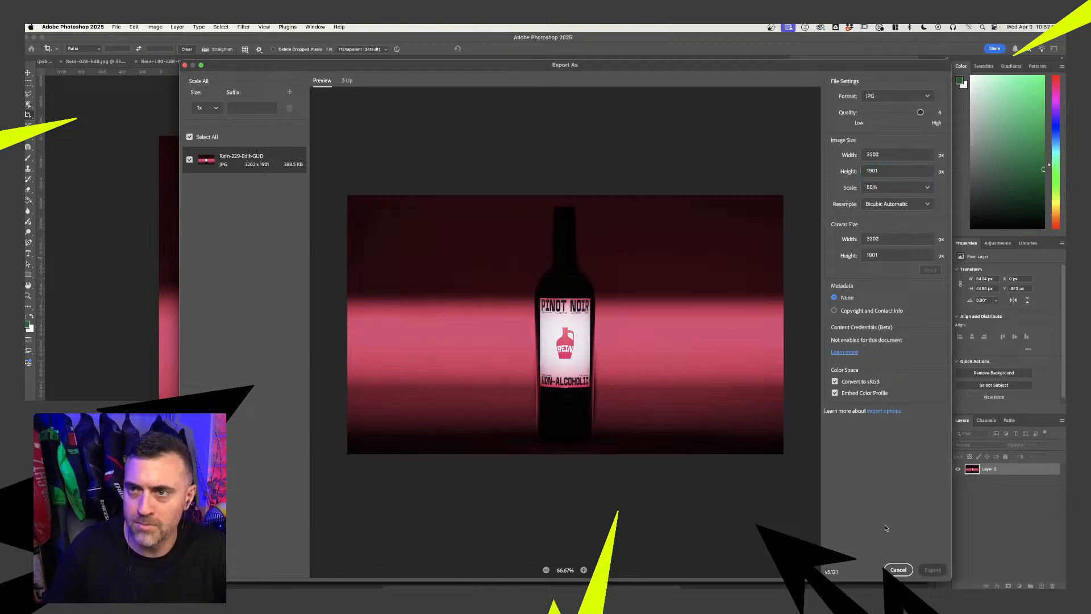
click(768, 391)
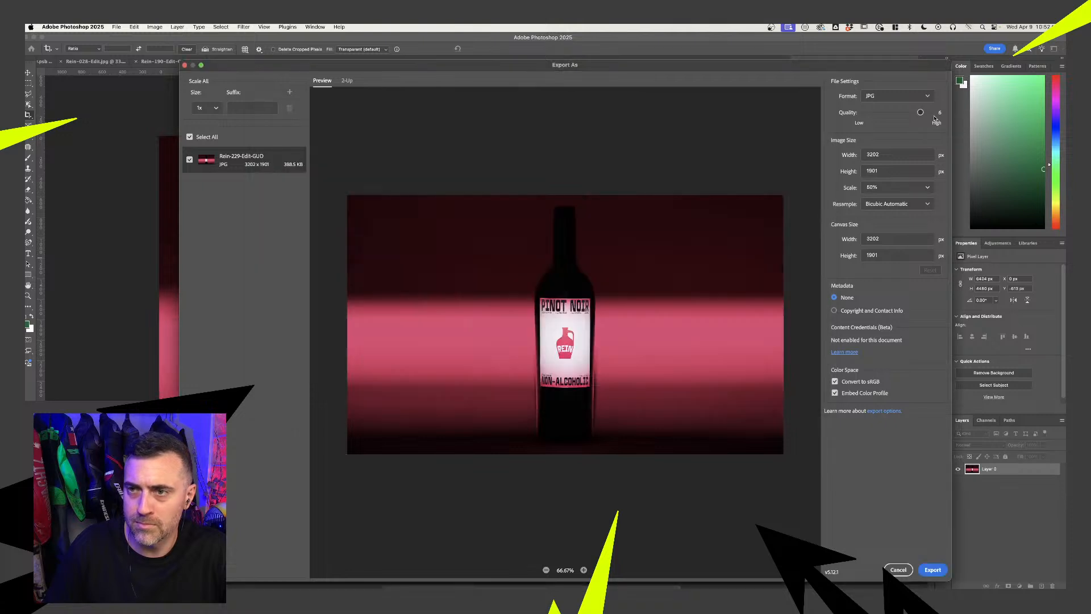
drag(921, 112, 957, 117)
Export the Pinot Noir photo into the REIN folder as "BE Rein-229-Edit-GUD"
click(934, 571)
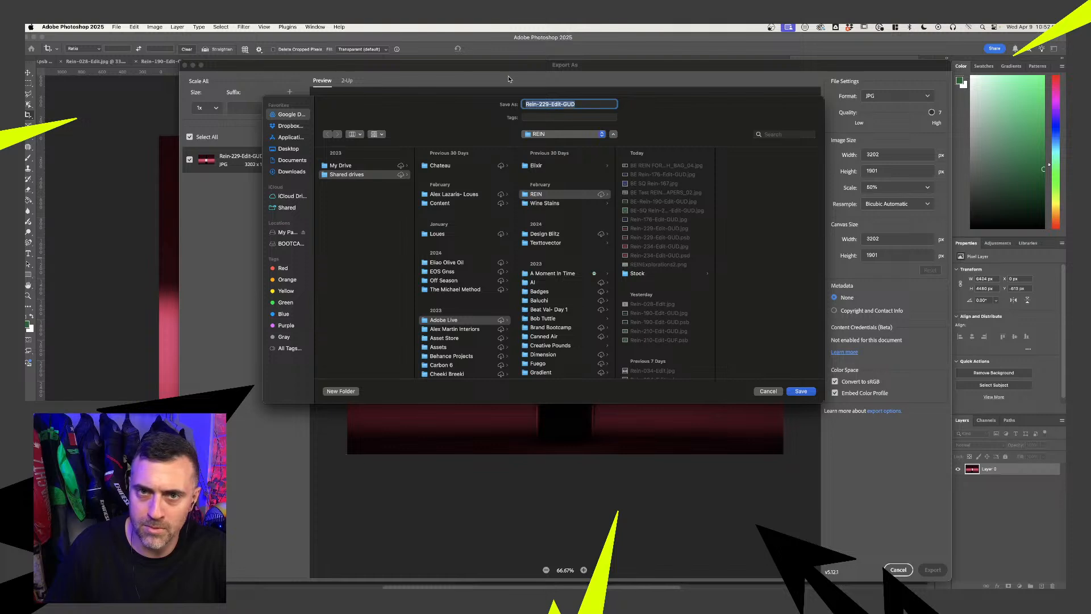
click(530, 104)
text(BE)
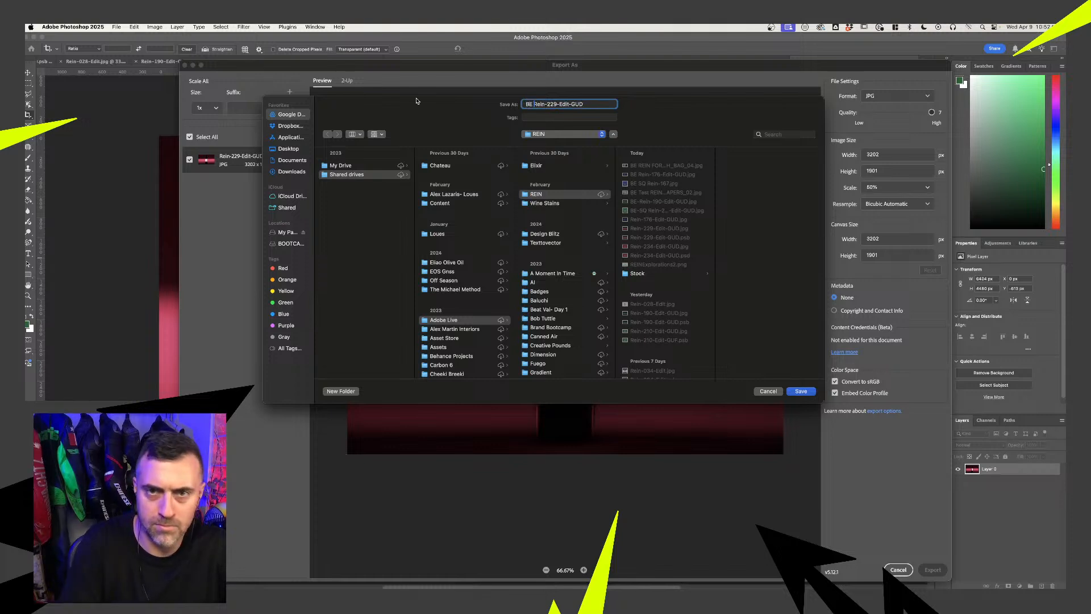
click(801, 392)
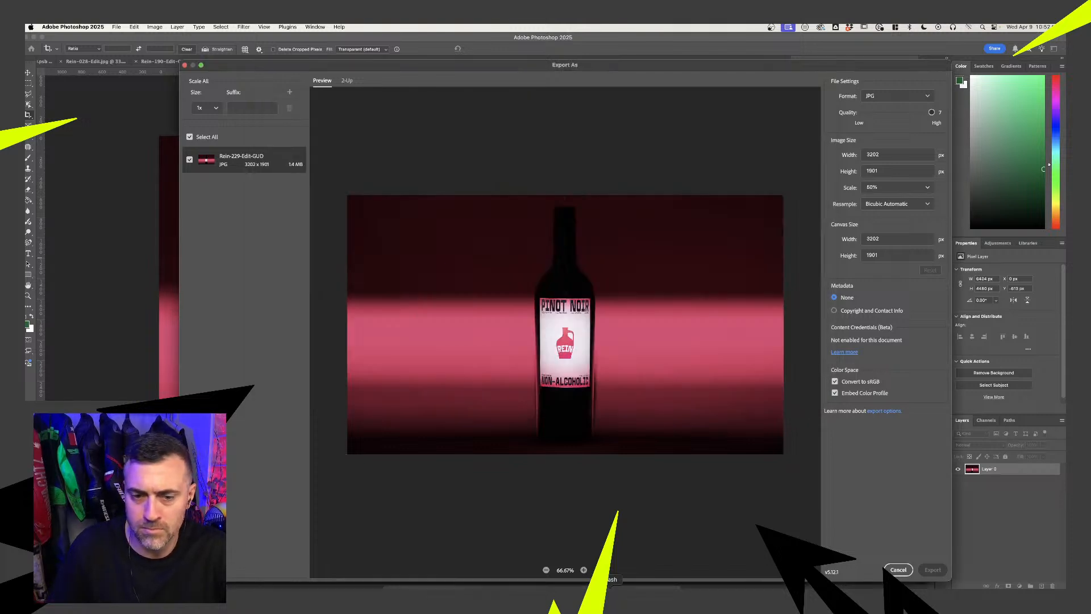
Switch to the Behance project and add the exported BE Rein-229-Edit-GUD.jpg below the wine tasting guide image
click(504, 591)
mouse_move(452, 580)
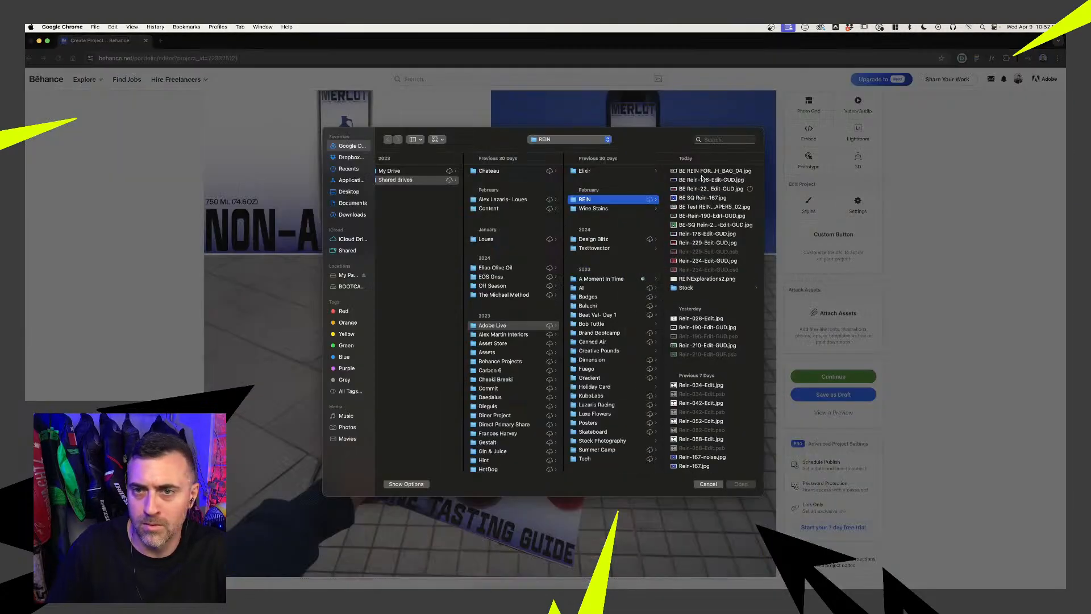
click(733, 485)
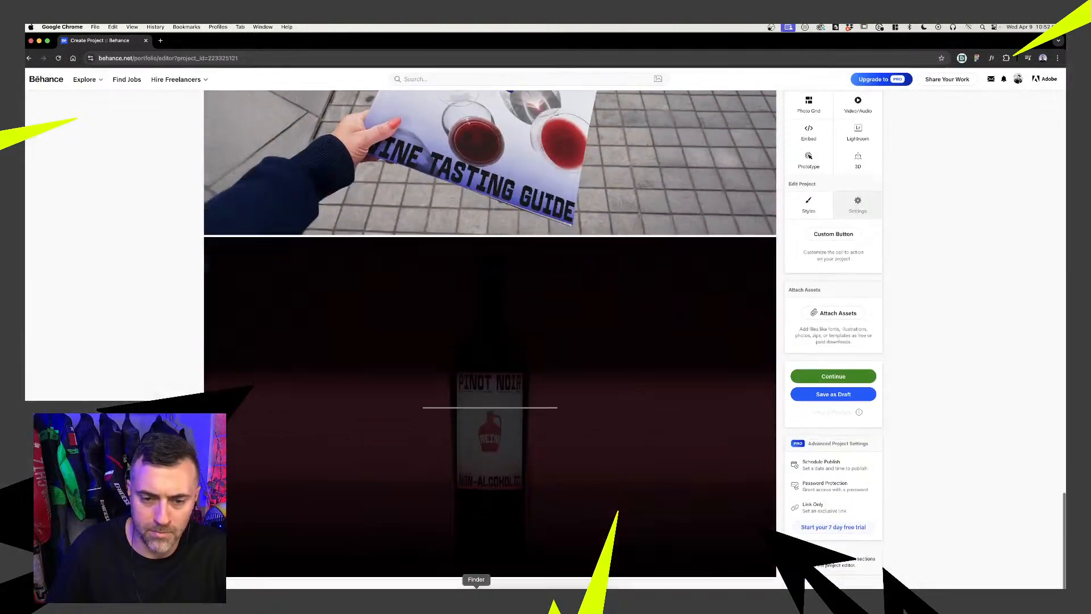
Find Rein-234-Edit-GUD.jpg in the REIN folder in Finder and open it in Photoshop
click(477, 590)
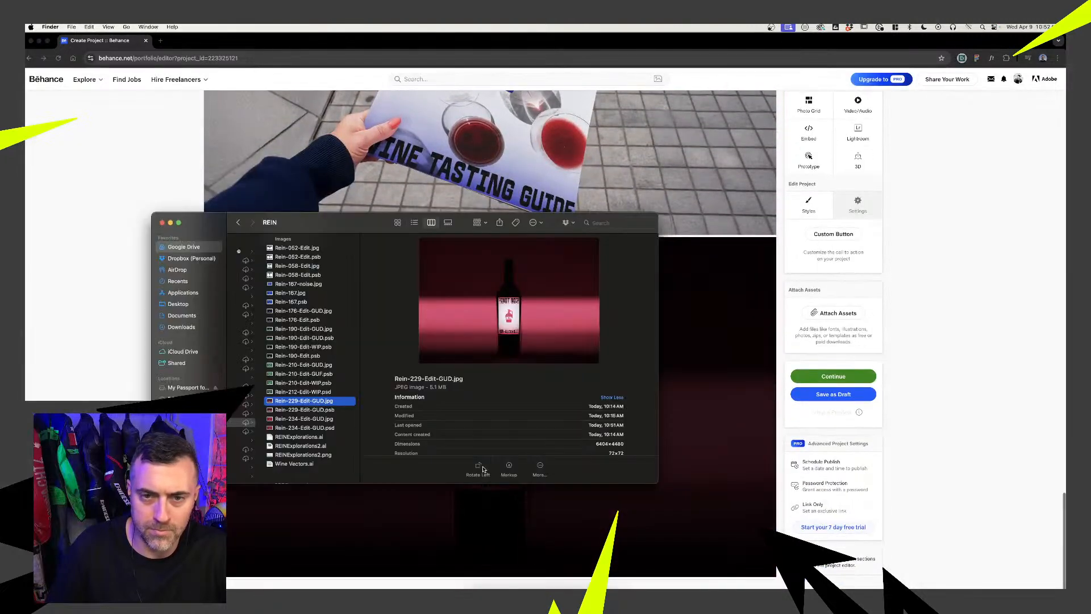
click(325, 410)
click(308, 427)
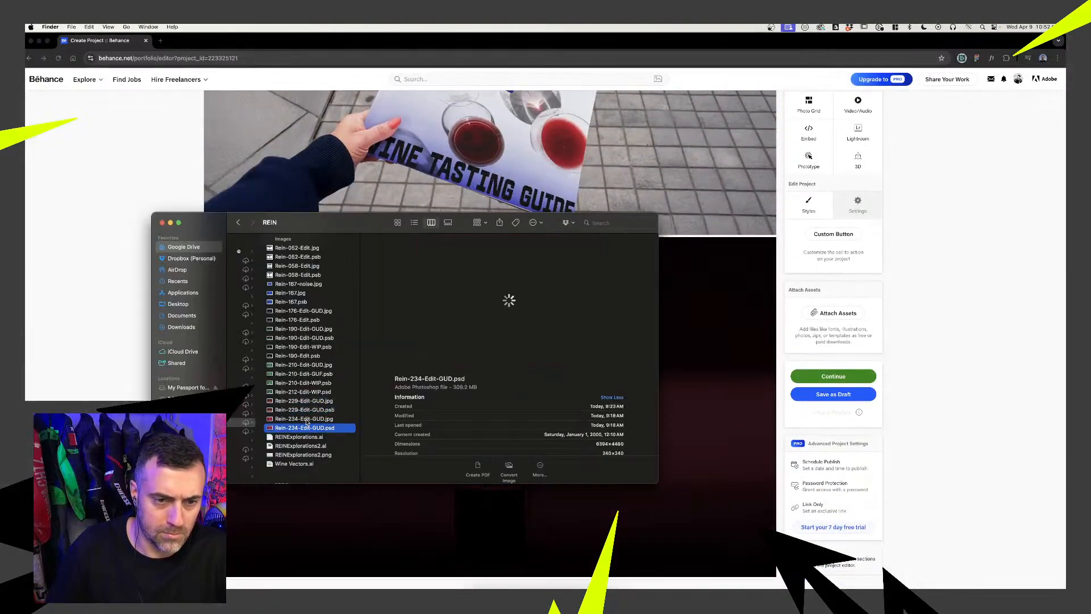
drag(307, 421, 532, 590)
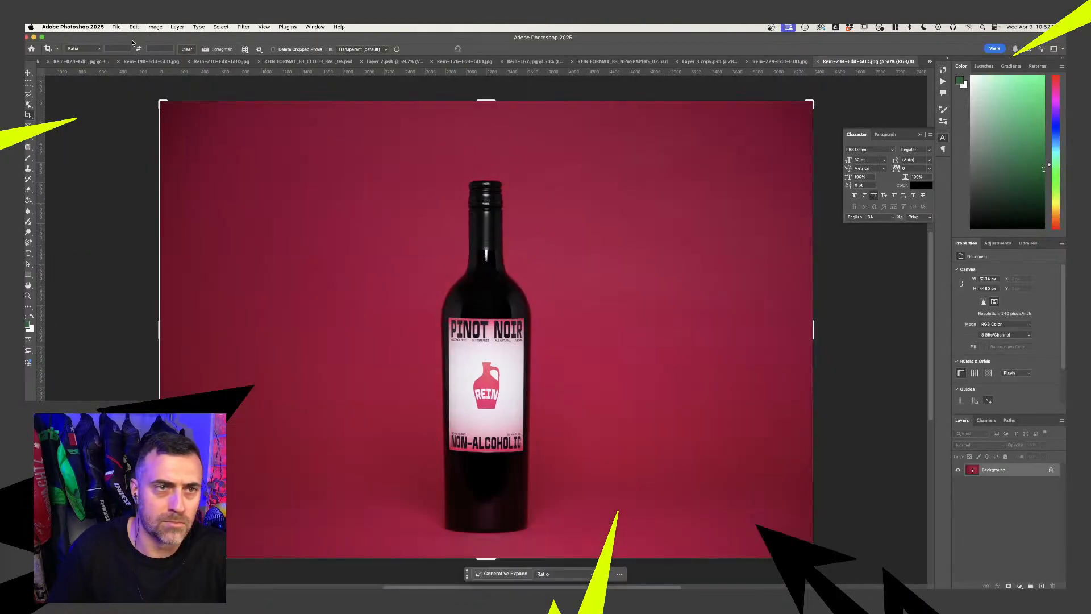
Crop the Pinot Noir bottle photo to a 1:1 square around the bottle
text(1)
key(Tab)
text(1)
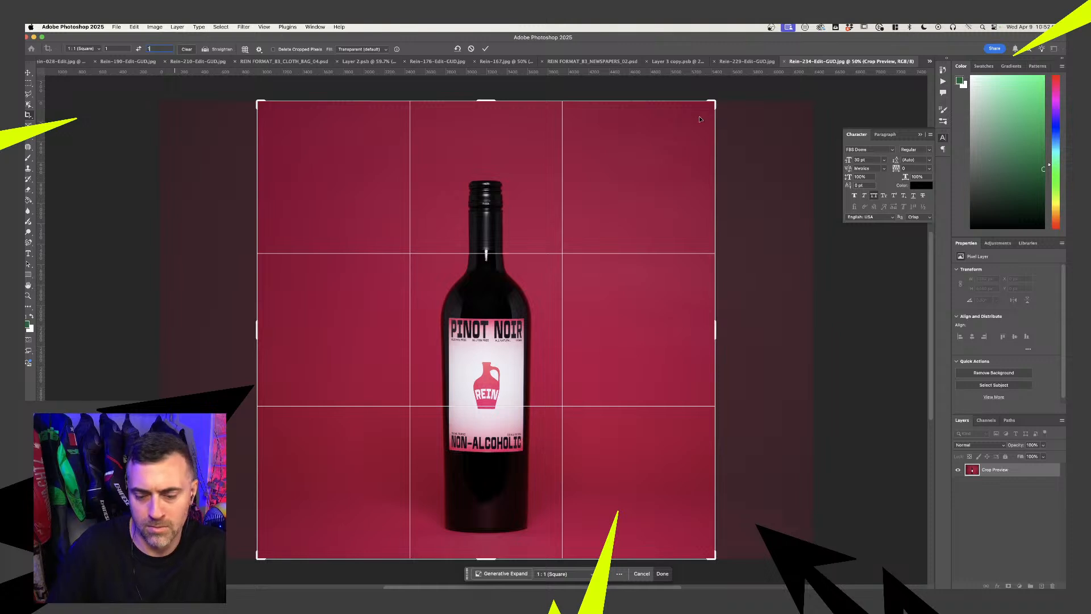
key(Return)
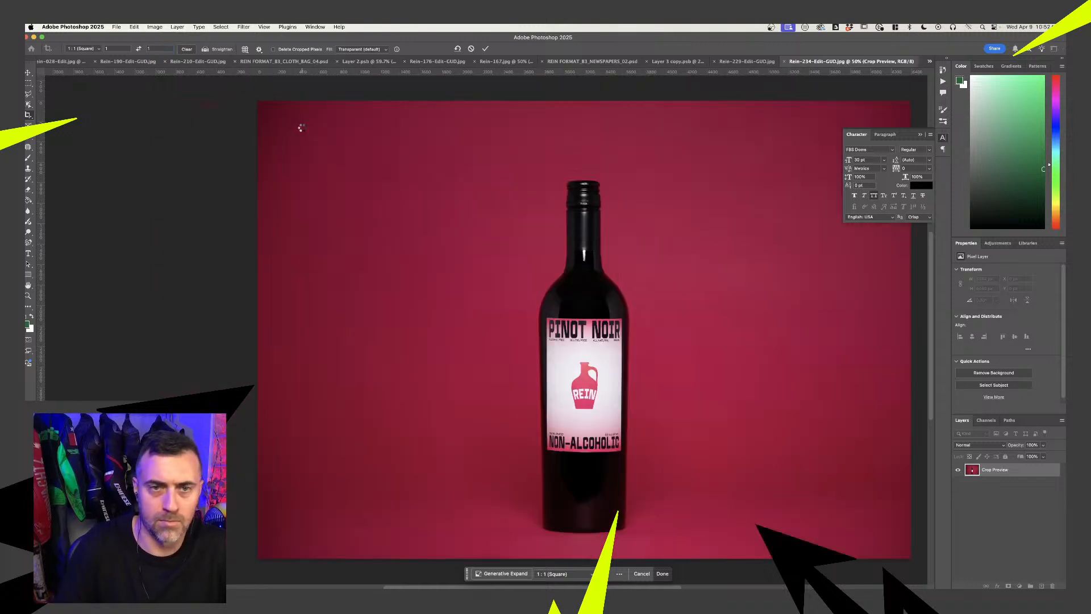
Set up a JPG export of the square Pinot Noir photo at quality 7 and 50% scale (2240 x 2240 px)
click(116, 27)
mouse_move(187, 157)
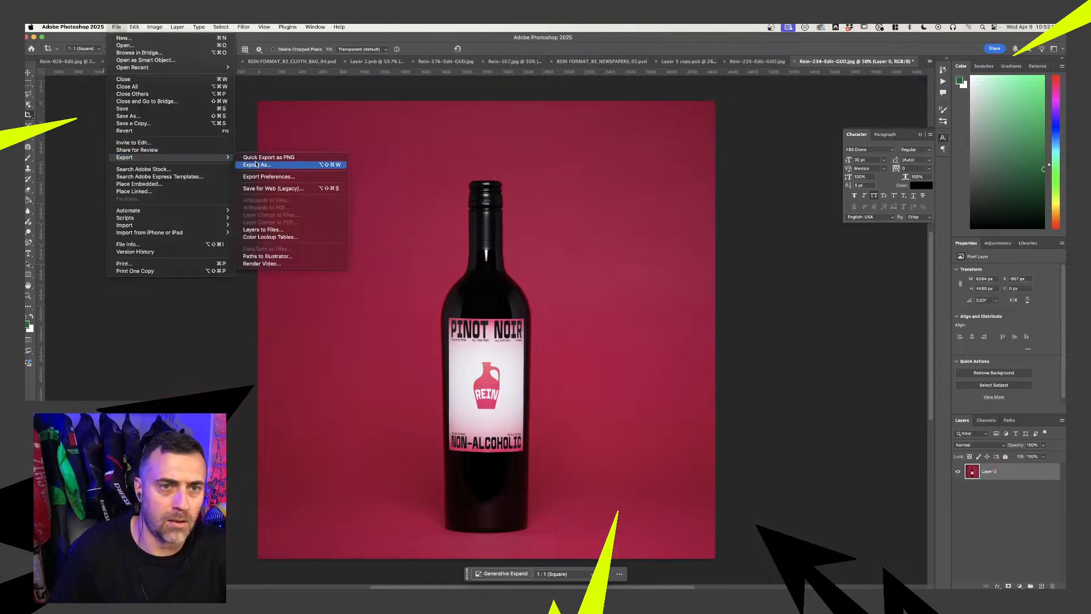
click(254, 166)
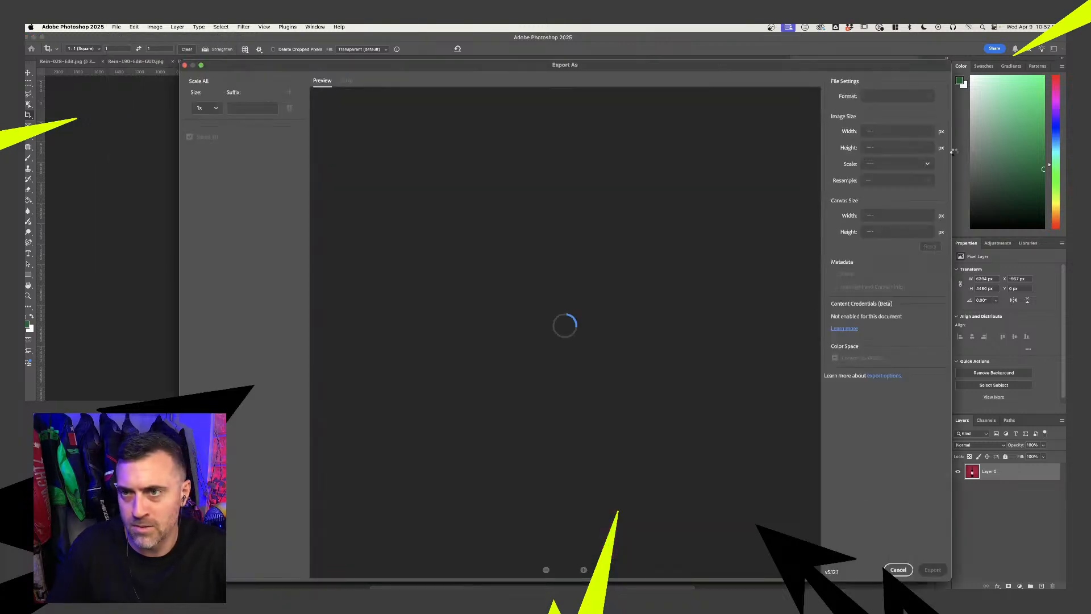
drag(921, 111, 931, 112)
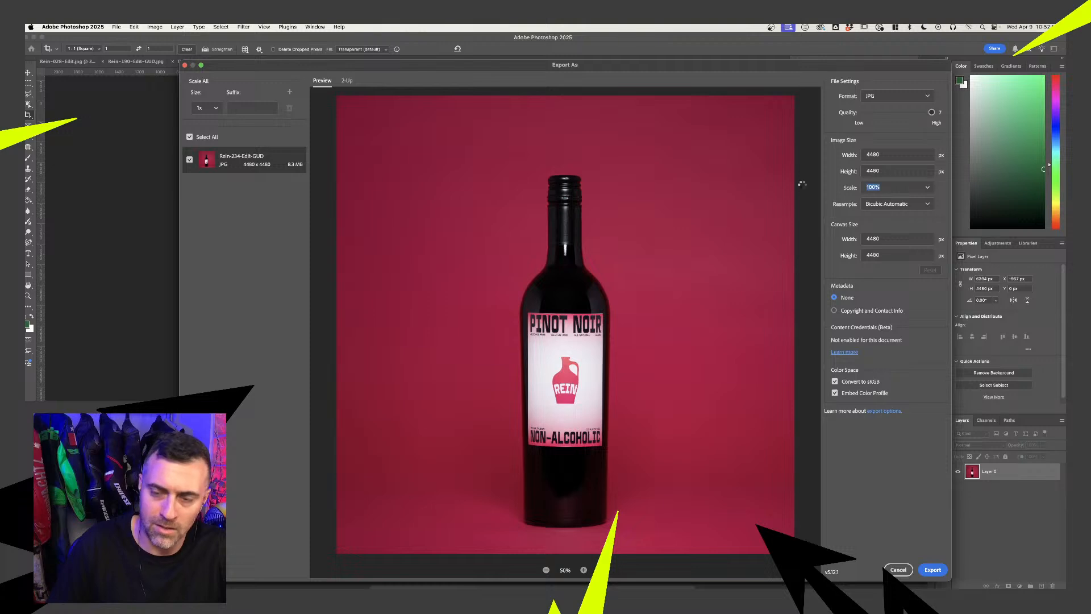
text(50)
click(899, 171)
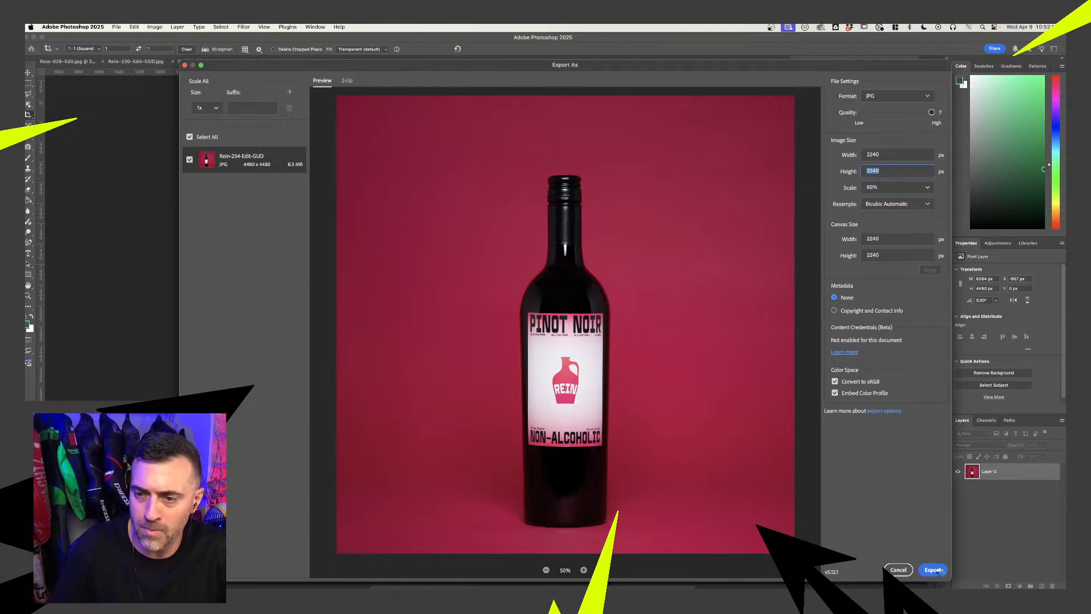
Export the square Pinot Noir photo into the REIN folder as "BE Rein-234-Edit-GUD"
click(934, 570)
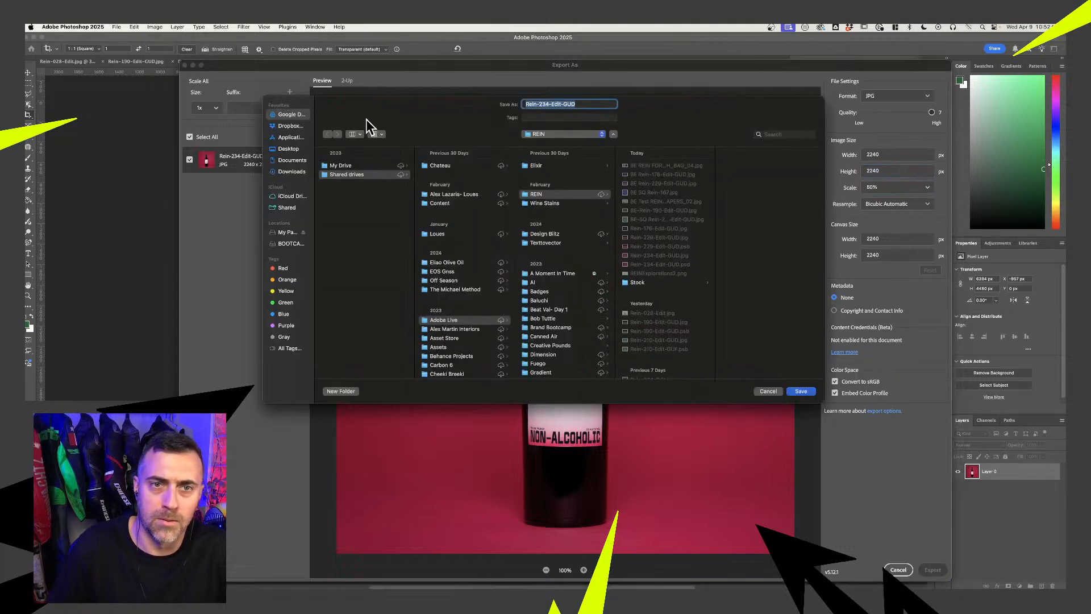
click(535, 104)
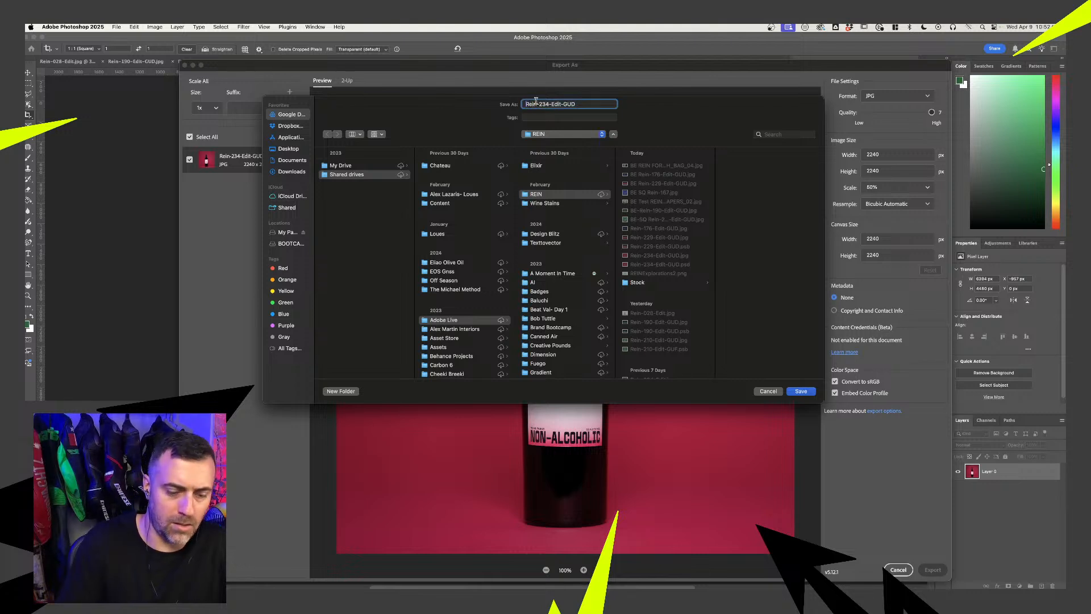
text(BE)
click(808, 390)
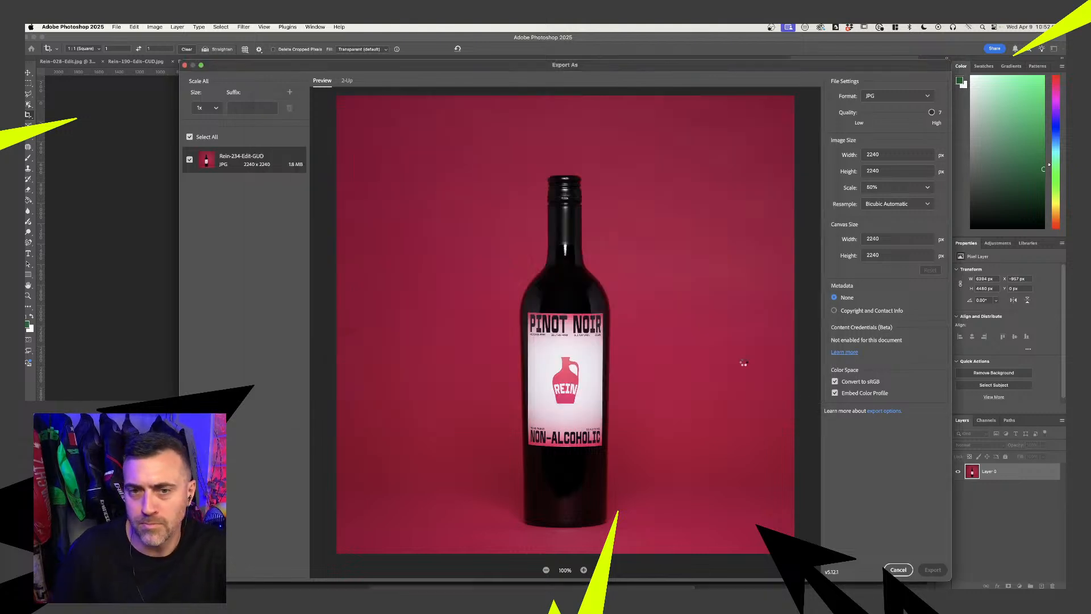
Switch to the Behance project and insert a photo grid below the wide Pinot Noir image
click(503, 587)
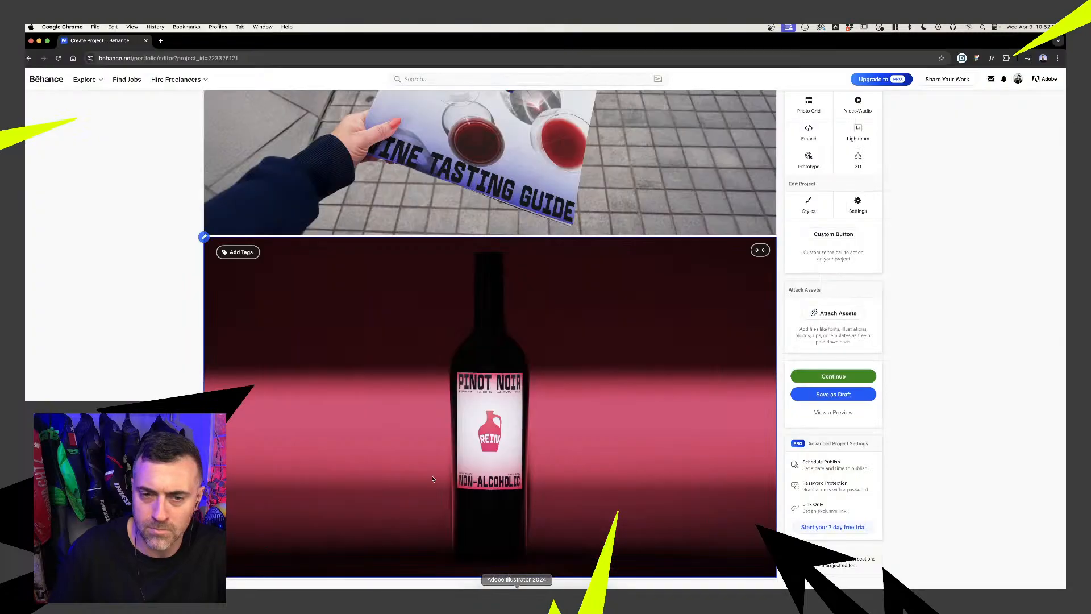
mouse_move(421, 580)
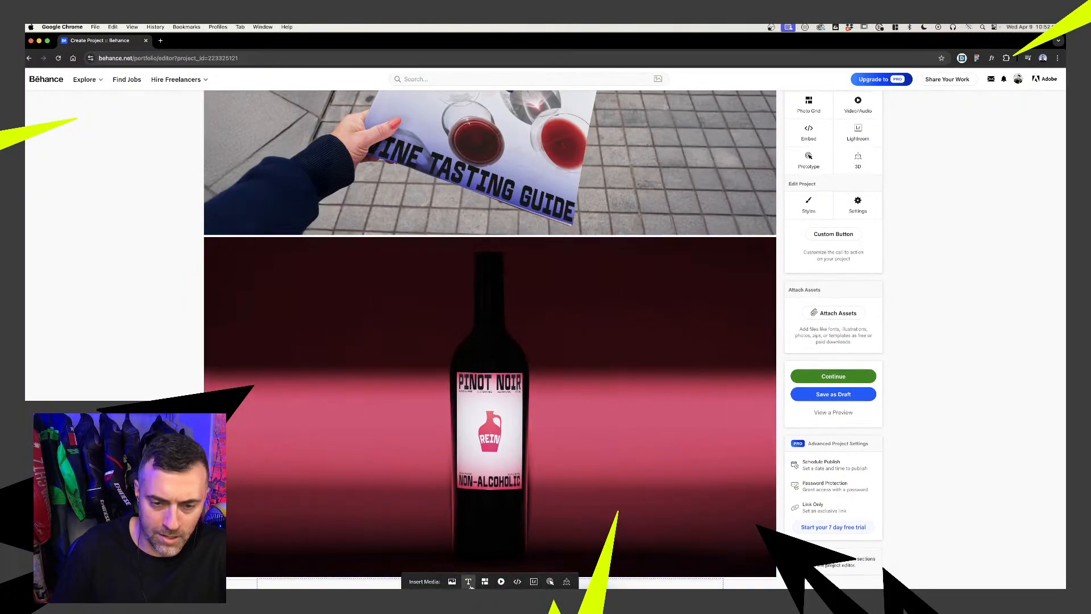
click(484, 583)
Locate the exported BE Rein-234-Edit-GUD.jpg in the REIN folder in Finder and check its preview
click(478, 588)
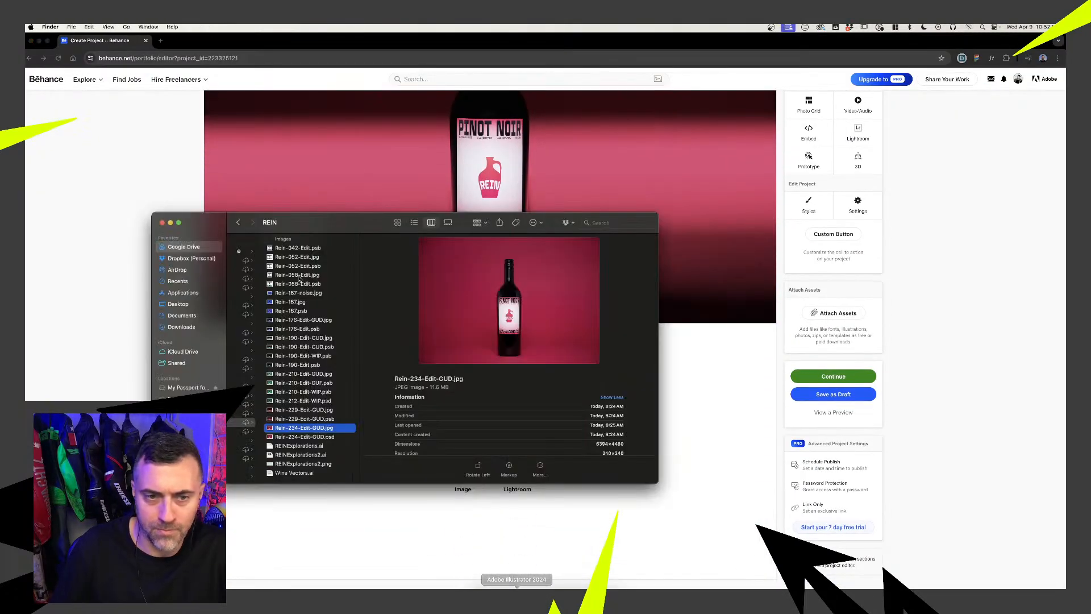
scroll(316, 274, up, 5)
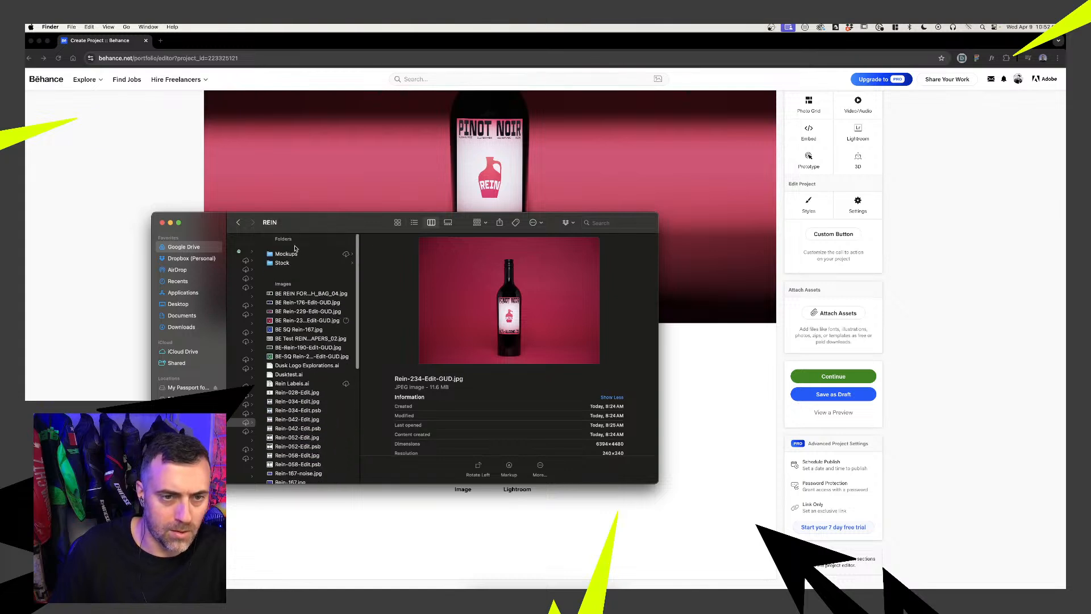
click(290, 309)
key(Down)
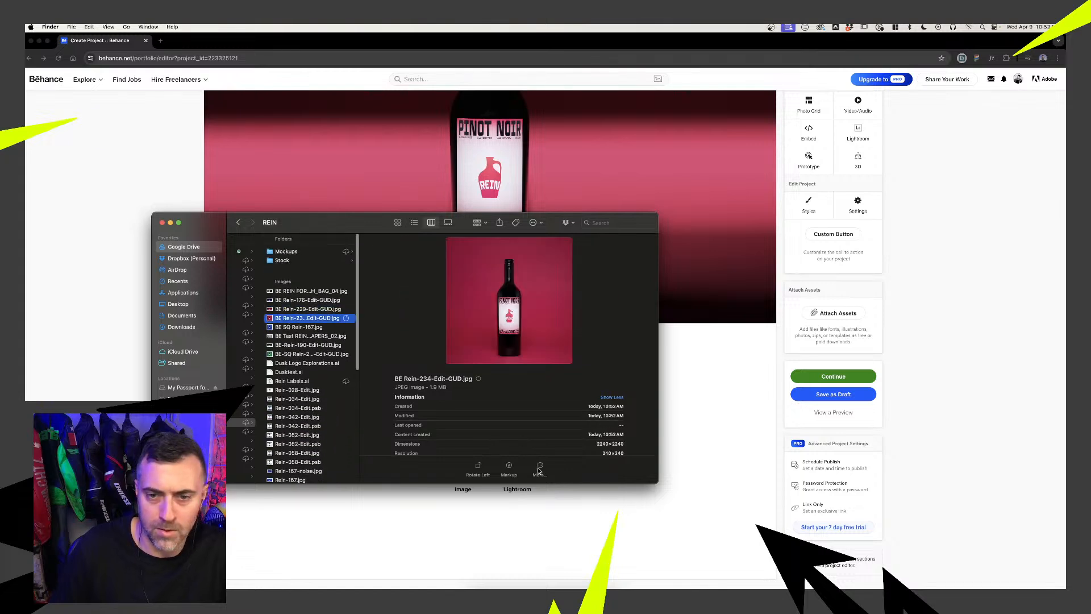
mouse_move(310, 322)
mouse_down()
mouse_move(470, 502)
mouse_move(319, 338)
mouse_move(317, 320)
mouse_up()
Add BE Rein-234-Edit-GUD.jpg and Rein-042-Edit.jpg side by side to the new photo grid
click(469, 500)
click(466, 458)
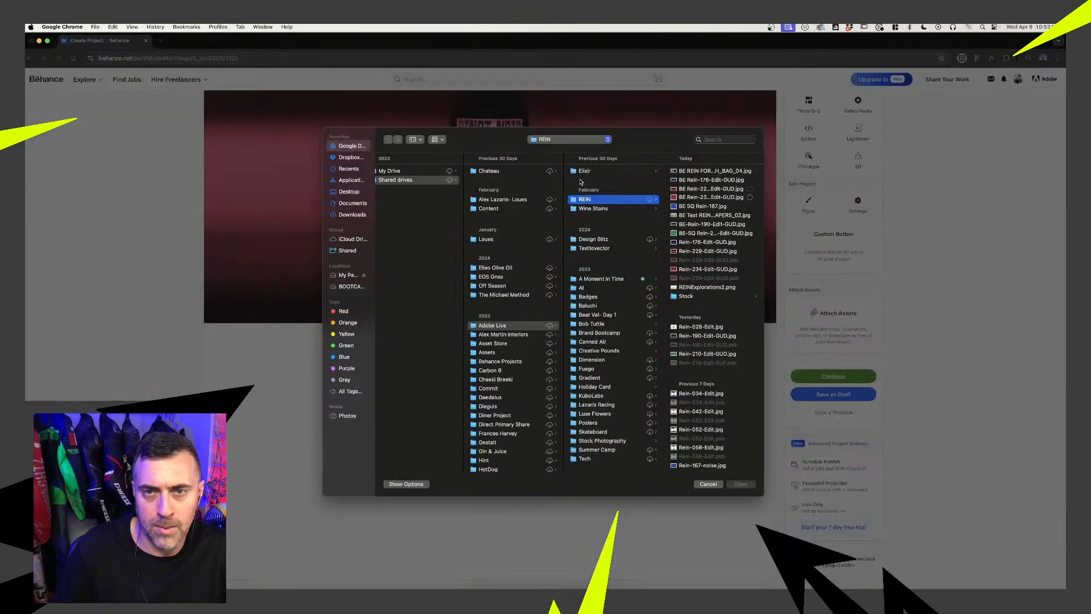
click(689, 197)
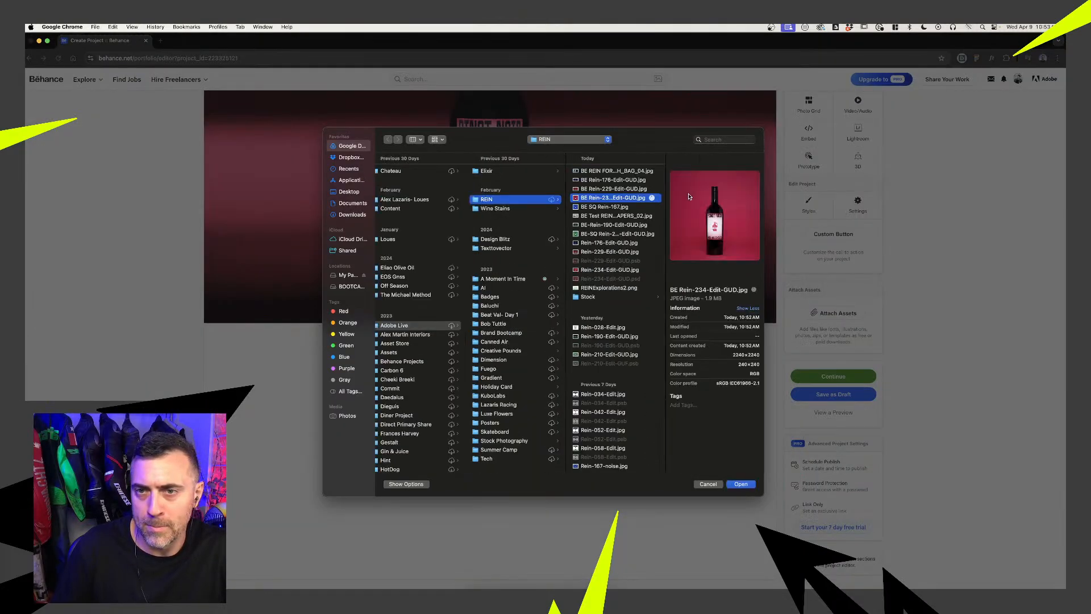
scroll(619, 359, down, 5)
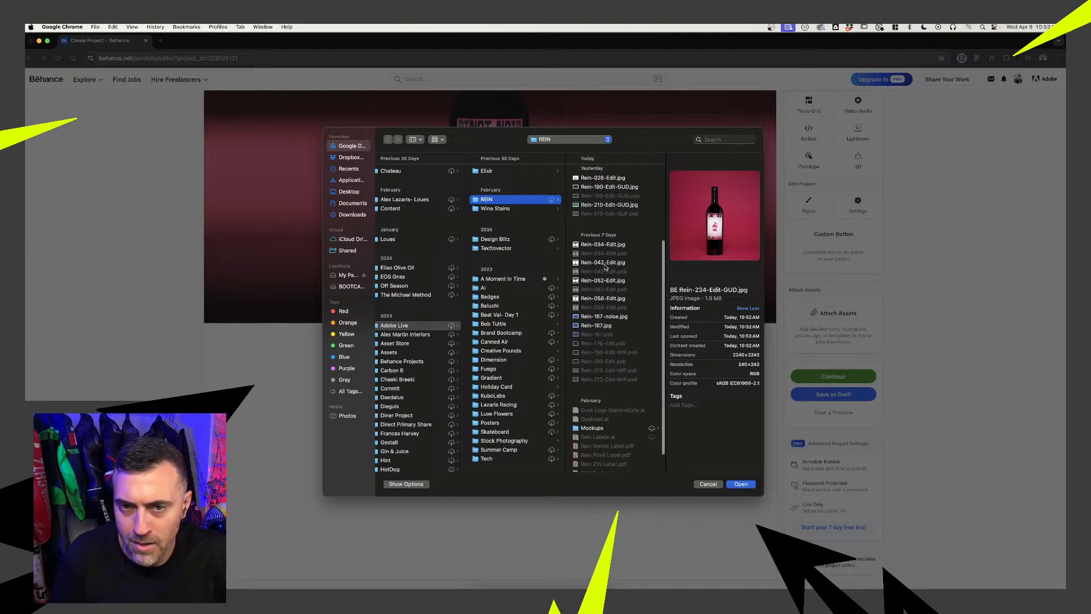
click(606, 264)
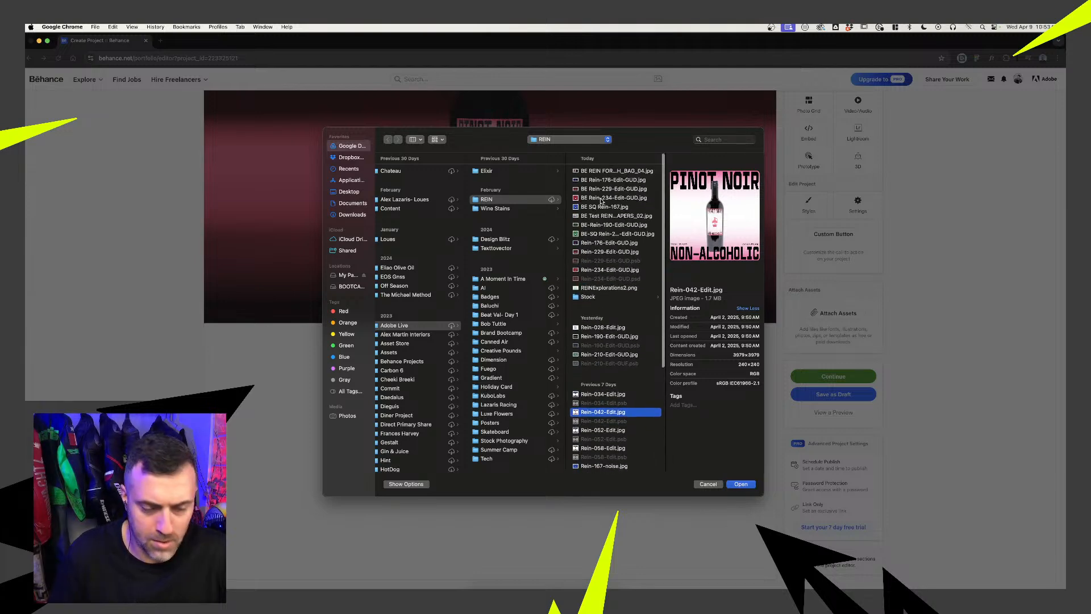
super+click(601, 198)
click(741, 484)
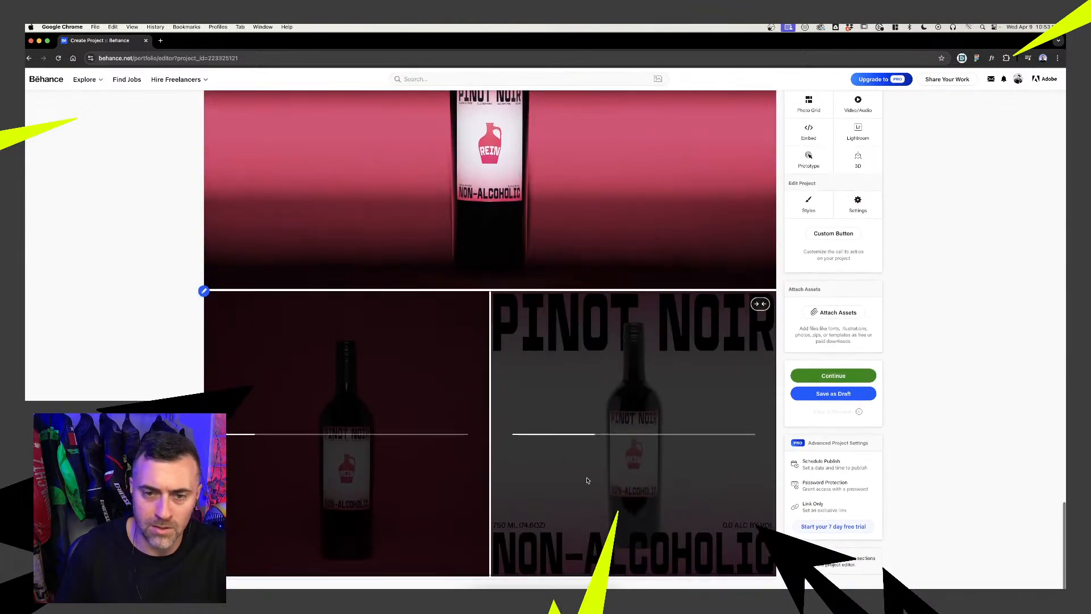
Browse the Mockups folder in Finder, previewing the bag, phone, newspaper, poster and box mockup files
click(478, 597)
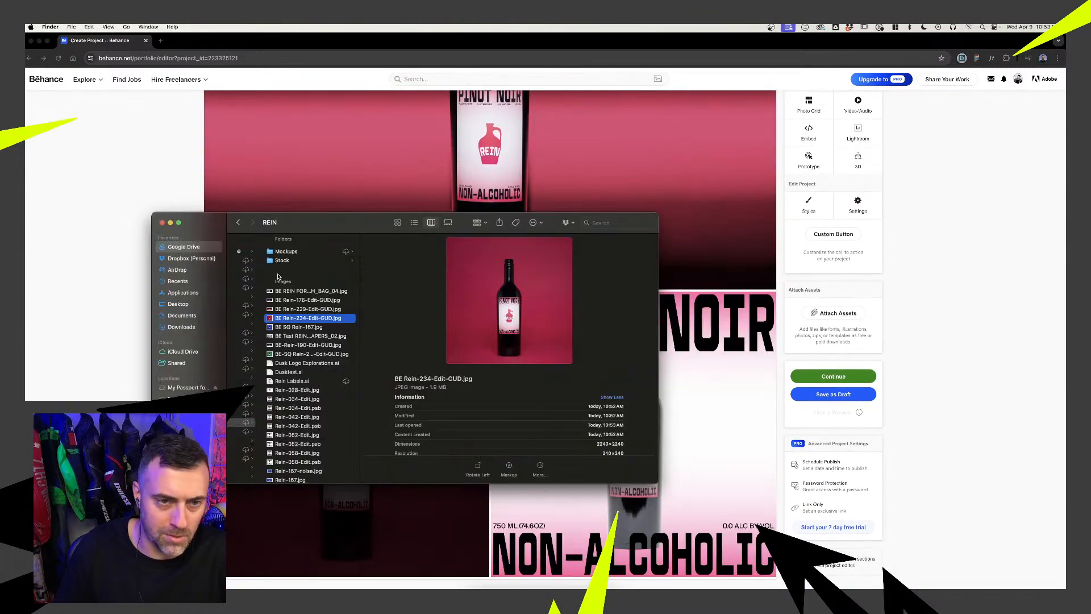
click(286, 251)
click(398, 363)
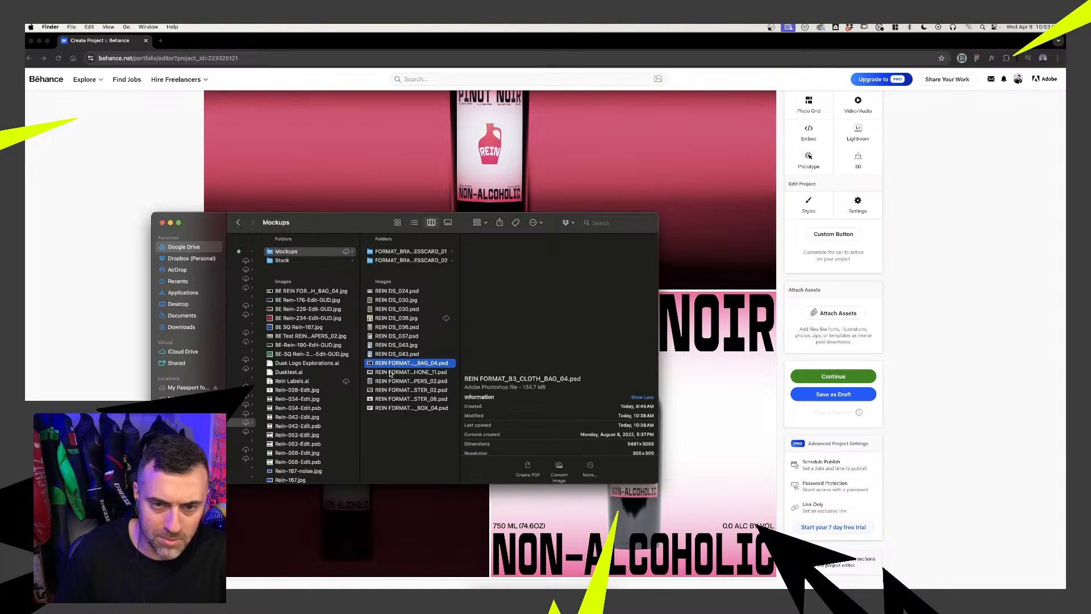
click(391, 372)
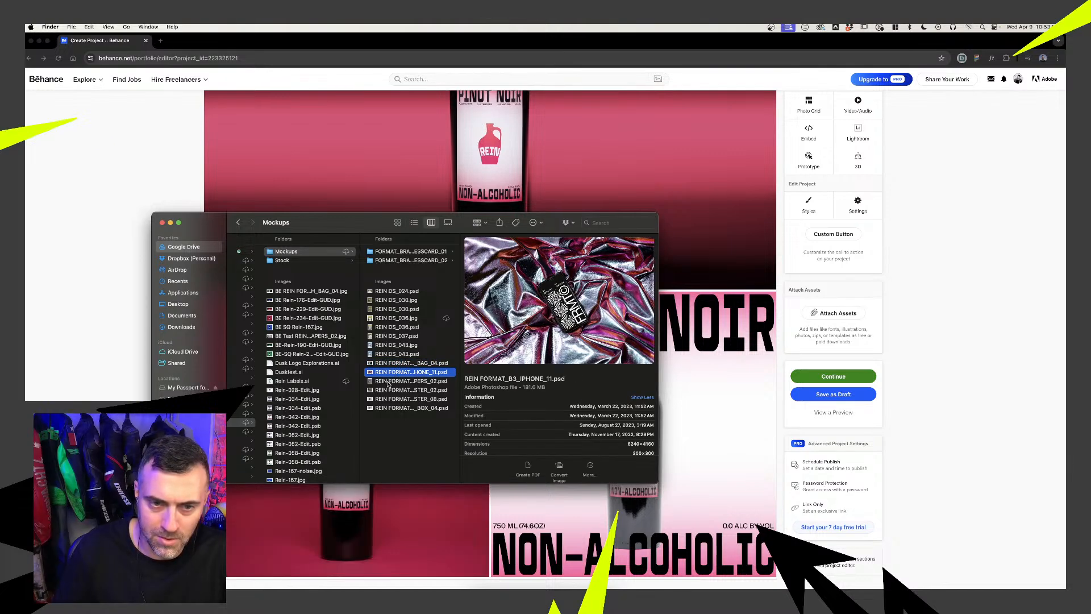
click(389, 383)
click(393, 310)
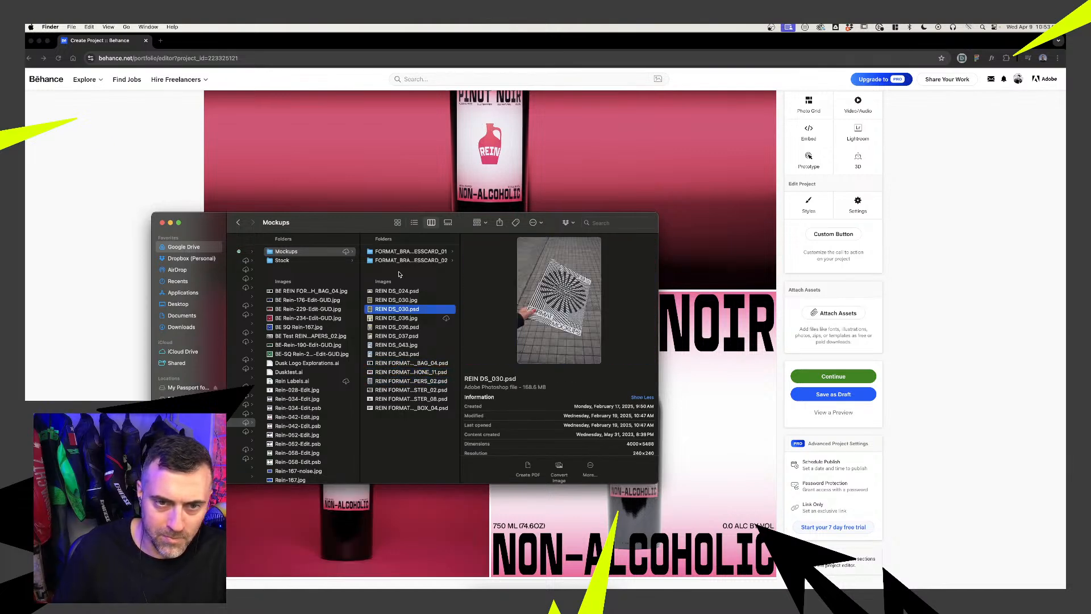
key(Up)
key(Up)
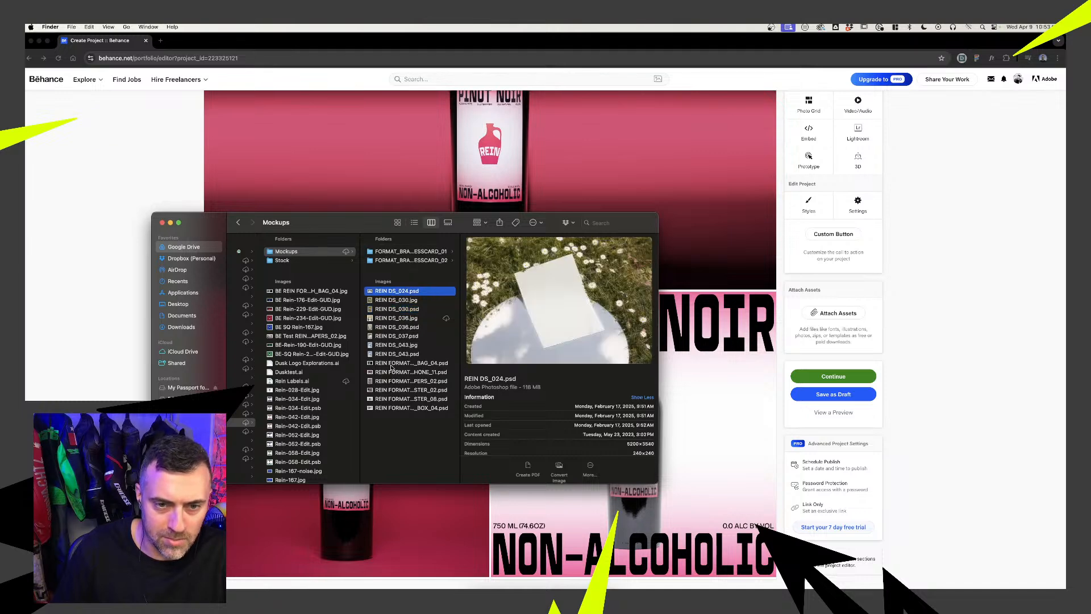
click(393, 364)
click(387, 373)
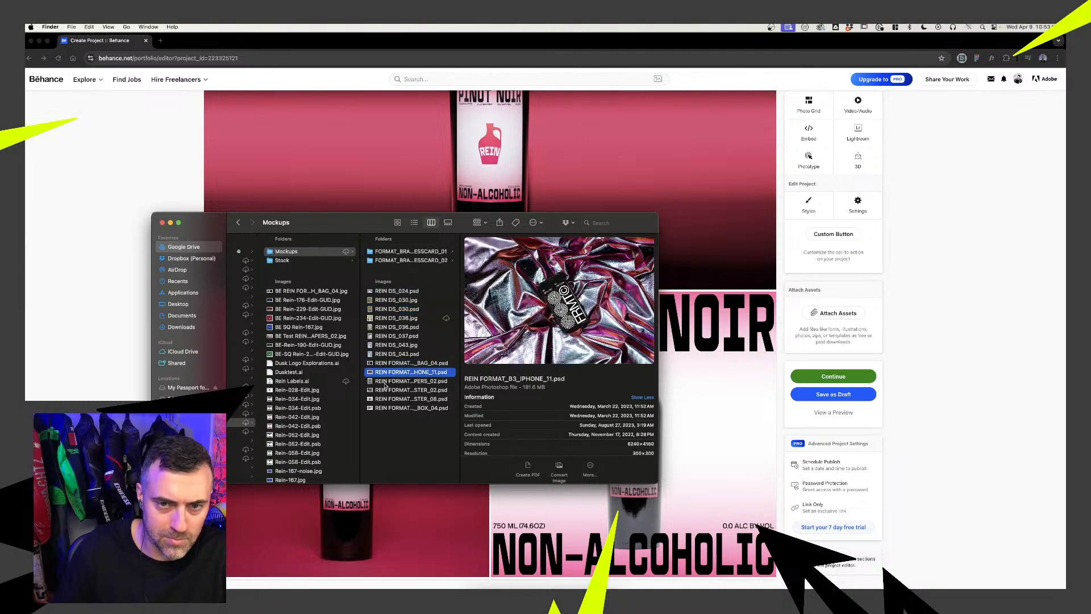
click(385, 383)
click(385, 392)
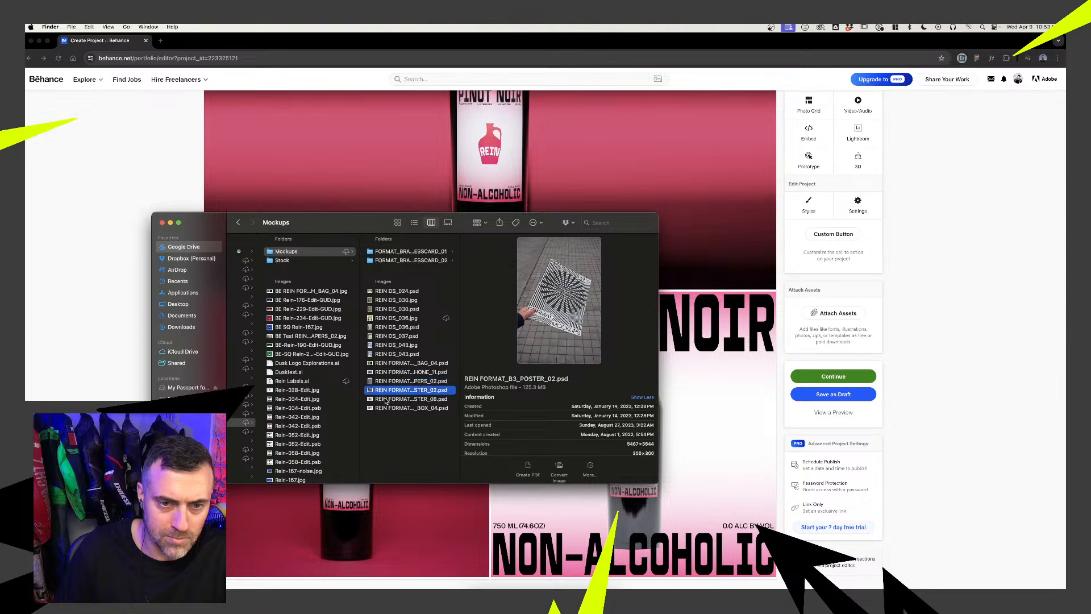
click(386, 400)
click(386, 409)
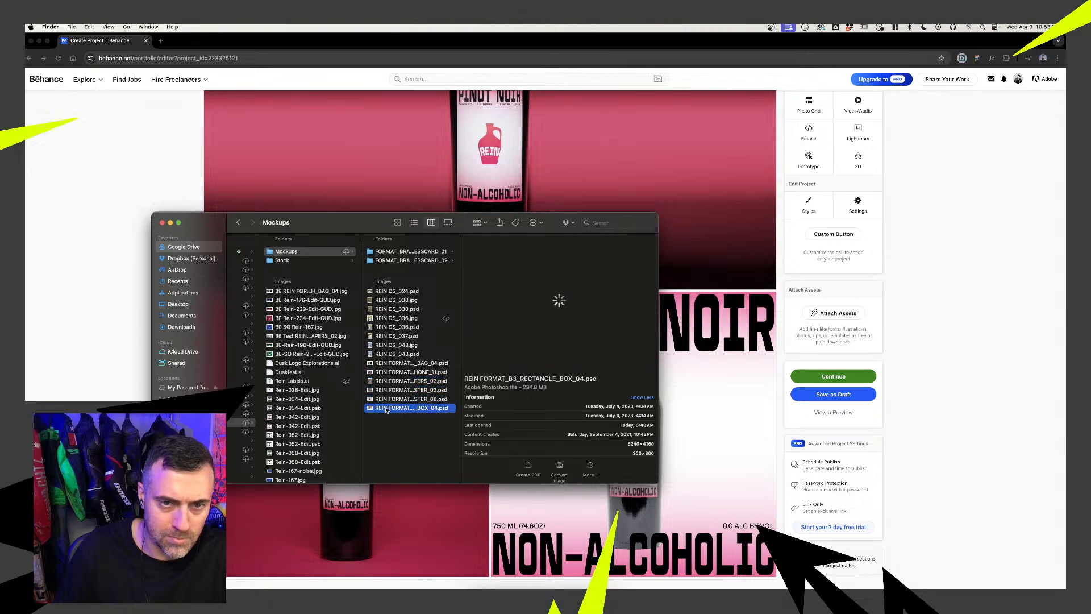
Check the two business card mockup folders and open FORMAT_BRASH_BUSINESSCARD_02.psd in Photoshop
click(413, 253)
click(490, 250)
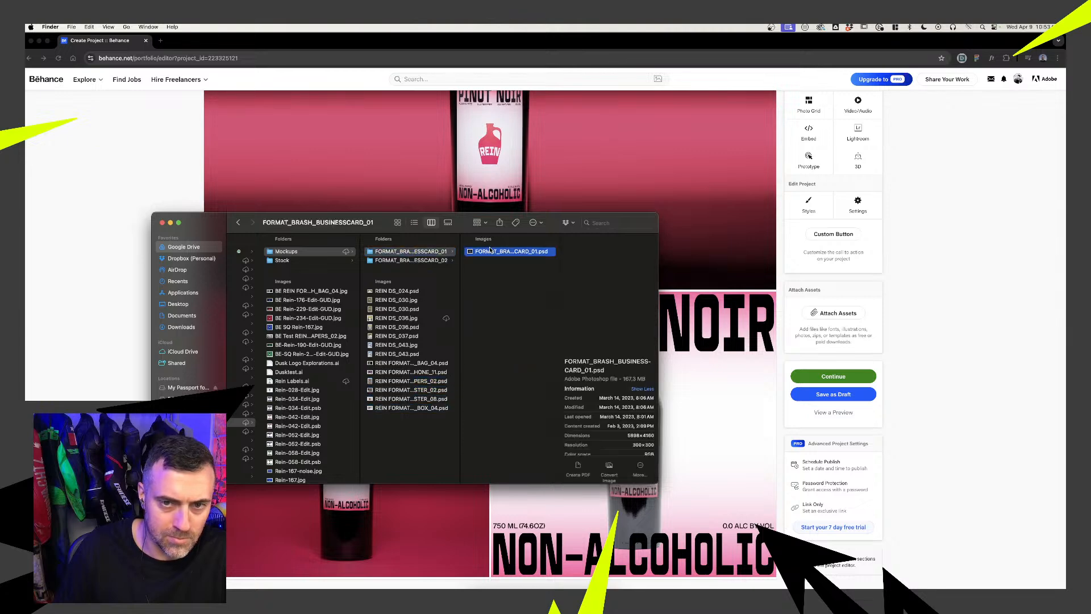
click(427, 262)
click(516, 252)
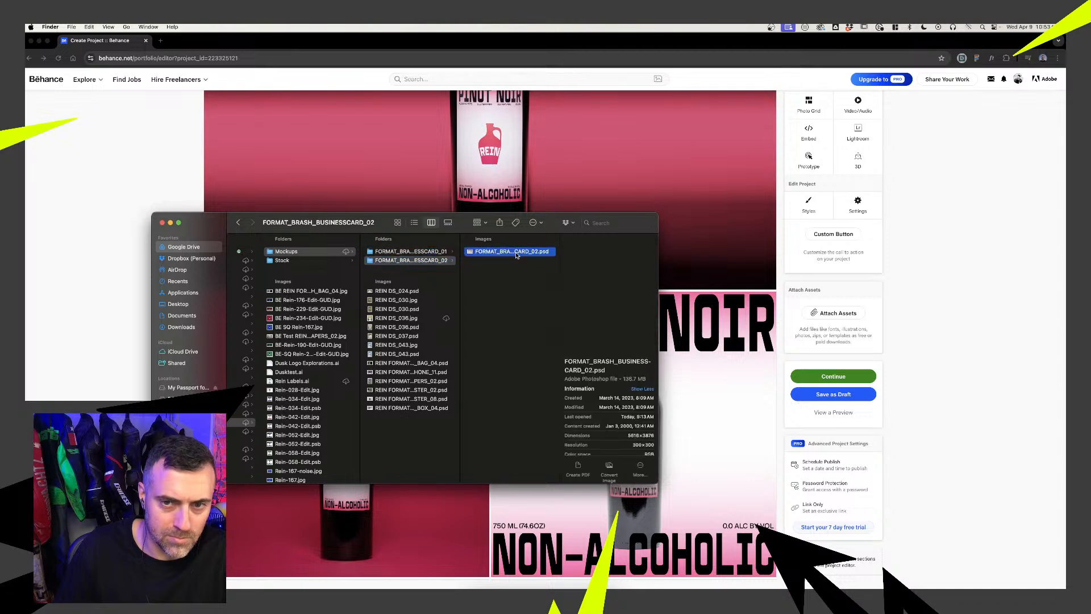
double_click(516, 252)
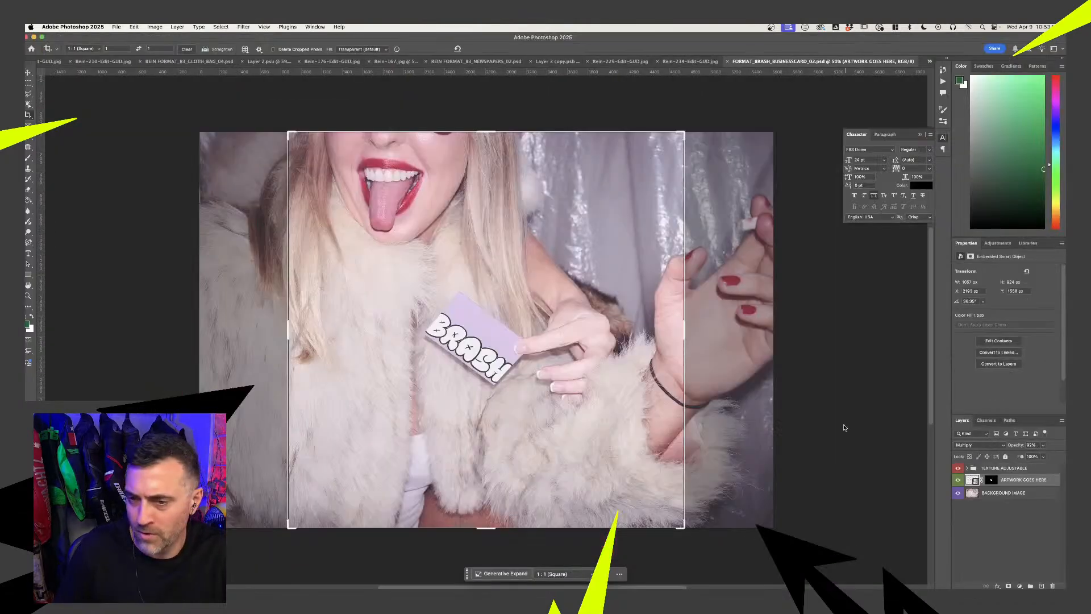
Check the card artwork by toggling its visibility and open the ARTWORK GOES HERE smart object for editing
click(959, 480)
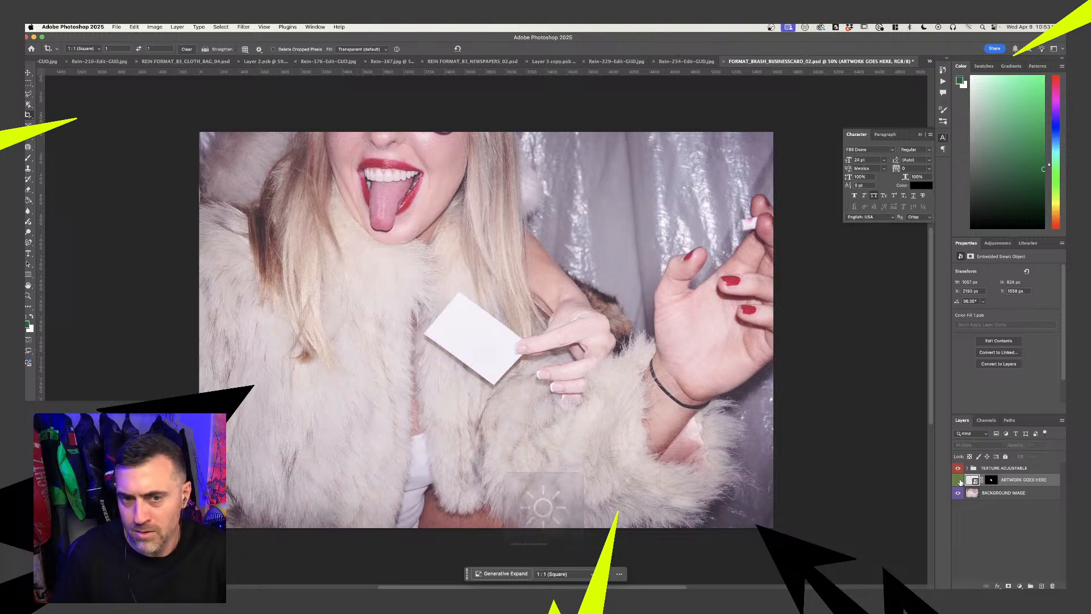
click(959, 480)
double_click(972, 479)
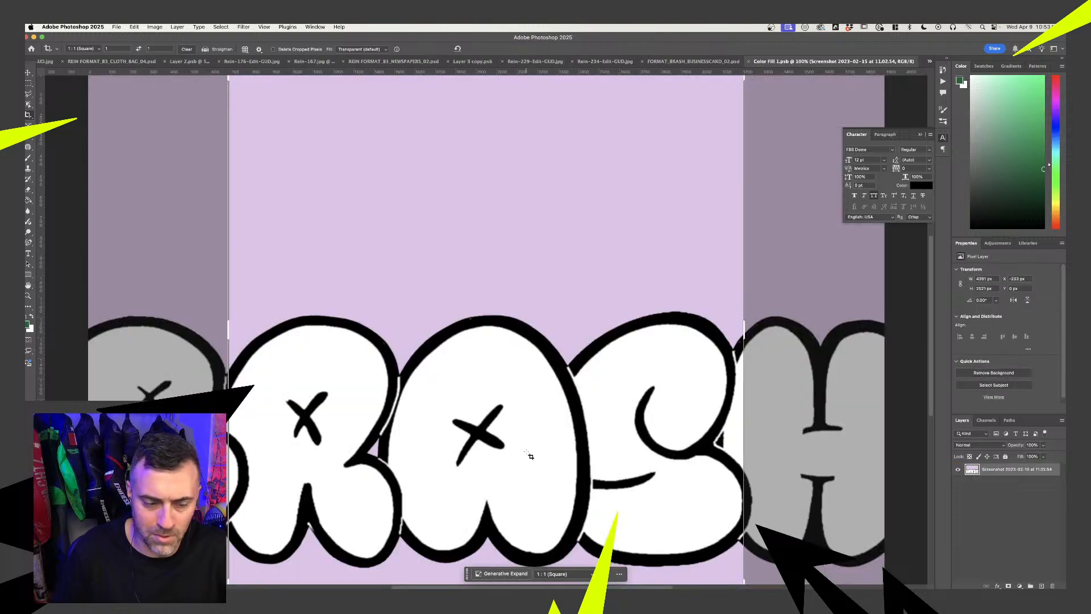
key(Escape)
Switch to Illustrator, copy the black REIN Alcohol Free Wine logo from the black-and-white banner, and return to Photoshop
key(super+Tab)
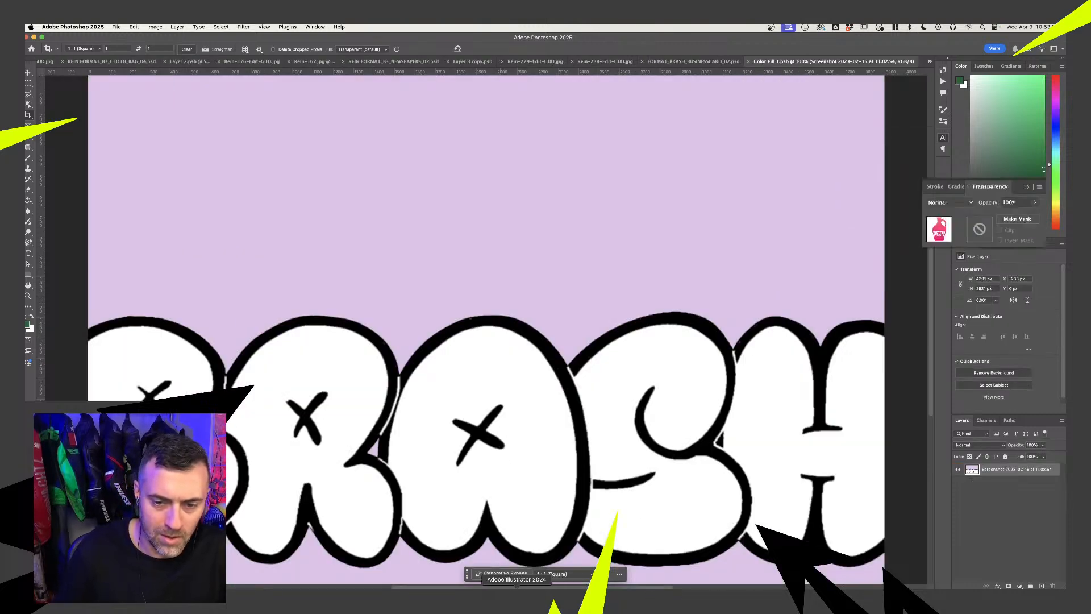
click(285, 484)
click(259, 459)
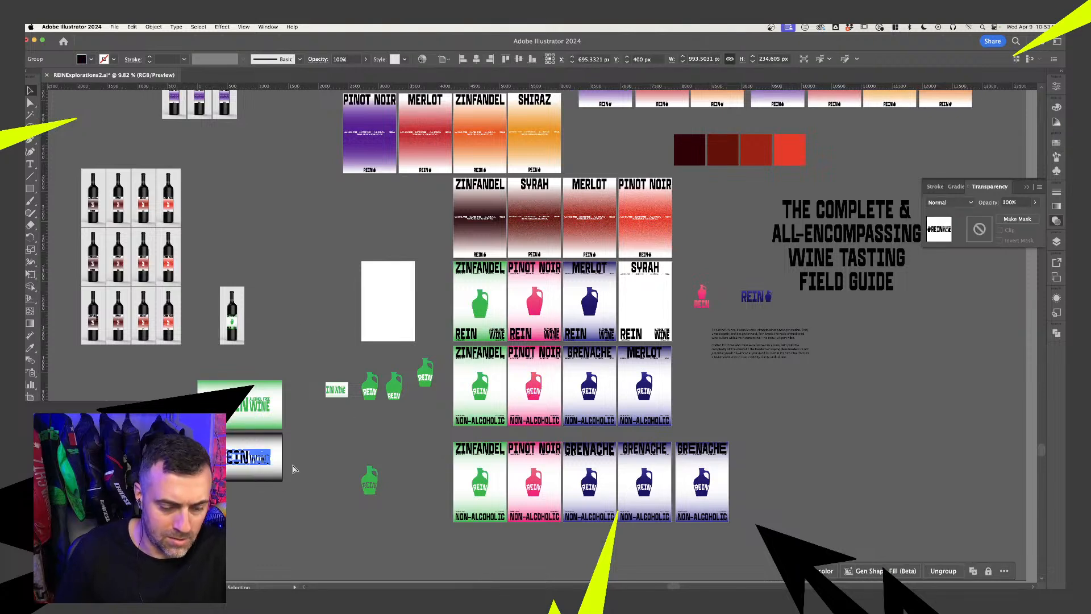
key(super+c)
click(530, 598)
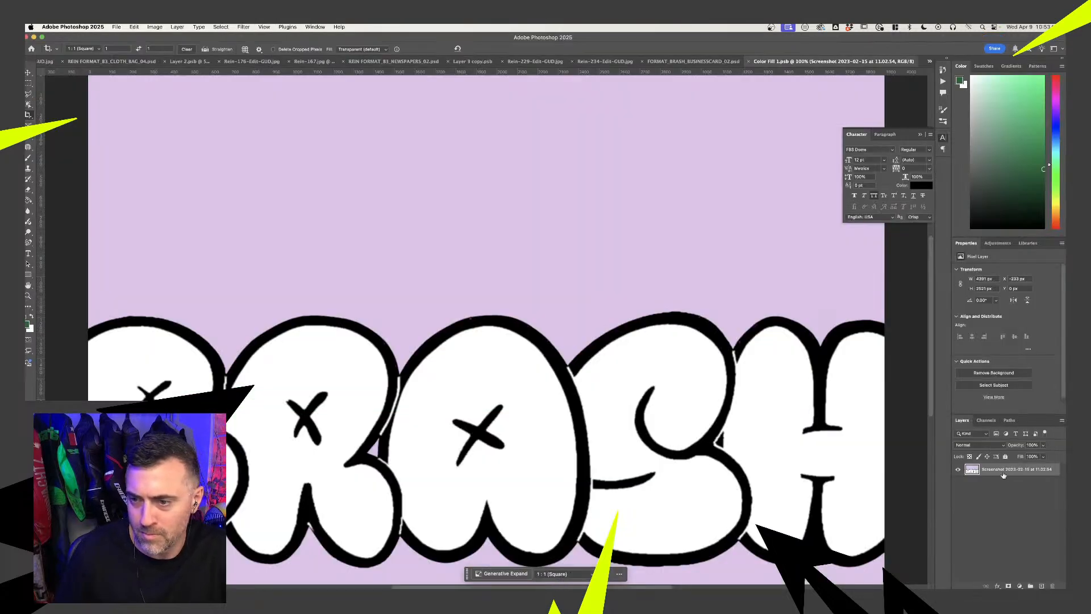
Paste the REIN logo into the card artwork as a smart object and scale it down, keeping it centred with side margins
scroll(613, 369, down, 5)
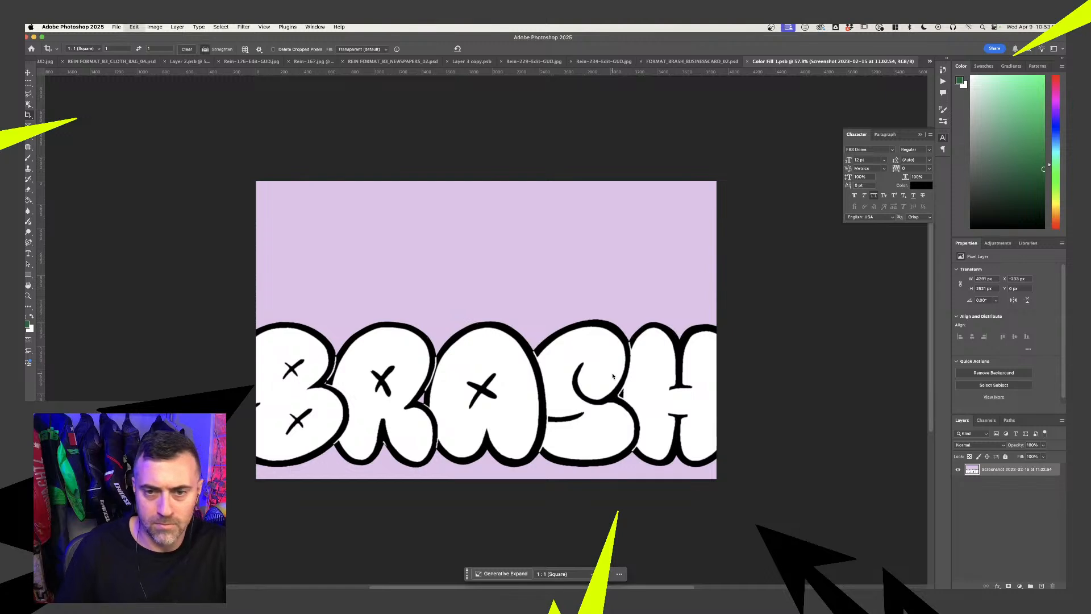
key(super+v)
click(590, 288)
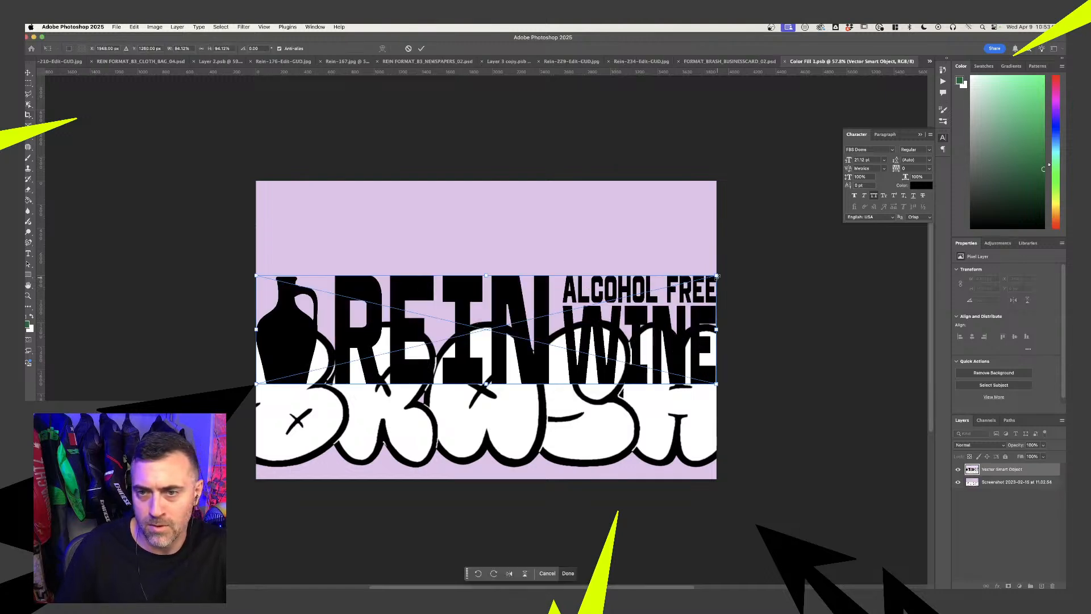
drag(717, 277, 663, 274)
key(Return)
key(c)
Add a white (ffffff) solid colour fill layer between the REIN logo and the BRASH screenshot, and save the artwork
click(1018, 482)
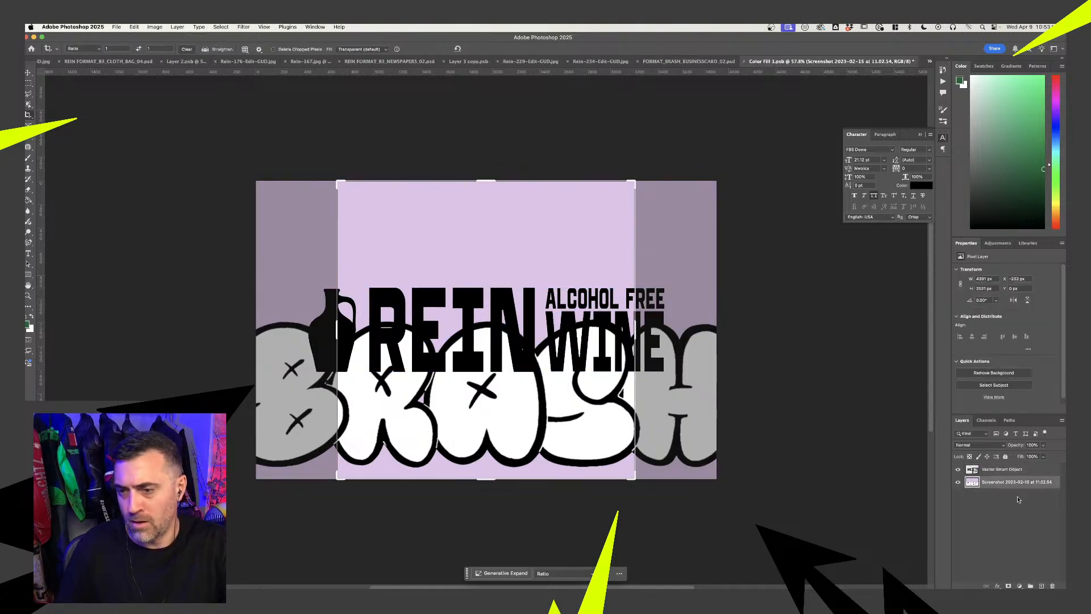
click(1020, 586)
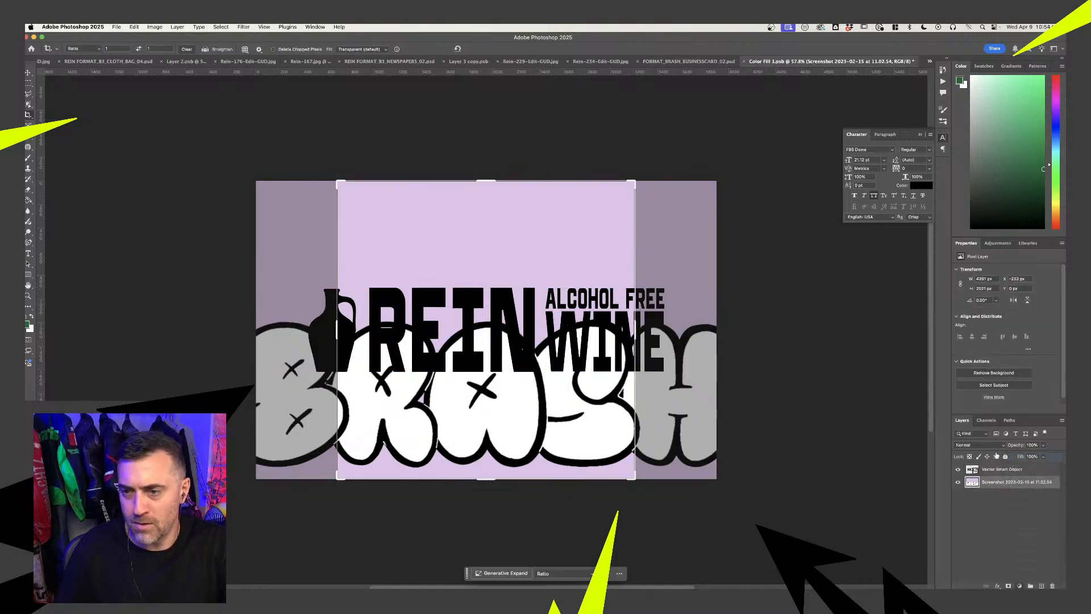
click(1025, 458)
text(ffffff)
key(Return)
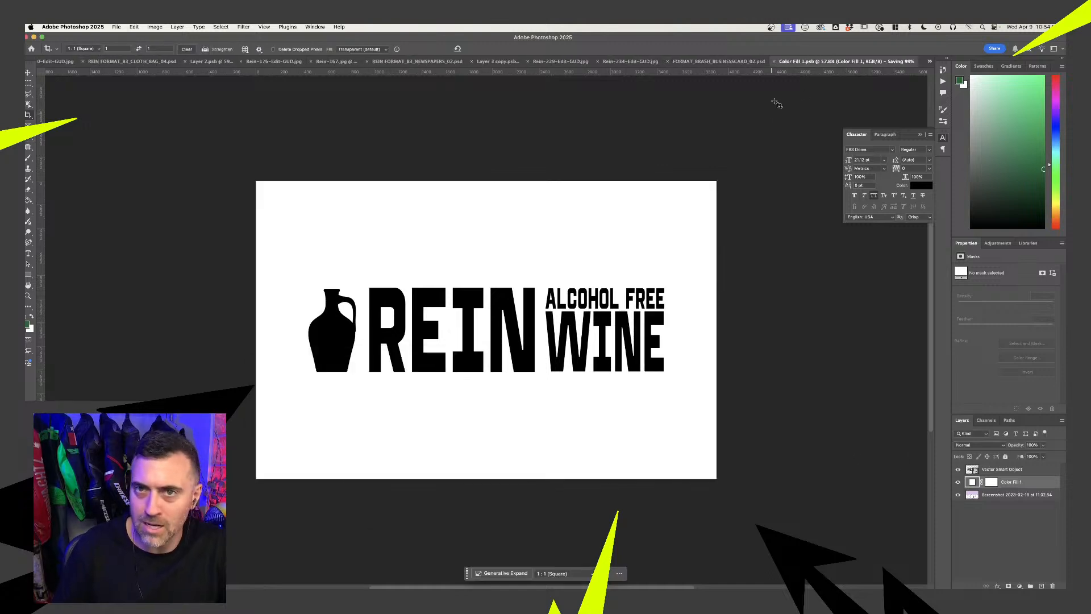
Return to FORMAT_BRASH_BUSINESSCARD_02.psd, hide the TEXTURE ADJUSTABLE group, and select the BACKGROUND IMAGE layer
click(741, 62)
key(Escape)
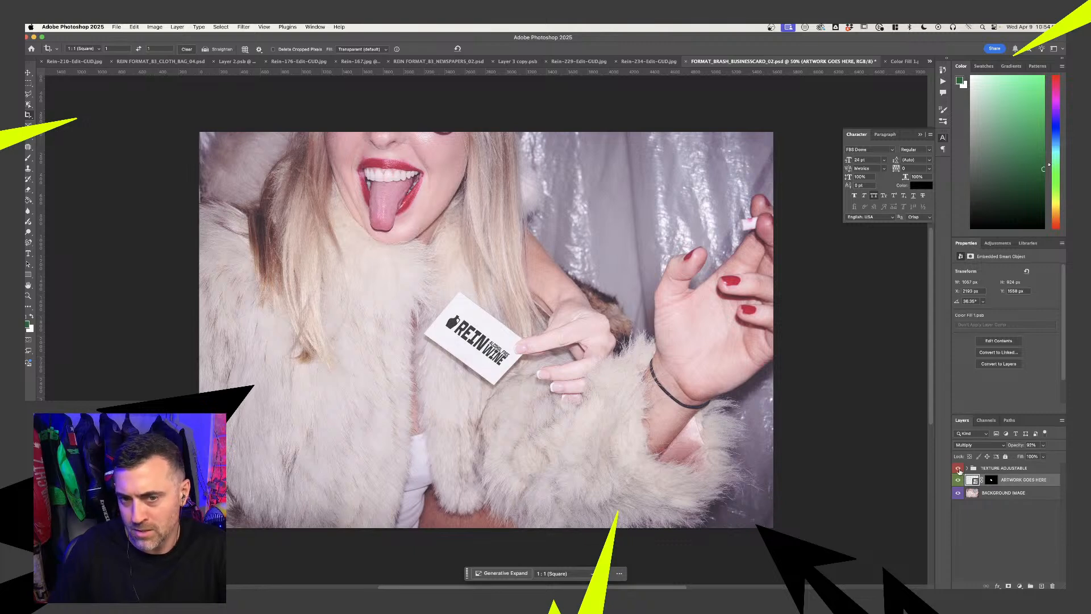
click(959, 467)
click(1044, 499)
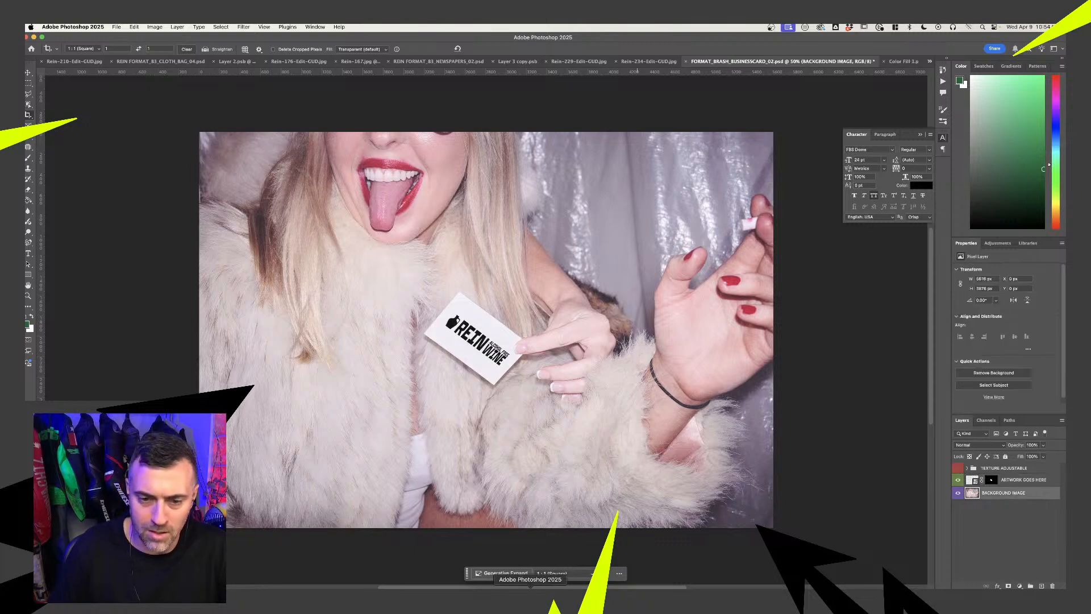
Sample the pink of the Pinot Noir label in Illustrator and copy its hex code ED1E79 as a solid colour
key(super+Tab)
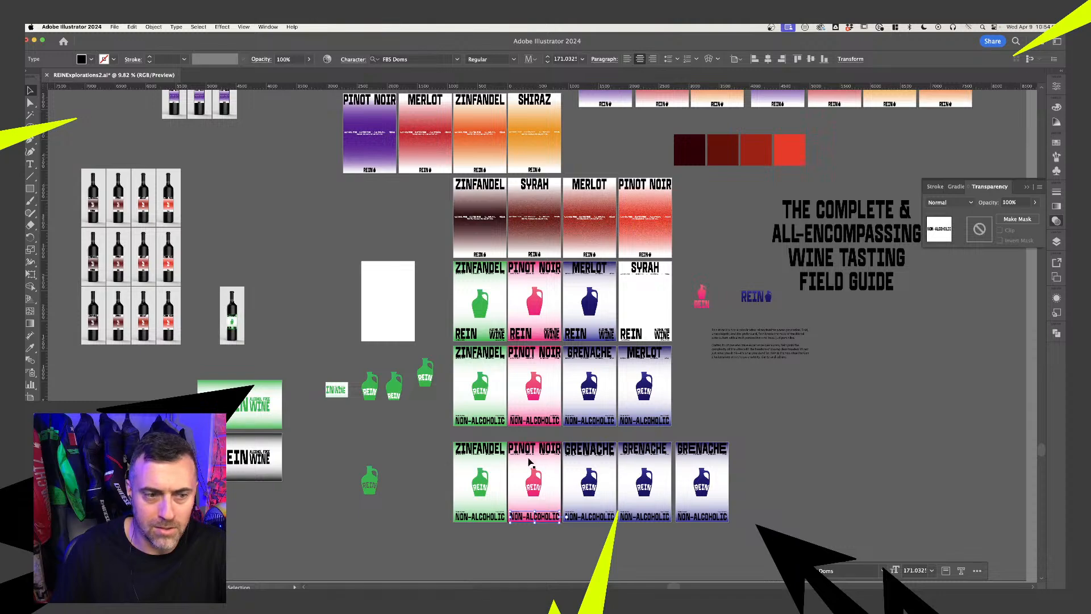
click(759, 420)
scroll(536, 368, up, 10)
scroll(527, 365, down, 4)
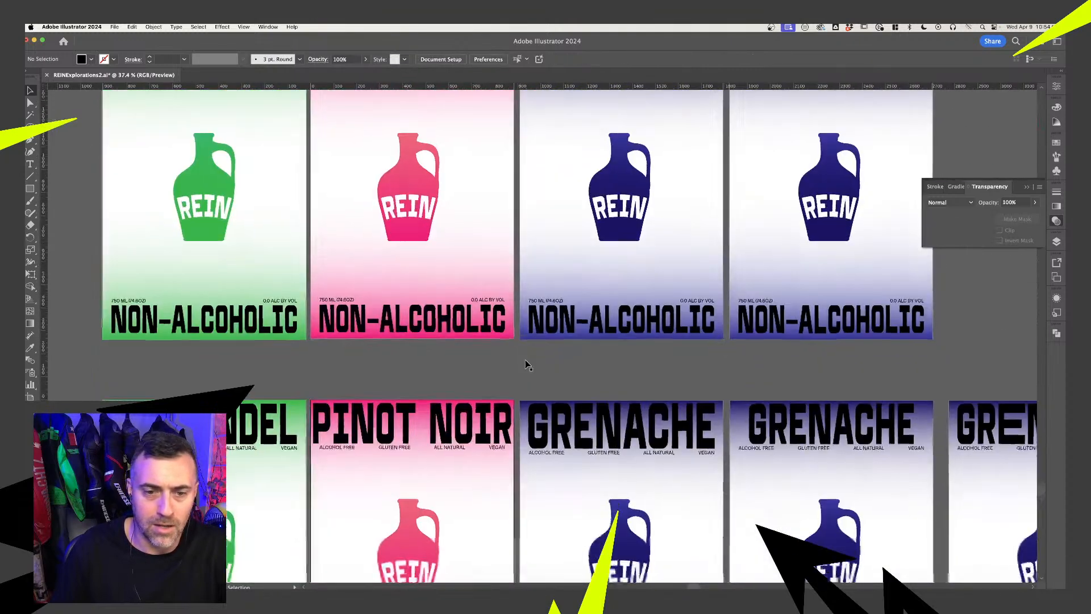
scroll(527, 365, down, 1)
key(i)
click(420, 386)
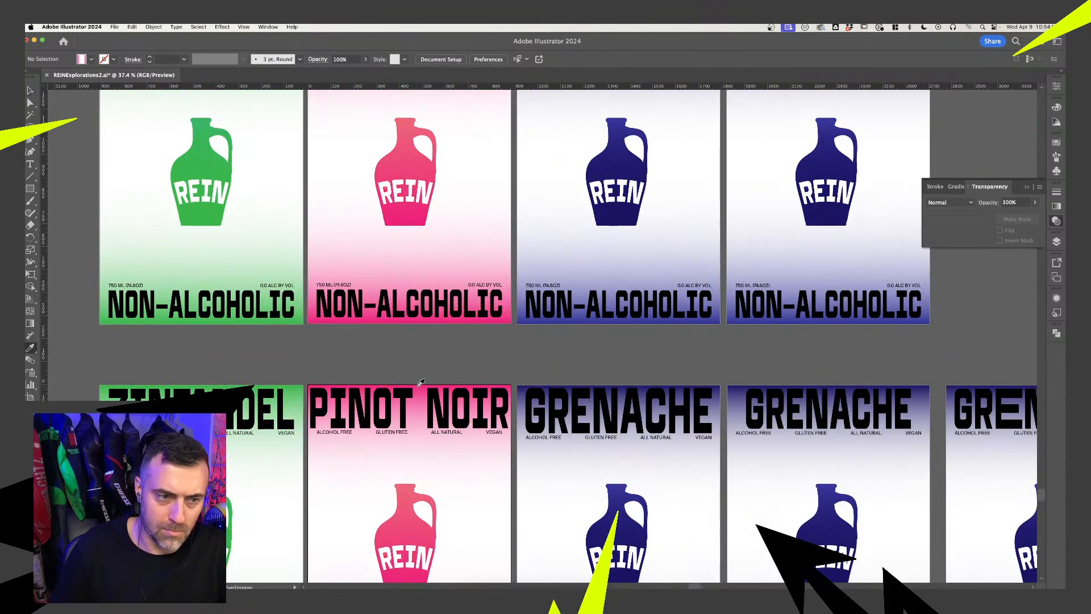
key(comma)
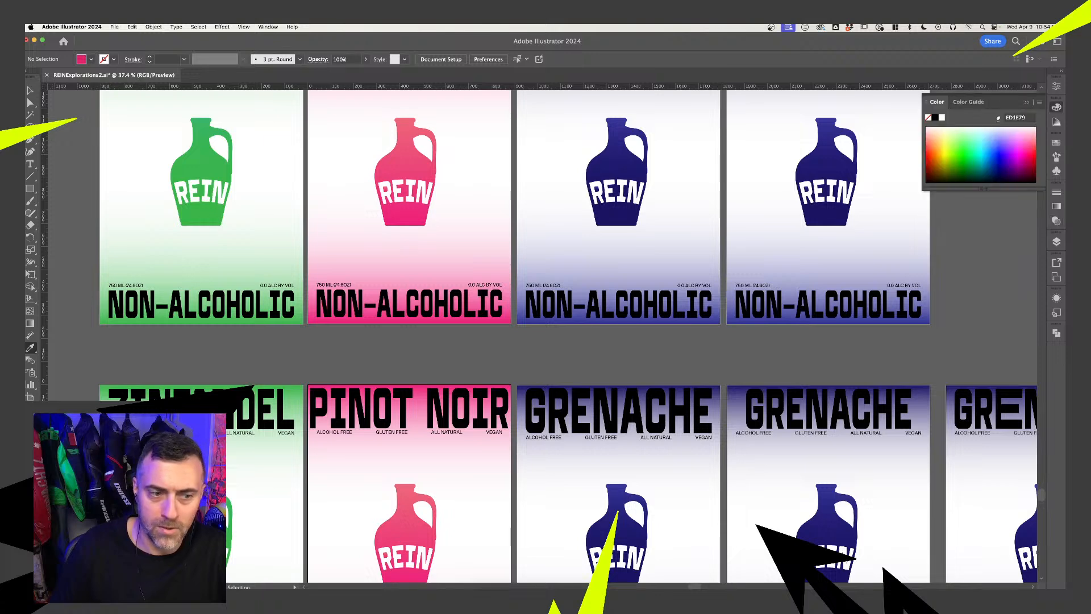
double_click(29, 451)
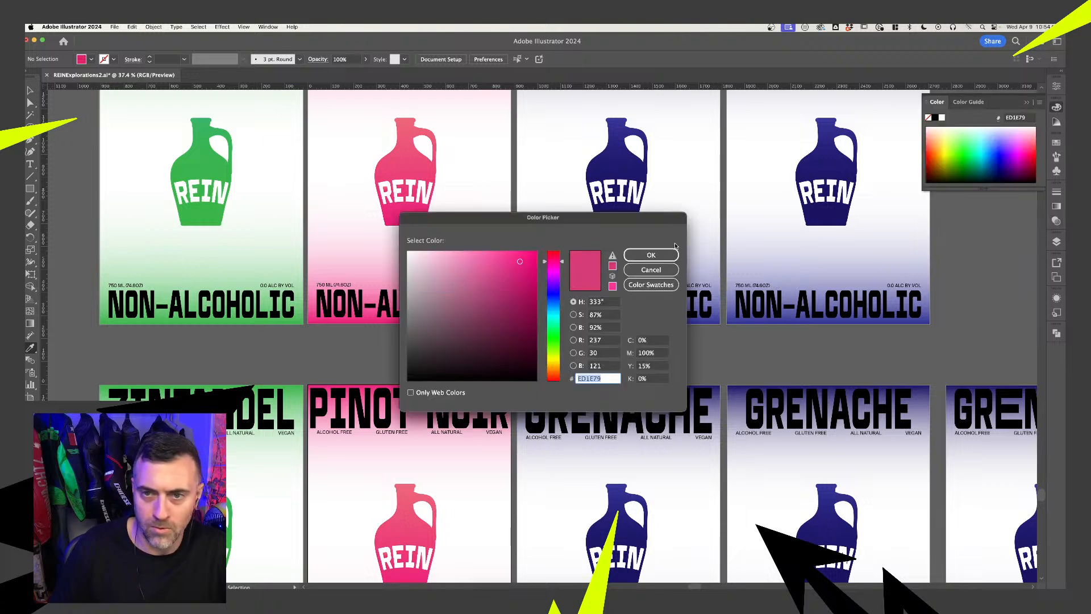
click(670, 255)
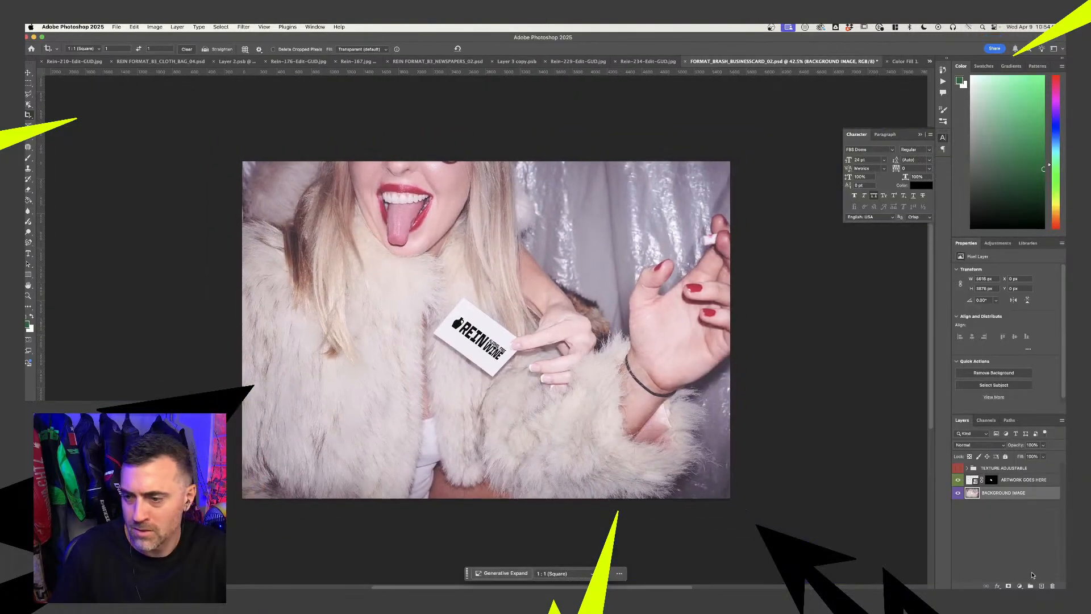
Set the foreground colour in the Photoshop business card document to the copied pink, ED1E79
click(1023, 585)
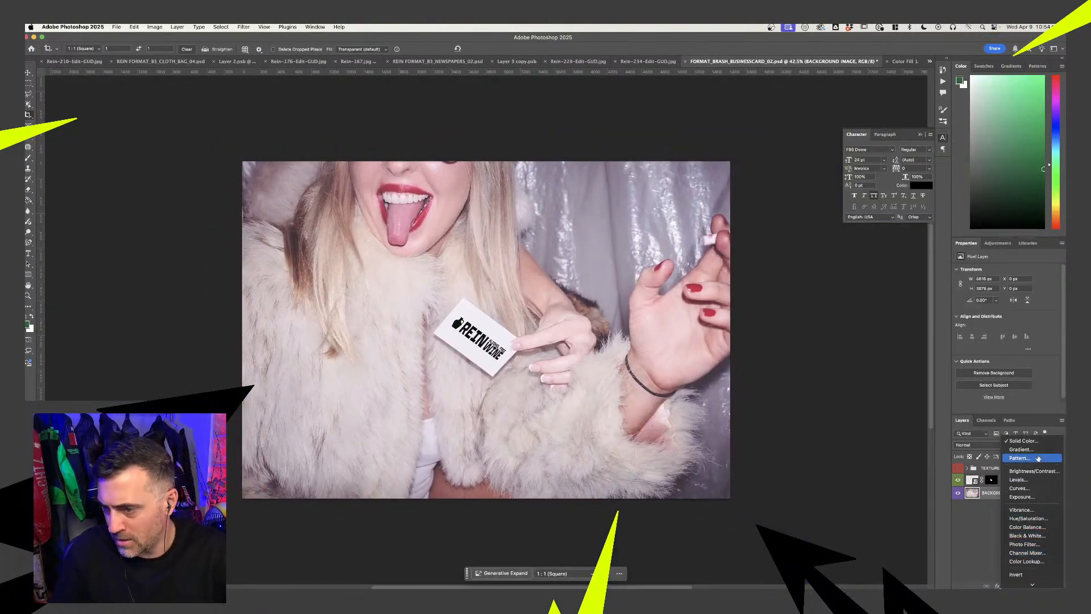
click(1022, 450)
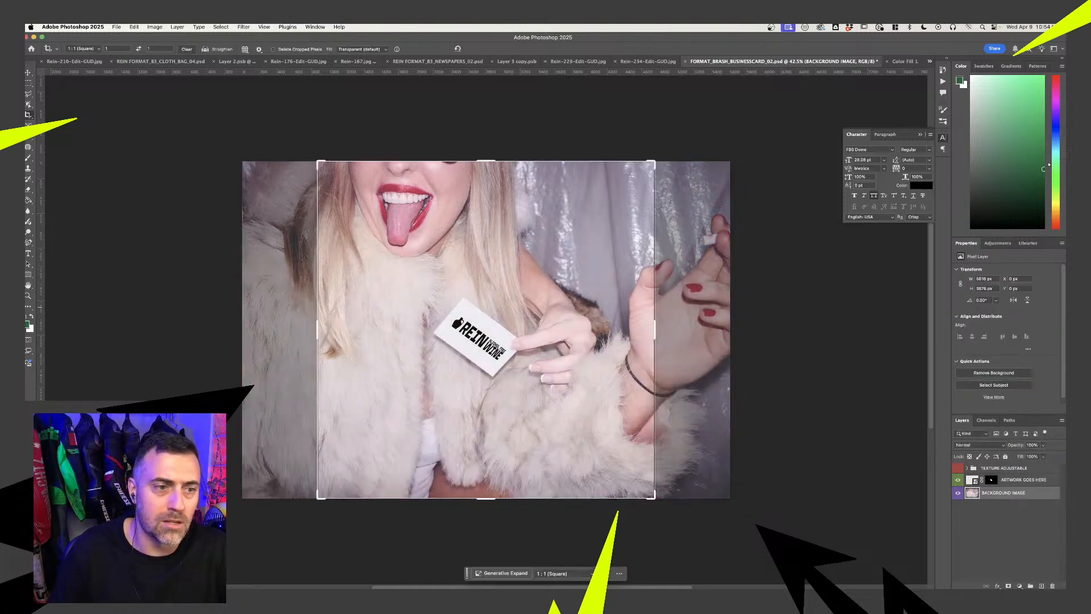
click(28, 324)
key(super+v)
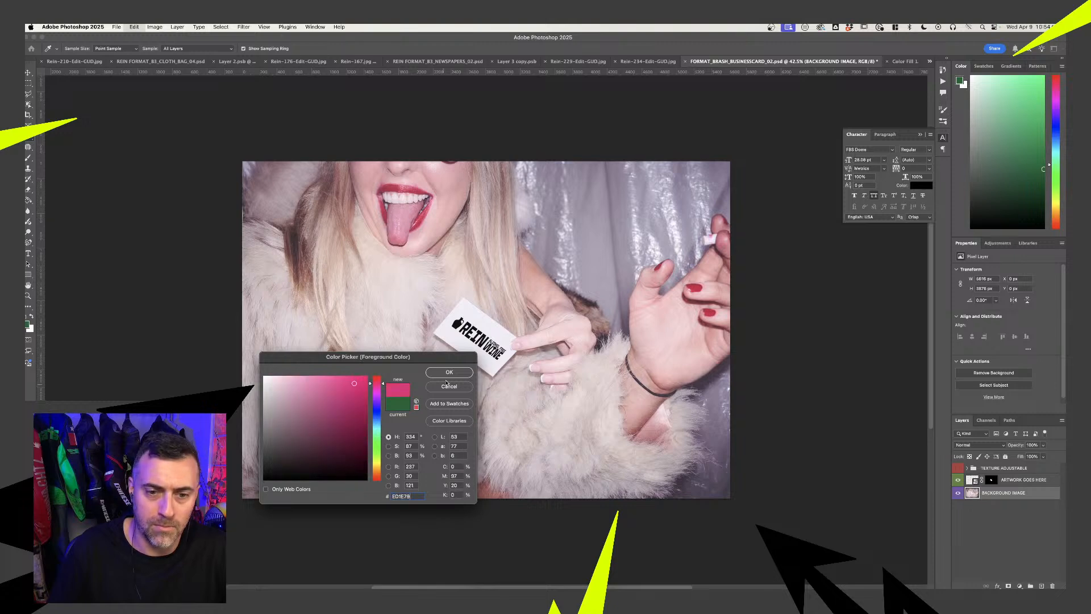
click(448, 374)
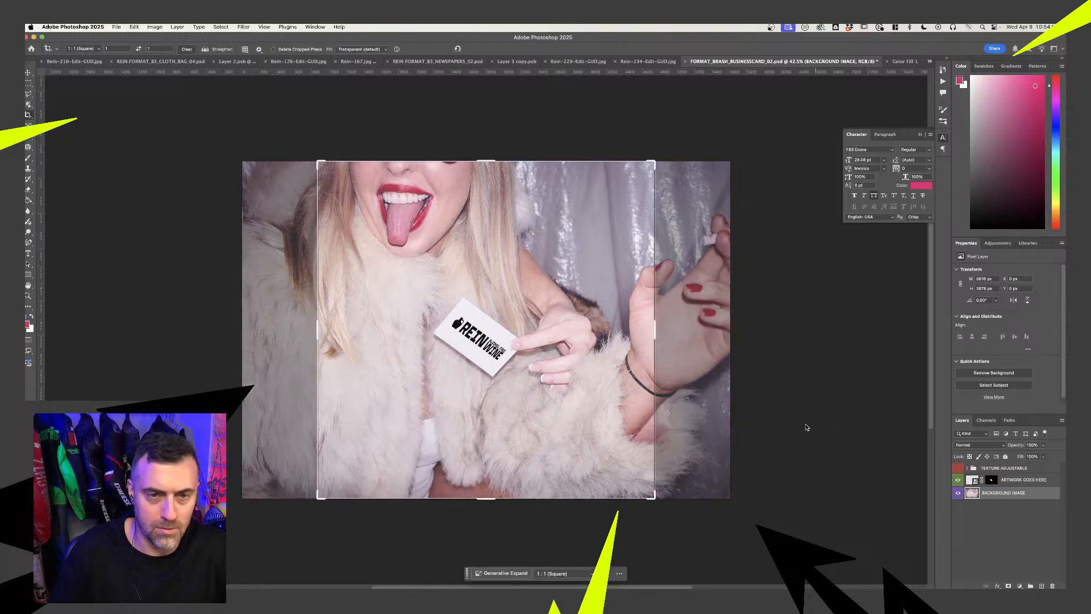
Draw a linear pink-to-transparent gradient rising from the photo's lower edge to about the hand holding the card
key(Escape)
key(g)
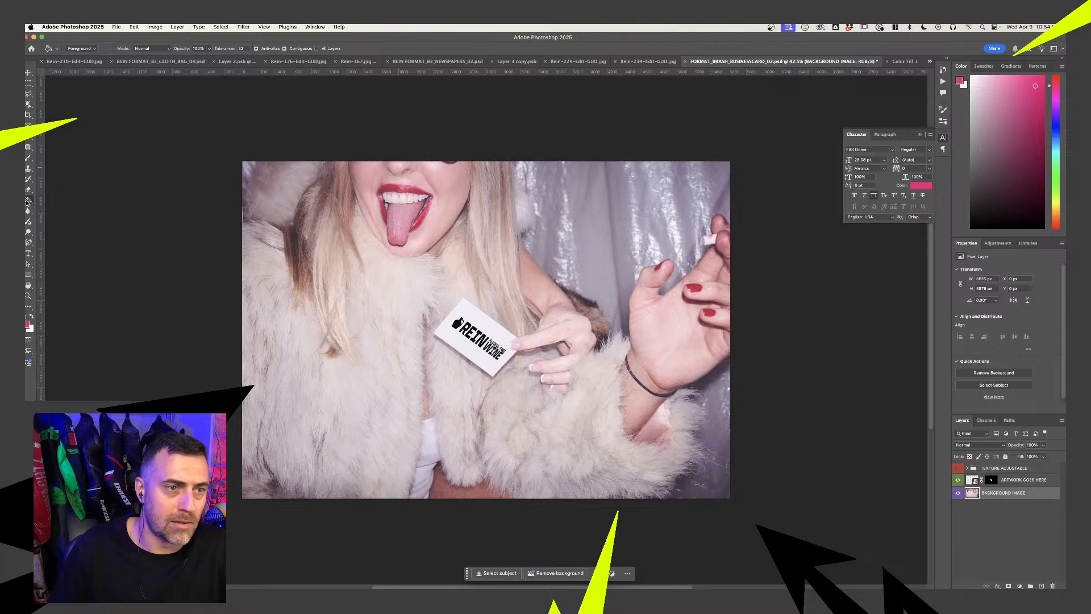
key(shift+g)
click(150, 49)
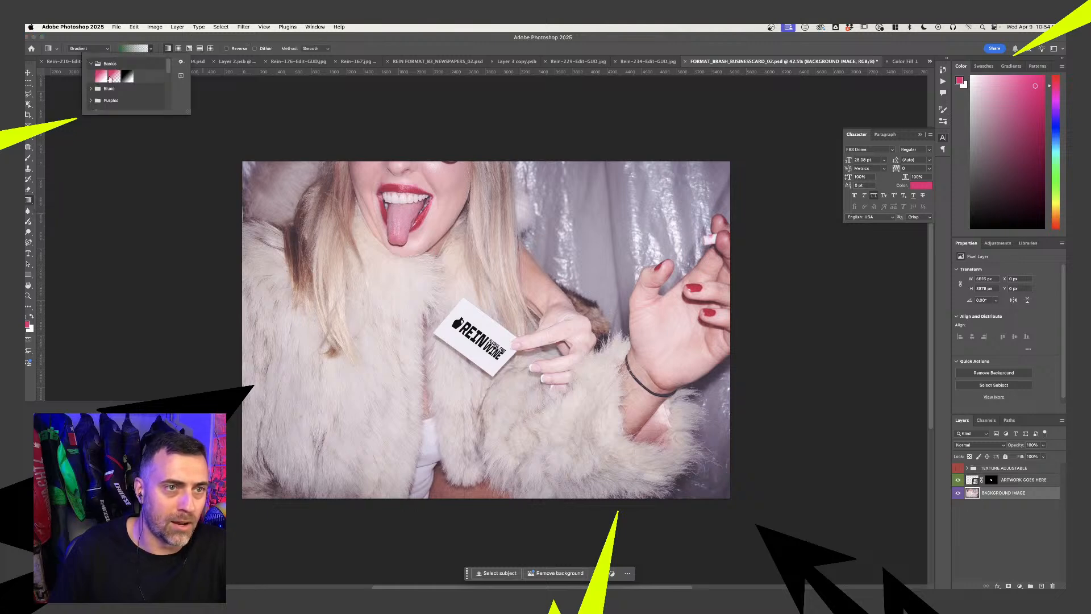
click(289, 40)
drag(547, 455, 550, 361)
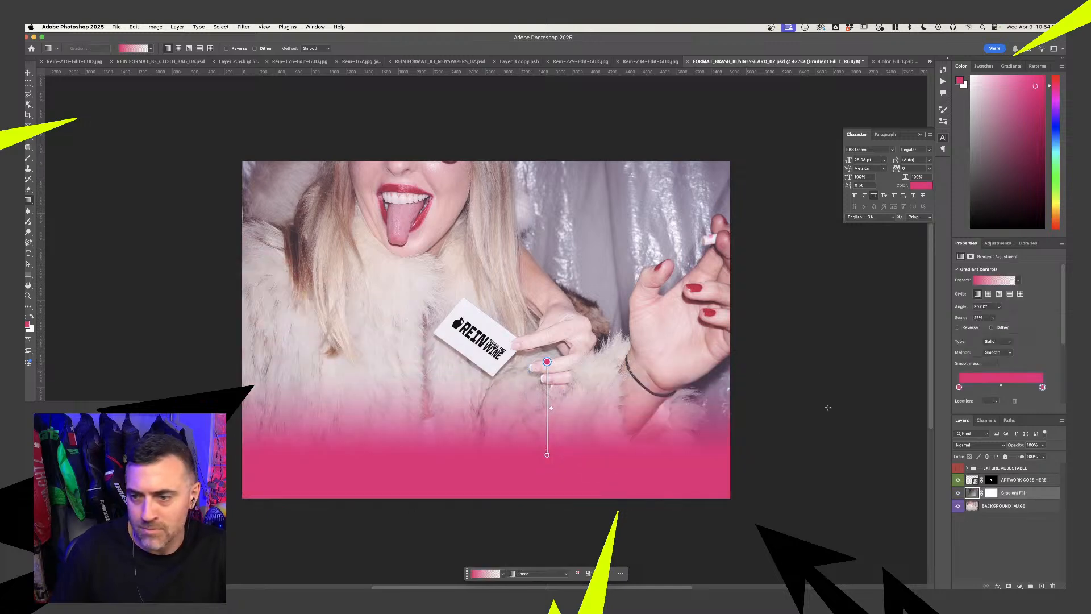
Add a new layer with a pink-to-transparent gradient fading down from the photo's upper edge, keeping its colour stop at ed1e79
click(1041, 585)
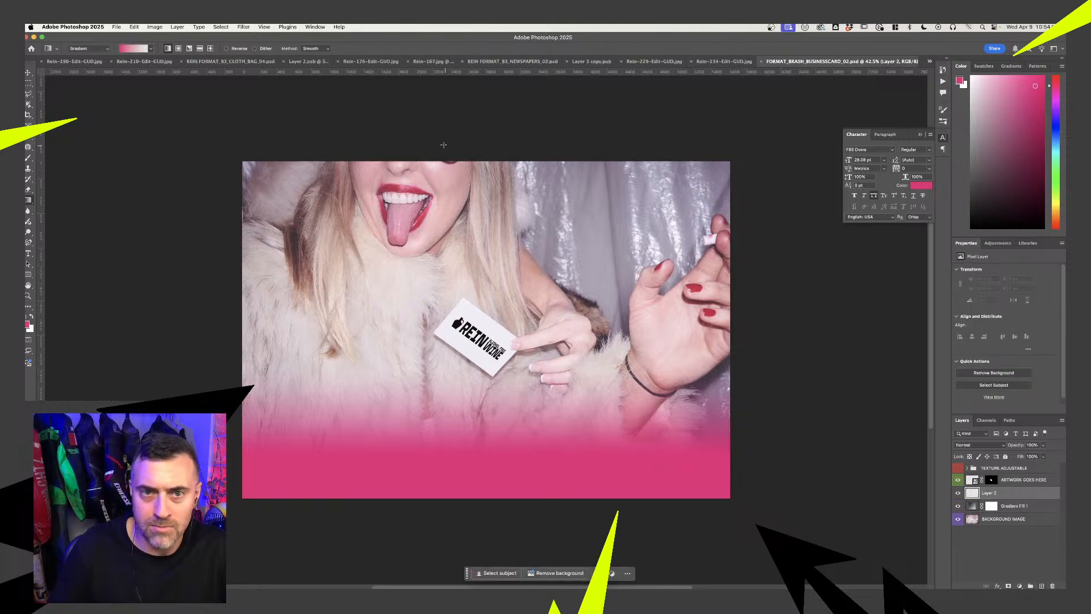
drag(490, 170, 491, 246)
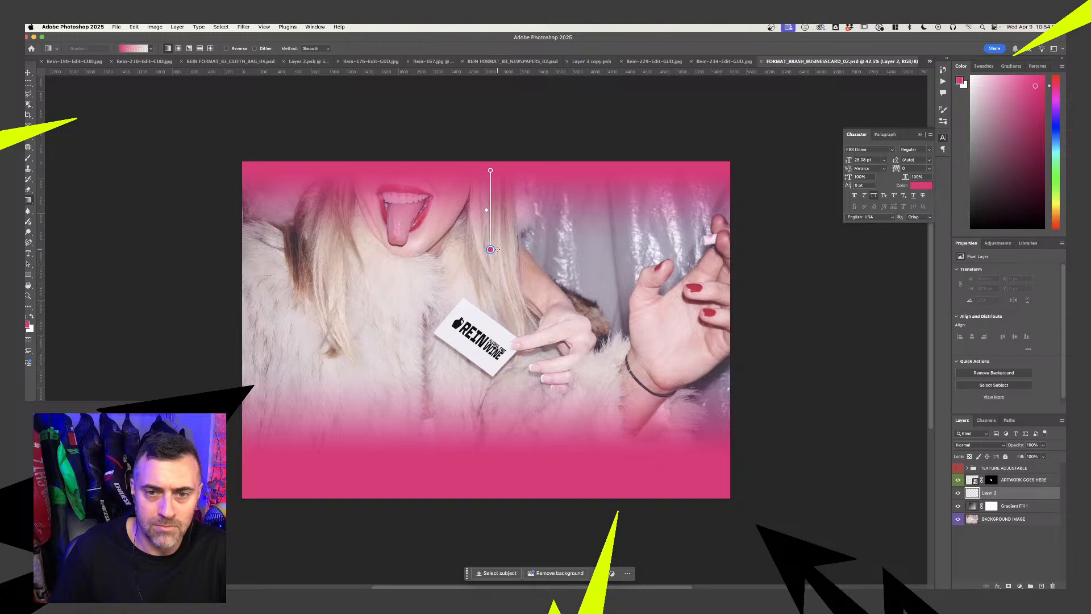
double_click(491, 249)
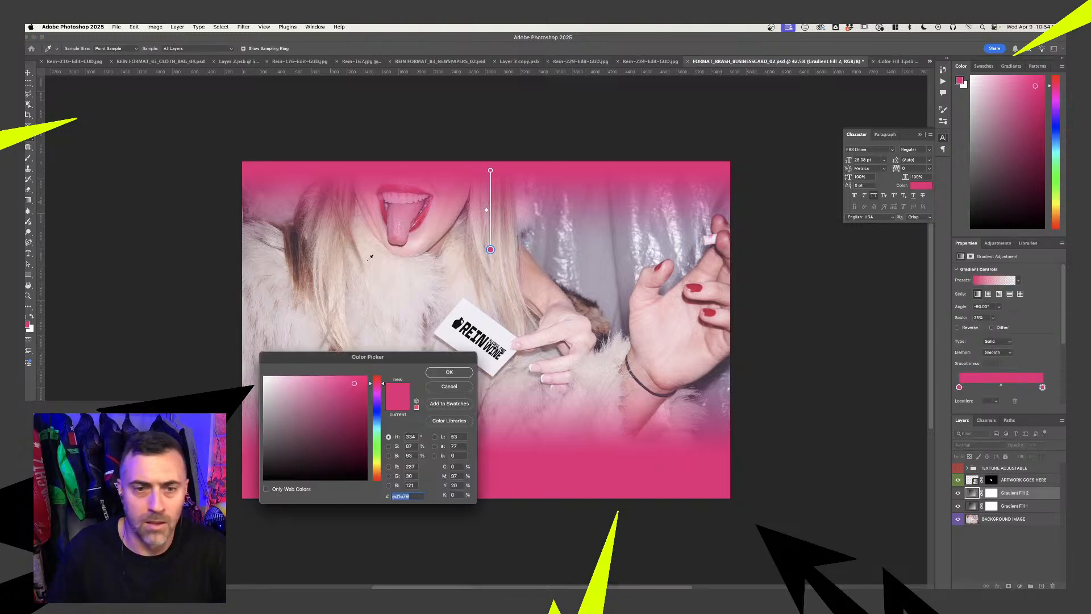
click(449, 386)
Export the business card mockup as a JPG at 50% scale into the REIN folder
click(114, 27)
mouse_move(141, 159)
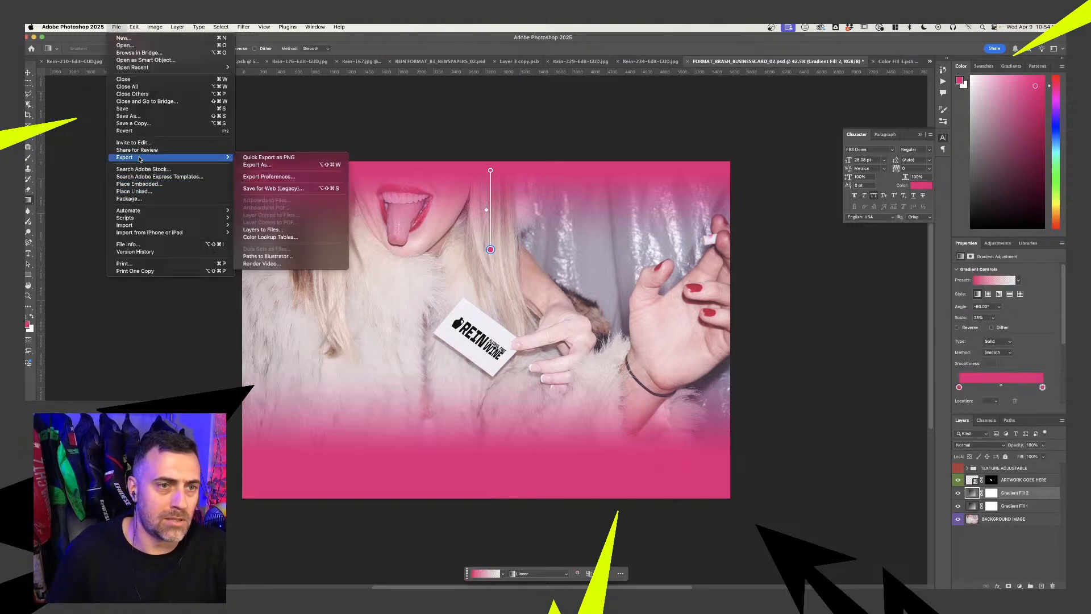
click(269, 166)
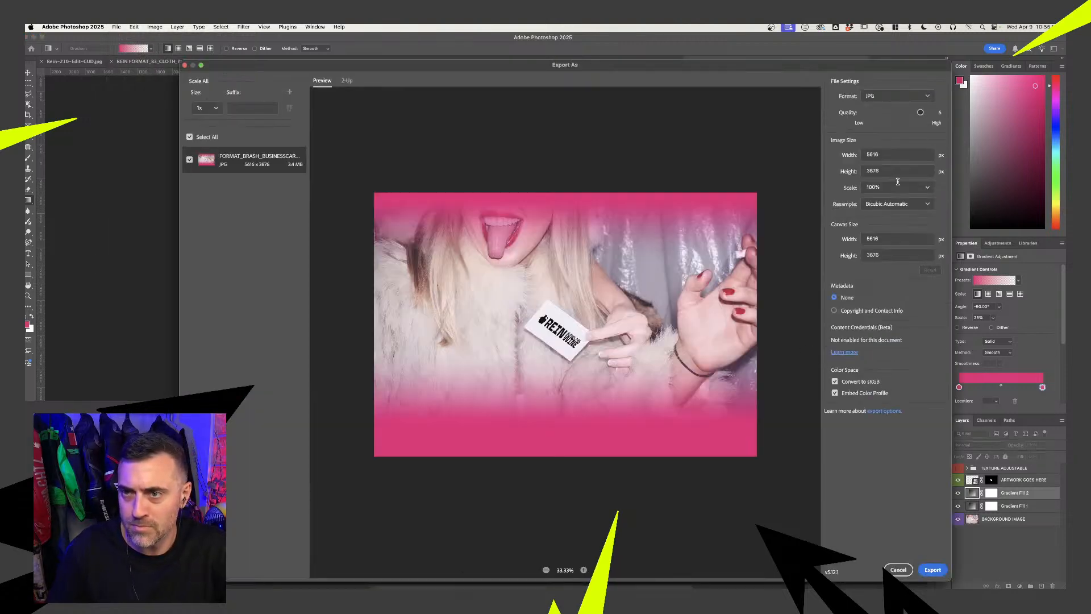
click(898, 183)
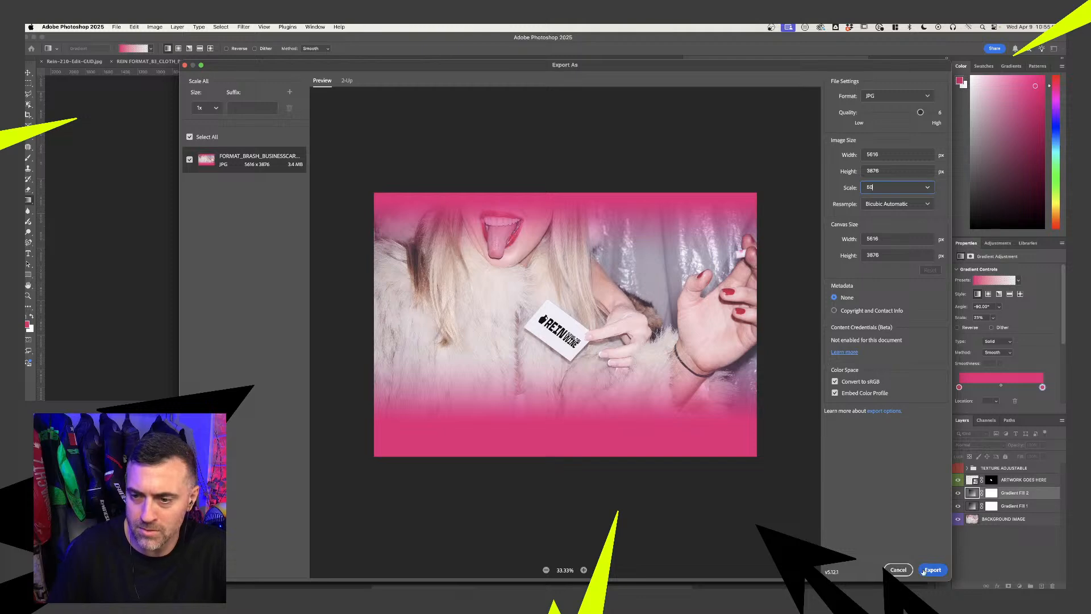
click(932, 570)
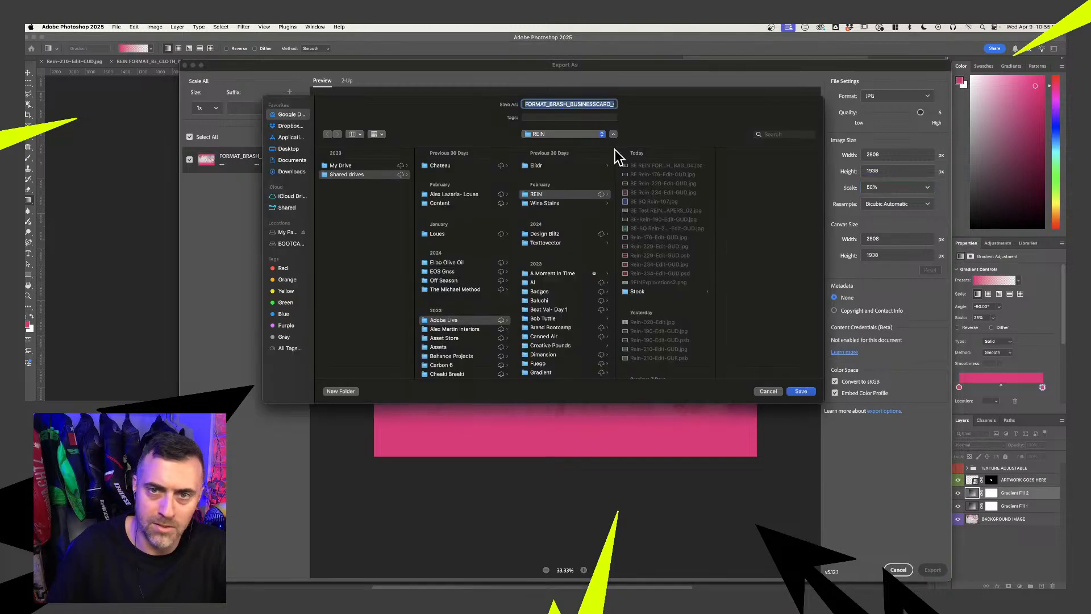
click(549, 103)
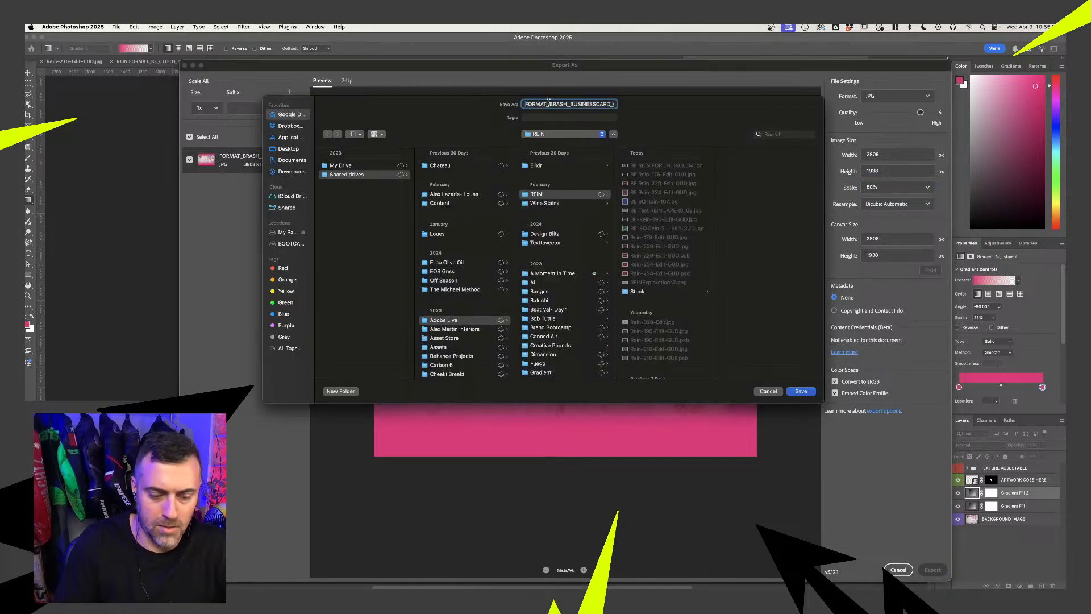
click(812, 392)
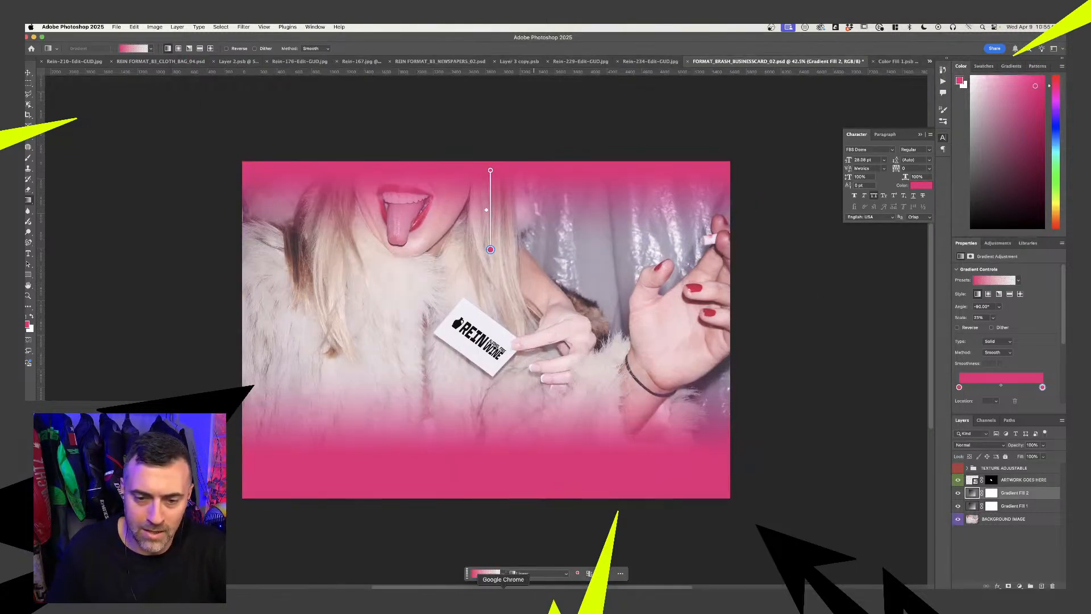
Switch to the Behance project in Chrome and insert the exported business card JPG from the REIN folder below the Pinot Noir images
click(514, 598)
scroll(427, 566, down, 1)
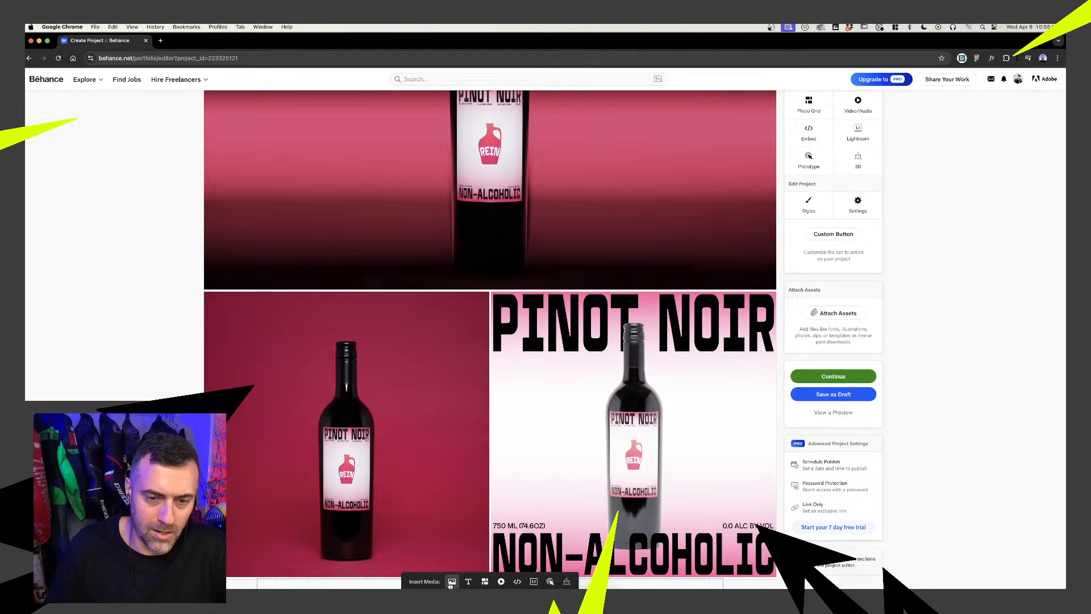
click(452, 581)
click(725, 172)
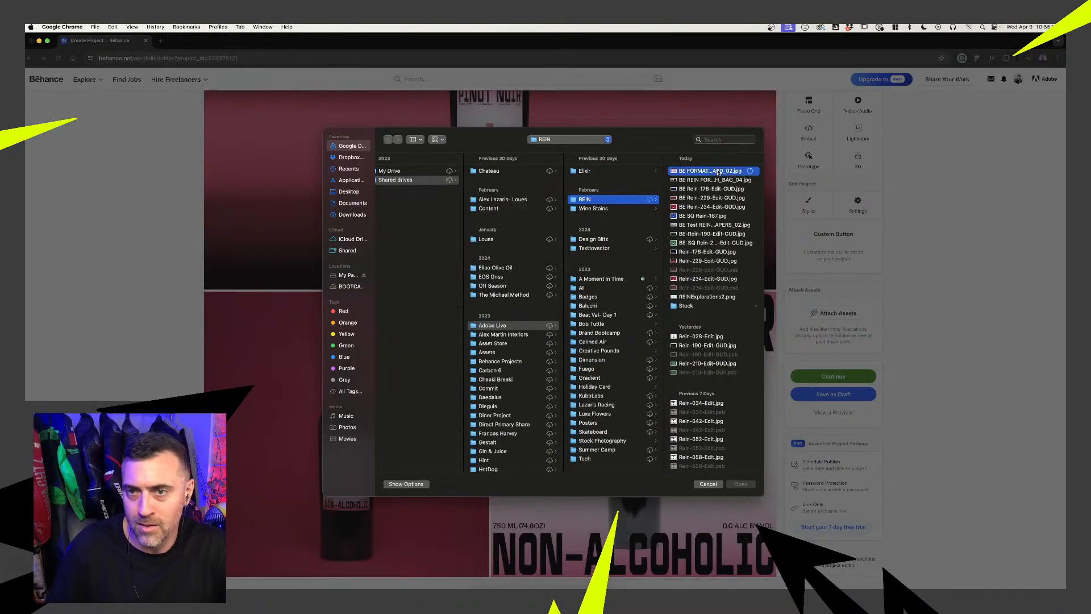
click(748, 485)
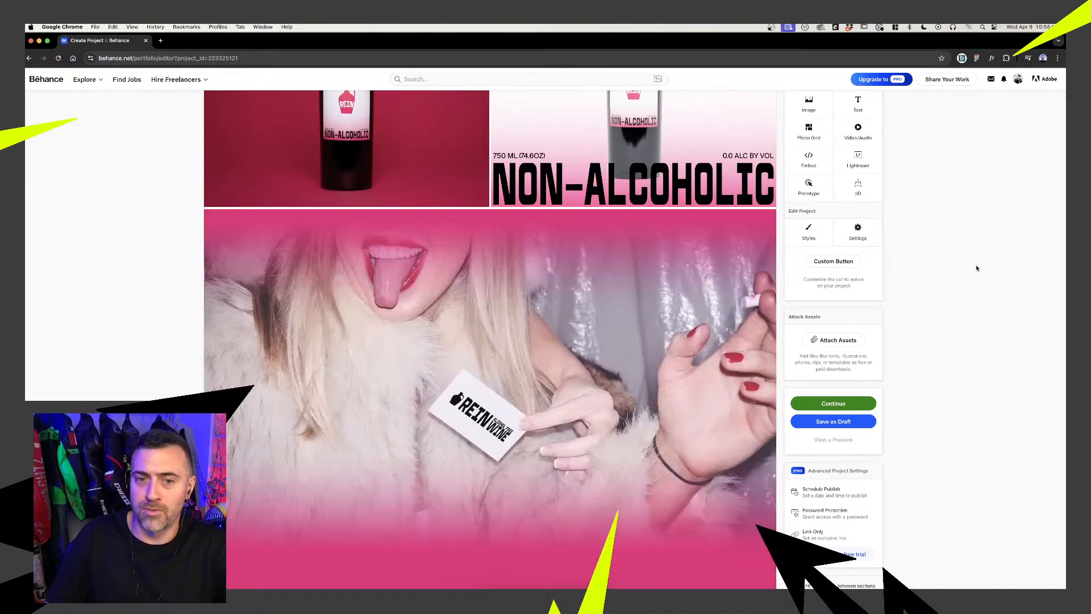
Review the whole project page from the green REIN logo banner through the Zinfandel, Merlot and Pinot Noir sections to the business card image
scroll(976, 264, up, 20)
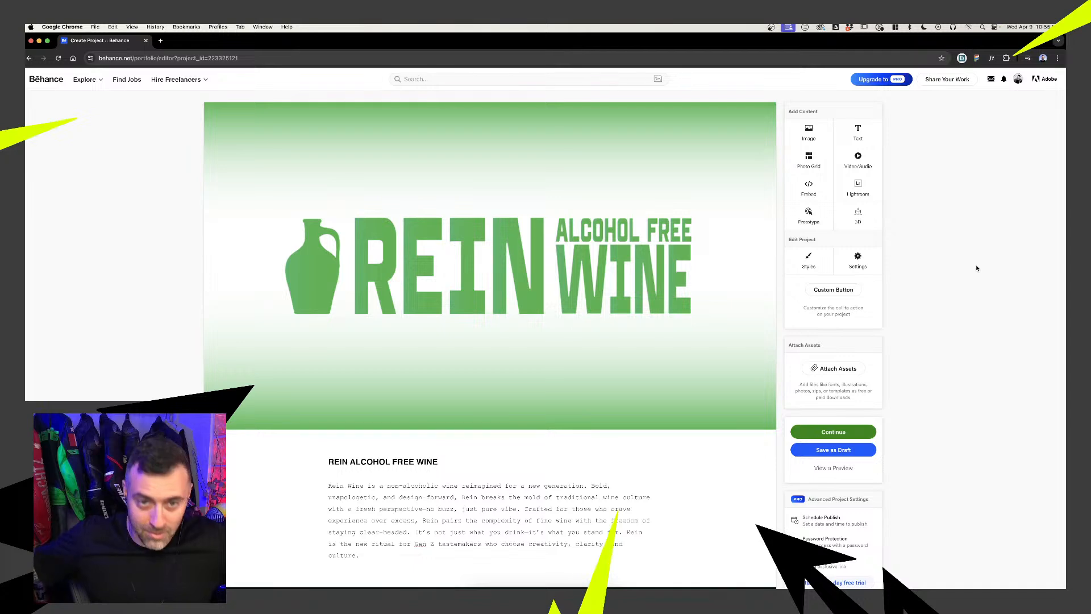
scroll(909, 255, down, 2)
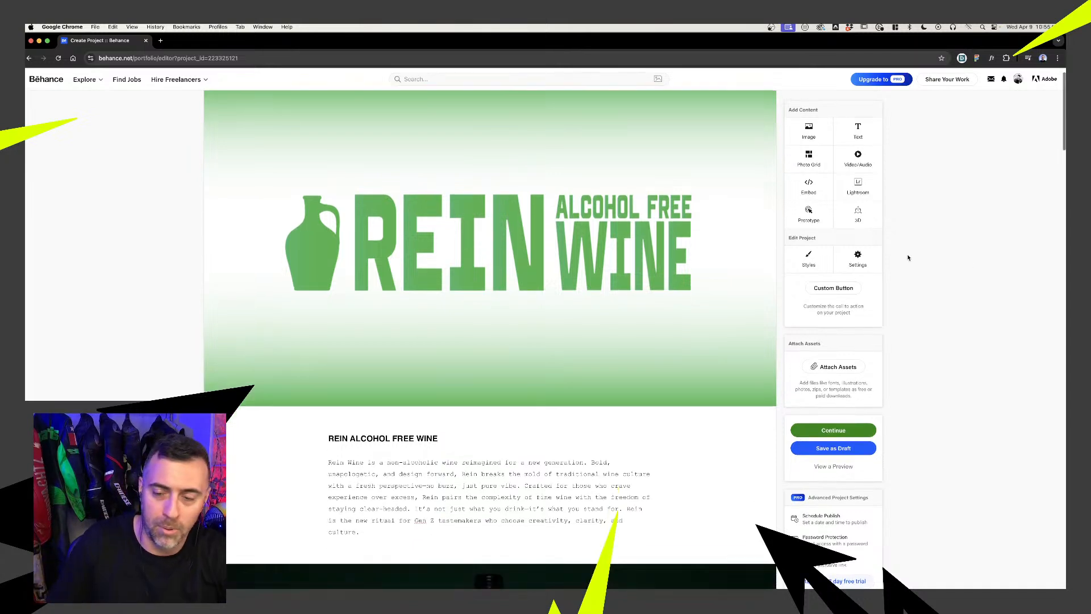
scroll(909, 258, down, 2)
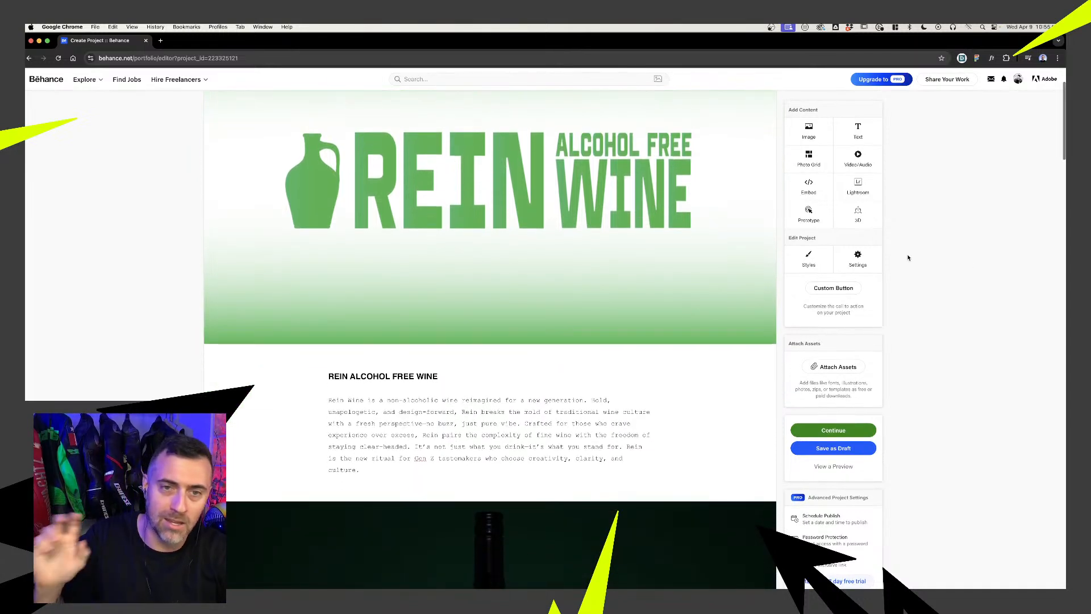
scroll(909, 258, down, 10)
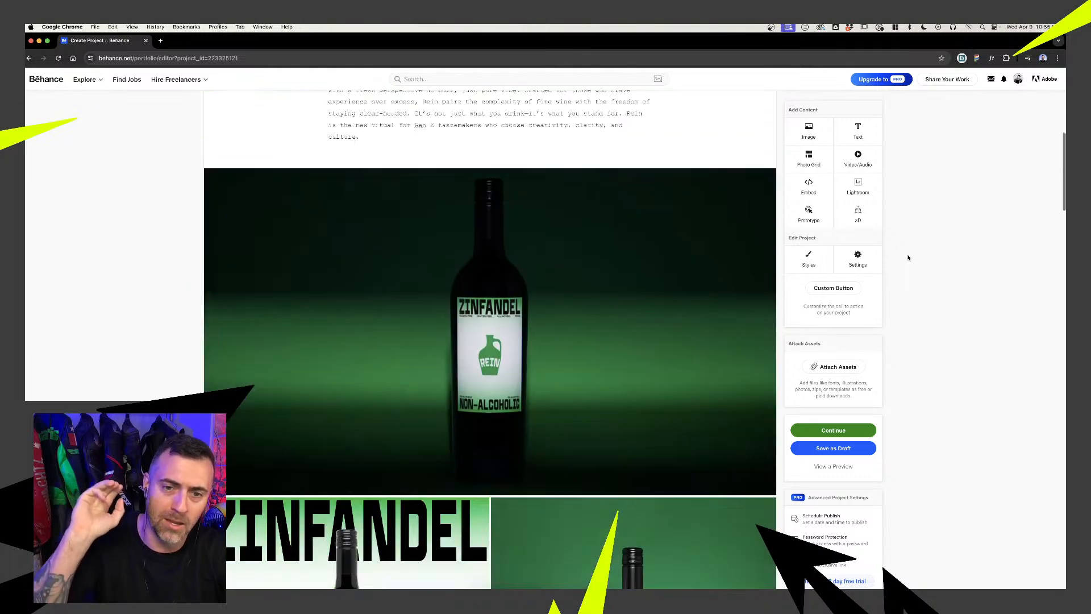
scroll(908, 258, down, 1)
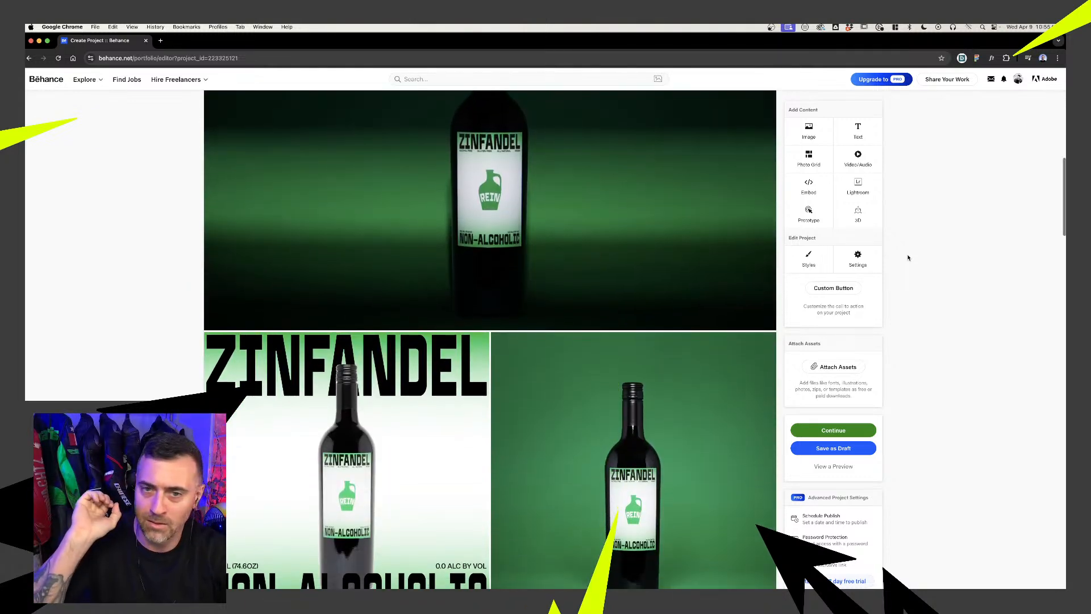
scroll(908, 258, down, 4)
scroll(908, 258, down, 12)
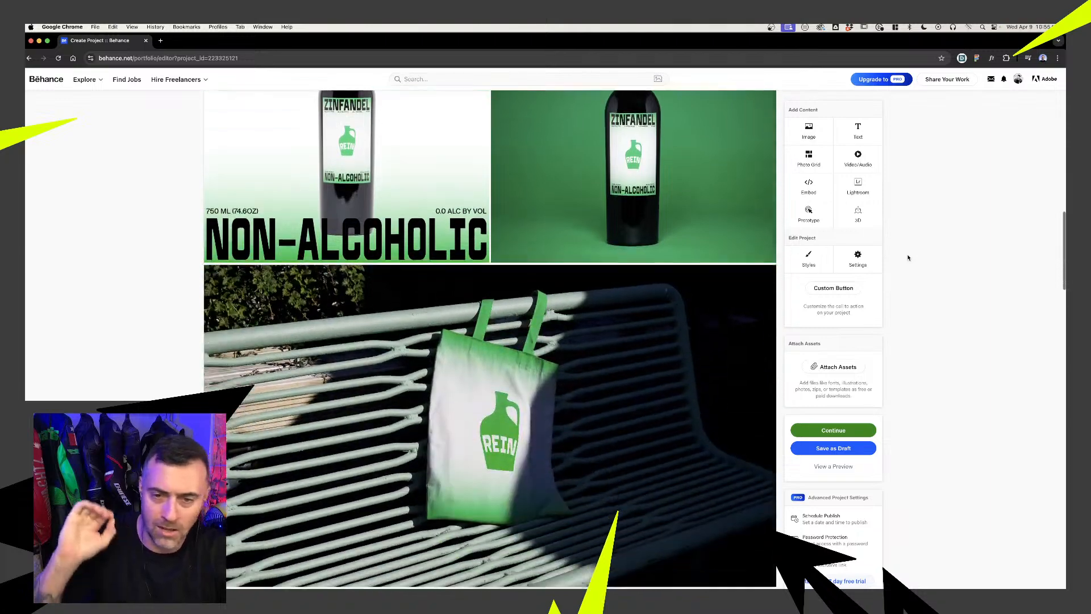
scroll(909, 257, down, 18)
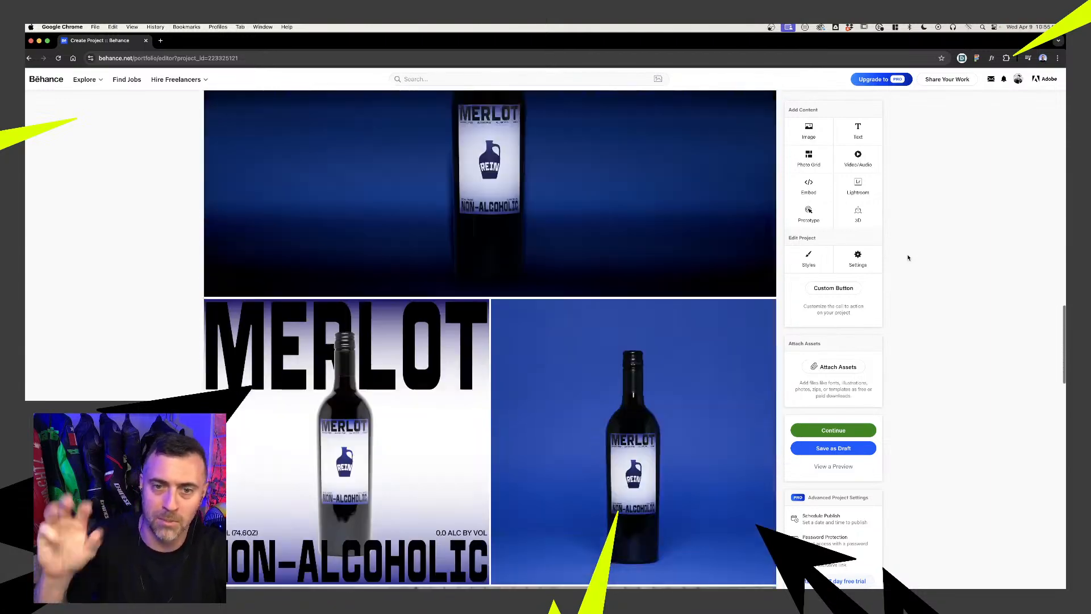
scroll(908, 258, down, 15)
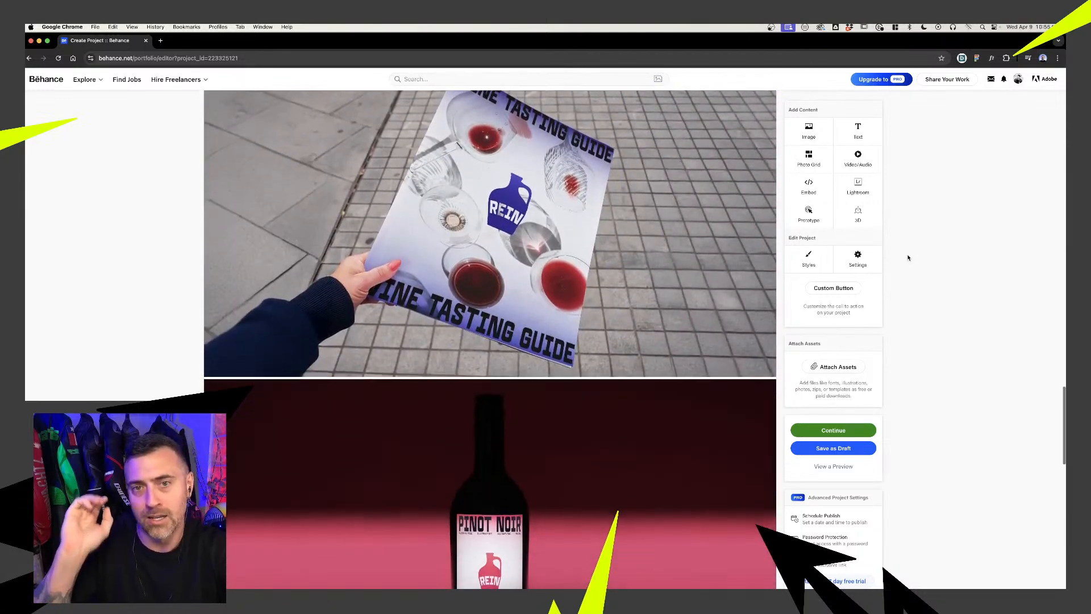
scroll(909, 258, down, 6)
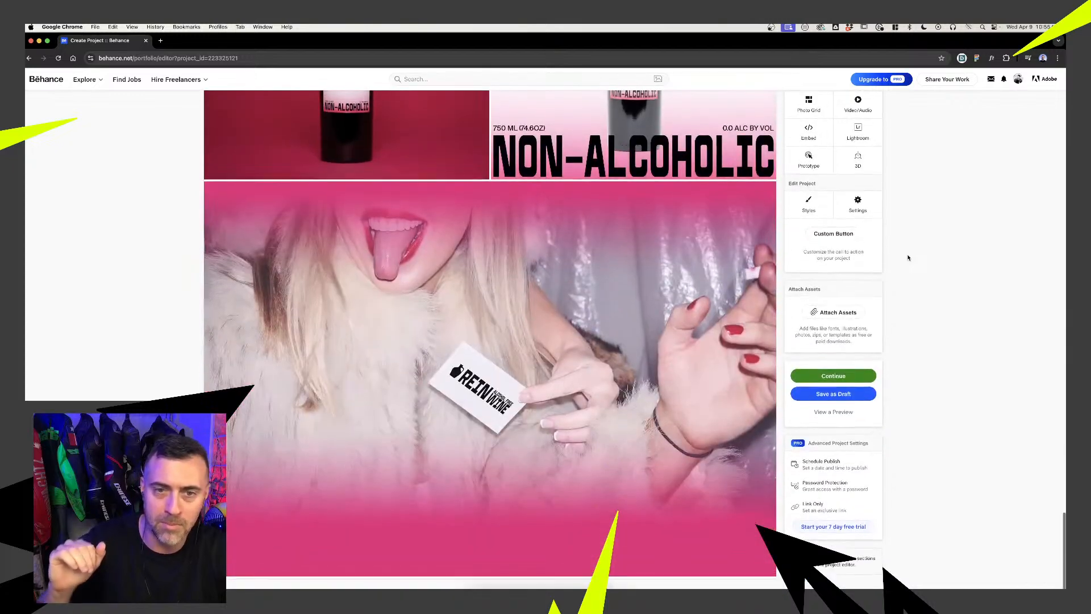
Save the REIN alcohol-free wine project as a draft
click(853, 395)
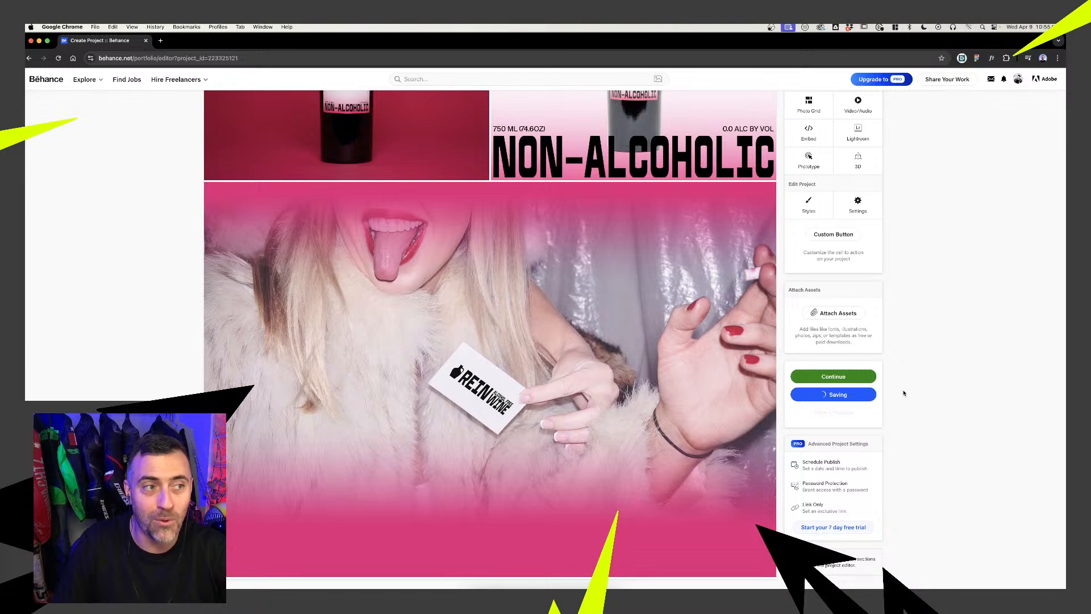